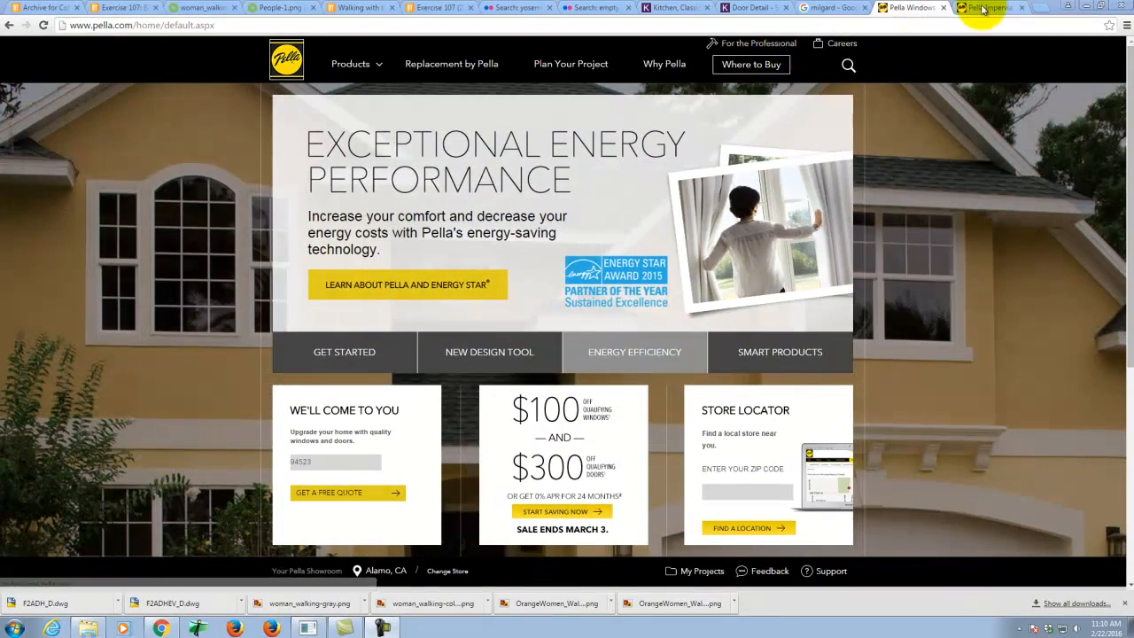
Browse the window product lines on the Pella Professional site and open the fiberglass Pella Impervia Double-Hung page.
{"action": "left_click", "coordinate": [985, 8]}
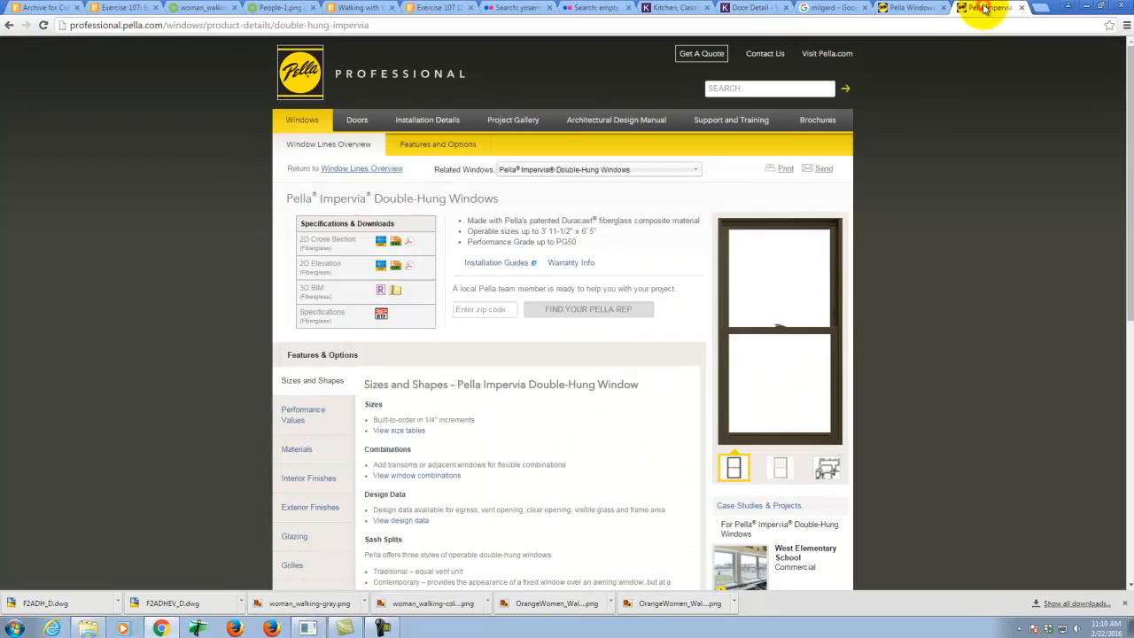
{"action": "left_click", "coordinate": [390, 73]}
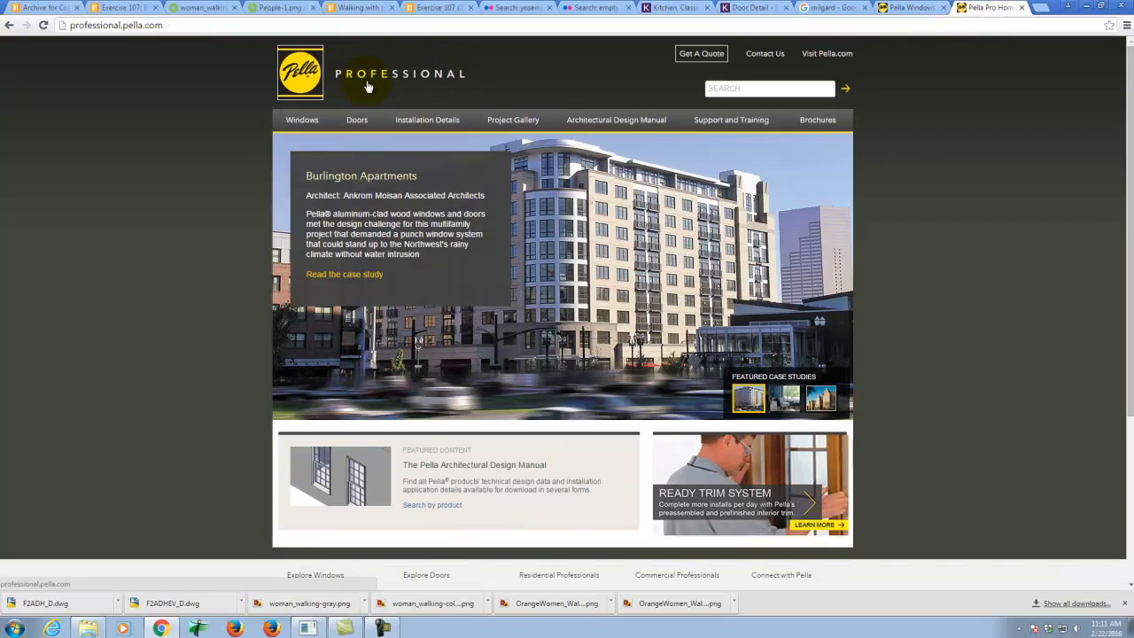
{"action": "left_click", "coordinate": [297, 127]}
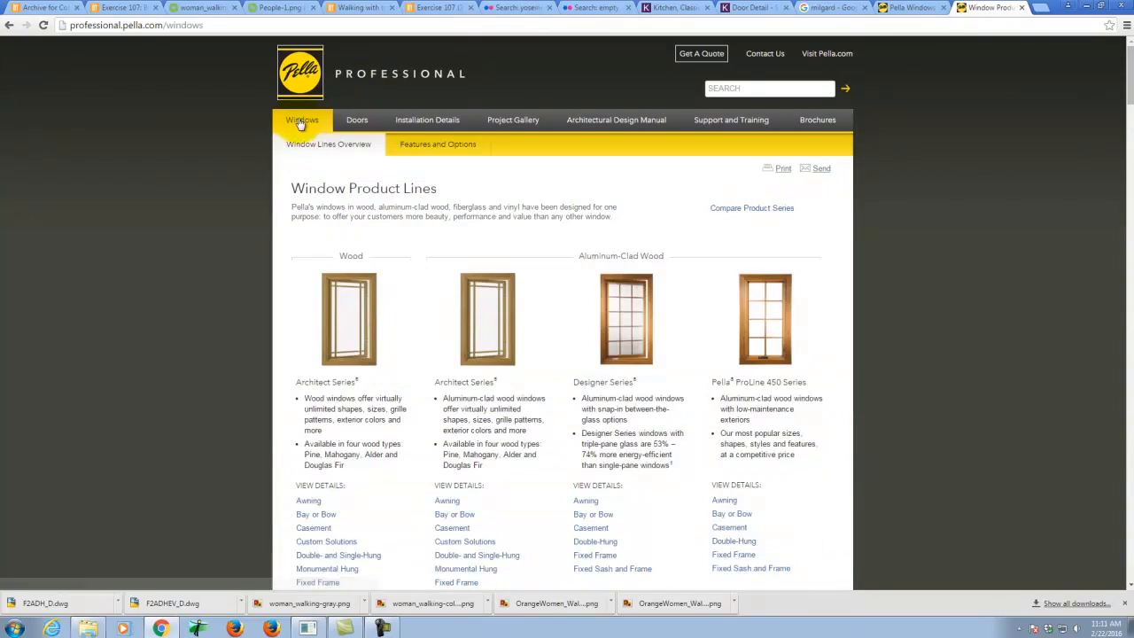
{"action": "scroll", "coordinate": [471, 271], "scroll_direction": "down", "scroll_amount": 3}
{"action": "scroll", "coordinate": [345, 502], "scroll_direction": "down", "scroll_amount": 2}
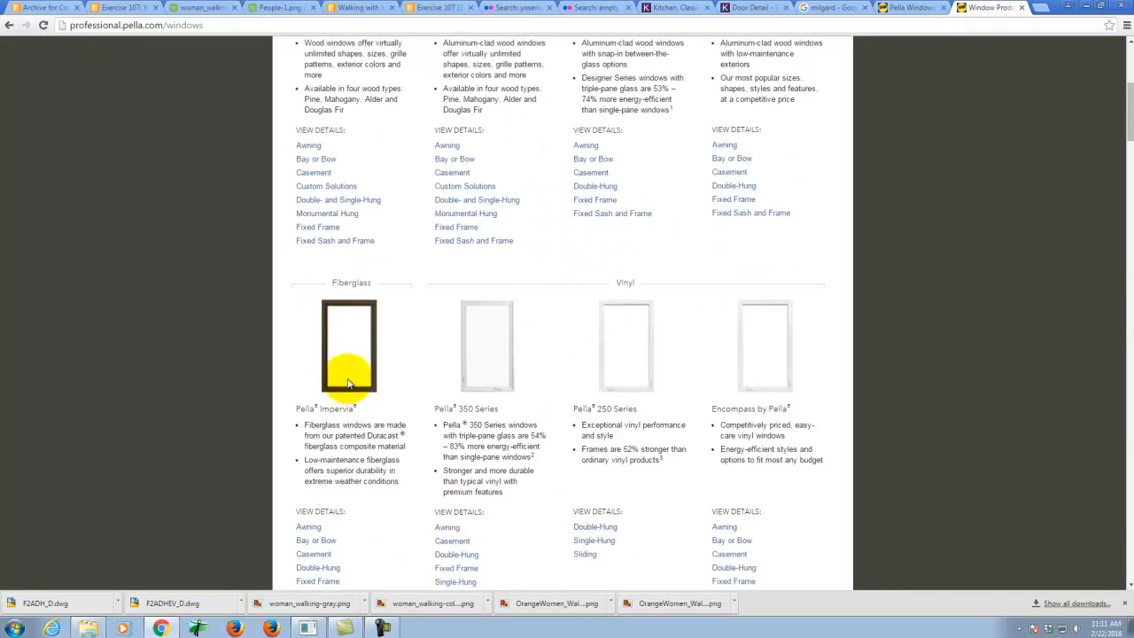
{"action": "scroll", "coordinate": [341, 469], "scroll_direction": "down", "scroll_amount": 2}
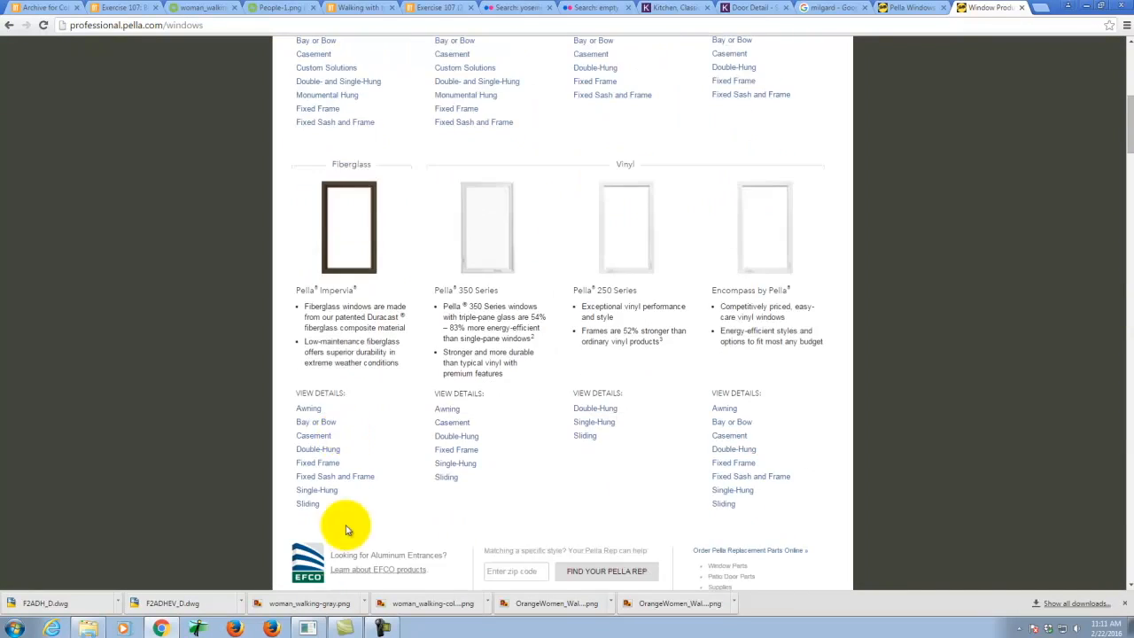
{"action": "left_click", "coordinate": [328, 451]}
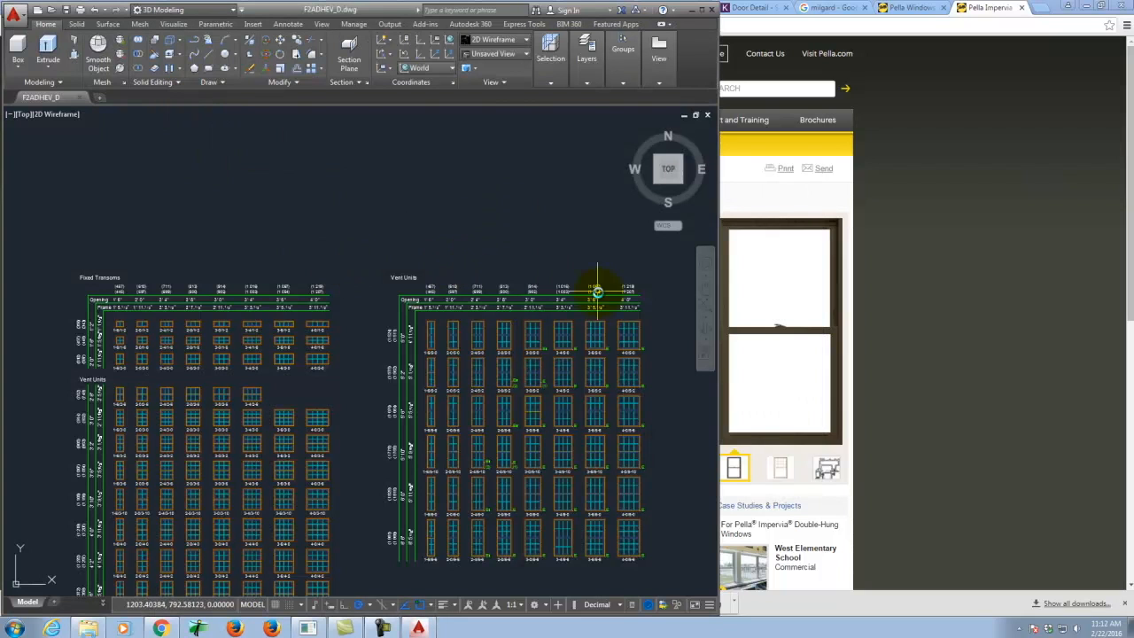
Examine the window elevations and size labels in the F2ADHEV_D drawing in AutoCAD, and close it without saving.
{"action": "scroll", "coordinate": [430, 413], "scroll_direction": "down", "scroll_amount": 2}
{"action": "scroll", "coordinate": [241, 437], "scroll_direction": "up", "scroll_amount": 10}
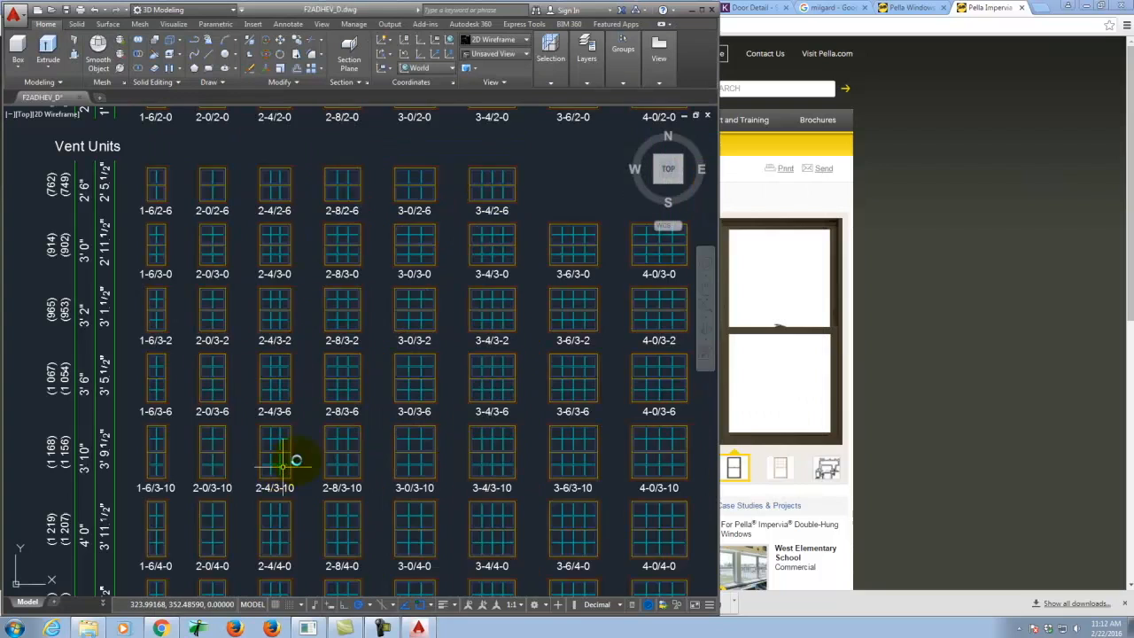
{"action": "scroll", "coordinate": [307, 317], "scroll_direction": "up", "scroll_amount": 6}
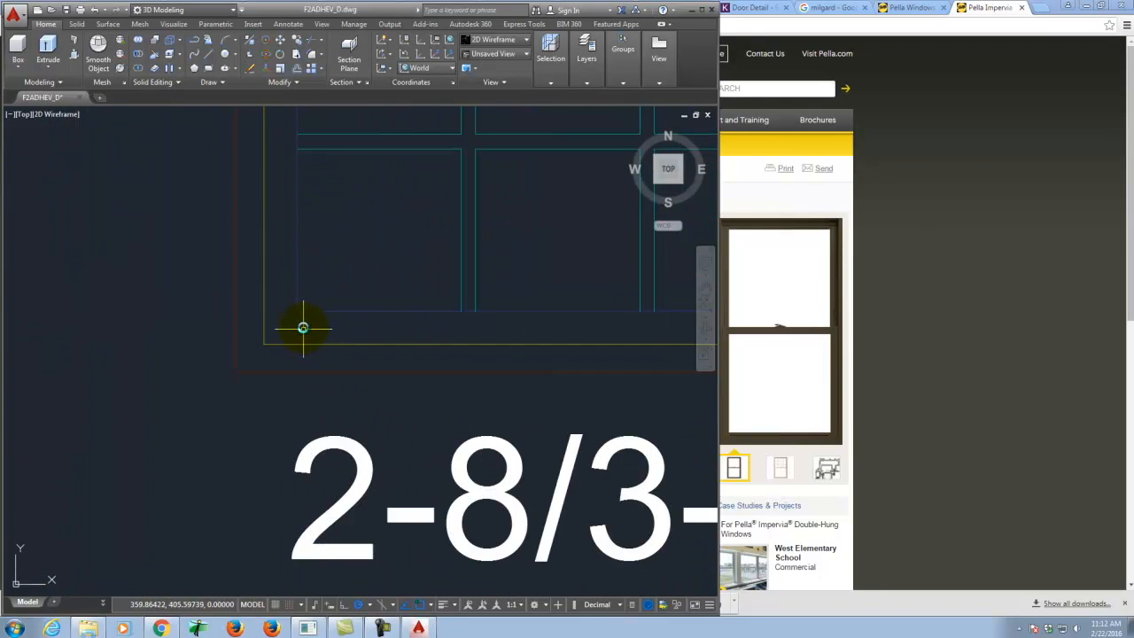
{"action": "scroll", "coordinate": [254, 405], "scroll_direction": "down", "scroll_amount": 6}
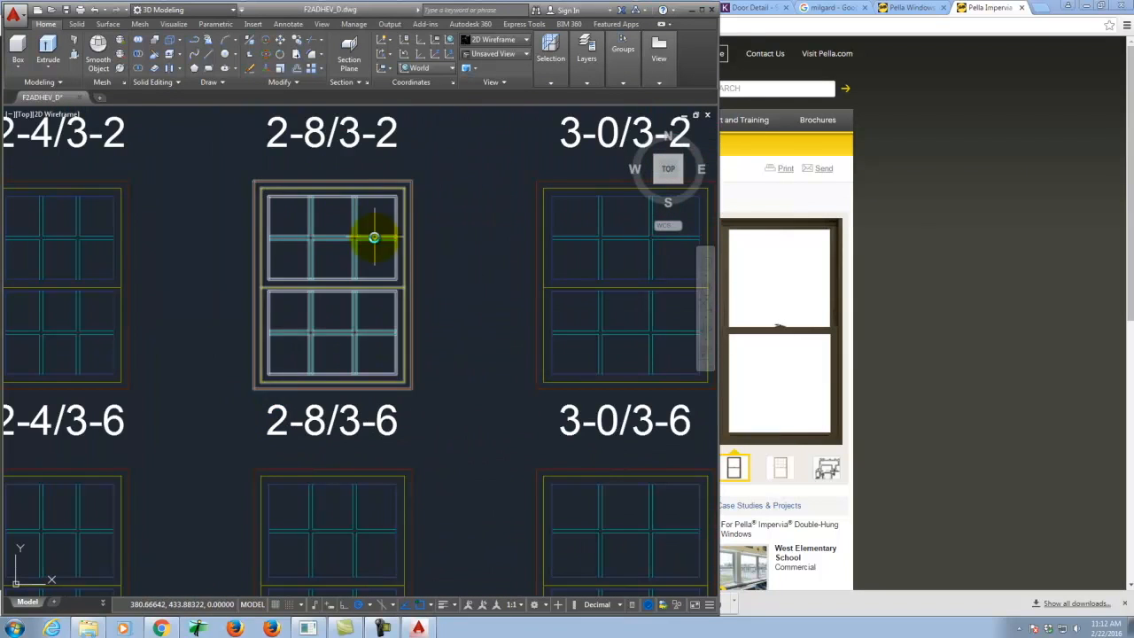
{"action": "scroll", "coordinate": [376, 316], "scroll_direction": "down", "scroll_amount": 4}
{"action": "scroll", "coordinate": [377, 316], "scroll_direction": "down", "scroll_amount": 8}
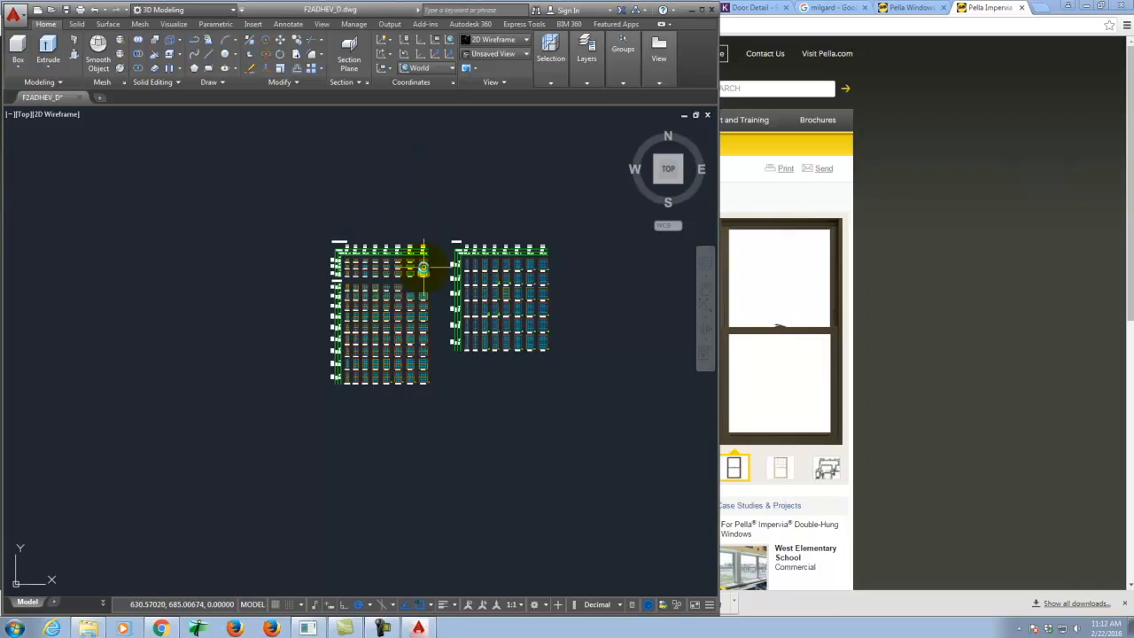
{"action": "left_click", "coordinate": [711, 9]}
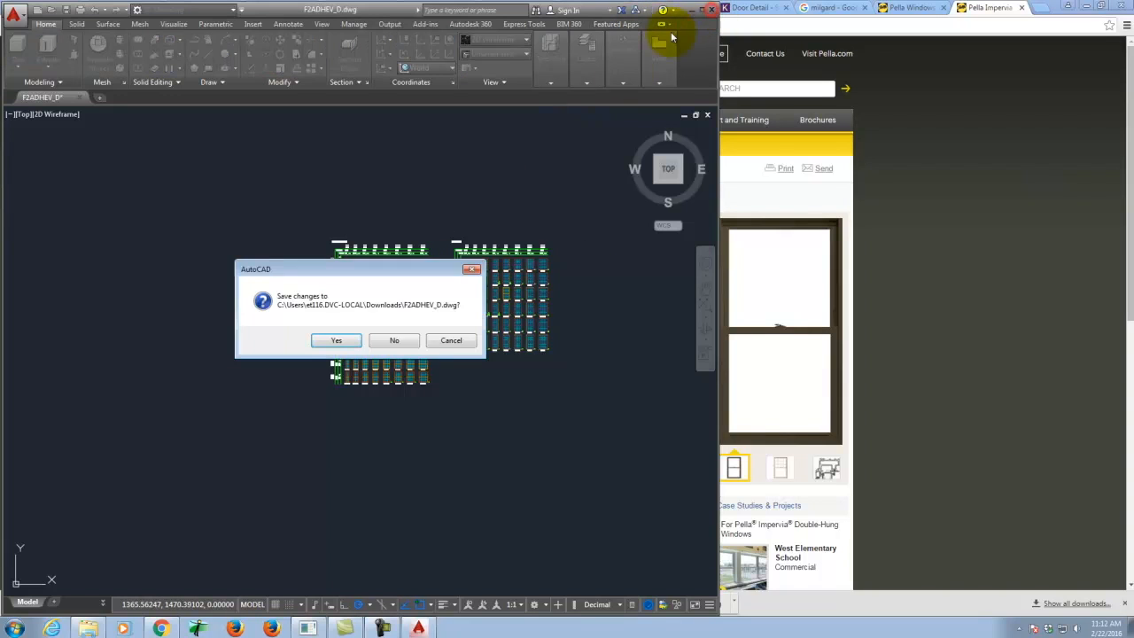
{"action": "left_click", "coordinate": [397, 340]}
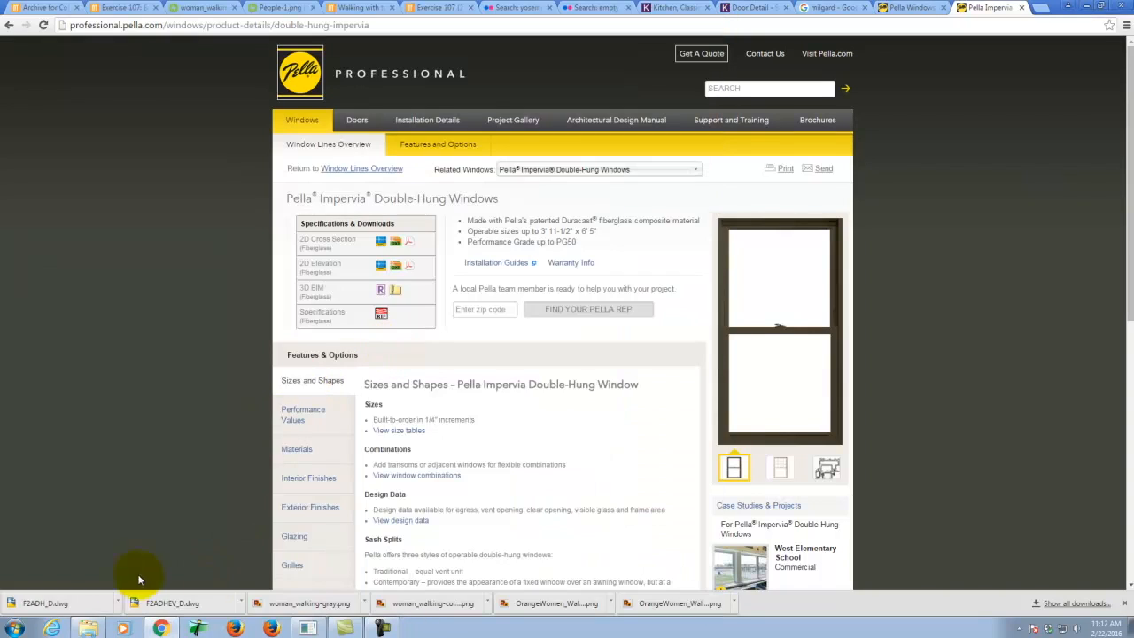
Show the downloaded F2ADHEV_D.dwg in its folder and copy the file.
{"action": "left_click", "coordinate": [240, 603]}
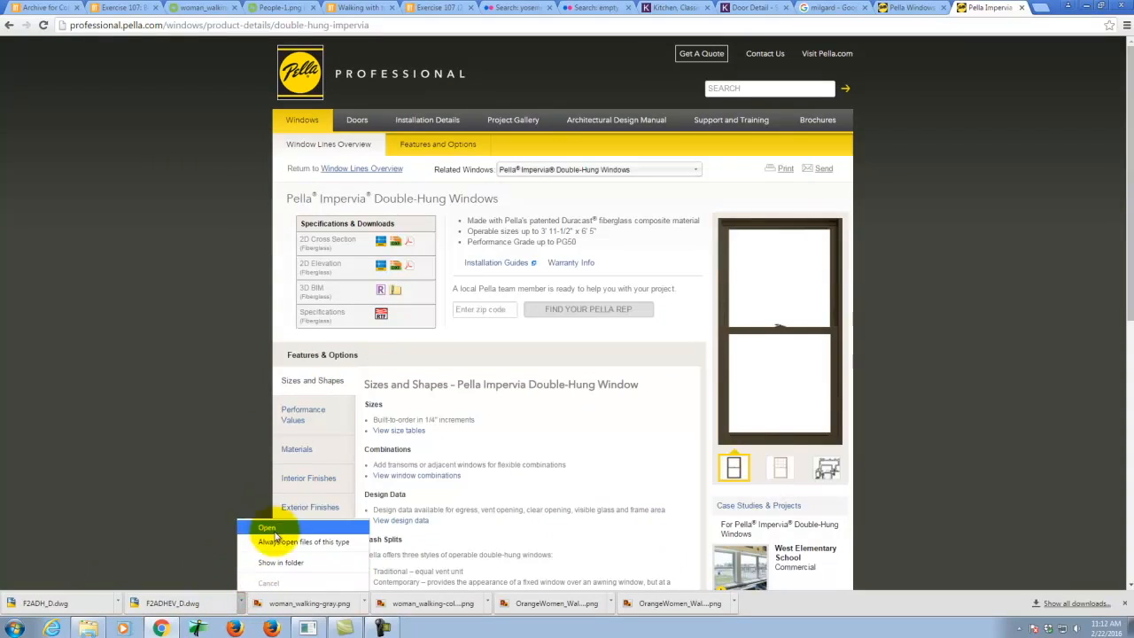
{"action": "left_click", "coordinate": [271, 561]}
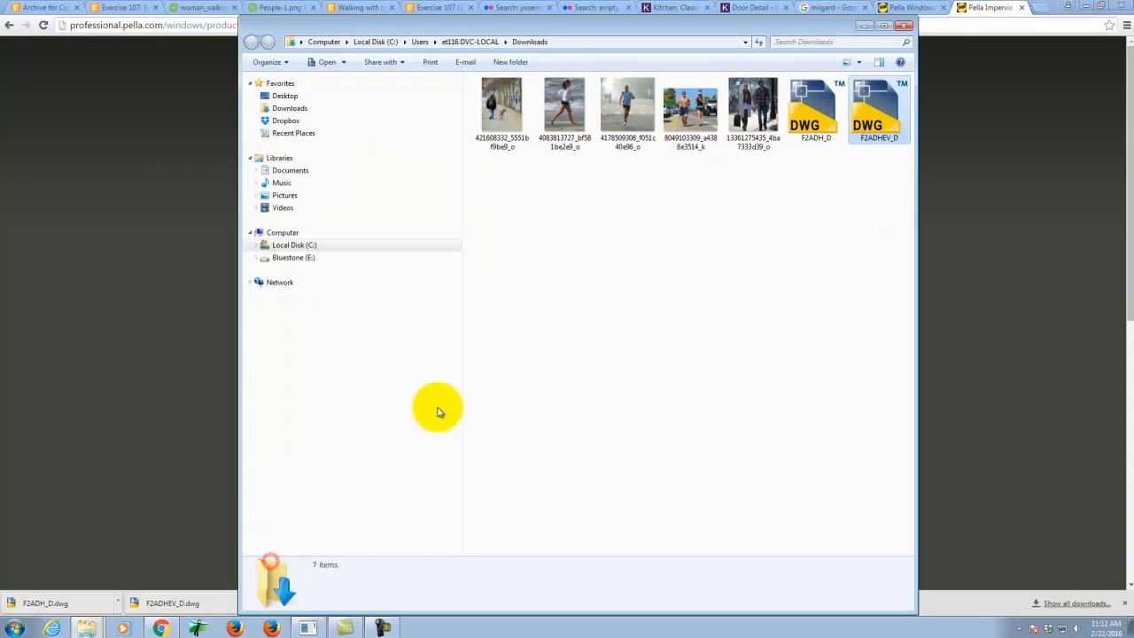
{"action": "right_click", "coordinate": [877, 105]}
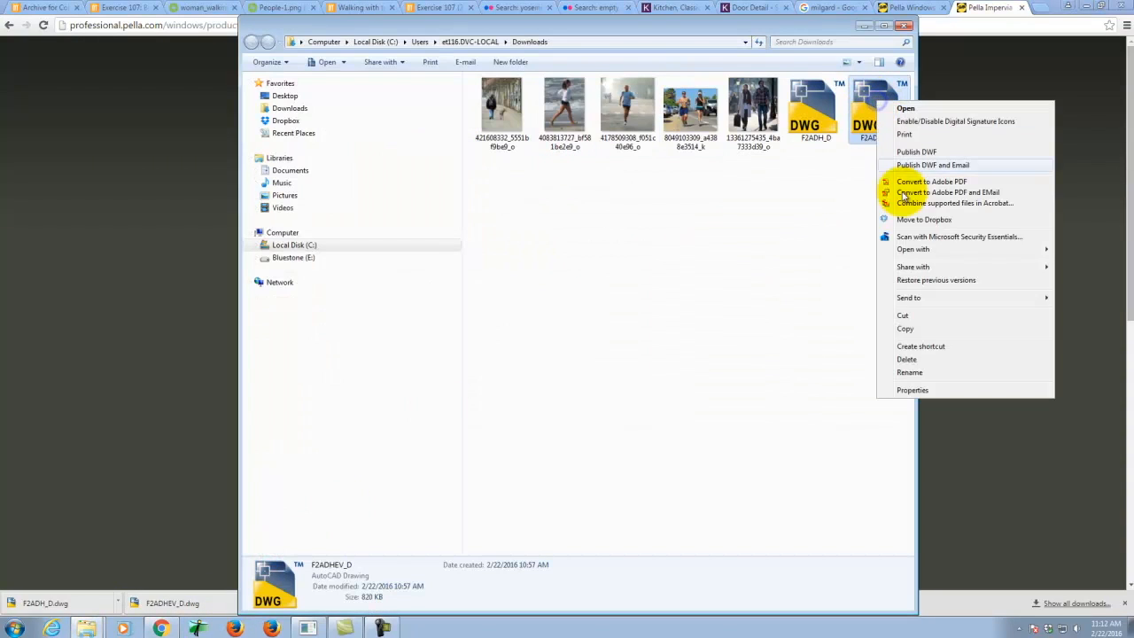
{"action": "left_click", "coordinate": [905, 327]}
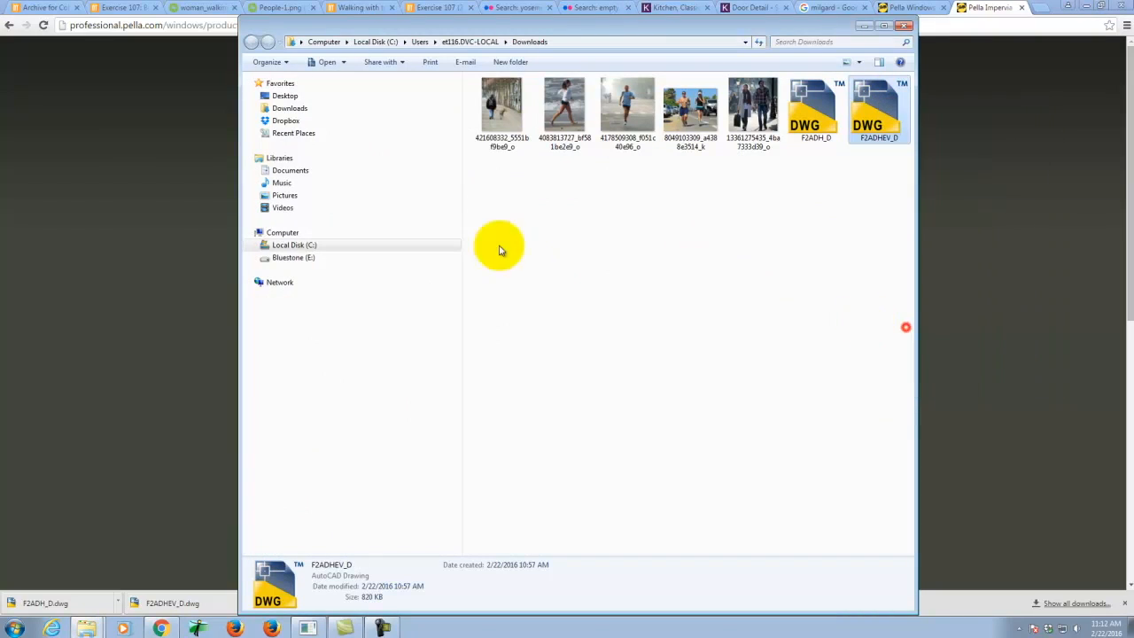
Create a folder named Ex208 inside Dropbox > A136 Exercises on the Bluestone (E:) drive.
{"action": "left_click", "coordinate": [282, 257]}
{"action": "double_click", "coordinate": [501, 245]}
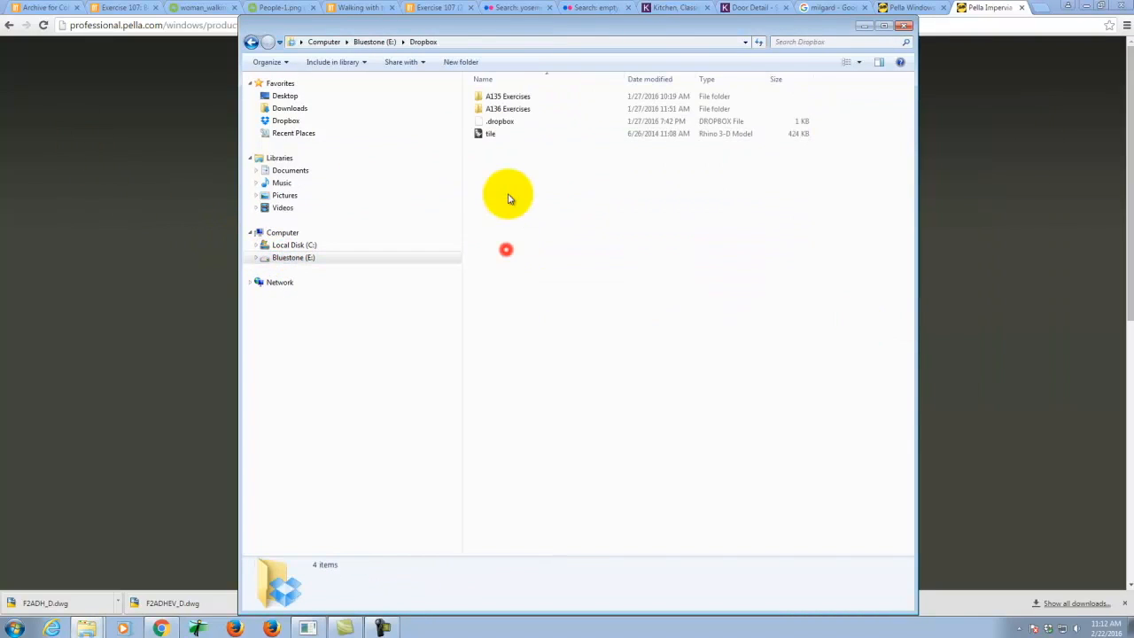
{"action": "left_click", "coordinate": [513, 110]}
{"action": "double_click", "coordinate": [514, 114]}
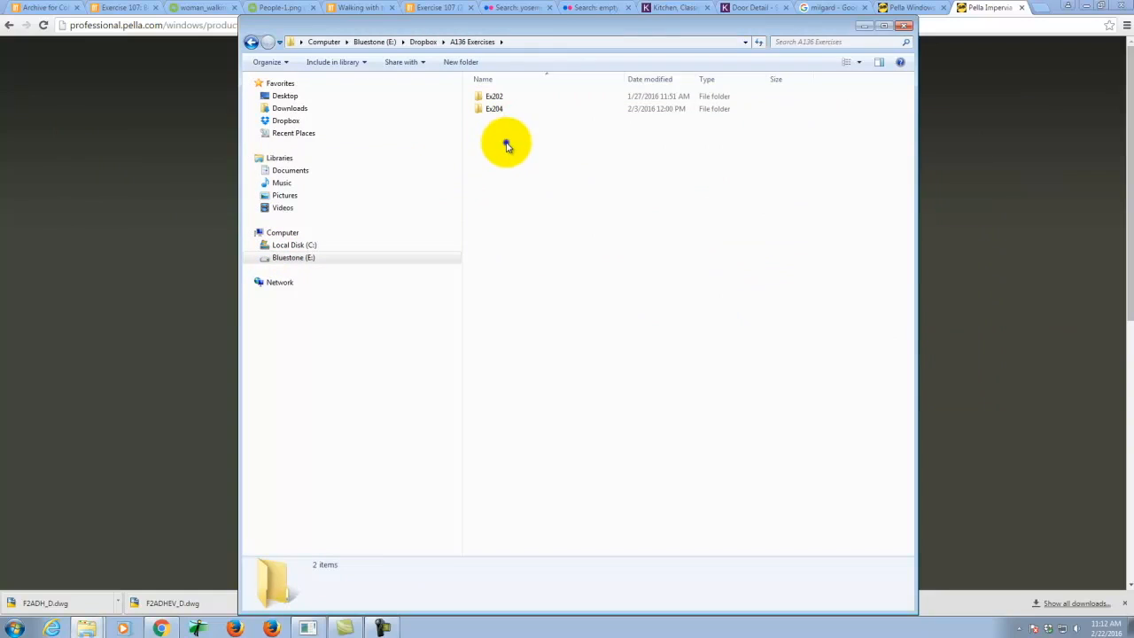
{"action": "right_click", "coordinate": [506, 145]}
{"action": "left_click", "coordinate": [459, 64]}
{"action": "type", "text": "E"}
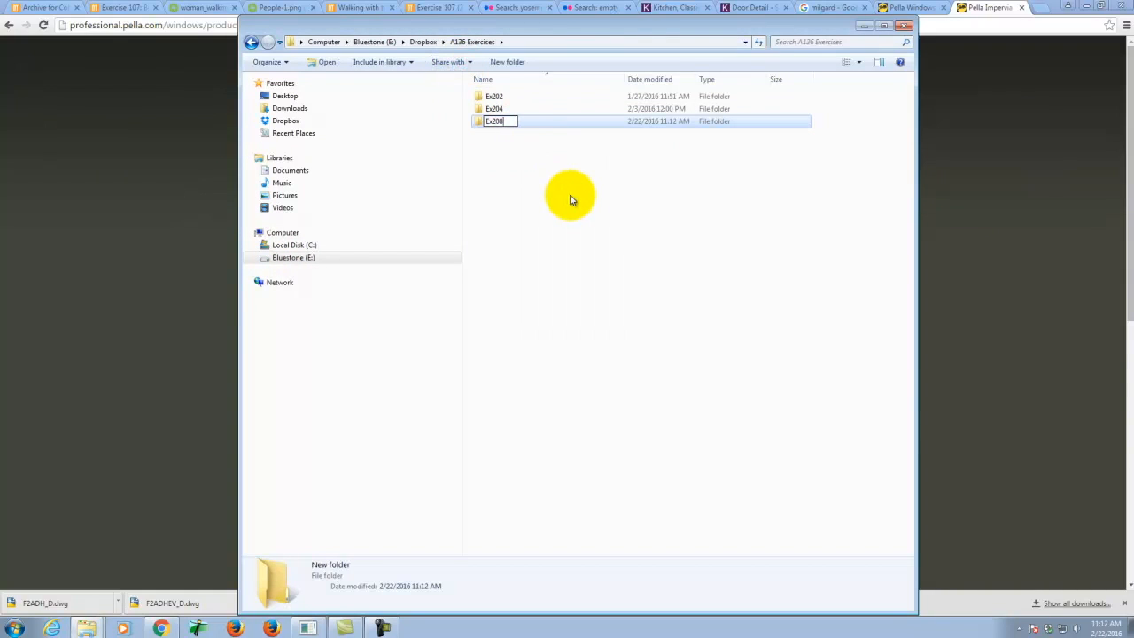
{"action": "type", "text": "x208"}
{"action": "left_click", "coordinate": [569, 197]}
Paste the copied F2ADHEV_D drawing into the Ex208 folder.
{"action": "double_click", "coordinate": [538, 122]}
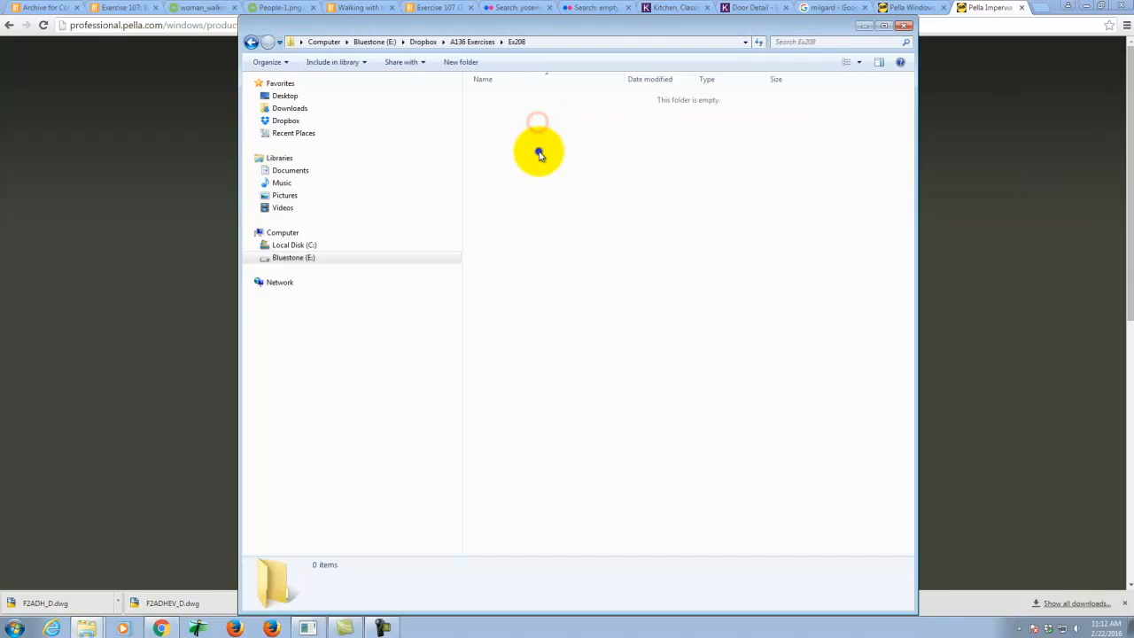
{"action": "right_click", "coordinate": [539, 151]}
{"action": "left_click", "coordinate": [571, 249]}
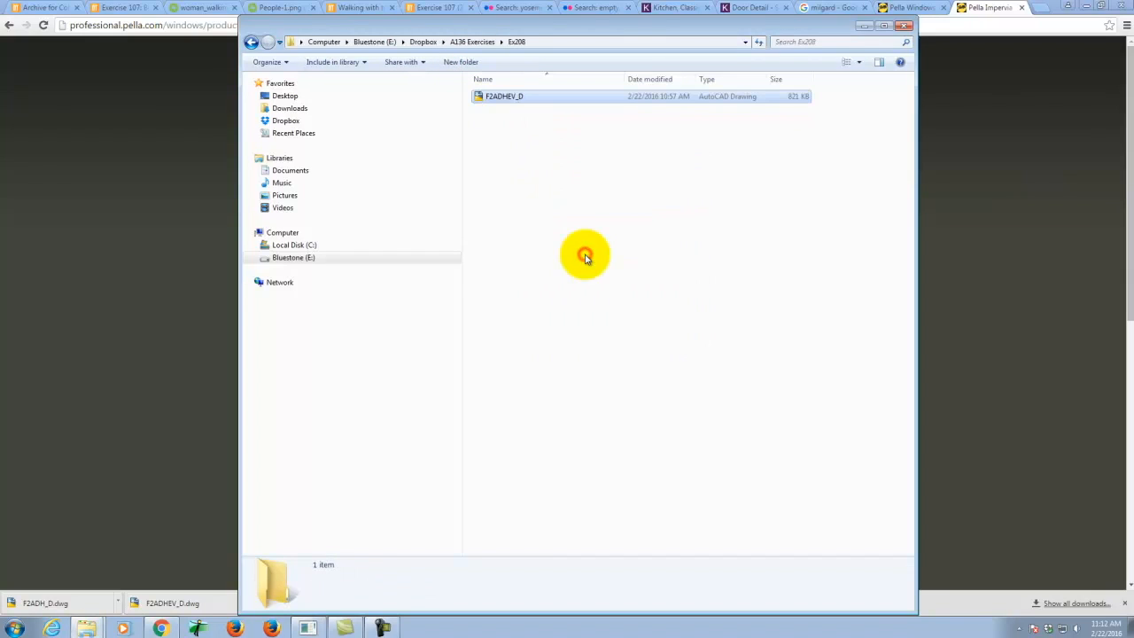
Open the downloaded F2ADH_D.dwg from the browser, examine its check rail cross section, and close the drawing without saving.
{"action": "left_click", "coordinate": [169, 273]}
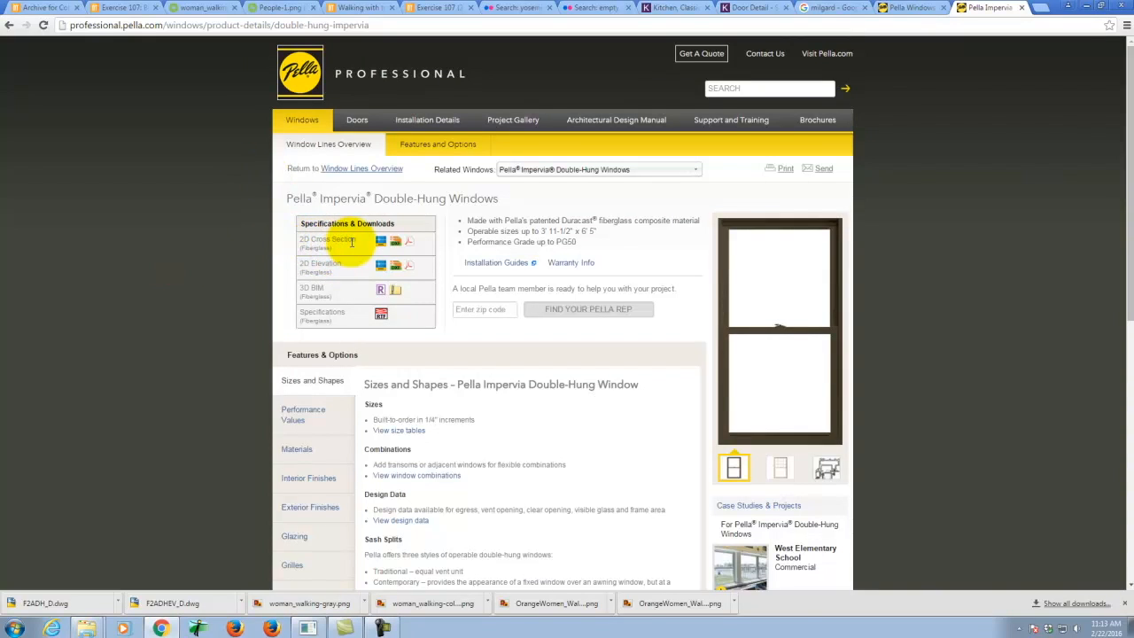
{"action": "left_click", "coordinate": [55, 604]}
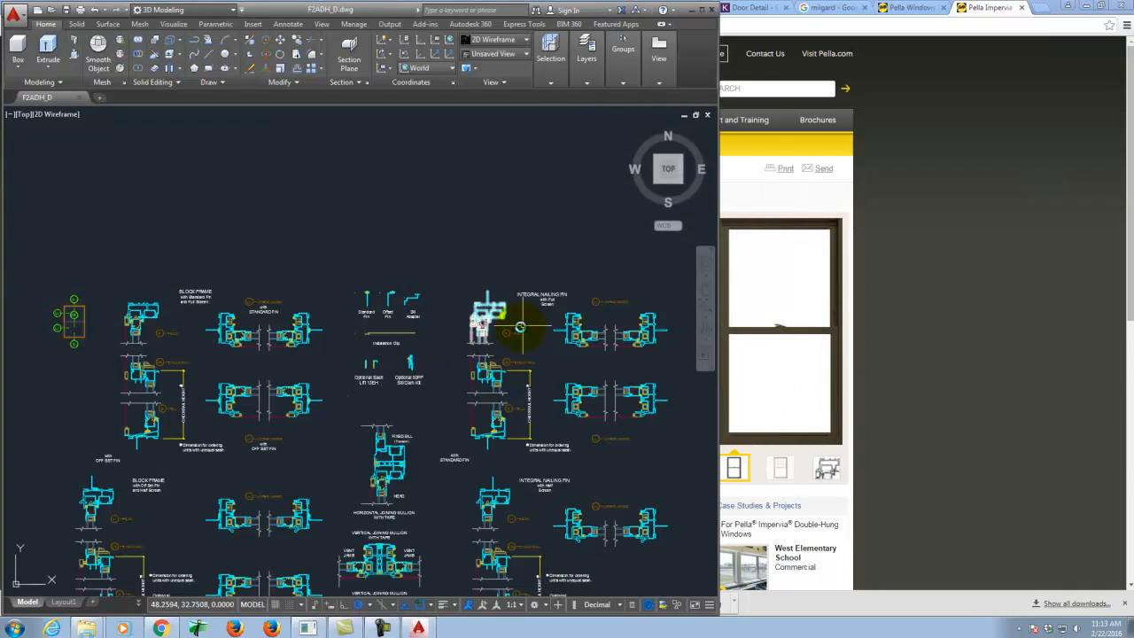
{"action": "scroll", "coordinate": [512, 378], "scroll_direction": "up", "scroll_amount": 2}
{"action": "scroll", "coordinate": [511, 378], "scroll_direction": "up", "scroll_amount": 6}
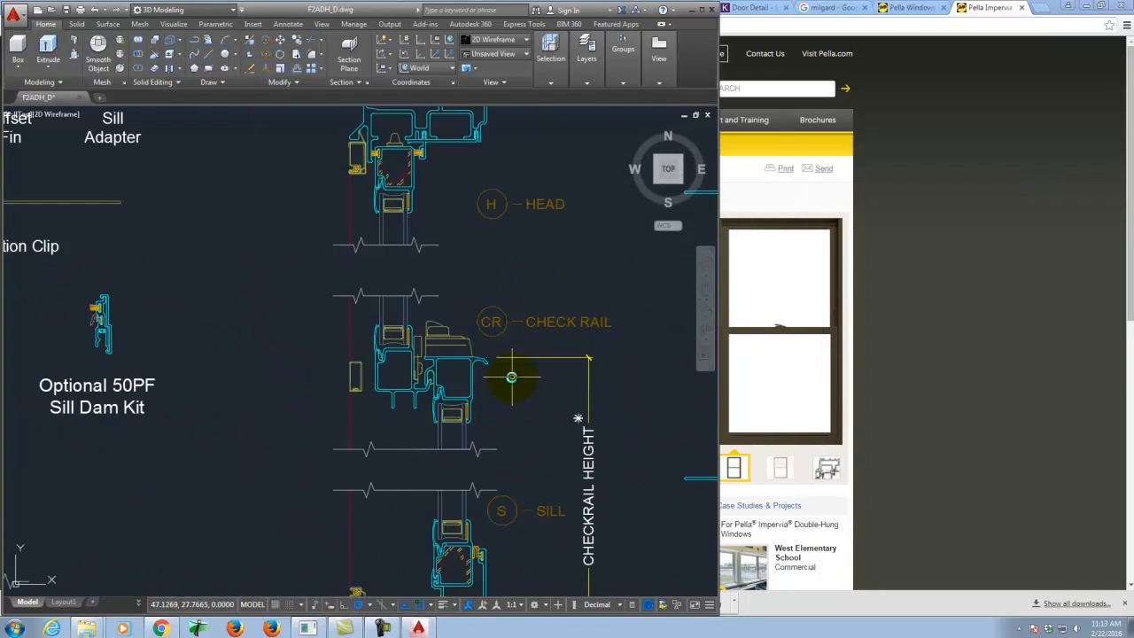
{"action": "scroll", "coordinate": [354, 354], "scroll_direction": "up", "scroll_amount": 2}
{"action": "scroll", "coordinate": [341, 353], "scroll_direction": "up", "scroll_amount": 2}
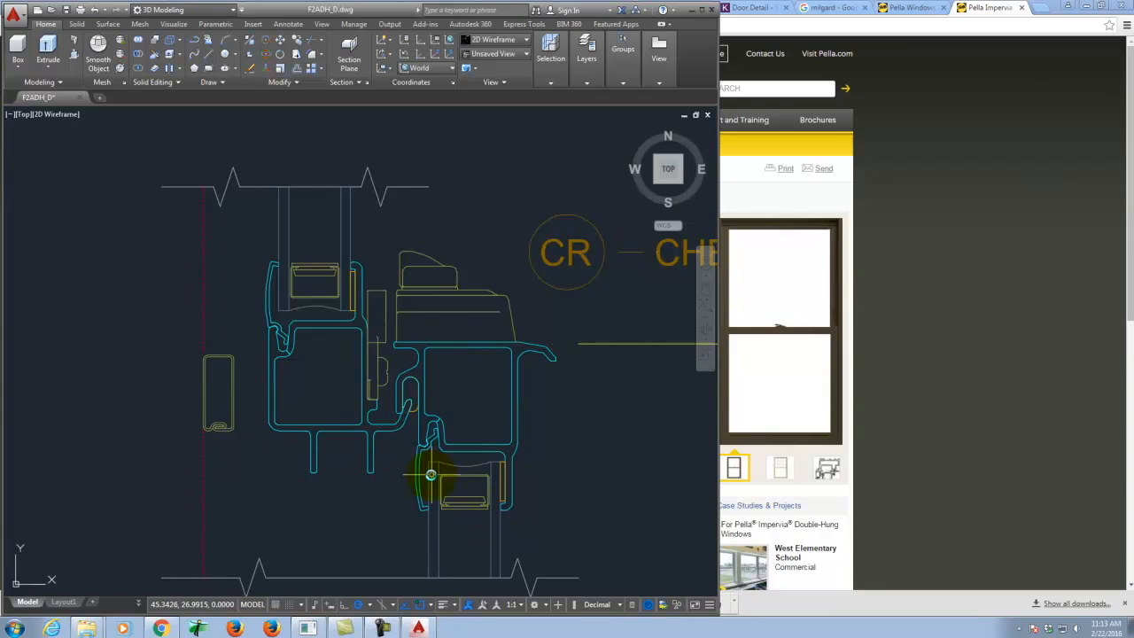
{"action": "scroll", "coordinate": [244, 314], "scroll_direction": "down", "scroll_amount": 6}
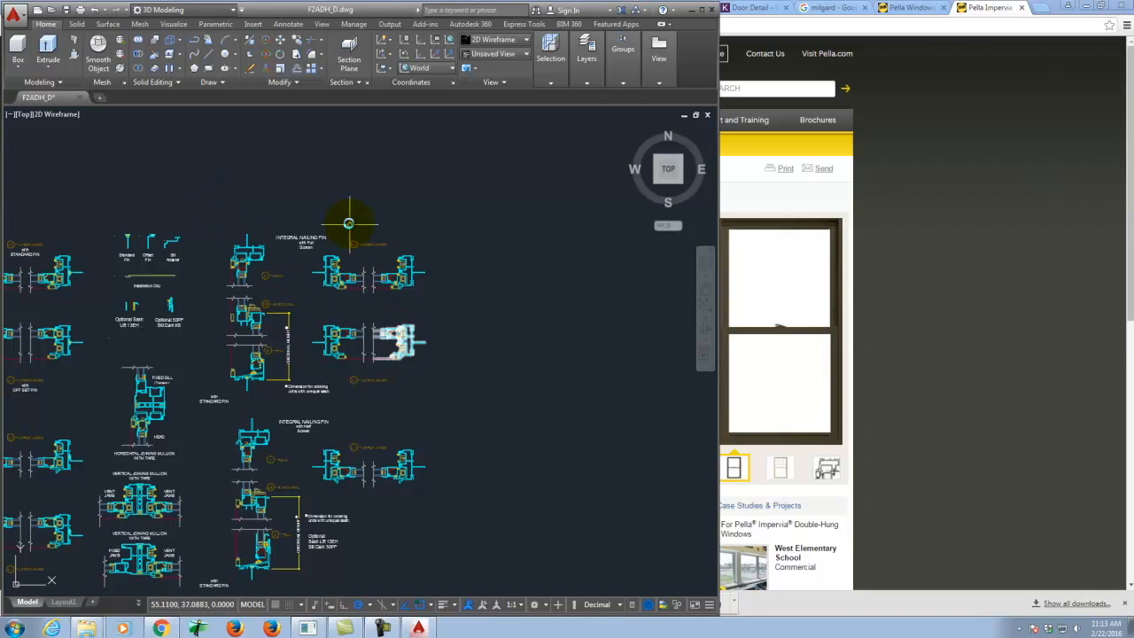
{"action": "left_click", "coordinate": [707, 8]}
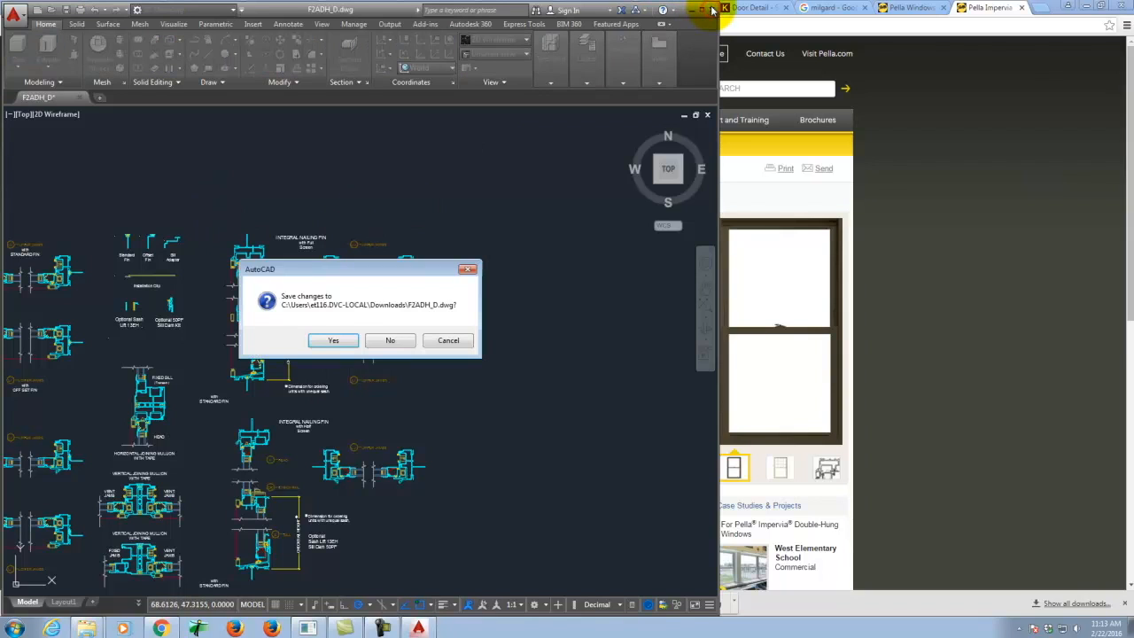
{"action": "left_click", "coordinate": [394, 341]}
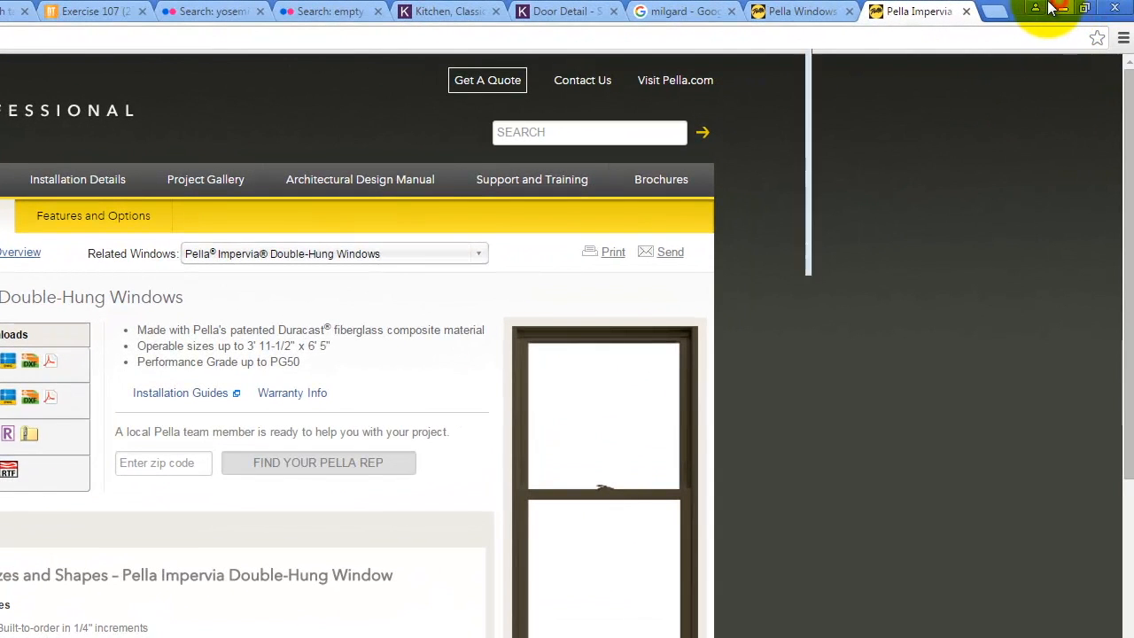
Switch to Rhino and start importing a file, browsing to F2ADHEV_D in Dropbox > A136 Exercises > Ex208 on the Bluestone (E:) drive.
{"action": "left_click", "coordinate": [1063, 16]}
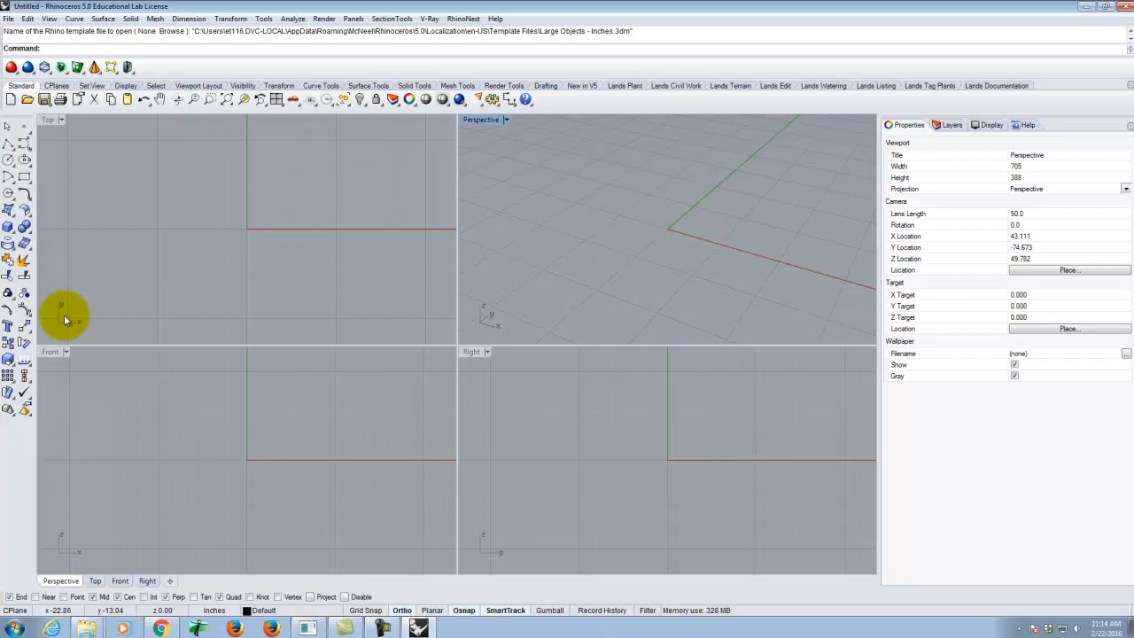
{"action": "left_click", "coordinate": [9, 19]}
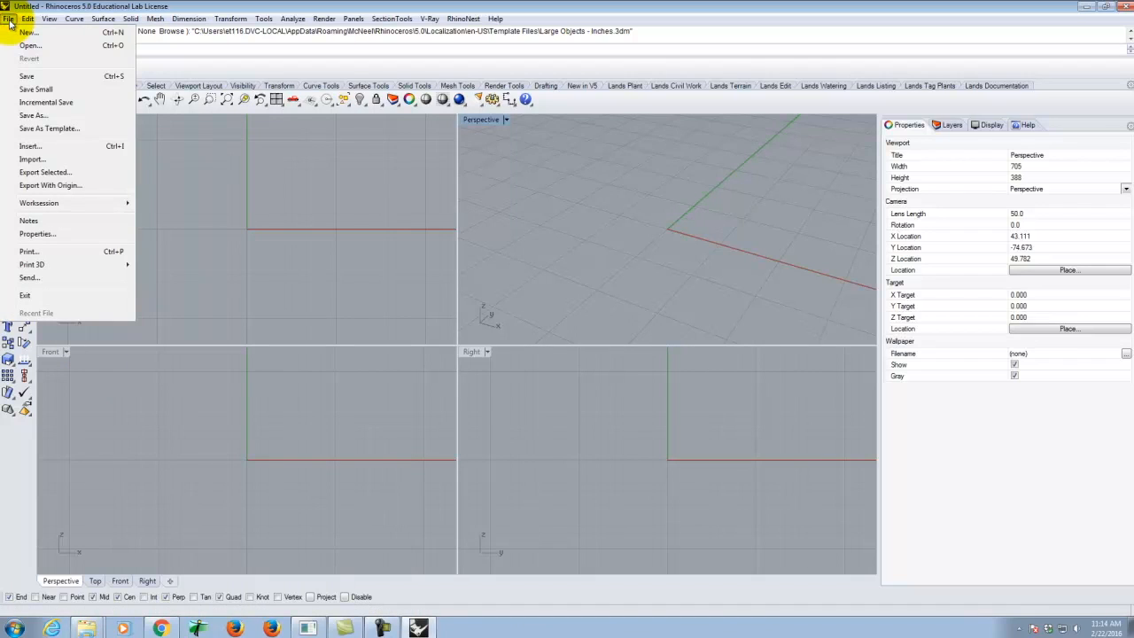
{"action": "left_click", "coordinate": [52, 161]}
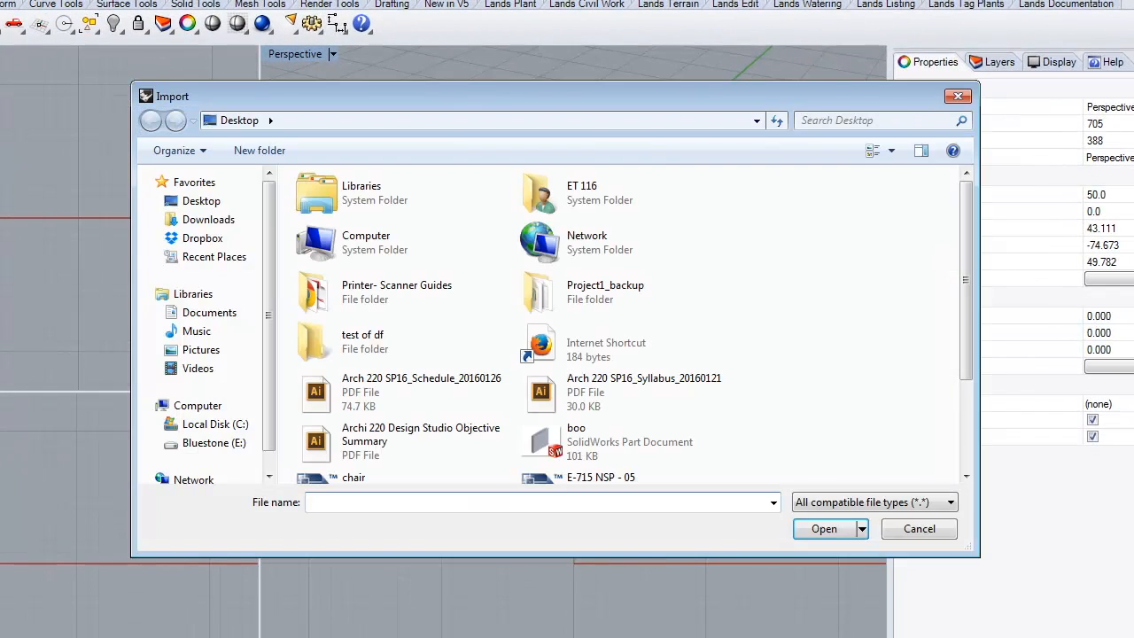
{"action": "left_click", "coordinate": [211, 443]}
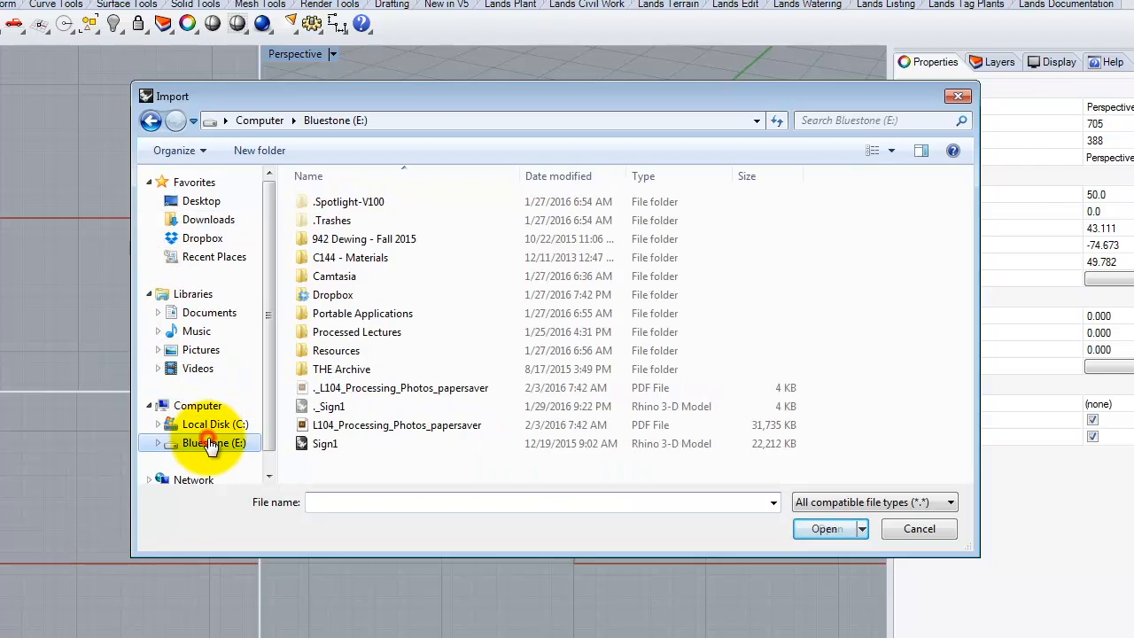
{"action": "double_click", "coordinate": [332, 295]}
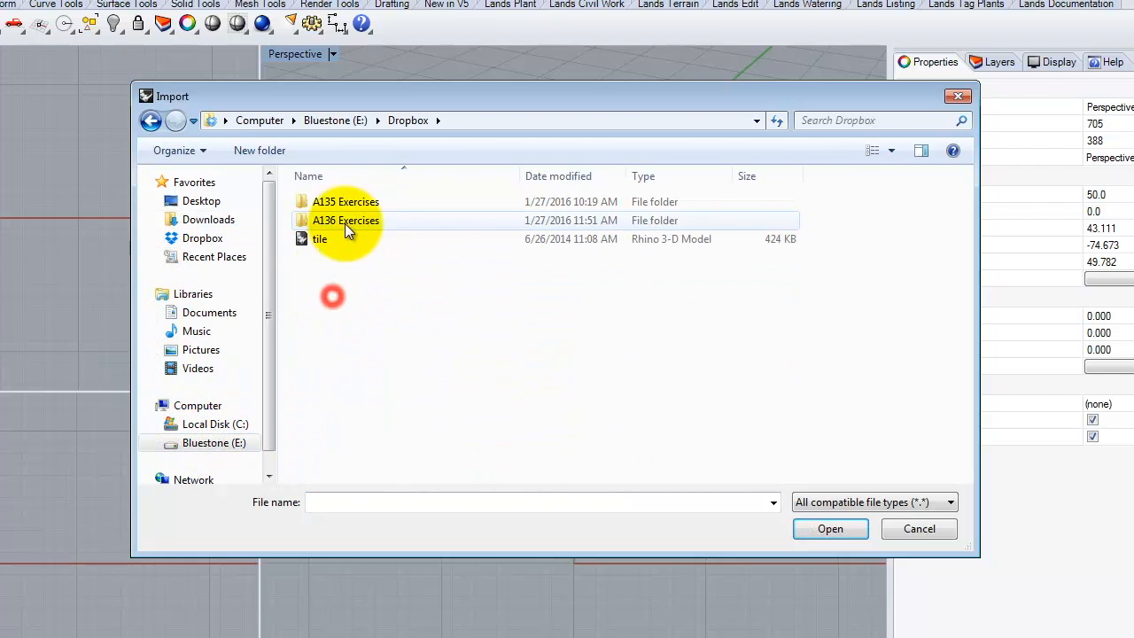
{"action": "double_click", "coordinate": [343, 221]}
{"action": "double_click", "coordinate": [341, 239]}
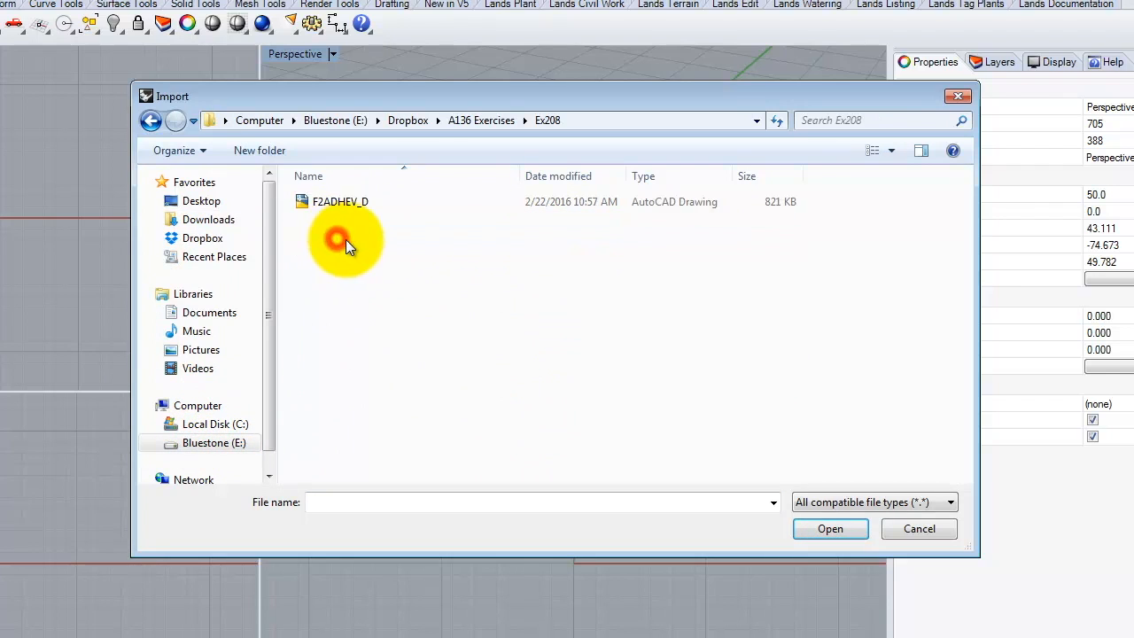
{"action": "left_click", "coordinate": [343, 200]}
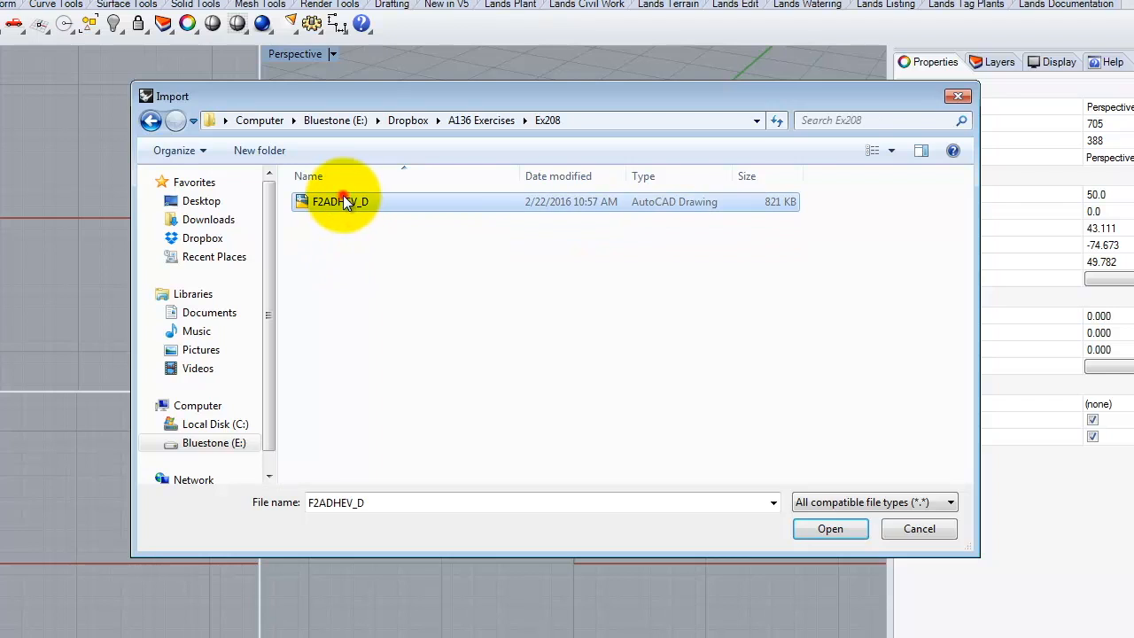
Try the 3D Studio (*.3ds) file type filter and restore all compatible file types.
{"action": "left_click", "coordinate": [869, 500]}
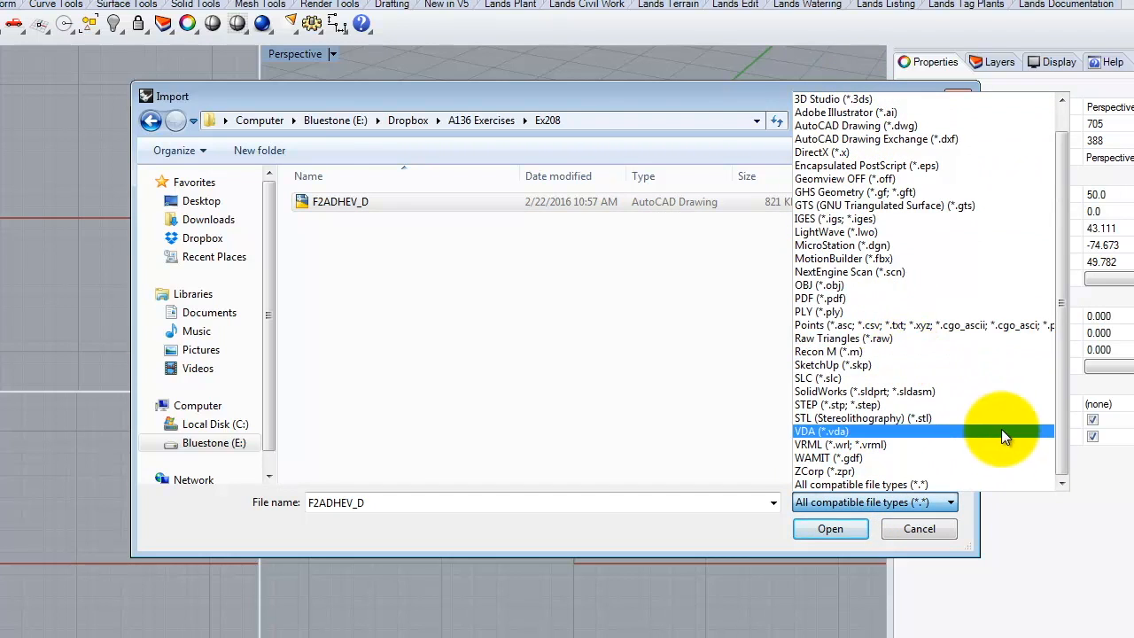
{"action": "left_click", "coordinate": [864, 99]}
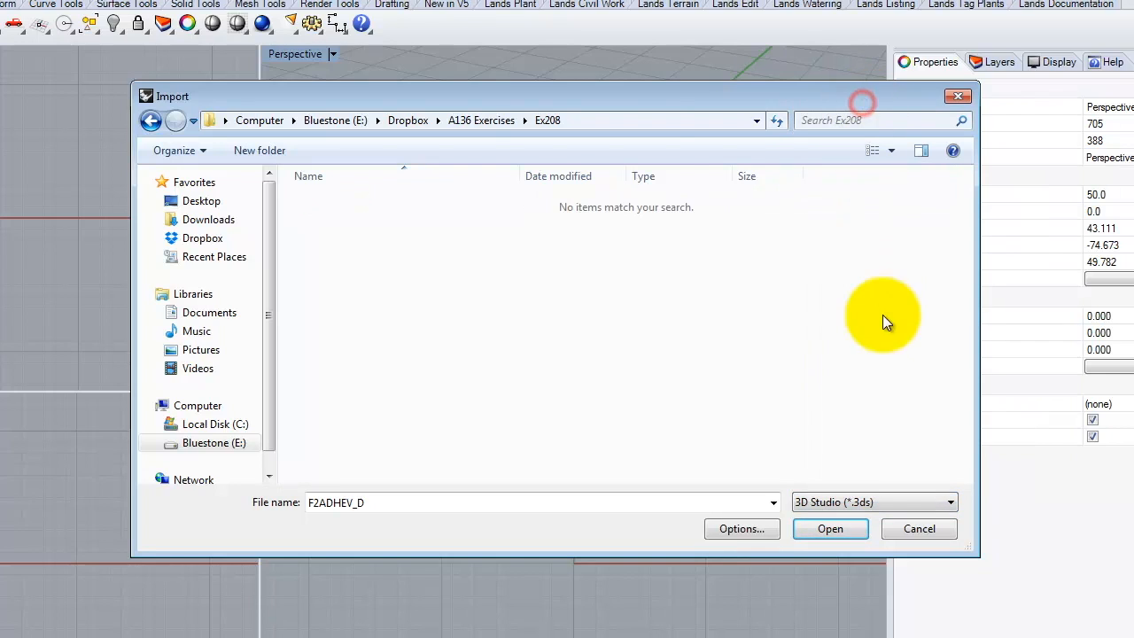
{"action": "left_click", "coordinate": [875, 505]}
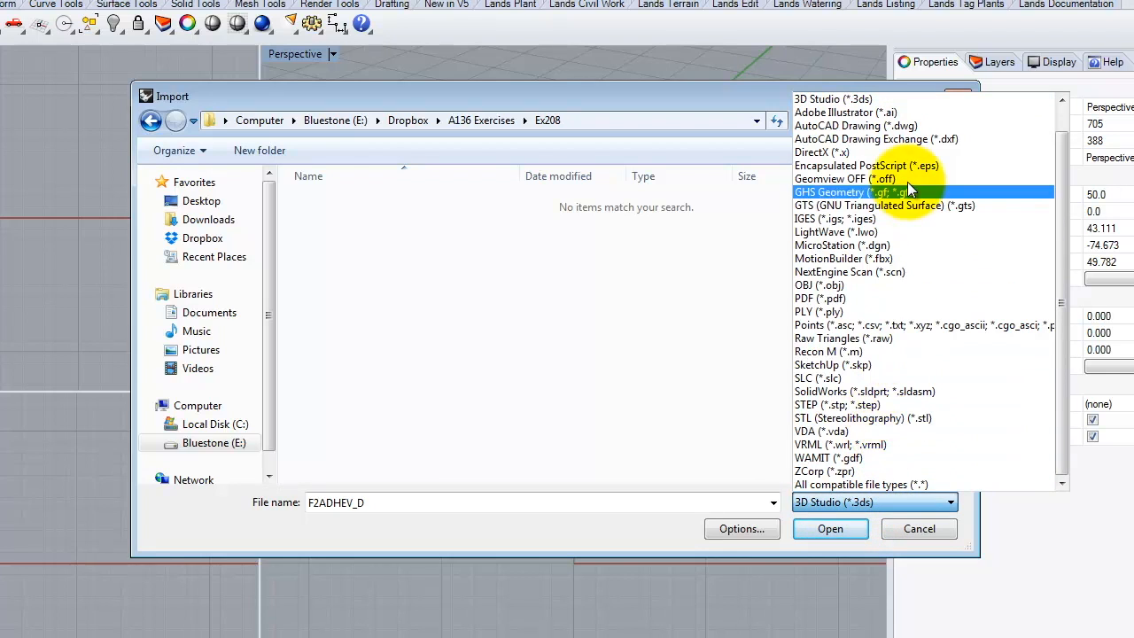
{"action": "left_click", "coordinate": [837, 486]}
Import the F2ADHEV_D drawing with model and layout units in inches, and clear the selection of the imported objects.
{"action": "left_click", "coordinate": [292, 204]}
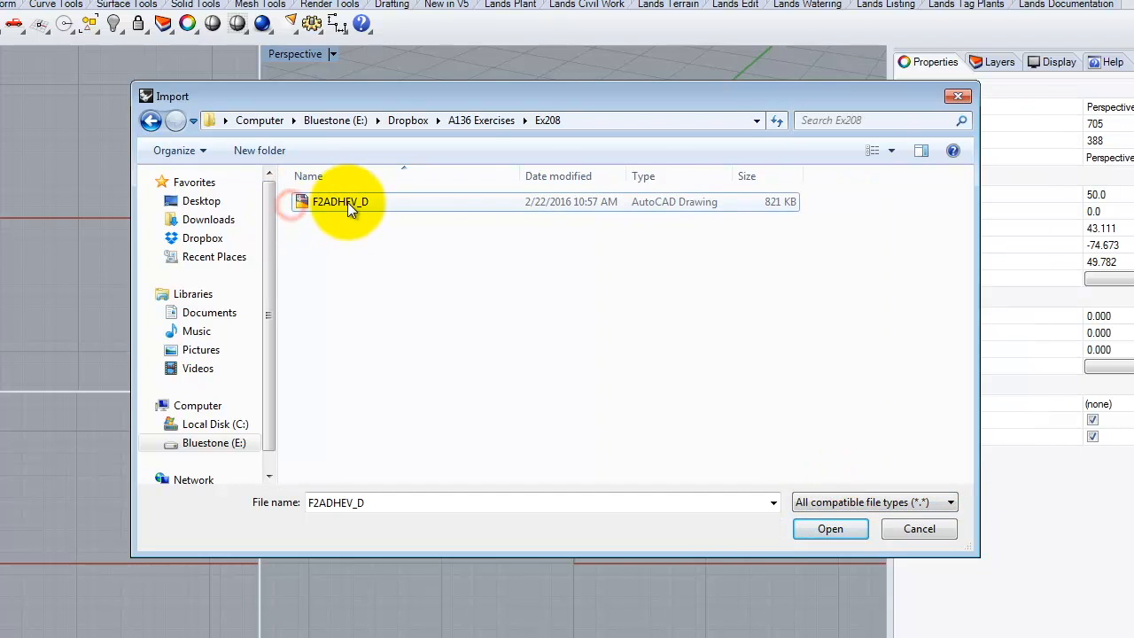
{"action": "left_click", "coordinate": [359, 204]}
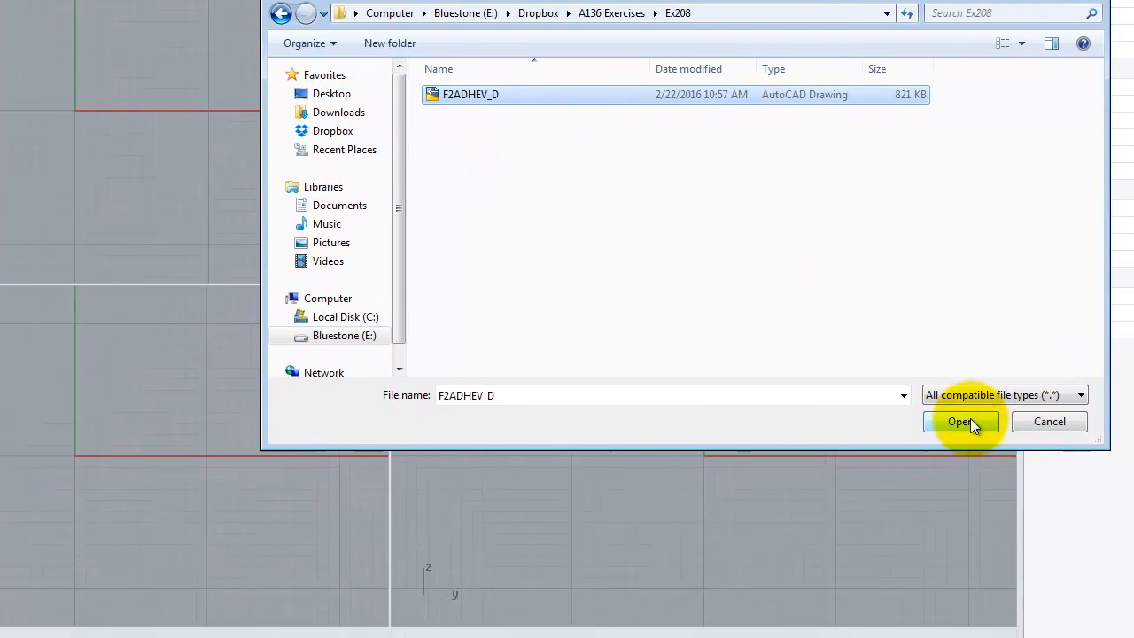
{"action": "left_click", "coordinate": [831, 528]}
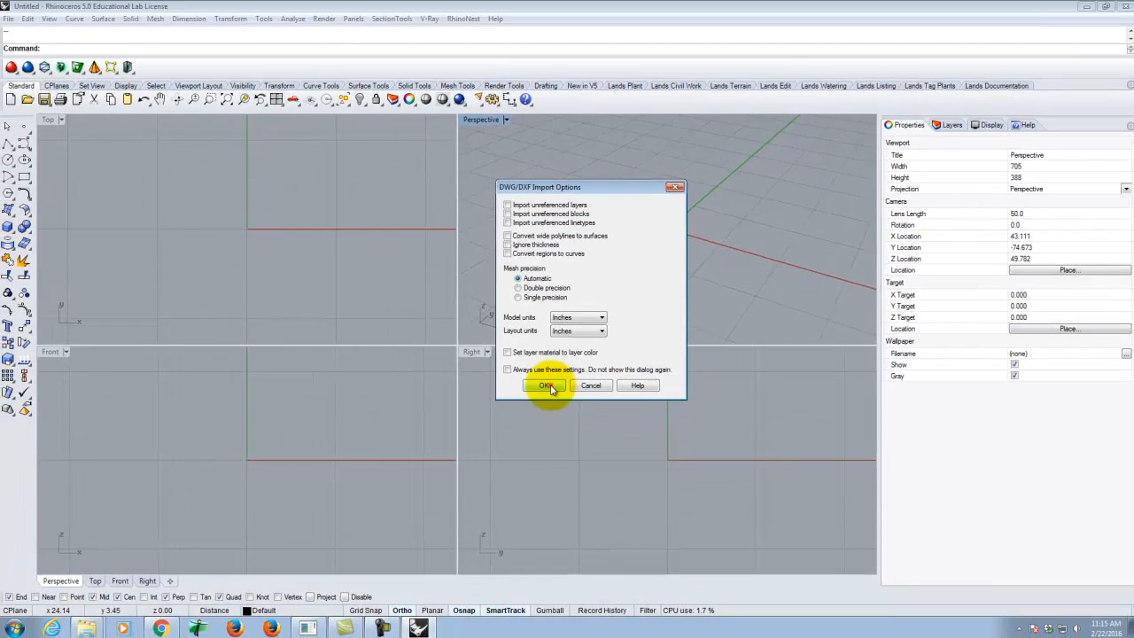
{"action": "left_click", "coordinate": [507, 459]}
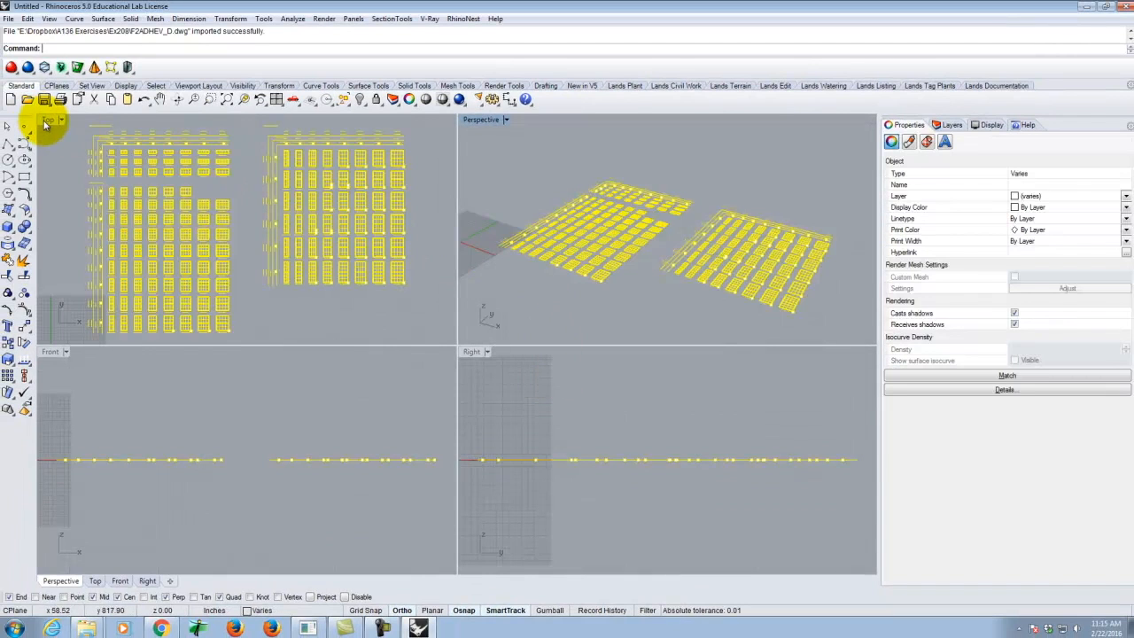
{"action": "left_click", "coordinate": [257, 255]}
Create a new layer named AutoCAD.
{"action": "scroll", "coordinate": [118, 252], "scroll_direction": "up", "scroll_amount": 5}
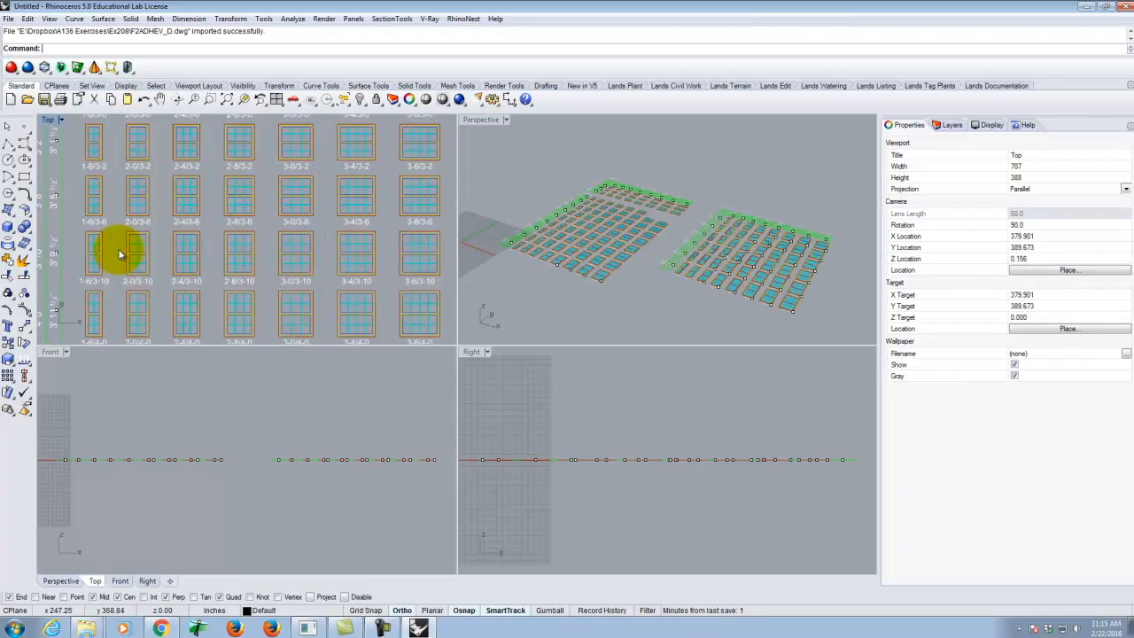
{"action": "scroll", "coordinate": [153, 254], "scroll_direction": "up", "scroll_amount": 5}
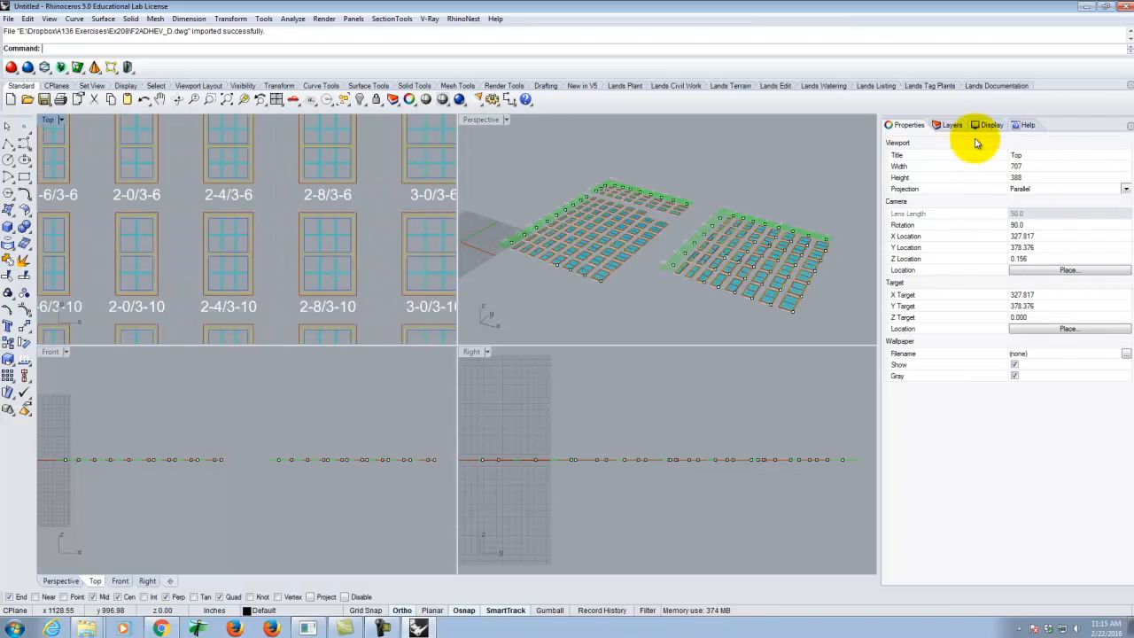
{"action": "left_click", "coordinate": [949, 126]}
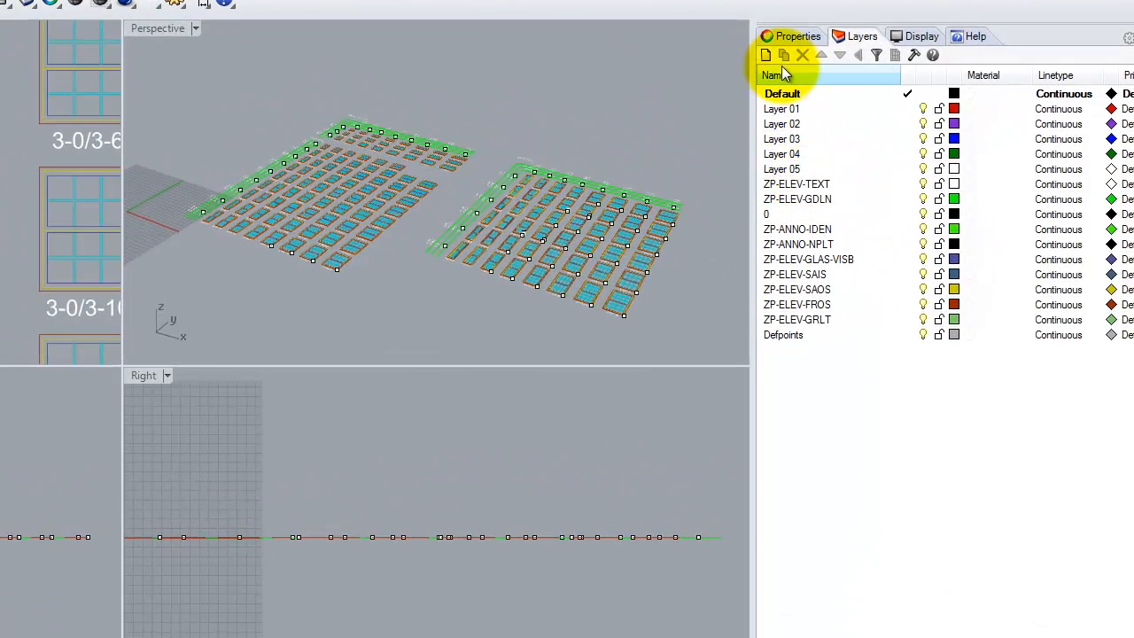
{"action": "left_click", "coordinate": [765, 55]}
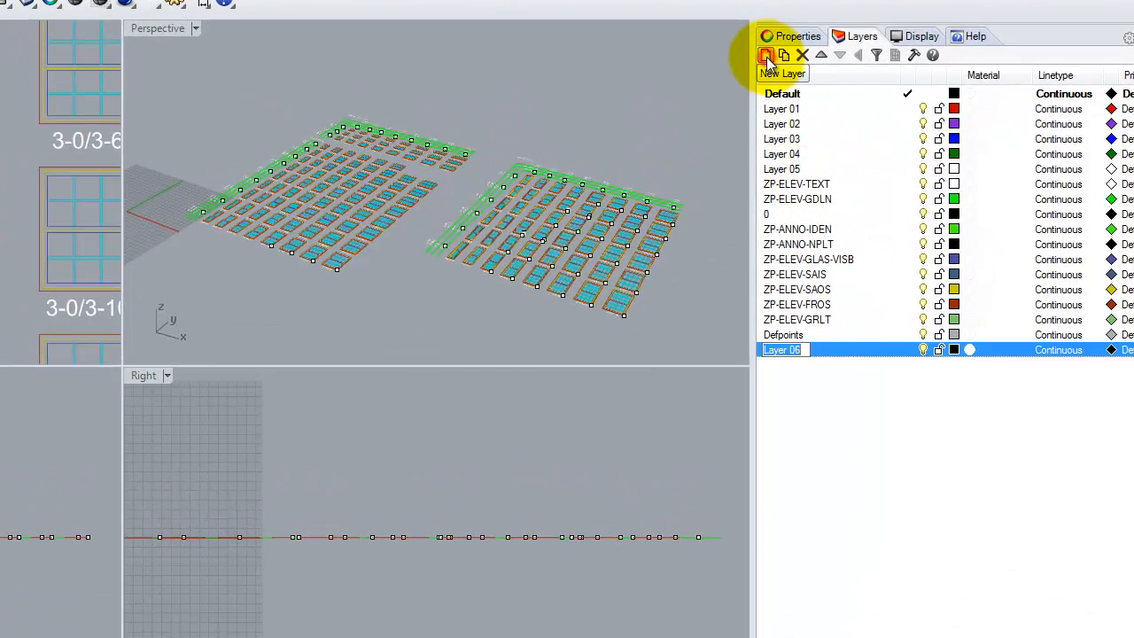
{"action": "type", "text": "AutoCAD"}
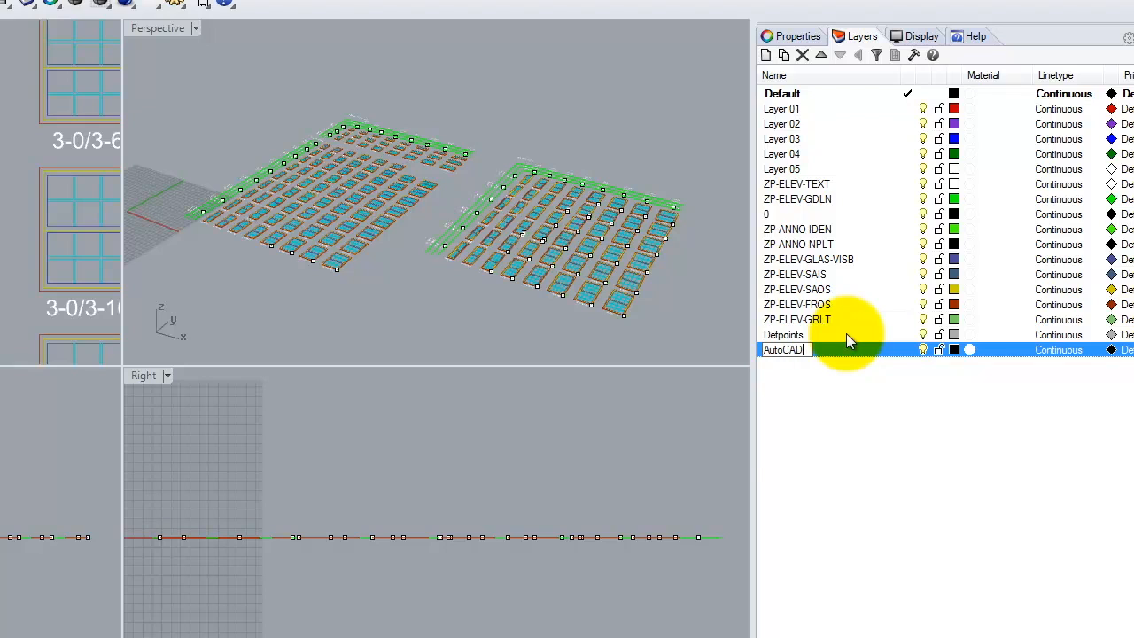
{"action": "left_click", "coordinate": [805, 435]}
Make all the imported layers from ZP-ELEV-TEXT through Defpoints sublayers of the AutoCAD layer.
{"action": "left_click", "coordinate": [813, 183]}
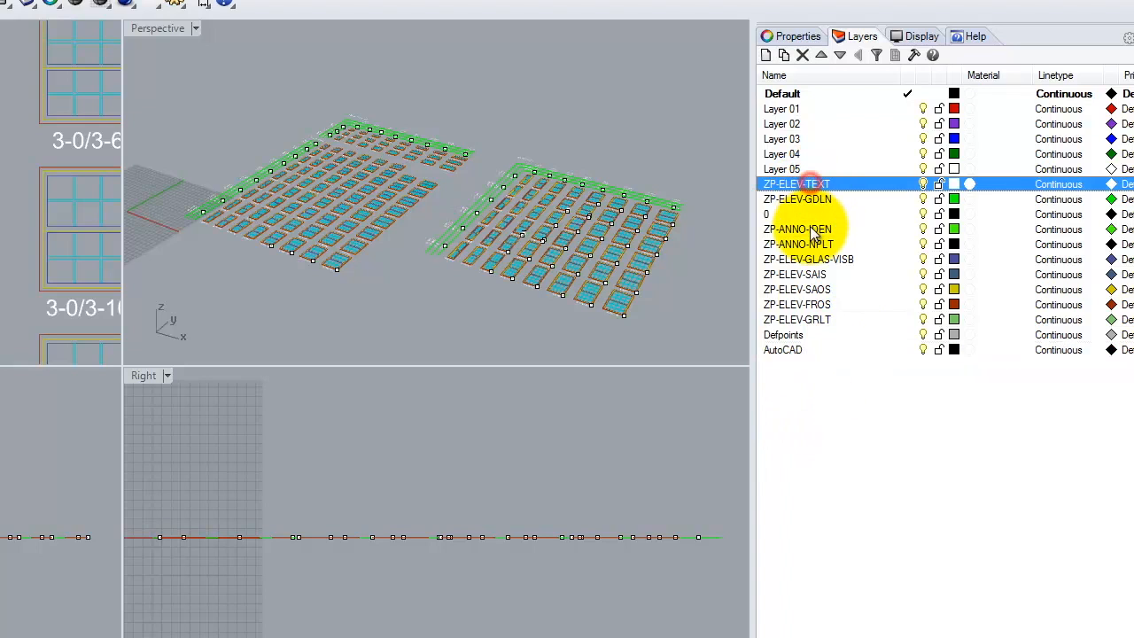
{"action": "left_click", "coordinate": [783, 333], "text": "shift"}
{"action": "left_click", "coordinate": [783, 350], "text": "shift"}
{"action": "left_click_drag", "start_coordinate": [778, 358], "coordinate": [781, 353]}
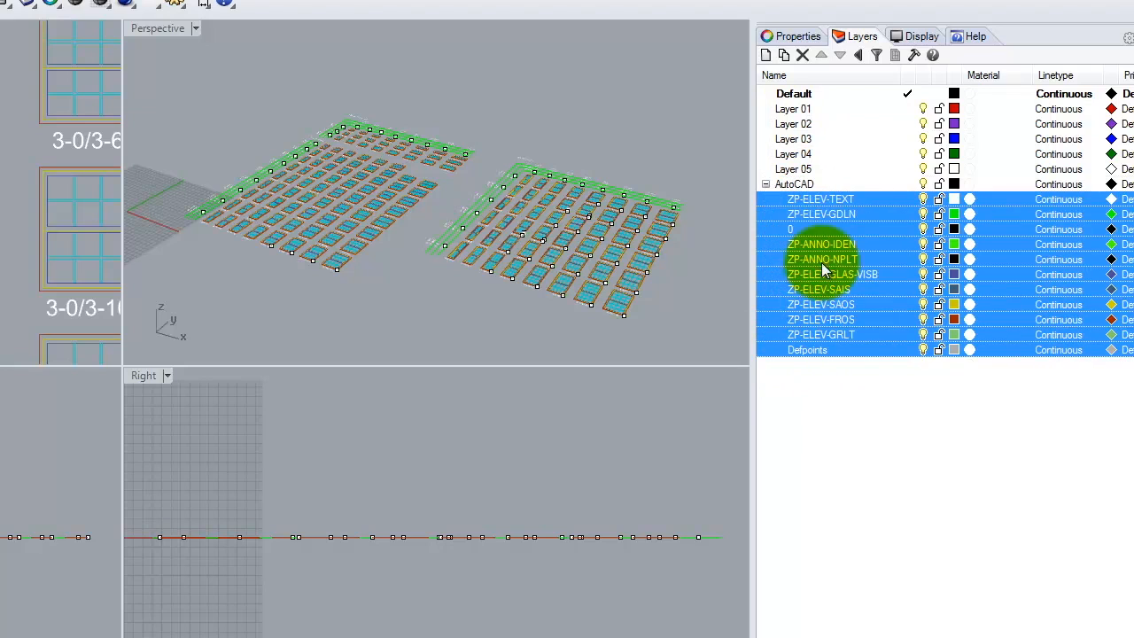
Collapse the AutoCAD layer's sublayers and test its visibility by hiding and showing the whole group.
{"action": "left_click", "coordinate": [923, 184]}
{"action": "left_click", "coordinate": [923, 184]}
{"action": "left_click", "coordinate": [923, 184]}
{"action": "left_click", "coordinate": [764, 183]}
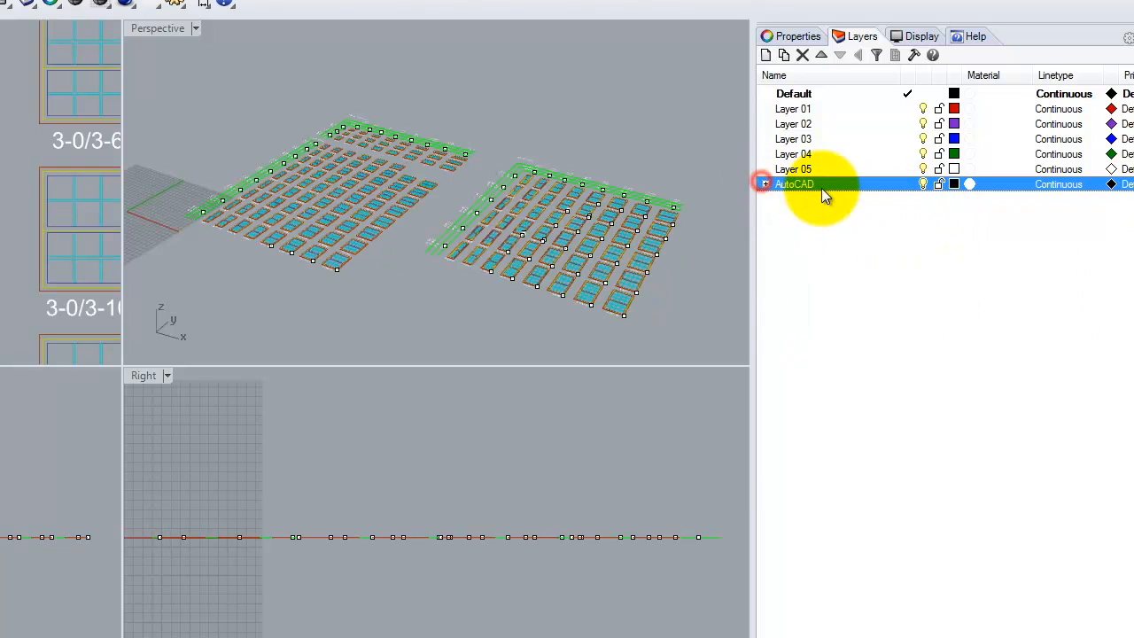
{"action": "left_click", "coordinate": [923, 183]}
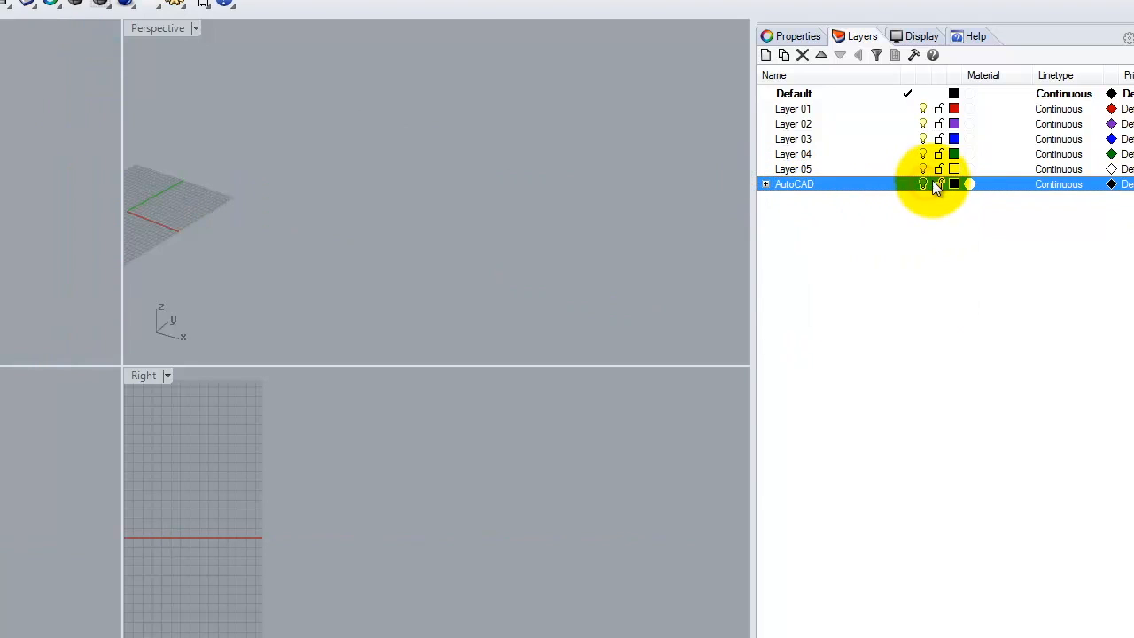
{"action": "left_click", "coordinate": [923, 183]}
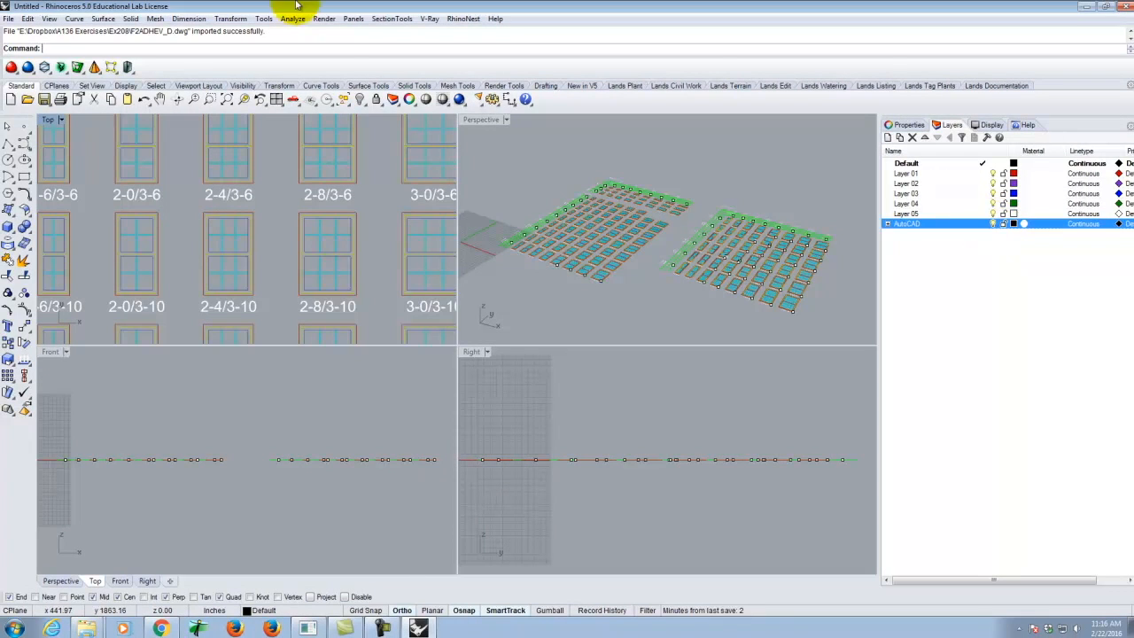
Maximize the Top viewport and examine the imported window elevations, including the lower rows of the vent units.
{"action": "double_click", "coordinate": [49, 118]}
{"action": "scroll", "coordinate": [292, 281], "scroll_direction": "down", "scroll_amount": 6}
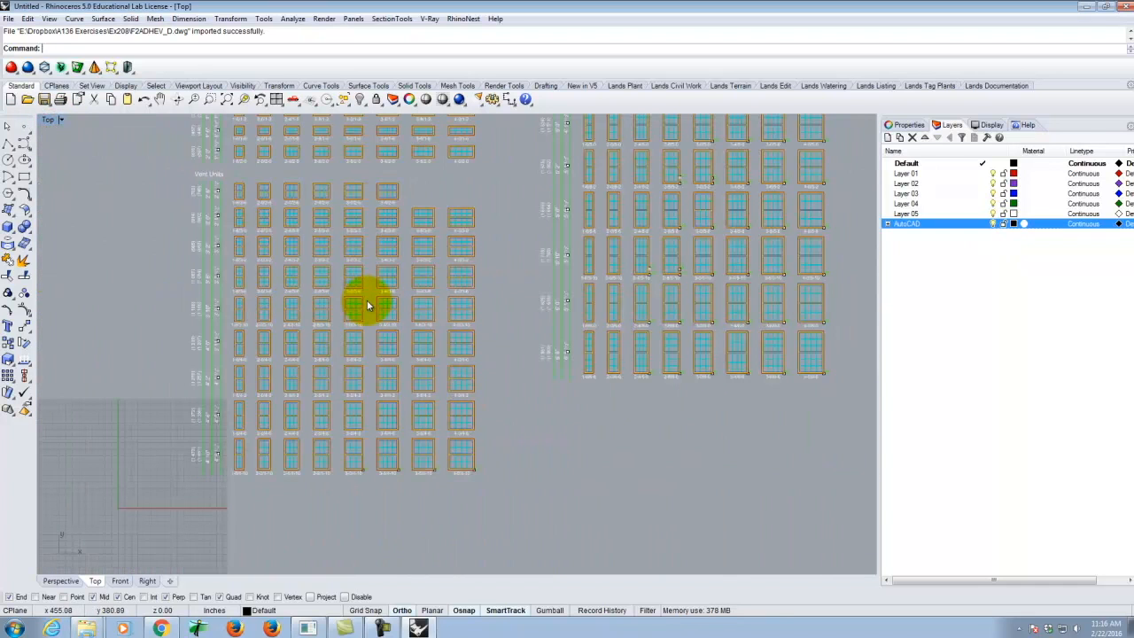
{"action": "scroll", "coordinate": [256, 359], "scroll_direction": "up", "scroll_amount": 6}
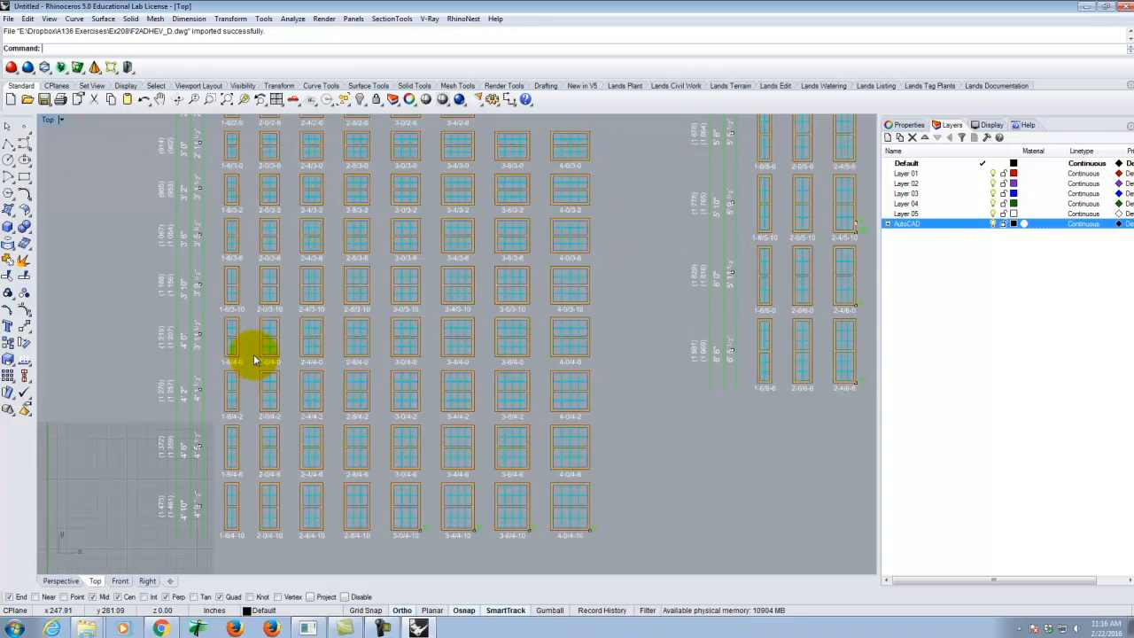
{"action": "scroll", "coordinate": [250, 294], "scroll_direction": "down", "scroll_amount": 4}
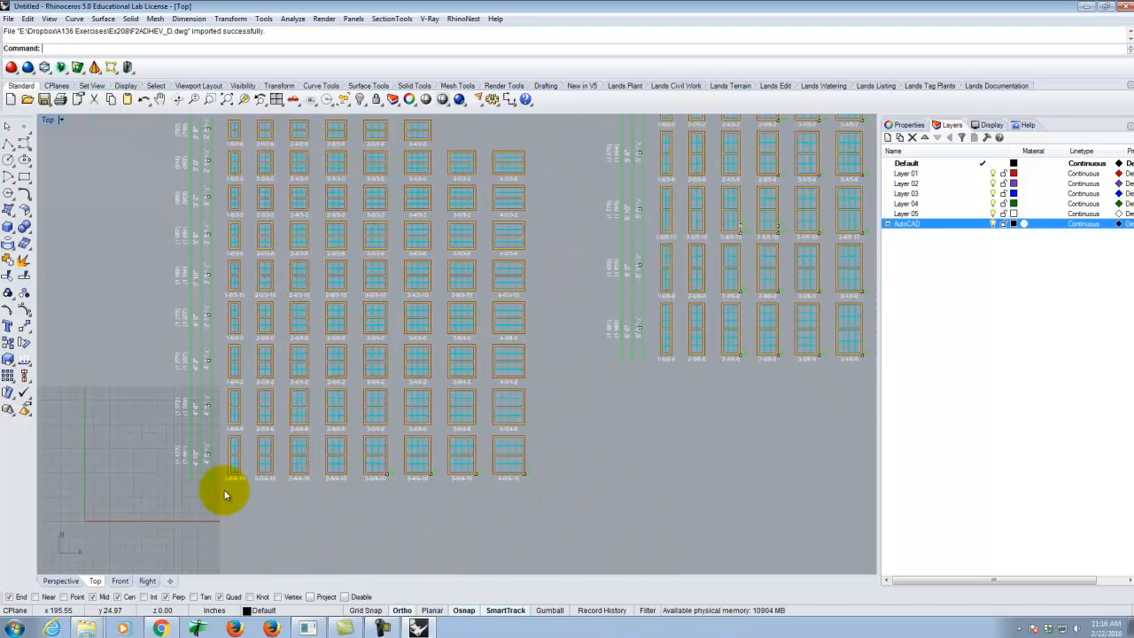
{"action": "scroll", "coordinate": [228, 465], "scroll_direction": "up", "scroll_amount": 4}
{"action": "scroll", "coordinate": [182, 508], "scroll_direction": "down", "scroll_amount": 2}
{"action": "scroll", "coordinate": [292, 462], "scroll_direction": "down", "scroll_amount": 4}
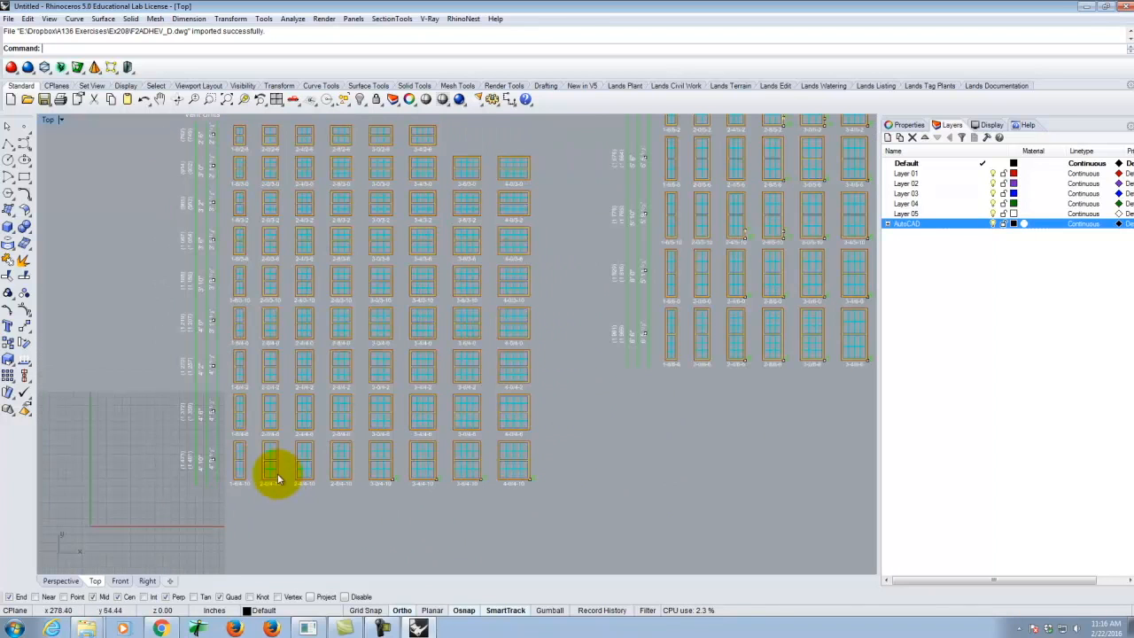
{"action": "scroll", "coordinate": [405, 480], "scroll_direction": "up", "scroll_amount": 4}
{"action": "scroll", "coordinate": [414, 507], "scroll_direction": "up", "scroll_amount": 3}
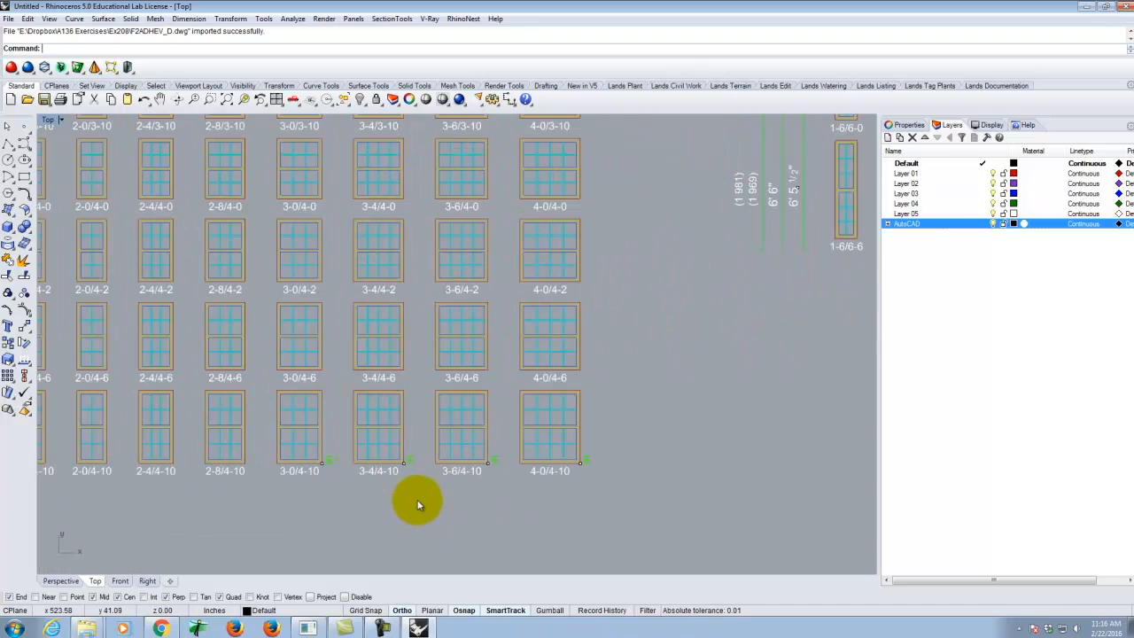
{"action": "scroll", "coordinate": [420, 493], "scroll_direction": "down", "scroll_amount": 5}
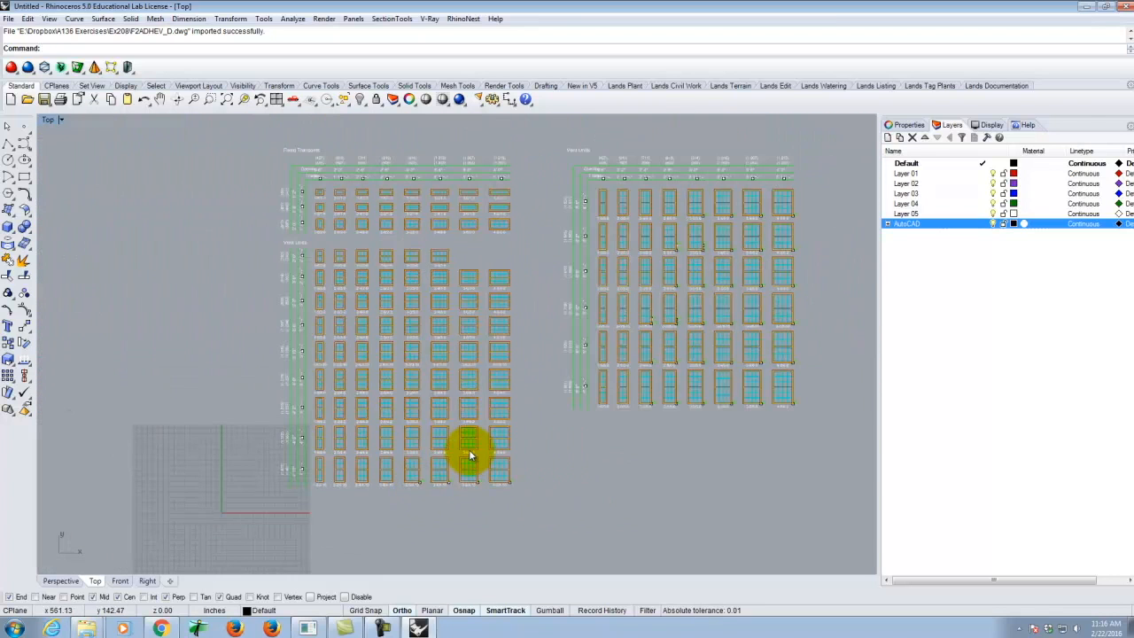
Examine the opening and frame dimensions and the size labels of the vent units, up to the 3-0/5-0 window.
{"action": "scroll", "coordinate": [363, 269], "scroll_direction": "up", "scroll_amount": 4}
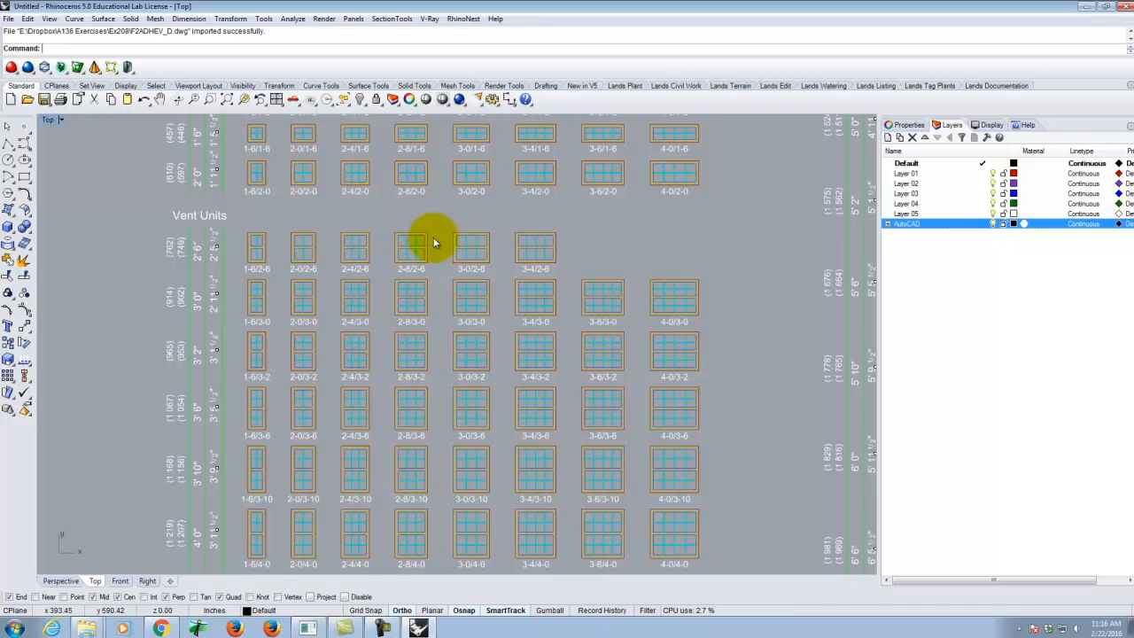
{"action": "scroll", "coordinate": [263, 306], "scroll_direction": "down", "scroll_amount": 5}
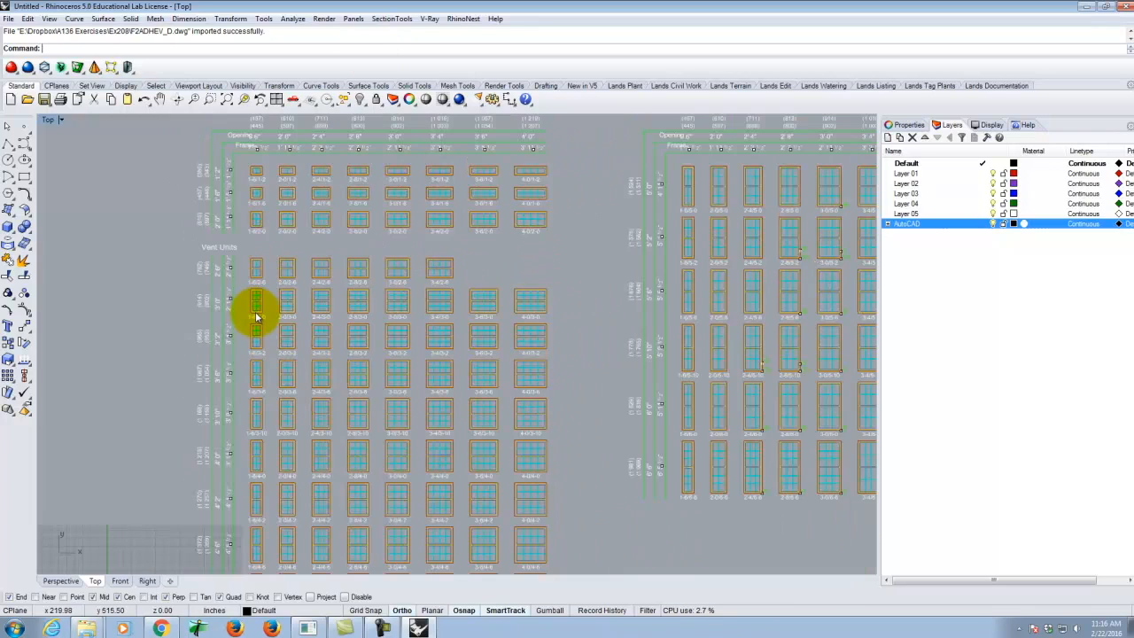
{"action": "scroll", "coordinate": [788, 213], "scroll_direction": "up", "scroll_amount": 2}
{"action": "scroll", "coordinate": [754, 222], "scroll_direction": "up", "scroll_amount": 1}
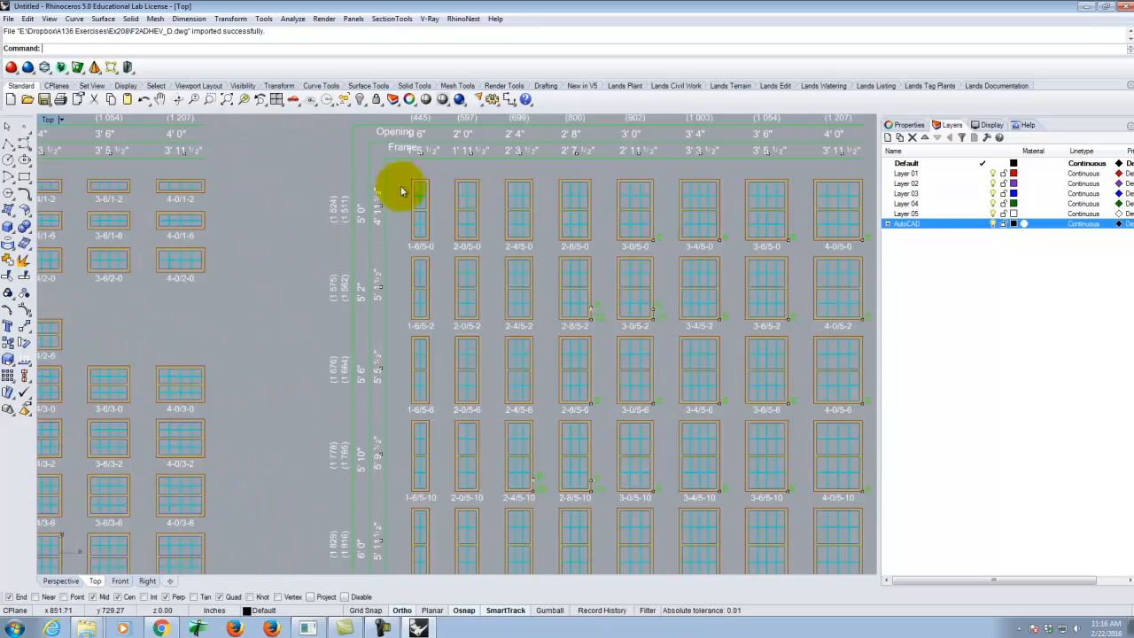
{"action": "scroll", "coordinate": [399, 186], "scroll_direction": "down", "scroll_amount": 1}
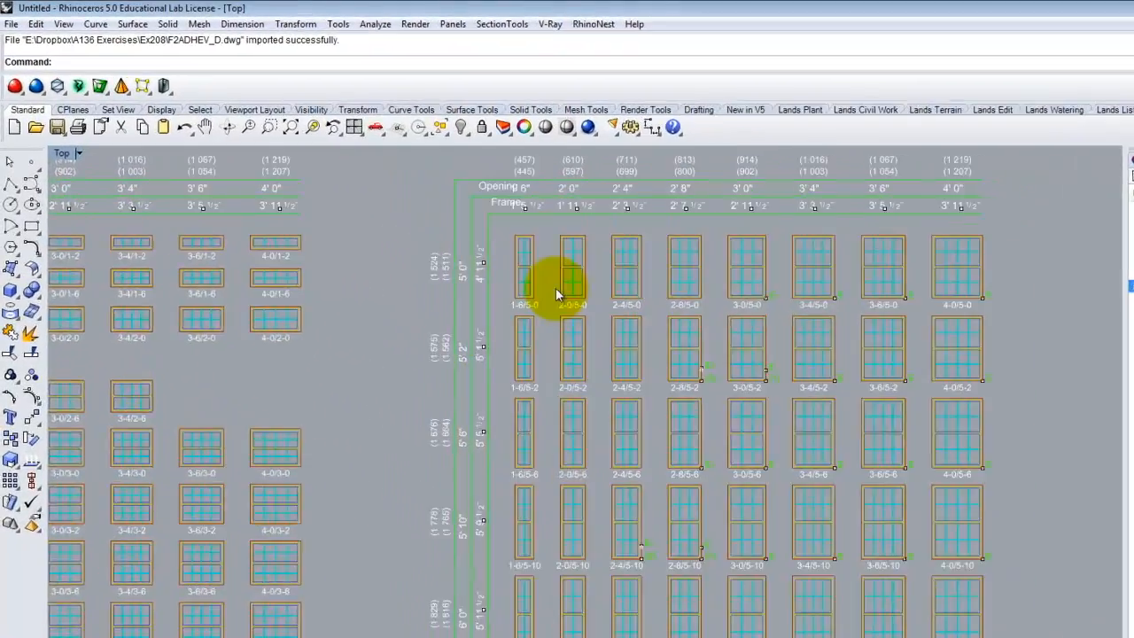
{"action": "scroll", "coordinate": [709, 355], "scroll_direction": "up", "scroll_amount": 1}
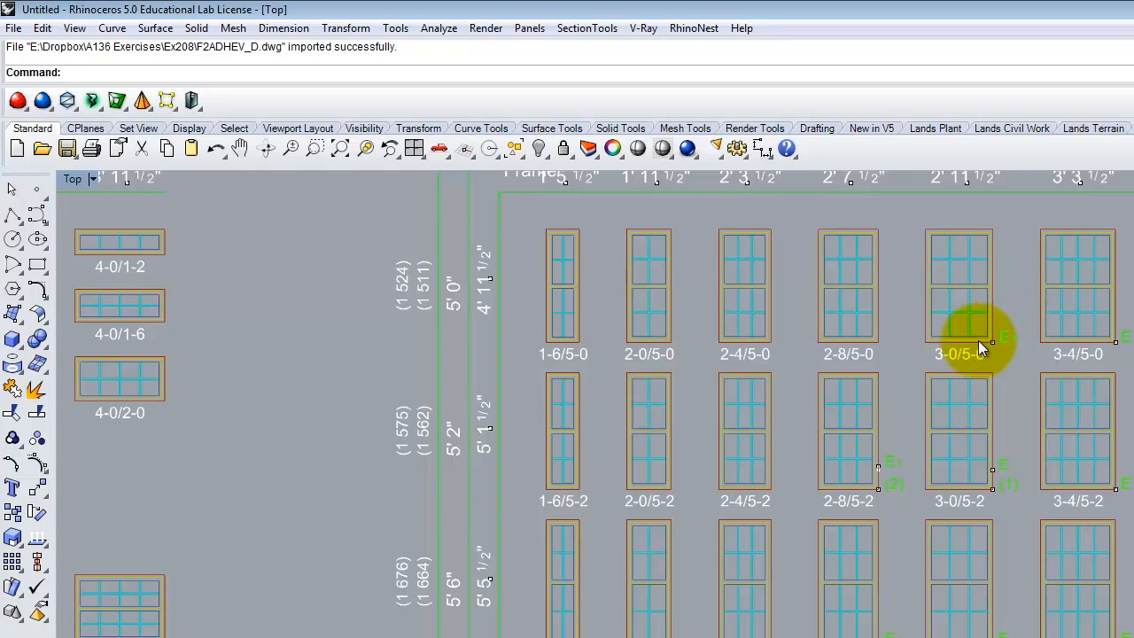
Move the 2-8/5-0 window to empty space beside the vent units and delete all the other elevations, text and curves.
{"action": "left_click_drag", "start_coordinate": [809, 218], "coordinate": [894, 358]}
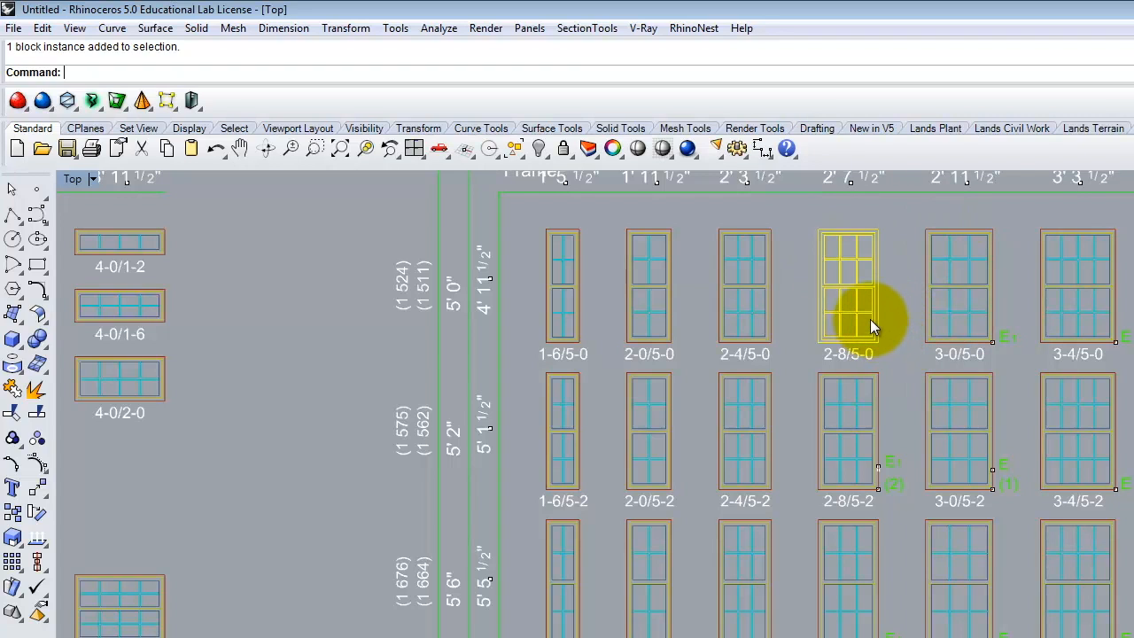
{"action": "type", "text": "move"}
{"action": "key", "text": "Return"}
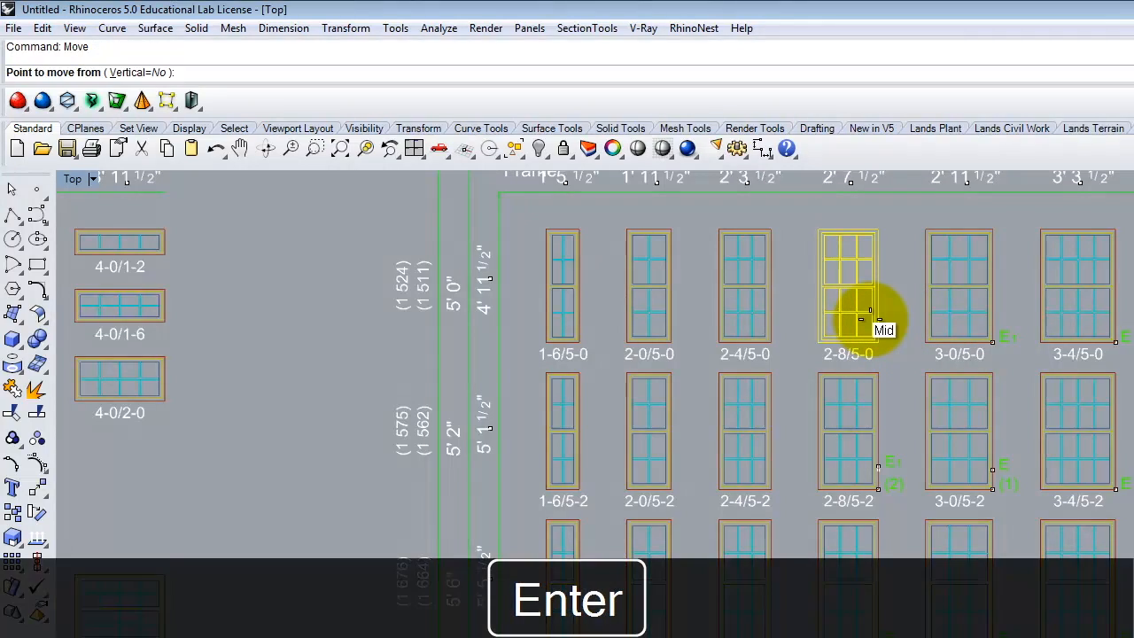
{"action": "left_click", "coordinate": [866, 310]}
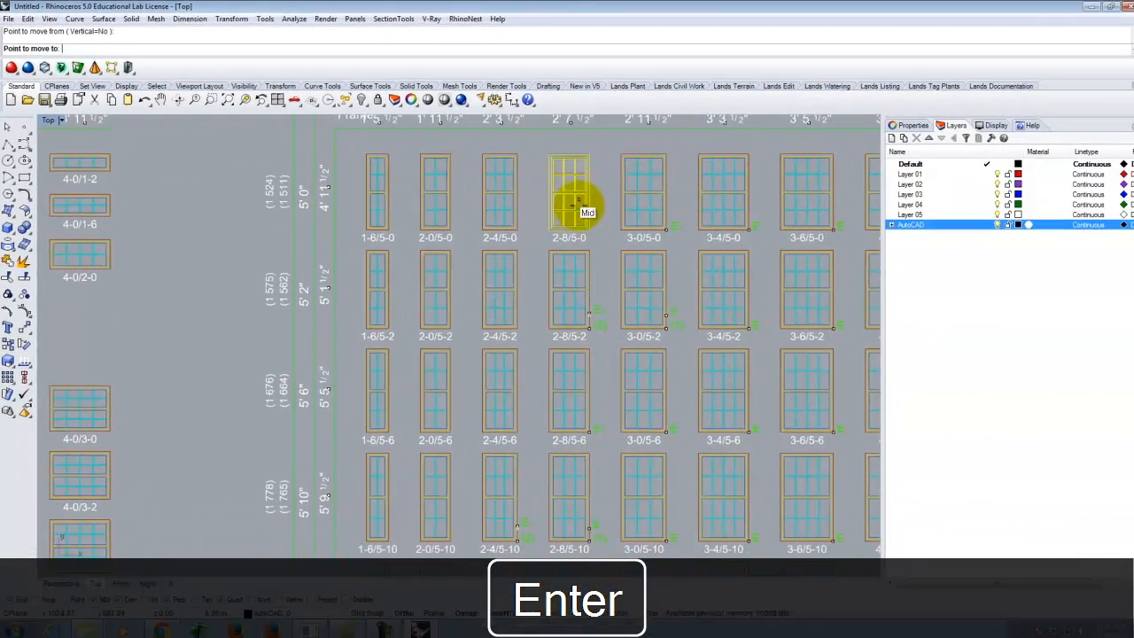
{"action": "scroll", "coordinate": [574, 206], "scroll_direction": "down", "scroll_amount": 5}
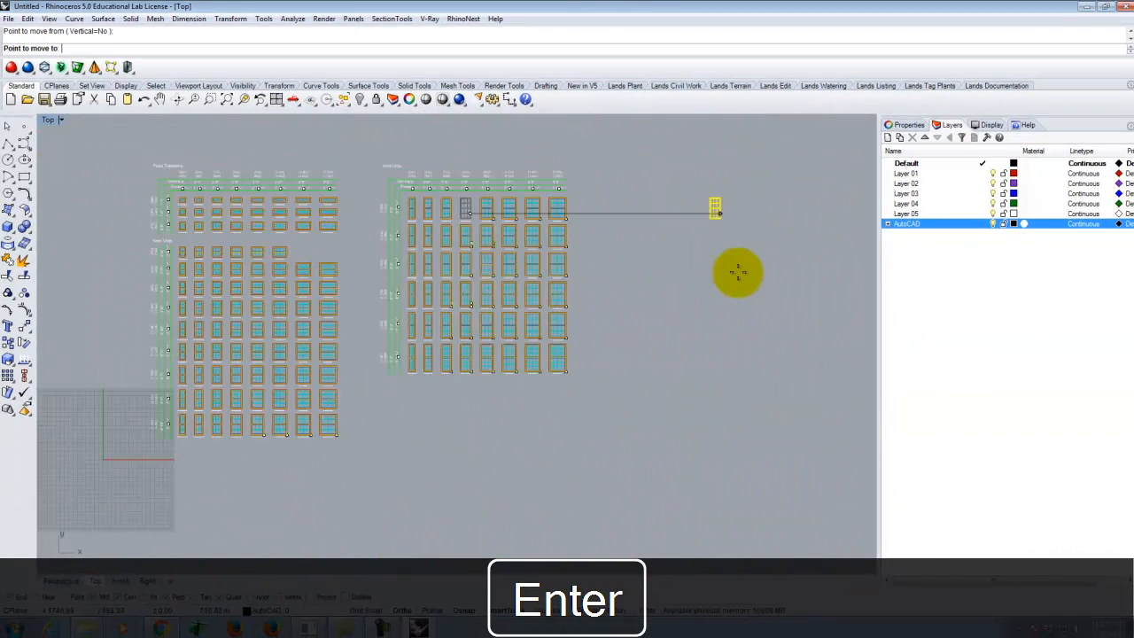
{"action": "left_click", "coordinate": [714, 254]}
{"action": "key", "text": "Escape"}
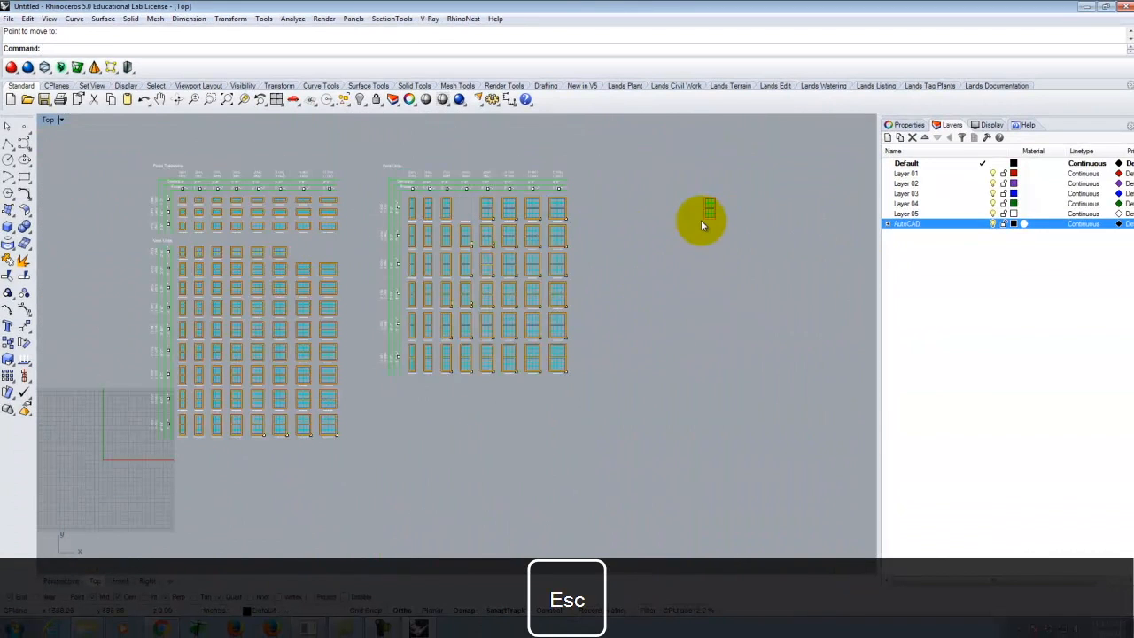
{"action": "left_click_drag", "start_coordinate": [95, 138], "coordinate": [617, 535]}
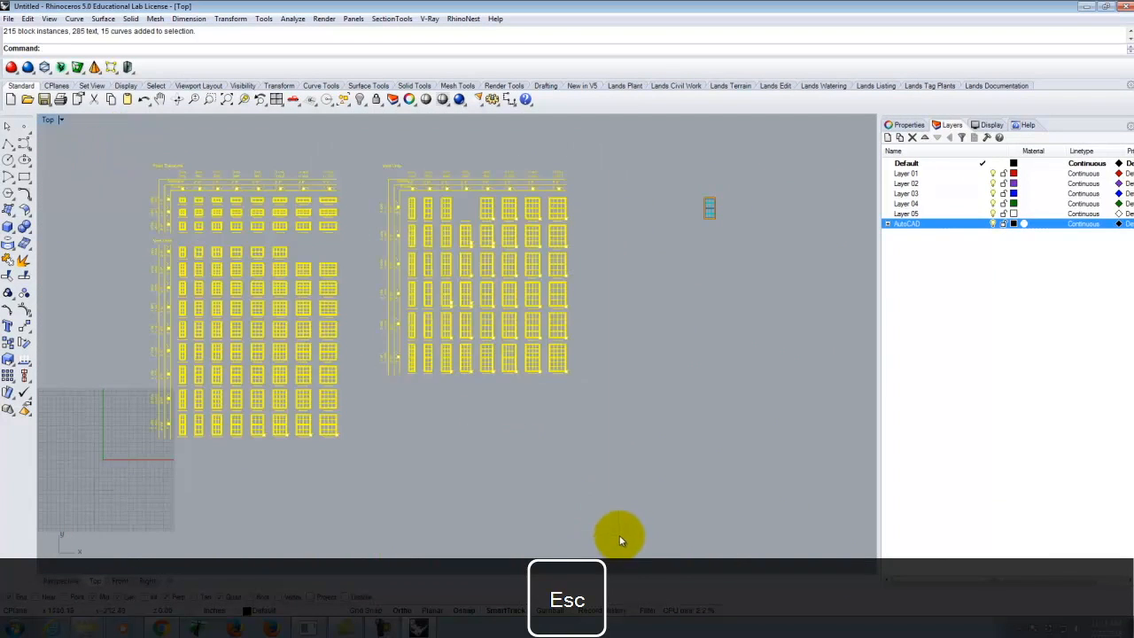
{"action": "key", "text": "Delete"}
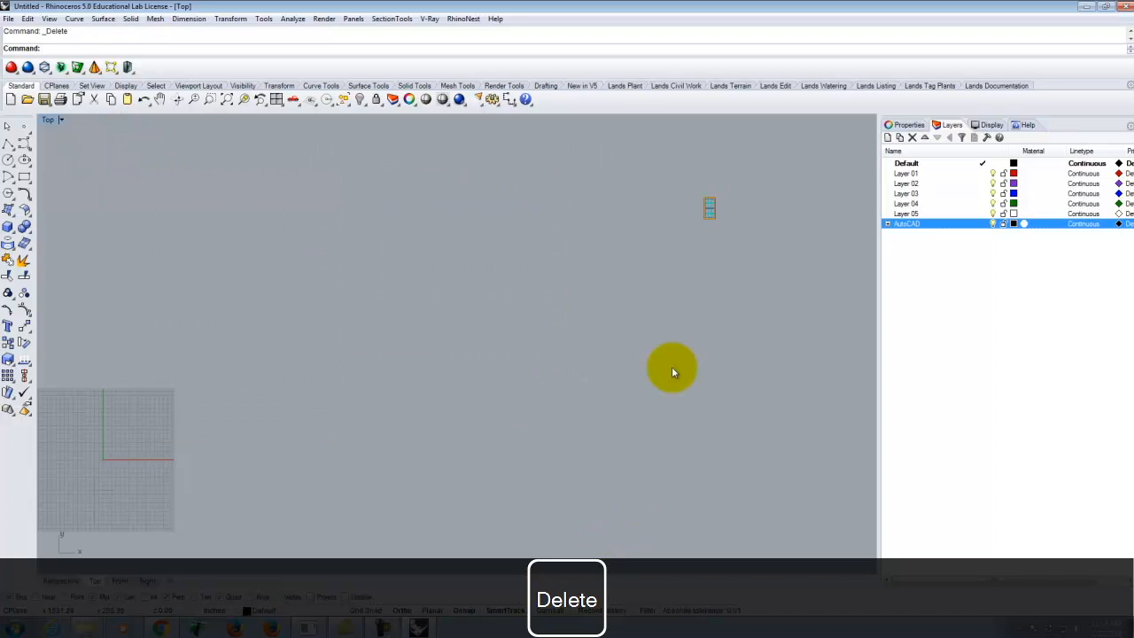
Move the remaining window so the lower-left corner of its outer frame sits at the origin 0,0.
{"action": "left_click_drag", "start_coordinate": [676, 172], "coordinate": [727, 221]}
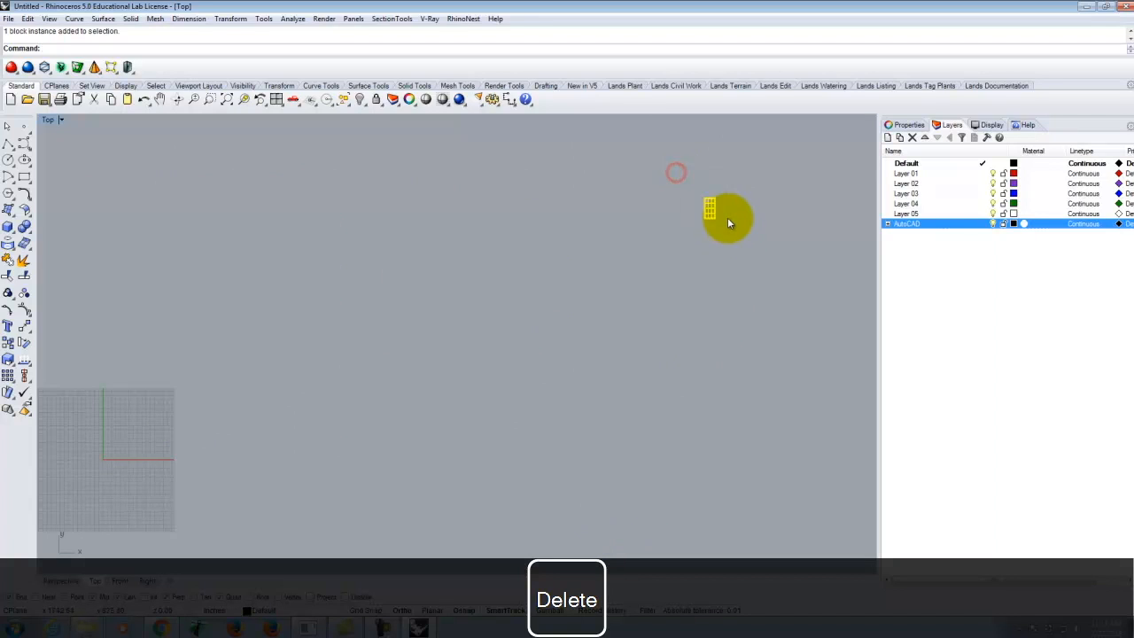
{"action": "scroll", "coordinate": [716, 215], "scroll_direction": "up", "scroll_amount": 5}
{"action": "scroll", "coordinate": [705, 245], "scroll_direction": "up", "scroll_amount": 2}
{"action": "type", "text": "Move"}
{"action": "key", "text": "Return"}
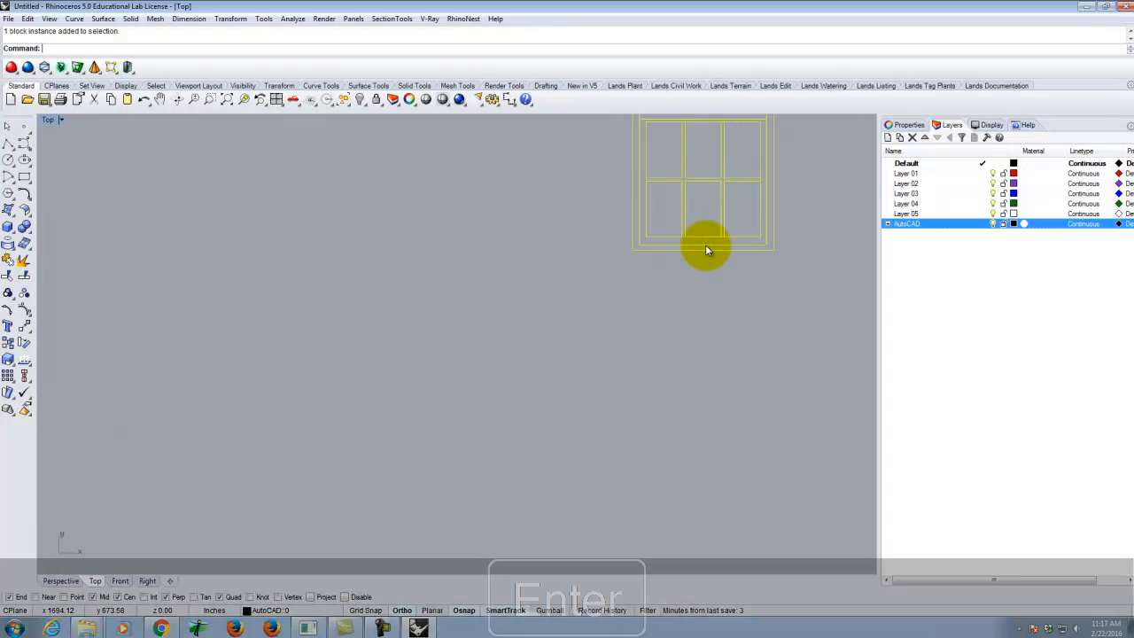
{"action": "left_click", "coordinate": [657, 243]}
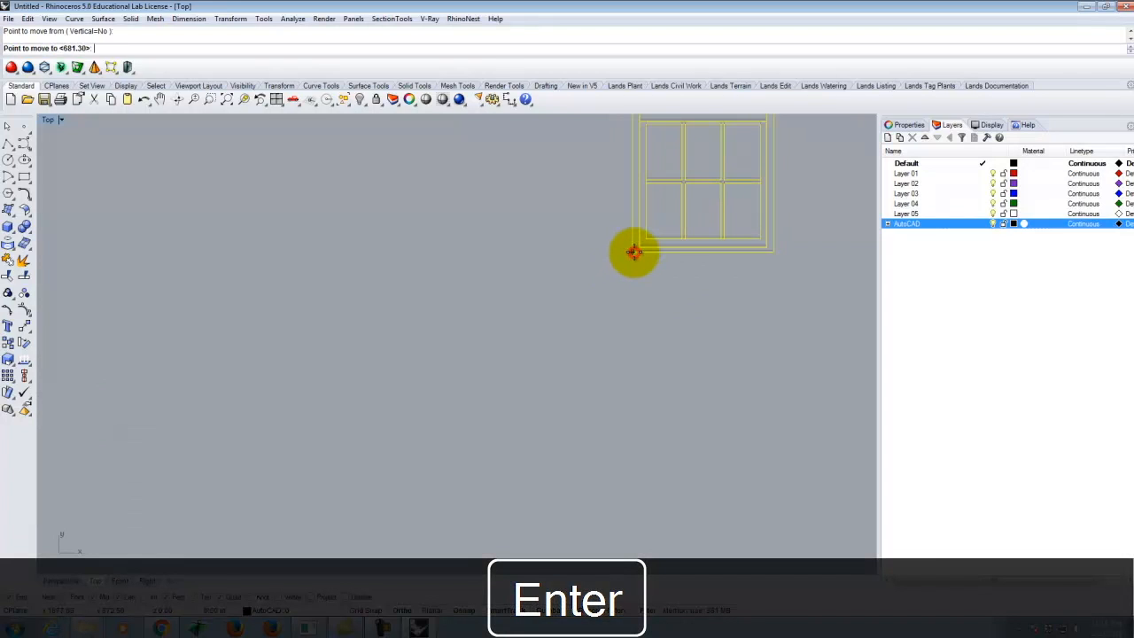
{"action": "type", "text": "0,0"}
{"action": "key", "text": "Return"}
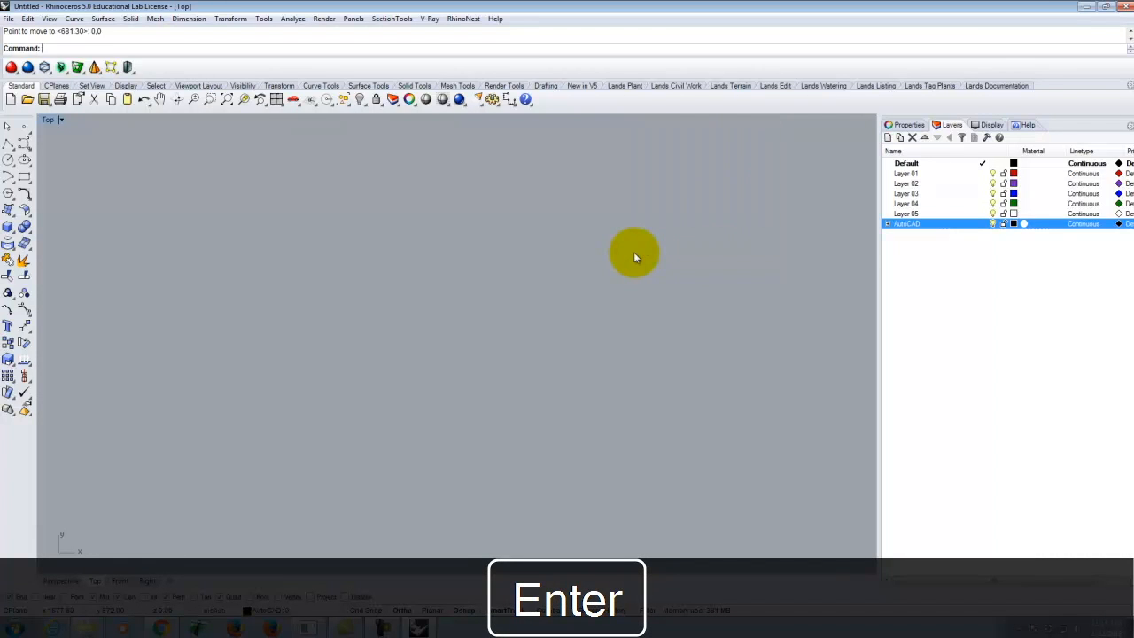
Zoom to the selected window in the Top view, restore the four viewports and show the window in a maximized Perspective viewport.
{"action": "type", "text": "z"}
{"action": "key", "text": "Return"}
{"action": "type", "text": "e"}
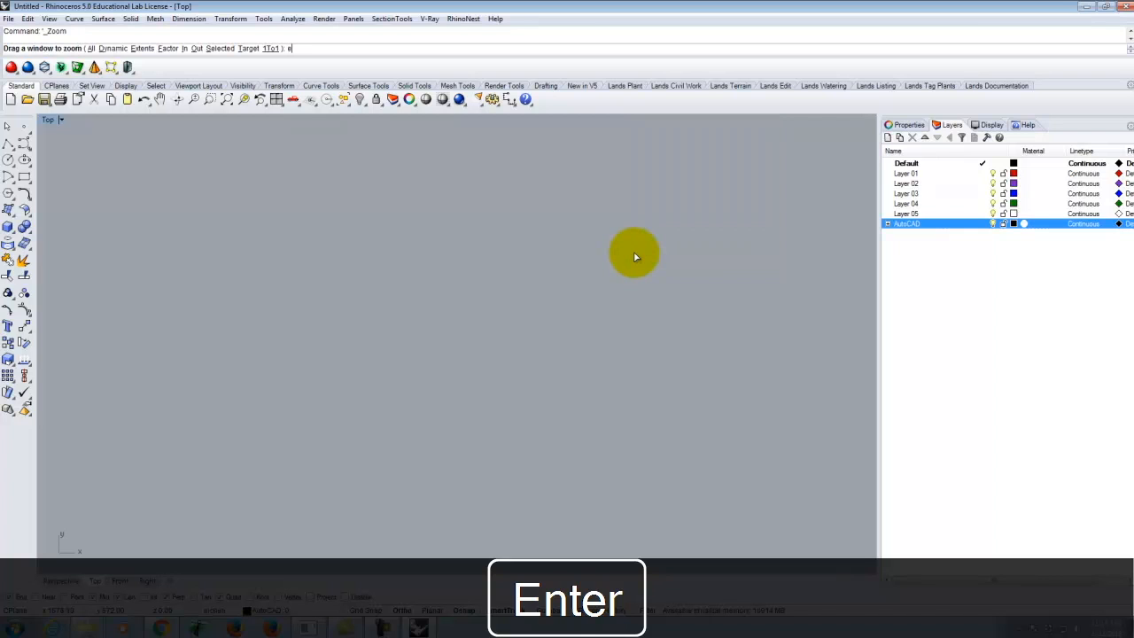
{"action": "key", "text": "BackSpace"}
{"action": "type", "text": "se"}
{"action": "key", "text": "Return"}
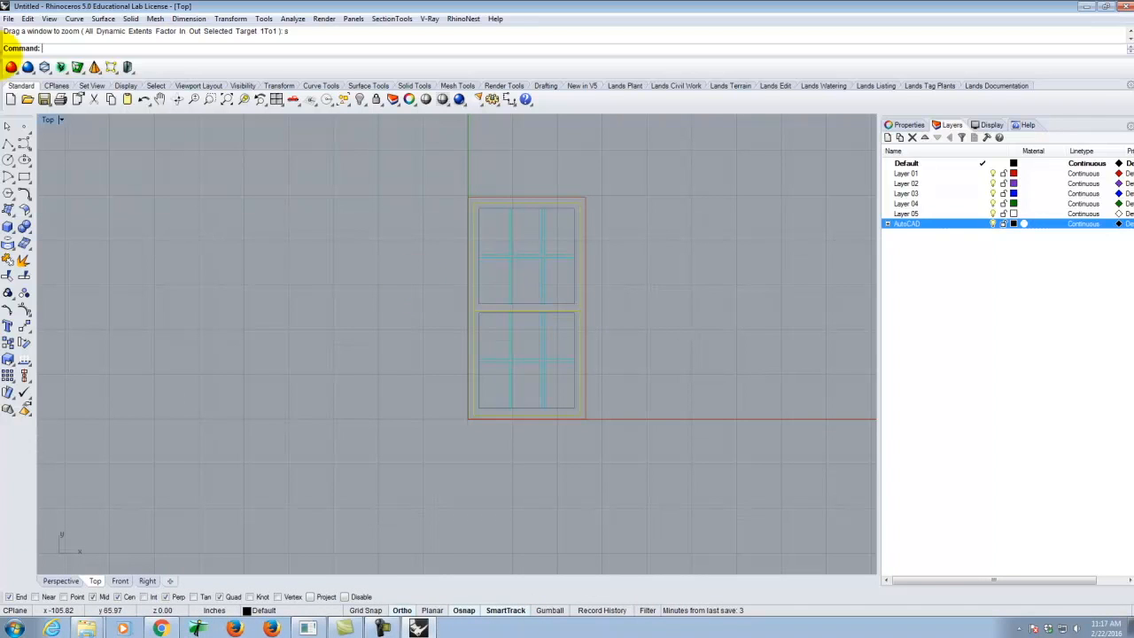
{"action": "double_click", "coordinate": [46, 122]}
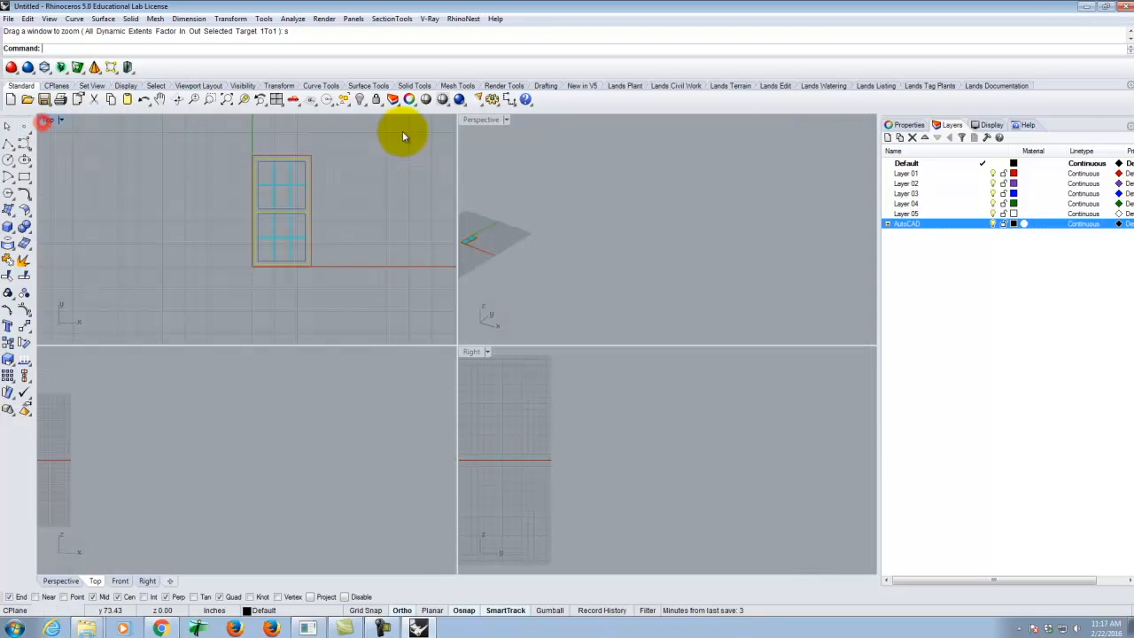
{"action": "double_click", "coordinate": [482, 120]}
{"action": "scroll", "coordinate": [346, 321], "scroll_direction": "up", "scroll_amount": 10}
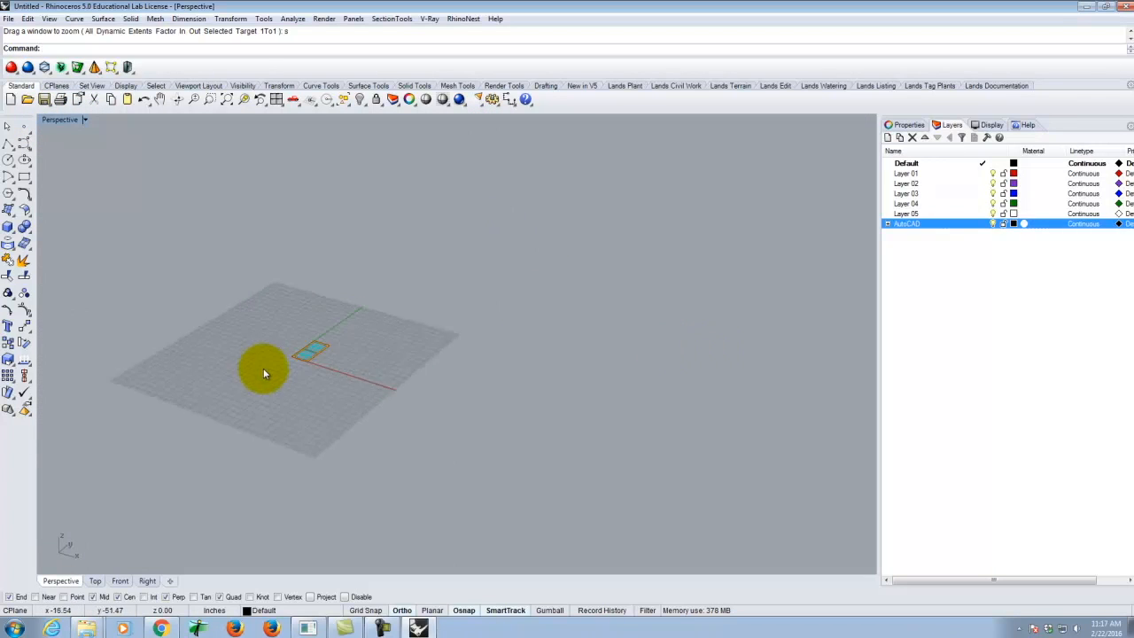
{"action": "scroll", "coordinate": [511, 362], "scroll_direction": "down", "scroll_amount": 3}
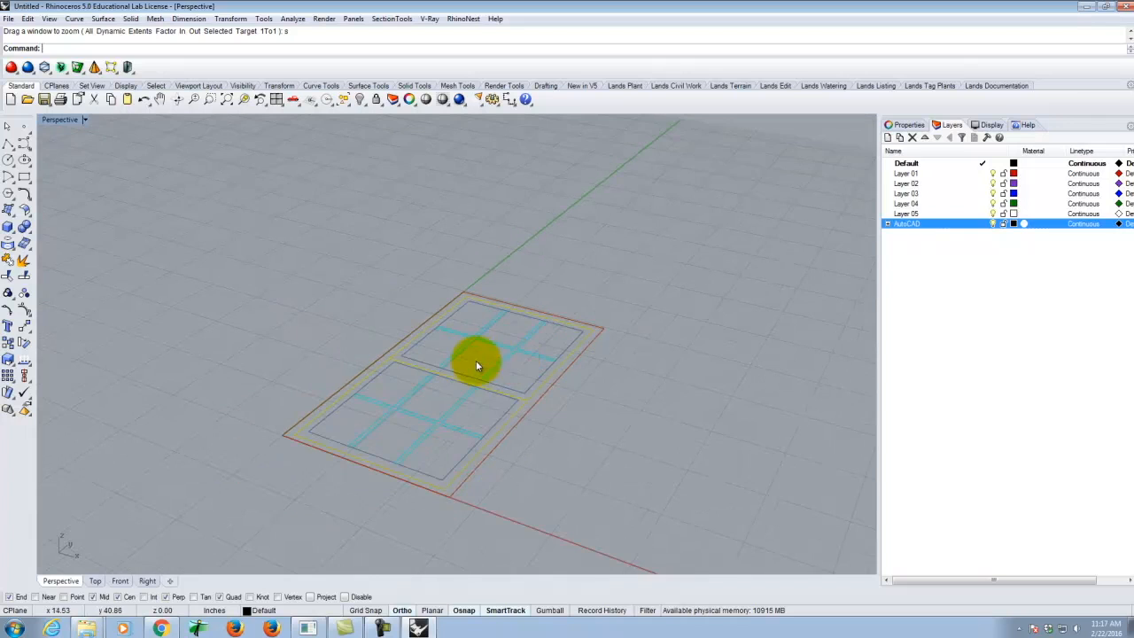
Select the window block and explode it into separate curves.
{"action": "left_click", "coordinate": [584, 342]}
{"action": "left_click", "coordinate": [660, 349]}
{"action": "left_click", "coordinate": [584, 338]}
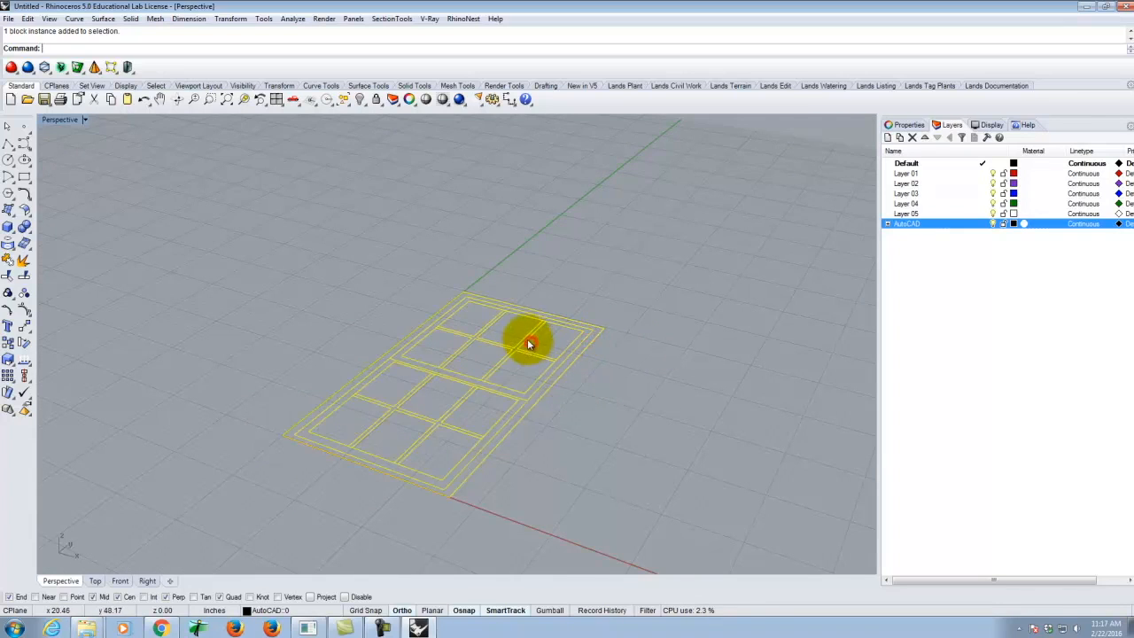
{"action": "left_click", "coordinate": [679, 352]}
{"action": "left_click", "coordinate": [591, 346]}
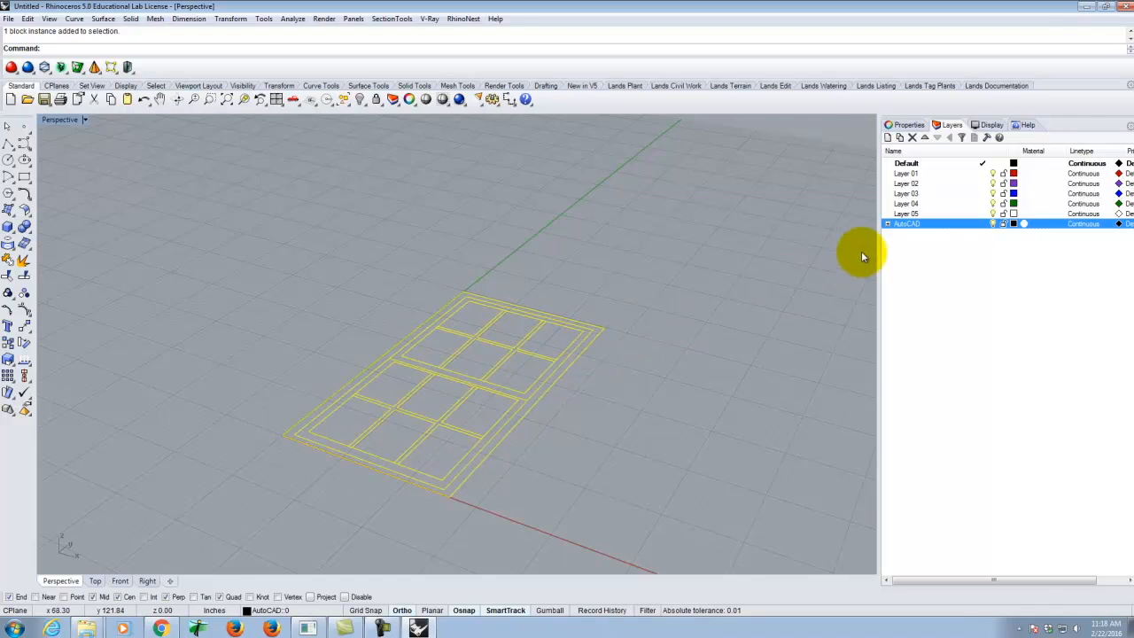
{"action": "type", "text": "Explod"}
{"action": "key", "text": "Return"}
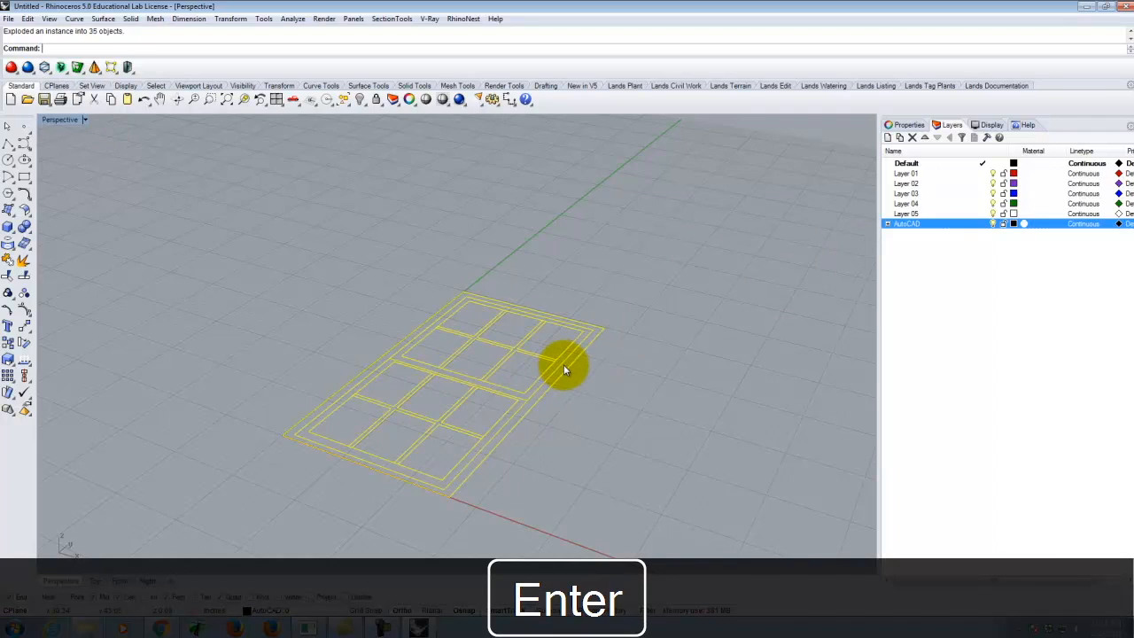
Check the exploded window by selecting individual frame, grille and sash curves, leaving everything deselected.
{"action": "left_click", "coordinate": [564, 365]}
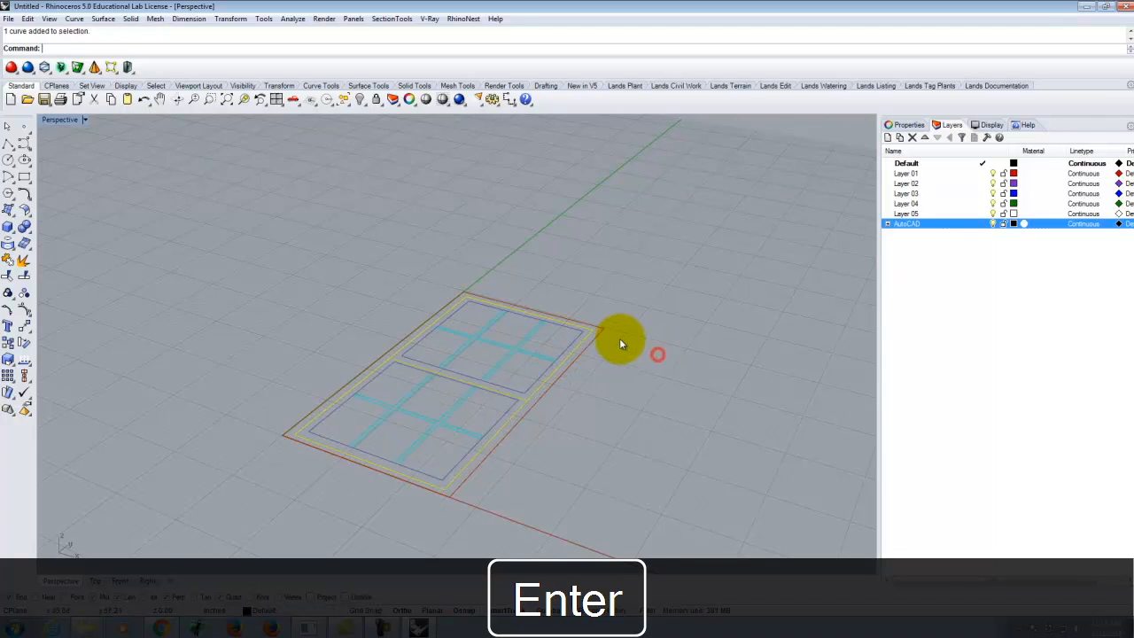
{"action": "left_click", "coordinate": [598, 337]}
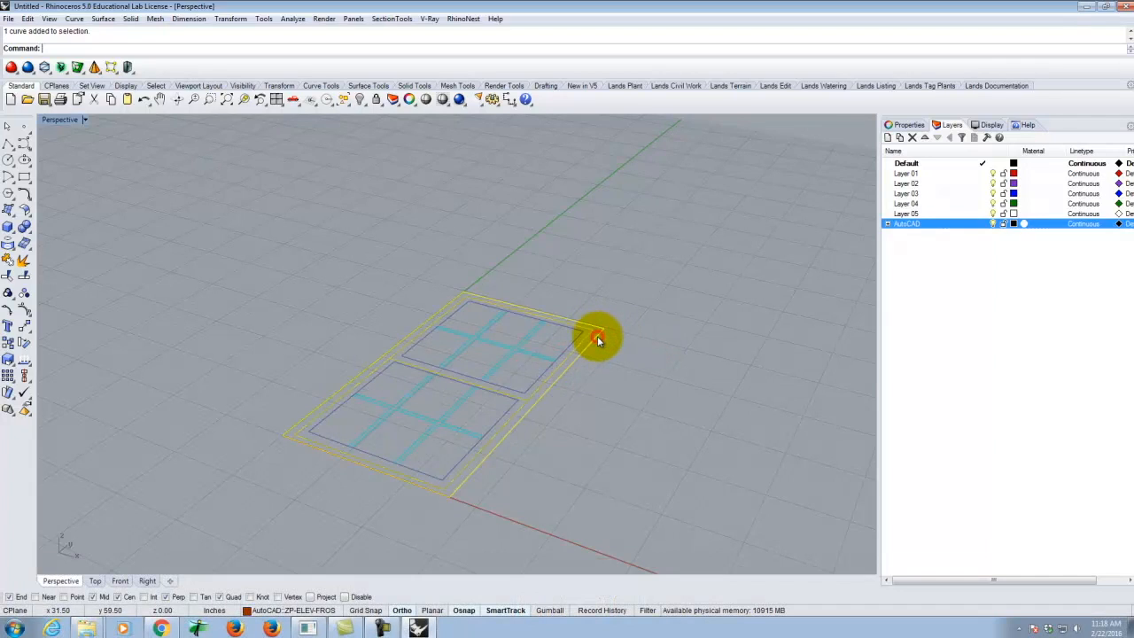
{"action": "left_click", "coordinate": [488, 398]}
{"action": "left_click", "coordinate": [457, 406]}
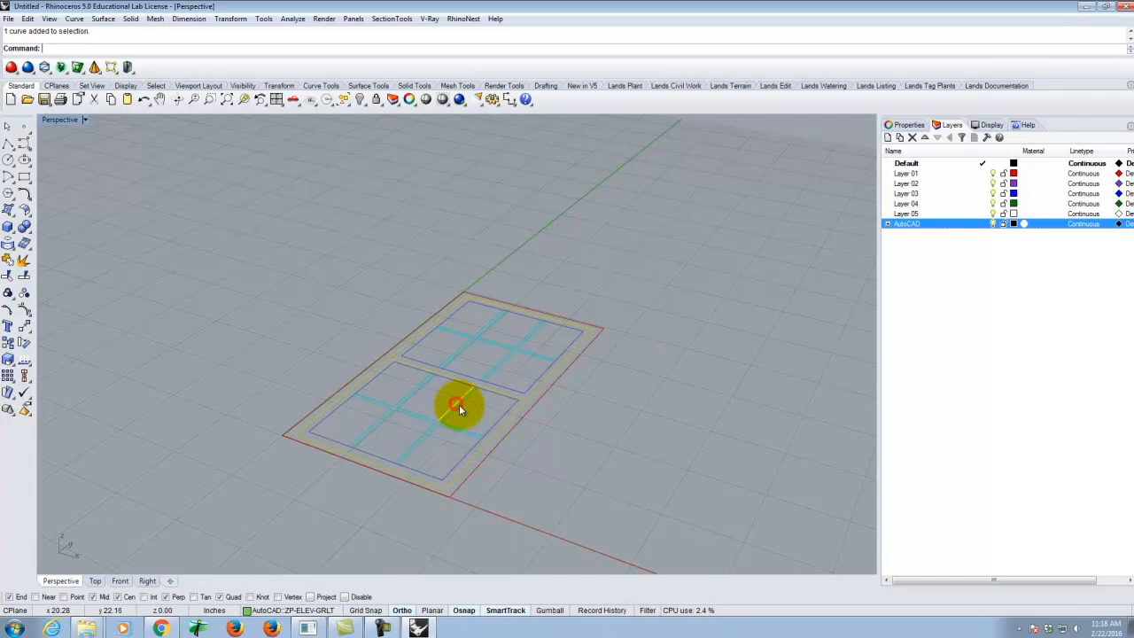
{"action": "left_click", "coordinate": [459, 426]}
{"action": "left_click", "coordinate": [422, 433]}
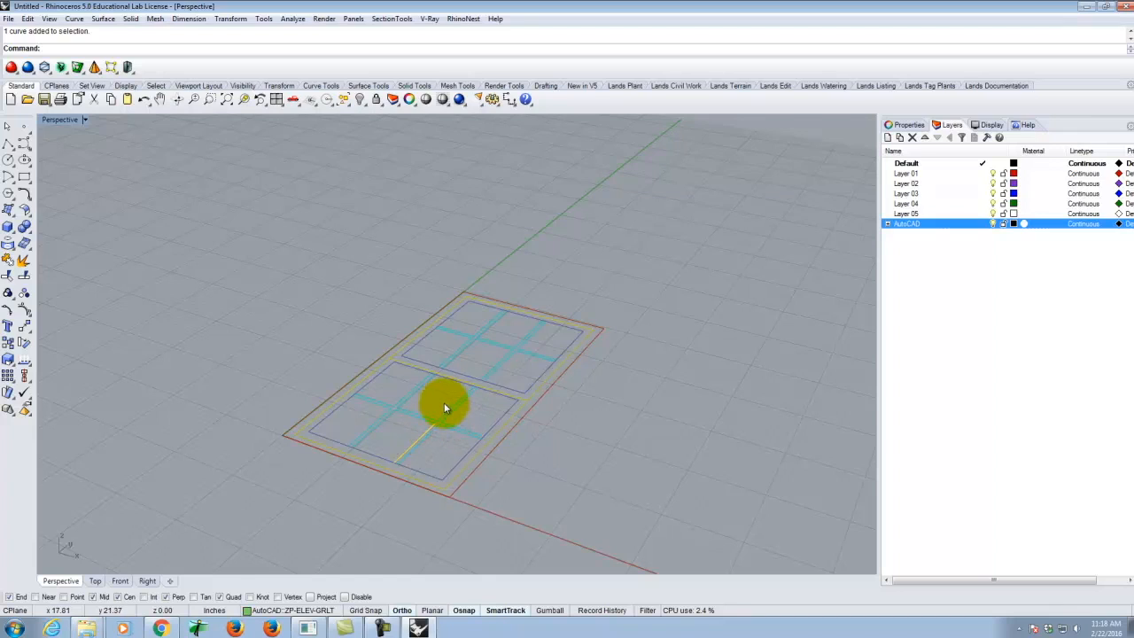
{"action": "left_click", "coordinate": [500, 387]}
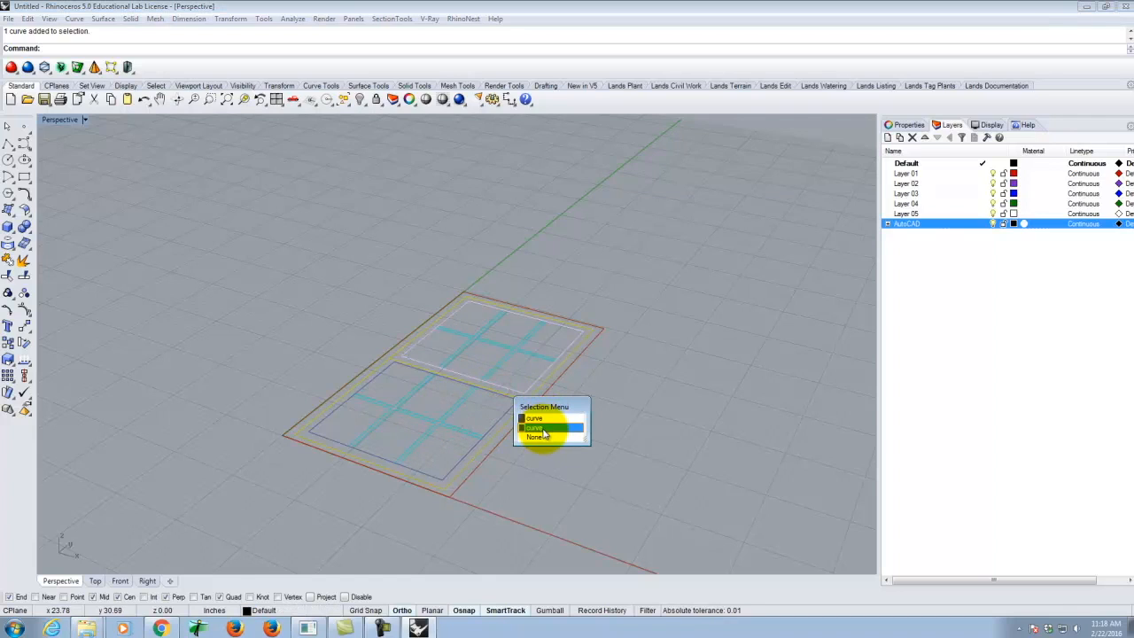
{"action": "left_click", "coordinate": [744, 406]}
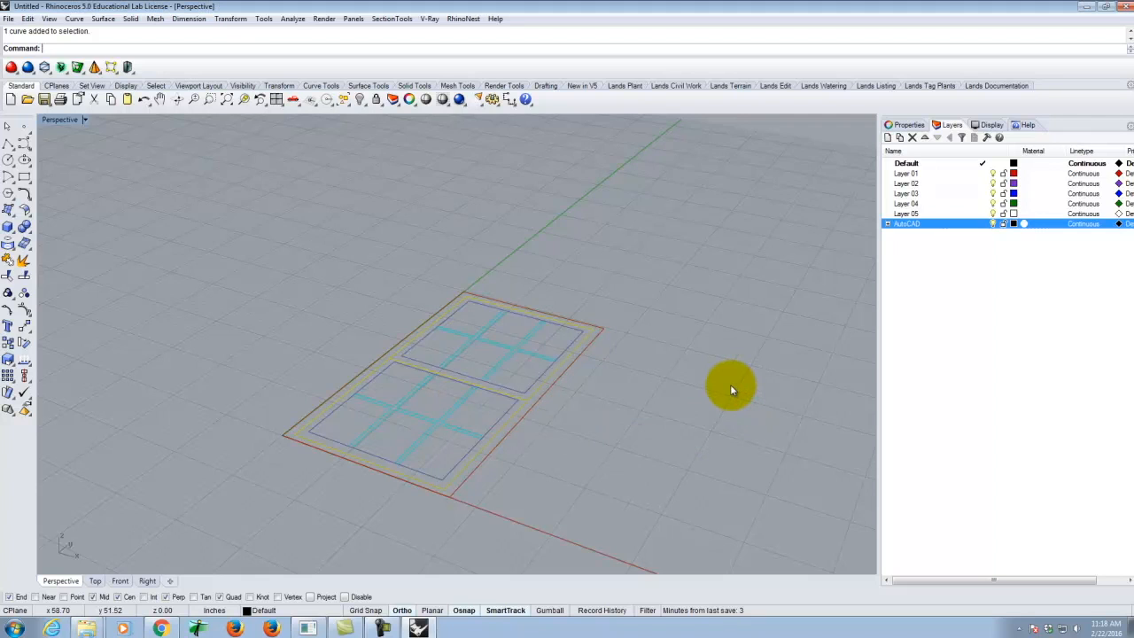
Examine the outer frame, sash and grille lines of the window up close from several angles.
{"action": "right_click_drag", "start_coordinate": [417, 299], "coordinate": [370, 390]}
{"action": "scroll", "coordinate": [398, 386], "scroll_direction": "up", "scroll_amount": 4}
{"action": "scroll", "coordinate": [431, 385], "scroll_direction": "down", "scroll_amount": 4}
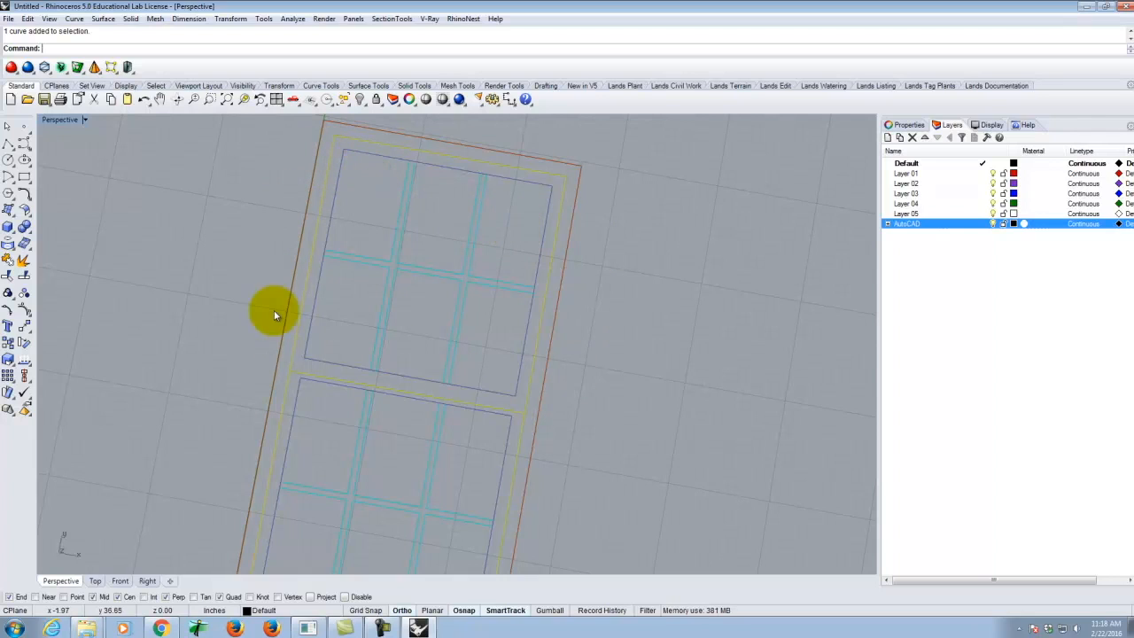
{"action": "scroll", "coordinate": [466, 240], "scroll_direction": "down", "scroll_amount": 2}
{"action": "scroll", "coordinate": [396, 163], "scroll_direction": "up", "scroll_amount": 4}
{"action": "right_click_drag", "start_coordinate": [339, 248], "coordinate": [427, 198]}
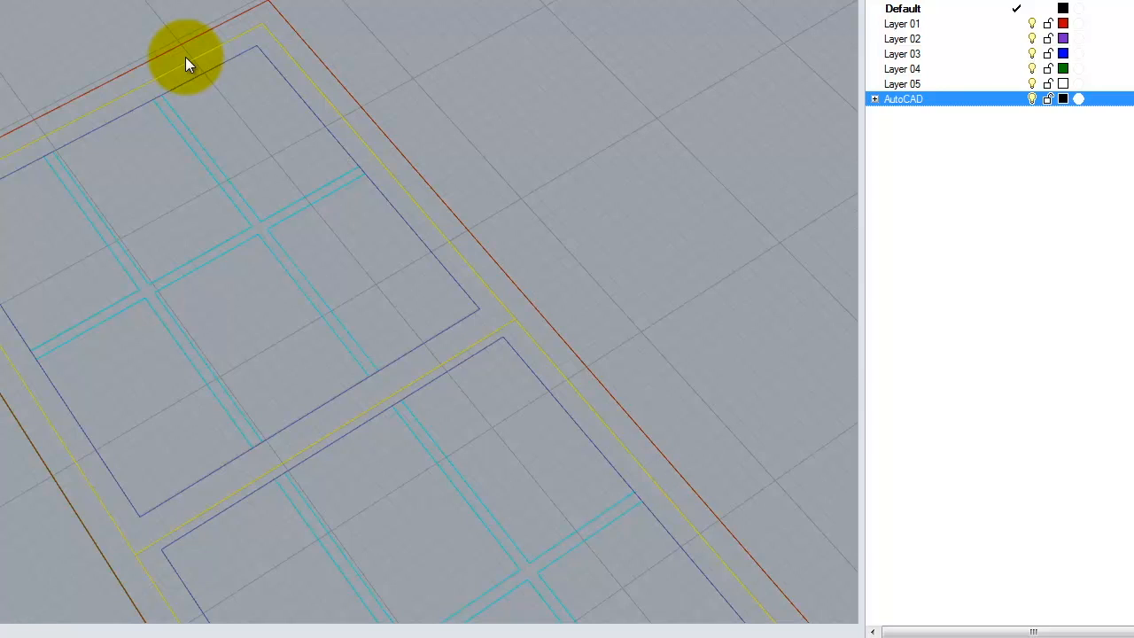
{"action": "left_click", "coordinate": [238, 184]}
{"action": "scroll", "coordinate": [209, 234], "scroll_direction": "down", "scroll_amount": 6}
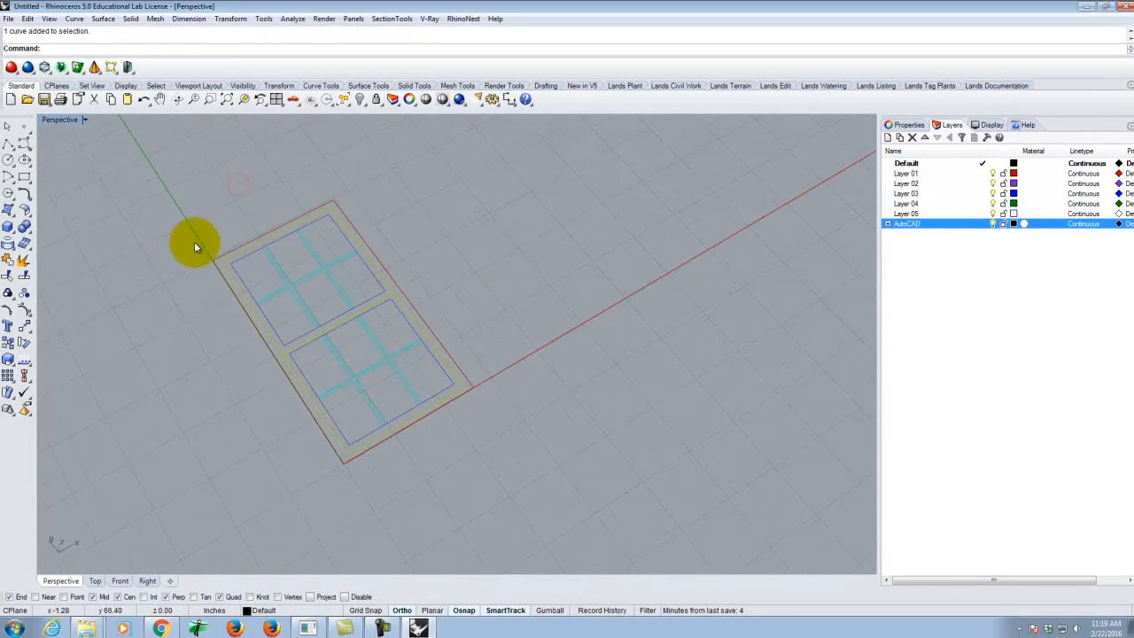
Create a corner-to-corner rectangular plane on the Default layer, spanning diagonally opposite corners of the window's outer frame.
{"action": "left_click", "coordinate": [903, 165]}
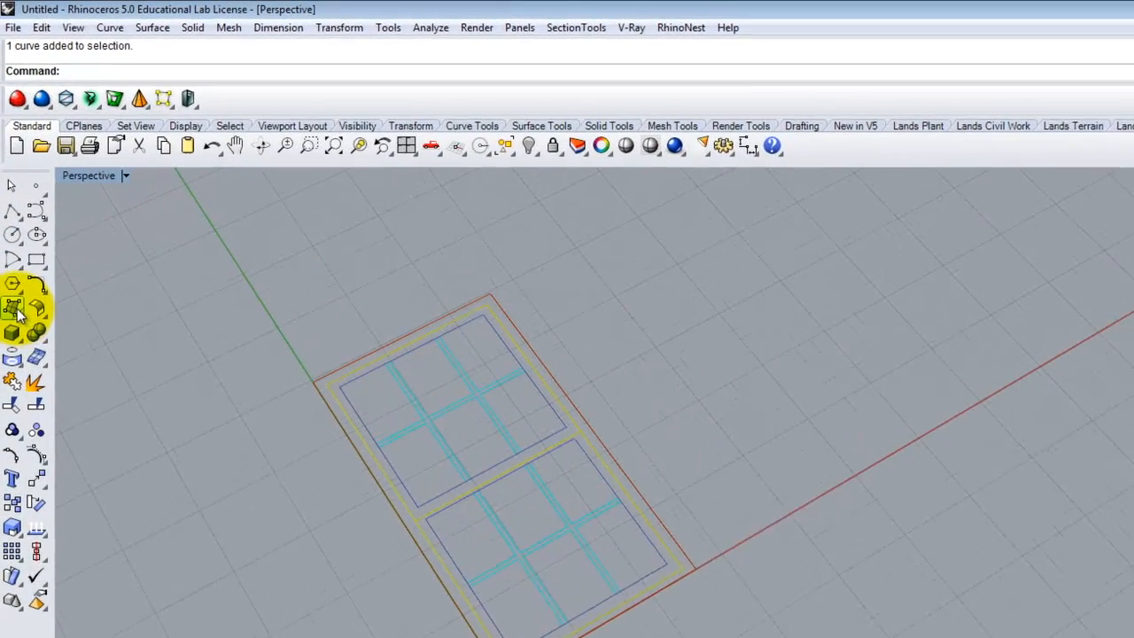
{"action": "left_click", "coordinate": [9, 227]}
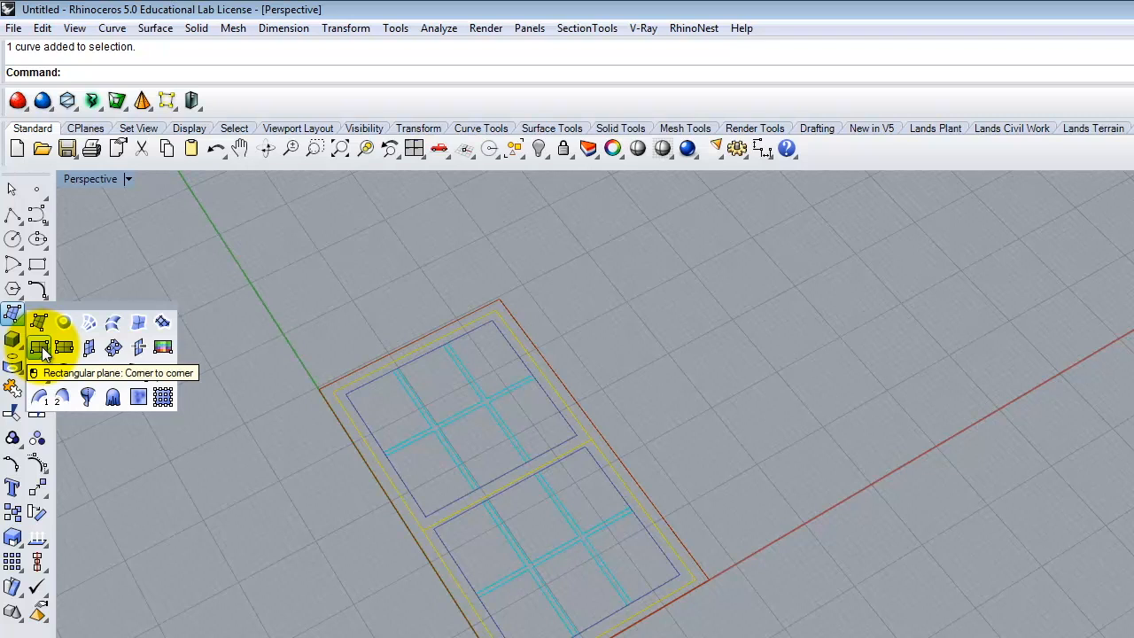
{"action": "left_click", "coordinate": [41, 347]}
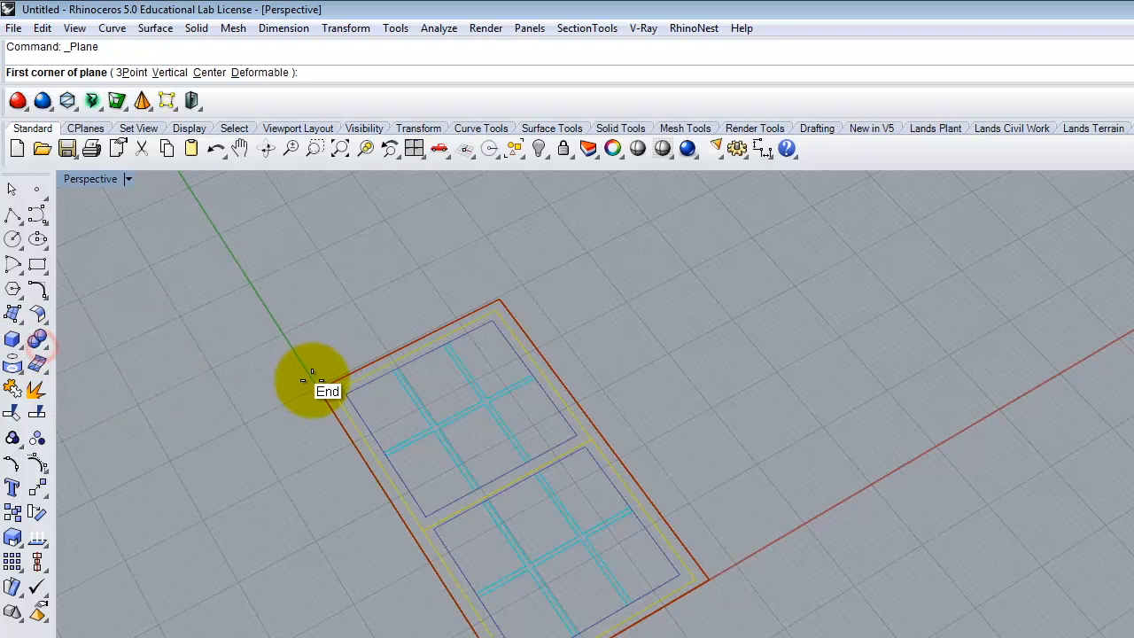
{"action": "left_click", "coordinate": [317, 382]}
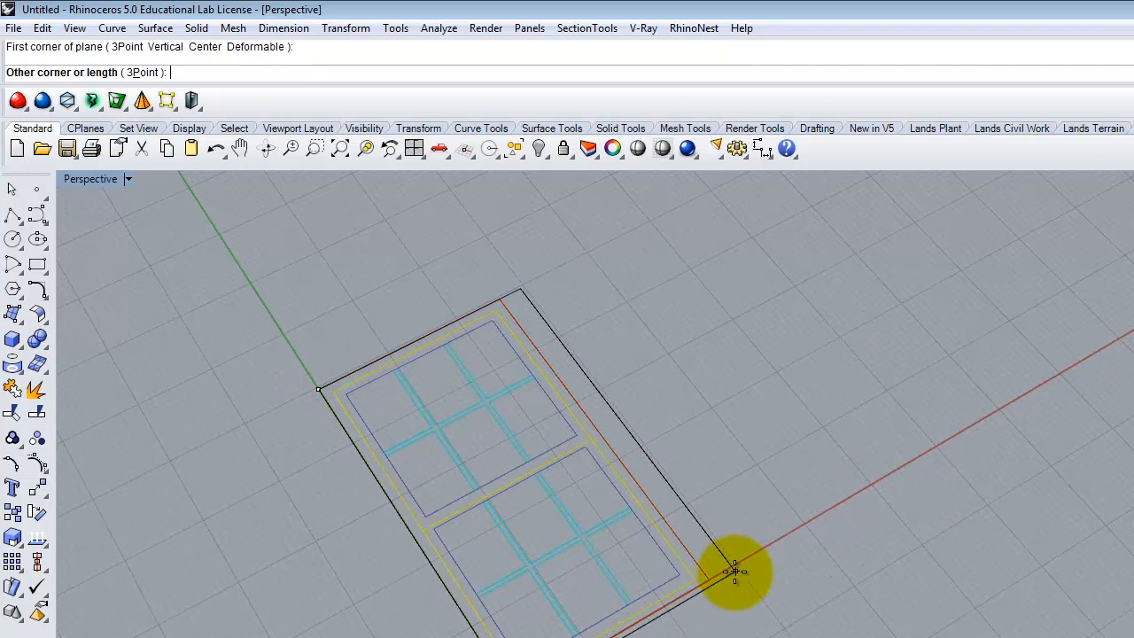
{"action": "left_click", "coordinate": [709, 578]}
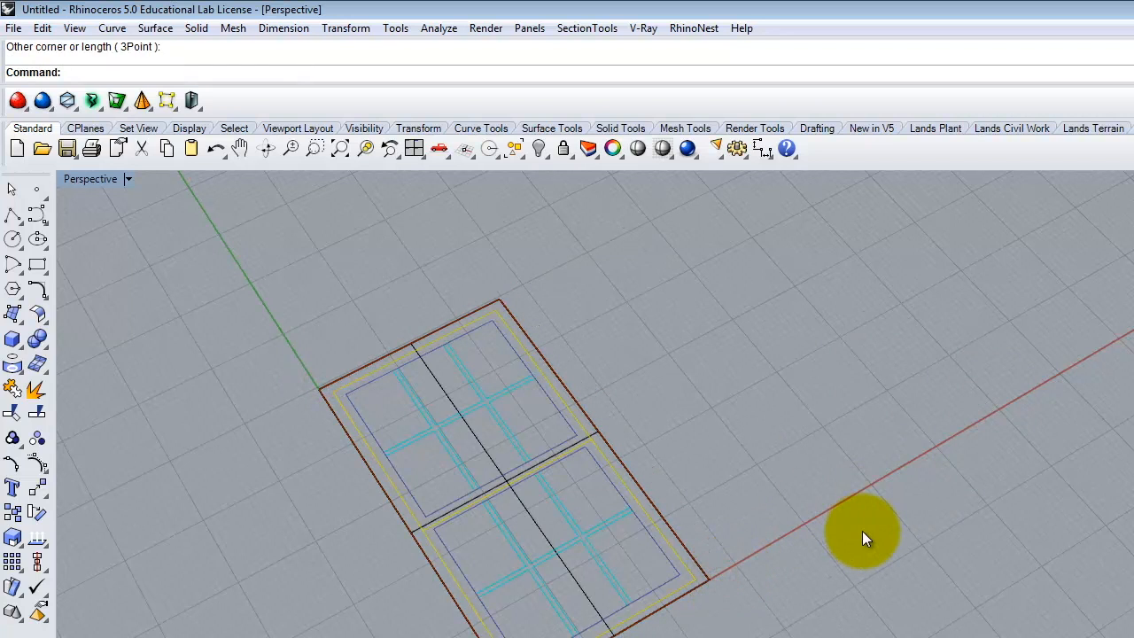
Set the Perspective viewport to Shaded display and view the new plane.
{"action": "left_click", "coordinate": [130, 179]}
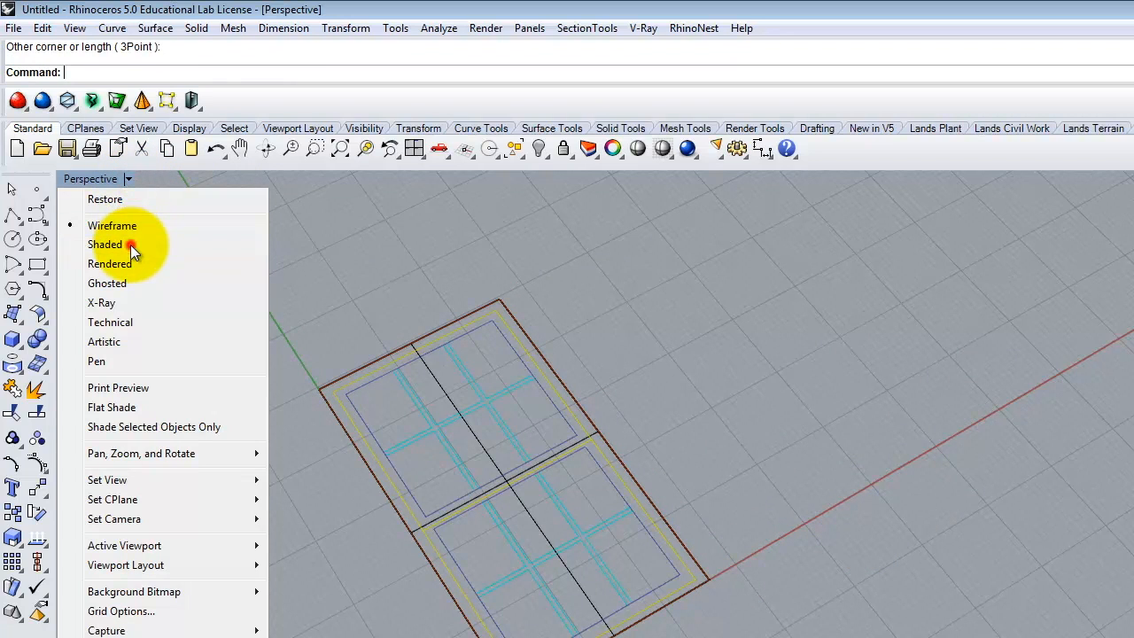
{"action": "left_click", "coordinate": [130, 244]}
{"action": "mouse_move", "coordinate": [302, 496]}
{"action": "right_mouse_down"}
{"action": "mouse_move", "coordinate": [329, 476]}
{"action": "mouse_move", "coordinate": [387, 384]}
{"action": "mouse_move", "coordinate": [370, 483]}
{"action": "right_mouse_up"}
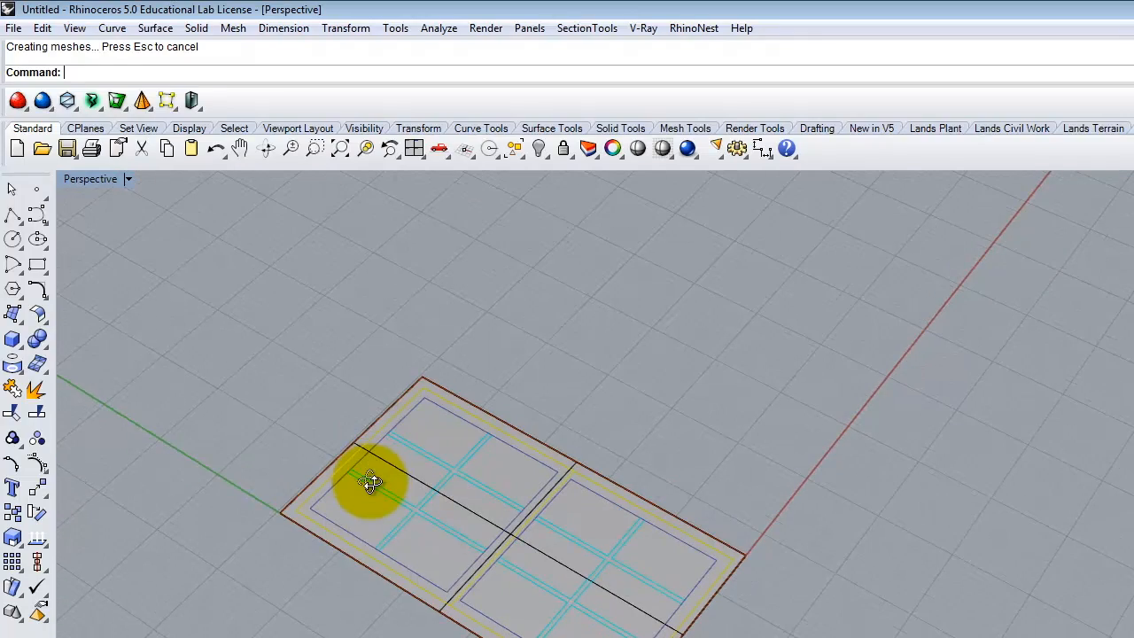
Check the new plane over the window by selecting and deselecting it as a single surface.
{"action": "left_click", "coordinate": [542, 347]}
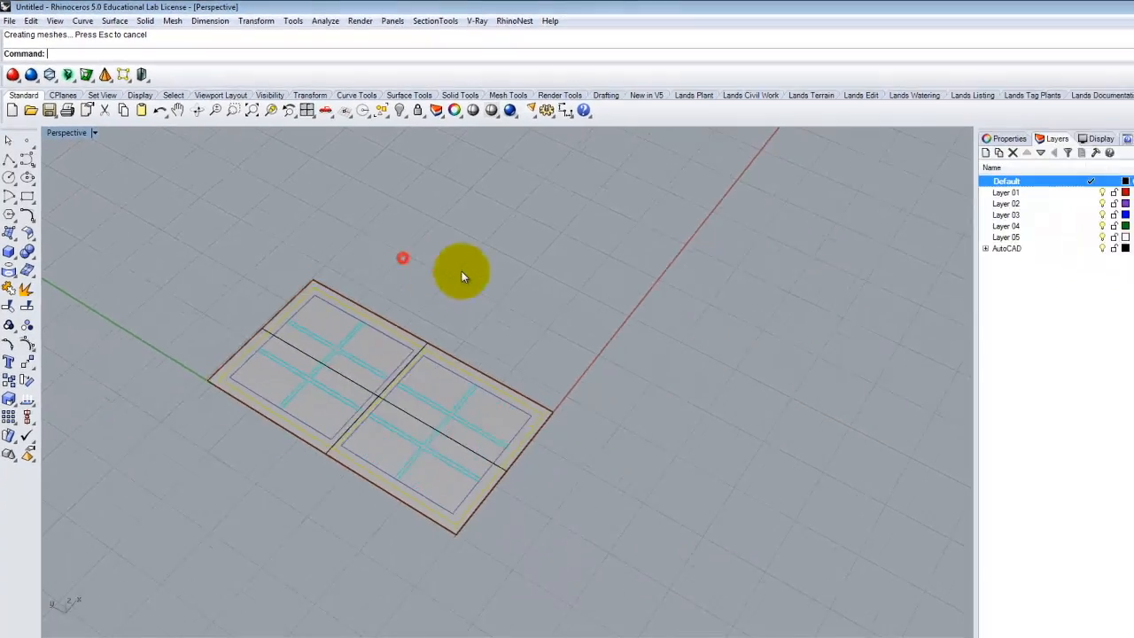
{"action": "scroll", "coordinate": [510, 485], "scroll_direction": "up", "scroll_amount": 6}
{"action": "left_click", "coordinate": [334, 309]}
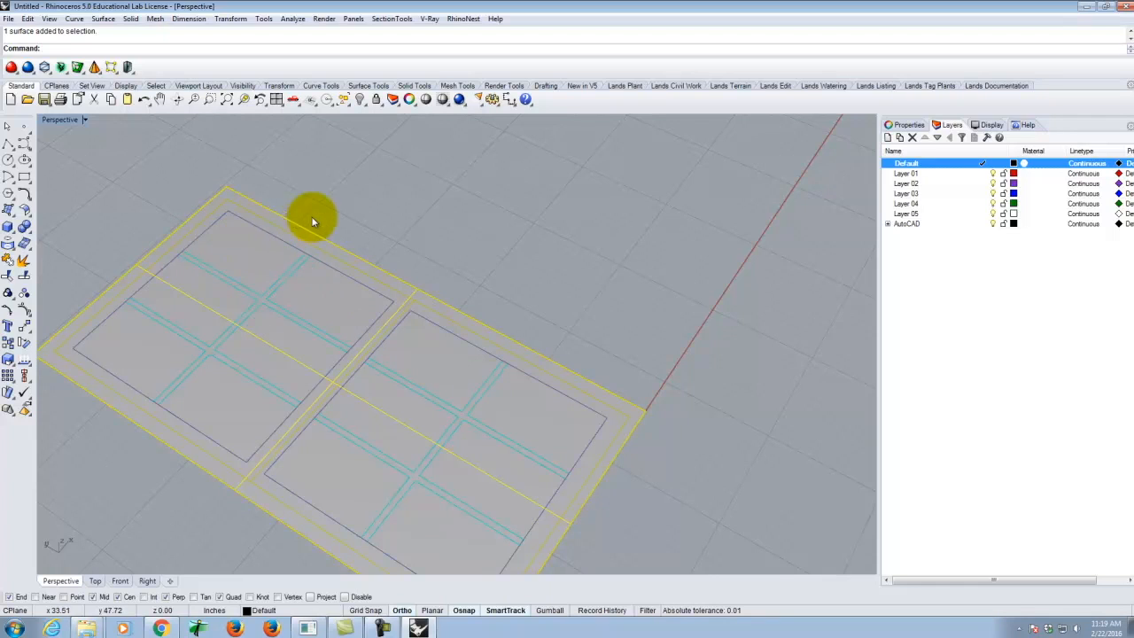
{"action": "left_click", "coordinate": [363, 195]}
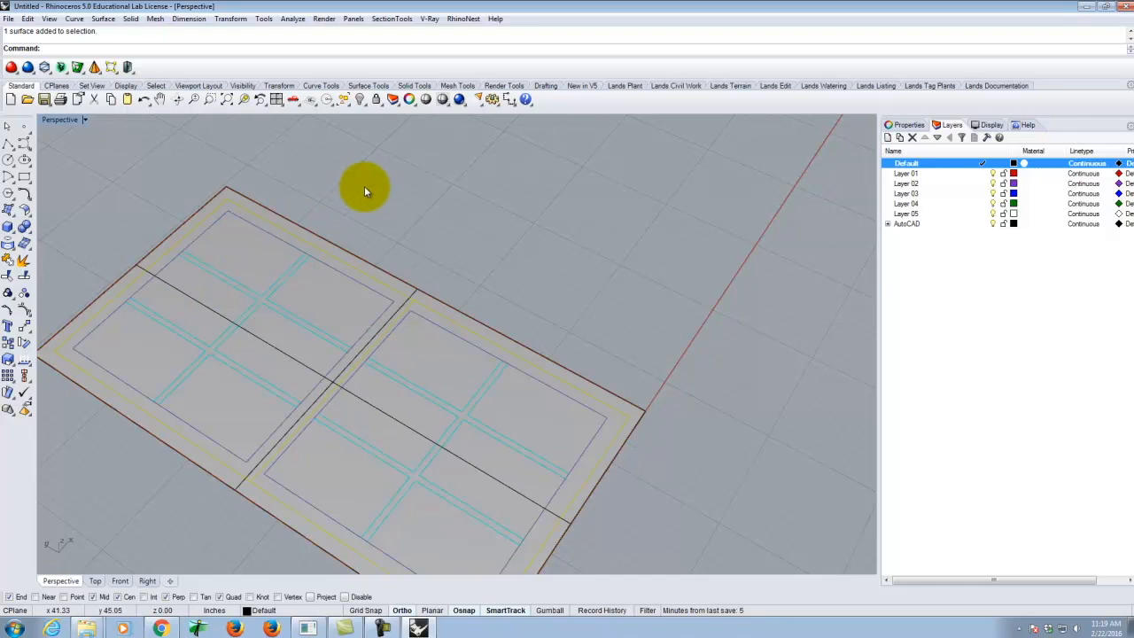
{"action": "left_click", "coordinate": [251, 267]}
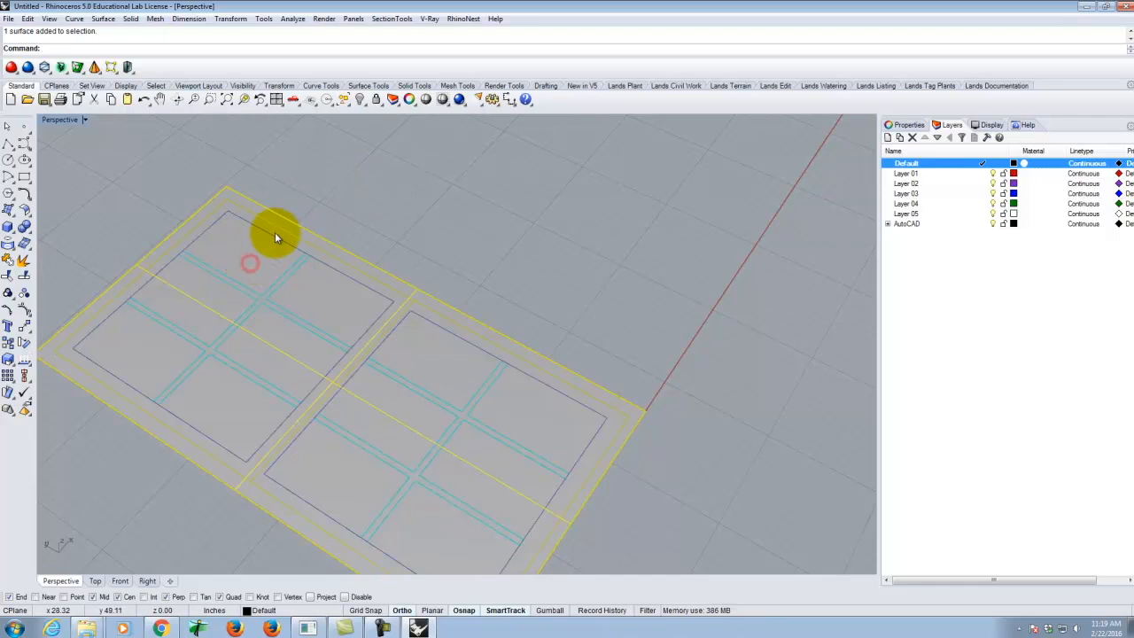
{"action": "left_click", "coordinate": [413, 188]}
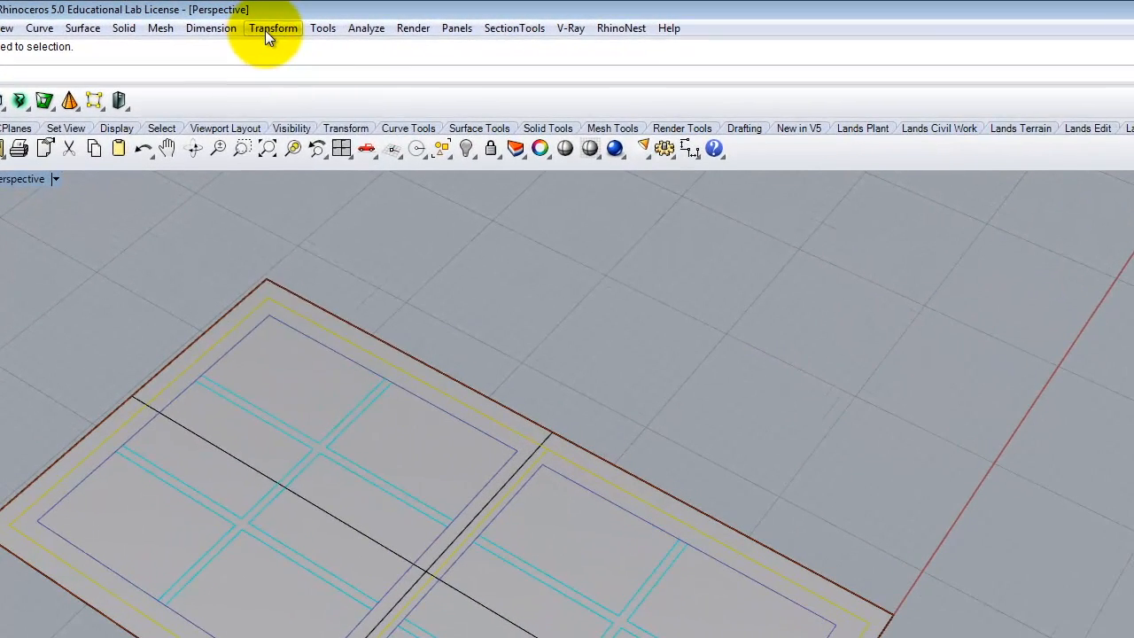
Split the window plane using the inner frame outline, both sashes' glass outlines and the meeting rail line as cutting objects.
{"action": "left_click", "coordinate": [266, 31]}
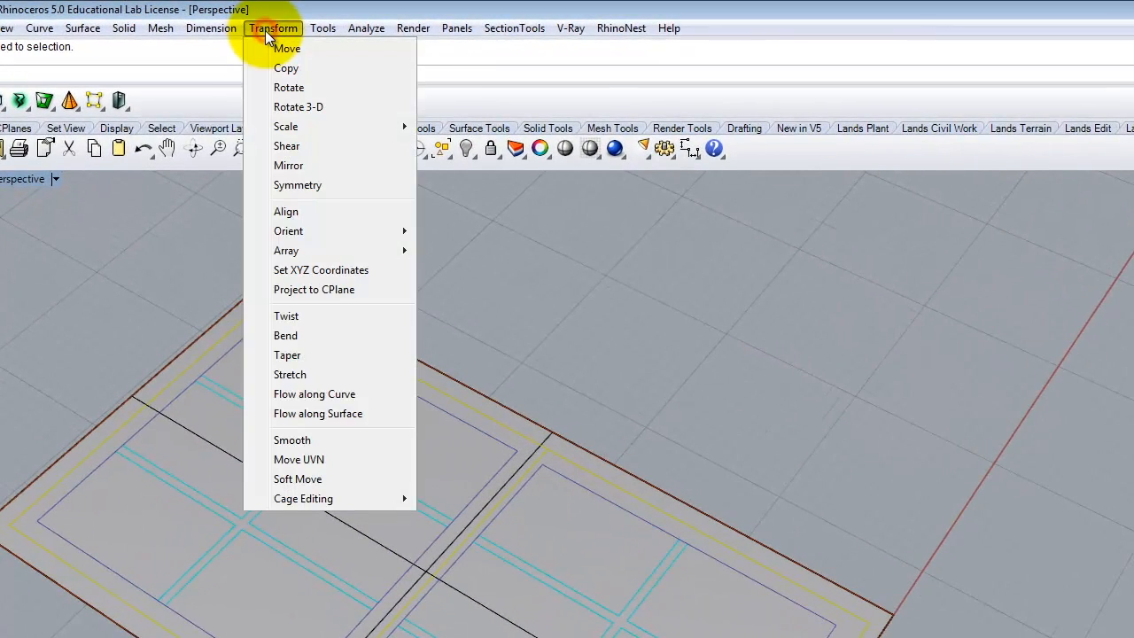
{"action": "left_click", "coordinate": [266, 31]}
{"action": "left_click", "coordinate": [5, 28]}
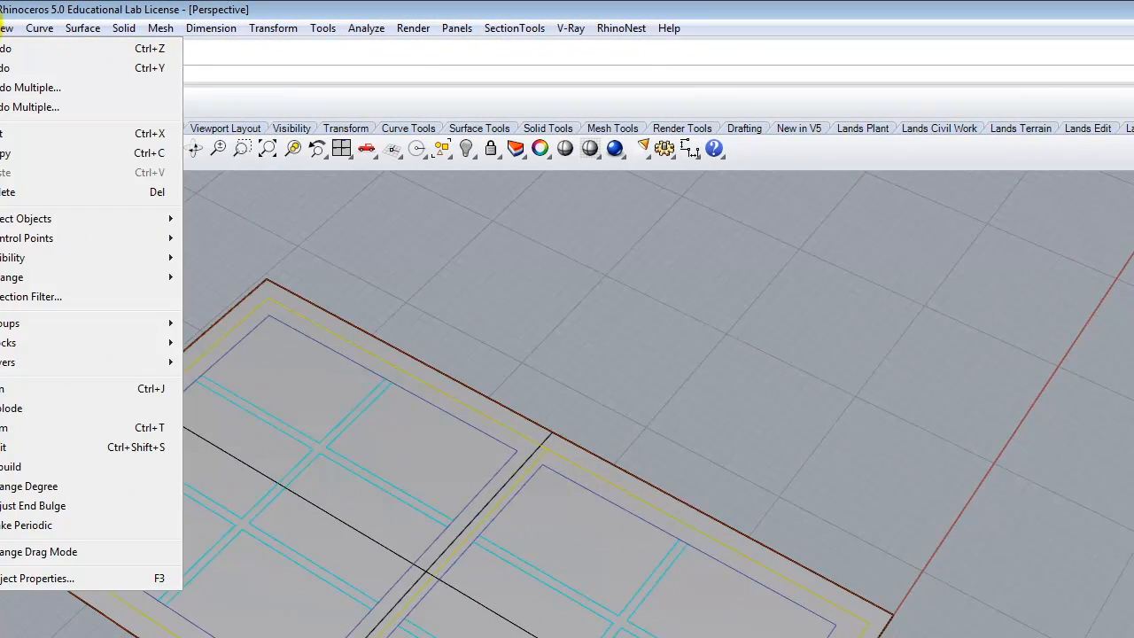
{"action": "left_click", "coordinate": [56, 444]}
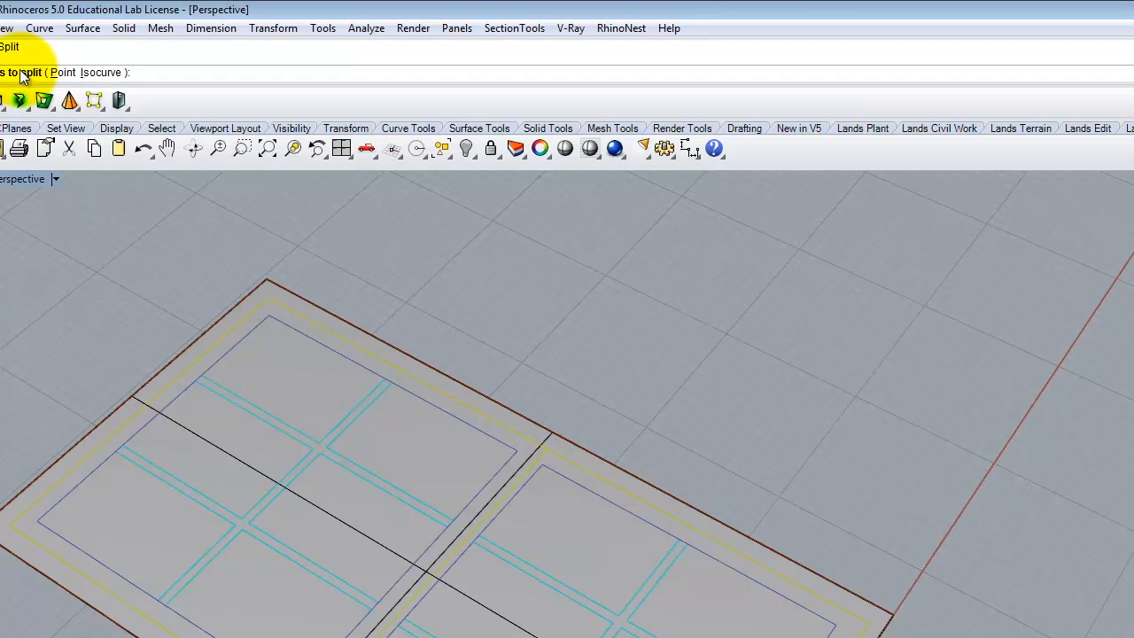
{"action": "left_click", "coordinate": [340, 517]}
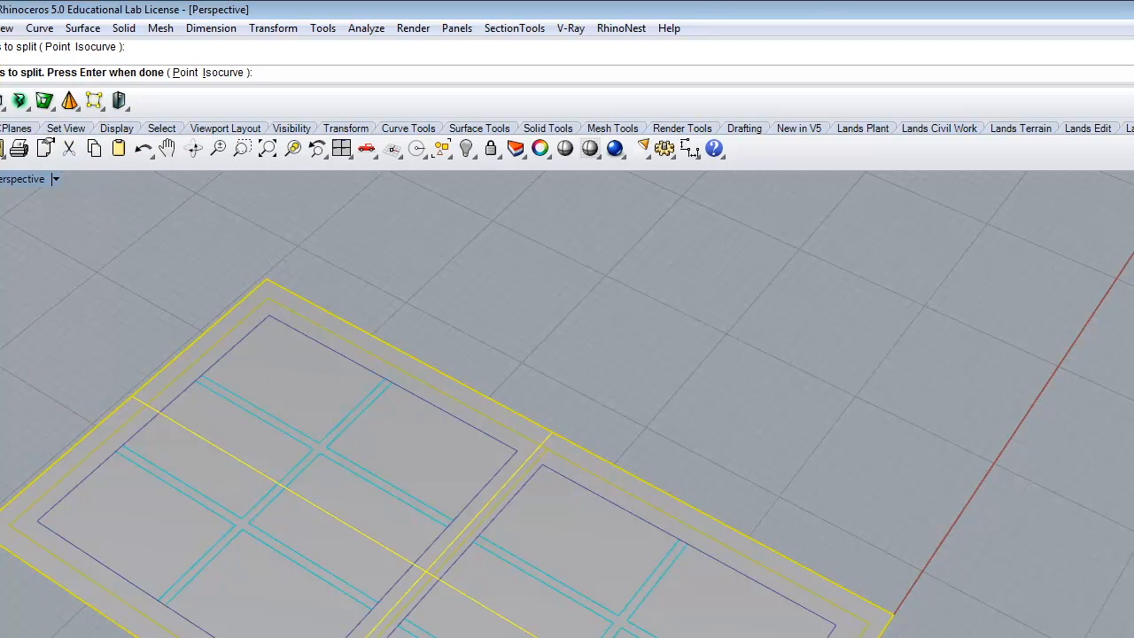
{"action": "key", "text": "Return"}
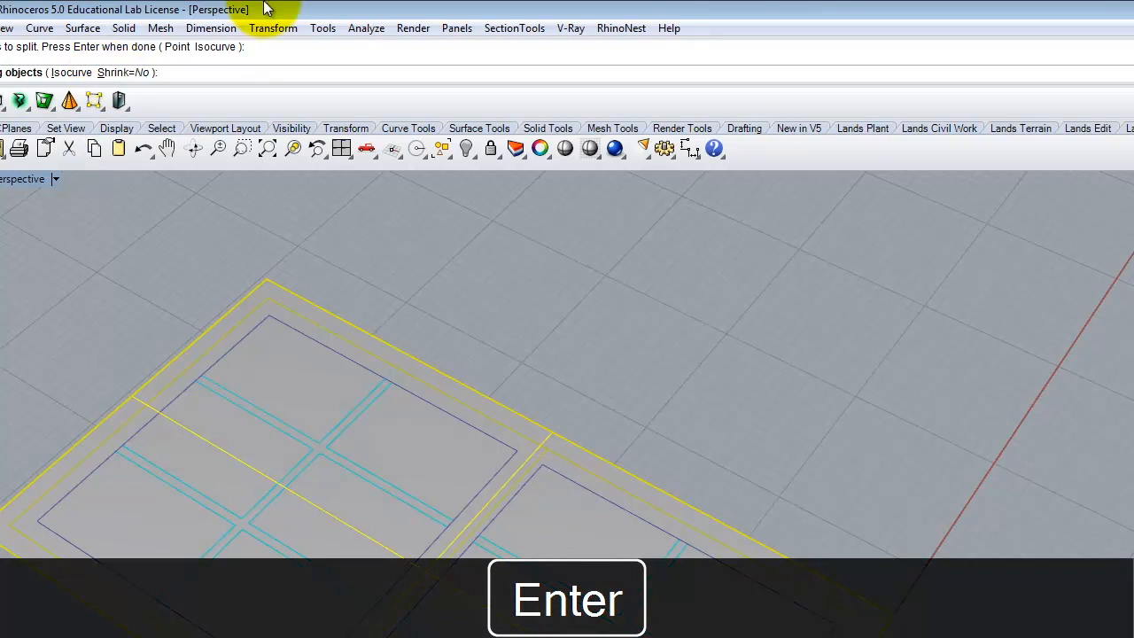
{"action": "left_click", "coordinate": [98, 447]}
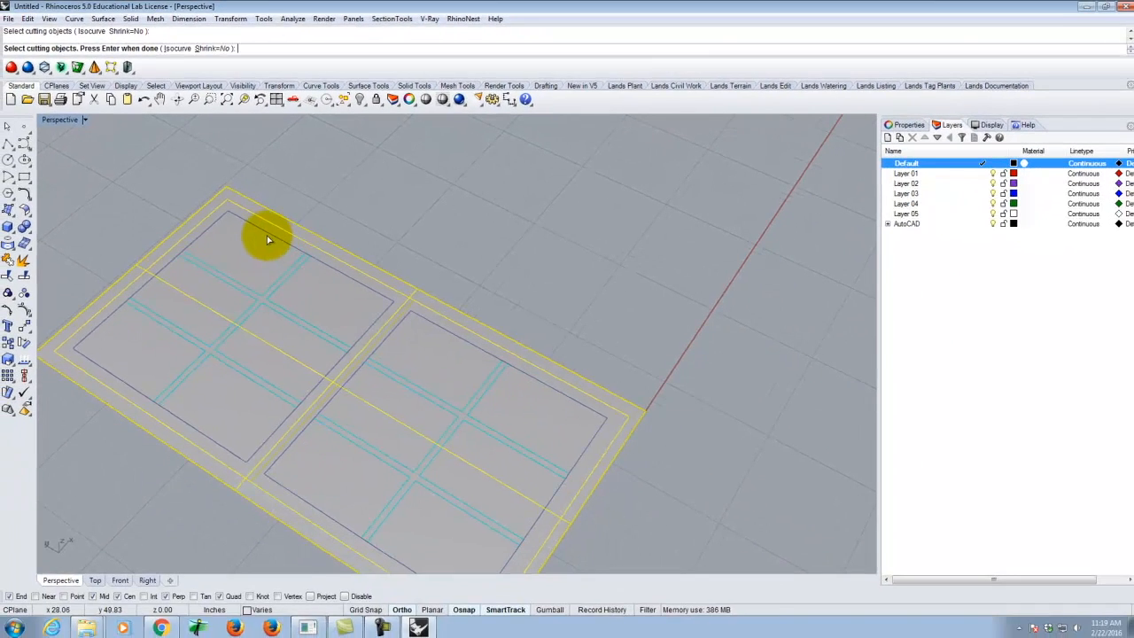
{"action": "left_click", "coordinate": [328, 355]}
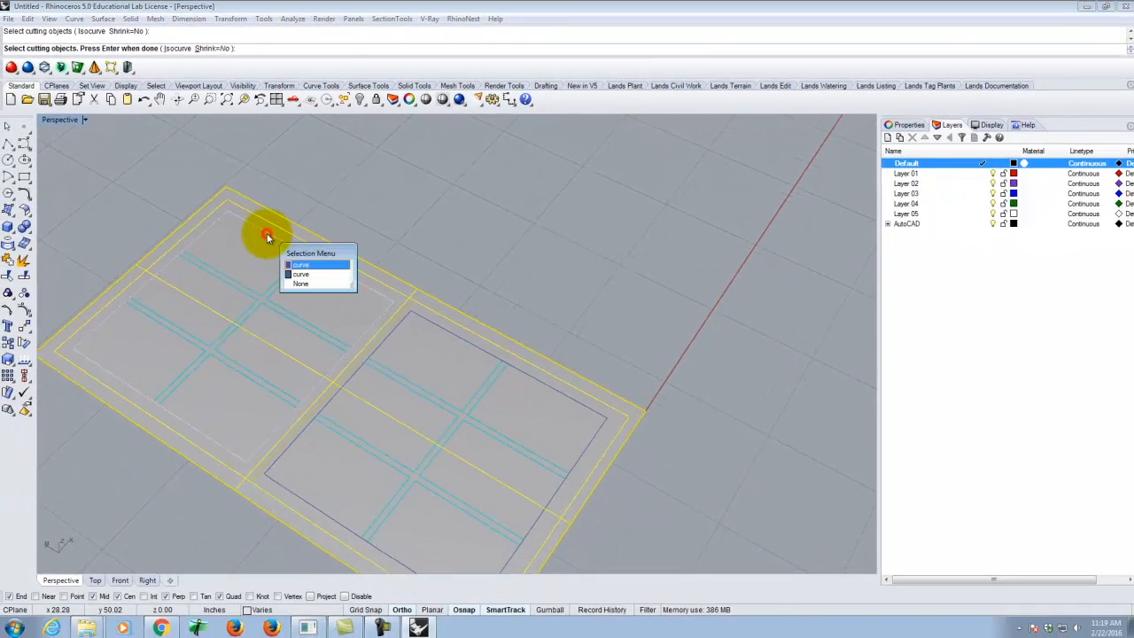
{"action": "left_click", "coordinate": [310, 266]}
{"action": "left_click", "coordinate": [458, 329]}
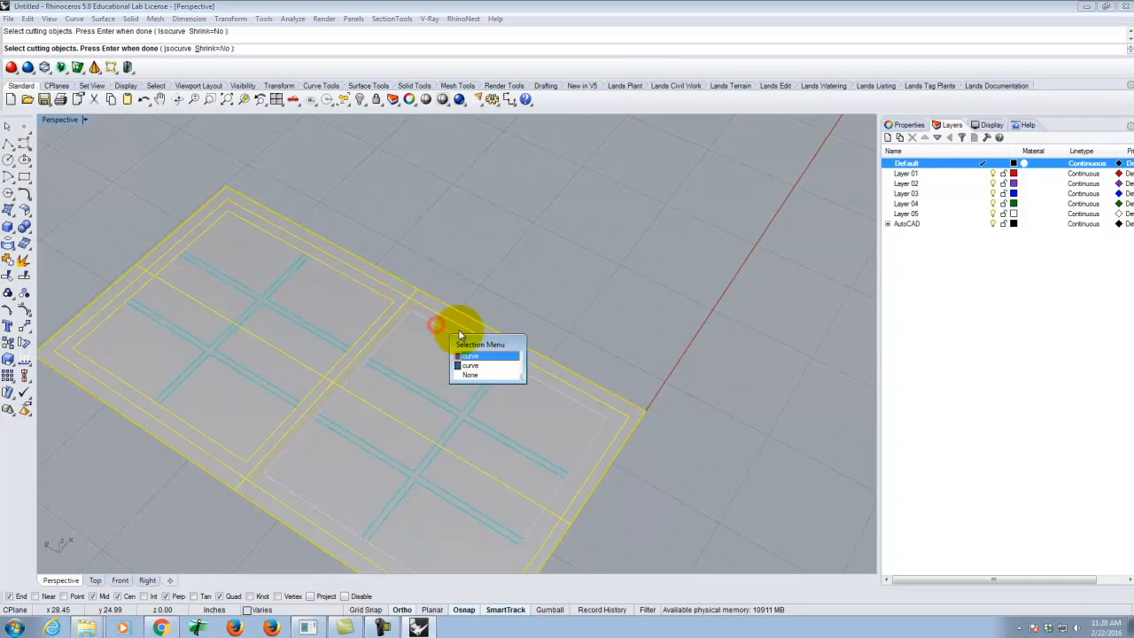
{"action": "left_click", "coordinate": [487, 359]}
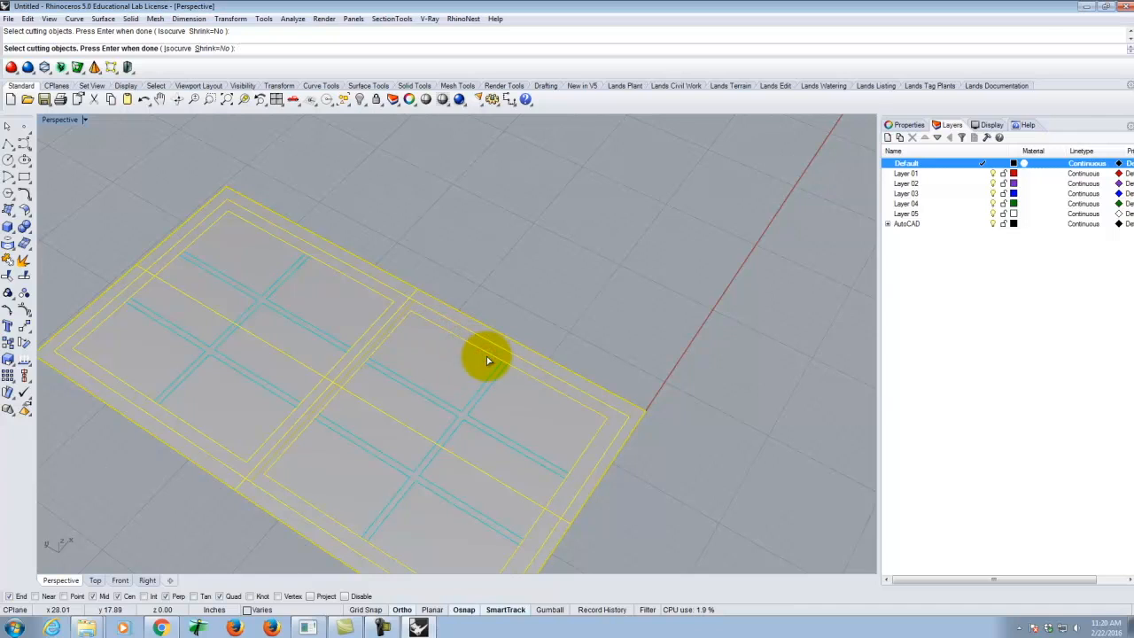
{"action": "left_click", "coordinate": [411, 308]}
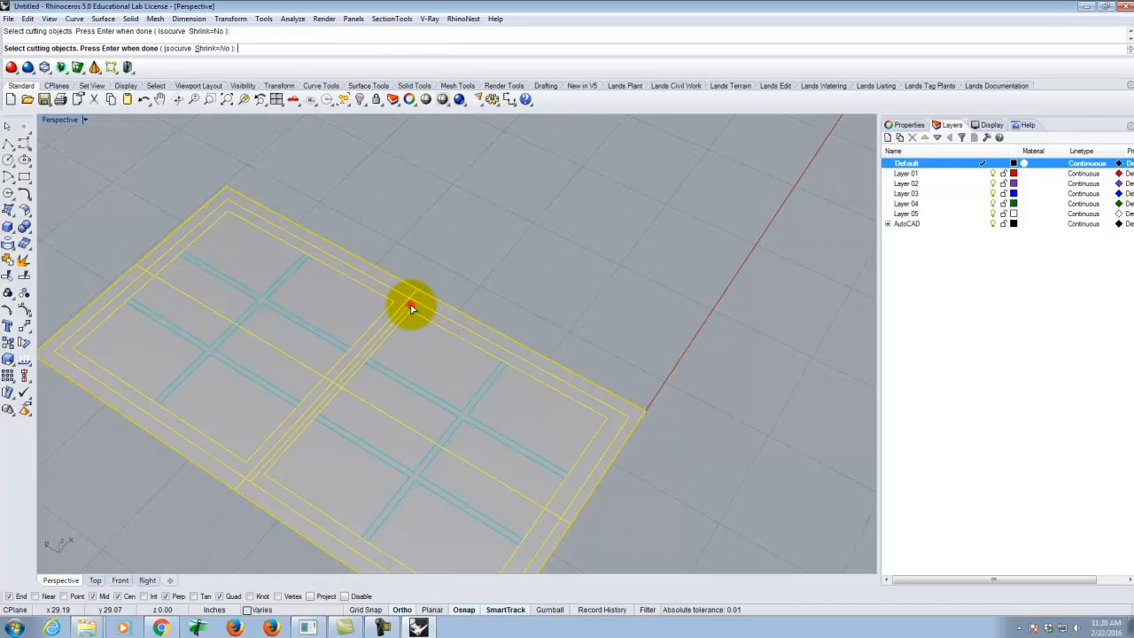
{"action": "scroll", "coordinate": [616, 253], "scroll_direction": "down", "scroll_amount": 2}
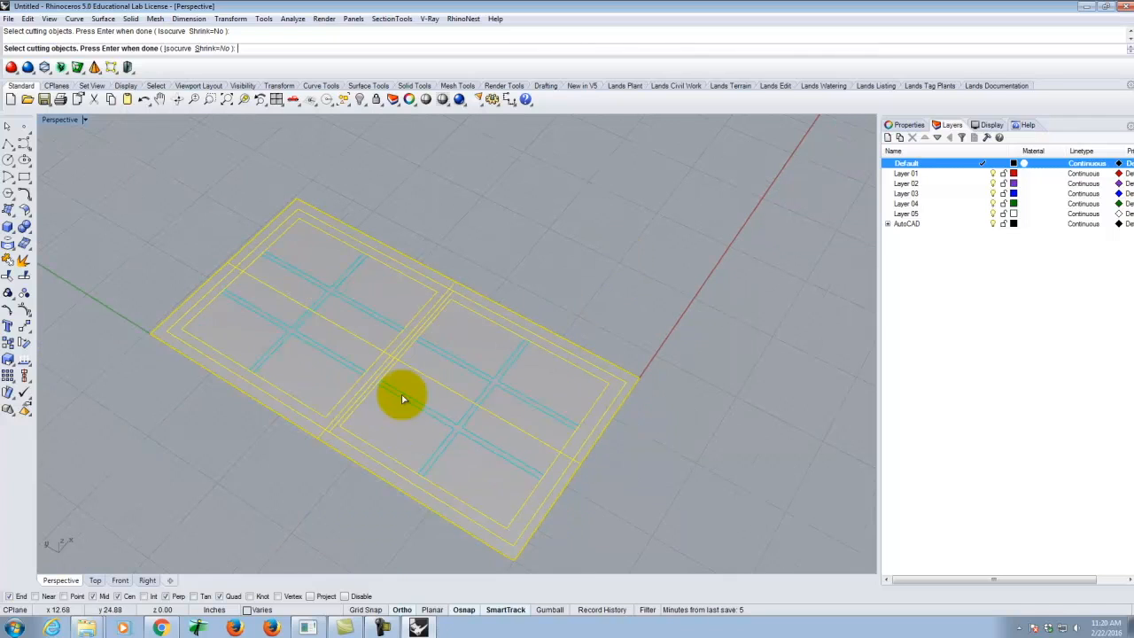
{"action": "scroll", "coordinate": [421, 451], "scroll_direction": "up", "scroll_amount": 2}
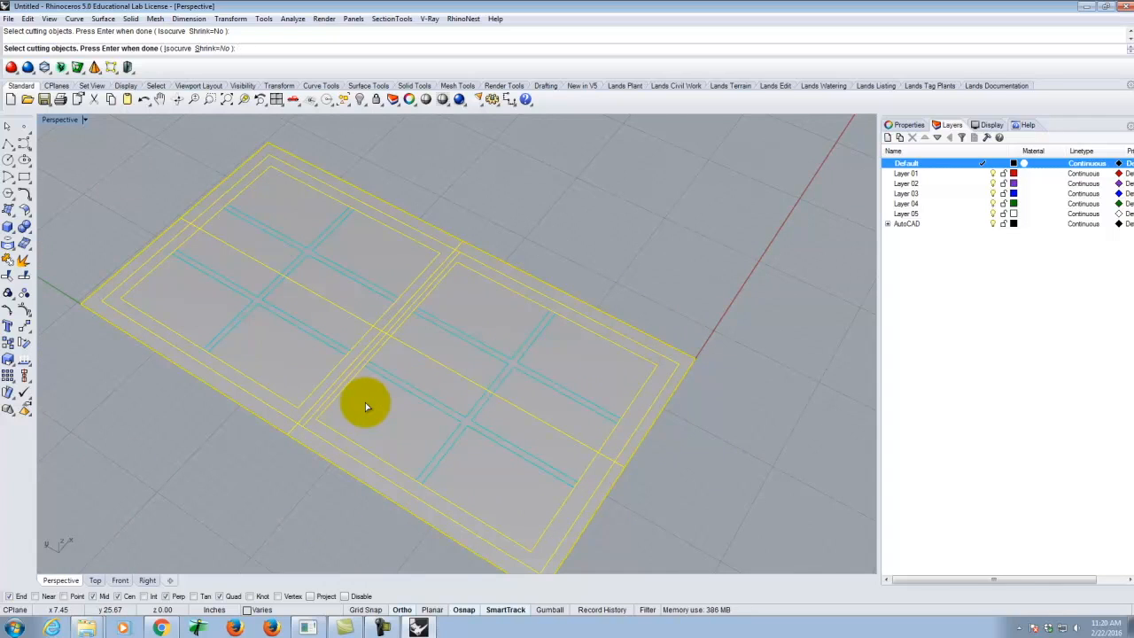
{"action": "key", "text": "Return"}
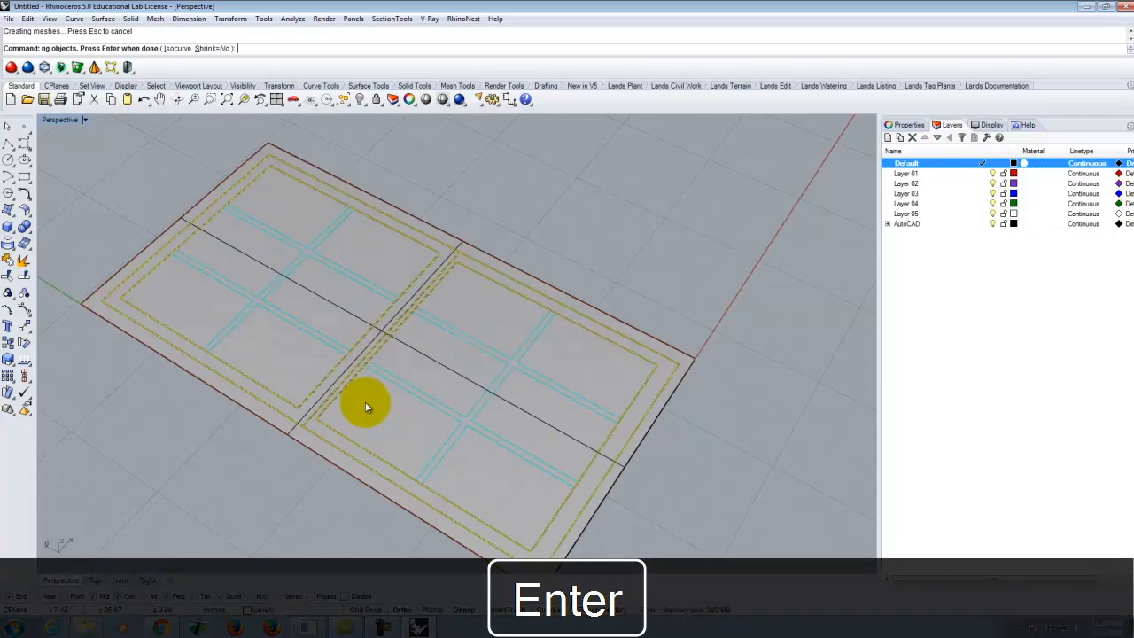
Check the split by selecting the upper sash surface and the outer frame surface separately.
{"action": "left_click", "coordinate": [322, 293]}
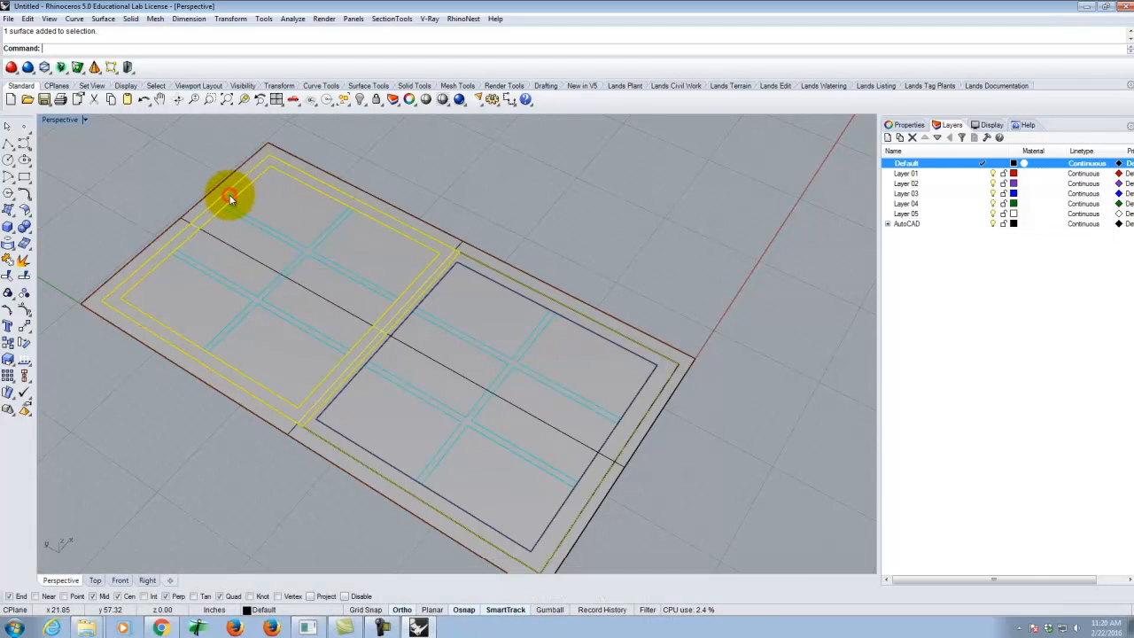
{"action": "left_click", "coordinate": [232, 177]}
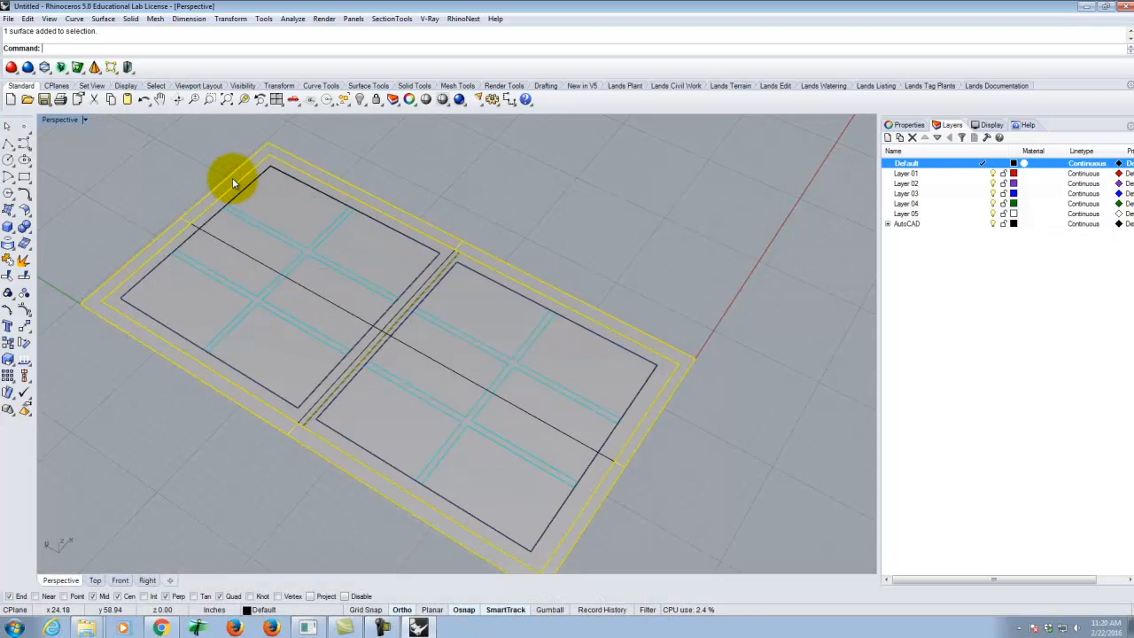
{"action": "scroll", "coordinate": [183, 213], "scroll_direction": "down", "scroll_amount": 8}
{"action": "scroll", "coordinate": [225, 235], "scroll_direction": "up", "scroll_amount": 4}
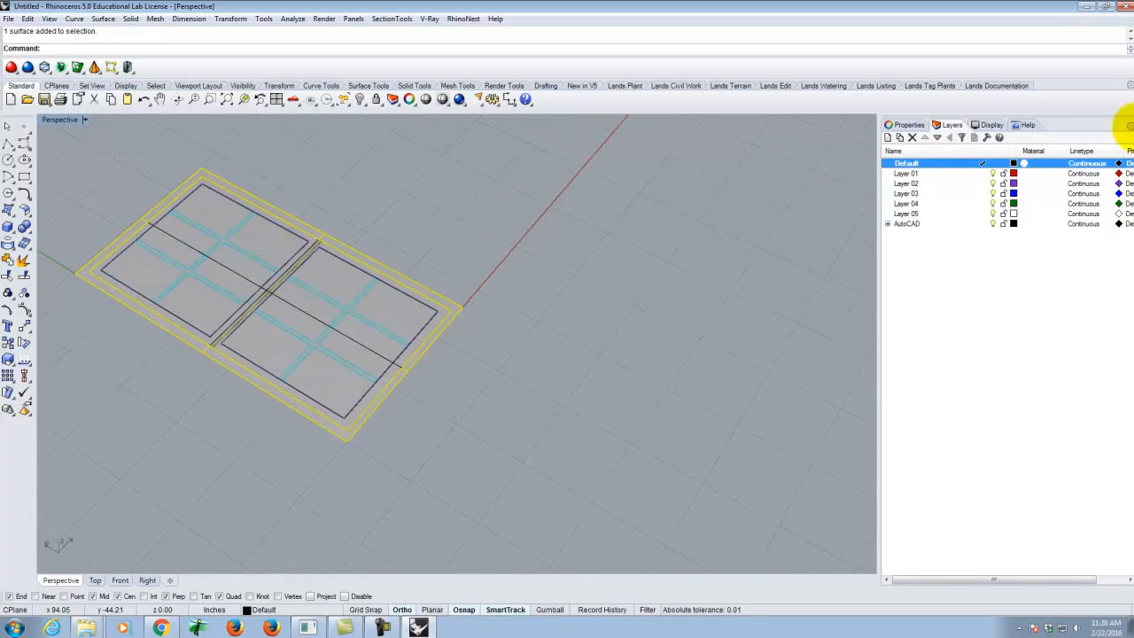
Hide the AutoCAD layer and clear the selection, leaving only the split surfaces in view.
{"action": "left_click", "coordinate": [984, 224]}
{"action": "left_click", "coordinate": [565, 307]}
{"action": "scroll", "coordinate": [695, 372], "scroll_direction": "down", "scroll_amount": 4}
{"action": "scroll", "coordinate": [333, 280], "scroll_direction": "up", "scroll_amount": 6}
Select the upper glass pane and the outer frame surface, examining the split pieces from a low angle.
{"action": "left_click", "coordinate": [382, 303]}
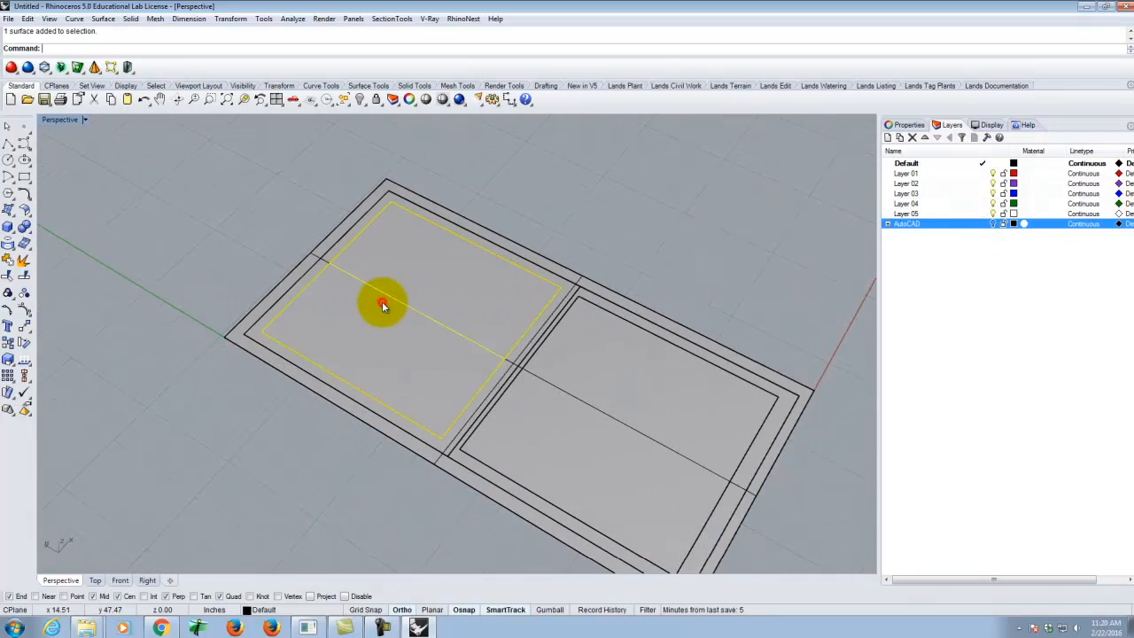
{"action": "left_click", "coordinate": [298, 272]}
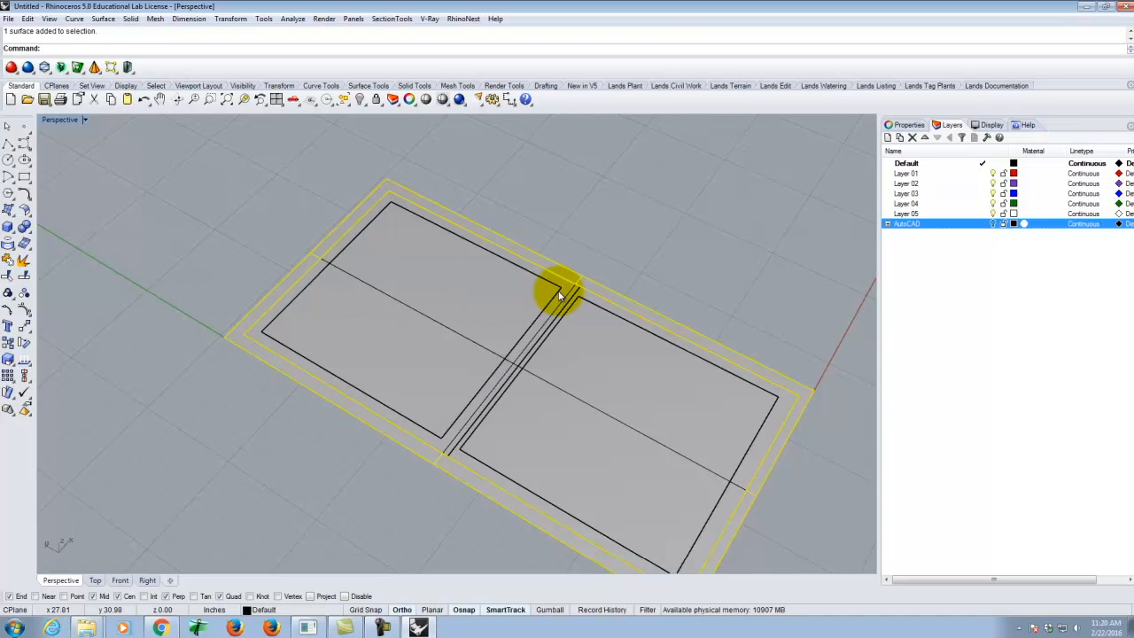
{"action": "right_click_drag", "start_coordinate": [324, 314], "coordinate": [347, 254]}
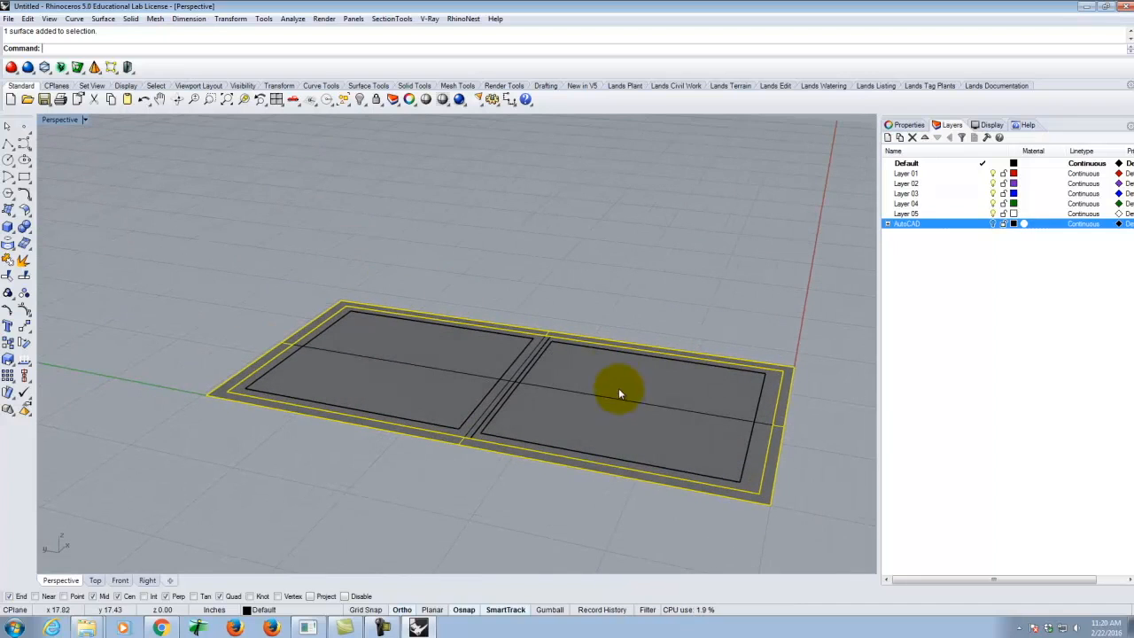
{"action": "scroll", "coordinate": [479, 358], "scroll_direction": "down", "scroll_amount": 2}
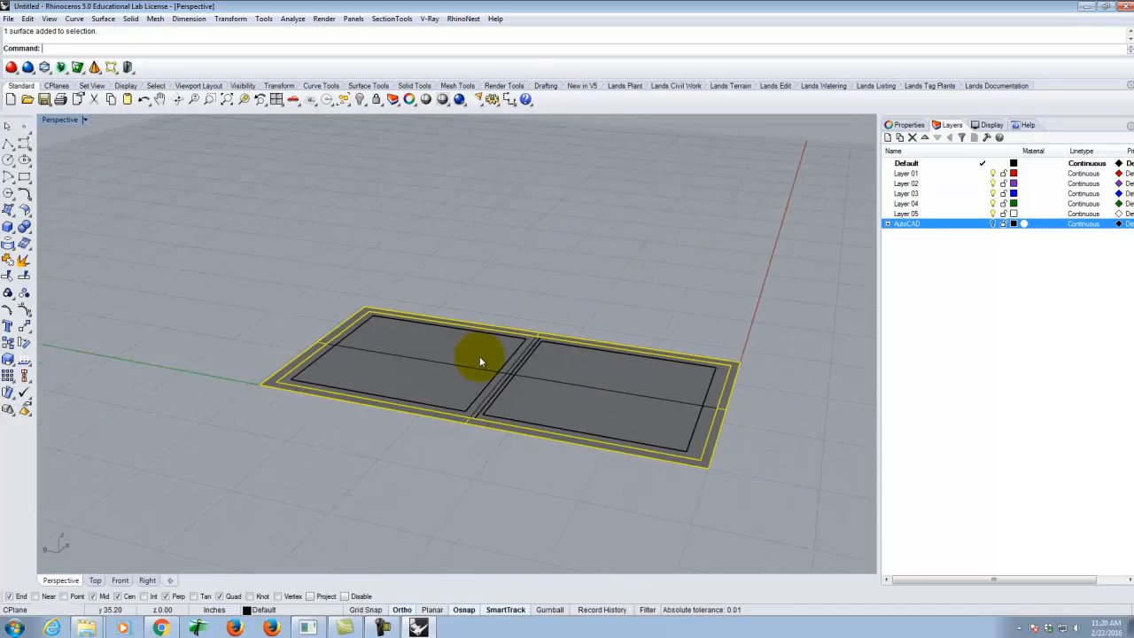
{"action": "scroll", "coordinate": [479, 356], "scroll_direction": "down", "scroll_amount": 2}
{"action": "scroll", "coordinate": [692, 342], "scroll_direction": "up", "scroll_amount": 4}
{"action": "right_click_drag", "start_coordinate": [722, 378], "coordinate": [608, 349]}
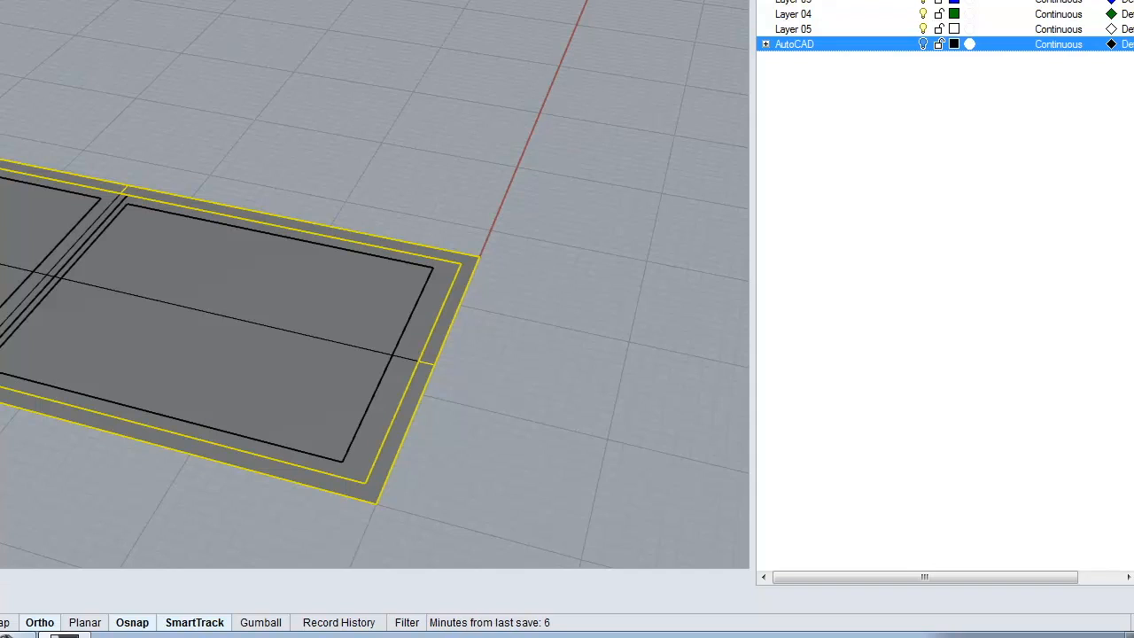
Deselect the outer frame, show the AutoCAD layer briefly to compare its lines with the surfaces, and hide it again.
{"action": "left_click", "coordinate": [207, 148]}
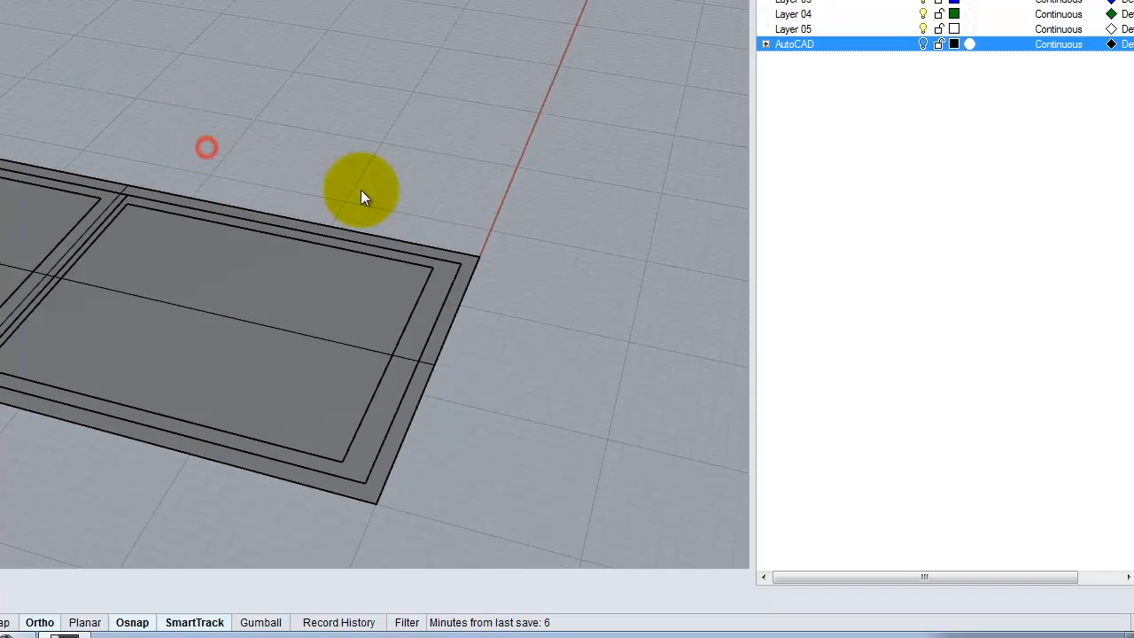
{"action": "left_click", "coordinate": [924, 43]}
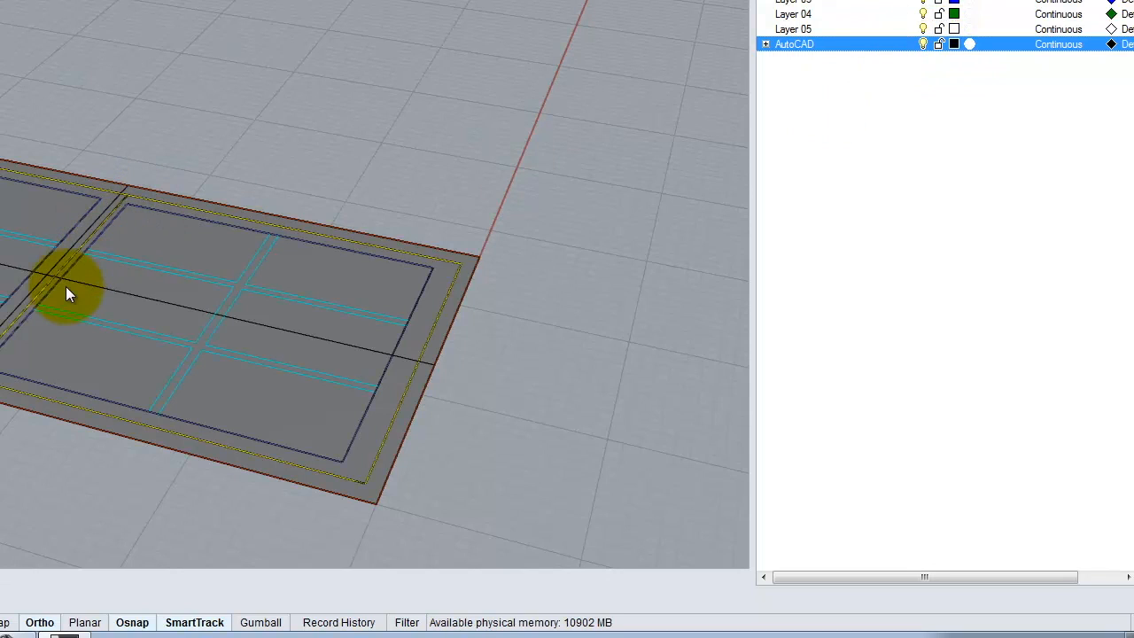
{"action": "left_click", "coordinate": [542, 273]}
{"action": "left_click", "coordinate": [939, 43]}
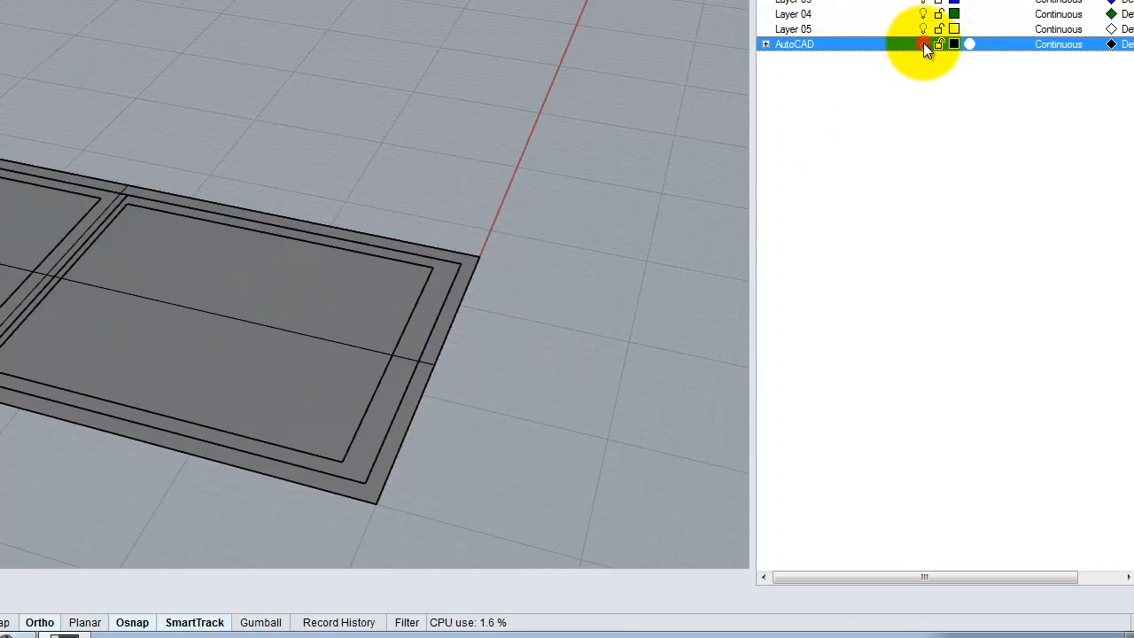
Inspect the separate surfaces by selecting the lower glass pane, the outer frame and the upper sash individually.
{"action": "left_click", "coordinate": [265, 298]}
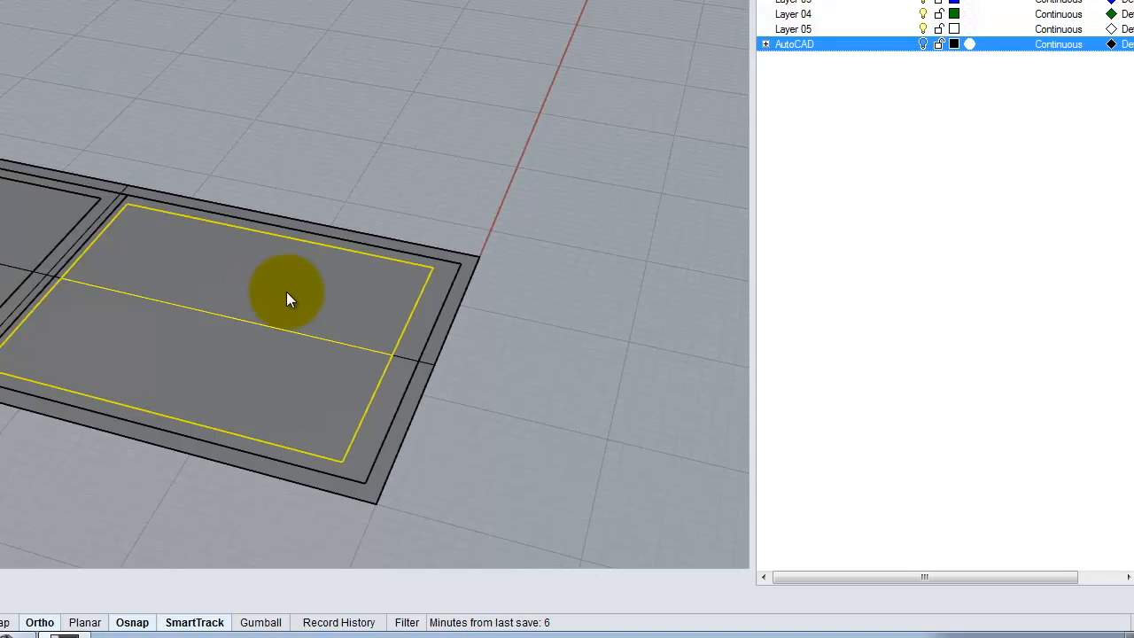
{"action": "left_click", "coordinate": [471, 196]}
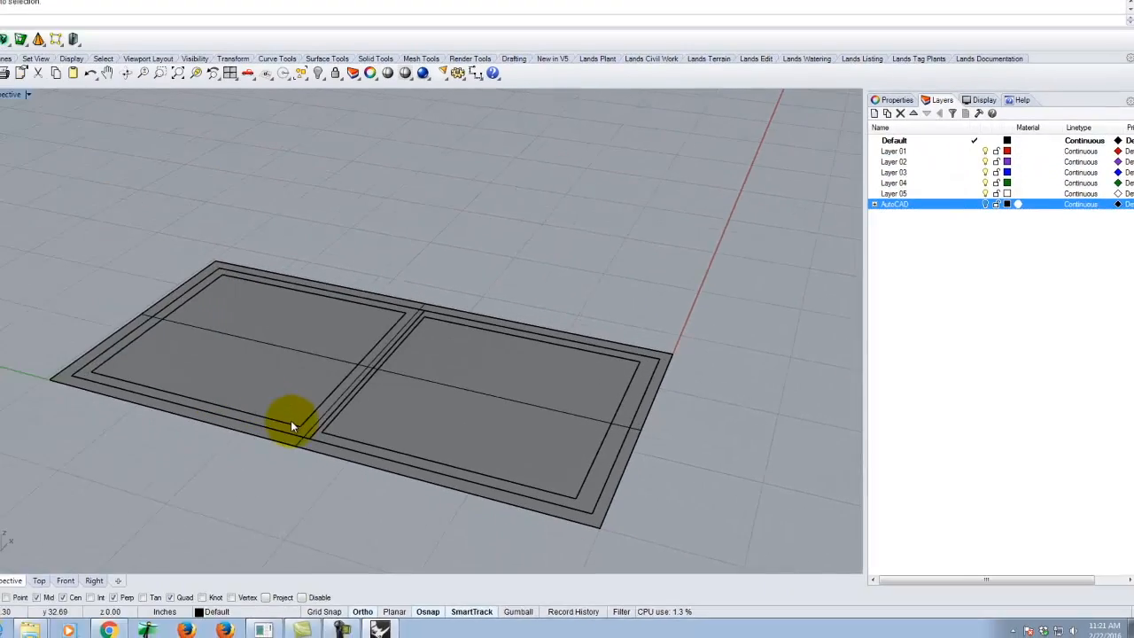
{"action": "scroll", "coordinate": [372, 443], "scroll_direction": "up", "scroll_amount": 5}
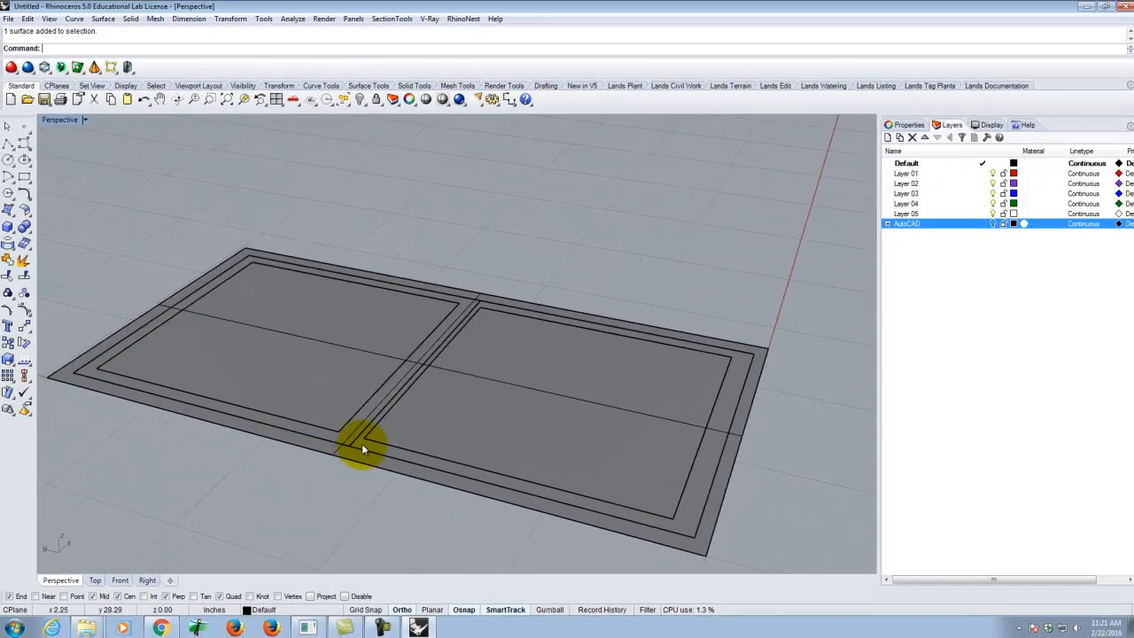
{"action": "scroll", "coordinate": [417, 434], "scroll_direction": "down", "scroll_amount": 4}
{"action": "scroll", "coordinate": [366, 443], "scroll_direction": "up", "scroll_amount": 2}
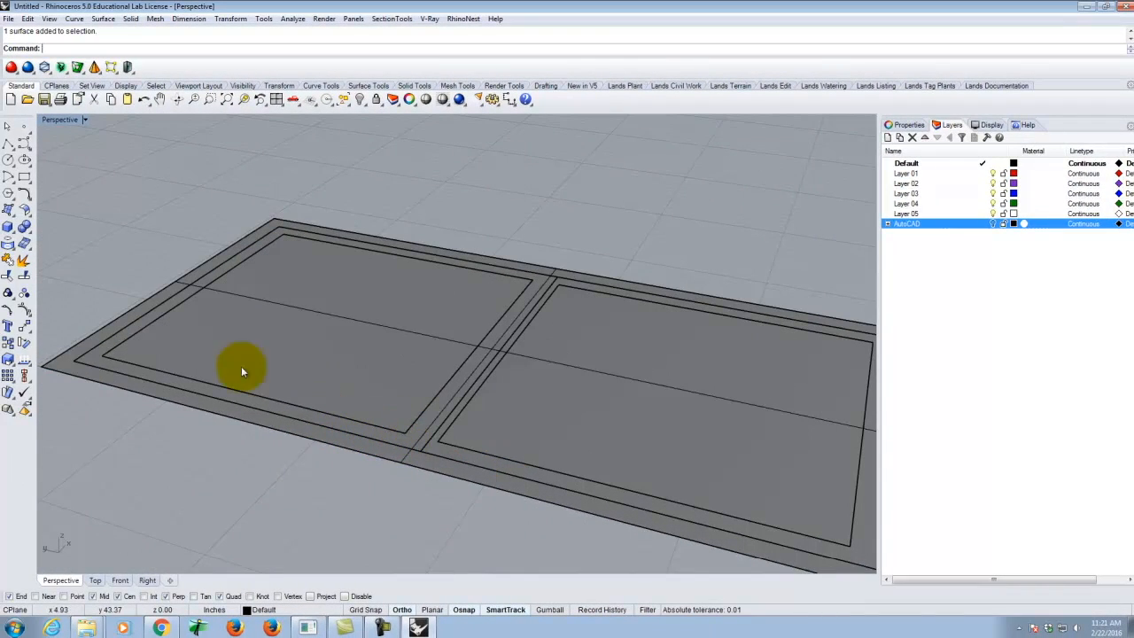
{"action": "left_click", "coordinate": [68, 364]}
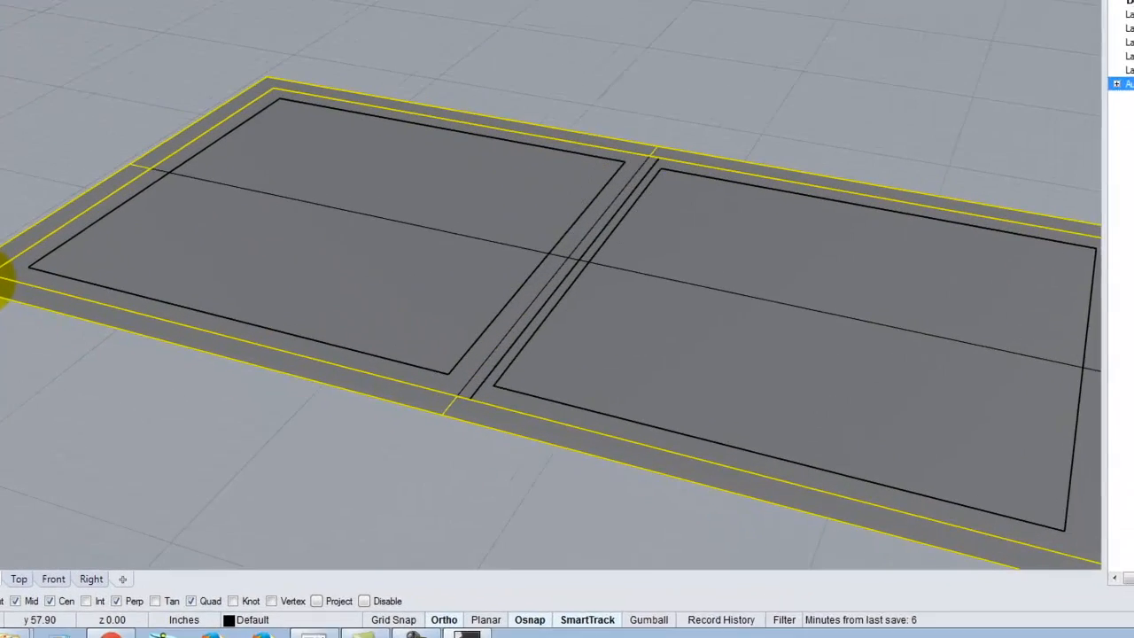
{"action": "left_click", "coordinate": [434, 380]}
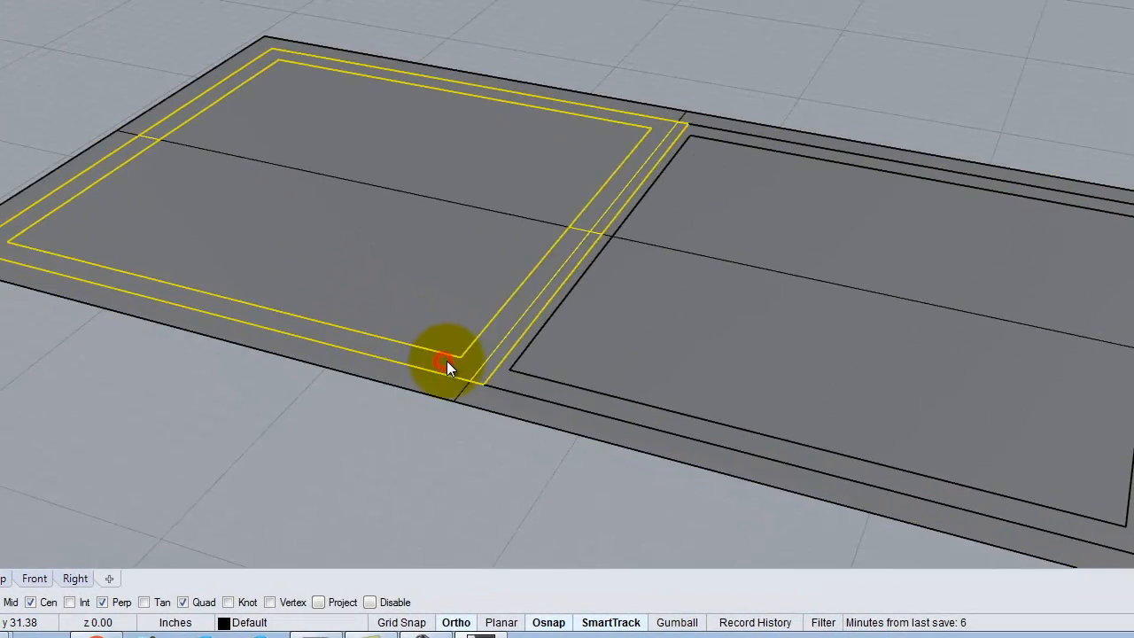
Select the lower sash and the upper glass pane one at a time to check them as separate surfaces.
{"action": "left_click", "coordinate": [587, 402]}
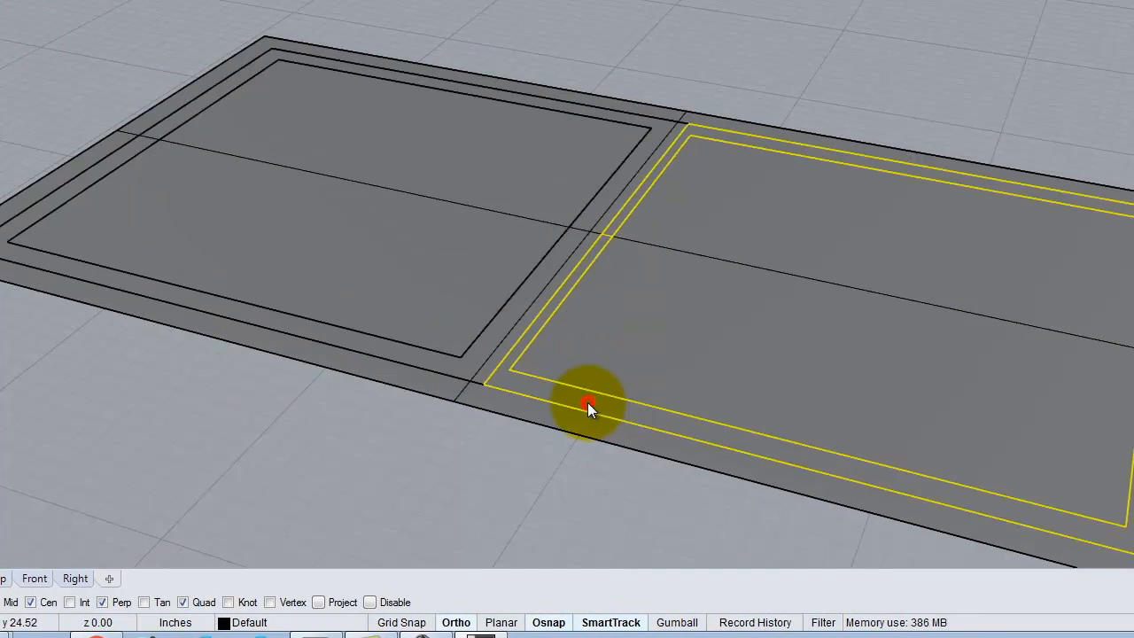
{"action": "left_click", "coordinate": [398, 232]}
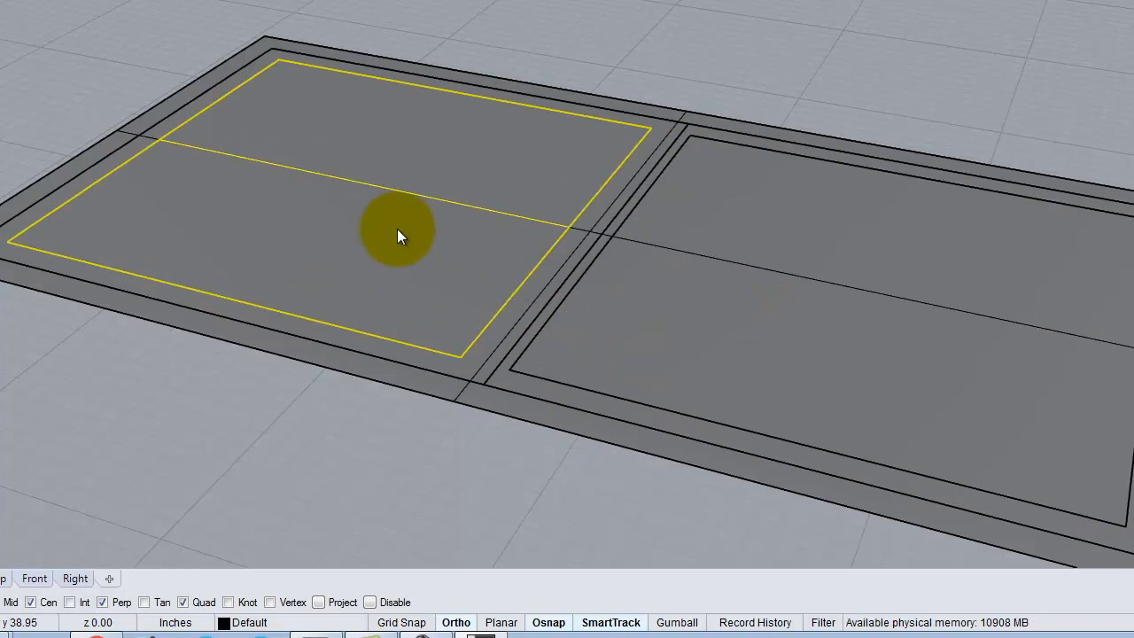
Extrude the outer frame surface into a solid 3.5 inches deep with ExtrudeSrf.
{"action": "left_click", "coordinate": [58, 287]}
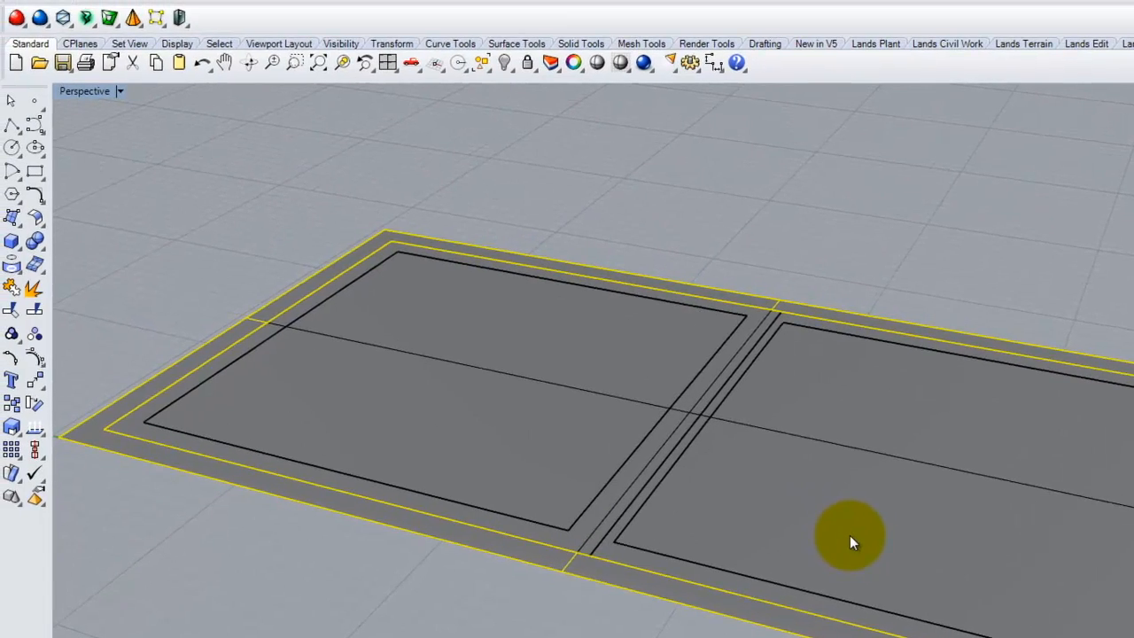
{"action": "type", "text": "exz"}
{"action": "key", "text": "BackSpace"}
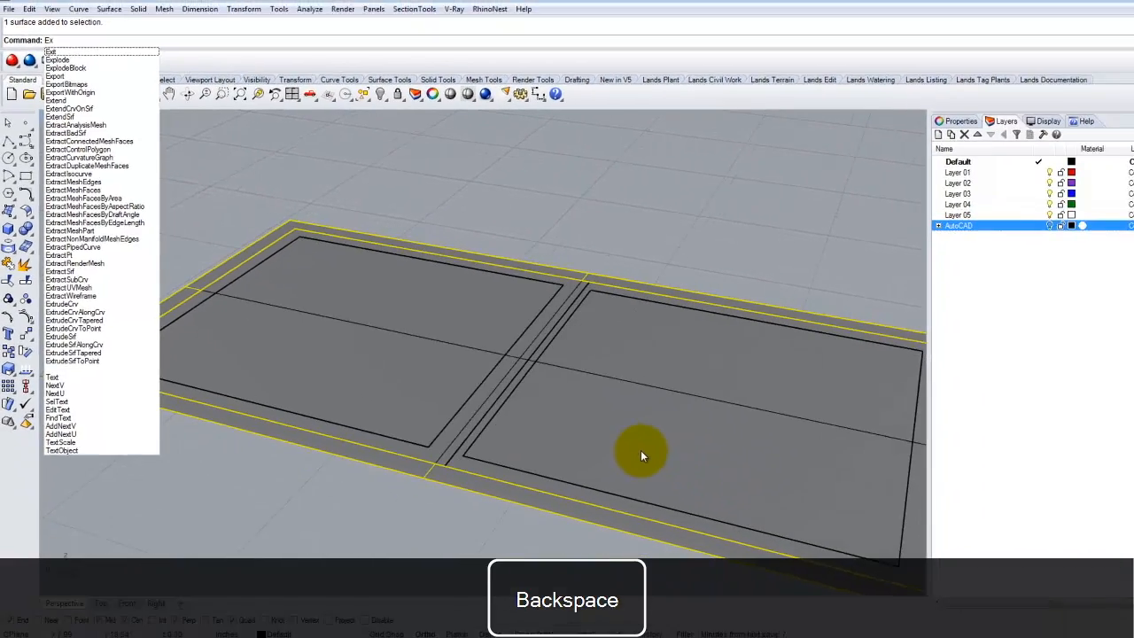
{"action": "type", "text": "trudeCrv"}
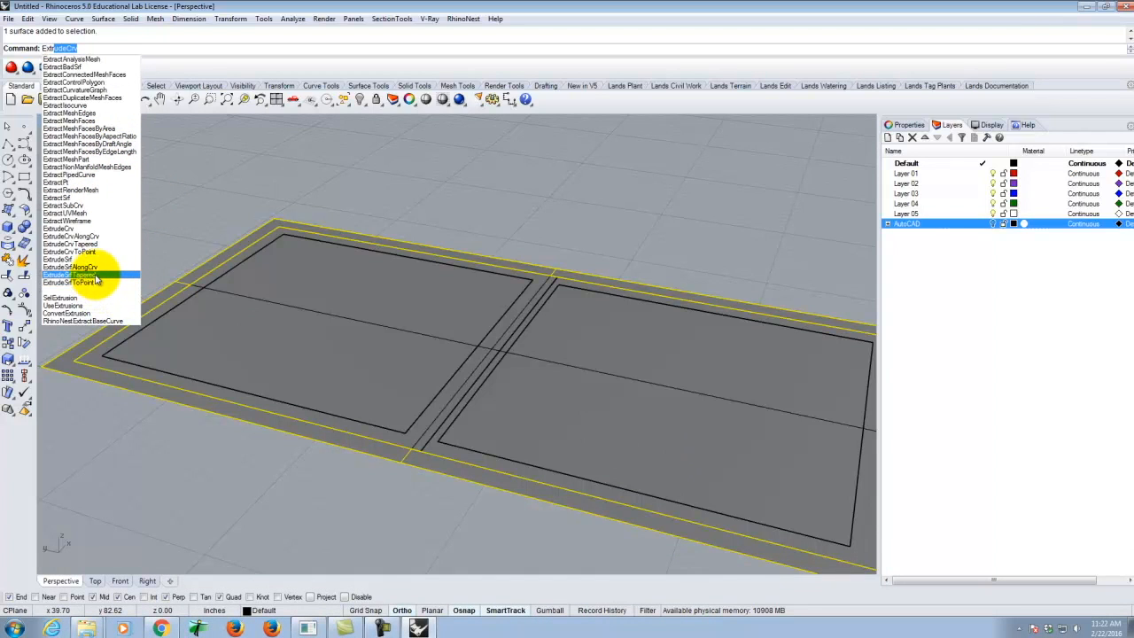
{"action": "left_click", "coordinate": [62, 259]}
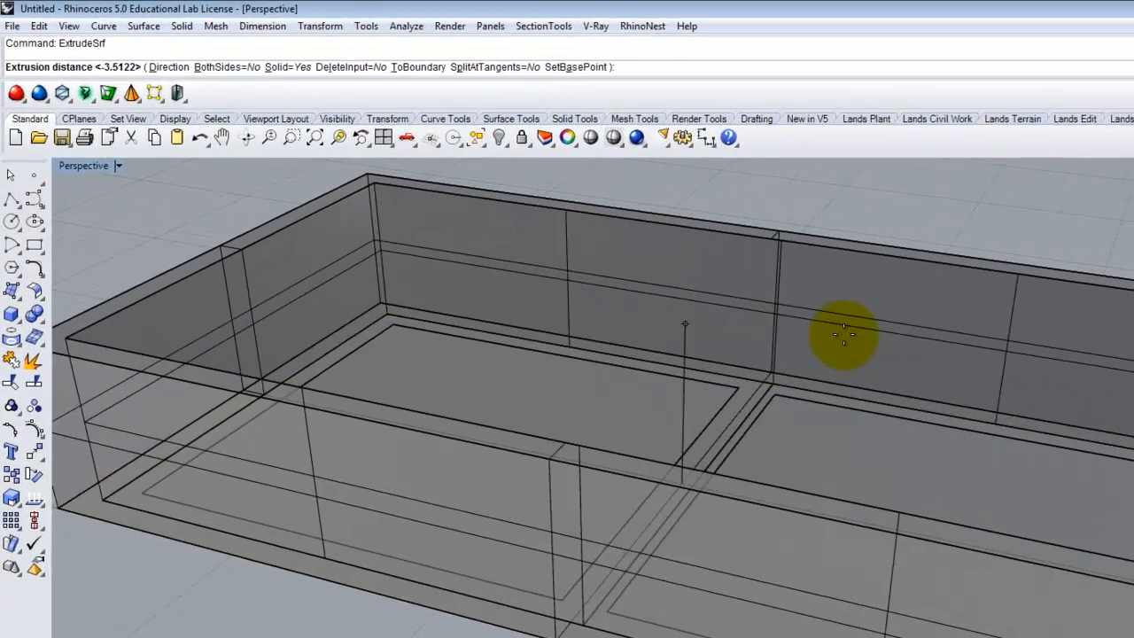
{"action": "type", "text": "3.5"}
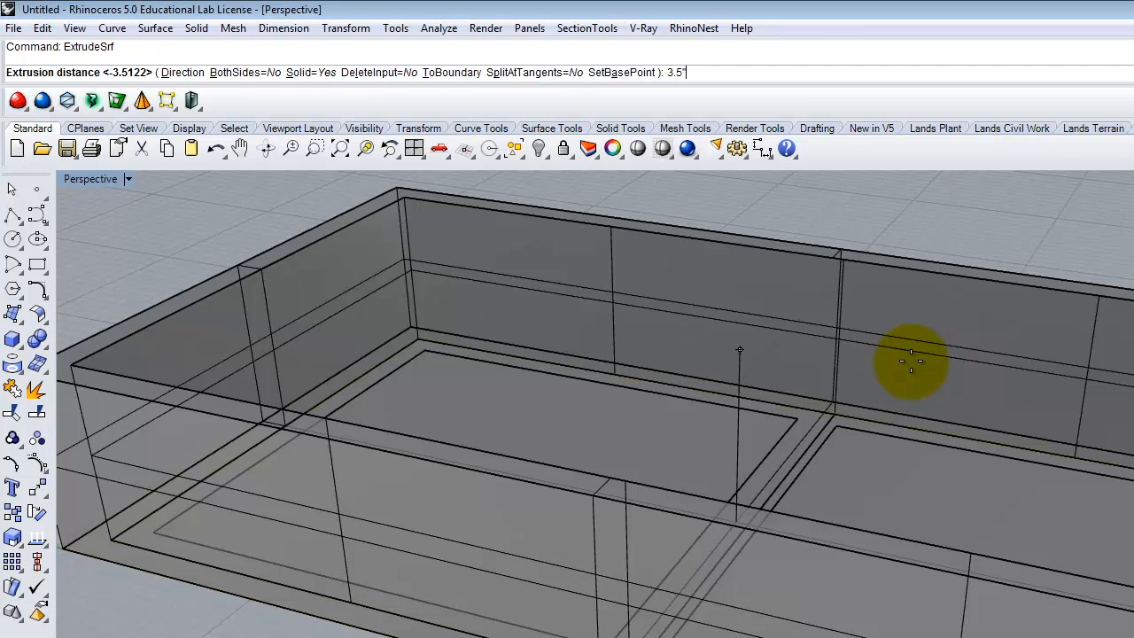
{"action": "key", "text": "Return"}
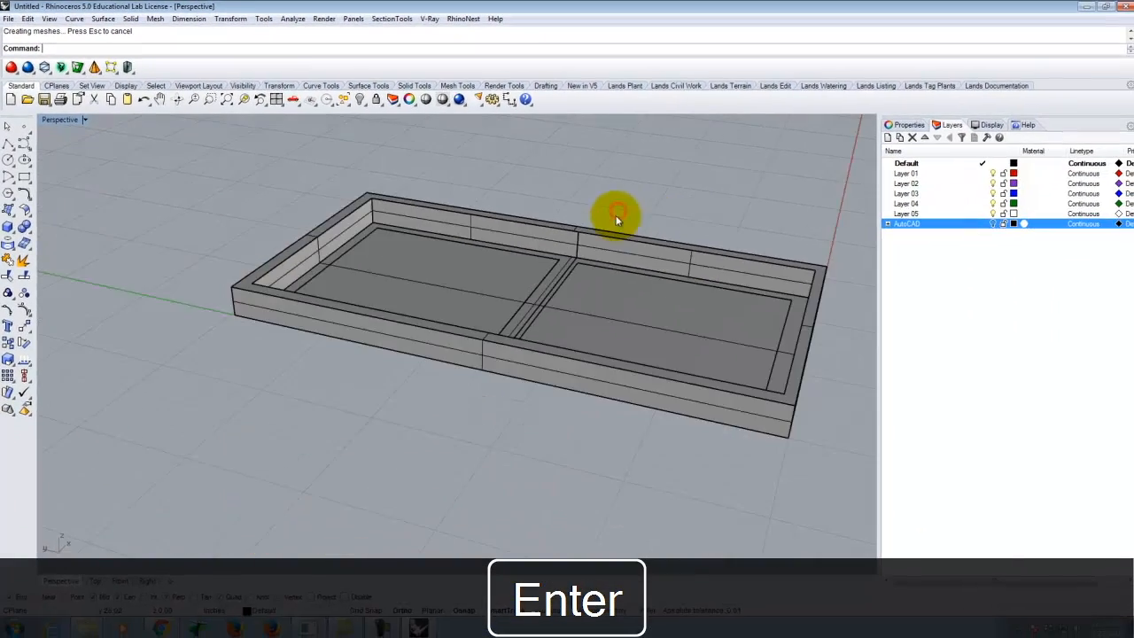
Move the upper sash surface vertically from its corner at the frame's base to the frame's top edge.
{"action": "right_click_drag", "start_coordinate": [738, 257], "coordinate": [631, 260]}
{"action": "right_click_drag", "start_coordinate": [384, 147], "coordinate": [427, 285]}
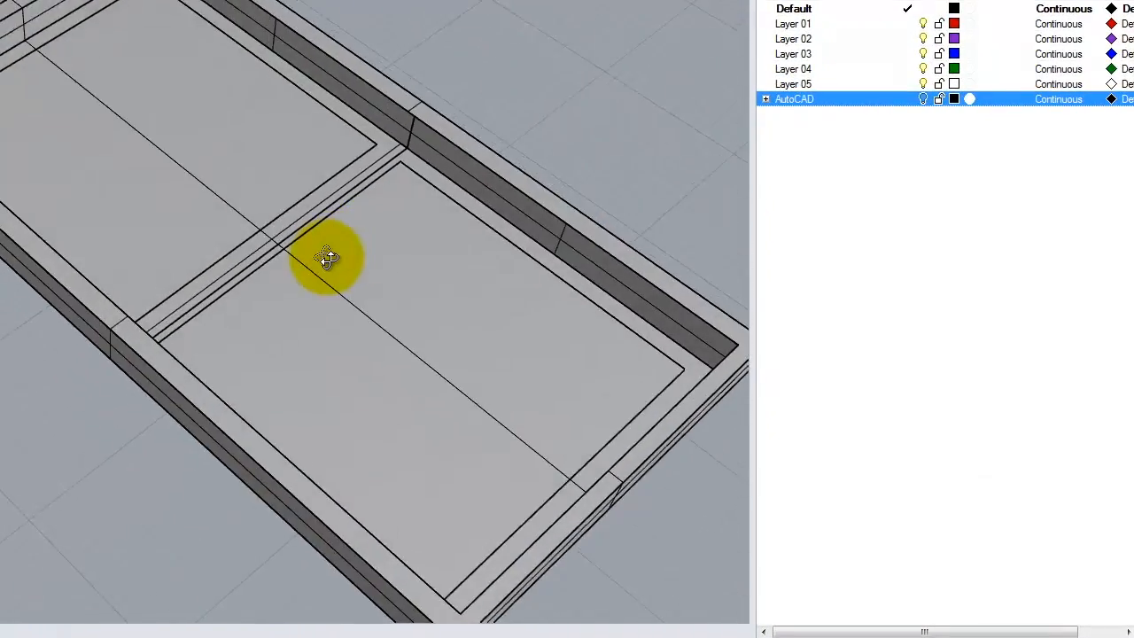
{"action": "right_click_drag", "start_coordinate": [327, 258], "coordinate": [341, 200]}
{"action": "left_click", "coordinate": [316, 160]}
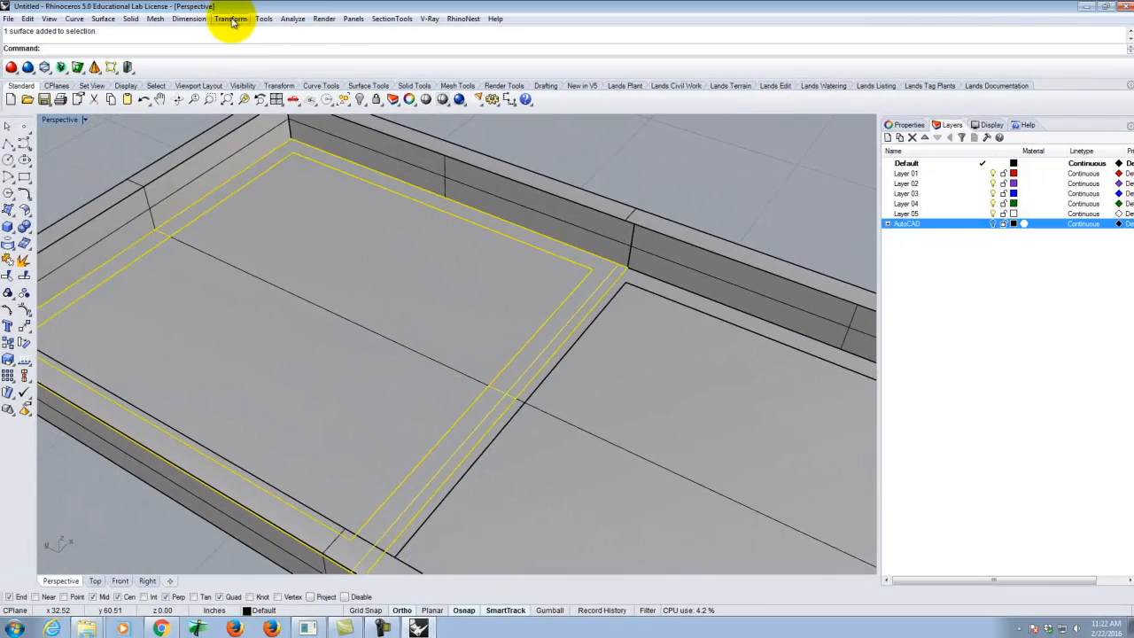
{"action": "left_click", "coordinate": [232, 19]}
{"action": "left_click", "coordinate": [237, 28]}
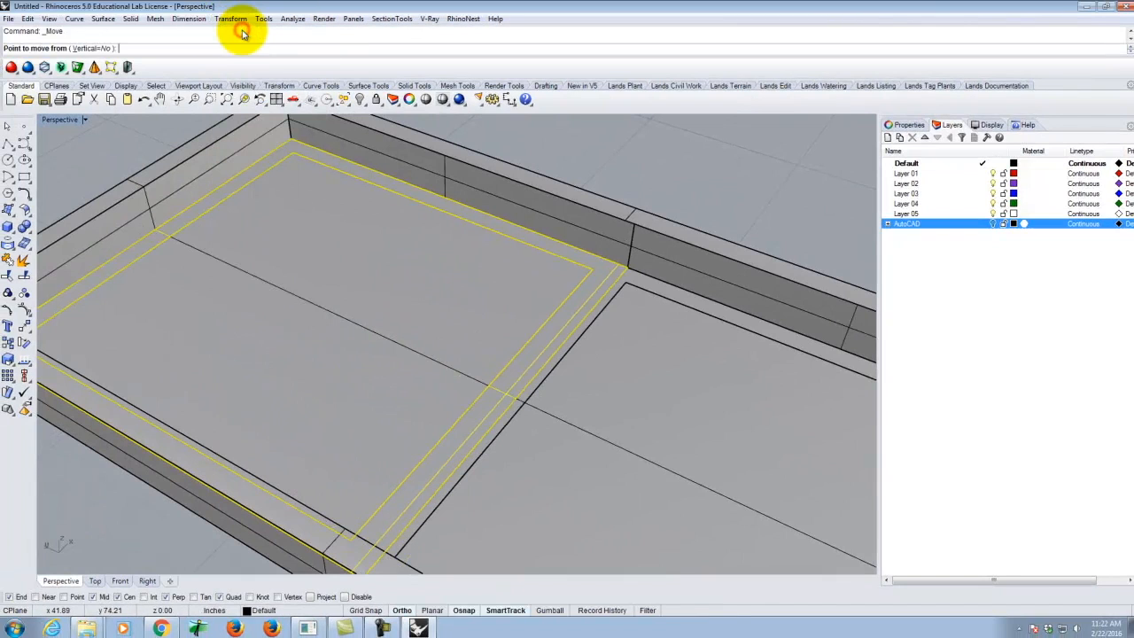
{"action": "left_click", "coordinate": [97, 48]}
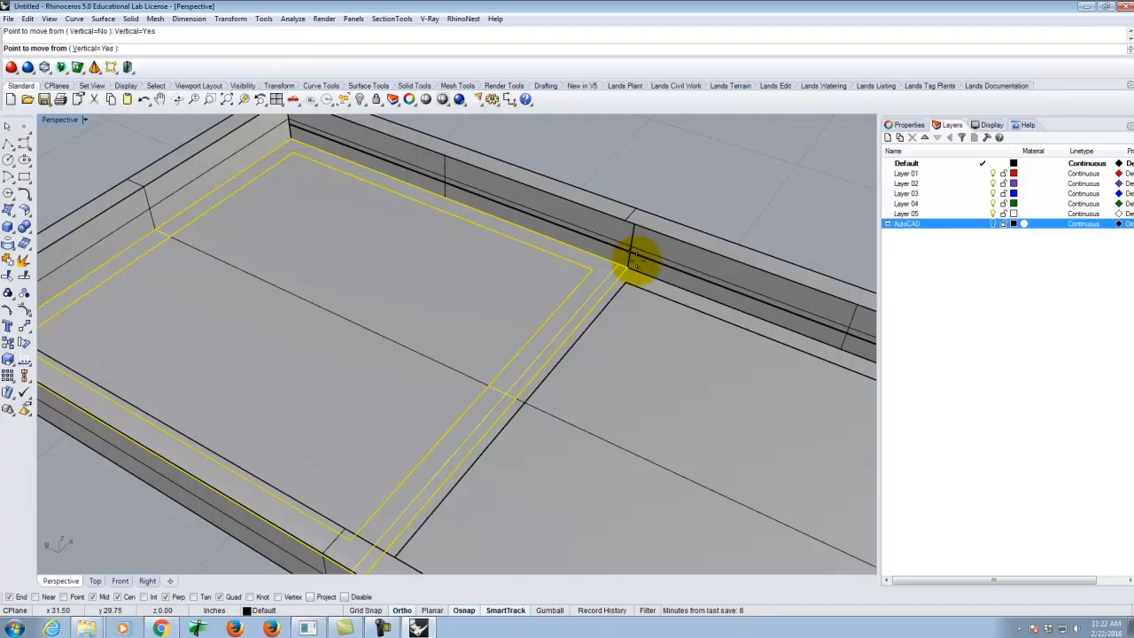
{"action": "left_click", "coordinate": [630, 268]}
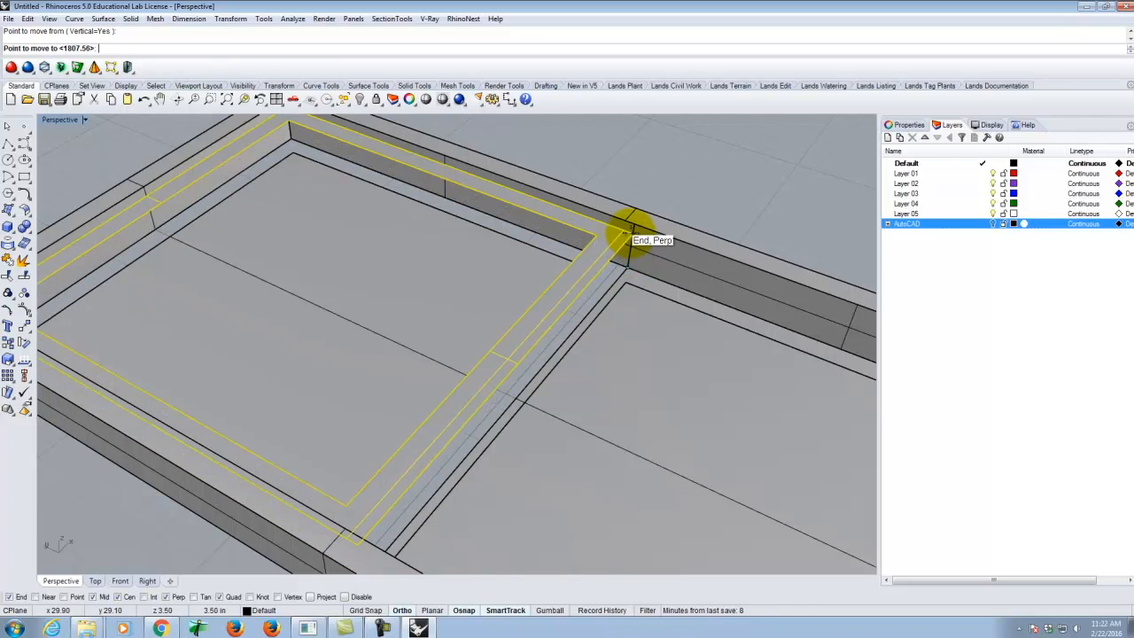
{"action": "left_click", "coordinate": [630, 226]}
Move the upper sash surface vertically by -0.25 so it sits below the frame's top face.
{"action": "right_click_drag", "start_coordinate": [599, 310], "coordinate": [387, 253]}
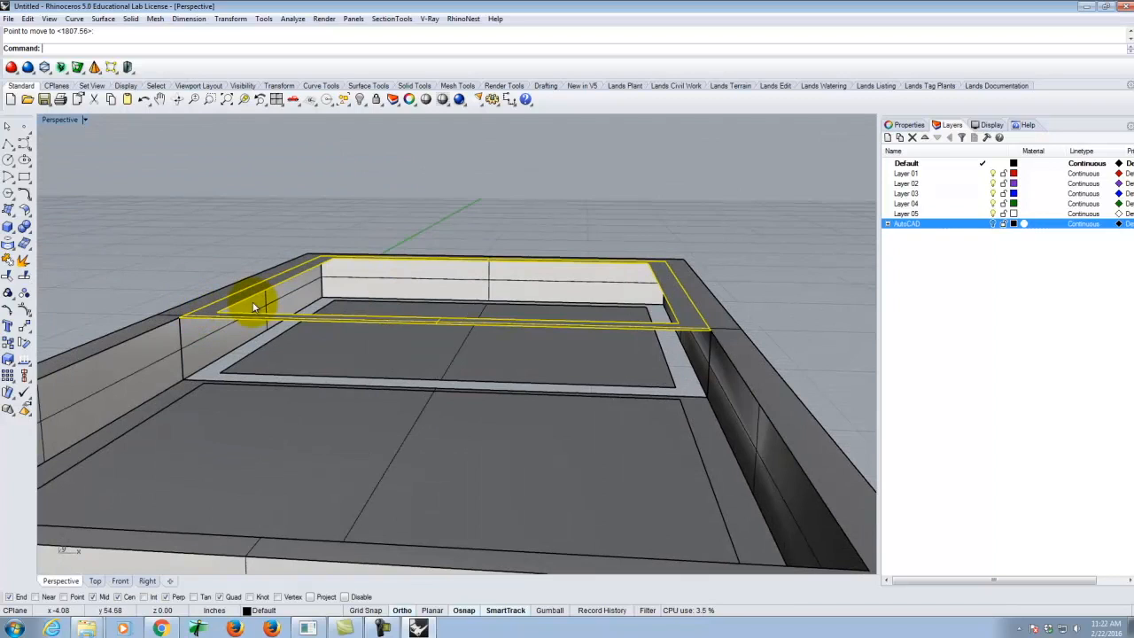
{"action": "key", "text": "Return"}
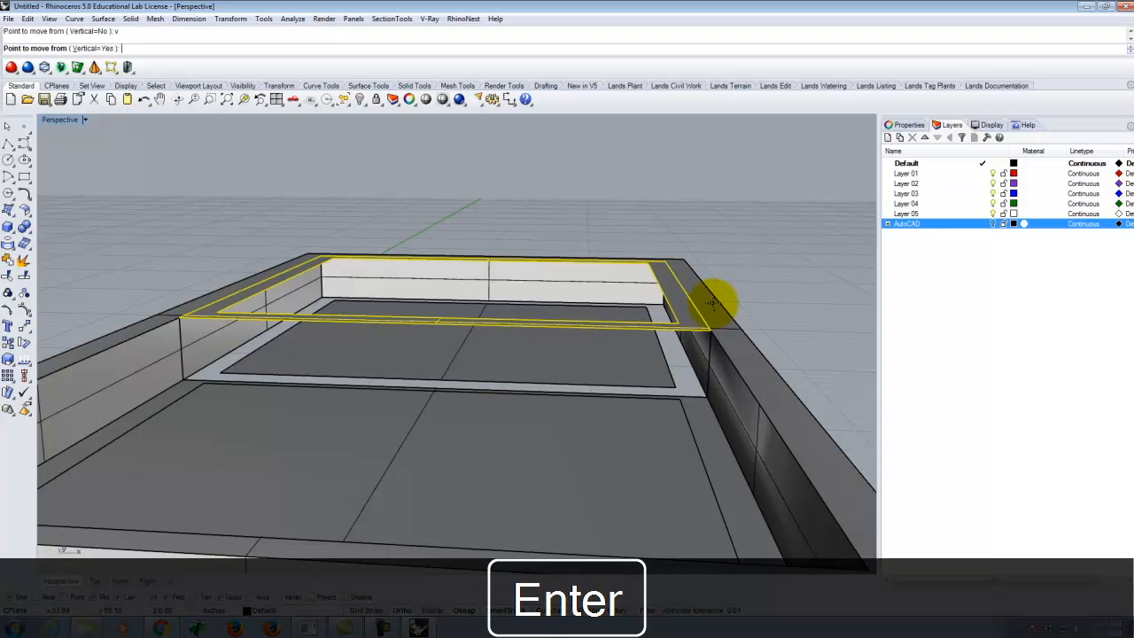
{"action": "left_click", "coordinate": [177, 319]}
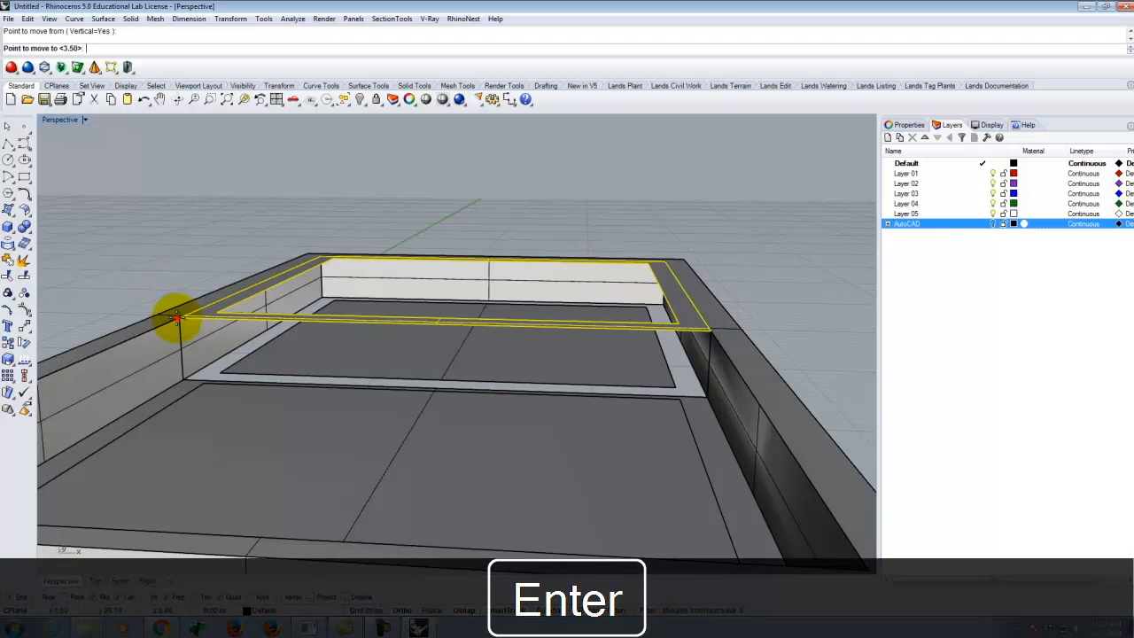
{"action": "type", "text": "-.2"}
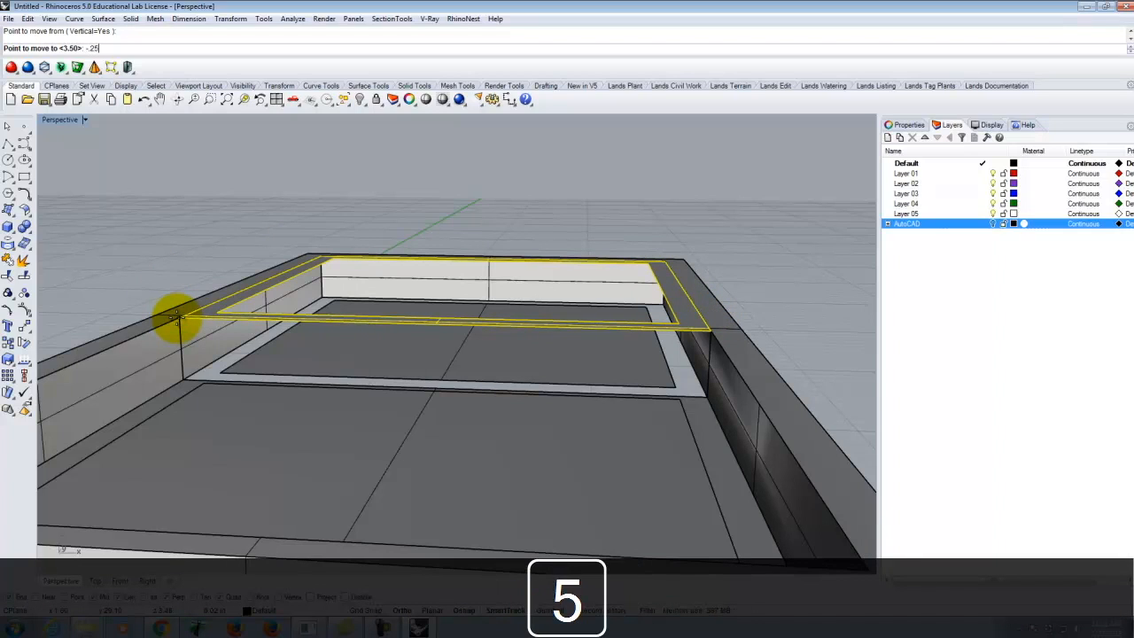
{"action": "type", "text": "5"}
{"action": "key", "text": "Return"}
{"action": "left_click", "coordinate": [198, 280]}
{"action": "right_click_drag", "start_coordinate": [353, 322], "coordinate": [196, 326]}
{"action": "left_click", "coordinate": [205, 314]}
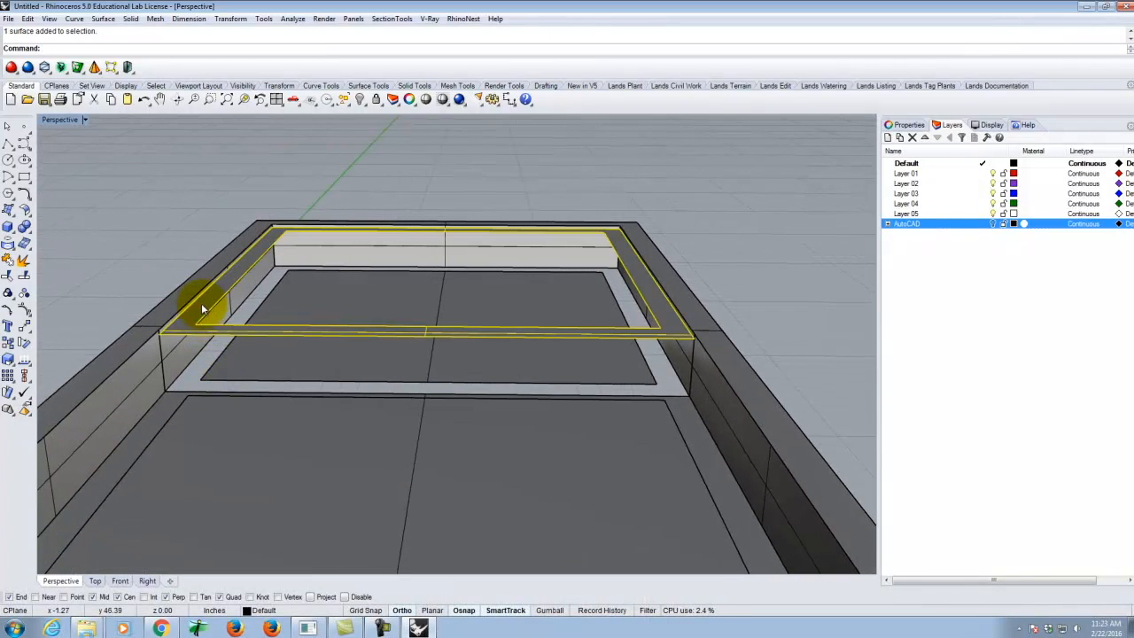
{"action": "left_click", "coordinate": [103, 18]}
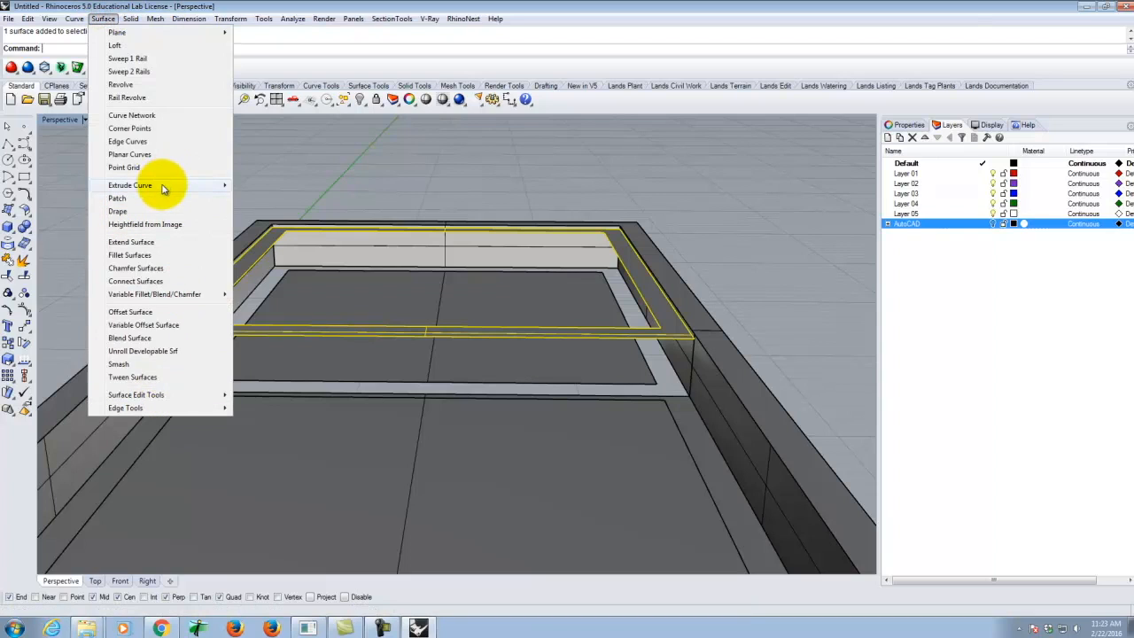
{"action": "mouse_move", "coordinate": [130, 19]}
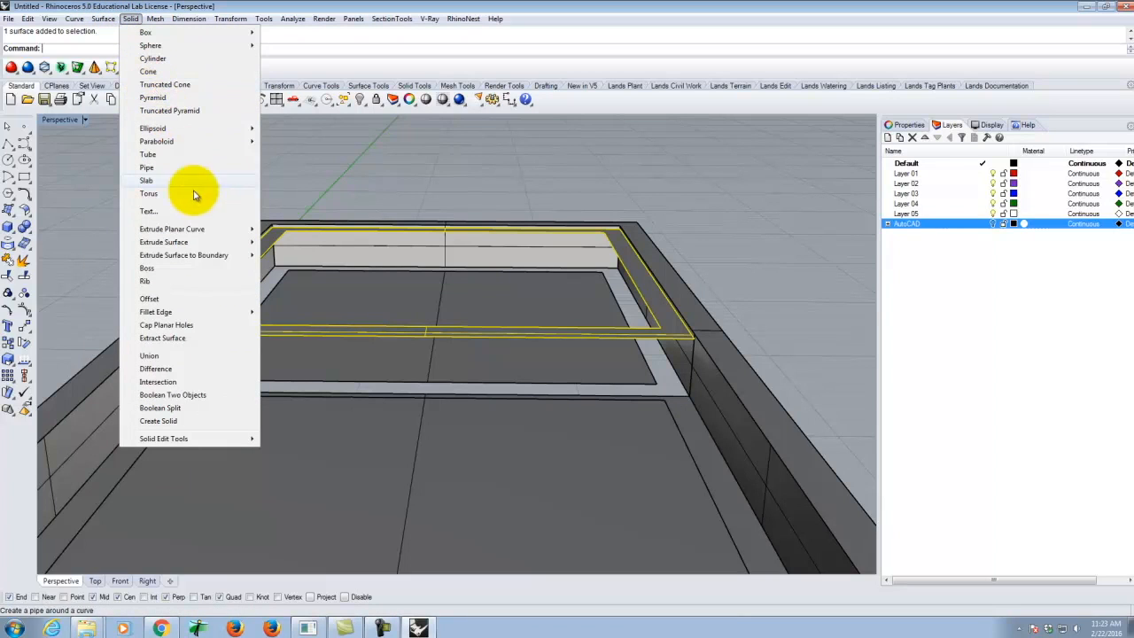
{"action": "mouse_move", "coordinate": [213, 242]}
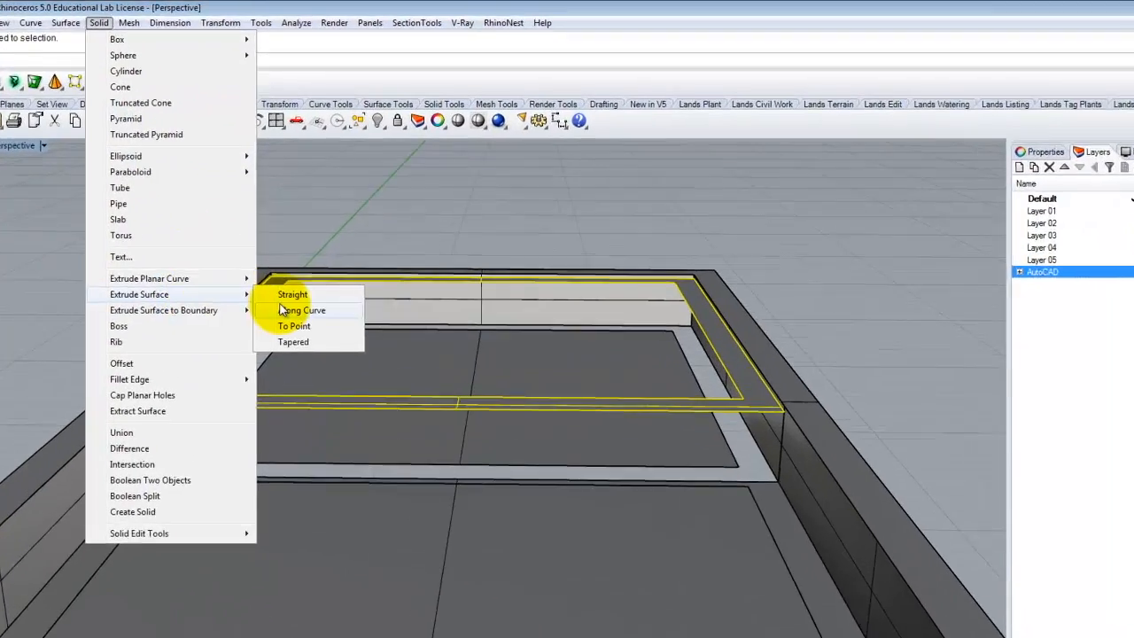
{"action": "left_click", "coordinate": [291, 295]}
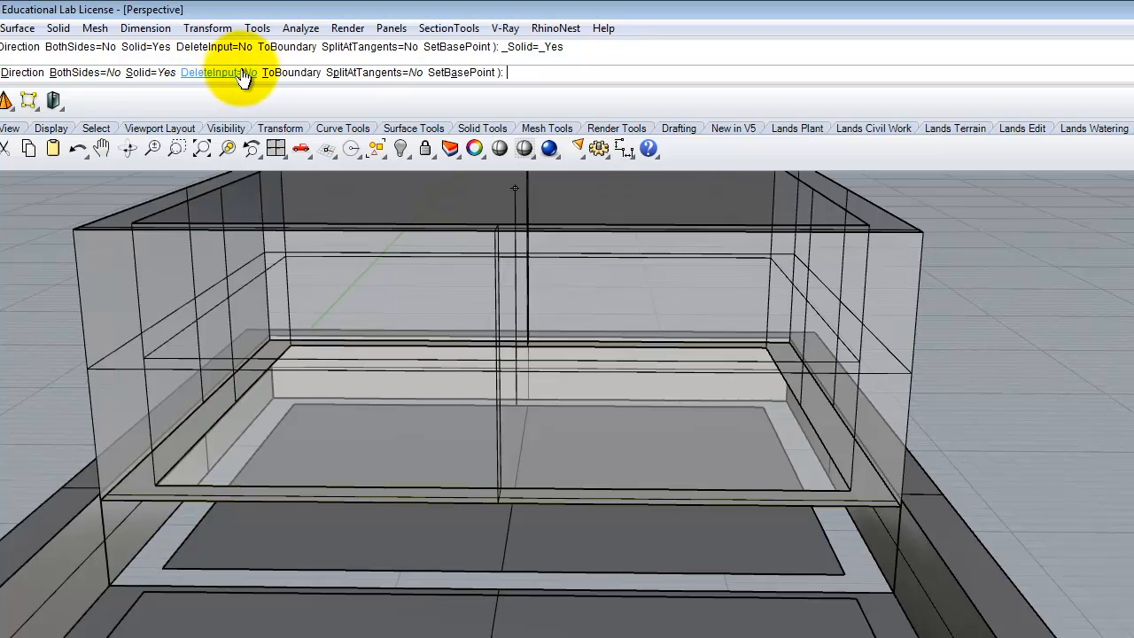
{"action": "key", "text": "Escape"}
Delete the original outer frame surface that overlaps the extruded frame's underside.
{"action": "mouse_move", "coordinate": [924, 392]}
{"action": "right_mouse_down"}
{"action": "mouse_move", "coordinate": [959, 410]}
{"action": "mouse_move", "coordinate": [919, 413]}
{"action": "right_mouse_up"}
{"action": "left_click", "coordinate": [925, 422]}
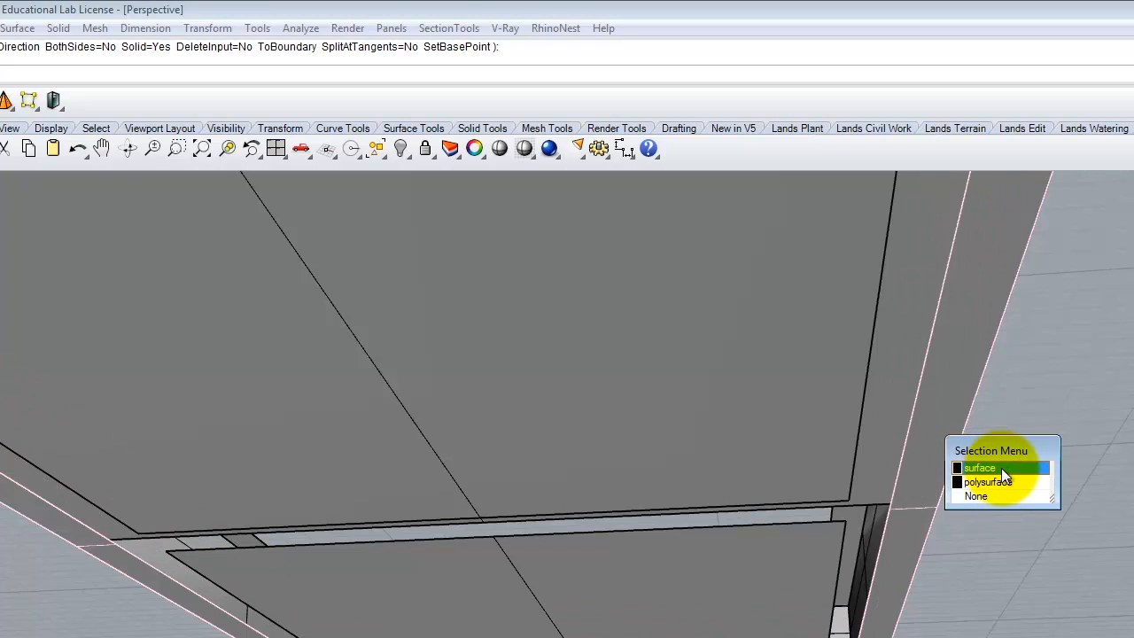
{"action": "left_click", "coordinate": [1002, 469]}
{"action": "key", "text": "Delete"}
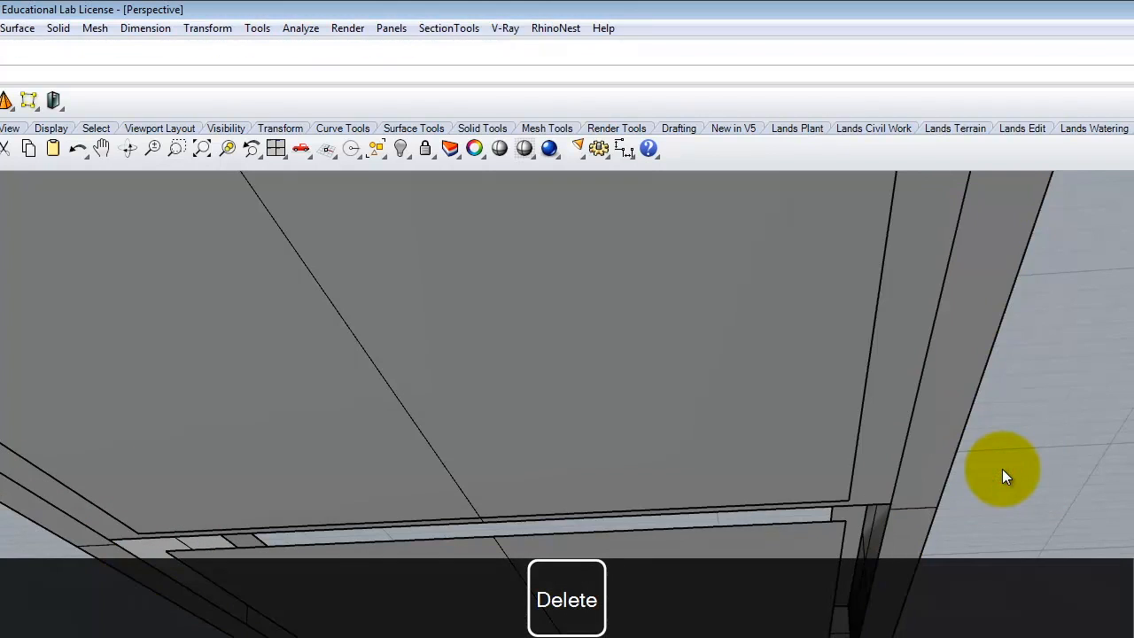
Extrude the upper sash surface straight by -1.5 inches as a solid, with DeleteInput set to Yes.
{"action": "scroll", "coordinate": [902, 421], "scroll_direction": "down", "scroll_amount": 5}
{"action": "left_click", "coordinate": [869, 513]}
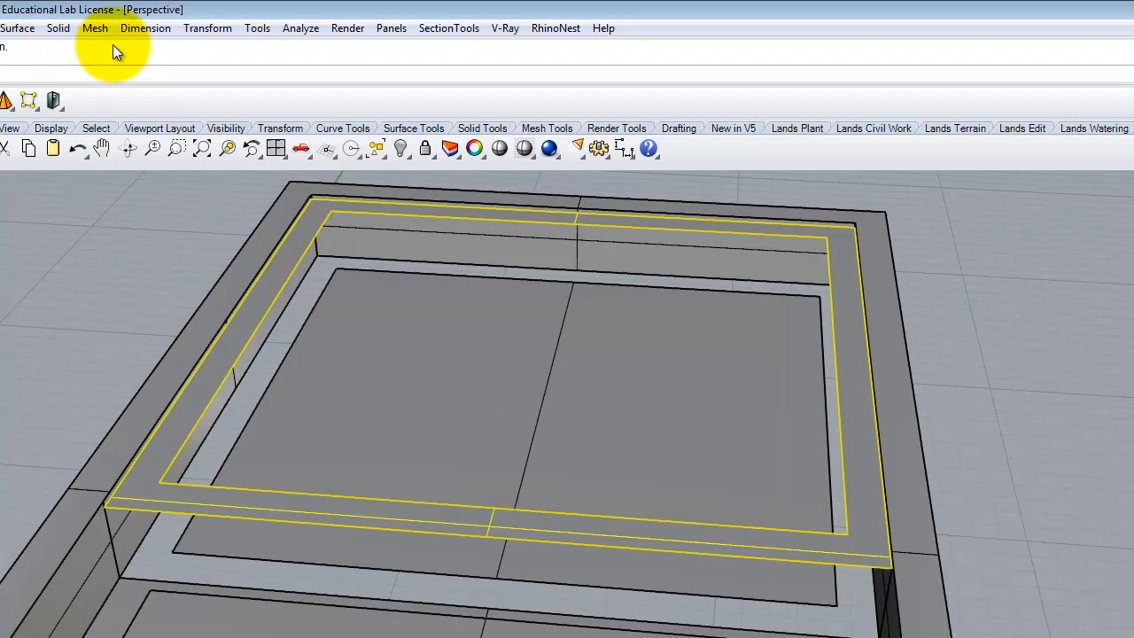
{"action": "left_click", "coordinate": [58, 28]}
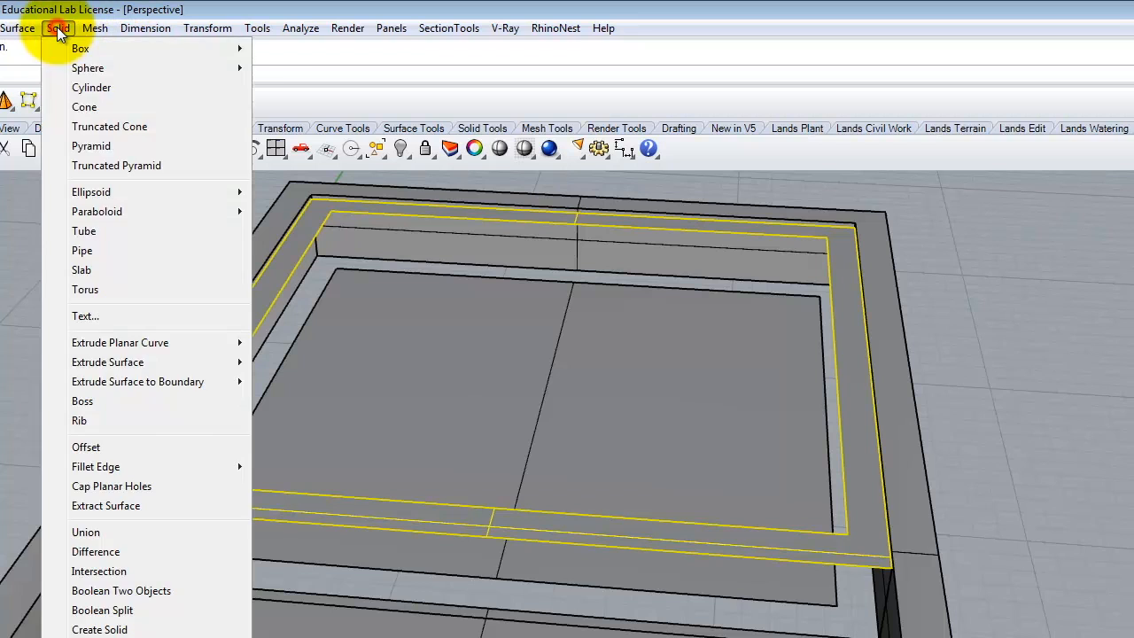
{"action": "mouse_move", "coordinate": [96, 359]}
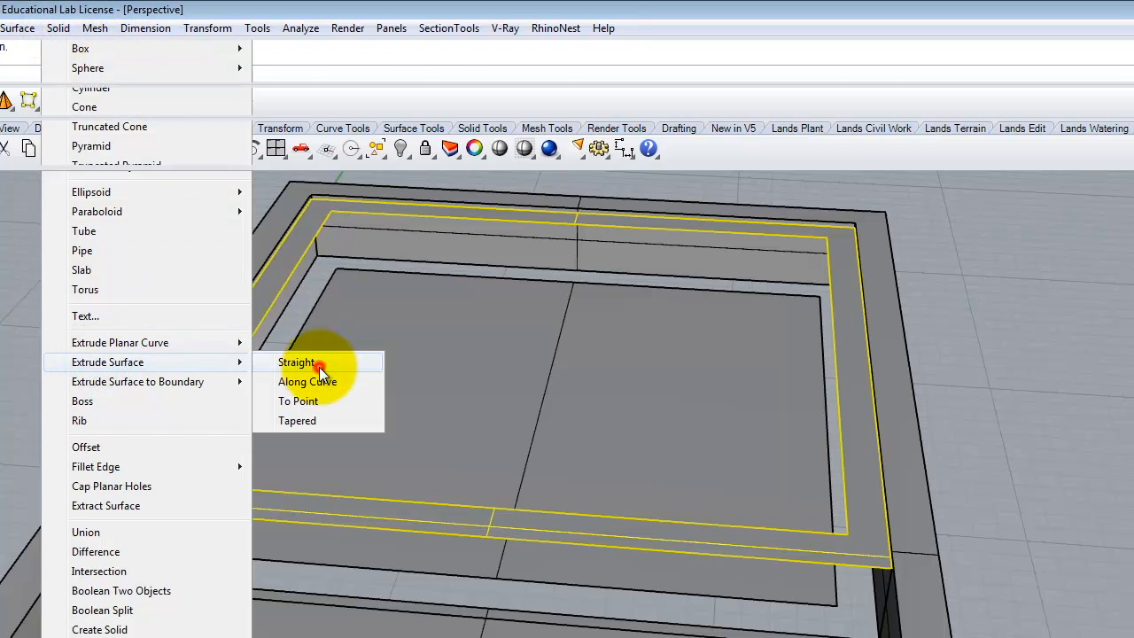
{"action": "left_click", "coordinate": [319, 367]}
{"action": "left_click", "coordinate": [217, 73]}
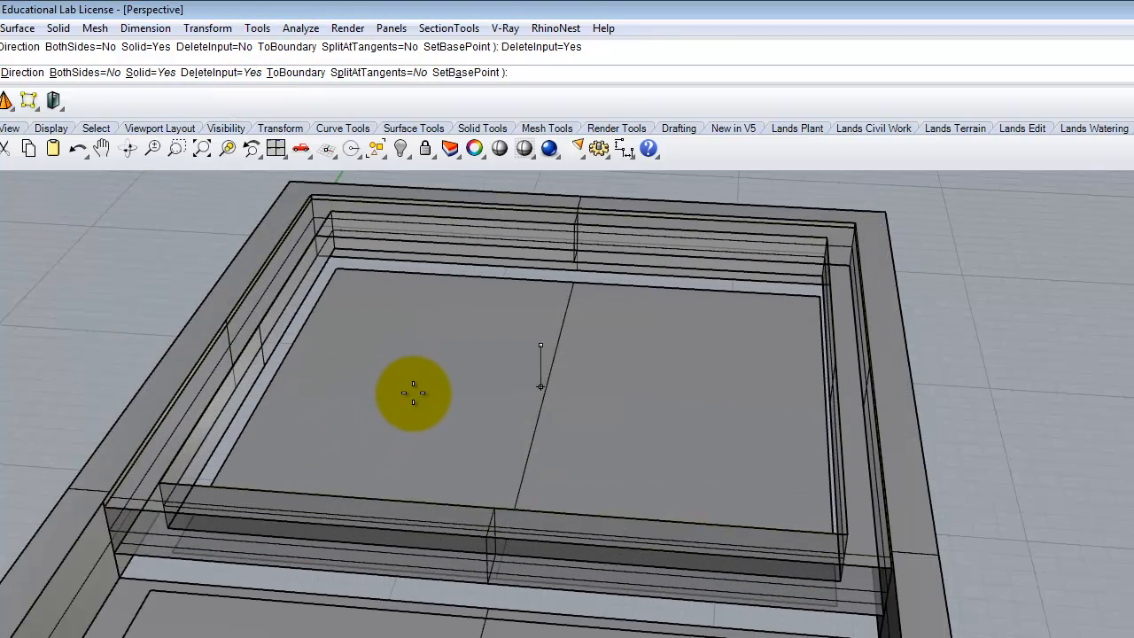
{"action": "type", "text": "-1.5\""}
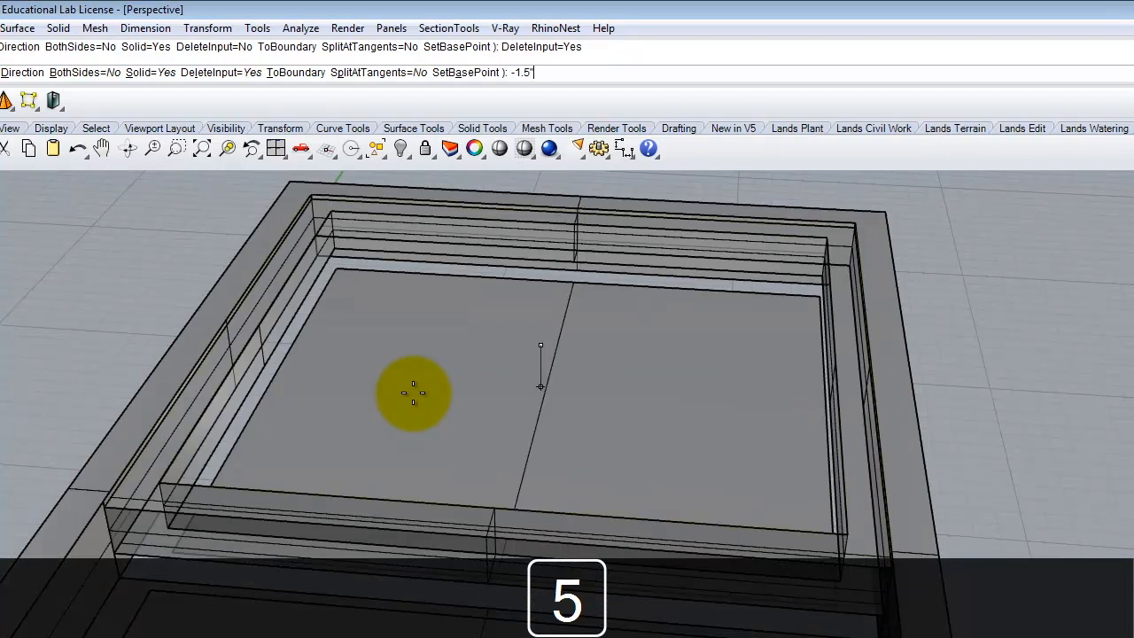
{"action": "key", "text": "Return"}
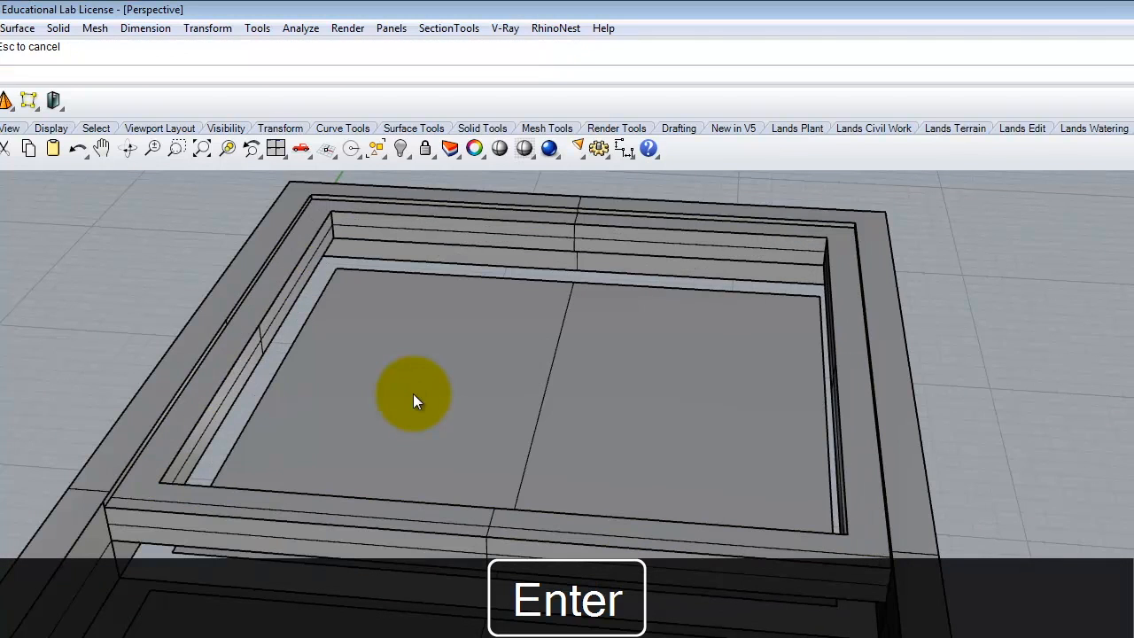
Move the upper glass pane vertically from its corner to the matching inner corner on the upper sash's top face.
{"action": "right_click_drag", "start_coordinate": [992, 442], "coordinate": [714, 390]}
{"action": "left_click", "coordinate": [354, 359]}
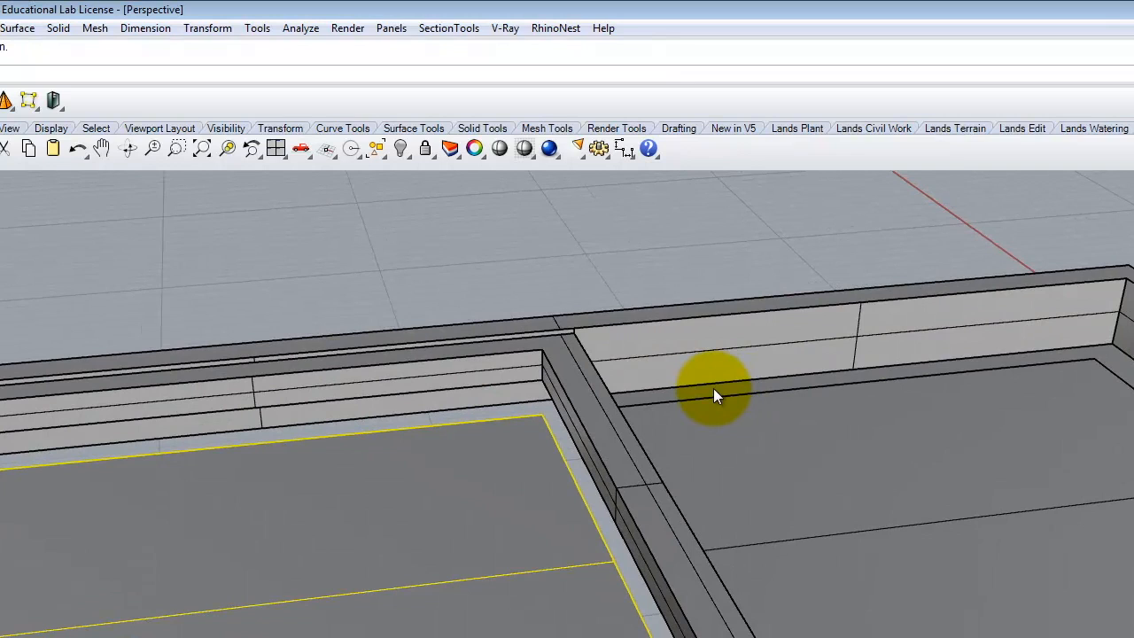
{"action": "key", "text": "Return"}
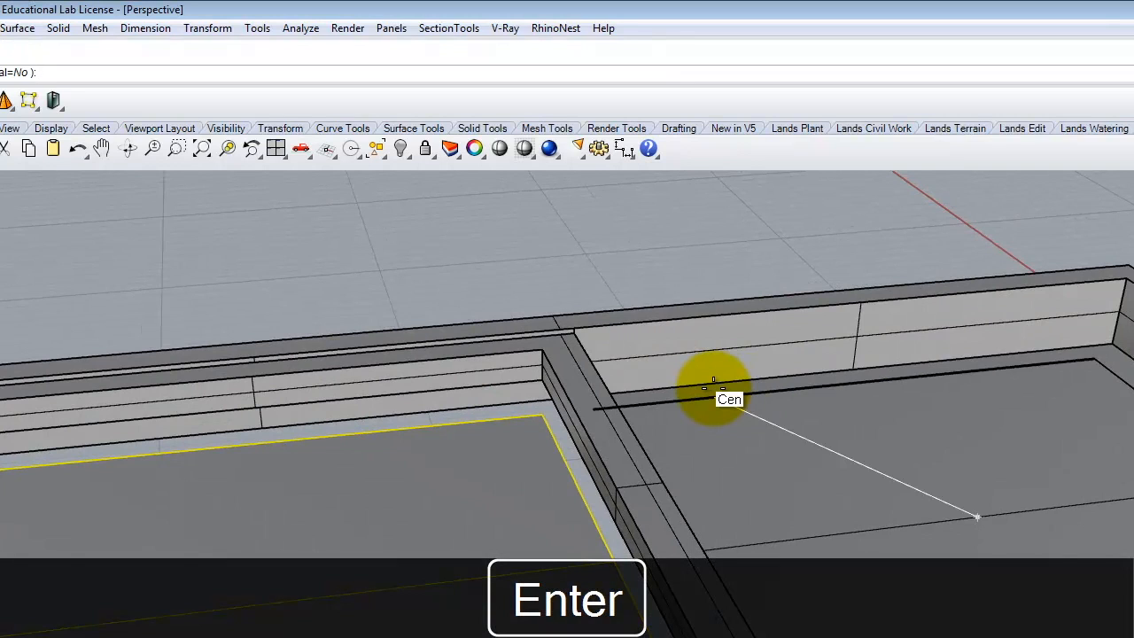
{"action": "type", "text": "v"}
{"action": "key", "text": "Return"}
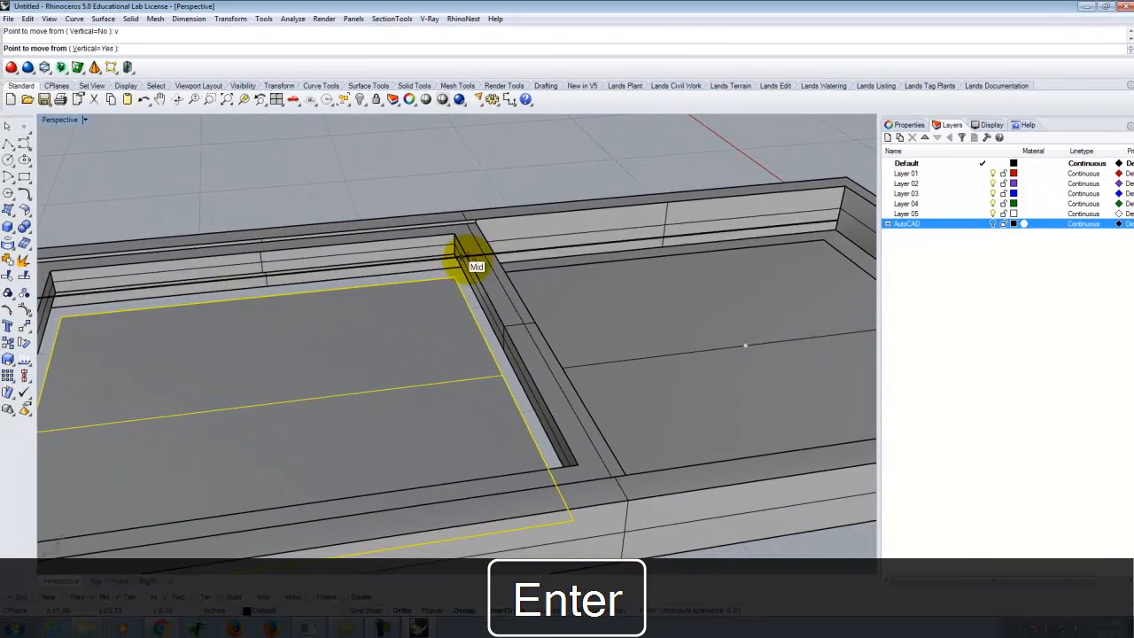
{"action": "left_click", "coordinate": [454, 277]}
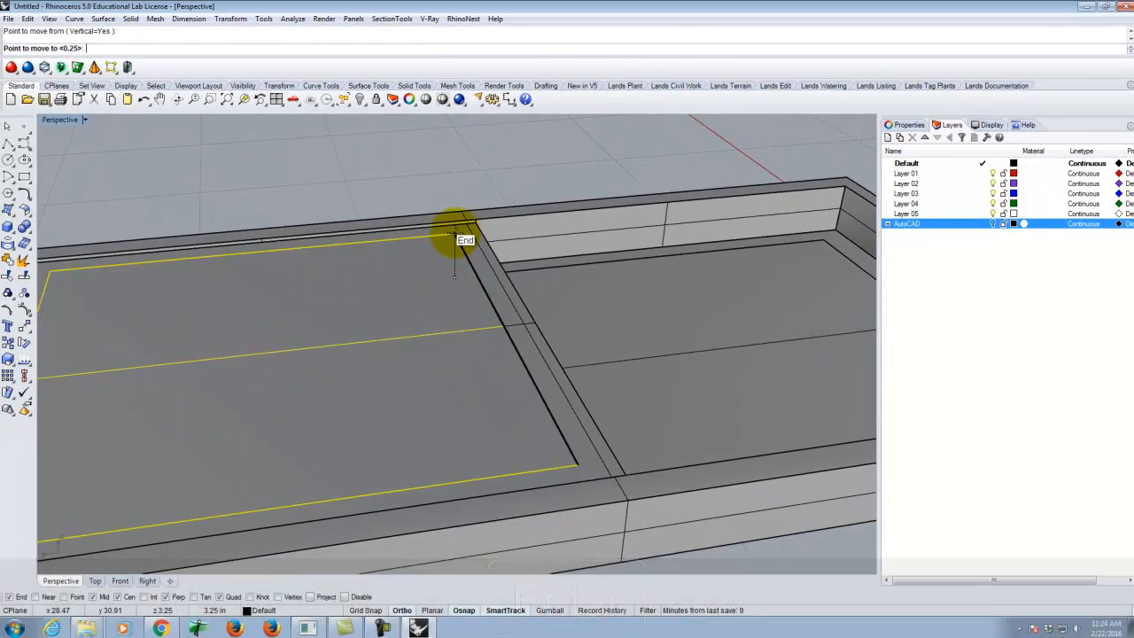
{"action": "left_click", "coordinate": [453, 234]}
{"action": "right_click_drag", "start_coordinate": [476, 223], "coordinate": [506, 276]}
{"action": "scroll", "coordinate": [506, 274], "scroll_direction": "up", "scroll_amount": 3}
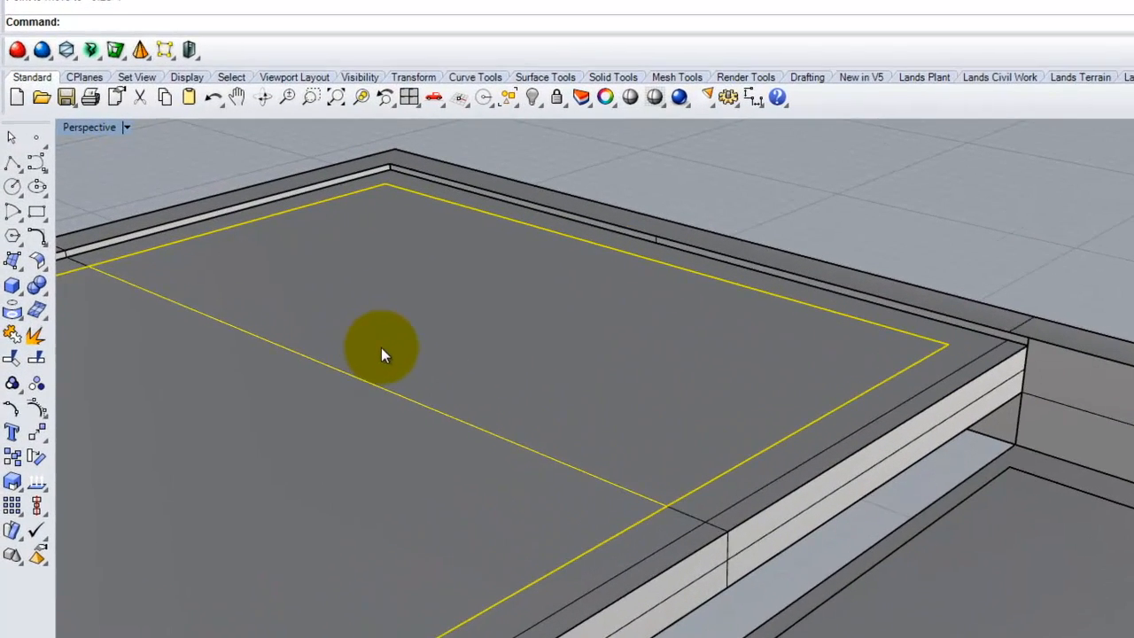
Extrude the upper glass pane surface straight by -5/8 inch as a solid.
{"action": "type", "text": "E"}
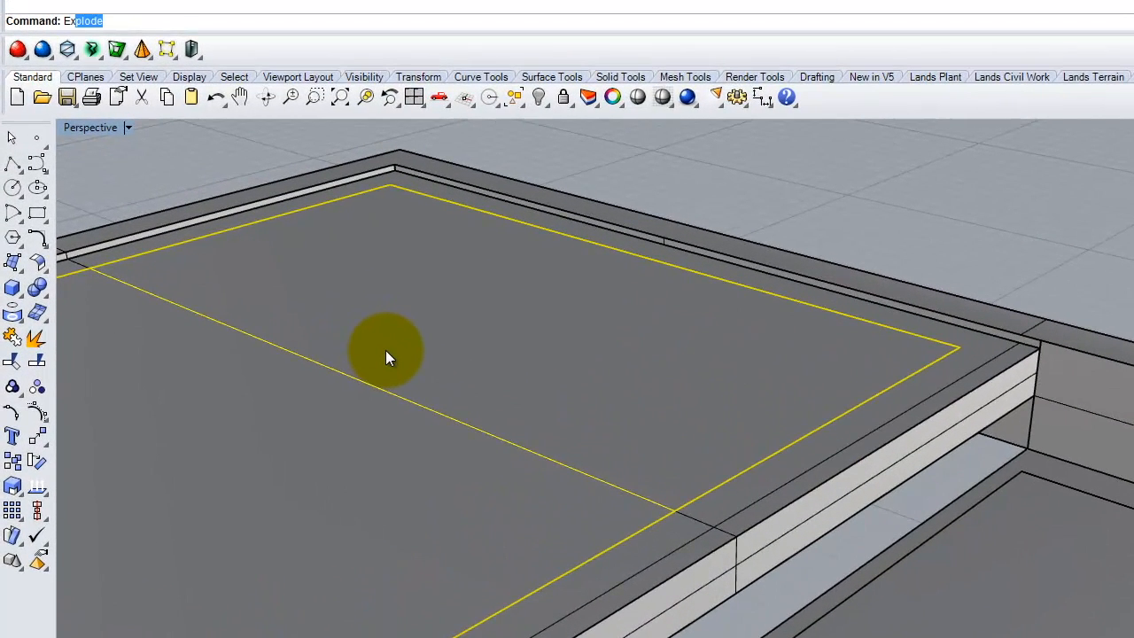
{"action": "type", "text": "xtrudeSrf"}
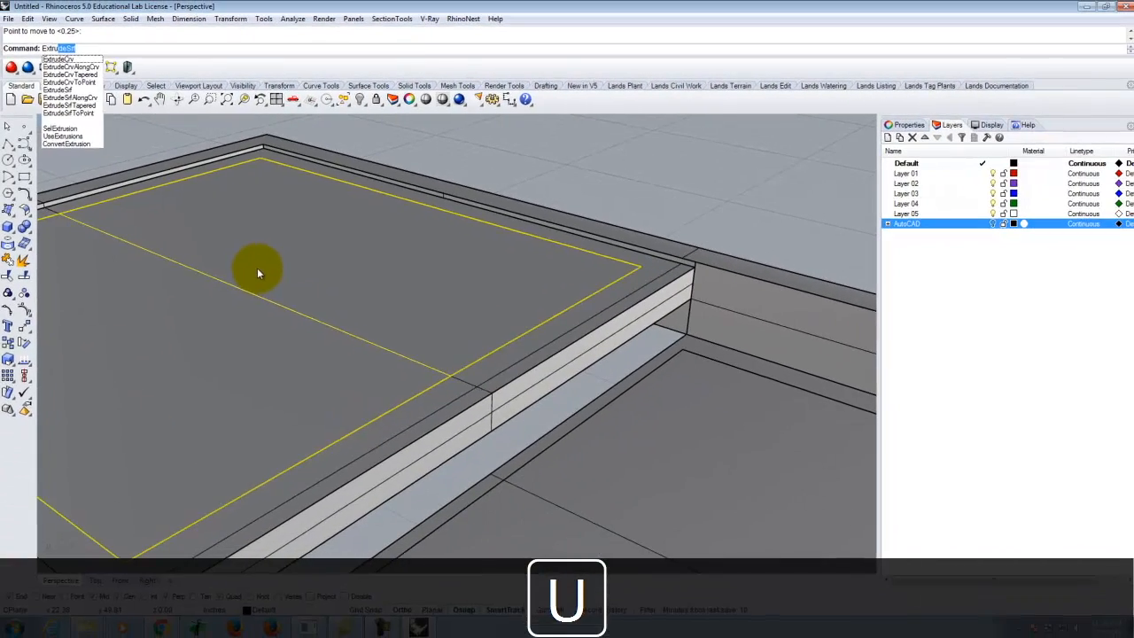
{"action": "key", "text": "Return"}
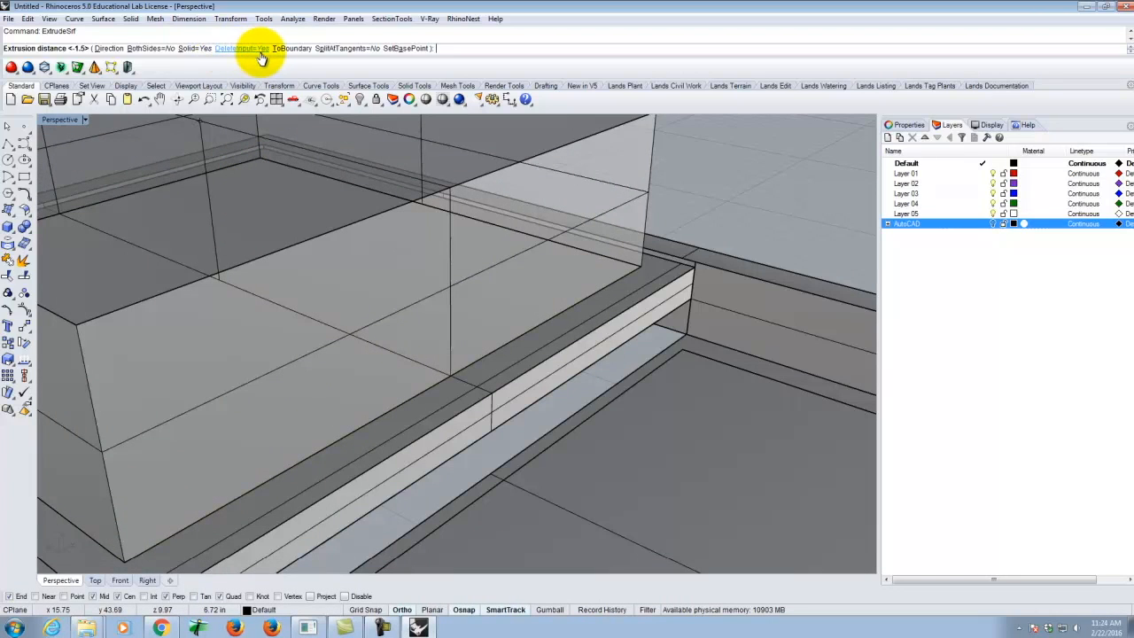
{"action": "type", "text": "-"}
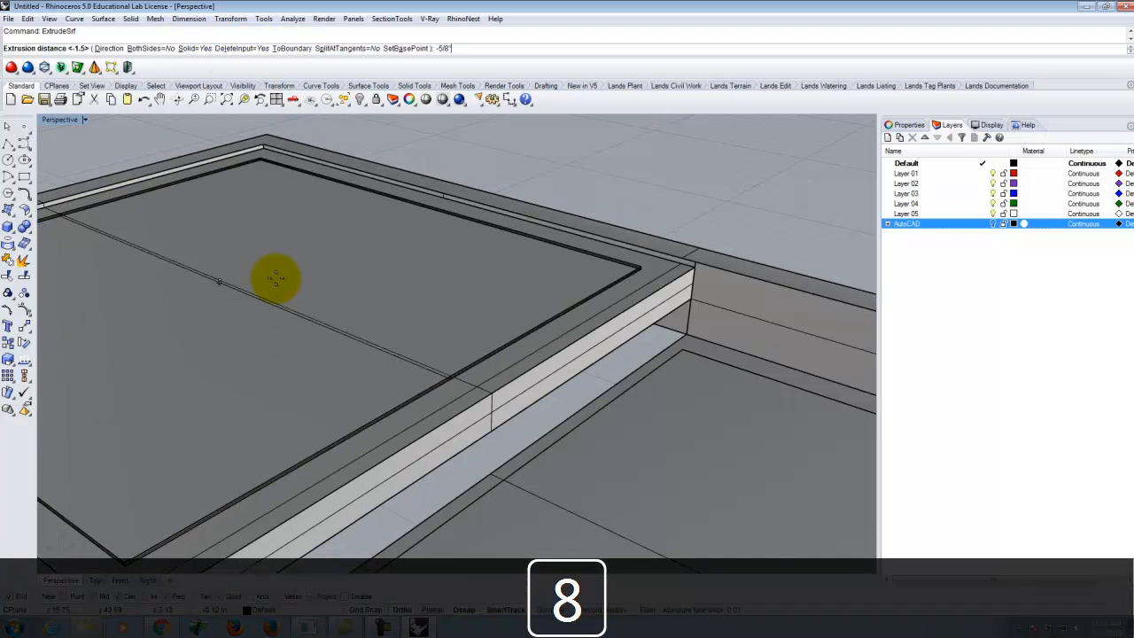
{"action": "type", "text": "5/8"}
{"action": "key", "text": "Return"}
Try the Wireframe display mode to inspect the selected upper glass solid inside the sash, and return the Perspective viewport to Shaded.
{"action": "right_click_drag", "start_coordinate": [218, 288], "coordinate": [323, 283]}
{"action": "left_click", "coordinate": [357, 341]}
{"action": "right_click_drag", "start_coordinate": [349, 413], "coordinate": [458, 381]}
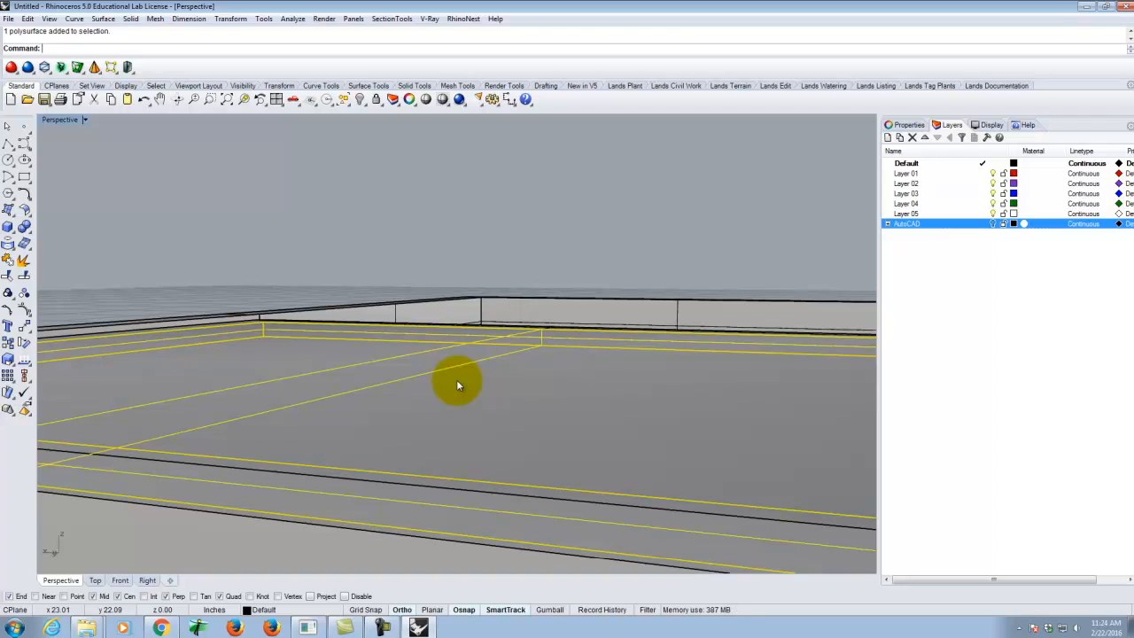
{"action": "right_click_drag", "start_coordinate": [311, 354], "coordinate": [280, 397]}
{"action": "scroll", "coordinate": [315, 269], "scroll_direction": "up", "scroll_amount": 2}
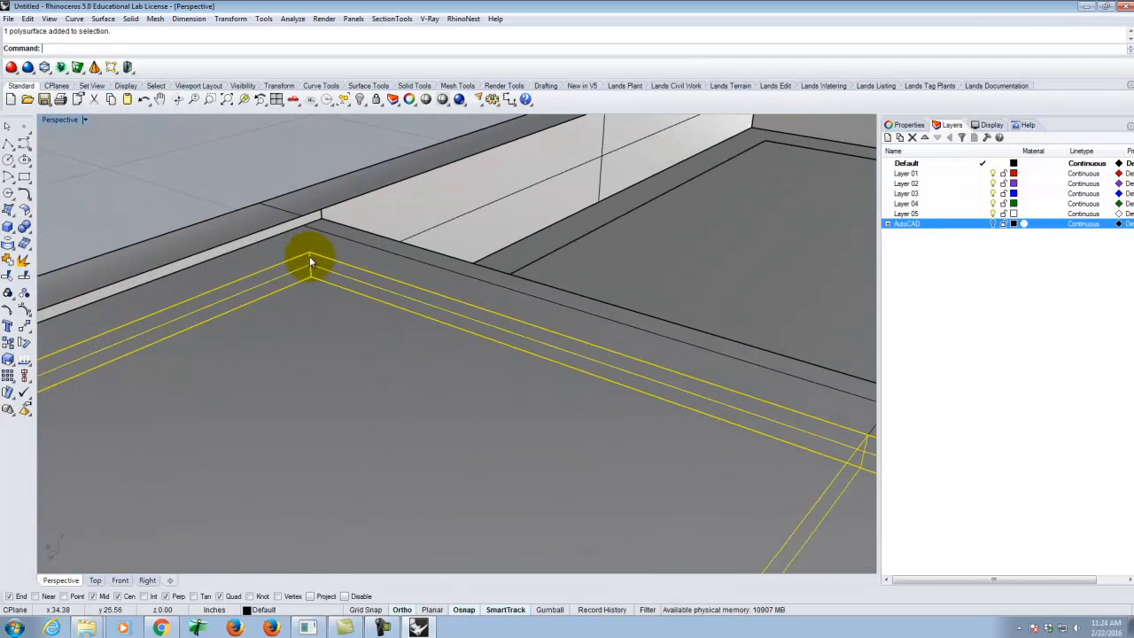
{"action": "left_click", "coordinate": [84, 121]}
{"action": "left_click", "coordinate": [73, 155]}
{"action": "mouse_move", "coordinate": [286, 215]}
{"action": "right_mouse_down"}
{"action": "mouse_move", "coordinate": [405, 203]}
{"action": "mouse_move", "coordinate": [304, 194]}
{"action": "mouse_move", "coordinate": [306, 211]}
{"action": "right_mouse_up"}
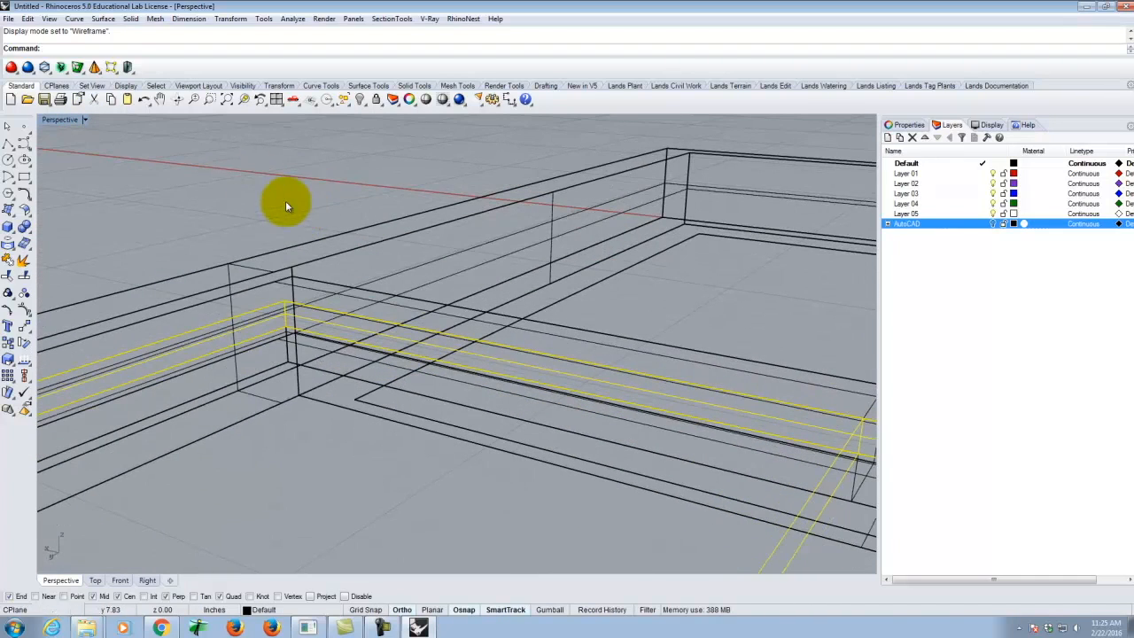
{"action": "left_click", "coordinate": [88, 129]}
{"action": "left_click", "coordinate": [84, 120]}
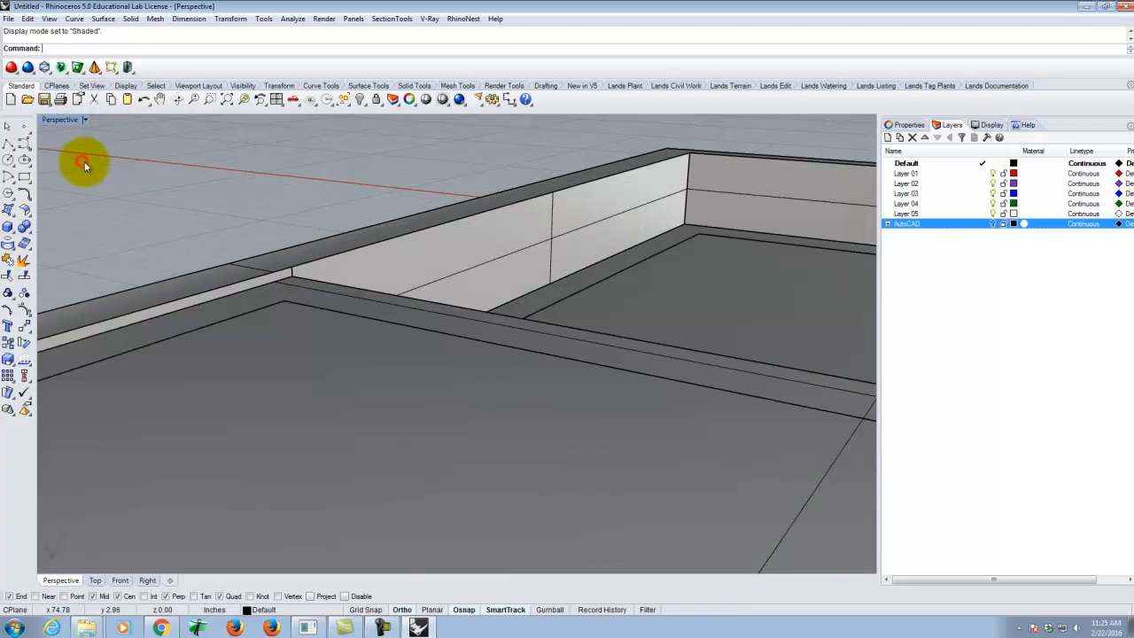
{"action": "left_click", "coordinate": [82, 162]}
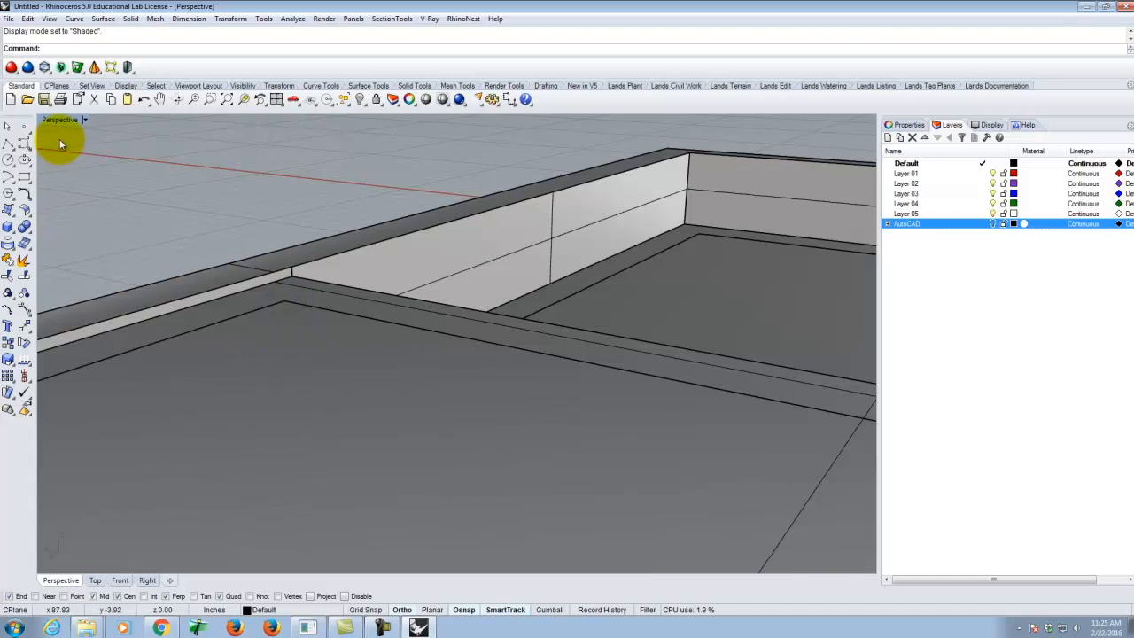
Set the Perspective viewport to Ghosted and move the upper glass solid from its corner edge's midpoint to the sash's inner corner edge.
{"action": "left_click", "coordinate": [85, 121]}
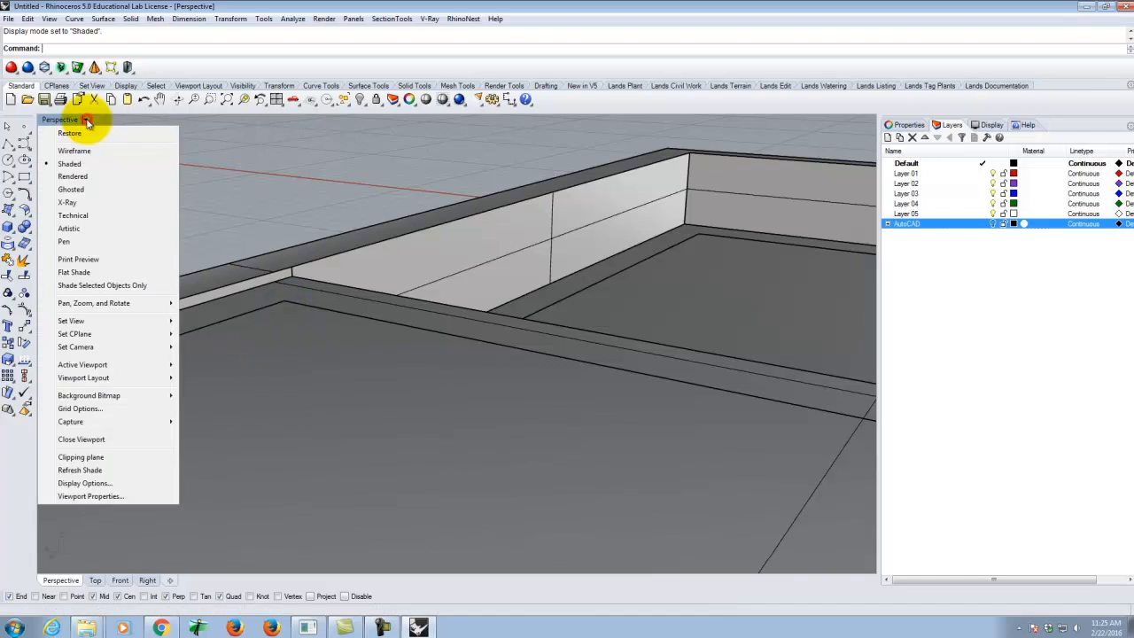
{"action": "left_click", "coordinate": [80, 191]}
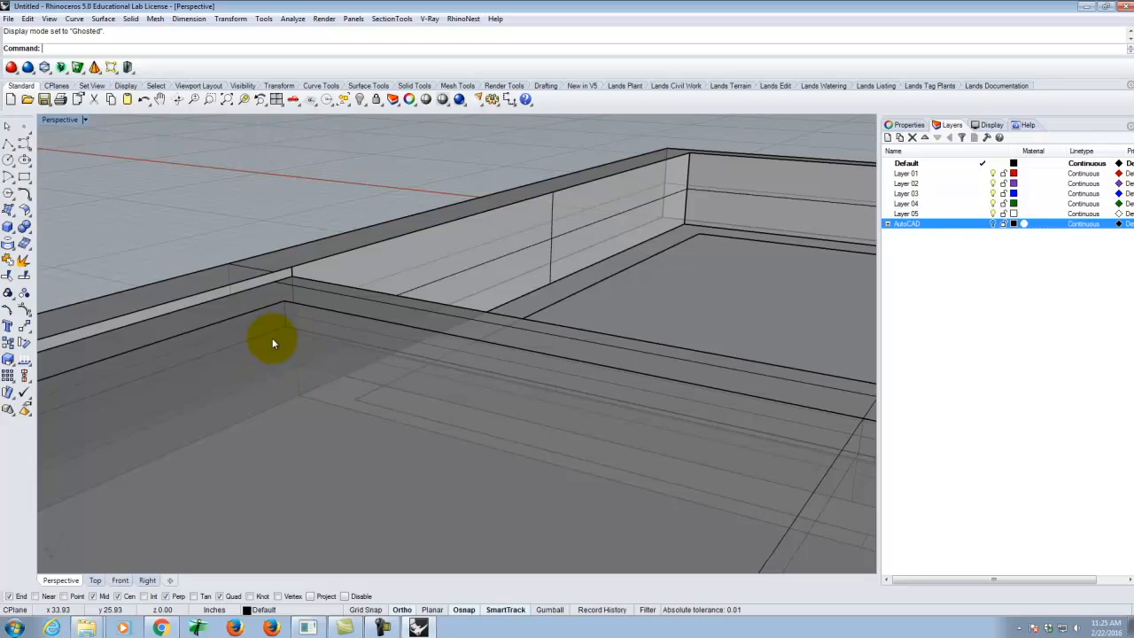
{"action": "left_click", "coordinate": [304, 417]}
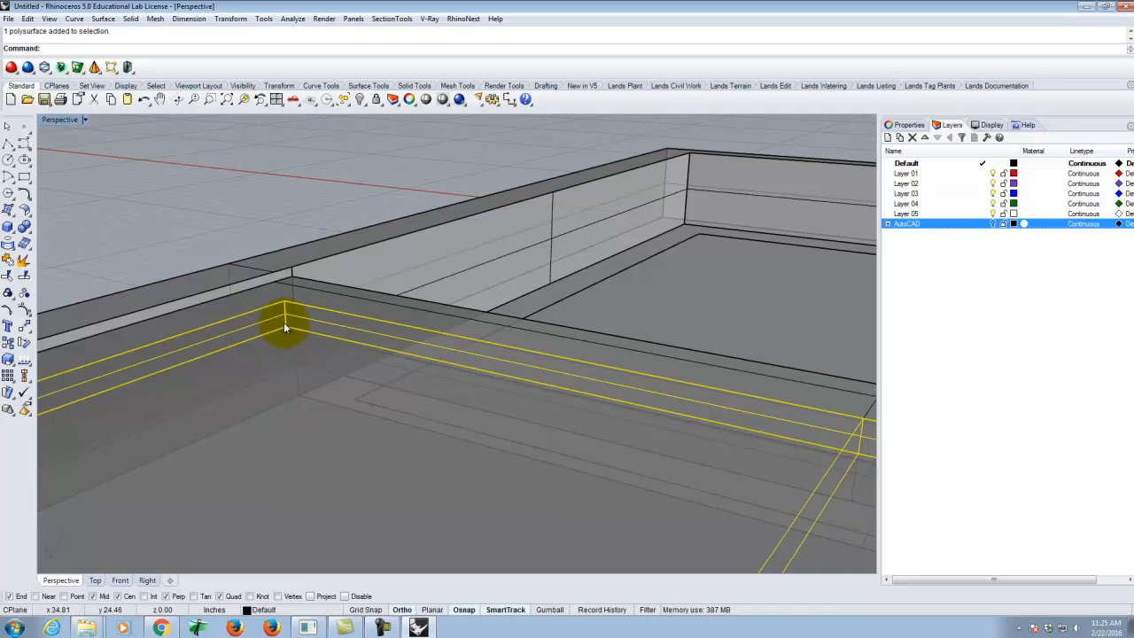
{"action": "type", "text": "Mov"}
{"action": "key", "text": "Return"}
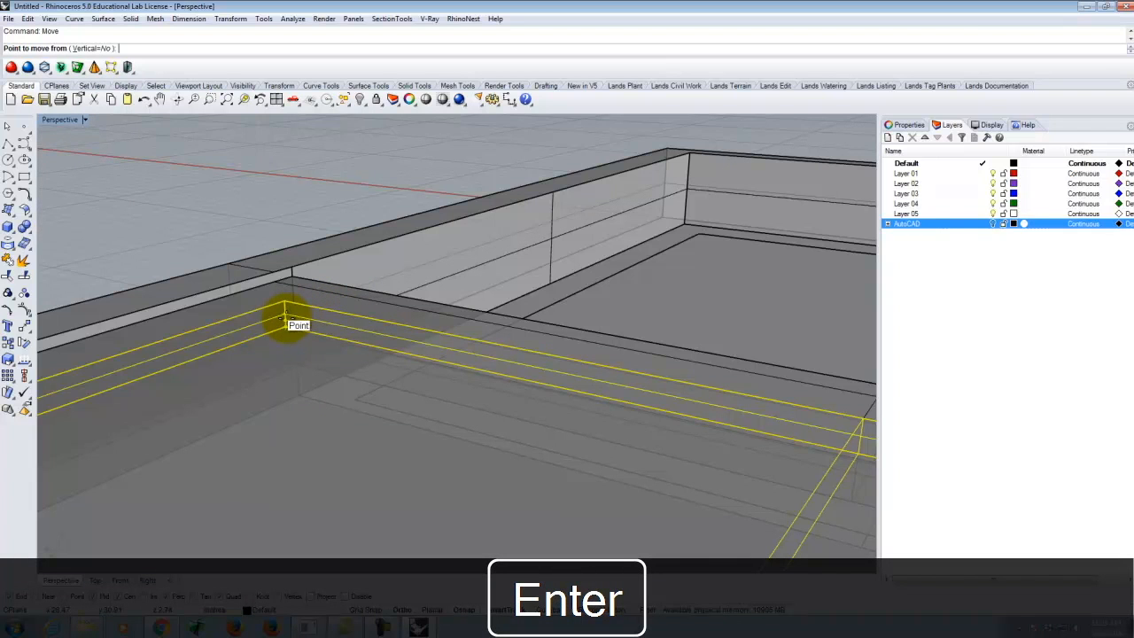
{"action": "left_click", "coordinate": [286, 312]}
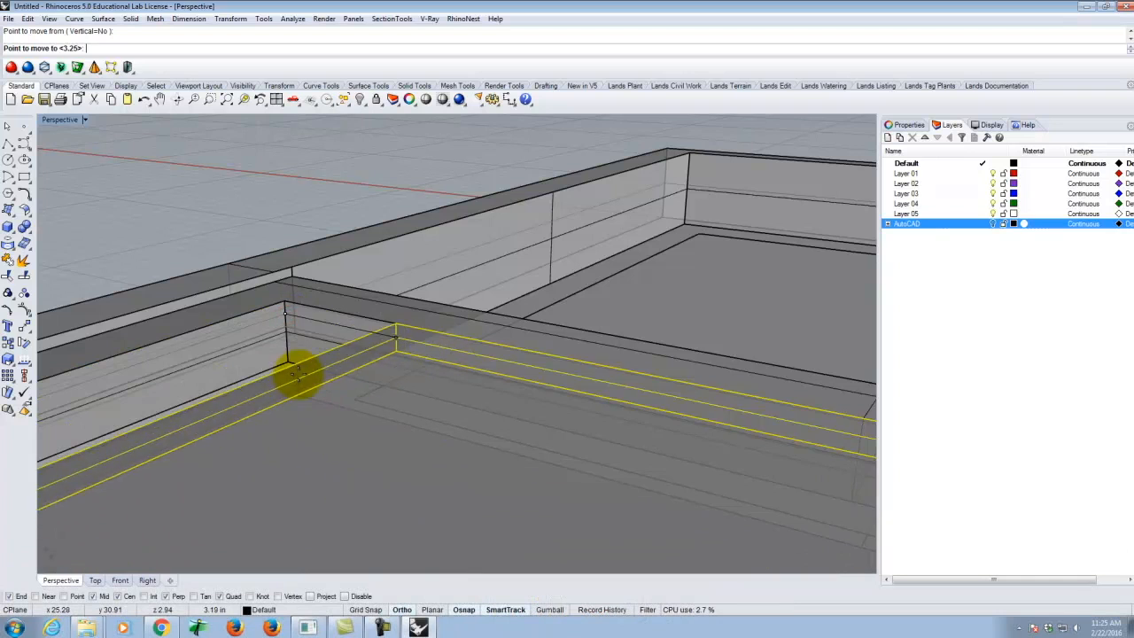
{"action": "left_click", "coordinate": [301, 179]}
Examine the gap between the lower sash surface and the upper sash from above and below the window.
{"action": "right_click_drag", "start_coordinate": [556, 407], "coordinate": [516, 385]}
{"action": "scroll", "coordinate": [490, 316], "scroll_direction": "down", "scroll_amount": 5}
{"action": "right_click_drag", "start_coordinate": [614, 345], "coordinate": [502, 463]}
{"action": "scroll", "coordinate": [367, 437], "scroll_direction": "up", "scroll_amount": 4}
{"action": "right_click_drag", "start_coordinate": [429, 440], "coordinate": [484, 408]}
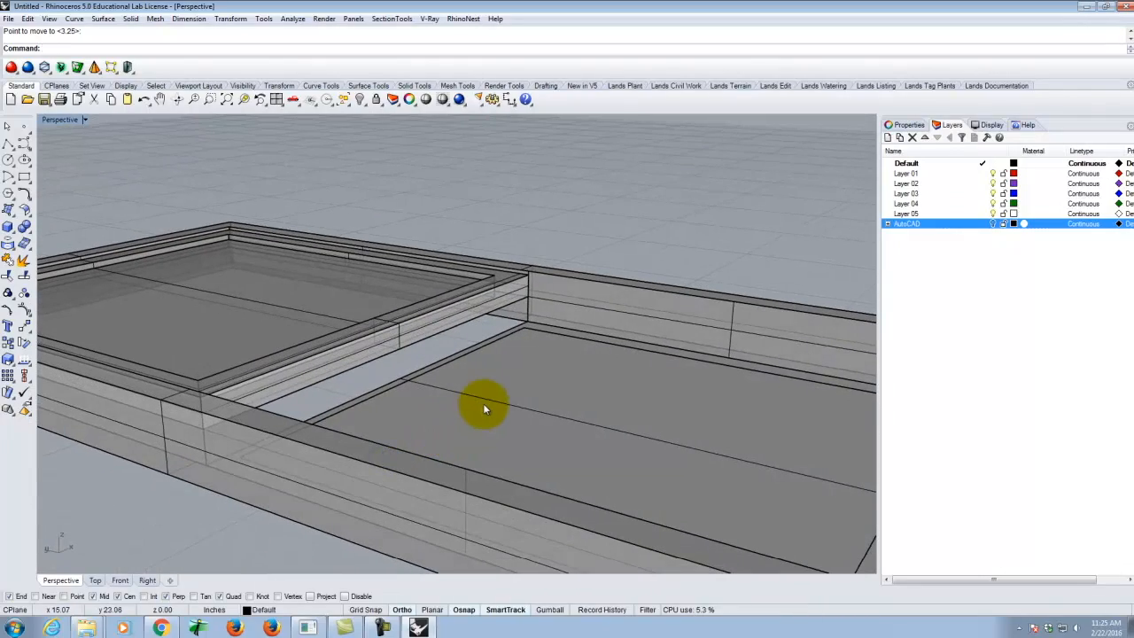
{"action": "scroll", "coordinate": [385, 400], "scroll_direction": "down", "scroll_amount": 4}
{"action": "scroll", "coordinate": [535, 381], "scroll_direction": "up", "scroll_amount": 4}
{"action": "right_click_drag", "start_coordinate": [460, 382], "coordinate": [452, 444]}
{"action": "scroll", "coordinate": [482, 297], "scroll_direction": "up", "scroll_amount": 2}
{"action": "left_click", "coordinate": [475, 261]}
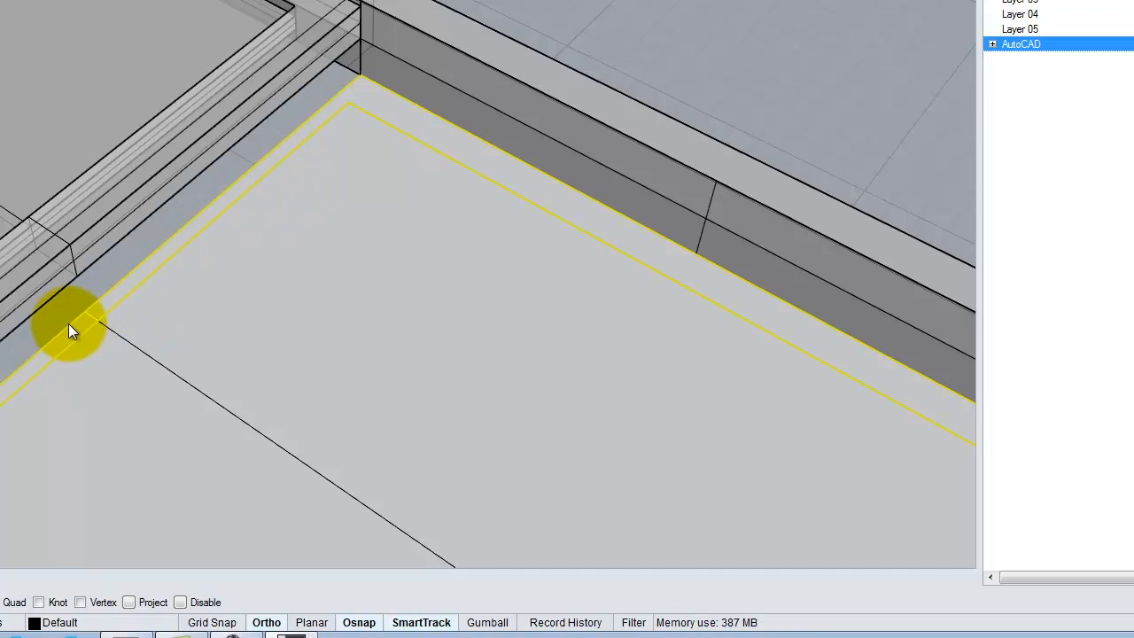
{"action": "right_click_drag", "start_coordinate": [57, 329], "coordinate": [185, 225]}
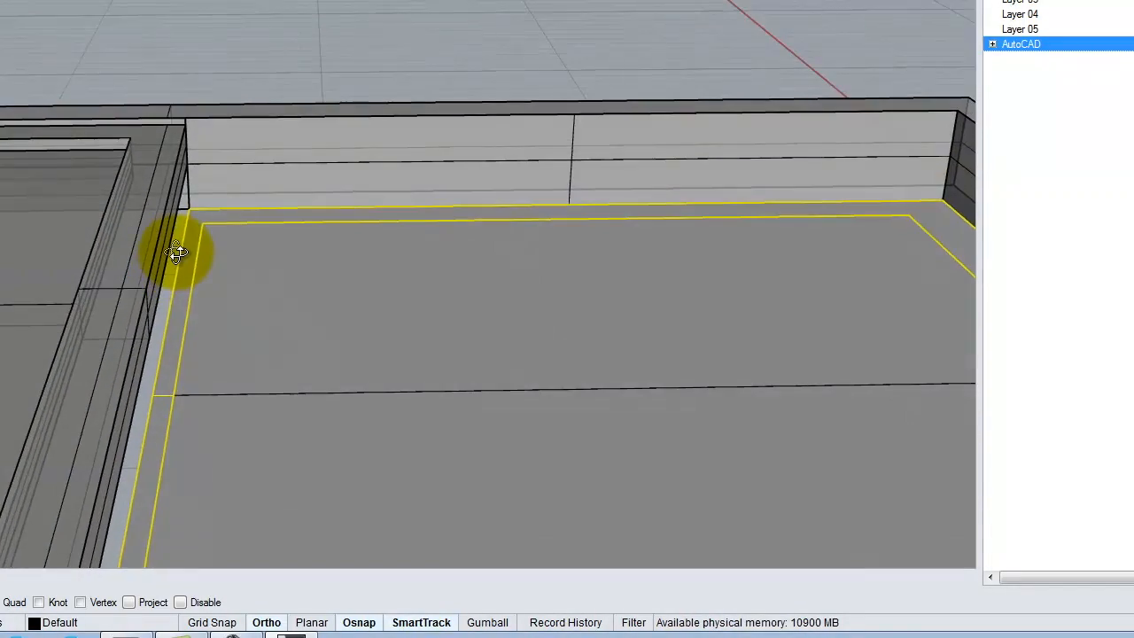
{"action": "right_click_drag", "start_coordinate": [238, 264], "coordinate": [332, 214]}
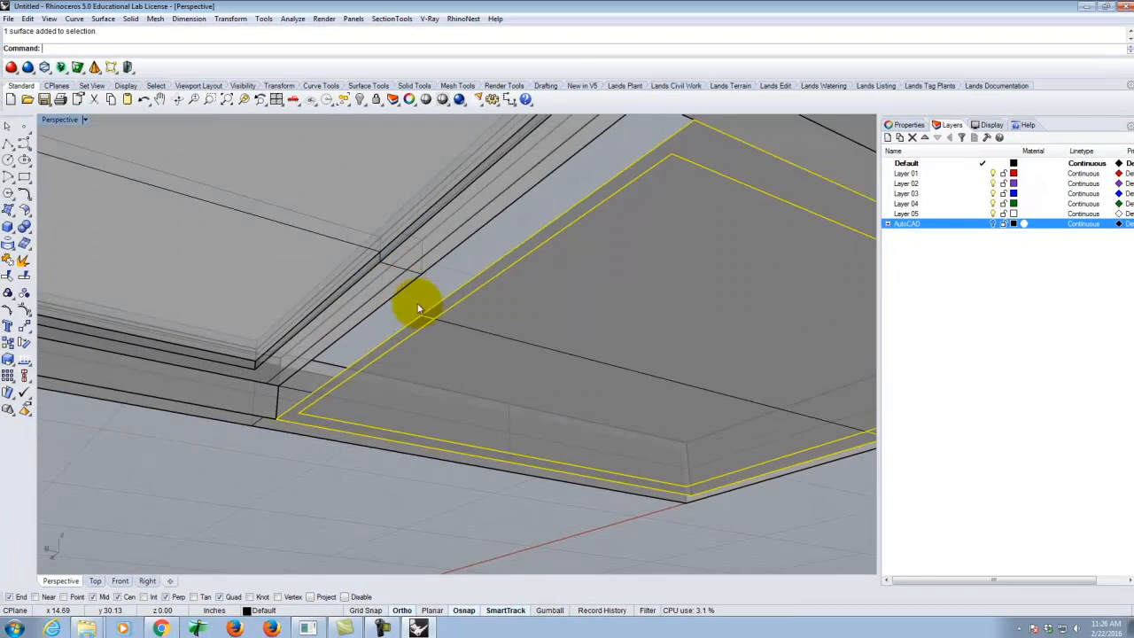
{"action": "right_click_drag", "start_coordinate": [435, 252], "coordinate": [344, 266]}
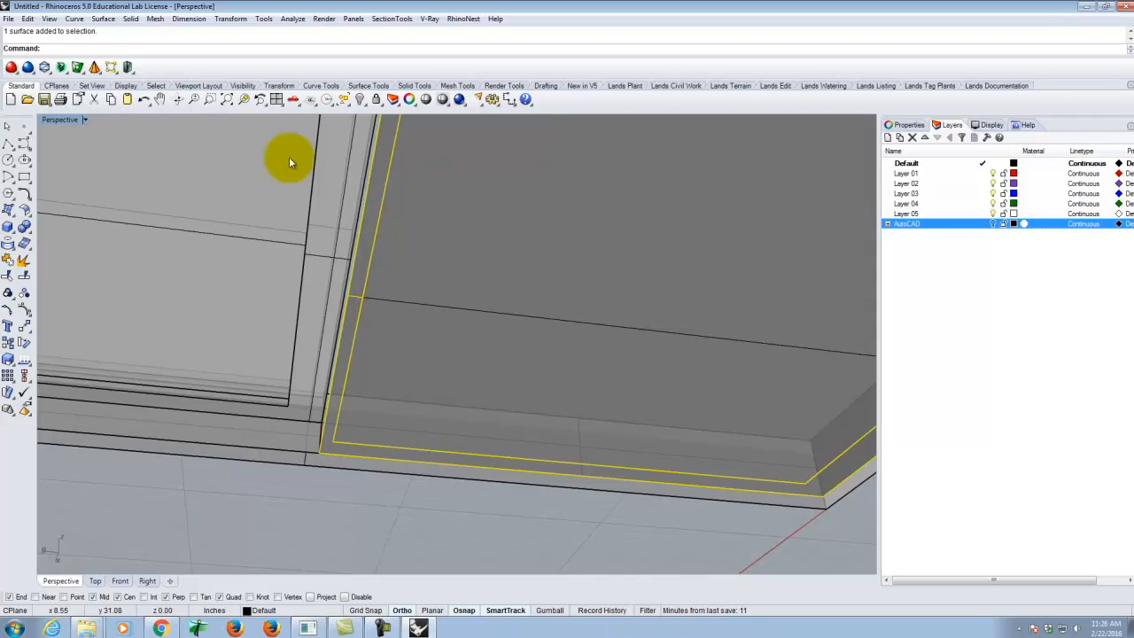
Try to turn on control points for the lower sash surface.
{"action": "left_click", "coordinate": [8, 310]}
{"action": "right_click_drag", "start_coordinate": [311, 458], "coordinate": [555, 290]}
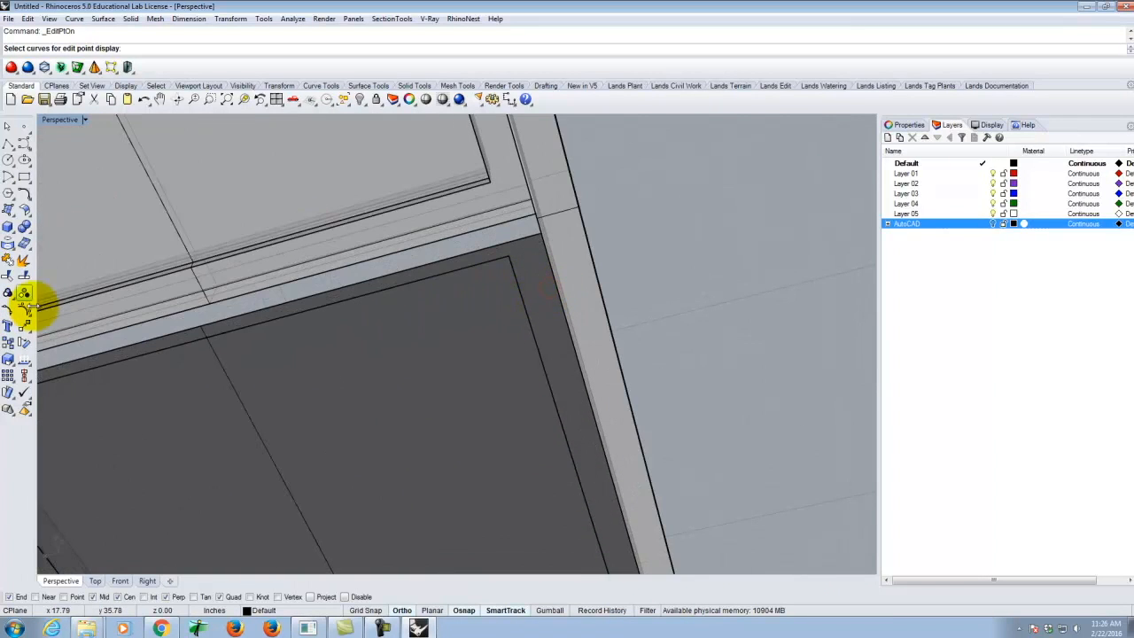
{"action": "left_click", "coordinate": [24, 310]}
{"action": "left_click", "coordinate": [537, 271]}
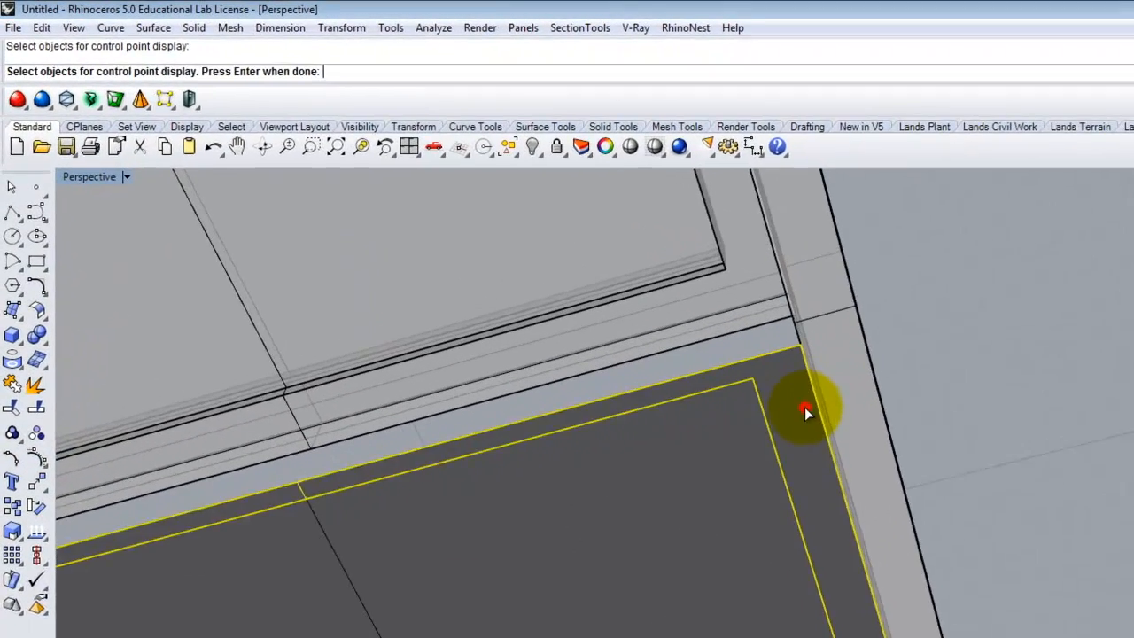
{"action": "key", "text": "Return"}
{"action": "right_click_drag", "start_coordinate": [721, 464], "coordinate": [983, 611]}
{"action": "left_click", "coordinate": [921, 577]}
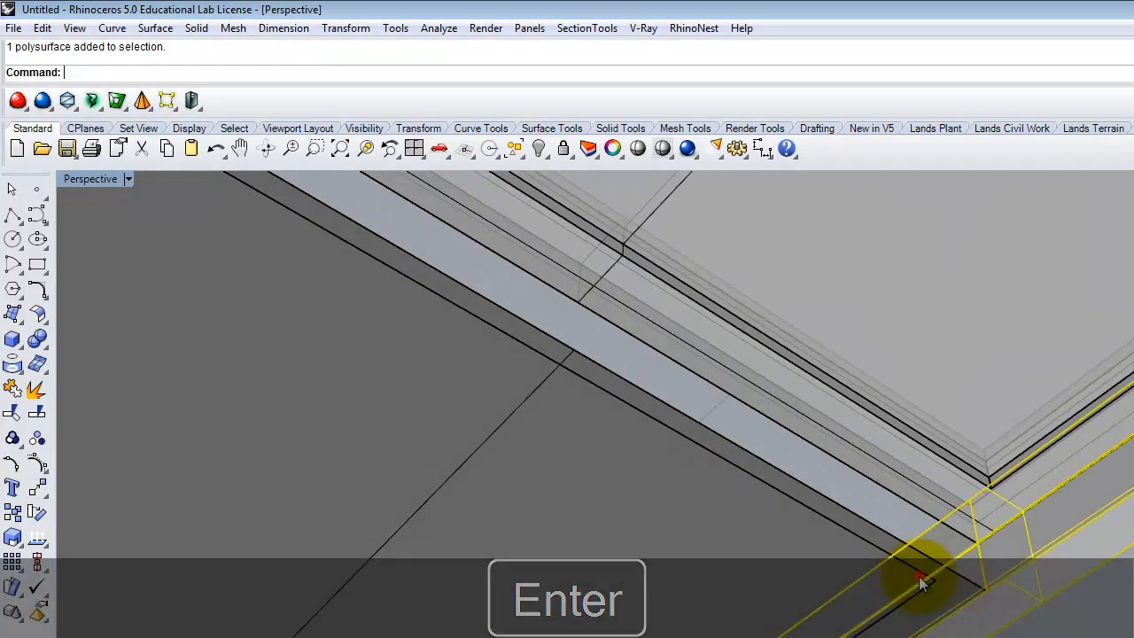
{"action": "key", "text": "Escape"}
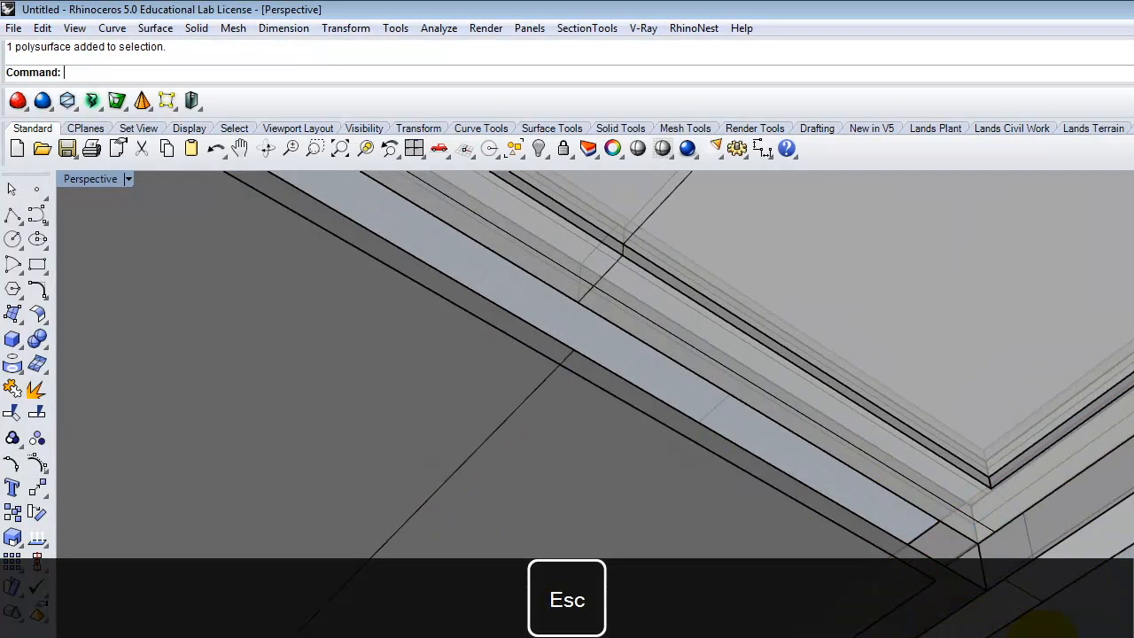
Try untrimming the lower sash surface's outer edge beside the gap, and undo the untrim.
{"action": "type", "text": "Untrim"}
{"action": "key", "text": "Return"}
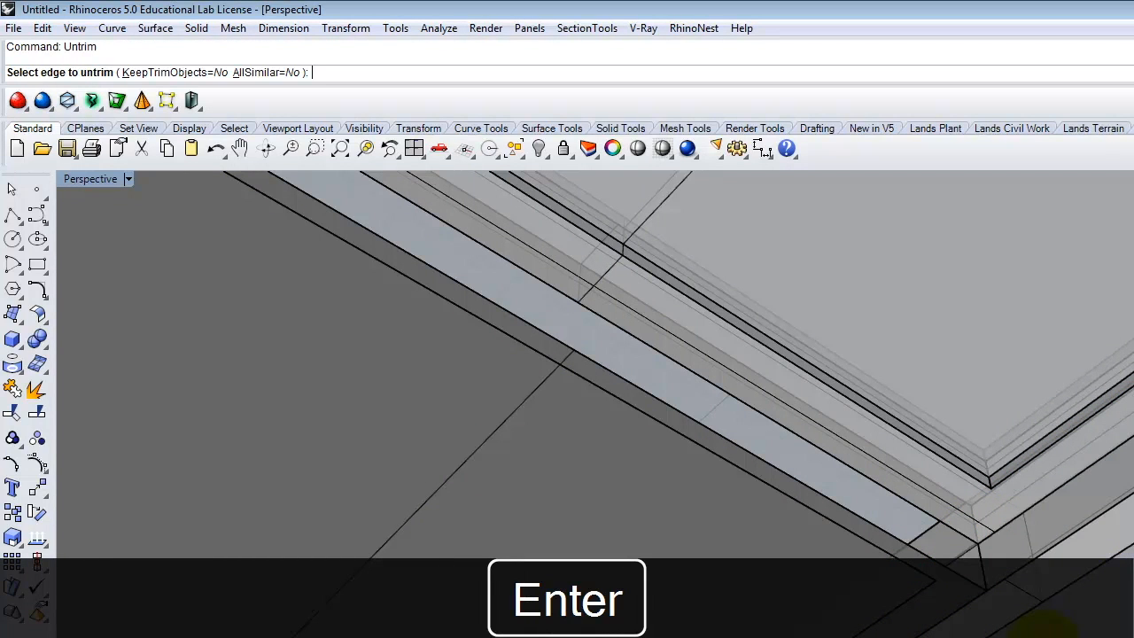
{"action": "left_click", "coordinate": [890, 533]}
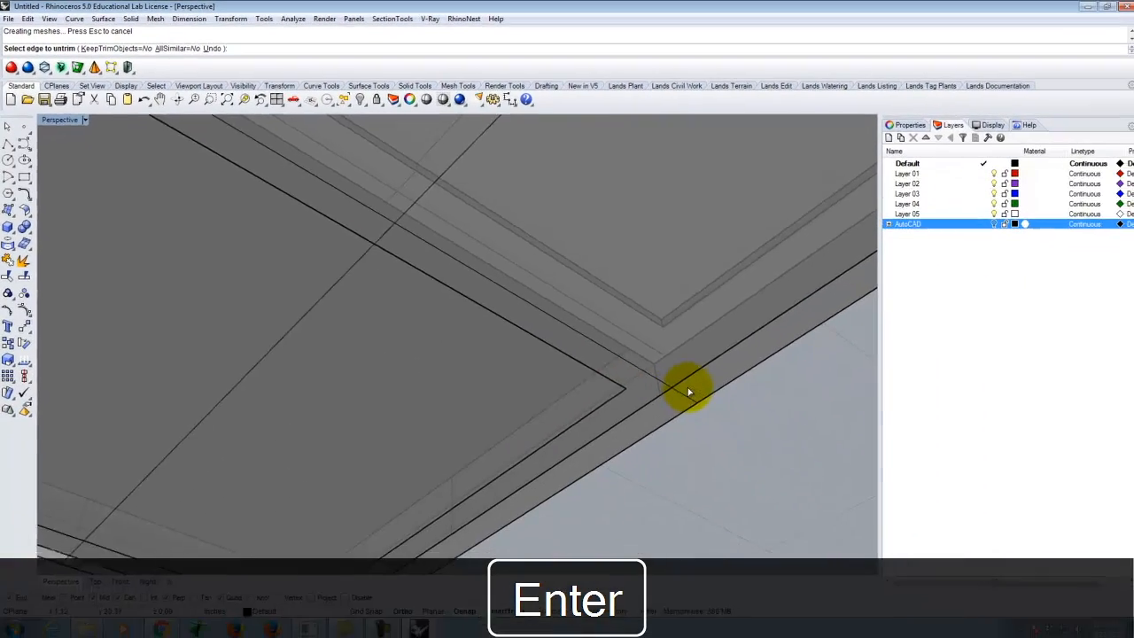
{"action": "scroll", "coordinate": [1038, 567], "scroll_direction": "down", "scroll_amount": 6}
{"action": "right_click_drag", "start_coordinate": [1041, 559], "coordinate": [1065, 604]}
{"action": "key", "text": "ctrl+z"}
{"action": "scroll", "coordinate": [570, 410], "scroll_direction": "down", "scroll_amount": 5}
{"action": "right_click_drag", "start_coordinate": [569, 410], "coordinate": [535, 442]}
{"action": "scroll", "coordinate": [514, 222], "scroll_direction": "up", "scroll_amount": 8}
{"action": "right_click_drag", "start_coordinate": [527, 509], "coordinate": [518, 436]}
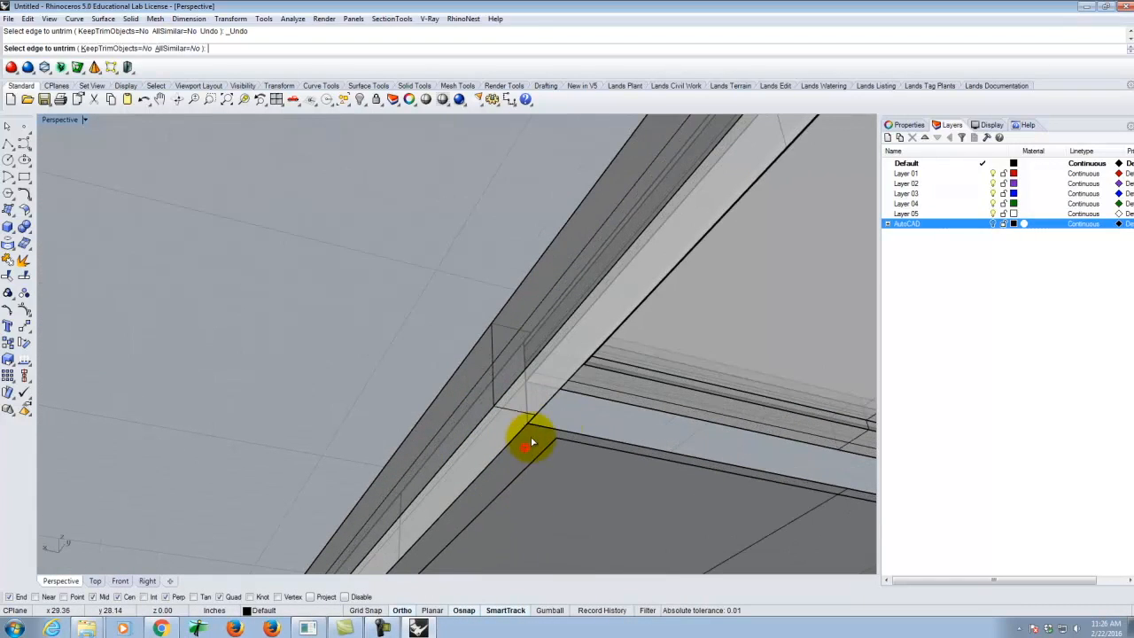
{"action": "scroll", "coordinate": [385, 391], "scroll_direction": "down", "scroll_amount": 5}
{"action": "key", "text": "Escape"}
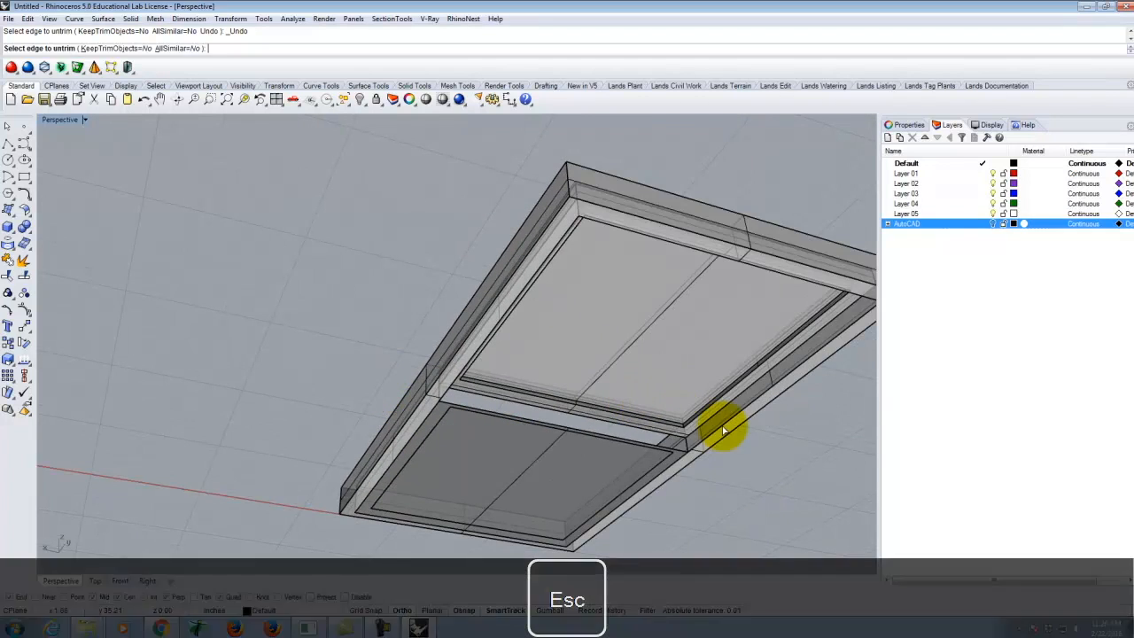
{"action": "scroll", "coordinate": [322, 434], "scroll_direction": "up", "scroll_amount": 4}
{"action": "right_click_drag", "start_coordinate": [323, 432], "coordinate": [352, 345]}
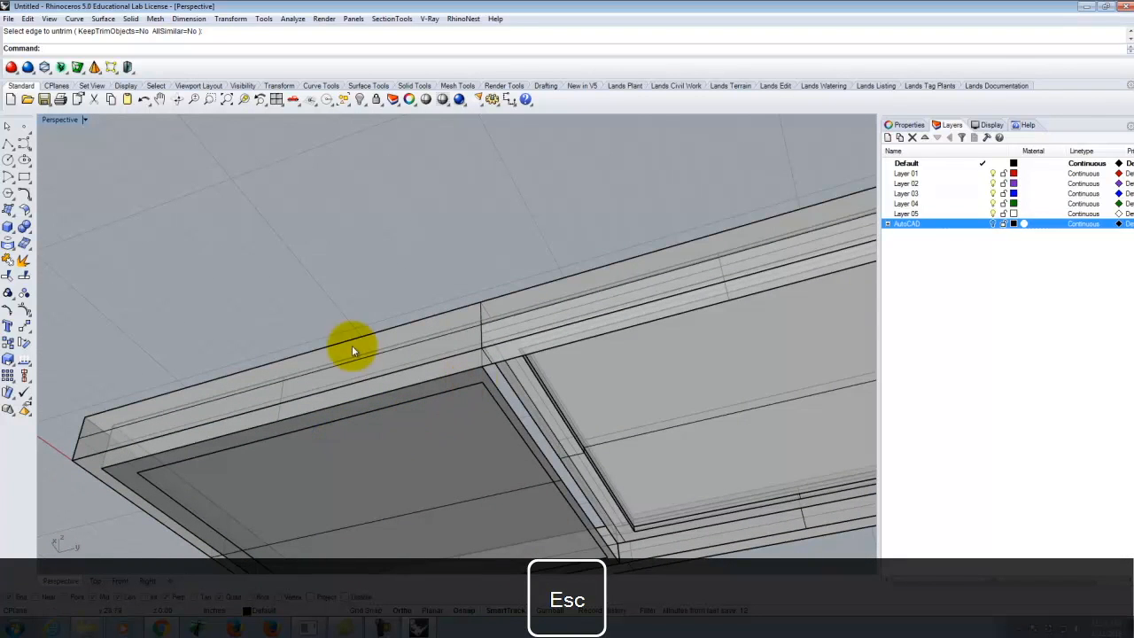
{"action": "left_click", "coordinate": [8, 211]}
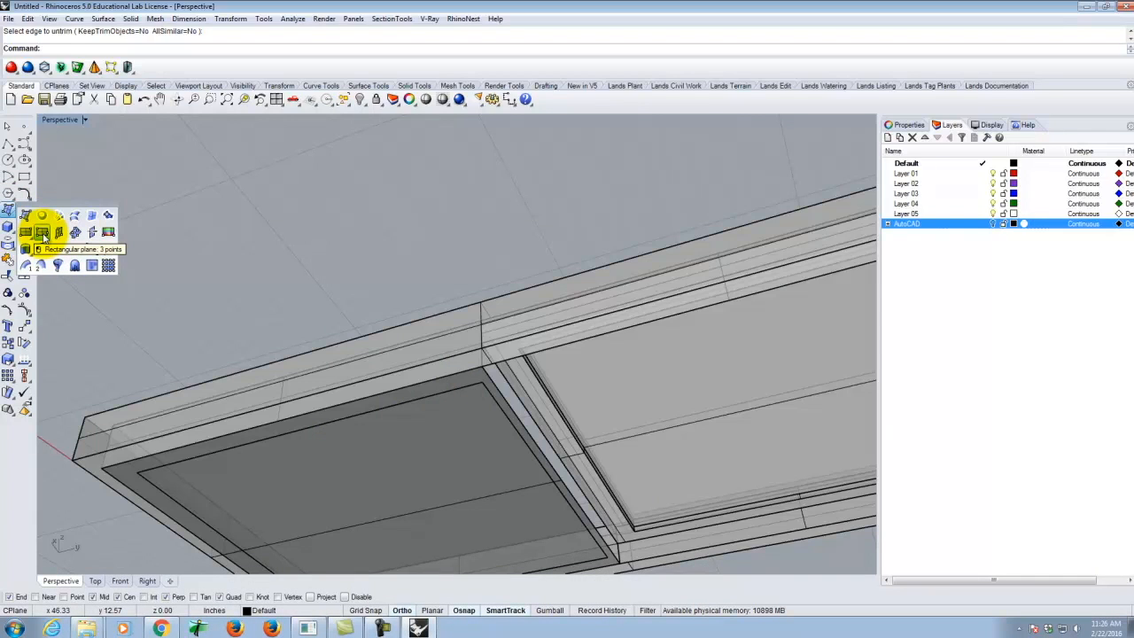
{"action": "left_click", "coordinate": [46, 233]}
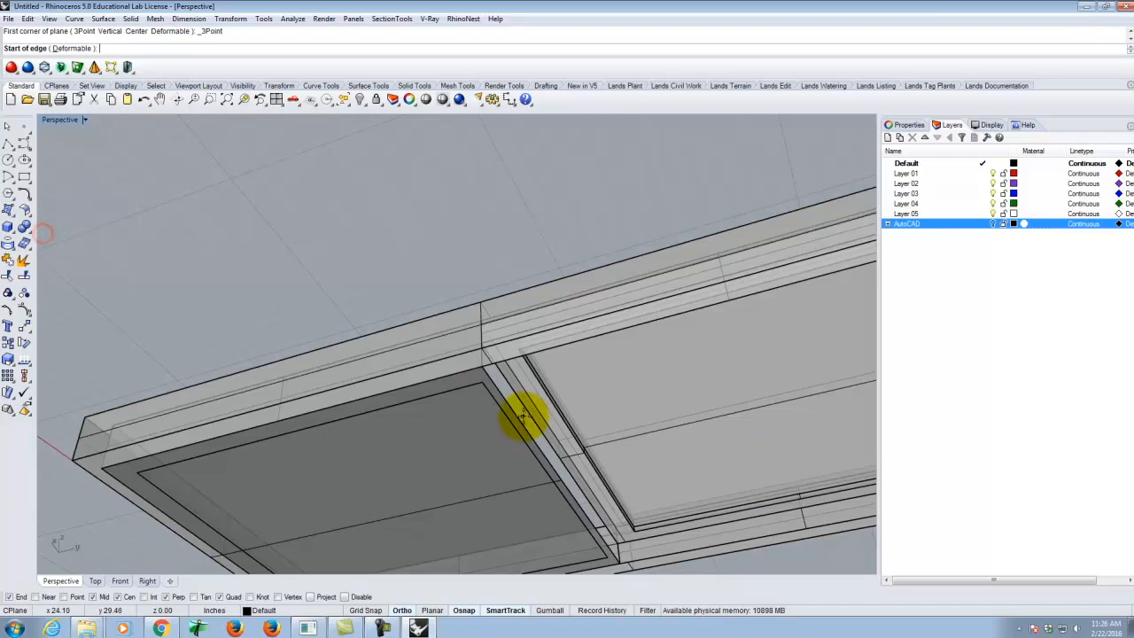
{"action": "left_click", "coordinate": [481, 366]}
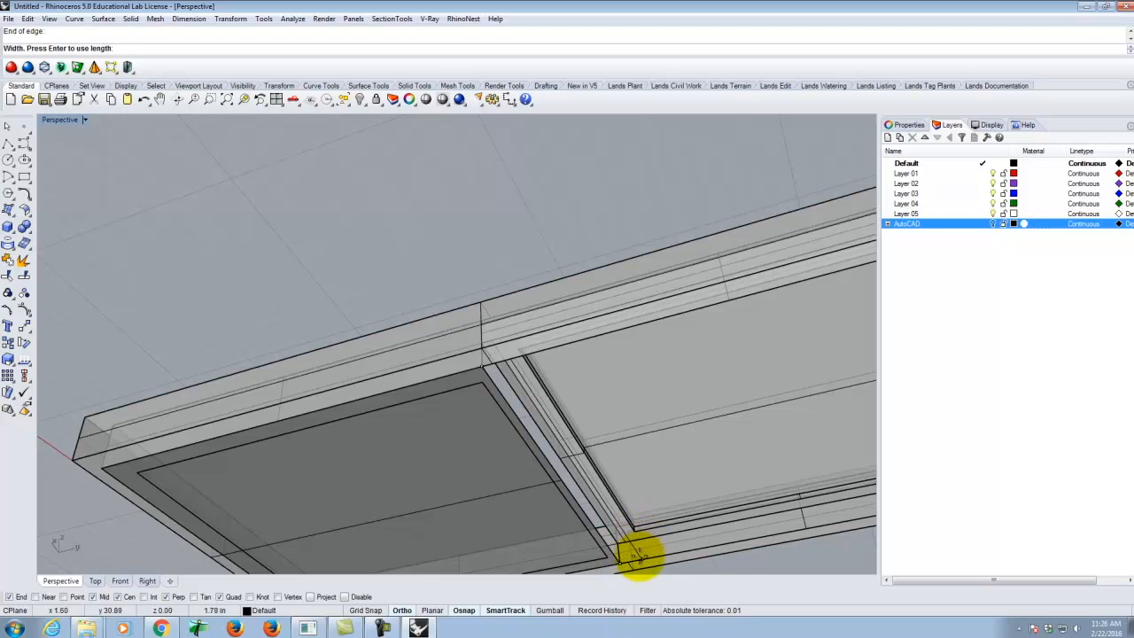
{"action": "right_click_drag", "start_coordinate": [678, 556], "coordinate": [644, 435]}
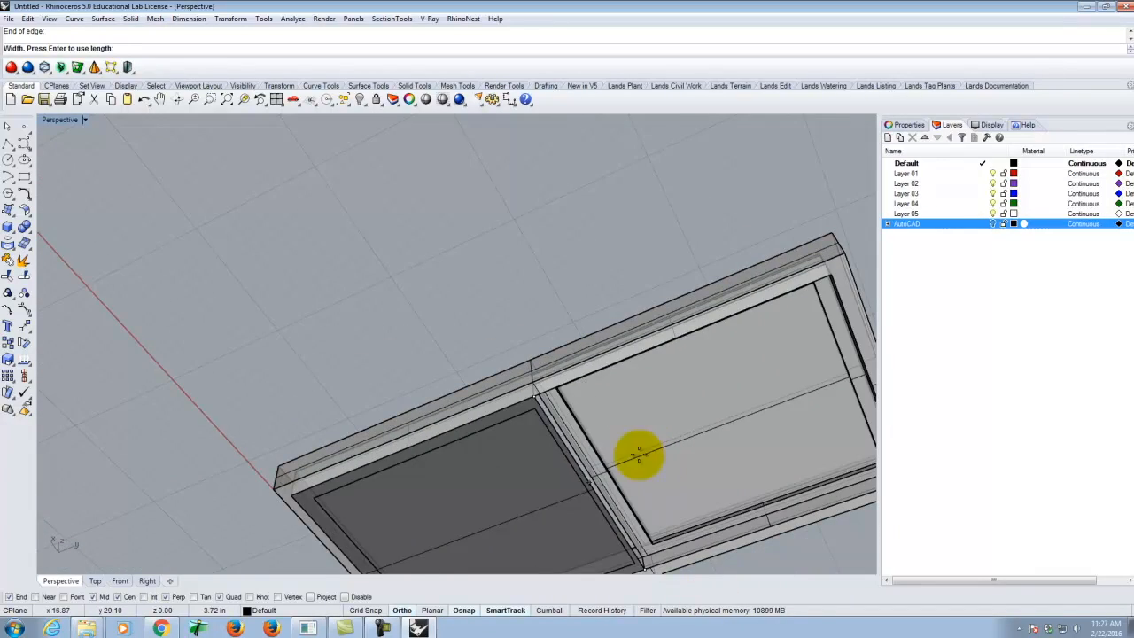
{"action": "scroll", "coordinate": [636, 434], "scroll_direction": "down", "scroll_amount": 5}
{"action": "scroll", "coordinate": [650, 488], "scroll_direction": "up", "scroll_amount": 8}
{"action": "key", "text": "Escape"}
{"action": "scroll", "coordinate": [649, 488], "scroll_direction": "up", "scroll_amount": 2}
{"action": "key", "text": "Escape"}
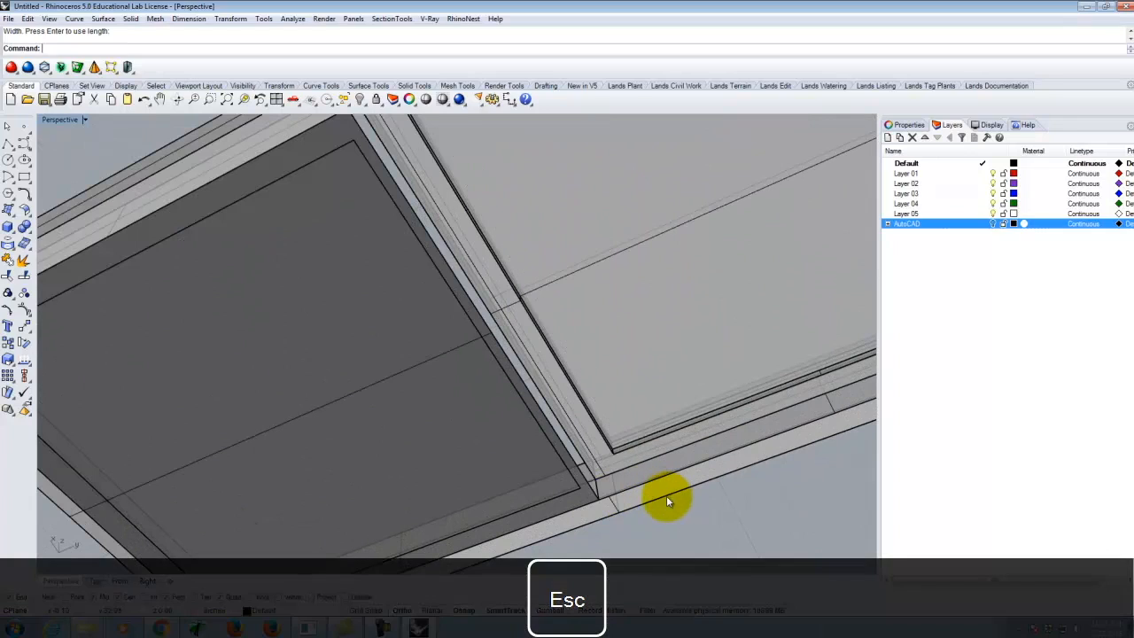
Move the lower sash surface from its corner endpoint to the midpoint of the upper sash's vertical corner edge.
{"action": "right_click_drag", "start_coordinate": [533, 350], "coordinate": [393, 246]}
{"action": "left_click", "coordinate": [424, 244]}
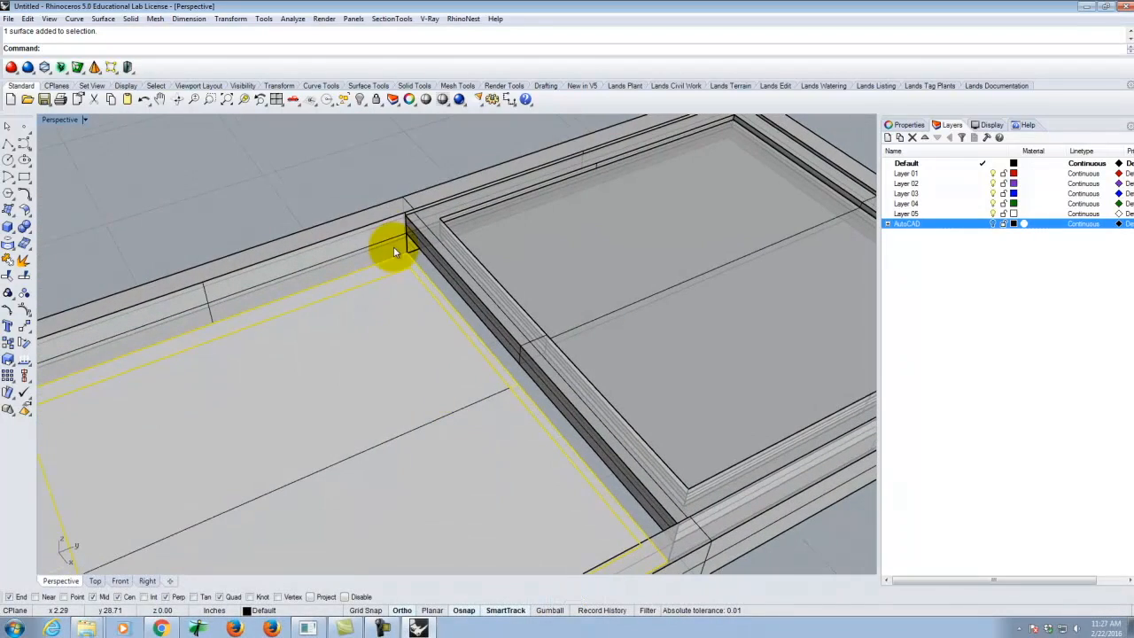
{"action": "scroll", "coordinate": [413, 242], "scroll_direction": "up", "scroll_amount": 4}
{"action": "type", "text": "m"}
{"action": "key", "text": "Return"}
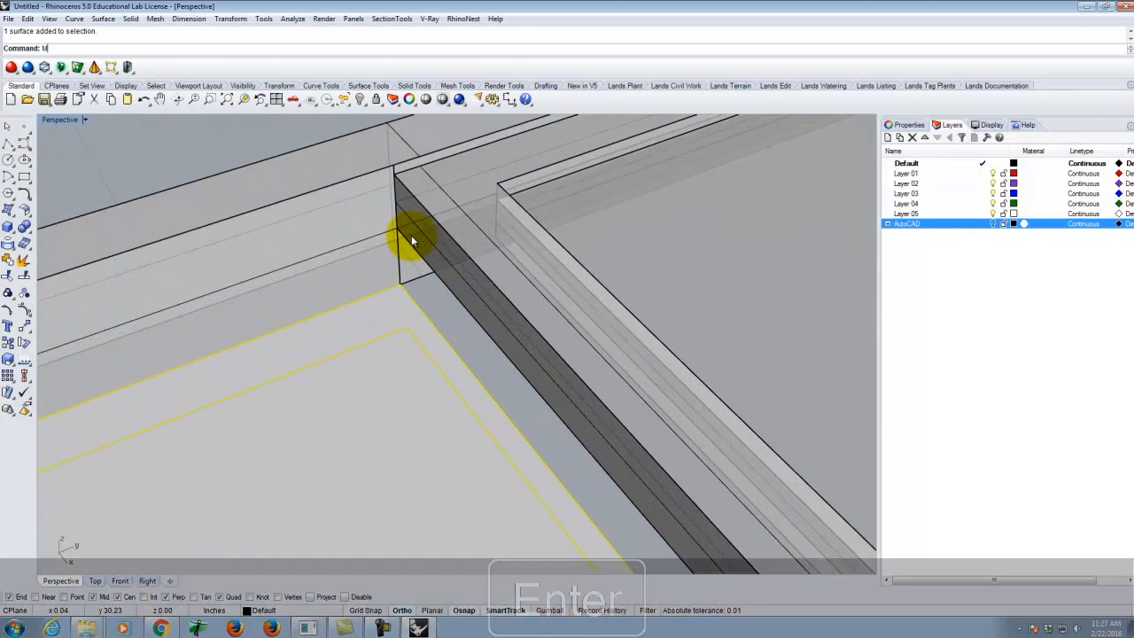
{"action": "left_click", "coordinate": [400, 282]}
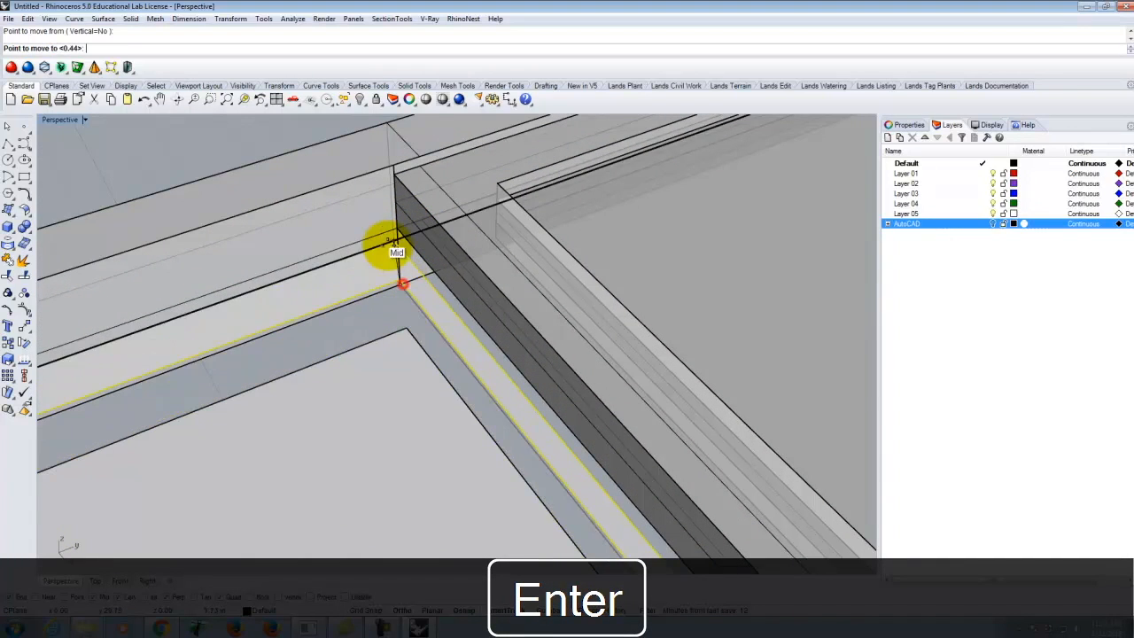
{"action": "right_click_drag", "start_coordinate": [499, 304], "coordinate": [510, 462]}
{"action": "key", "text": "Escape"}
{"action": "key", "text": "Escape"}
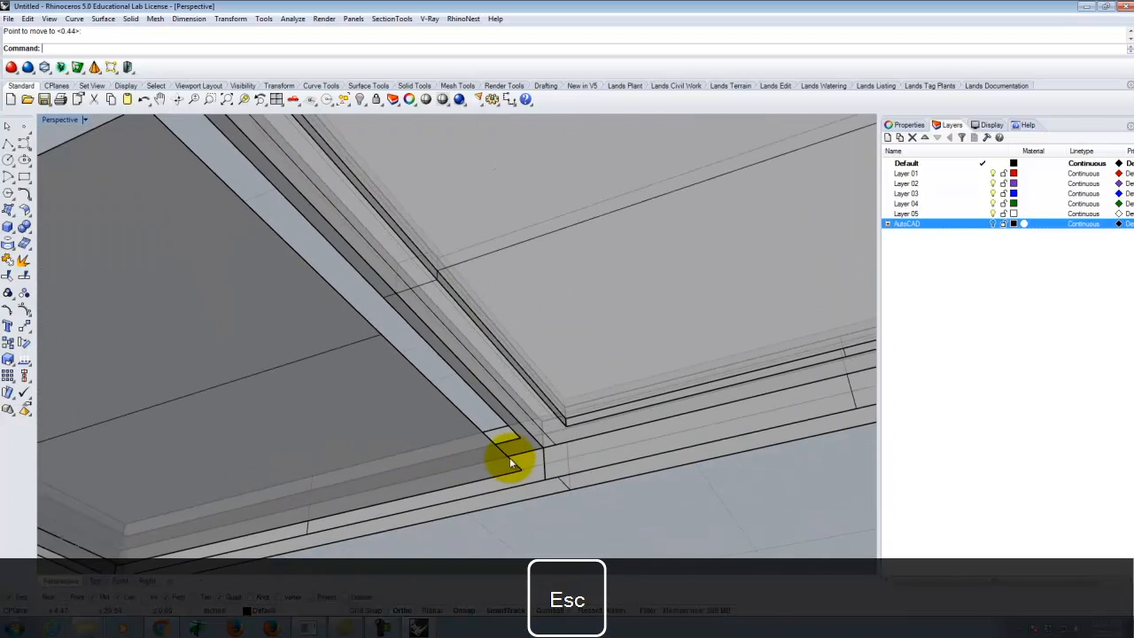
Create a three-point rectangular plane bridging the gap between the lower sash surface's inner edge and the upper sash.
{"action": "right_click_drag", "start_coordinate": [387, 361], "coordinate": [9, 164]}
{"action": "left_click", "coordinate": [10, 215]}
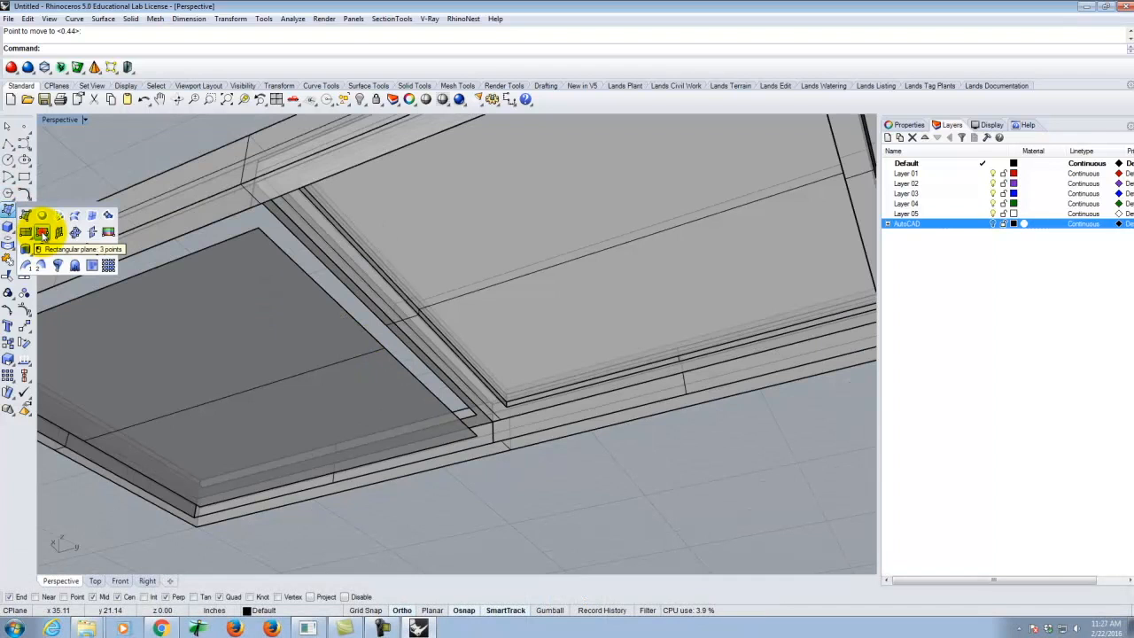
{"action": "left_click", "coordinate": [42, 233]}
{"action": "mouse_move", "coordinate": [304, 240]}
{"action": "right_mouse_down"}
{"action": "mouse_move", "coordinate": [316, 228]}
{"action": "mouse_move", "coordinate": [228, 182]}
{"action": "mouse_move", "coordinate": [205, 186]}
{"action": "mouse_move", "coordinate": [132, 329]}
{"action": "right_mouse_up"}
{"action": "left_click", "coordinate": [127, 343]}
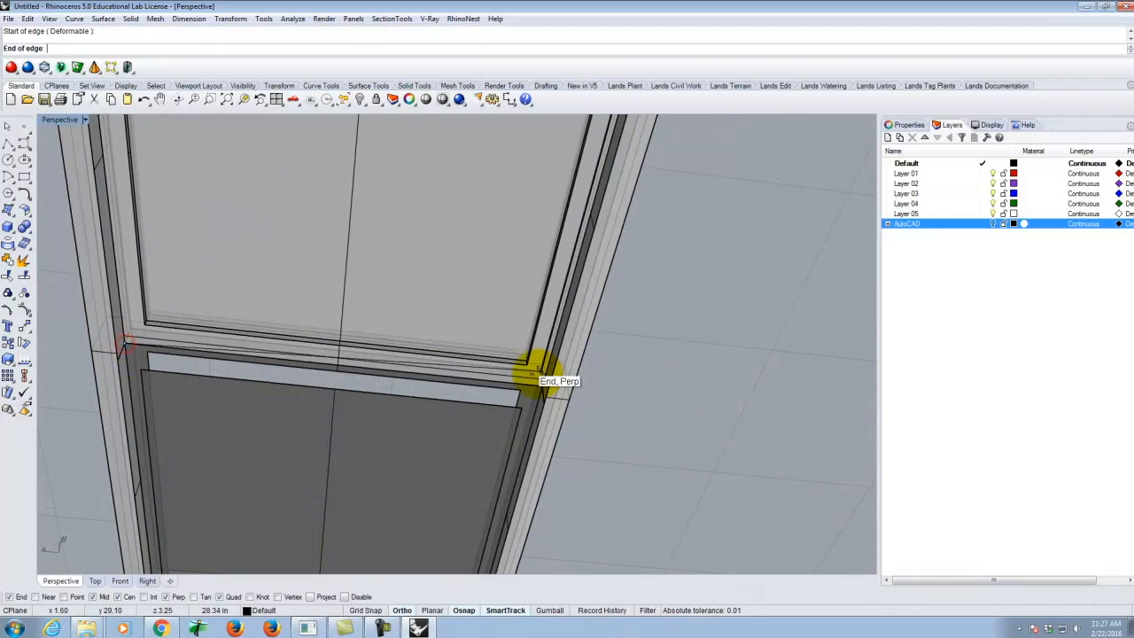
{"action": "left_click", "coordinate": [544, 389]}
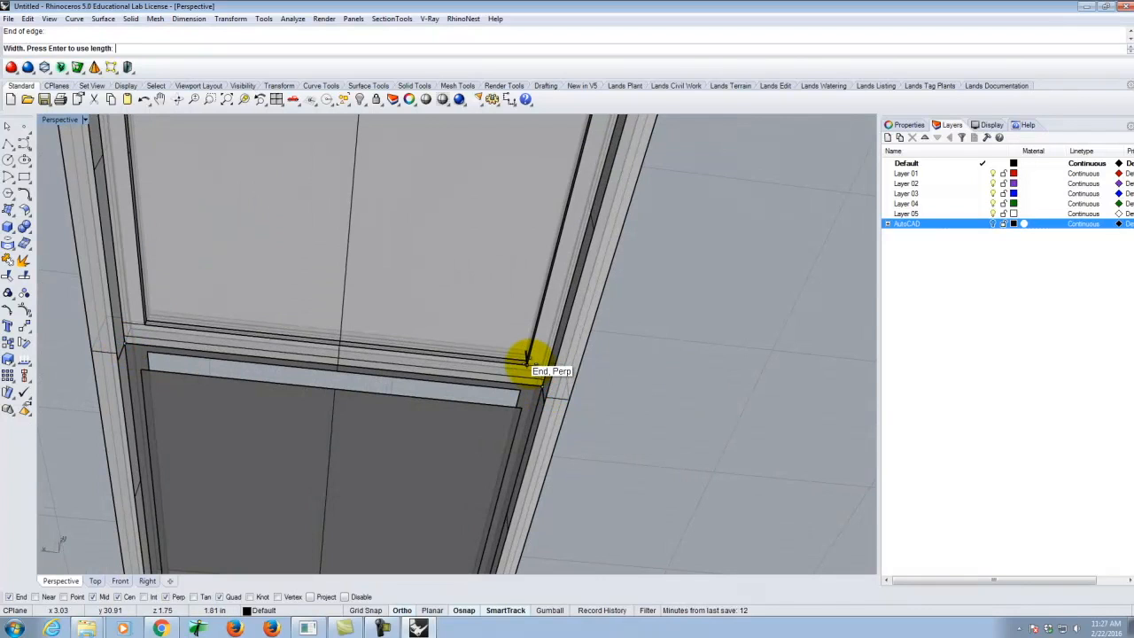
{"action": "left_click", "coordinate": [528, 361]}
Join the lower sash surface with the new rectangular strip beside the upper sash.
{"action": "scroll", "coordinate": [559, 398], "scroll_direction": "up", "scroll_amount": 8}
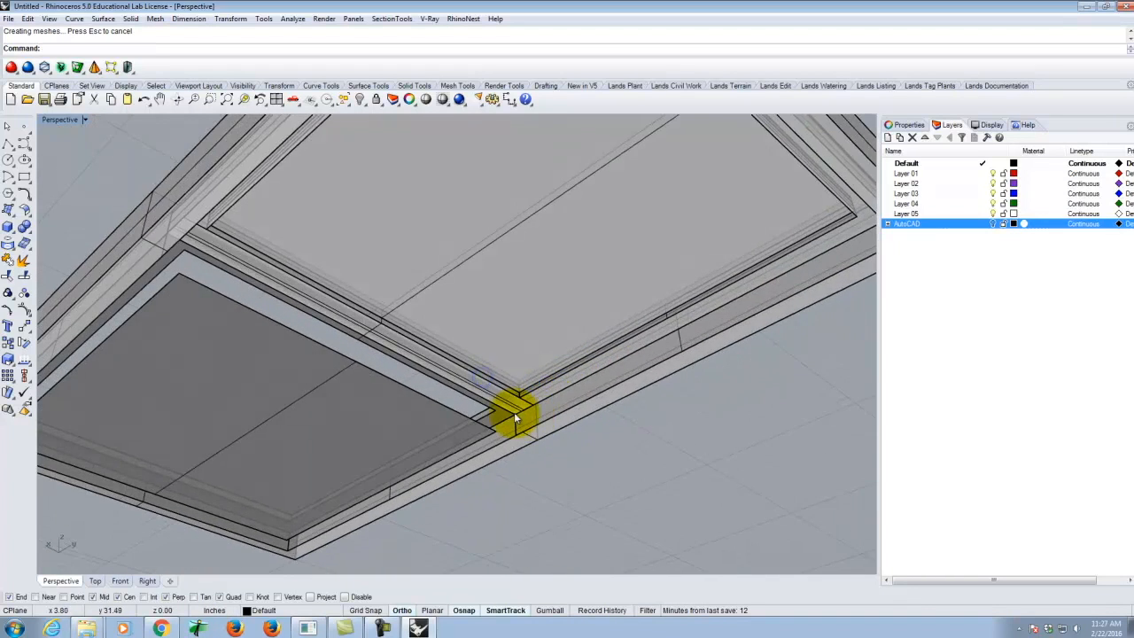
{"action": "left_click", "coordinate": [472, 432]}
{"action": "left_click", "coordinate": [495, 387]}
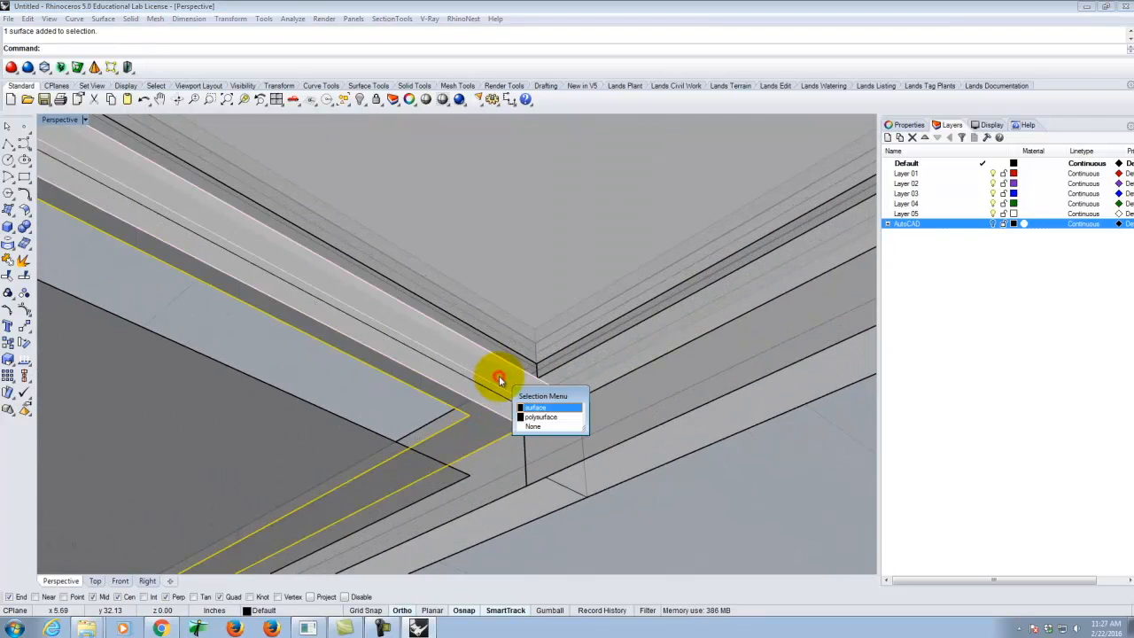
{"action": "left_click", "coordinate": [538, 400]}
{"action": "type", "text": "join"}
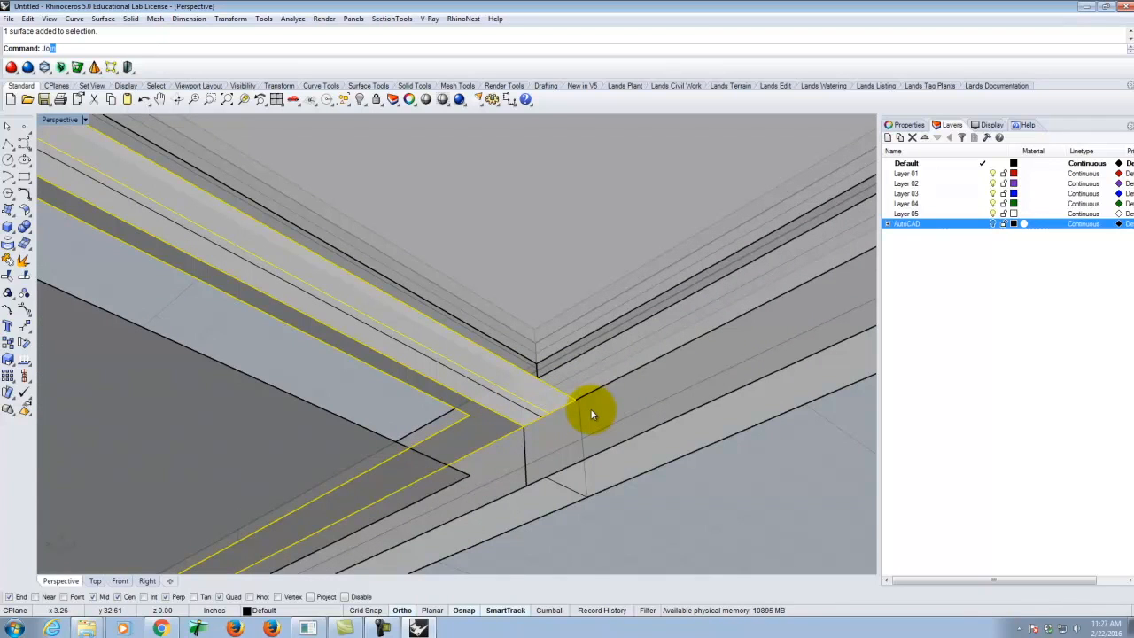
{"action": "key", "text": "Return"}
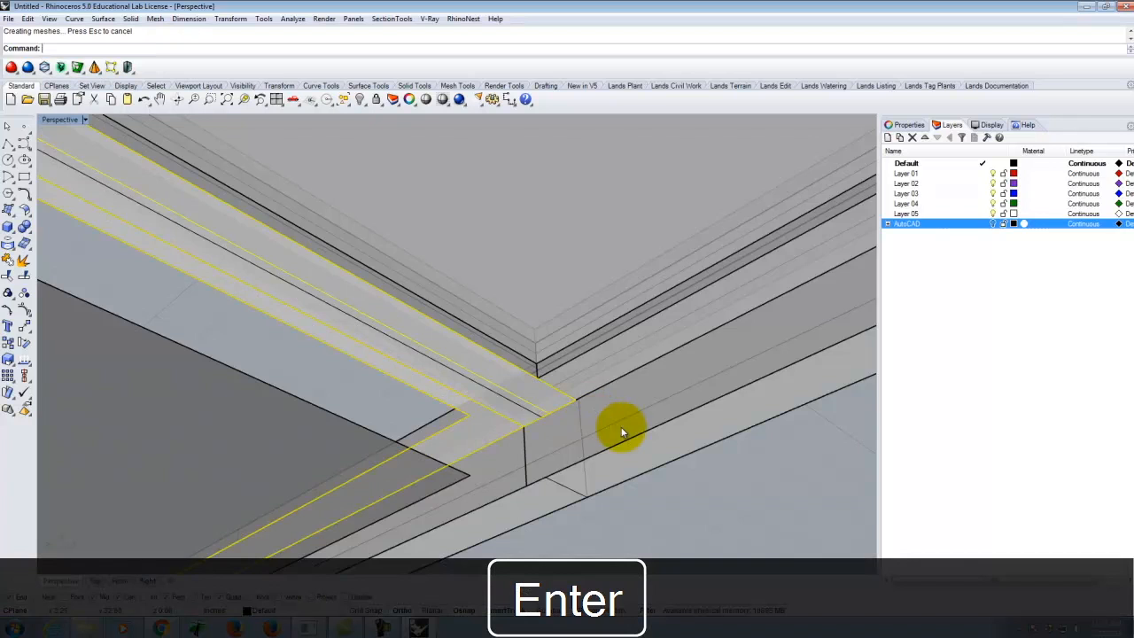
{"action": "scroll", "coordinate": [621, 430], "scroll_direction": "down", "scroll_amount": 6}
{"action": "right_click", "coordinate": [485, 417]}
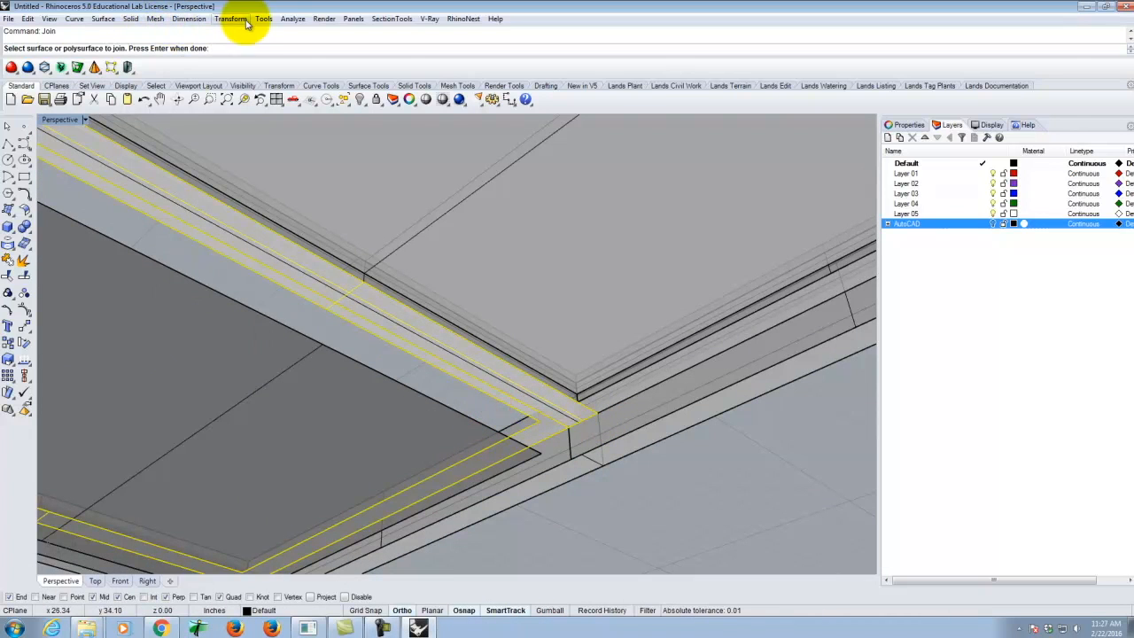
Extrude the joined lower sash face and strip face straight by -1.5 inches as solids.
{"action": "left_click", "coordinate": [101, 19]}
{"action": "mouse_move", "coordinate": [133, 21]}
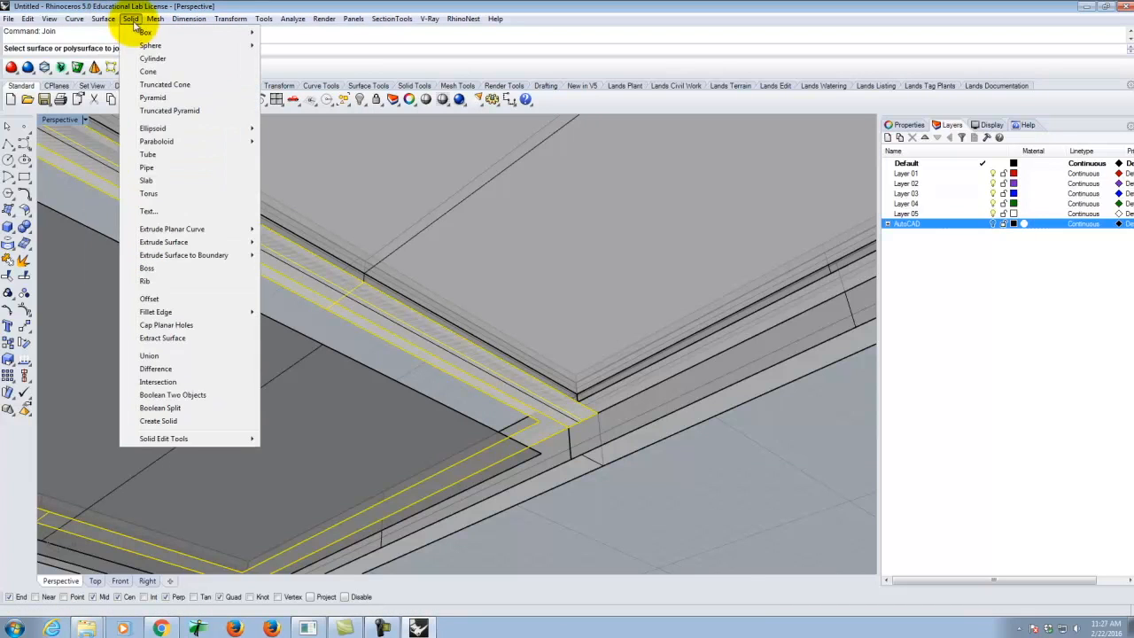
{"action": "mouse_move", "coordinate": [214, 243]}
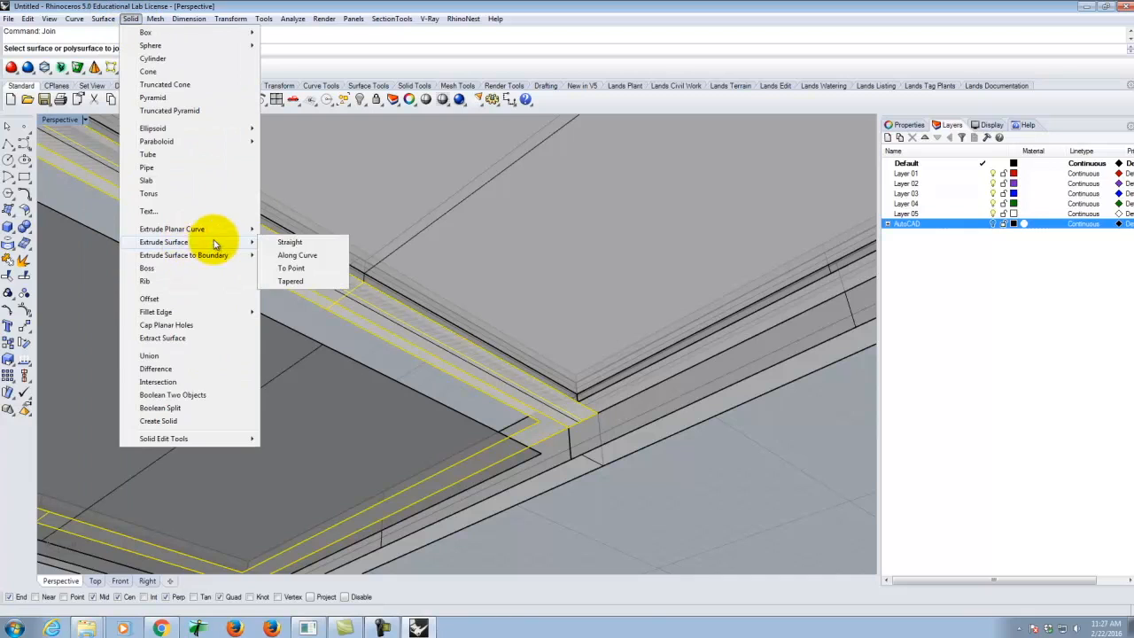
{"action": "left_click", "coordinate": [276, 243]}
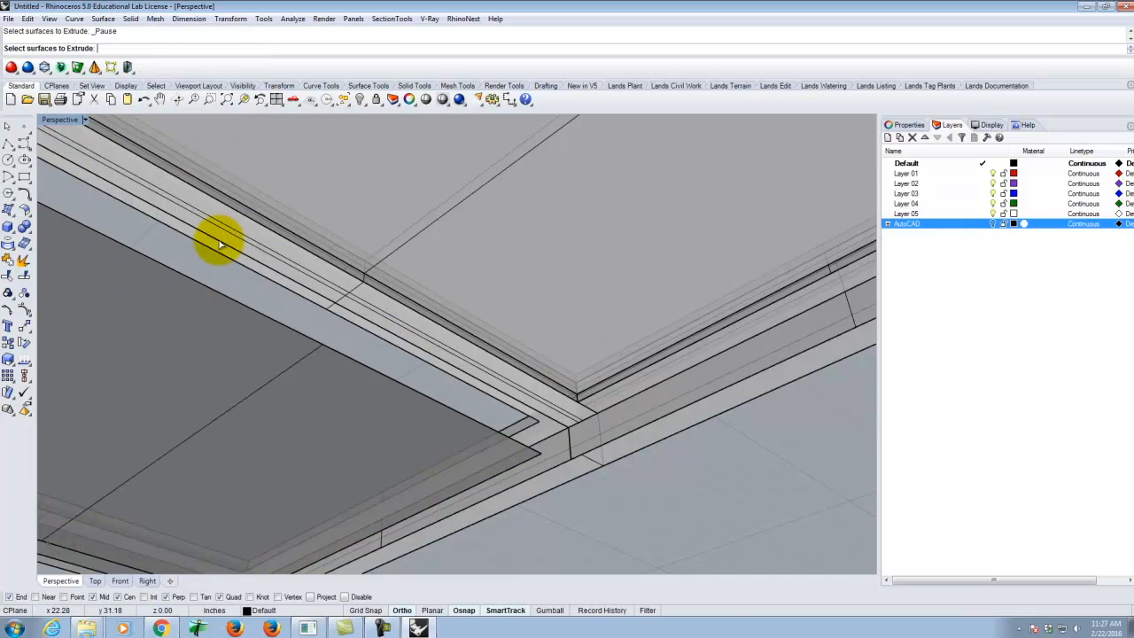
{"action": "left_click", "coordinate": [271, 276]}
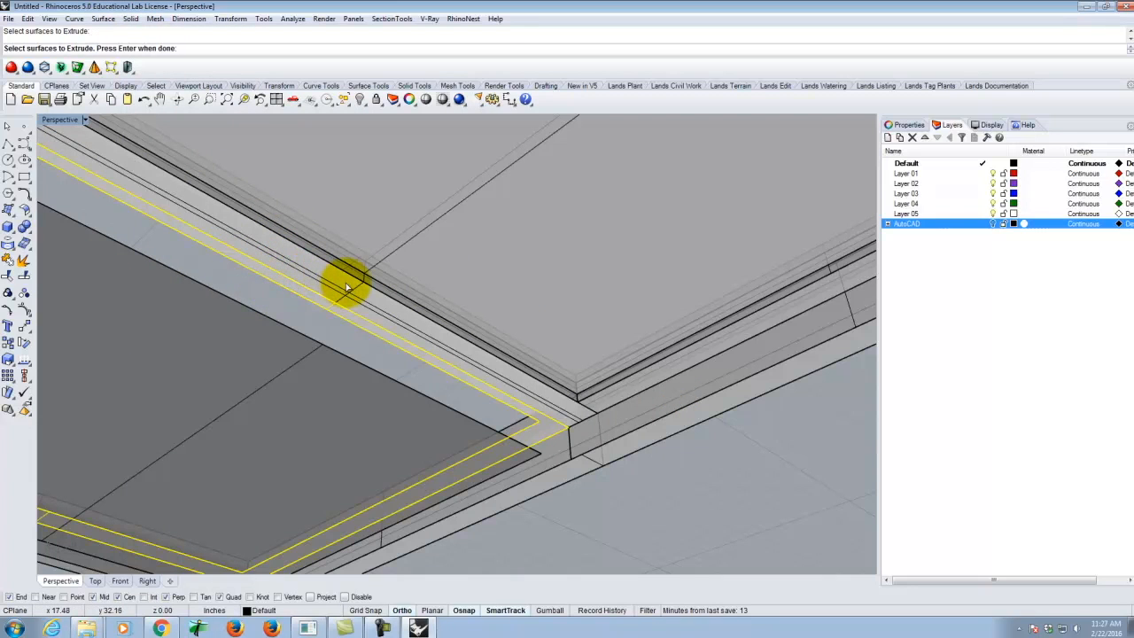
{"action": "left_click", "coordinate": [347, 286]}
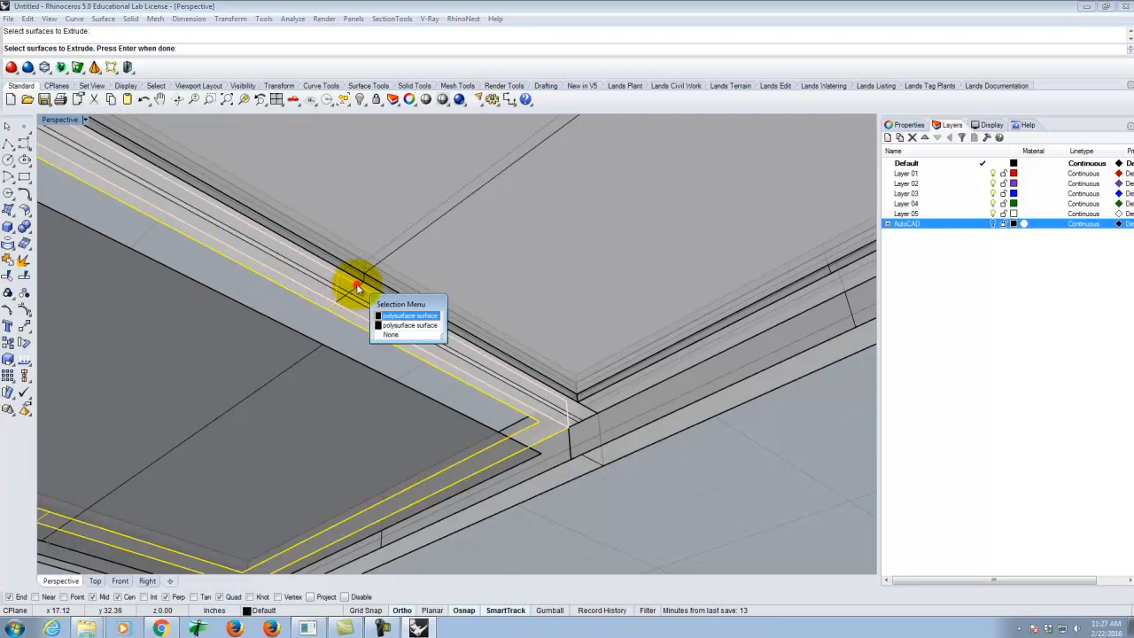
{"action": "left_click", "coordinate": [426, 338]}
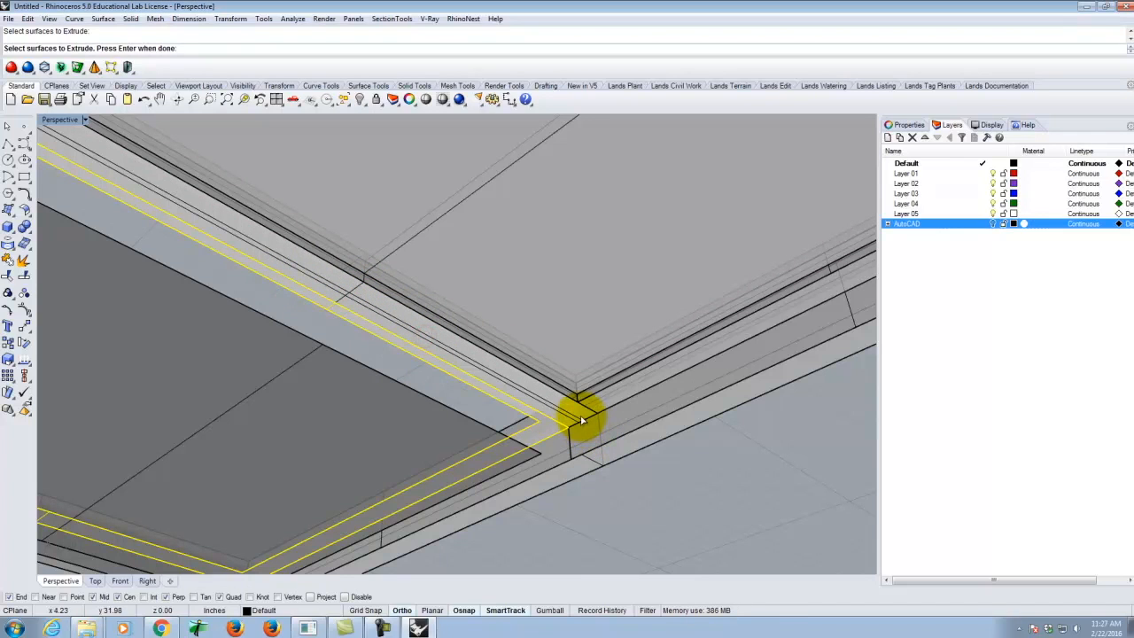
{"action": "left_click", "coordinate": [576, 415]}
{"action": "left_click", "coordinate": [612, 447]}
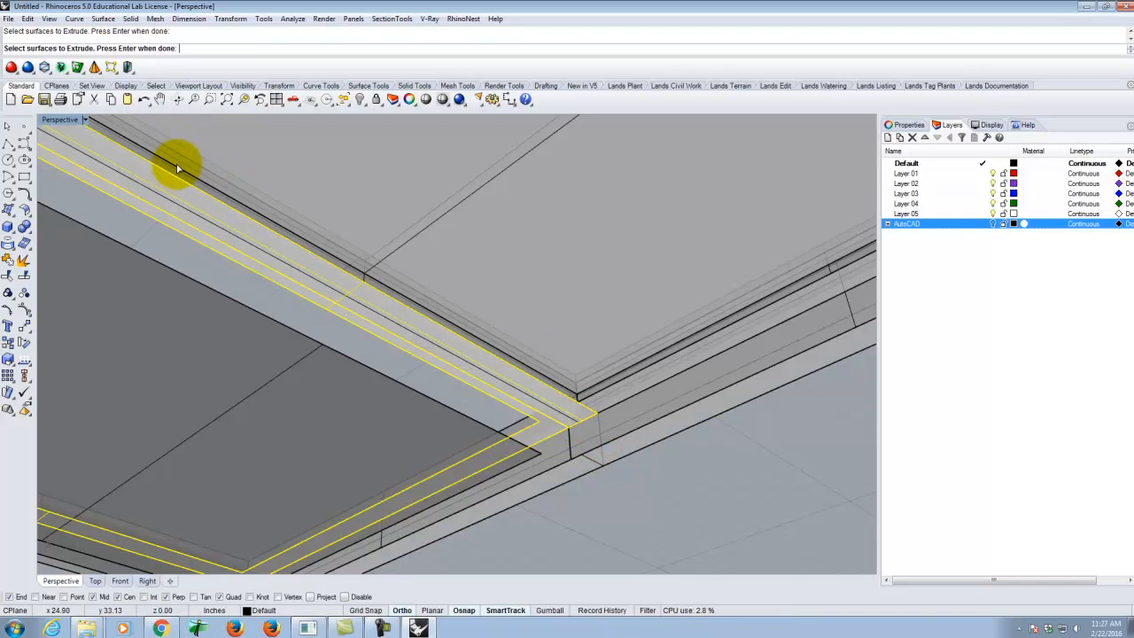
{"action": "key", "text": "Return"}
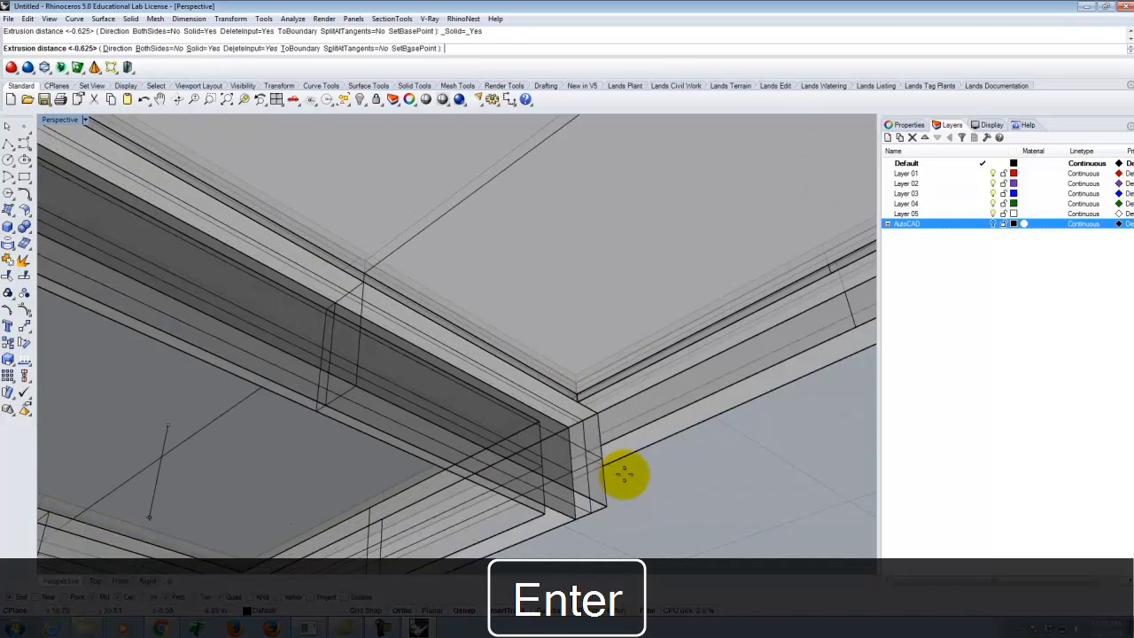
{"action": "type", "text": "-"}
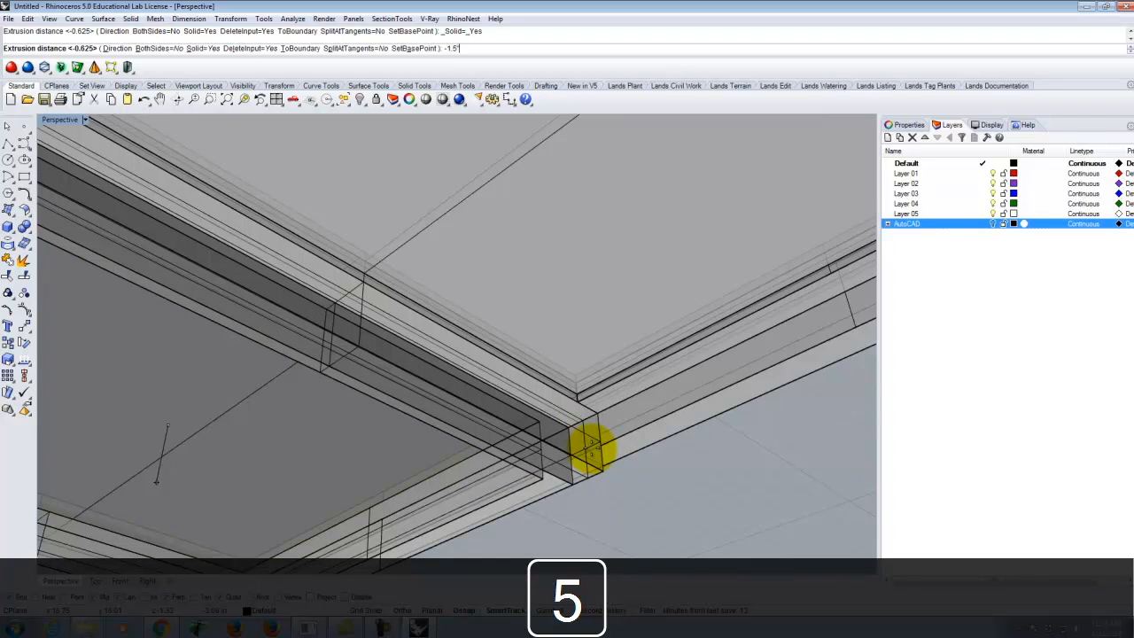
{"action": "type", "text": "1.5"}
{"action": "key", "text": "Return"}
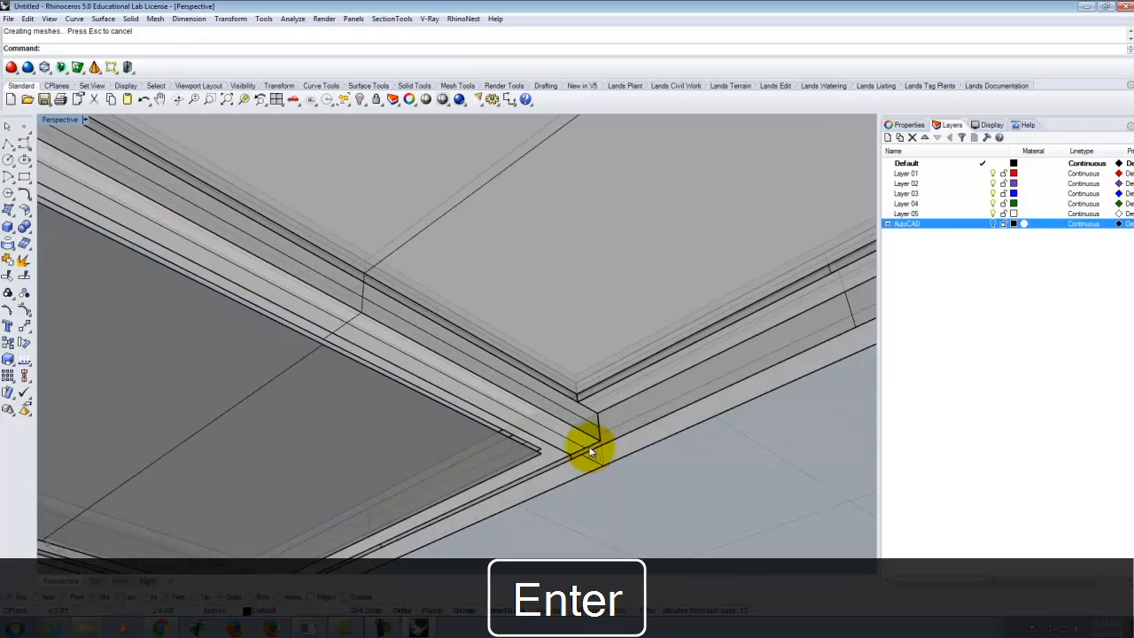
Examine the extruded lower sash and its junction with the upper sash and frame from above and below.
{"action": "right_click_drag", "start_coordinate": [653, 499], "coordinate": [489, 530]}
{"action": "scroll", "coordinate": [647, 412], "scroll_direction": "down", "scroll_amount": 7}
{"action": "right_click_drag", "start_coordinate": [456, 253], "coordinate": [435, 372]}
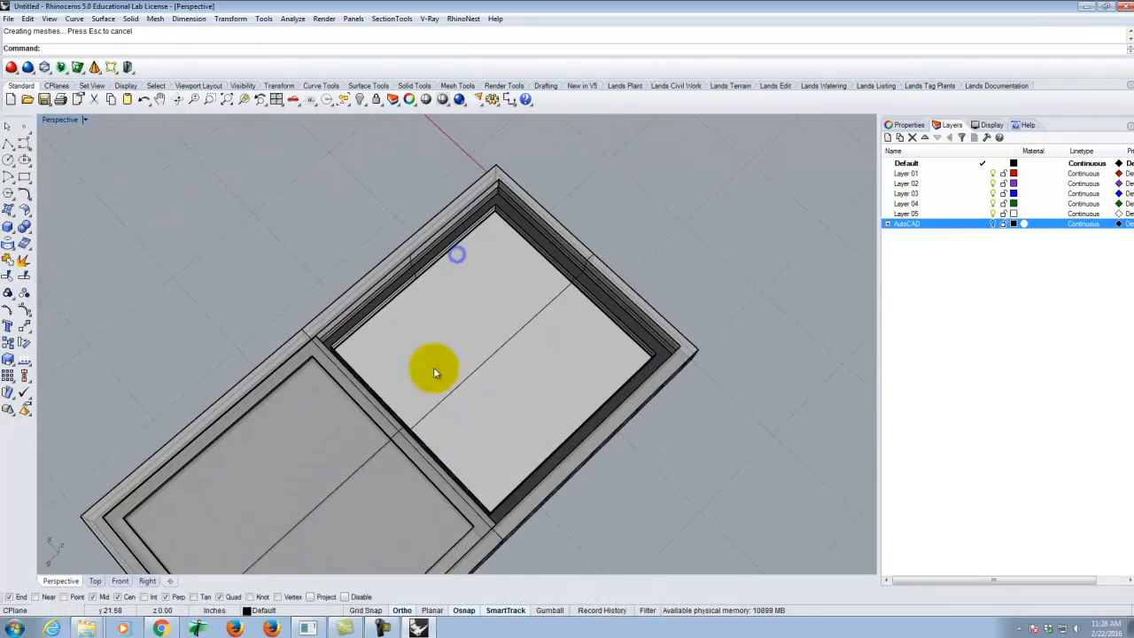
{"action": "scroll", "coordinate": [297, 389], "scroll_direction": "up", "scroll_amount": 7}
{"action": "right_click_drag", "start_coordinate": [297, 389], "coordinate": [344, 324]}
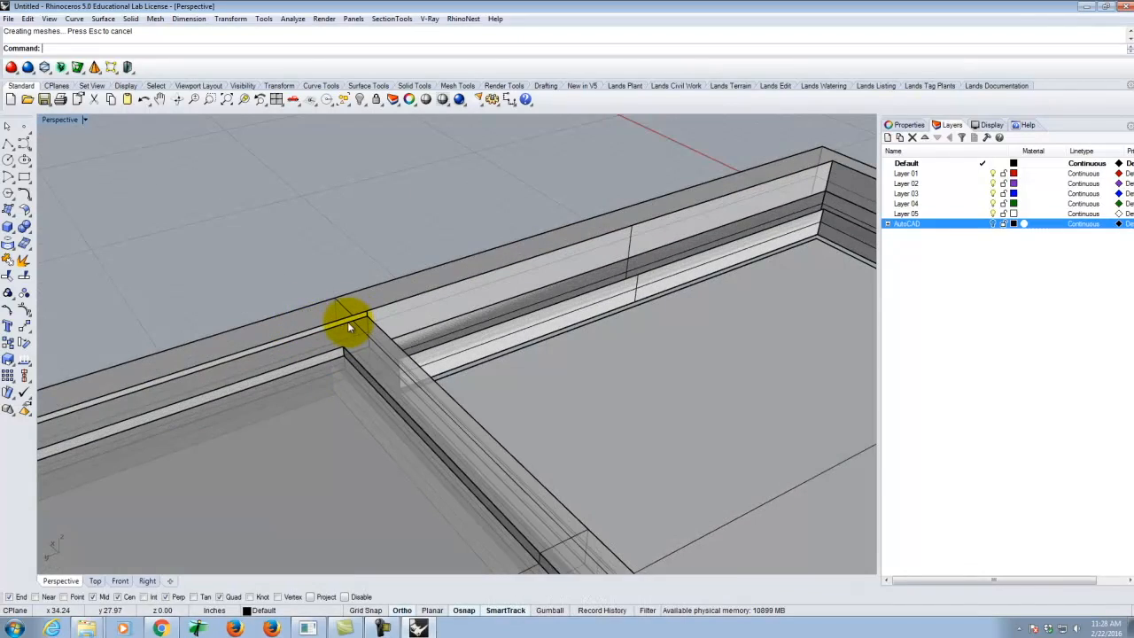
{"action": "right_click_drag", "start_coordinate": [492, 459], "coordinate": [456, 278]}
{"action": "right_click_drag", "start_coordinate": [697, 506], "coordinate": [471, 436]}
{"action": "right_click_drag", "start_coordinate": [500, 481], "coordinate": [390, 472]}
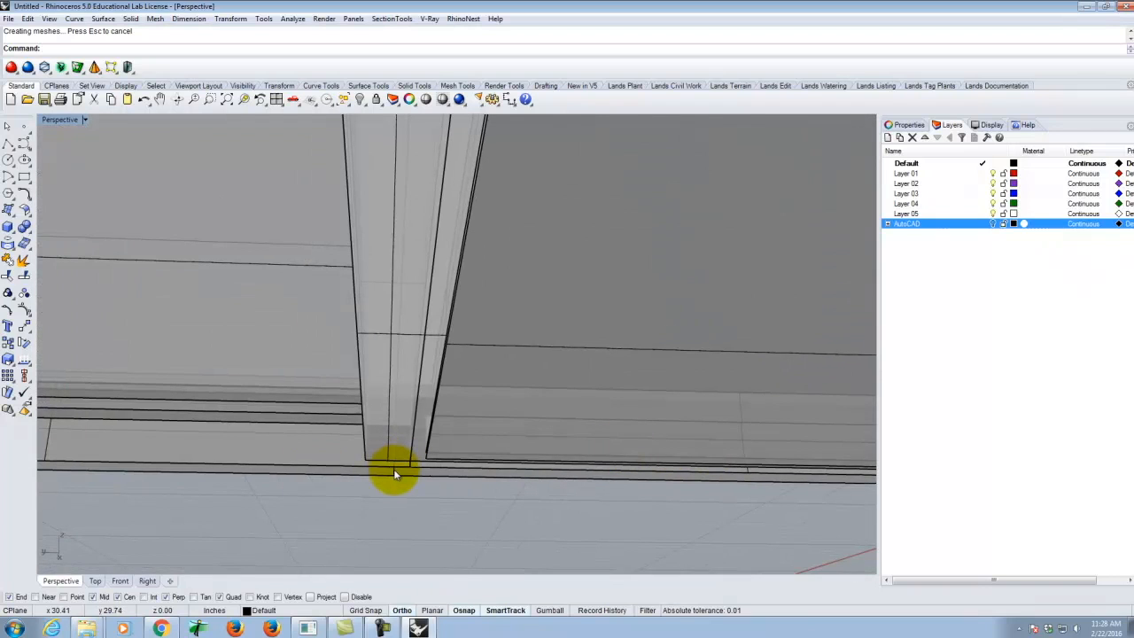
{"action": "right_click_drag", "start_coordinate": [409, 467], "coordinate": [434, 372]}
{"action": "left_click", "coordinate": [542, 320]}
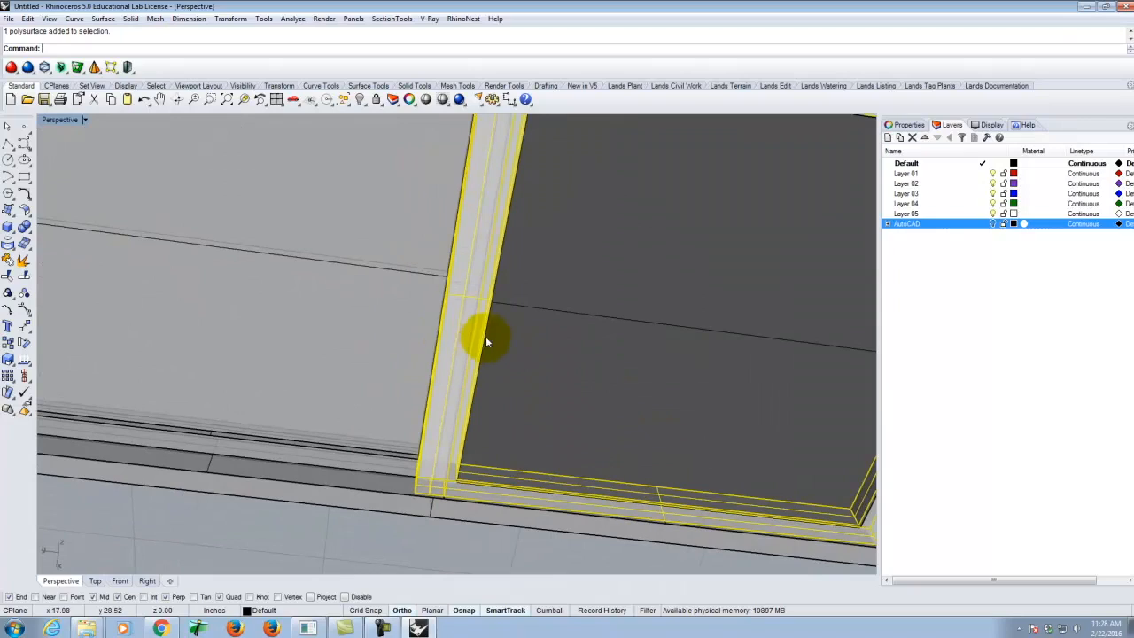
{"action": "right_click_drag", "start_coordinate": [511, 314], "coordinate": [442, 321]}
Move the lower glass surface vertically from its corner to the endpoint of the lower sash's inner corner edge.
{"action": "left_click", "coordinate": [607, 394]}
{"action": "key", "text": "Return"}
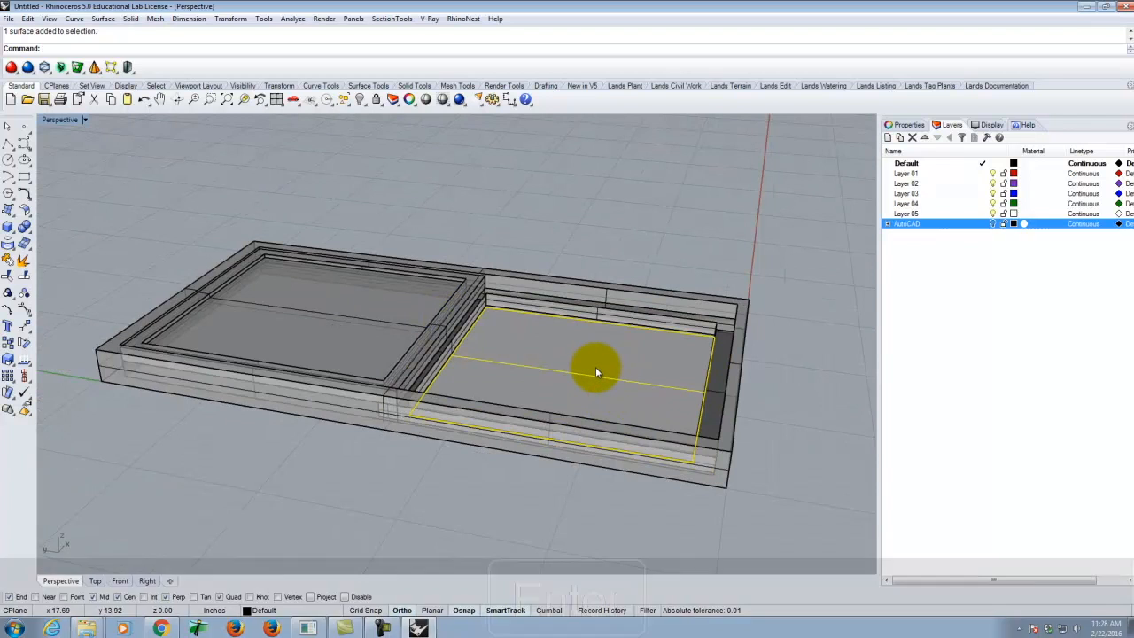
{"action": "key", "text": "Return"}
{"action": "scroll", "coordinate": [496, 284], "scroll_direction": "up", "scroll_amount": 5}
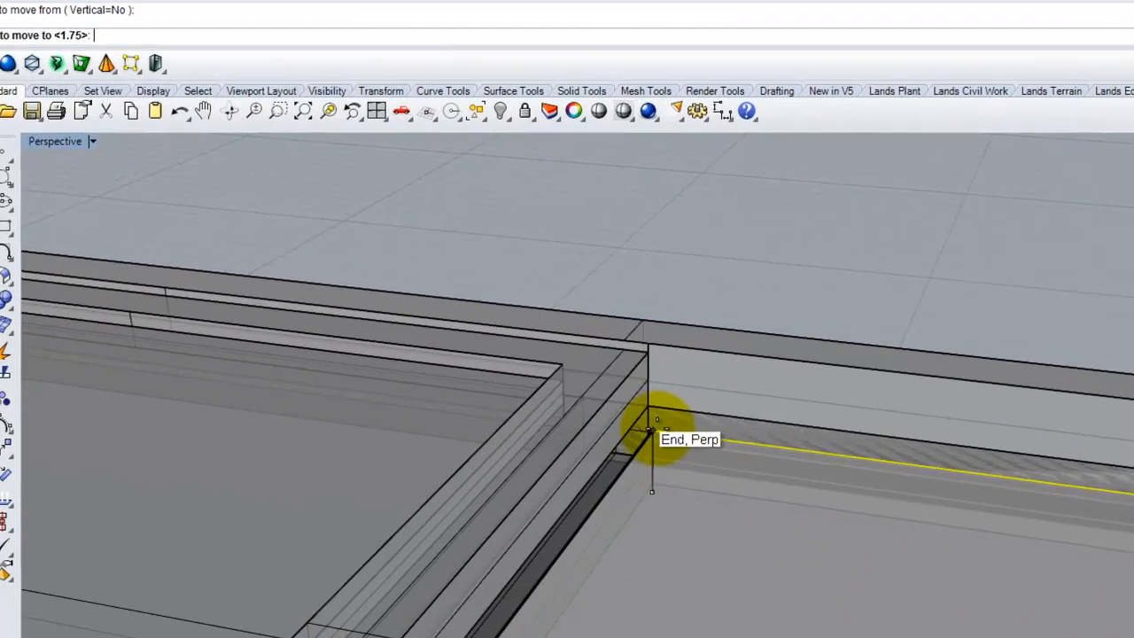
{"action": "left_click", "coordinate": [532, 359]}
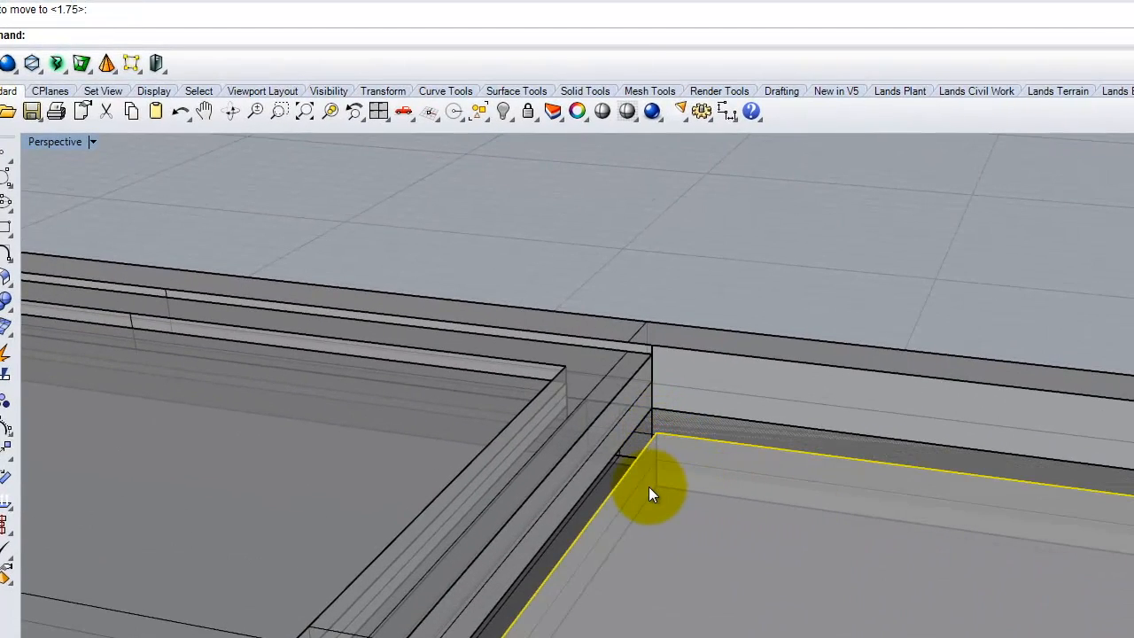
Extrude the lower glass surface by -.625 inches as a solid.
{"action": "type", "text": "Ex"}
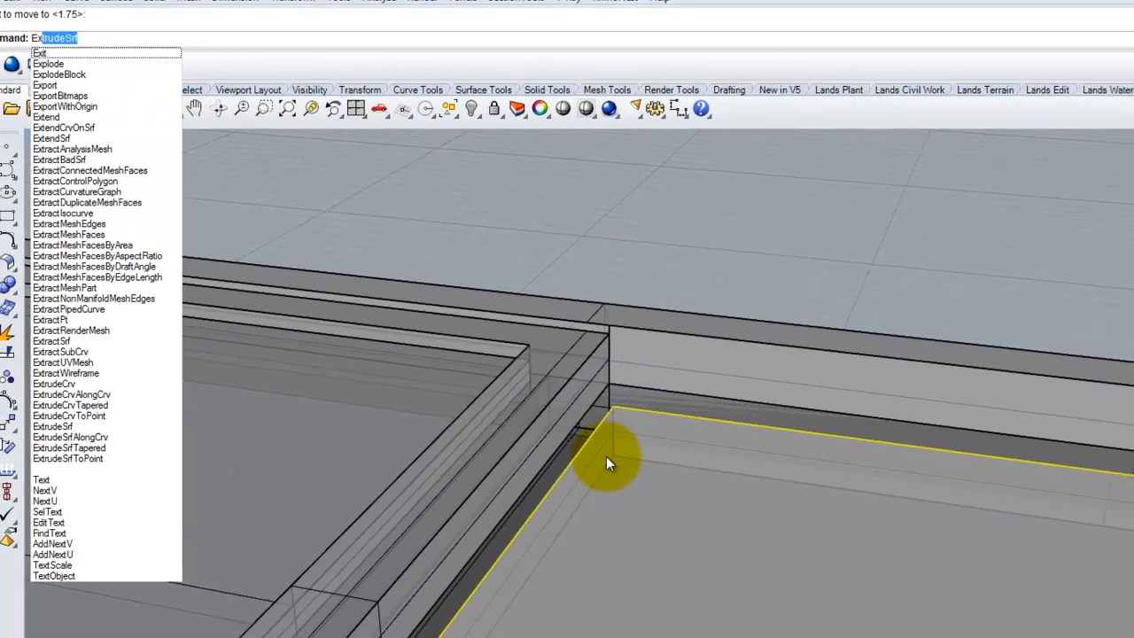
{"action": "key", "text": "Return"}
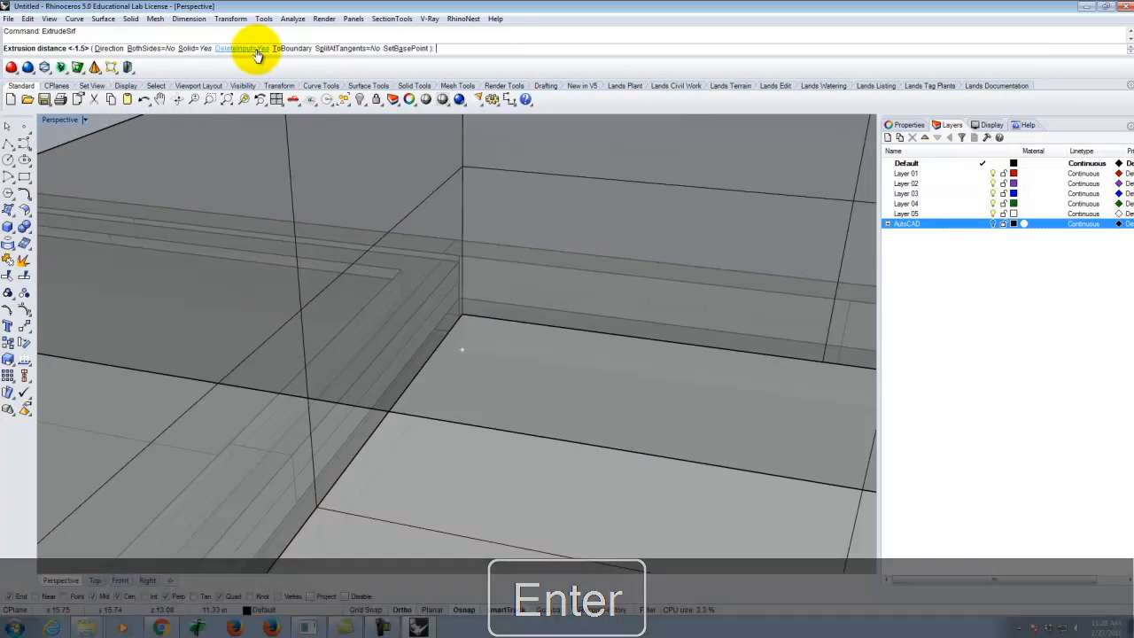
{"action": "type", "text": "-62"}
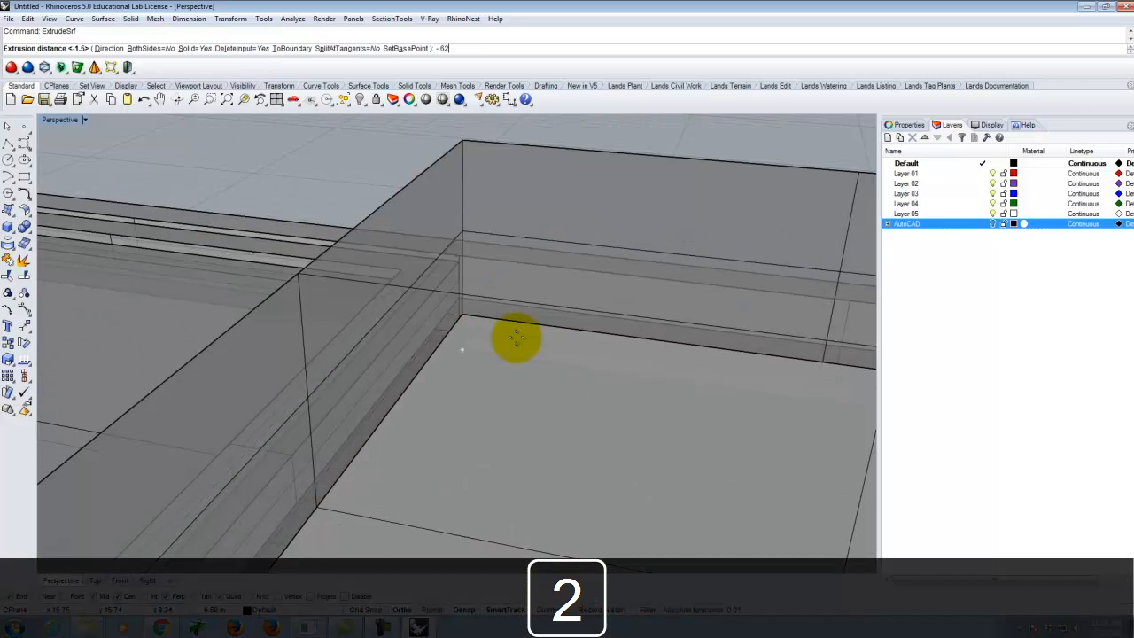
{"action": "type", "text": ".625"}
{"action": "key", "text": "Return"}
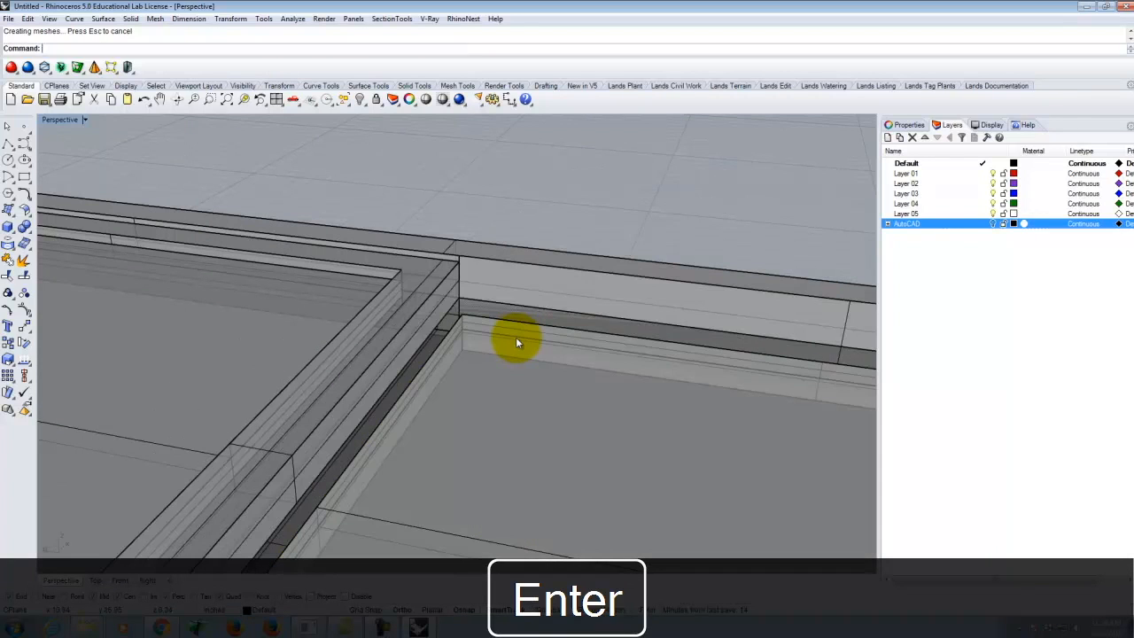
Move the lower glass solid from its corner edge midpoint to the midpoint of the lower sash's inner corner edge.
{"action": "scroll", "coordinate": [531, 344], "scroll_direction": "up", "scroll_amount": 5}
{"action": "left_click", "coordinate": [527, 296]}
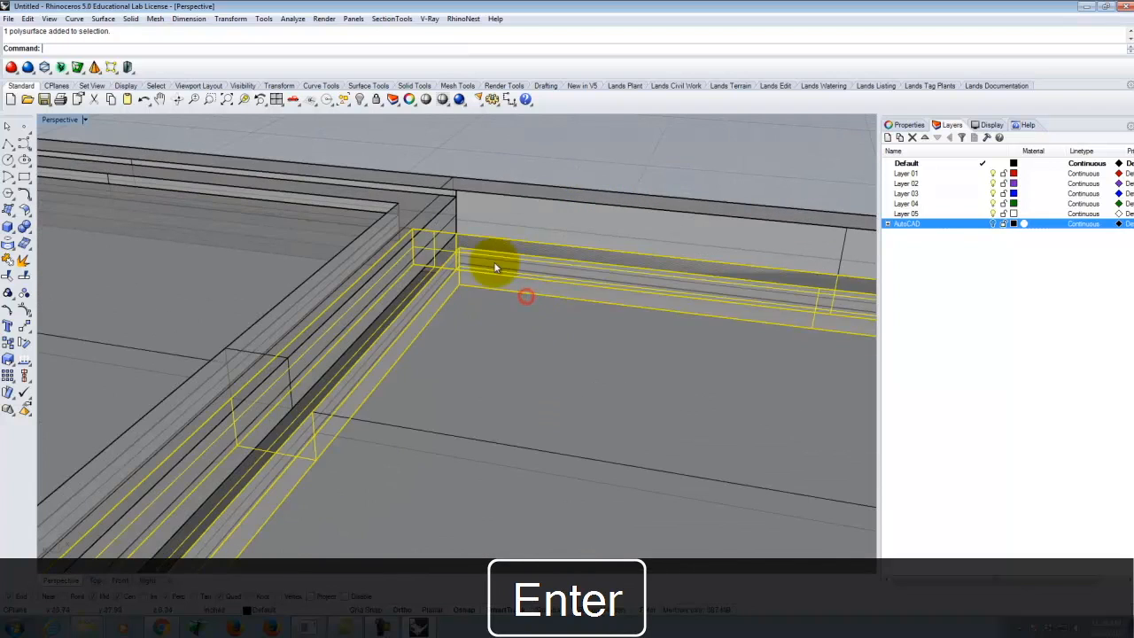
{"action": "left_click", "coordinate": [527, 353]}
{"action": "key", "text": "Return"}
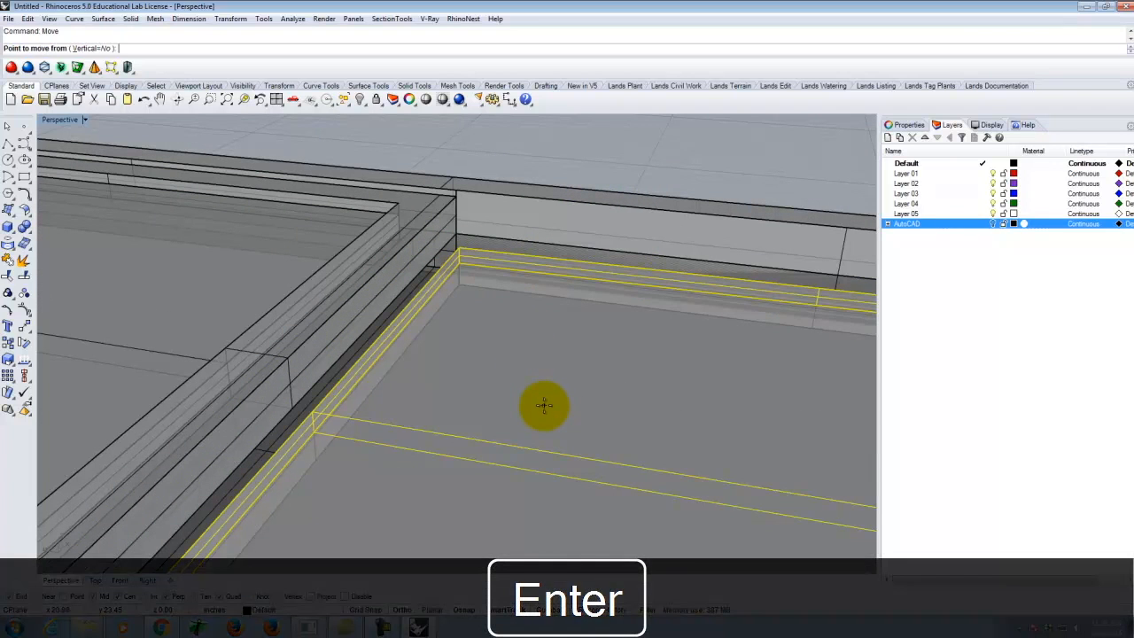
{"action": "left_click", "coordinate": [461, 255]}
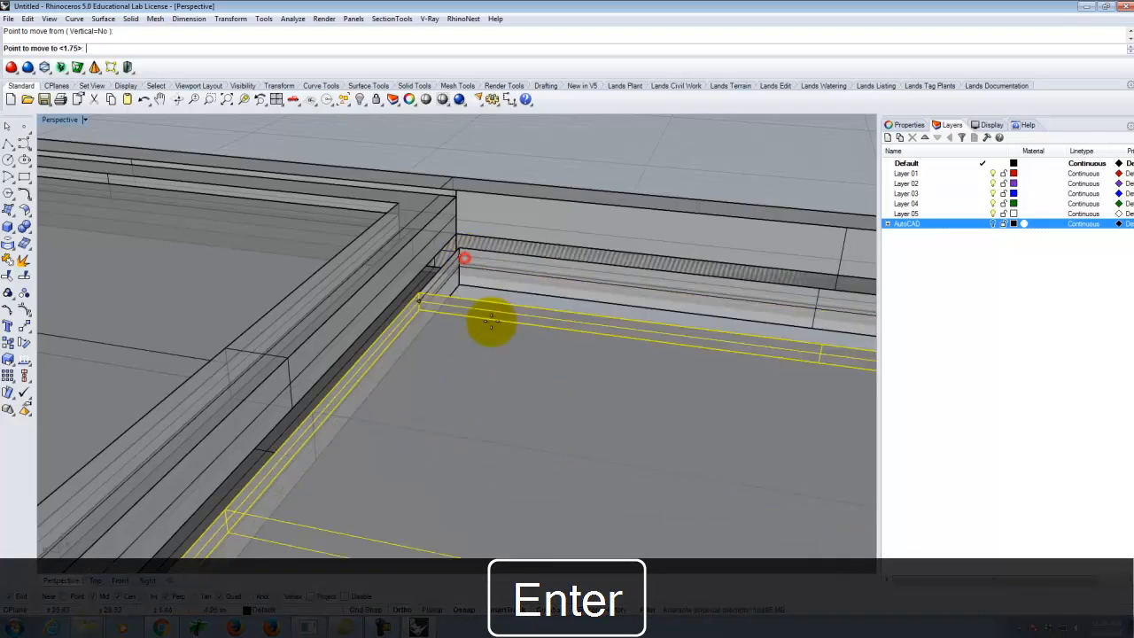
{"action": "left_click", "coordinate": [460, 268]}
{"action": "scroll", "coordinate": [463, 240], "scroll_direction": "down", "scroll_amount": 7}
{"action": "key", "text": "Escape"}
Undo the lower glass's moves and extrusion and the lower sash's extrusion.
{"action": "right_click_drag", "start_coordinate": [772, 301], "coordinate": [691, 327]}
{"action": "right_click_drag", "start_coordinate": [579, 286], "coordinate": [518, 264]}
{"action": "scroll", "coordinate": [601, 260], "scroll_direction": "up", "scroll_amount": 7}
{"action": "right_click_drag", "start_coordinate": [602, 337], "coordinate": [570, 304]}
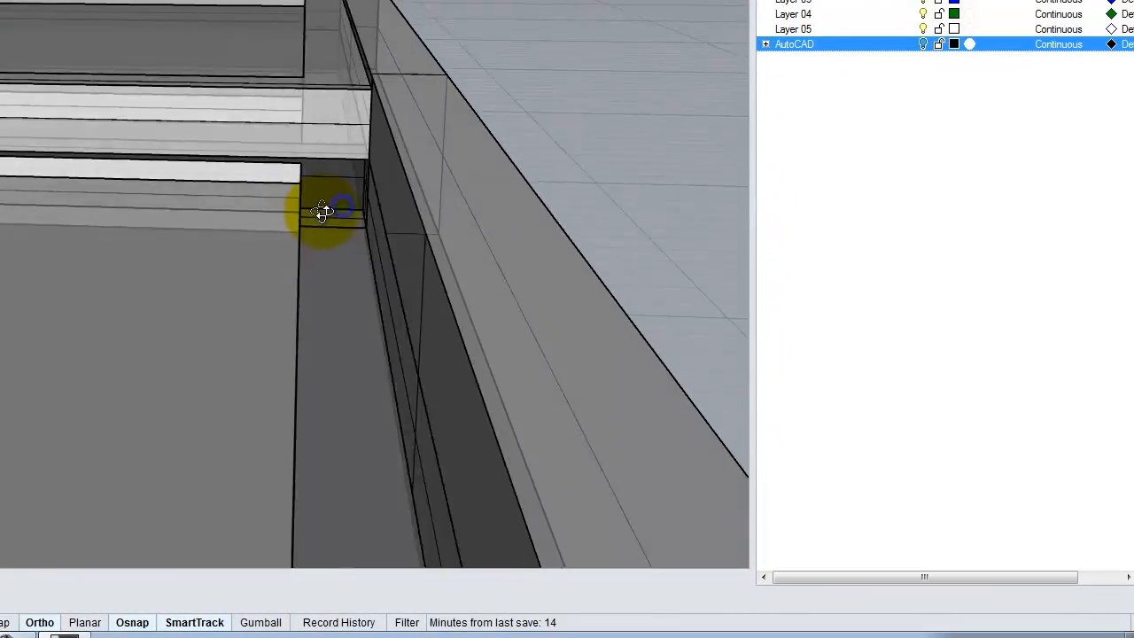
{"action": "right_click_drag", "start_coordinate": [323, 210], "coordinate": [446, 194]}
{"action": "left_click", "coordinate": [342, 246]}
{"action": "key", "text": "ctrl+z"}
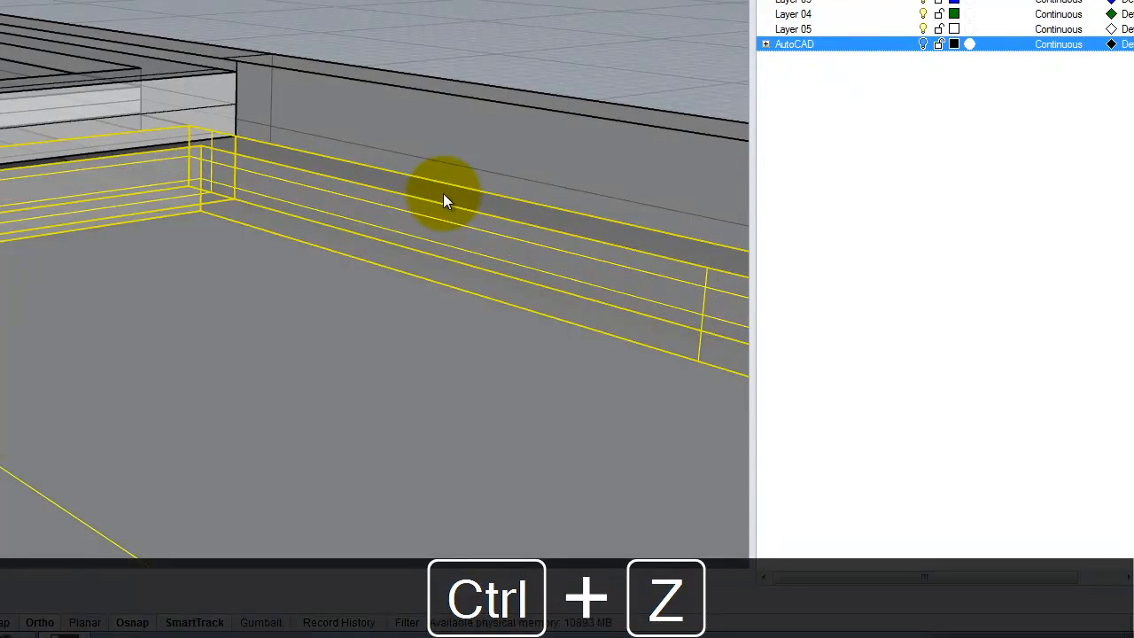
{"action": "key", "text": "ctrl+z"}
{"action": "key", "text": "ctrl+z"}
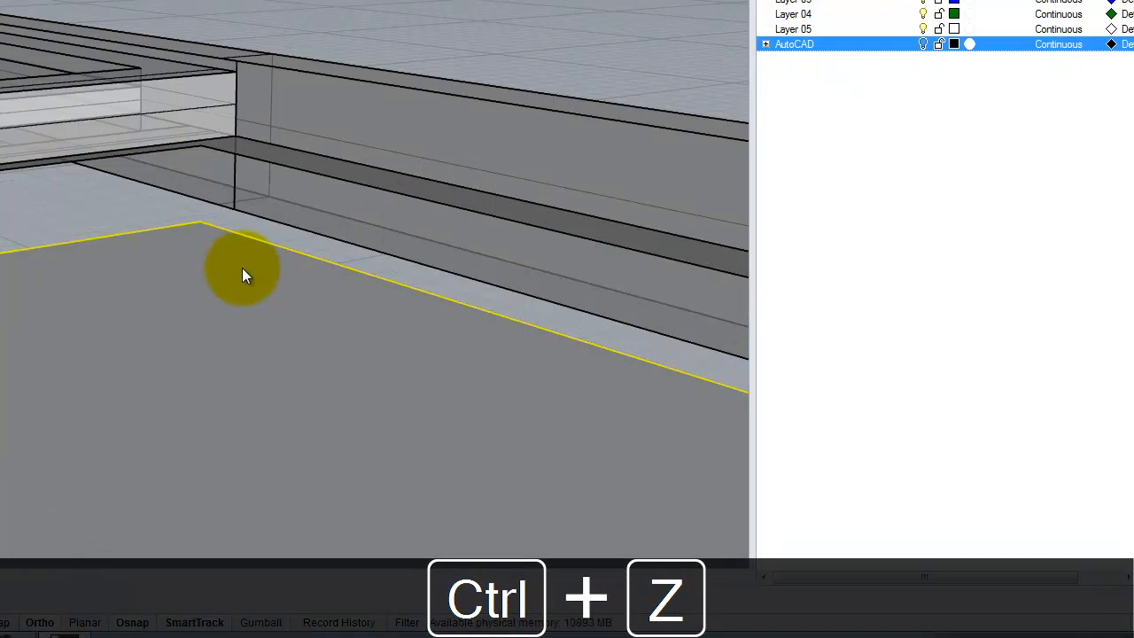
Extrude the lower sash surface straight by -1.5 inches as a solid, with deletion of the input surface on.
{"action": "right_click_drag", "start_coordinate": [466, 273], "coordinate": [361, 232]}
{"action": "left_click", "coordinate": [350, 192]}
{"action": "right_click_drag", "start_coordinate": [355, 285], "coordinate": [376, 283]}
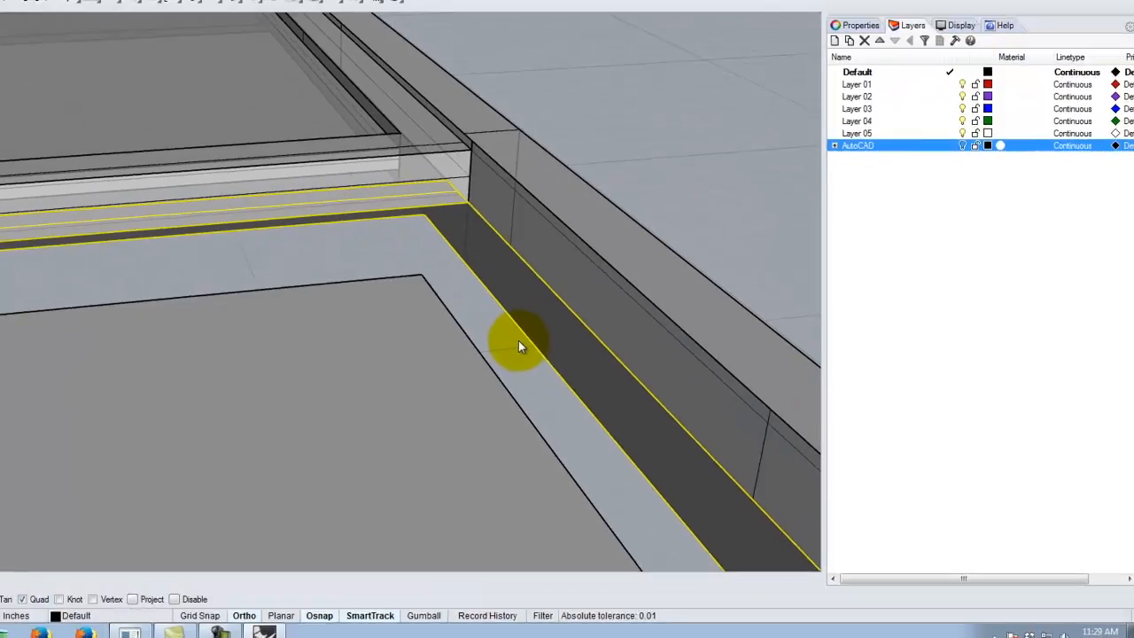
{"action": "key", "text": "Return"}
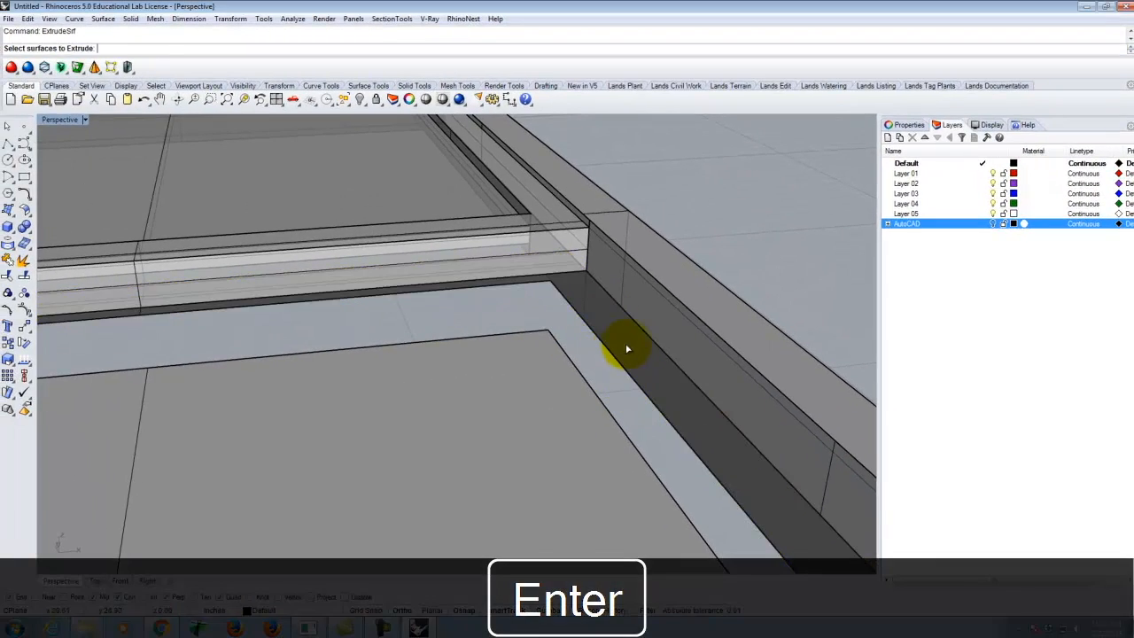
{"action": "left_click", "coordinate": [627, 348]}
{"action": "right_click_drag", "start_coordinate": [556, 352], "coordinate": [205, 280]}
{"action": "key", "text": "Return"}
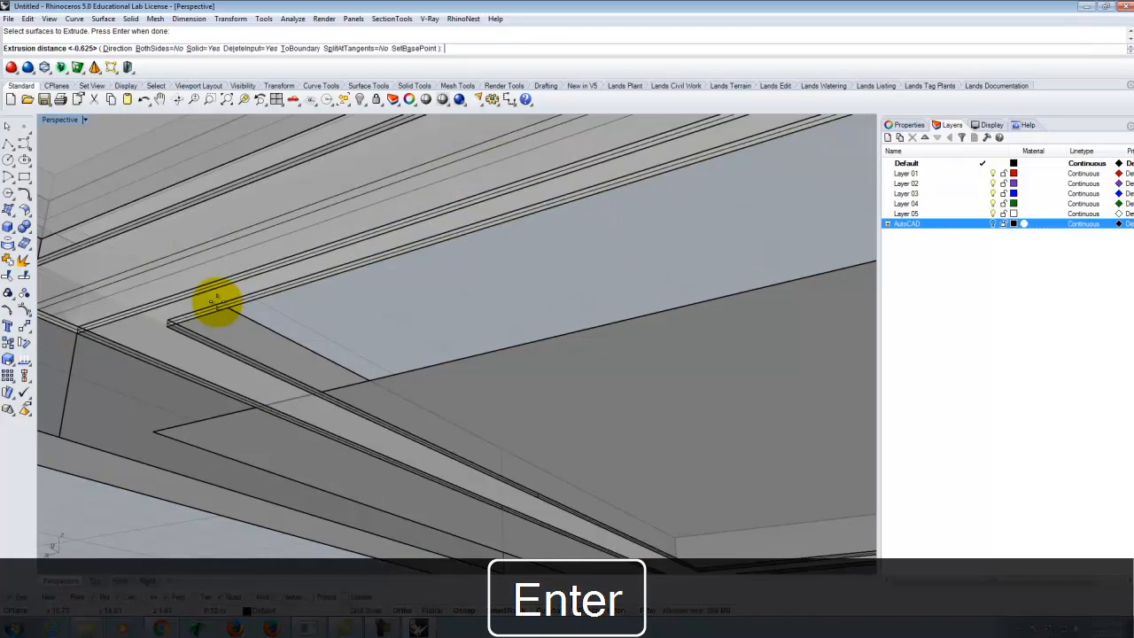
{"action": "scroll", "coordinate": [306, 324], "scroll_direction": "down", "scroll_amount": 2}
{"action": "right_click_drag", "start_coordinate": [406, 302], "coordinate": [274, 420]}
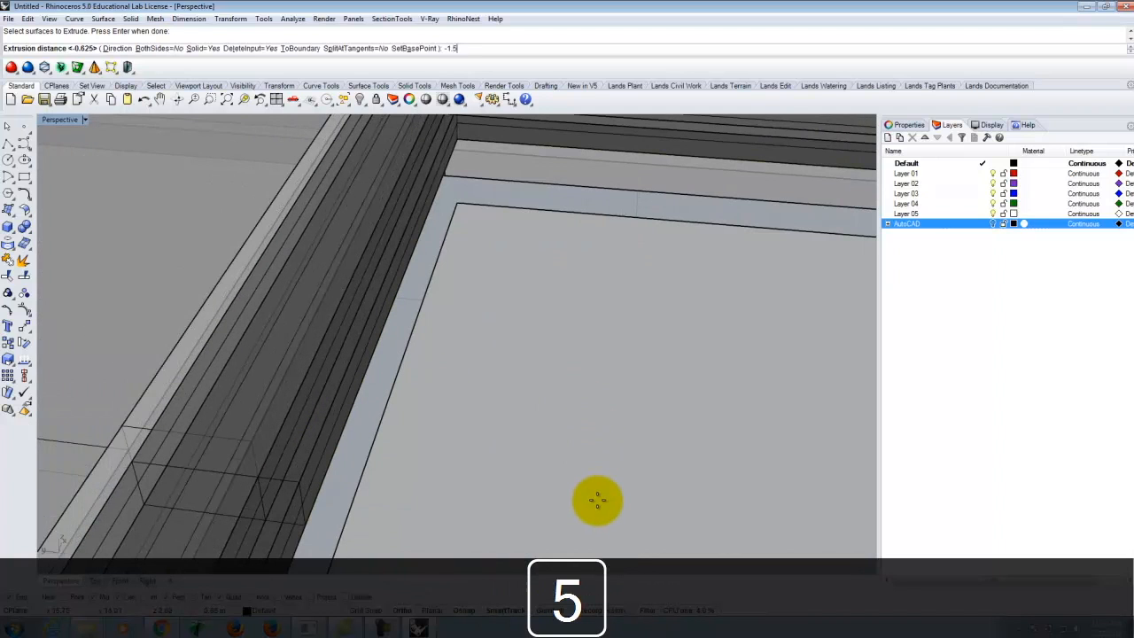
{"action": "type", "text": "-1.5"}
{"action": "key", "text": "Return"}
Undo the last lower sash extrusion.
{"action": "right_click_drag", "start_coordinate": [602, 234], "coordinate": [443, 203]}
{"action": "key", "text": "Escape"}
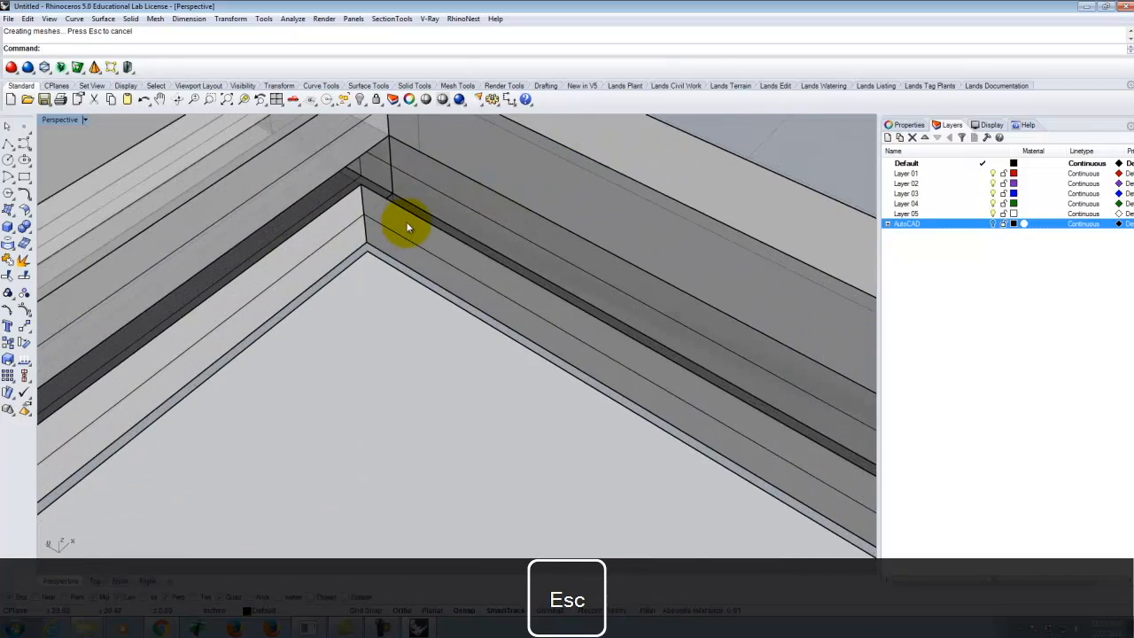
{"action": "key", "text": "ctrl+z"}
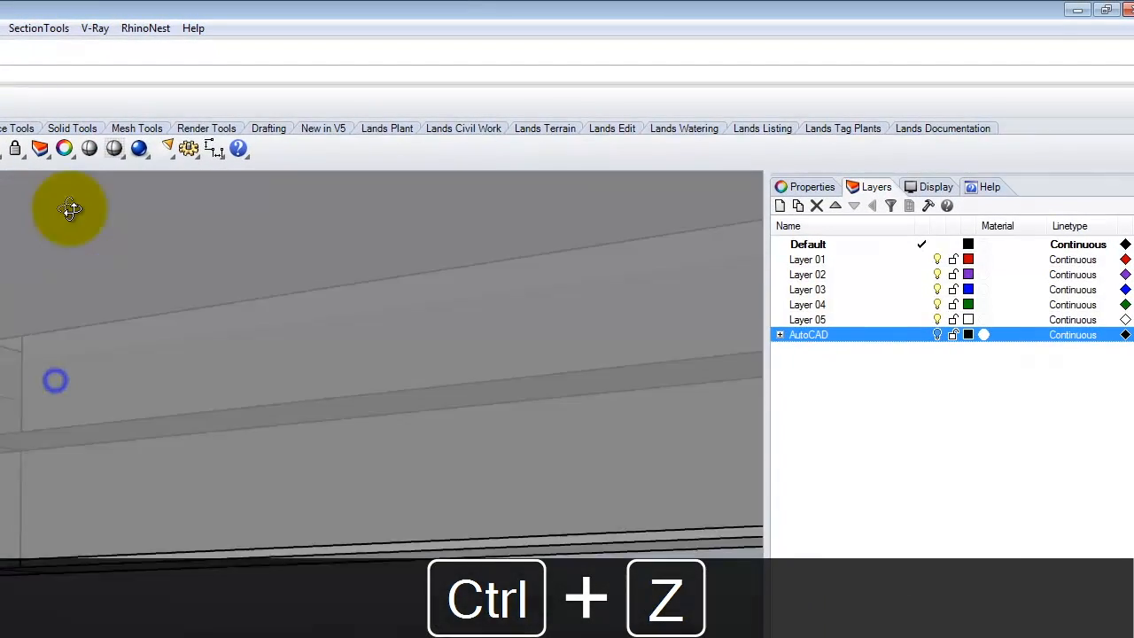
Extrude the lower sash polysurface by -1.5 inches as a solid, with DeleteInput set to No.
{"action": "right_click_drag", "start_coordinate": [70, 209], "coordinate": [347, 205]}
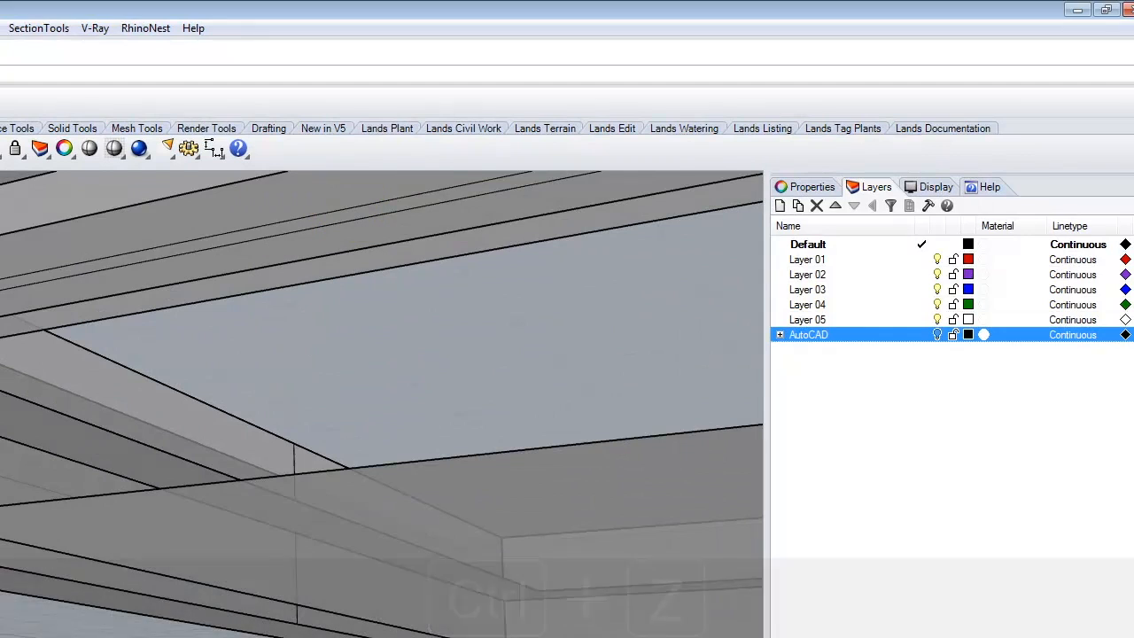
{"action": "left_click", "coordinate": [381, 257]}
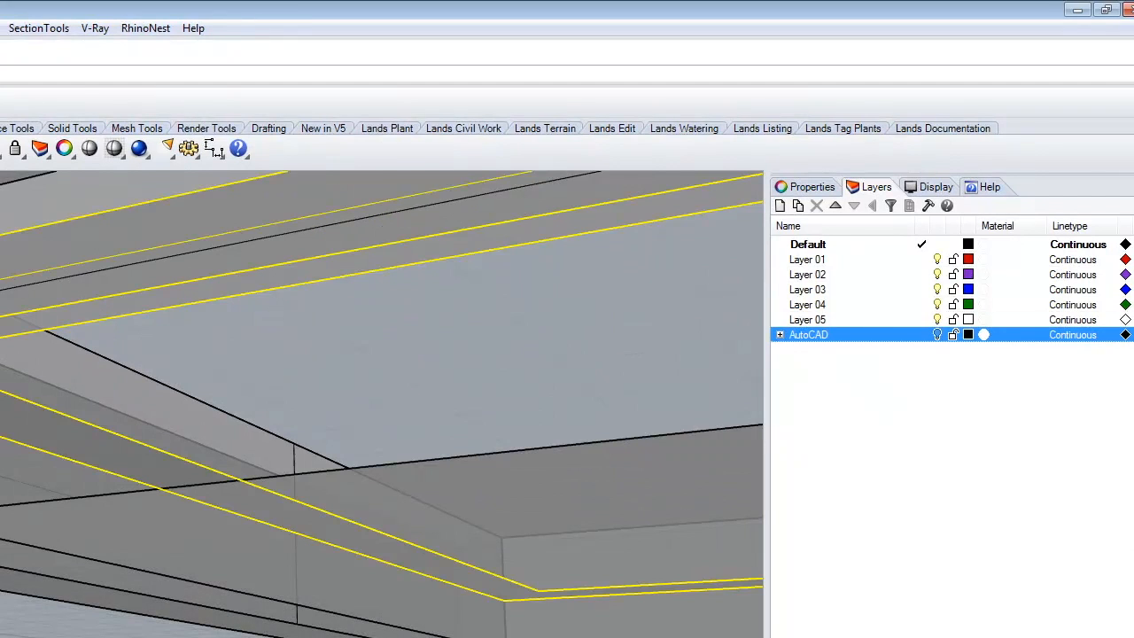
{"action": "key", "text": "Return"}
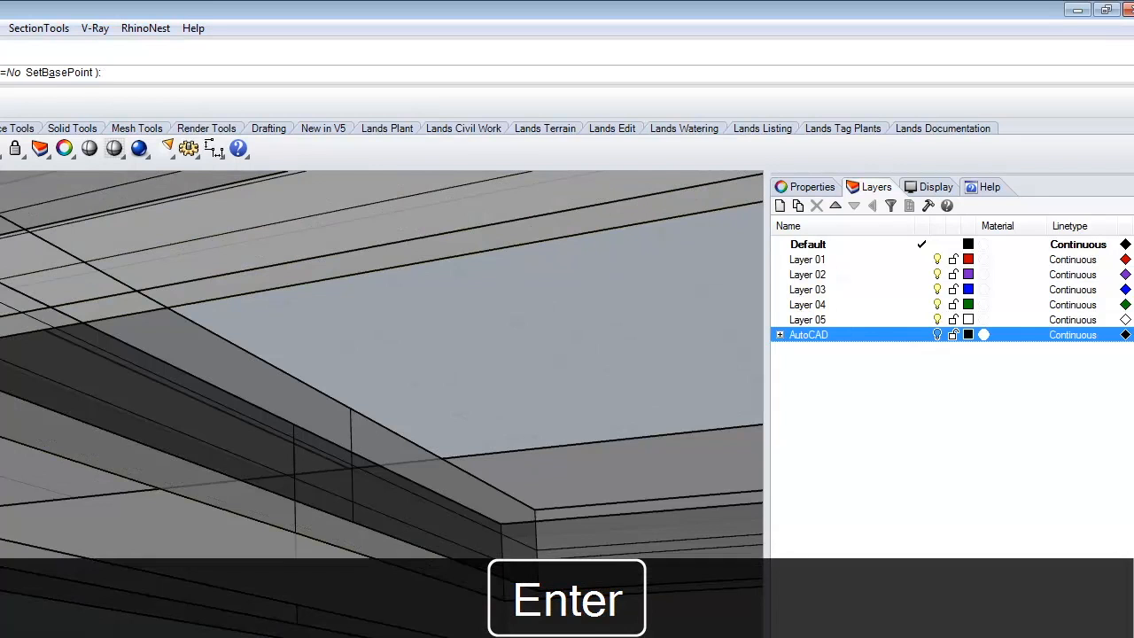
{"action": "type", "text": "-"}
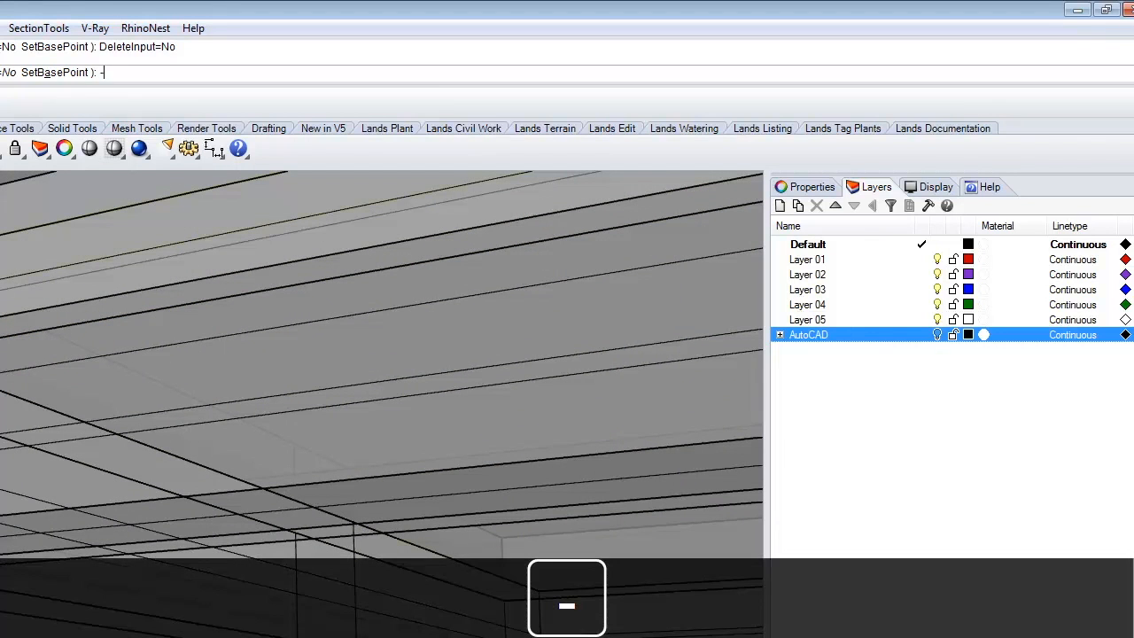
{"action": "type", "text": "1.5"}
{"action": "key", "text": "Return"}
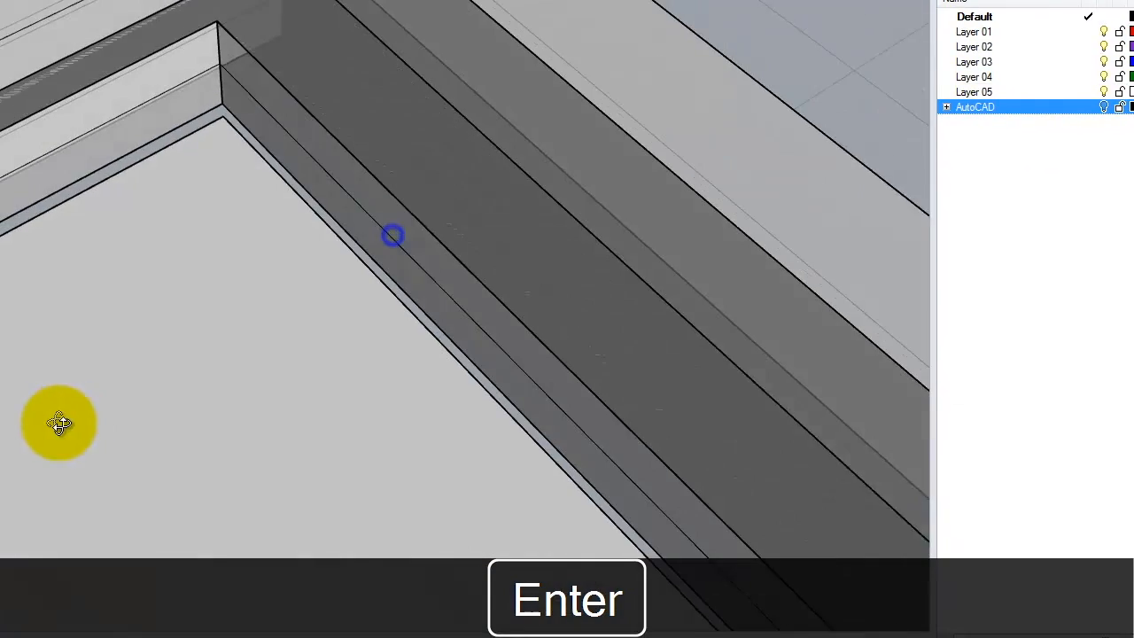
Delete the duplicate polysurface overlapping the extruded lower sash.
{"action": "left_click", "coordinate": [397, 85]}
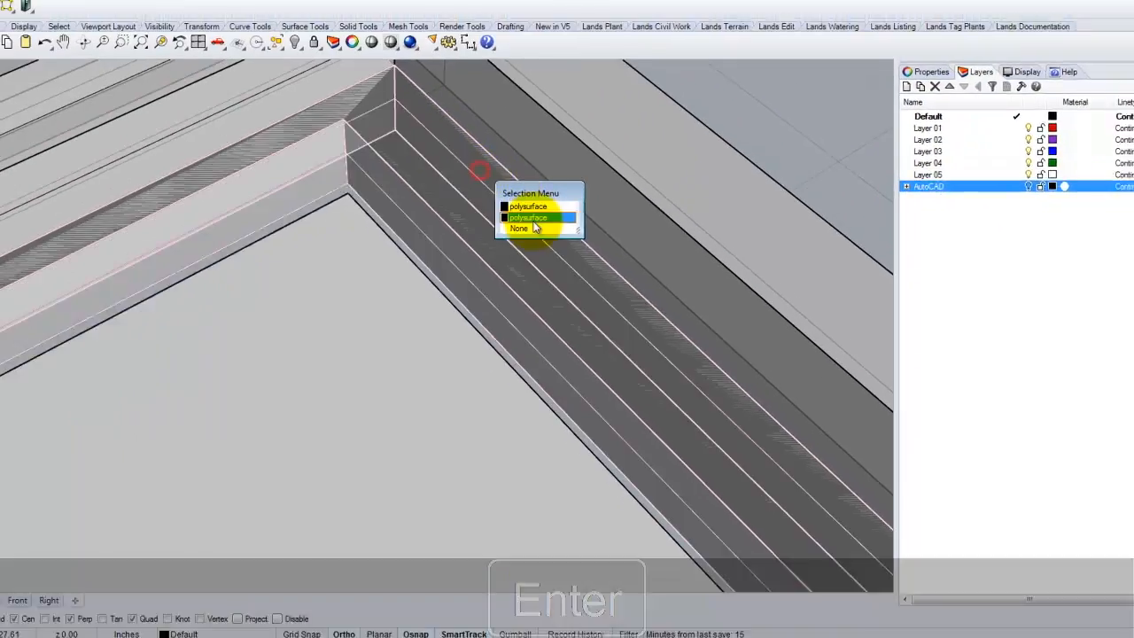
{"action": "left_click", "coordinate": [530, 217]}
{"action": "key", "text": "Delete"}
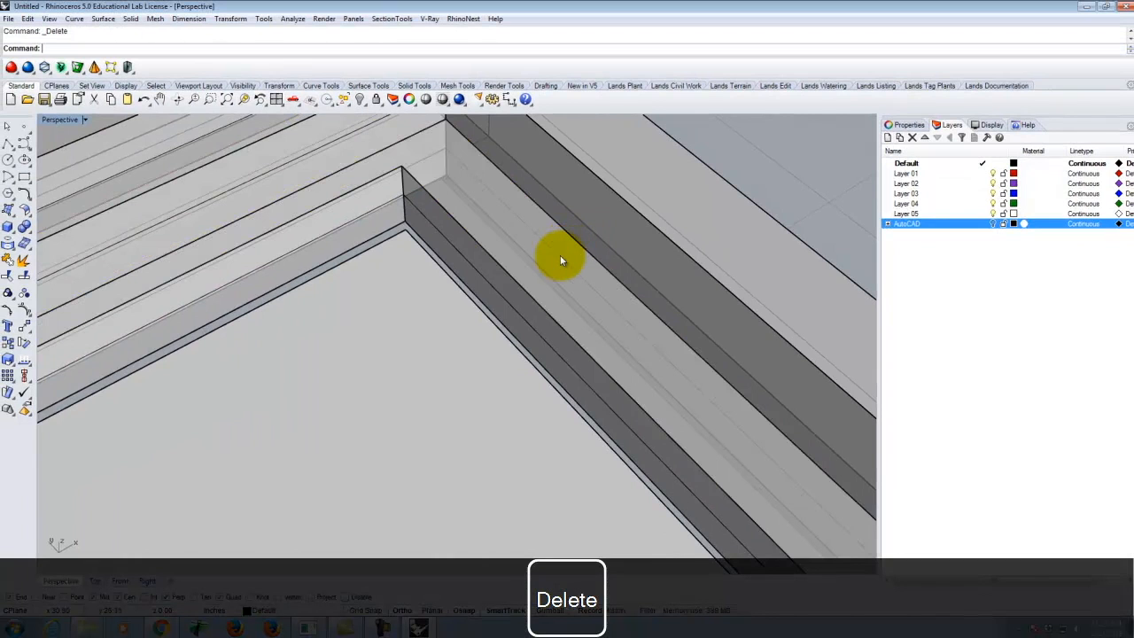
{"action": "left_click", "coordinate": [556, 254]}
{"action": "right_click_drag", "start_coordinate": [563, 251], "coordinate": [269, 128]}
{"action": "key", "text": "Escape"}
Set the Perspective viewport to Shaded display and inspect the lower sash solid from above and below.
{"action": "left_click", "coordinate": [85, 120]}
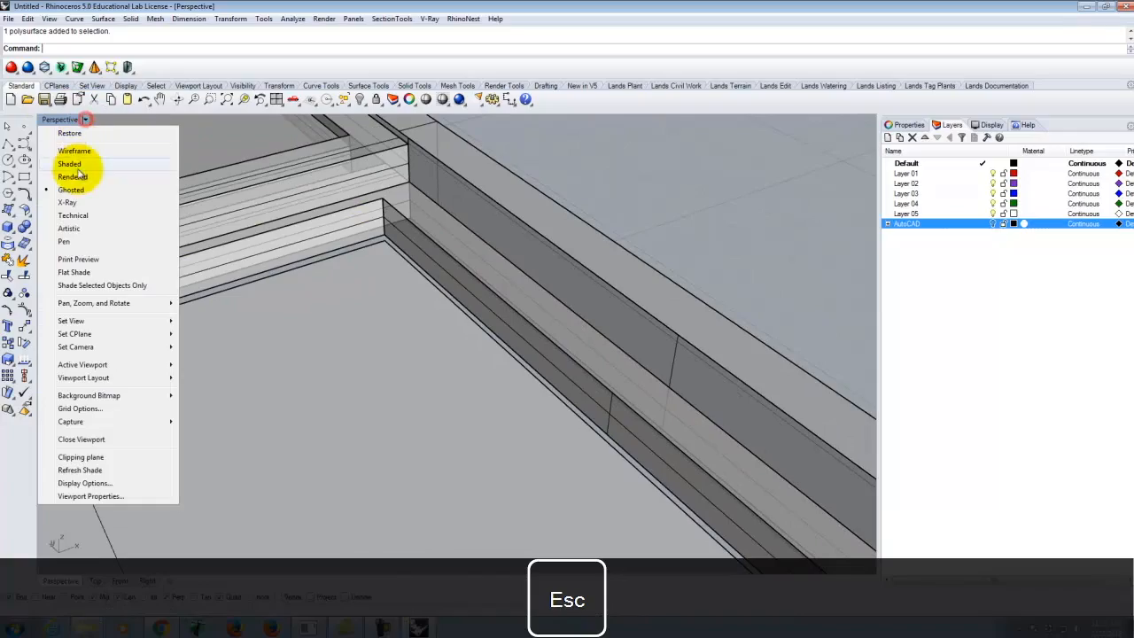
{"action": "left_click", "coordinate": [80, 164]}
{"action": "right_click_drag", "start_coordinate": [488, 248], "coordinate": [568, 254]}
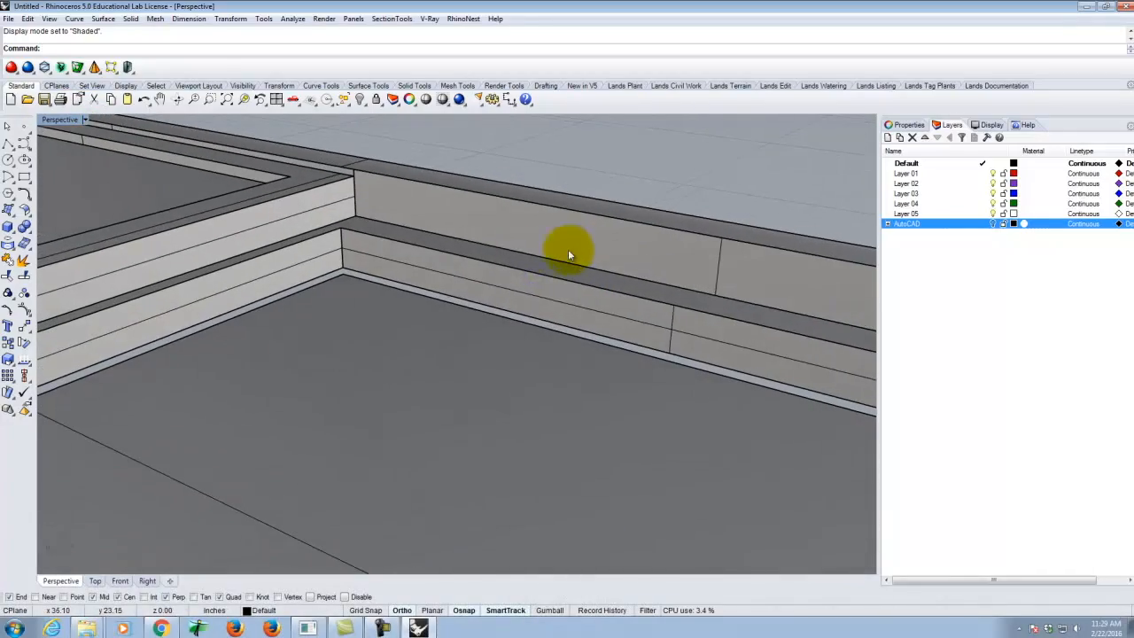
{"action": "left_click", "coordinate": [464, 257]}
{"action": "right_click_drag", "start_coordinate": [452, 283], "coordinate": [546, 203]}
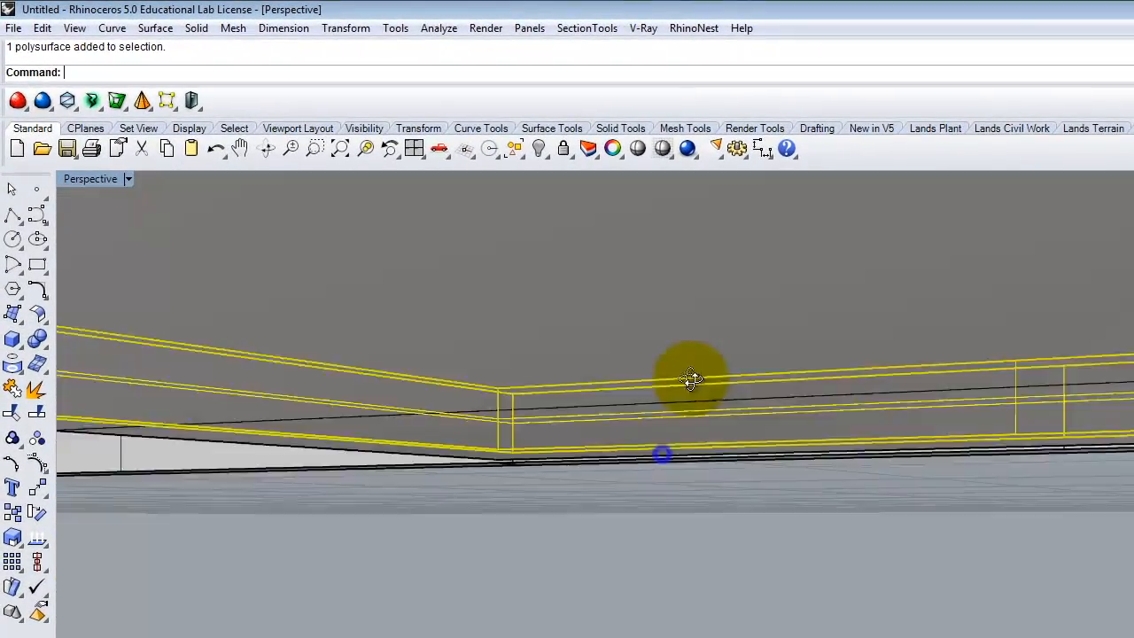
{"action": "right_click_drag", "start_coordinate": [819, 304], "coordinate": [620, 532]}
Move the lower glass surface vertically from its corner to the upper endpoint of the lower sash's inner corner edge.
{"action": "left_click", "coordinate": [568, 549]}
{"action": "type", "text": "Move"}
{"action": "key", "text": "Return"}
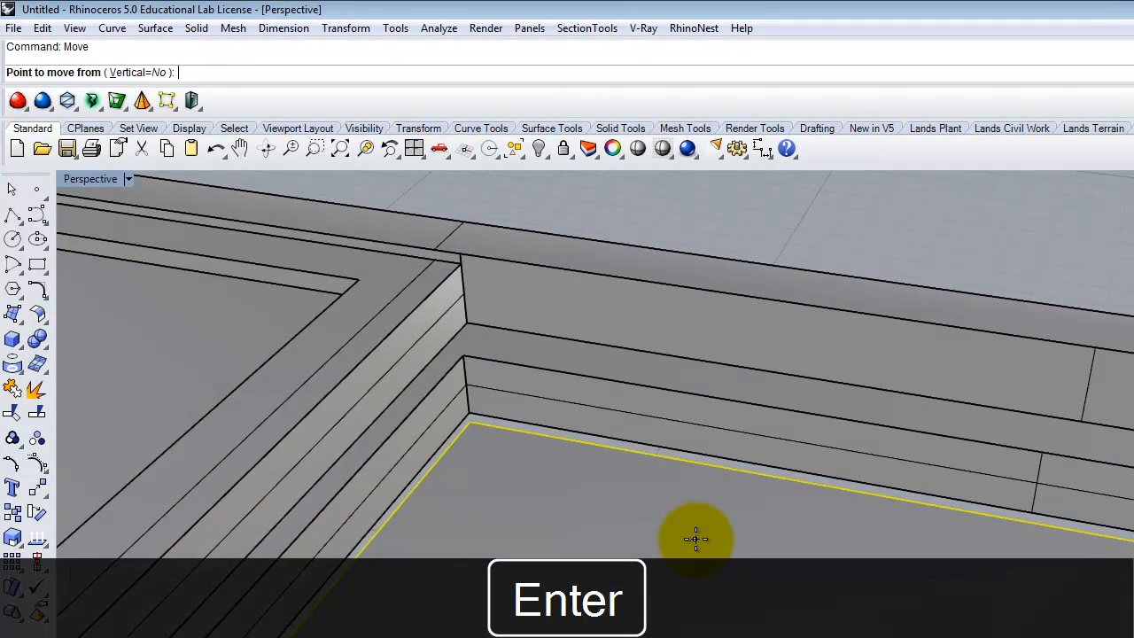
{"action": "left_click", "coordinate": [472, 409]}
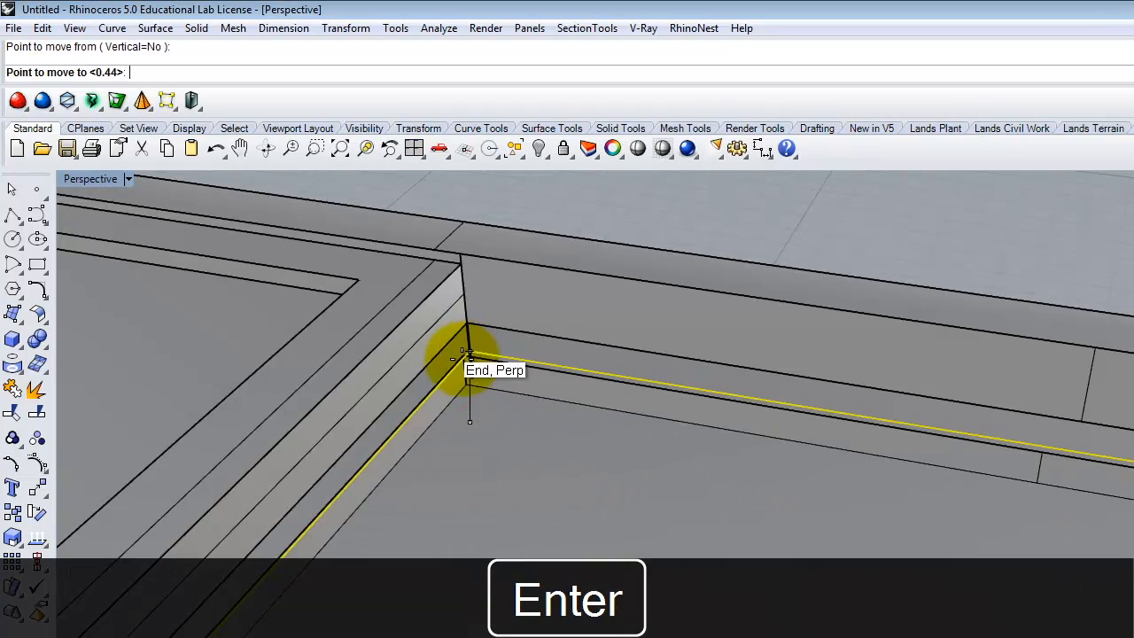
{"action": "left_click", "coordinate": [462, 359]}
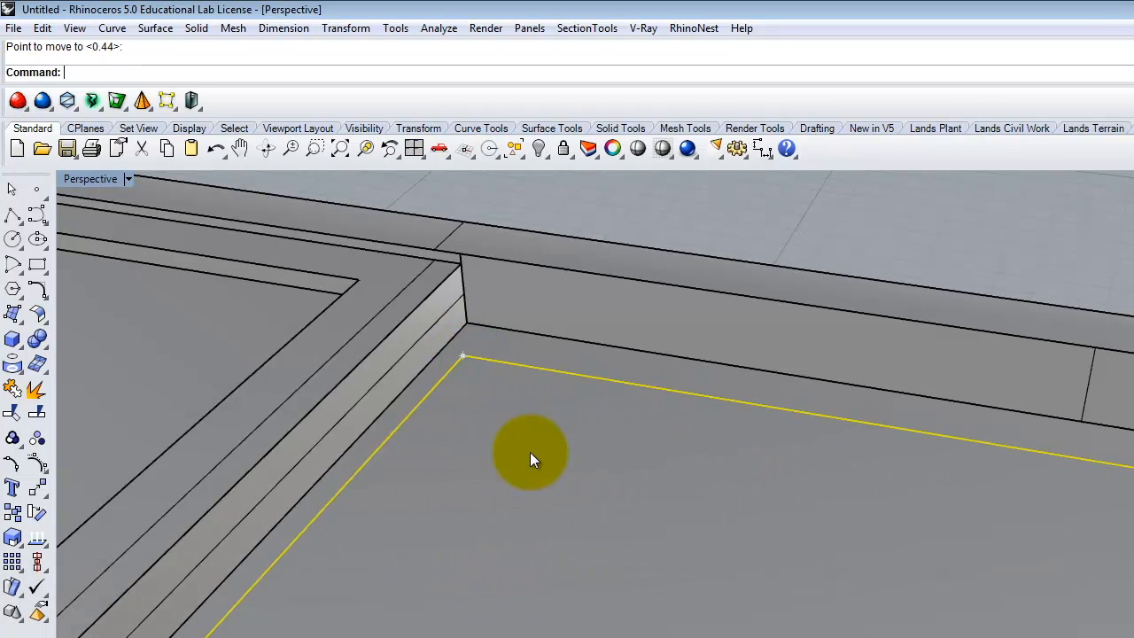
Extrude the lower glass surface by -5/8 inch as a solid and delete the leftover source surface.
{"action": "key", "text": "Return"}
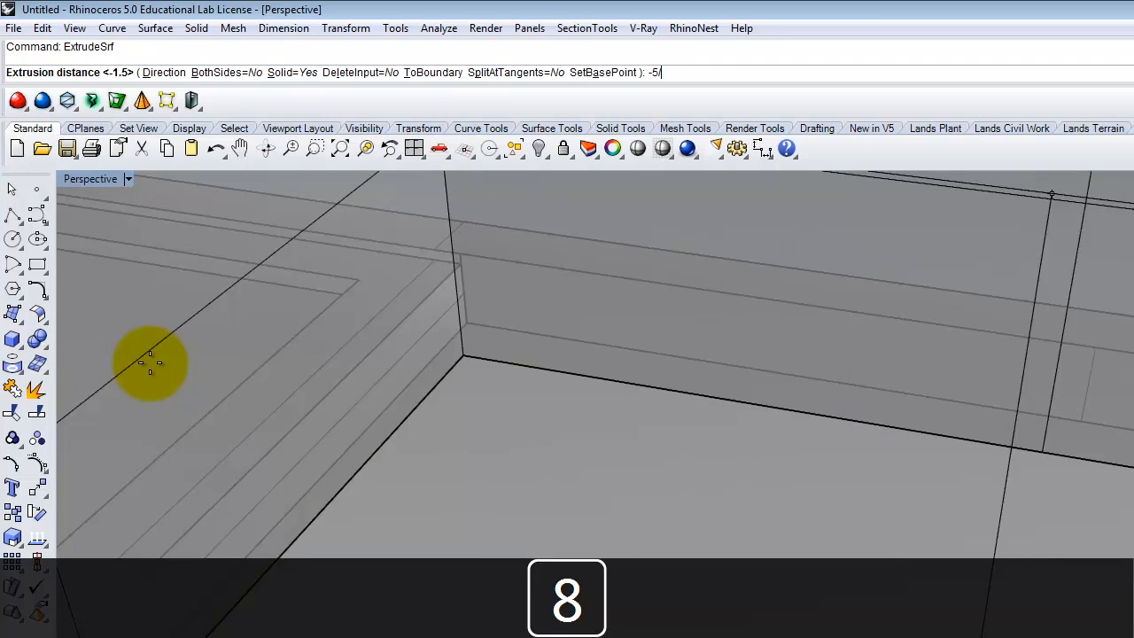
{"action": "type", "text": "-5/8"}
{"action": "key", "text": "Return"}
{"action": "left_click", "coordinate": [595, 551]}
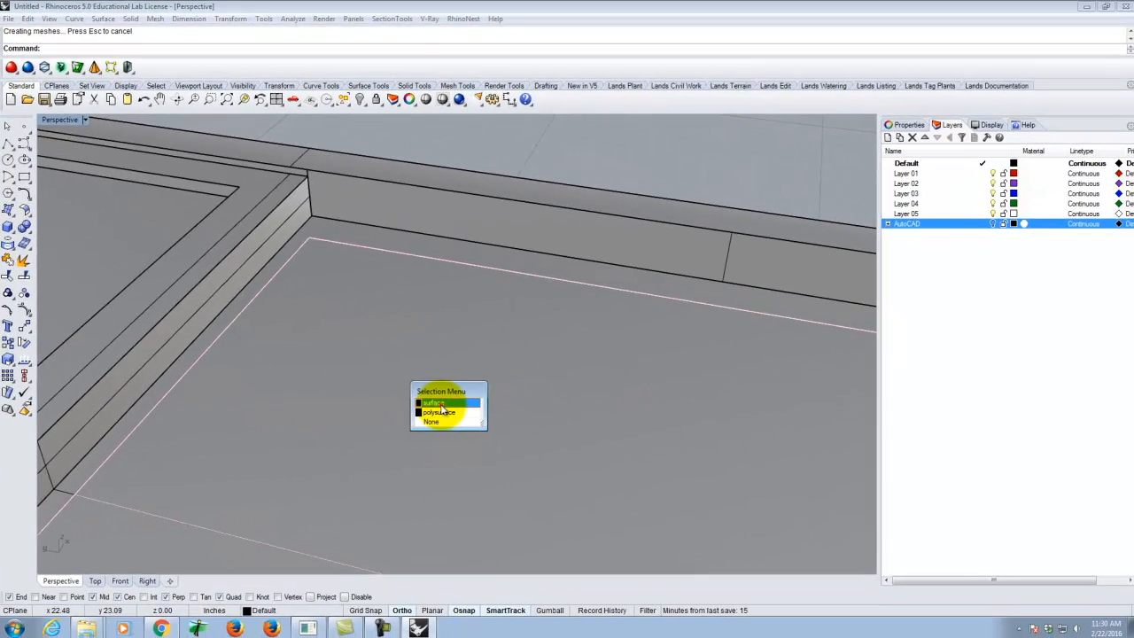
{"action": "left_click", "coordinate": [510, 467]}
{"action": "key", "text": "Delete"}
Move the lower glass solid from its corner edge midpoint down to the midpoint of the lower sash's inner corner edge.
{"action": "left_click", "coordinate": [440, 404]}
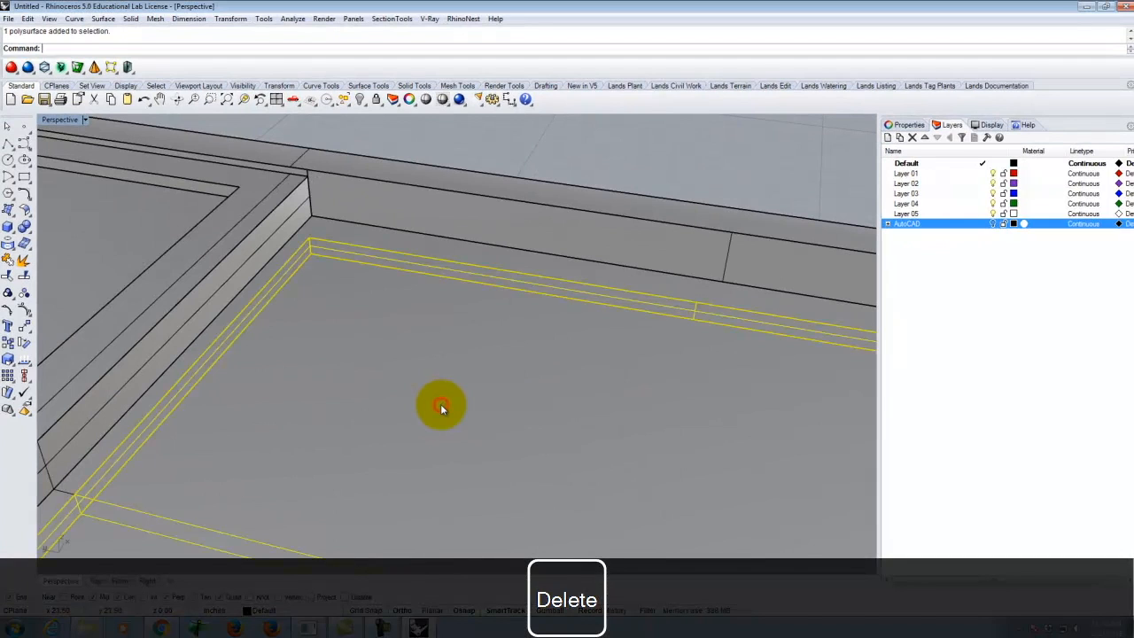
{"action": "type", "text": "ove"}
{"action": "key", "text": "Return"}
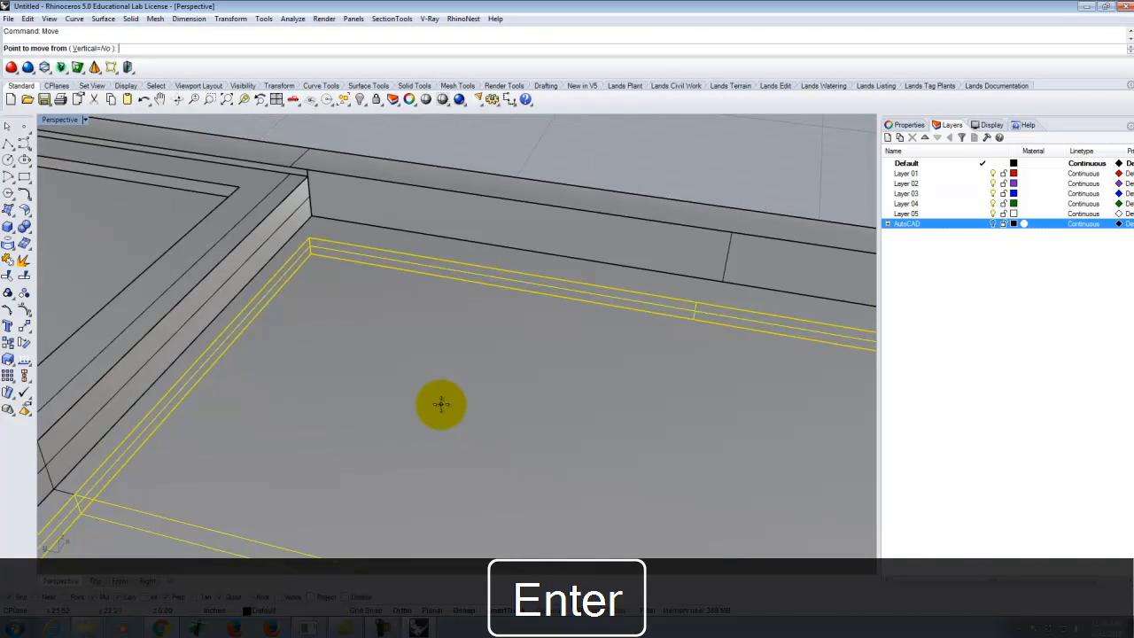
{"action": "left_click", "coordinate": [310, 245]}
{"action": "left_click", "coordinate": [312, 258]}
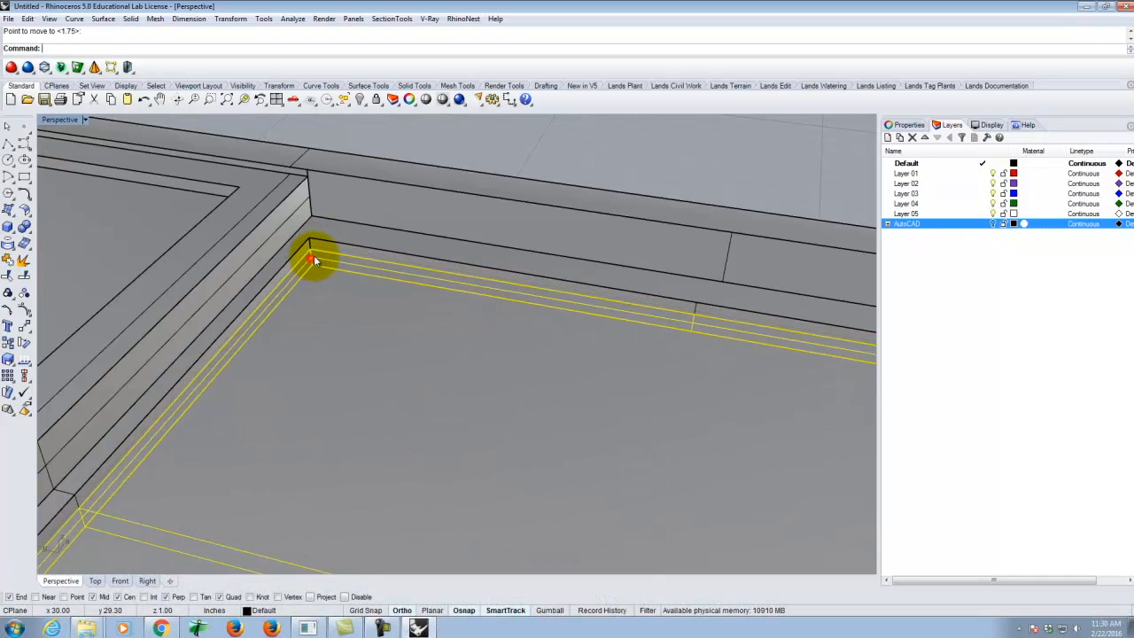
{"action": "left_click", "coordinate": [480, 143]}
Examine the assembled window's frame, both sashes and glass panes from several sides.
{"action": "scroll", "coordinate": [447, 169], "scroll_direction": "down", "scroll_amount": 8}
{"action": "right_click_drag", "start_coordinate": [669, 297], "coordinate": [431, 398]}
{"action": "scroll", "coordinate": [448, 307], "scroll_direction": "up", "scroll_amount": 4}
{"action": "scroll", "coordinate": [429, 399], "scroll_direction": "down", "scroll_amount": 3}
{"action": "right_click_drag", "start_coordinate": [327, 396], "coordinate": [595, 393]}
{"action": "scroll", "coordinate": [541, 367], "scroll_direction": "up", "scroll_amount": 4}
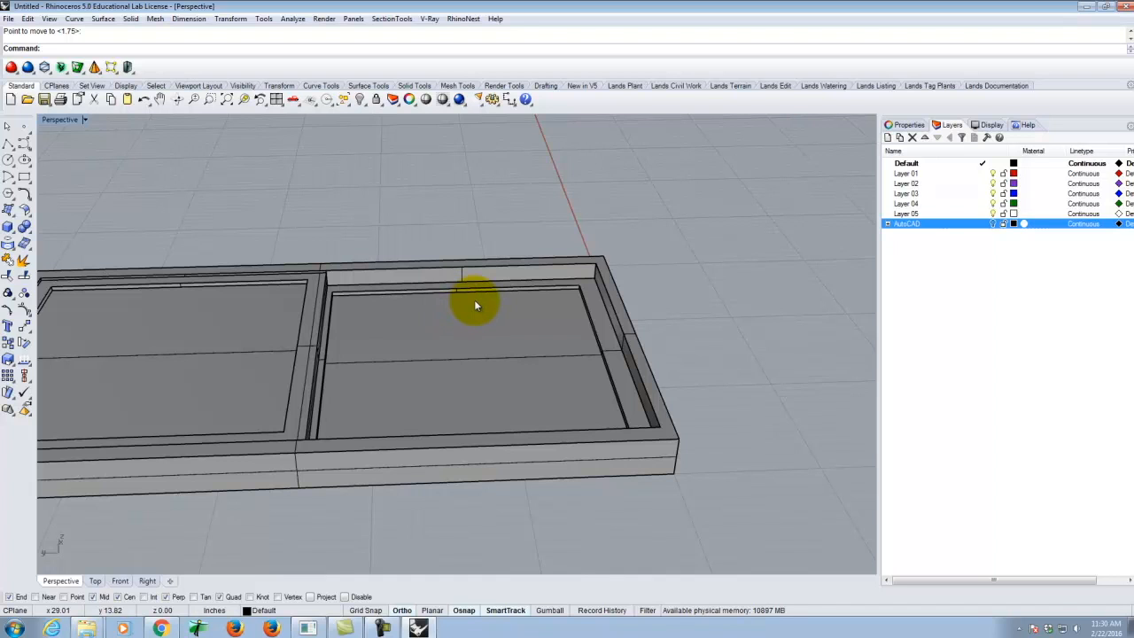
{"action": "scroll", "coordinate": [604, 310], "scroll_direction": "down", "scroll_amount": 8}
{"action": "right_click_drag", "start_coordinate": [255, 300], "coordinate": [125, 258]}
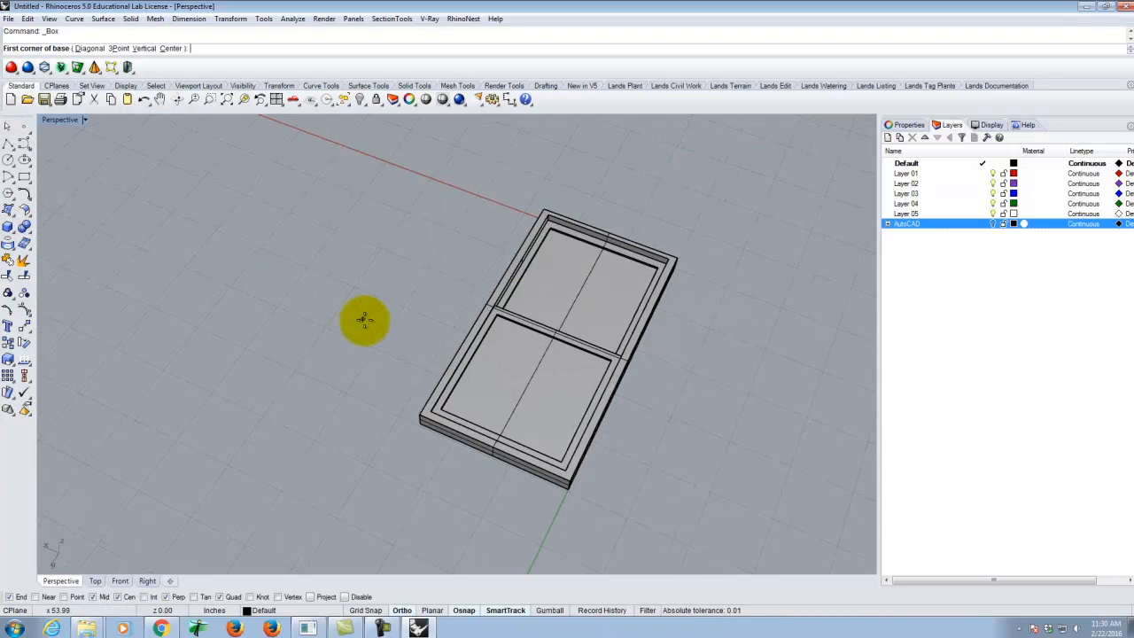
Draw a polyline 5.5 inches out from the frame's origin corner, parallel along the frame's long side and back to its other corner.
{"action": "right_click_drag", "start_coordinate": [366, 319], "coordinate": [514, 352]}
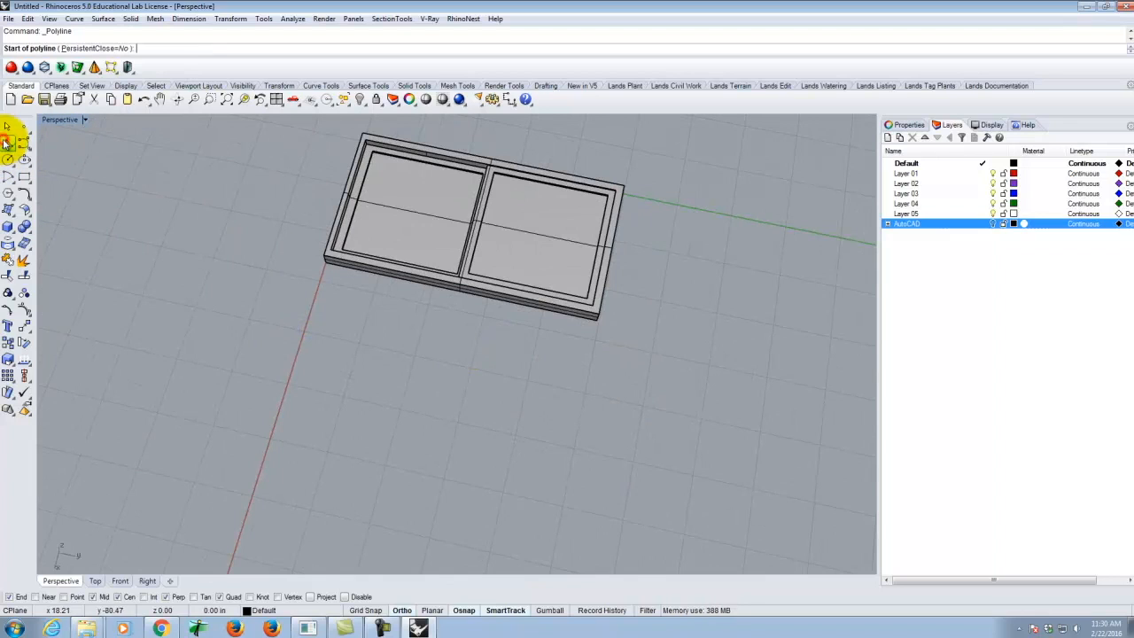
{"action": "scroll", "coordinate": [340, 273], "scroll_direction": "up", "scroll_amount": 5}
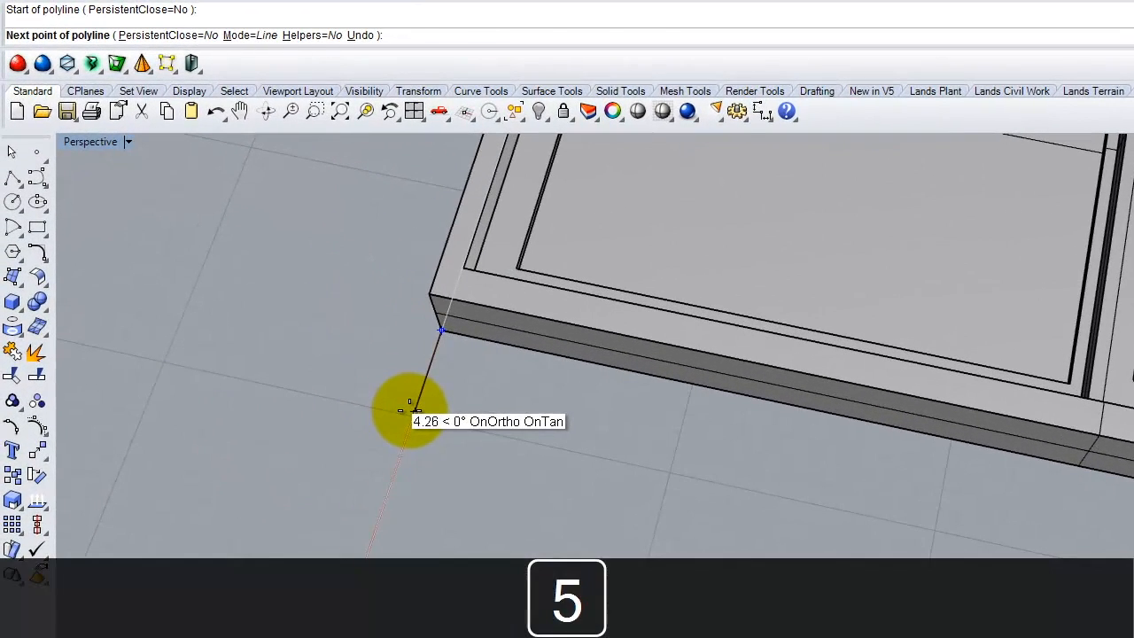
{"action": "key", "text": "Return"}
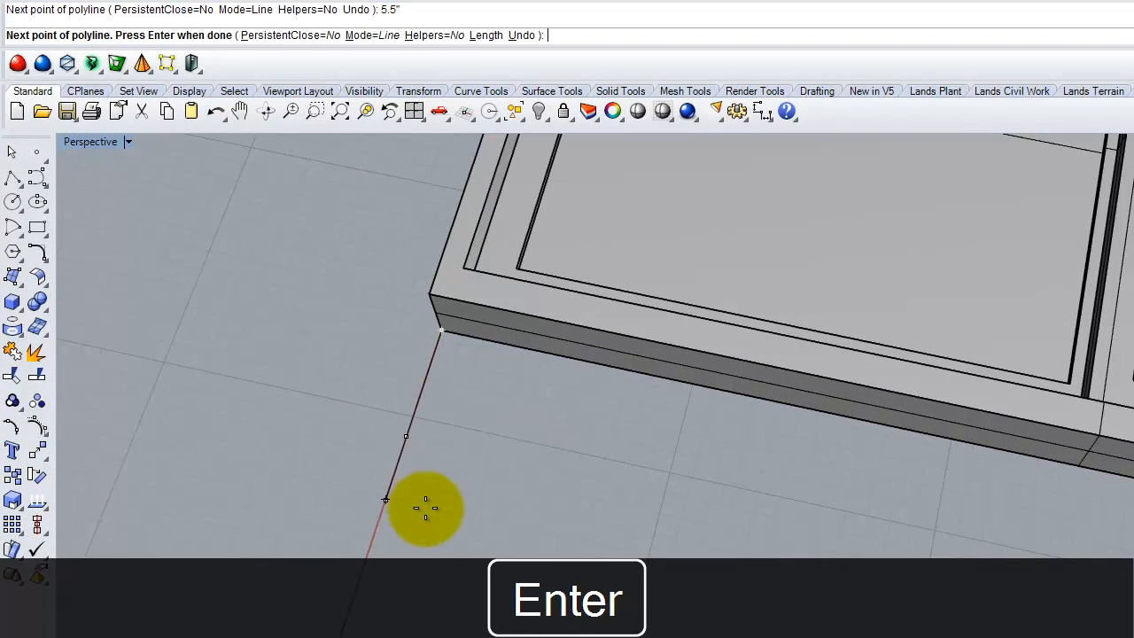
{"action": "scroll", "coordinate": [208, 380], "scroll_direction": "down", "scroll_amount": 5}
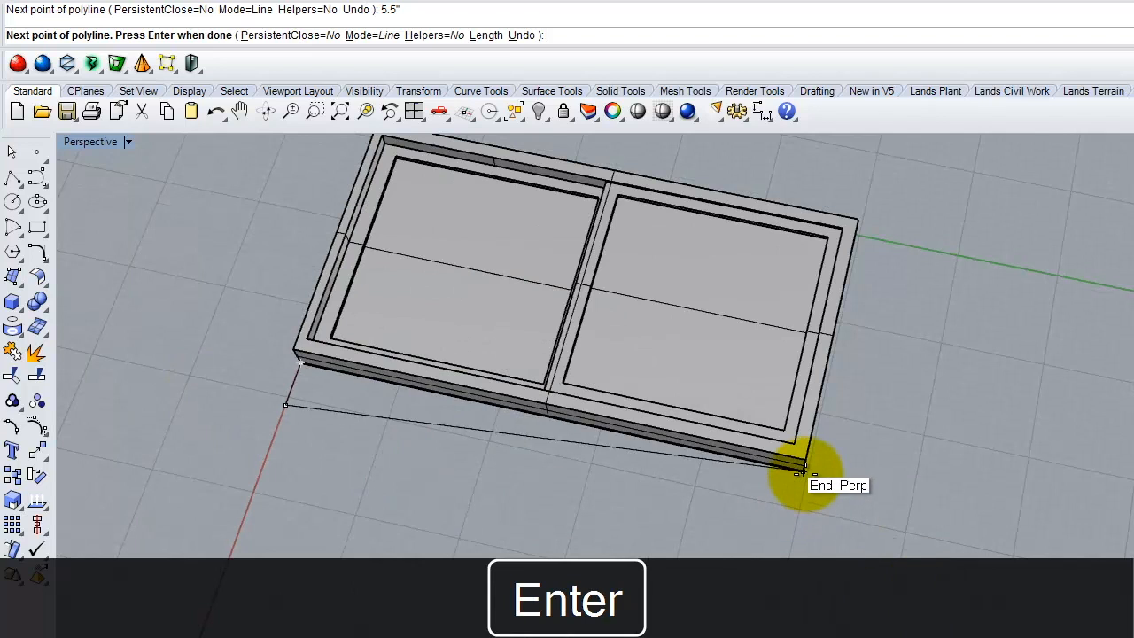
{"action": "left_click", "coordinate": [802, 516]}
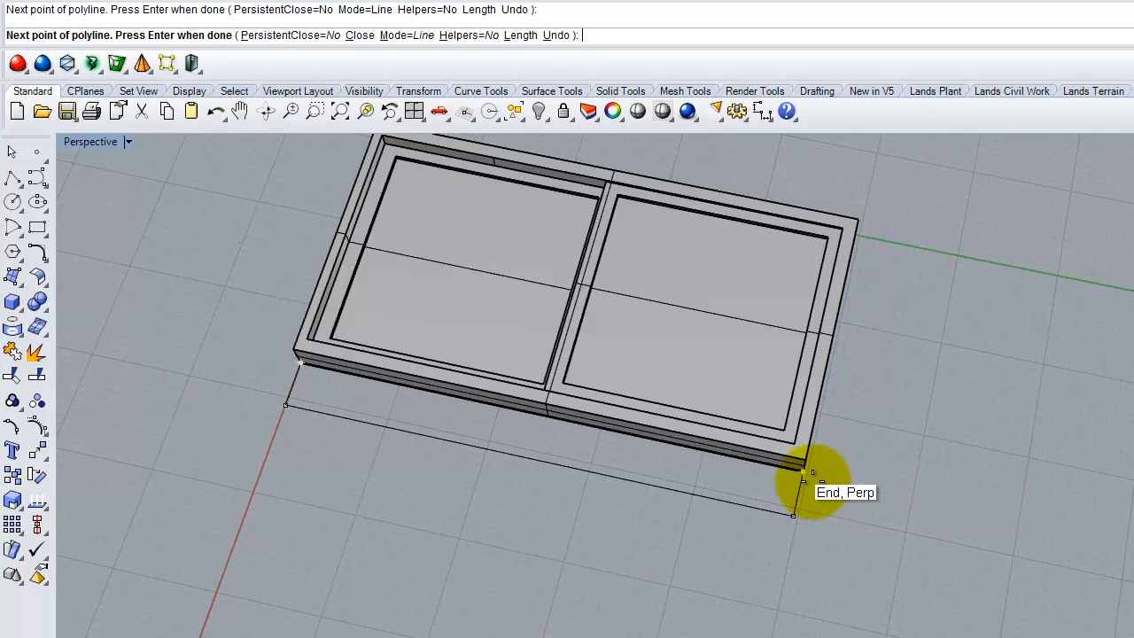
{"action": "left_click", "coordinate": [814, 481]}
{"action": "right_click", "coordinate": [813, 481]}
Outline the opposite long side of the frame with a matching polyline offset 5.5 inches outward, ending at the frame corner.
{"action": "right_click_drag", "start_coordinate": [963, 340], "coordinate": [666, 422]}
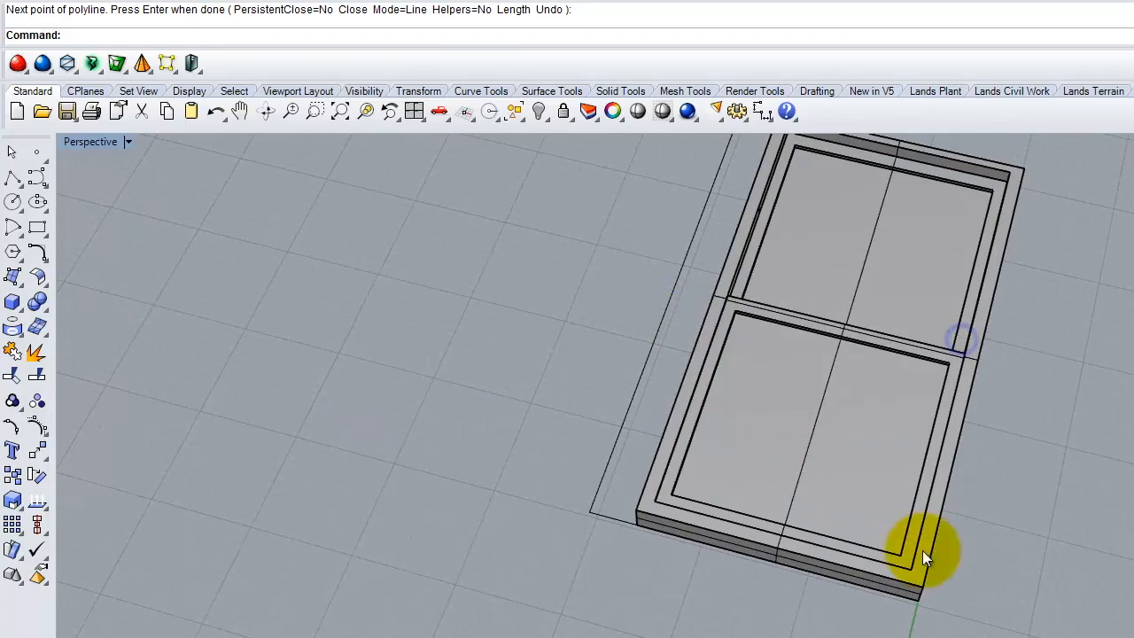
{"action": "right_click", "coordinate": [952, 608]}
{"action": "left_click", "coordinate": [920, 604]}
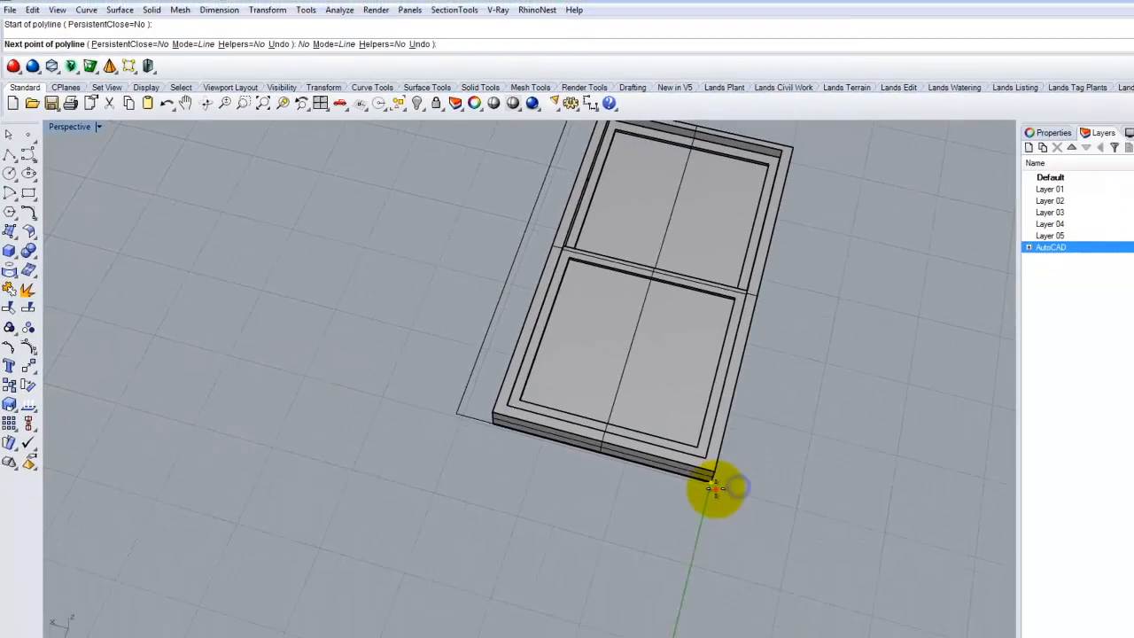
{"action": "scroll", "coordinate": [700, 479], "scroll_direction": "down", "scroll_amount": 4}
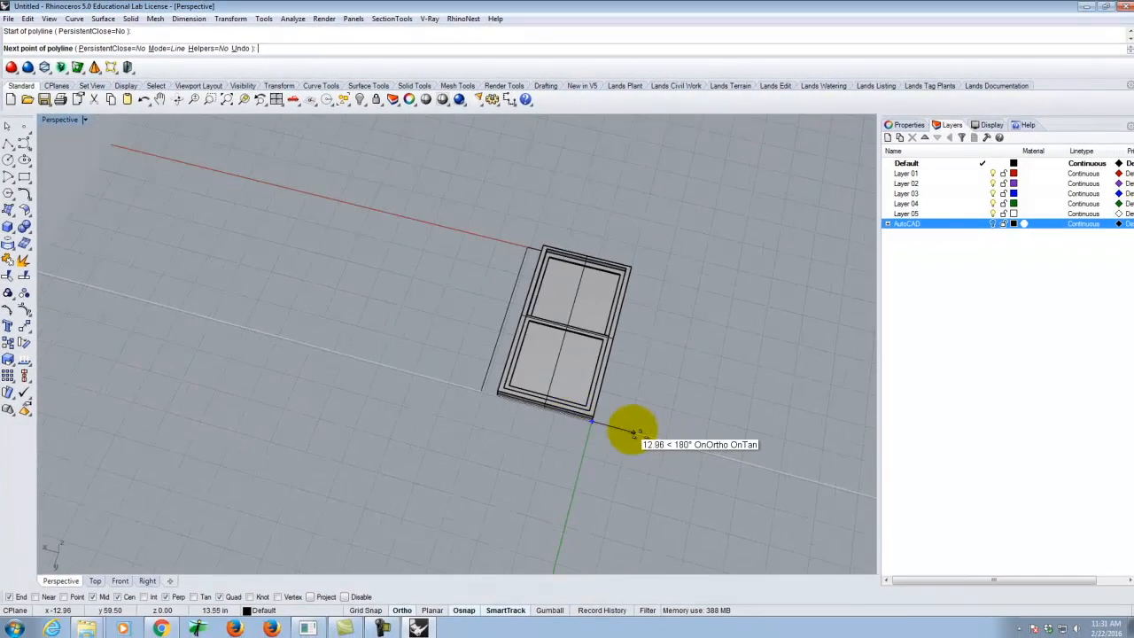
{"action": "scroll", "coordinate": [731, 486], "scroll_direction": "up", "scroll_amount": 8}
{"action": "type", "text": "5.5"}
{"action": "key", "text": "Return"}
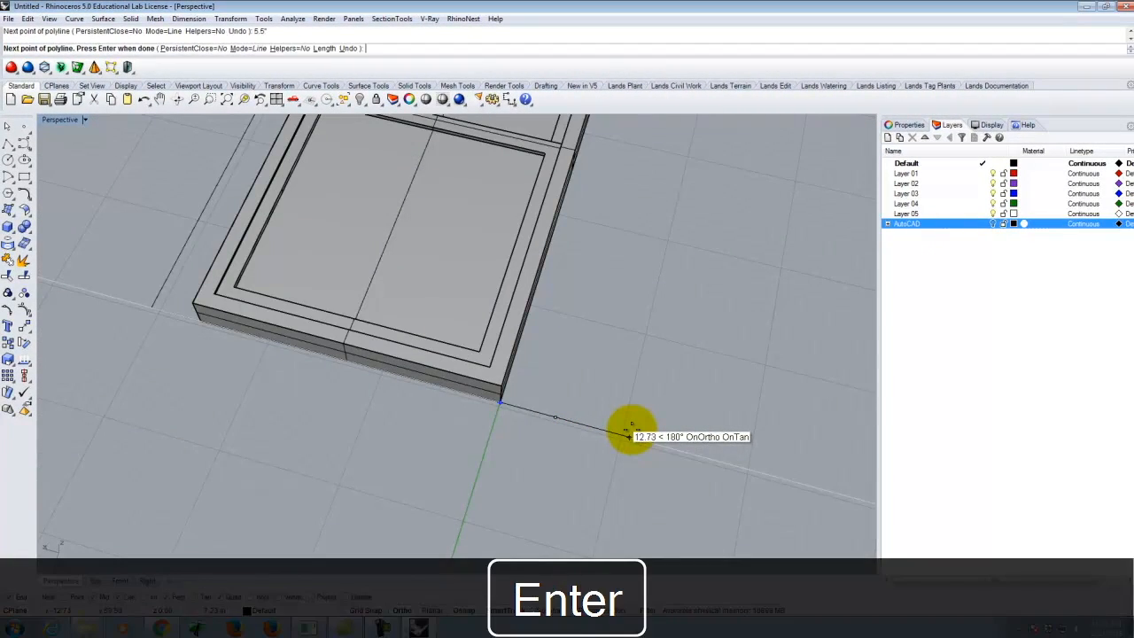
{"action": "scroll", "coordinate": [580, 328], "scroll_direction": "down", "scroll_amount": 7}
{"action": "scroll", "coordinate": [634, 317], "scroll_direction": "up", "scroll_amount": 7}
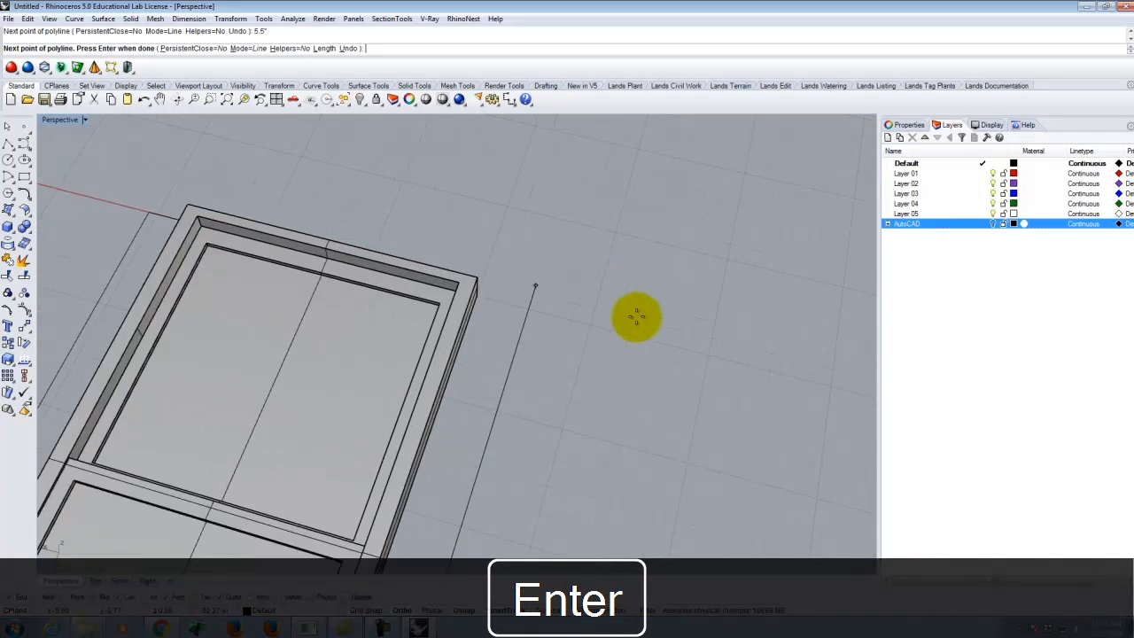
{"action": "right_click_drag", "start_coordinate": [636, 319], "coordinate": [573, 315]}
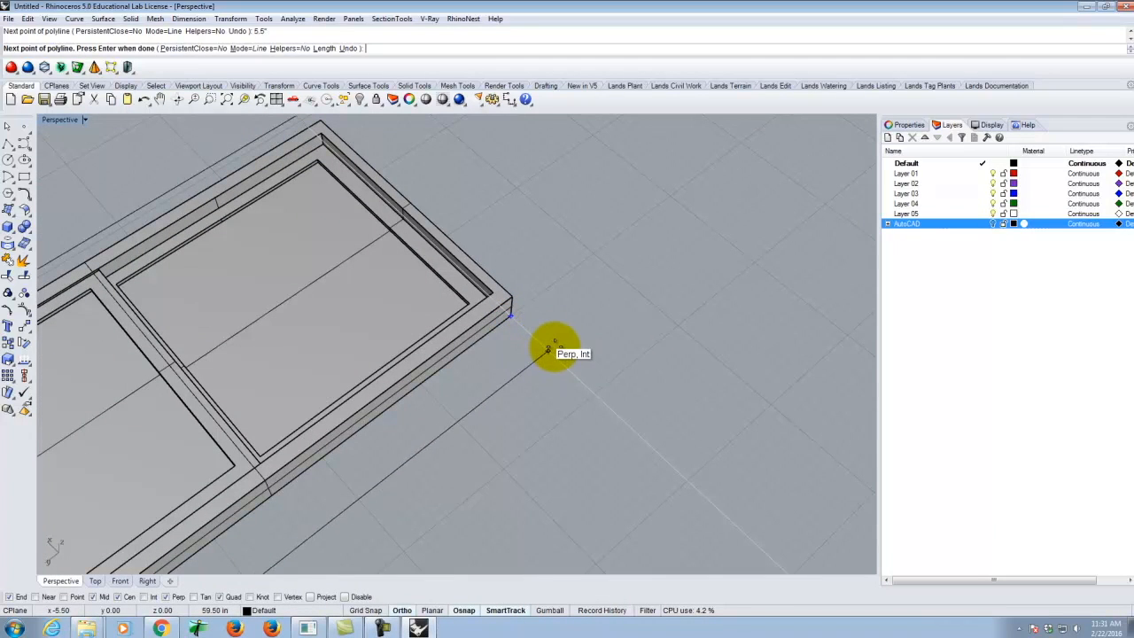
{"action": "left_click", "coordinate": [551, 345]}
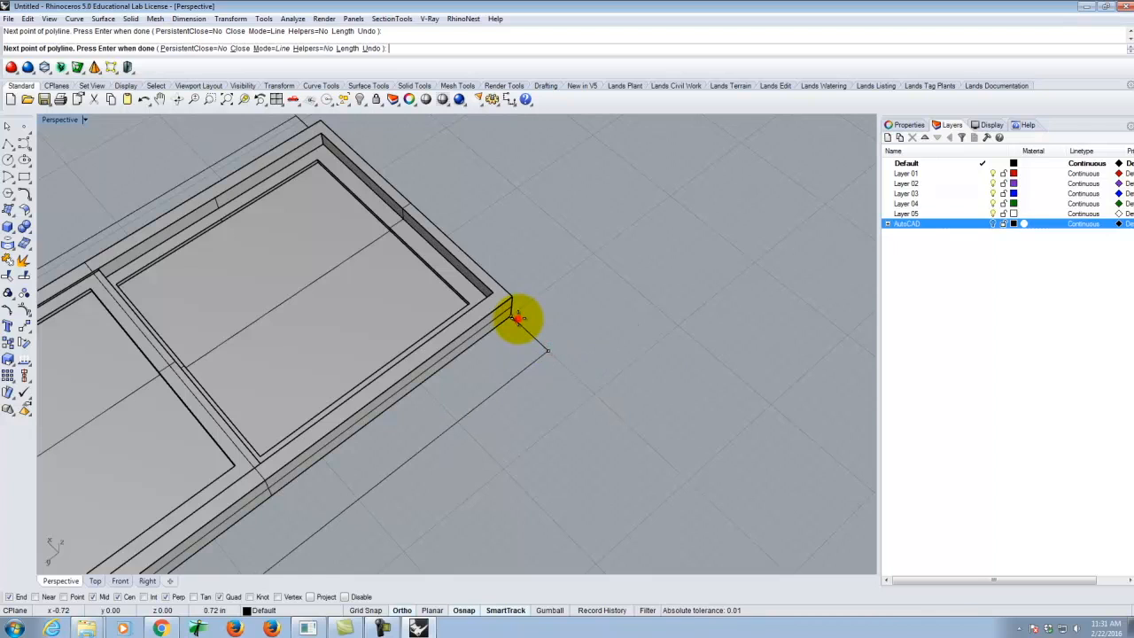
{"action": "scroll", "coordinate": [534, 306], "scroll_direction": "down", "scroll_amount": 5}
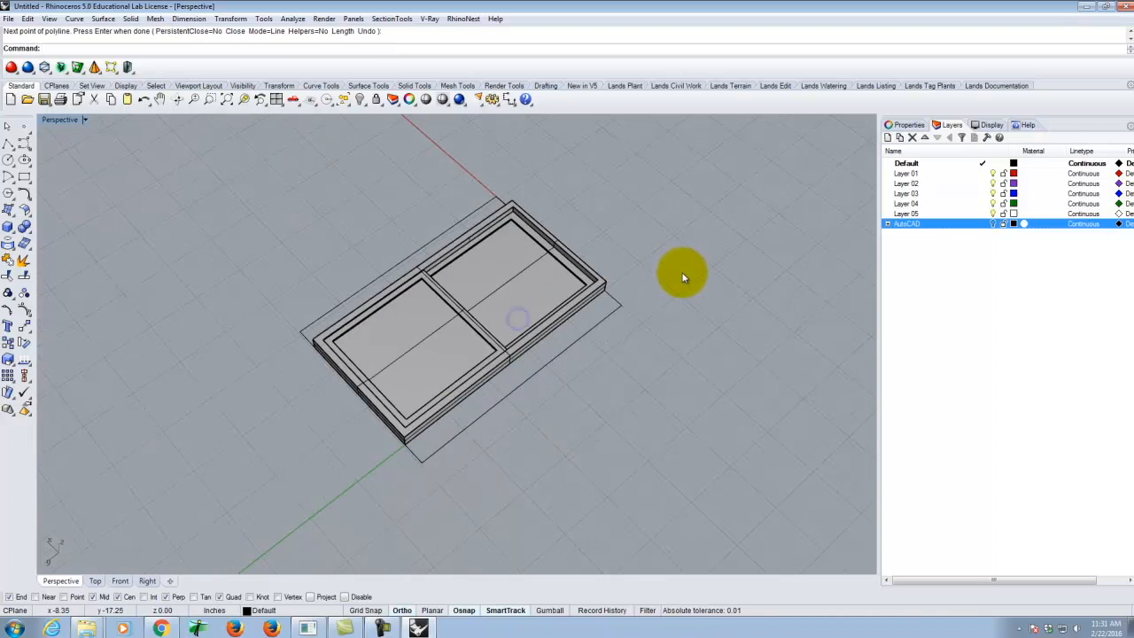
Draw a 5.5-inch-deep polyline outline across the window end away from the X axis, spanning both side outlines.
{"action": "right_click", "coordinate": [293, 335]}
{"action": "left_click", "coordinate": [294, 334]}
{"action": "type", "text": "5.5"}
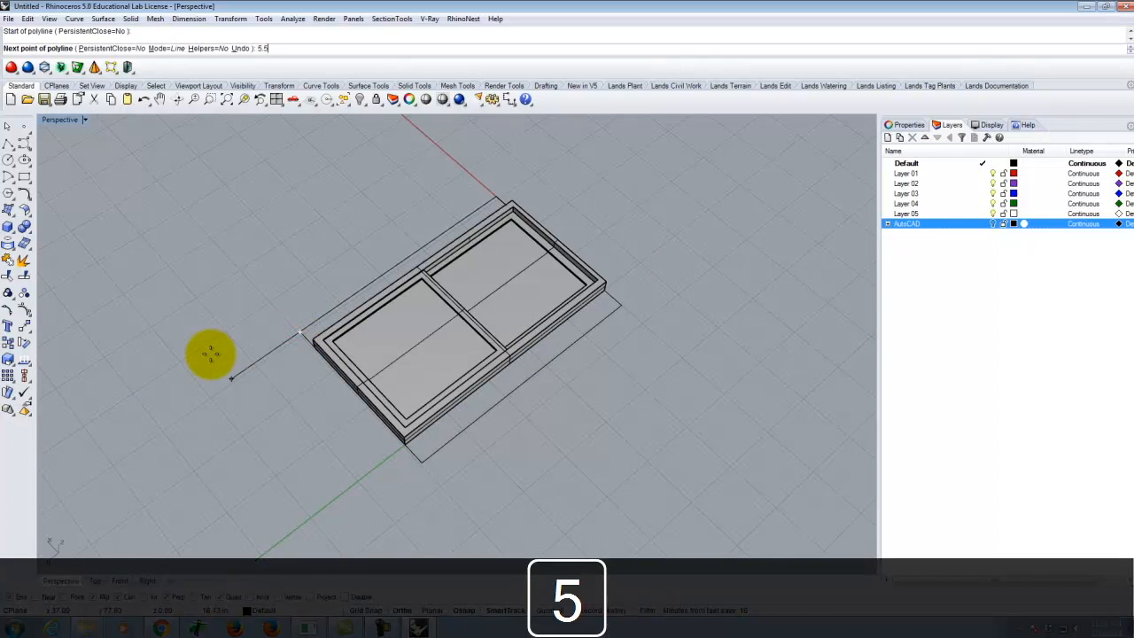
{"action": "key", "text": "Return"}
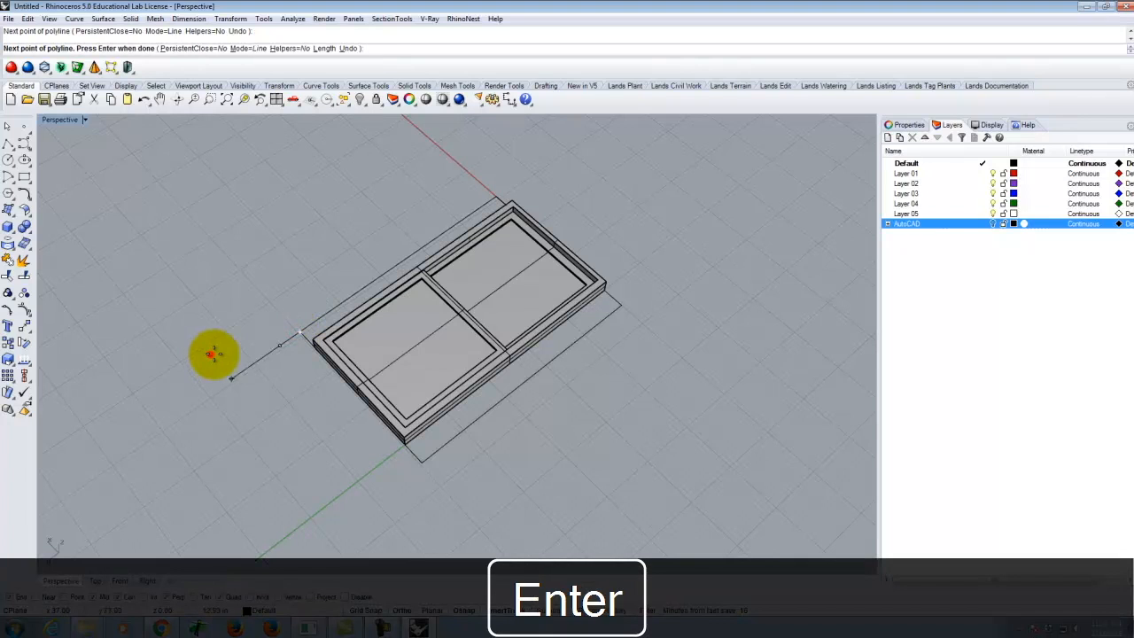
{"action": "left_click", "coordinate": [212, 354]}
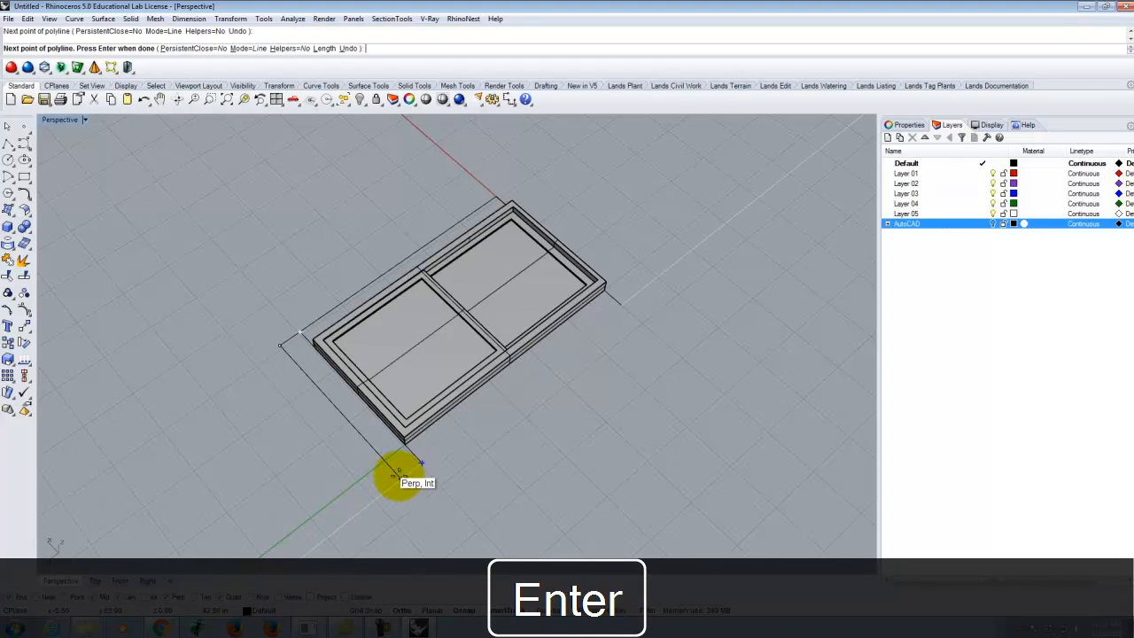
{"action": "left_click", "coordinate": [399, 475]}
{"action": "left_click", "coordinate": [419, 466]}
{"action": "right_click", "coordinate": [418, 466]}
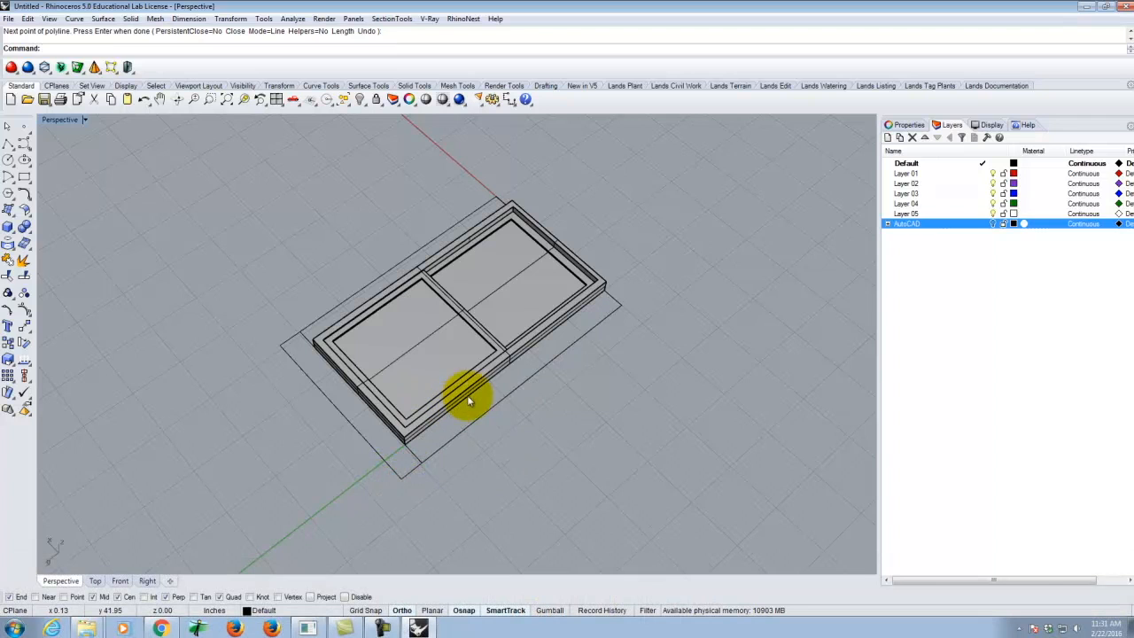
Draw a 1.5-inch-deep polyline outline across the window end on the X axis, joining the outer corners of both side outlines.
{"action": "right_click_drag", "start_coordinate": [726, 352], "coordinate": [517, 348]}
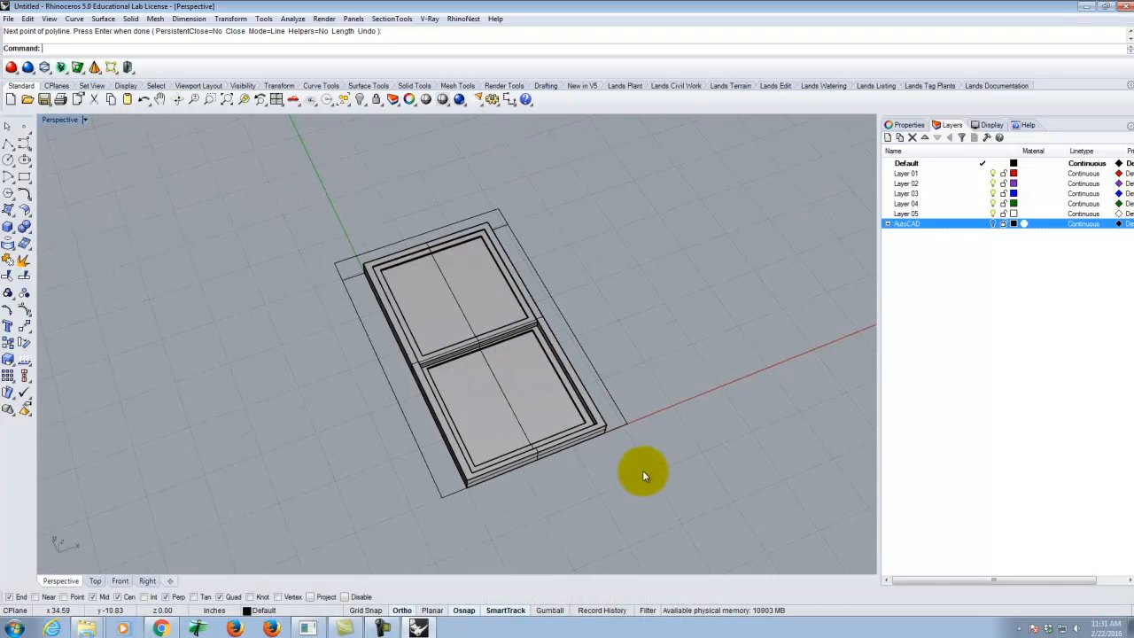
{"action": "right_click", "coordinate": [453, 506]}
{"action": "type", "text": "1"}
{"action": "key", "text": "Delete"}
{"action": "type", "text": "5\""}
{"action": "key", "text": "shift+Return"}
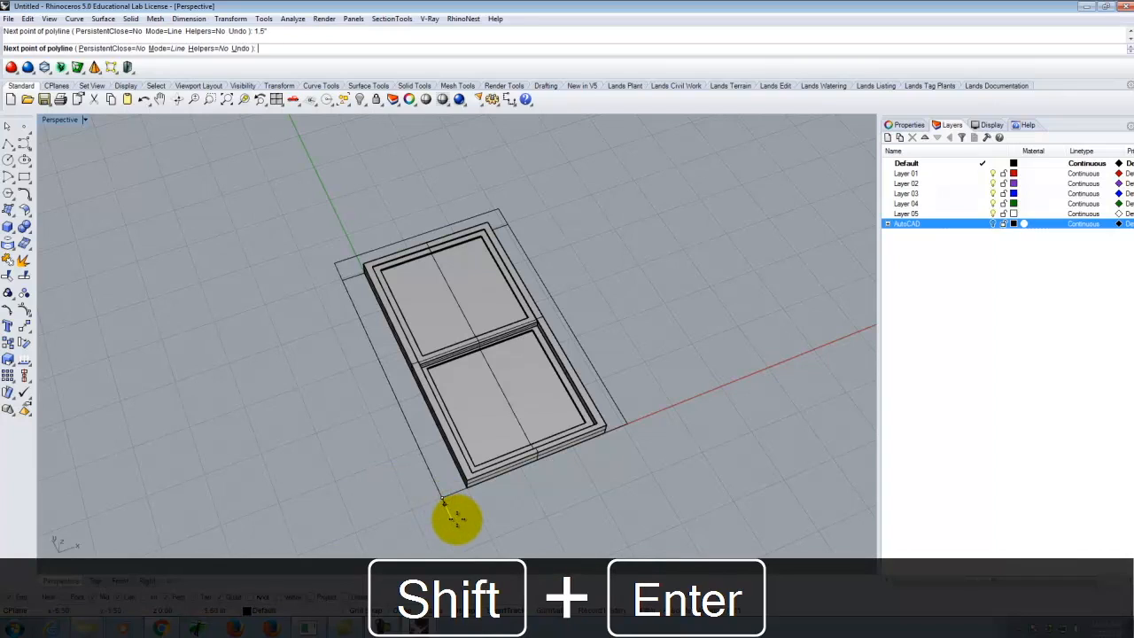
{"action": "left_click", "coordinate": [457, 519]}
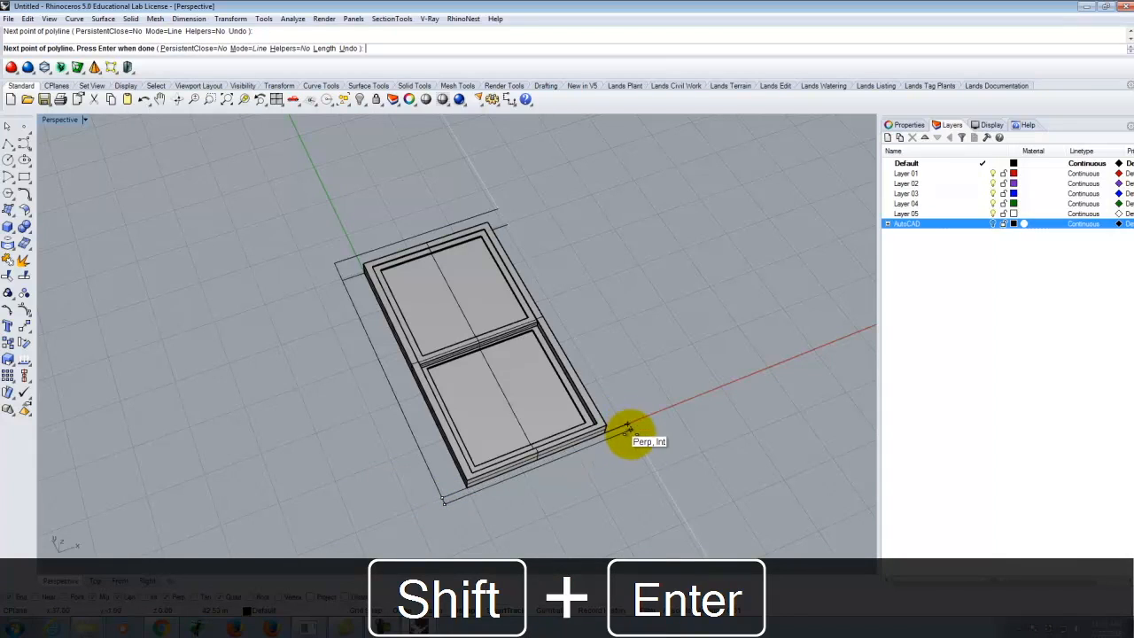
{"action": "left_click", "coordinate": [630, 430]}
{"action": "left_click", "coordinate": [627, 423]}
{"action": "right_click", "coordinate": [627, 422]}
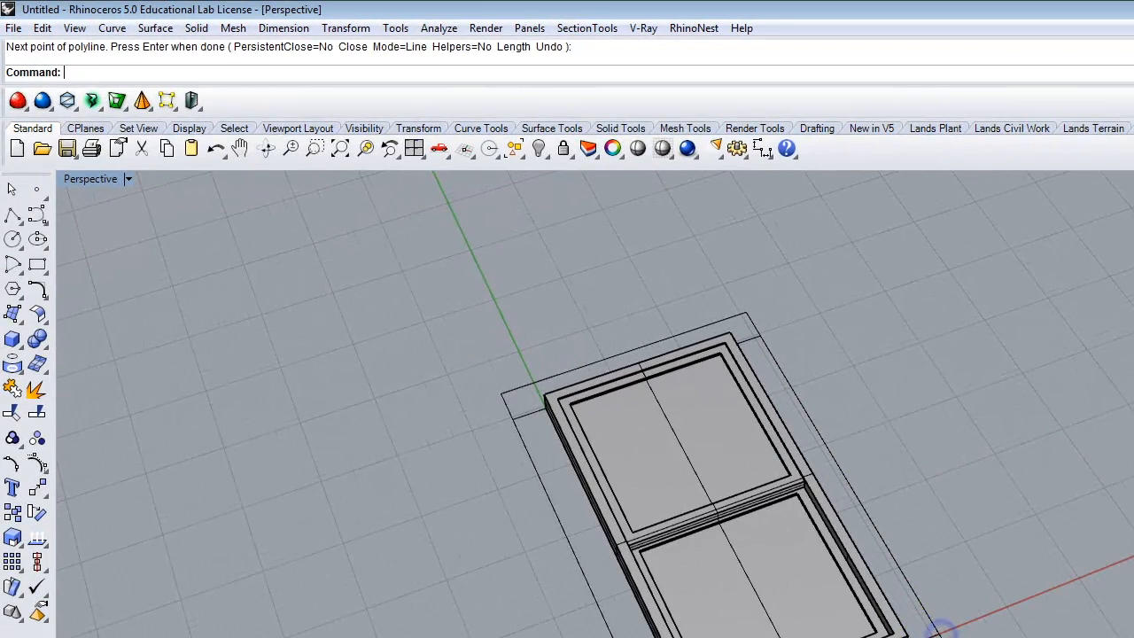
Draw another outline extending 5.5 inches beyond the 1.5-inch strip, across its full width.
{"action": "right_click", "coordinate": [627, 422]}
{"action": "left_click", "coordinate": [501, 394]}
{"action": "type", "text": "5.5\""}
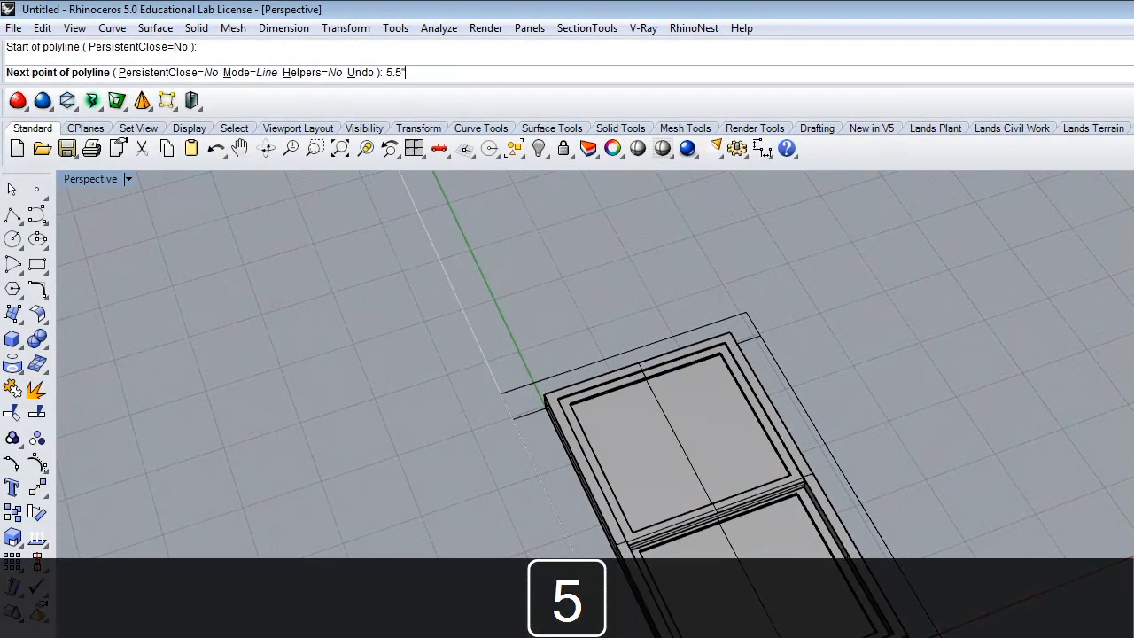
{"action": "key", "text": "Return"}
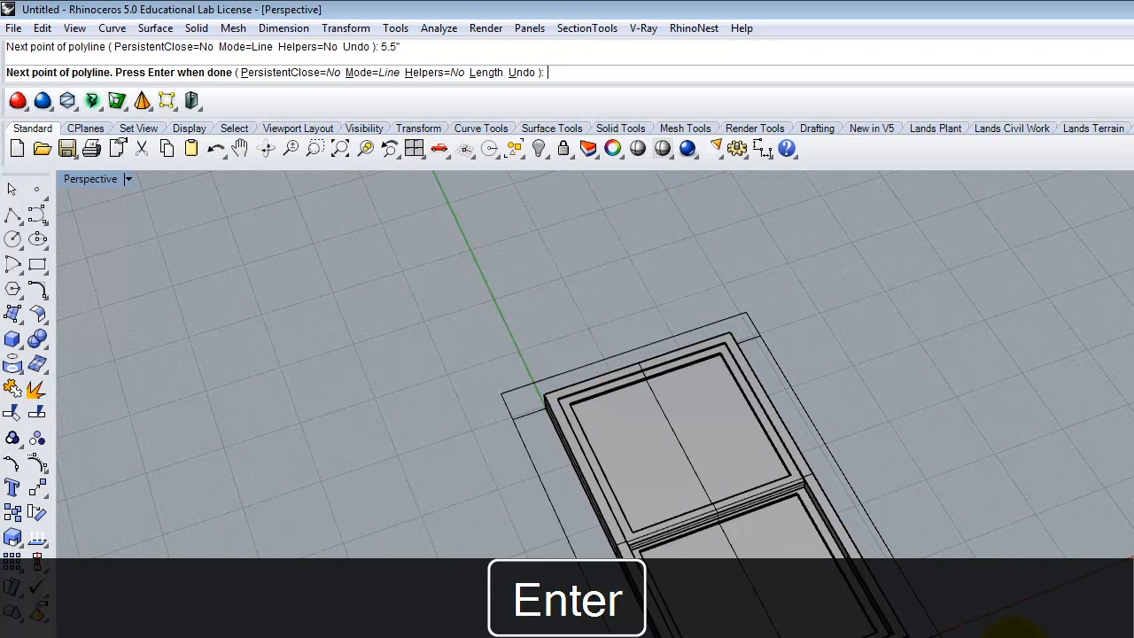
{"action": "left_click", "coordinate": [946, 634]}
{"action": "key", "text": "Return"}
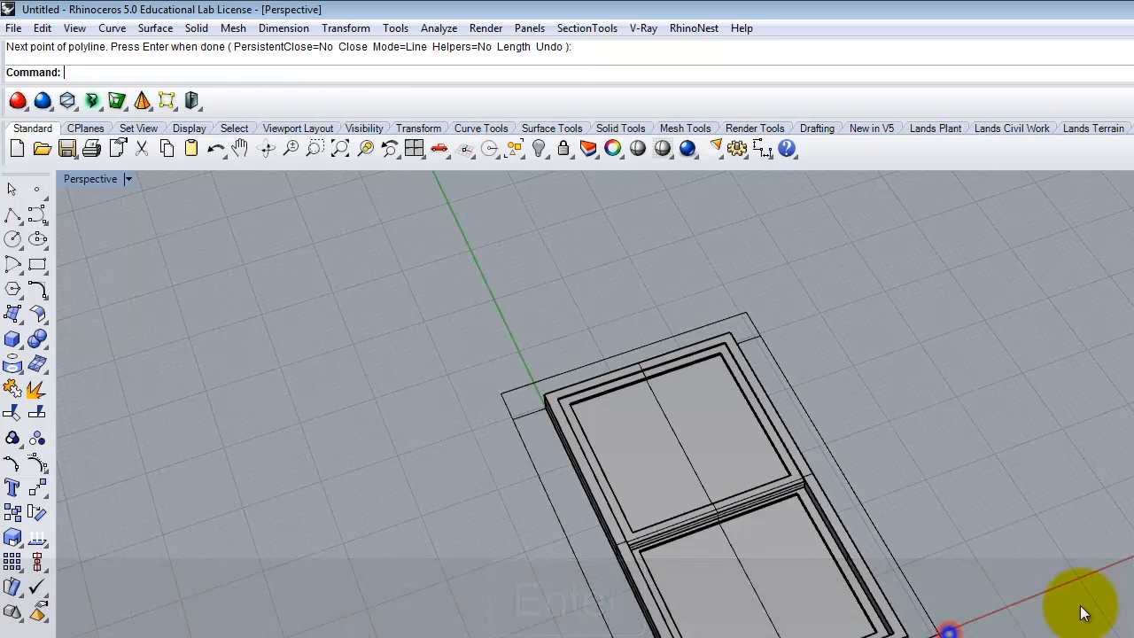
Build a 1.5-inch-high box on the 5.5-inch outline across the window end away from the X axis.
{"action": "right_click_drag", "start_coordinate": [346, 336], "coordinate": [326, 335]}
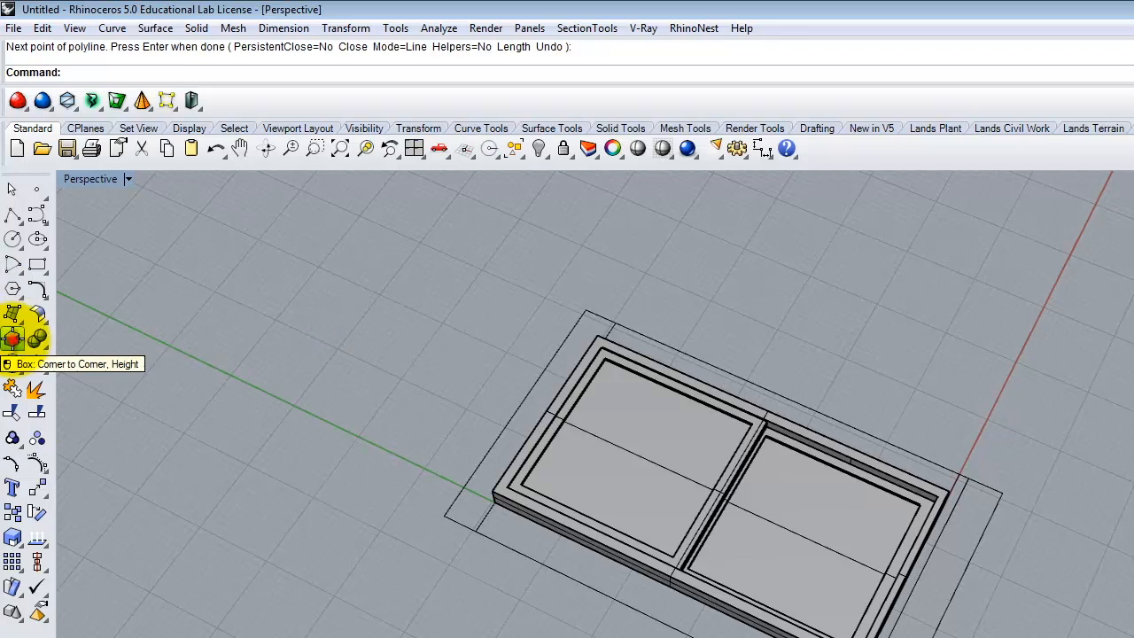
{"action": "left_click", "coordinate": [12, 338]}
{"action": "left_click", "coordinate": [584, 311]}
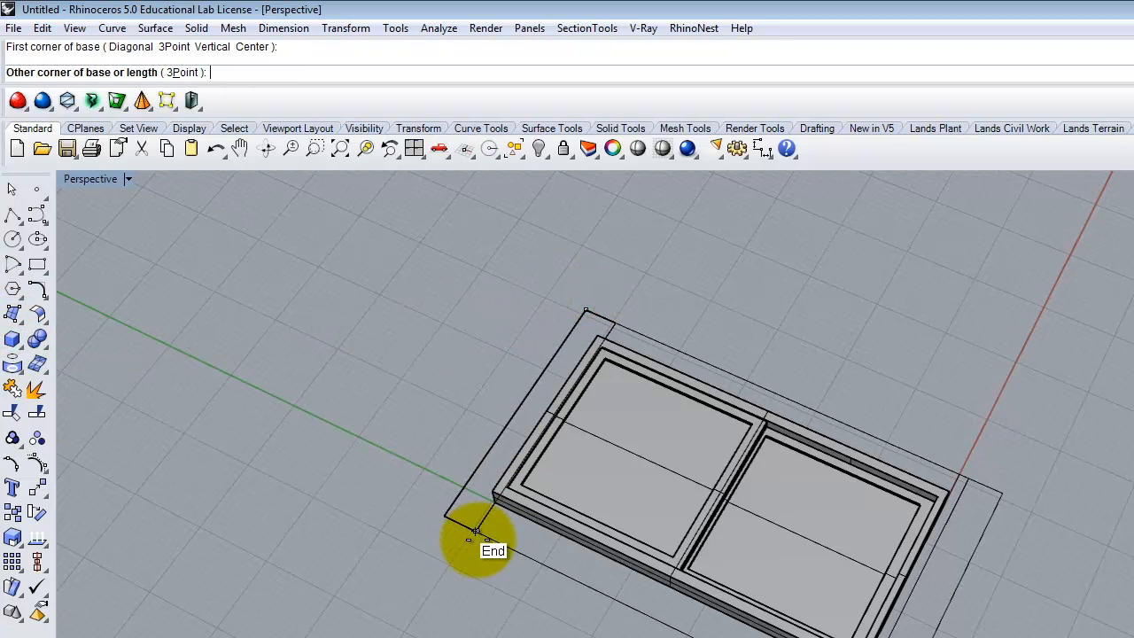
{"action": "left_click", "coordinate": [476, 531]}
{"action": "key", "text": "Delete"}
{"action": "type", "text": "1.5"}
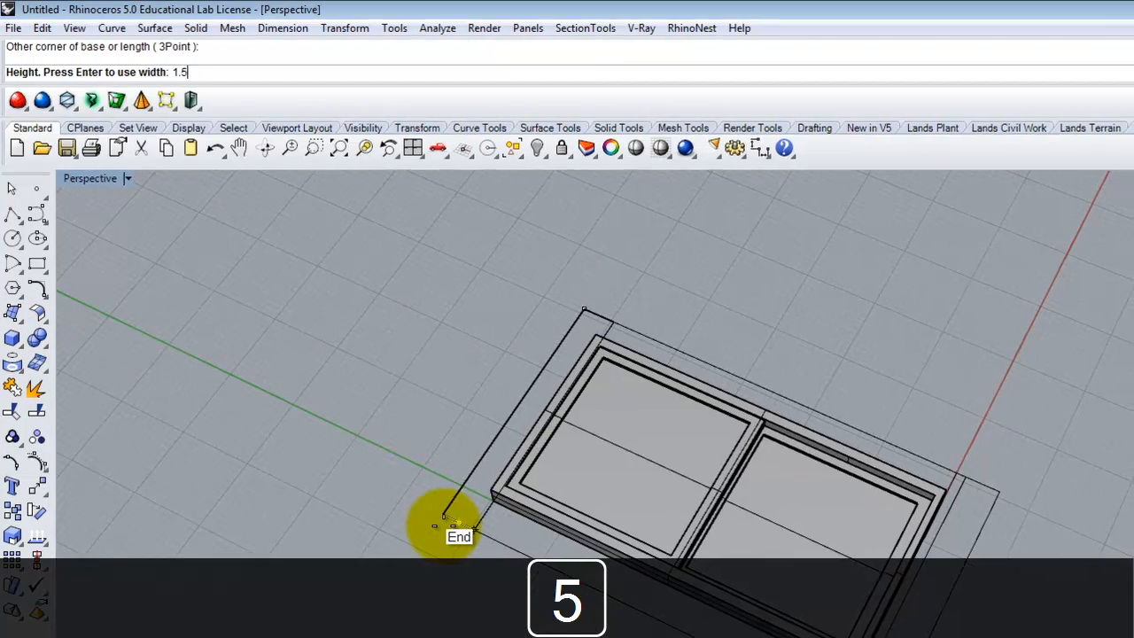
{"action": "key", "text": "shift+Return"}
{"action": "scroll", "coordinate": [452, 518], "scroll_direction": "up", "scroll_amount": 4}
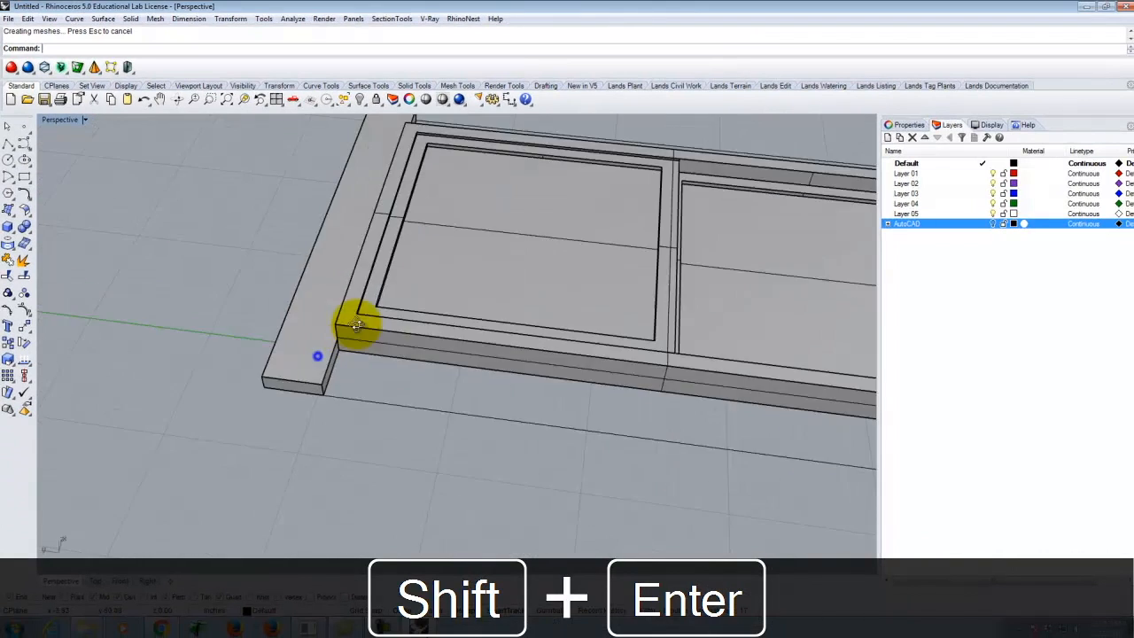
{"action": "mouse_move", "coordinate": [357, 325]}
{"action": "right_mouse_down"}
{"action": "mouse_move", "coordinate": [367, 248]}
{"action": "mouse_move", "coordinate": [314, 334]}
{"action": "mouse_move", "coordinate": [360, 338]}
{"action": "right_mouse_up"}
{"action": "right_click", "coordinate": [358, 328]}
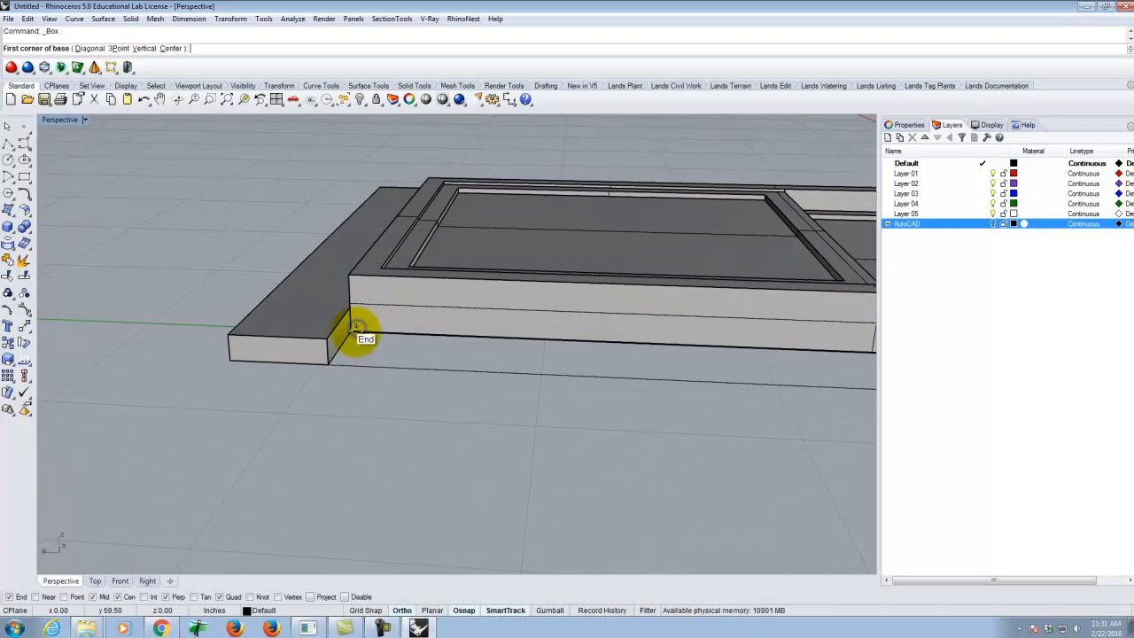
{"action": "left_click", "coordinate": [355, 331]}
{"action": "scroll", "coordinate": [158, 329], "scroll_direction": "down", "scroll_amount": 10}
{"action": "scroll", "coordinate": [539, 367], "scroll_direction": "up", "scroll_amount": 7}
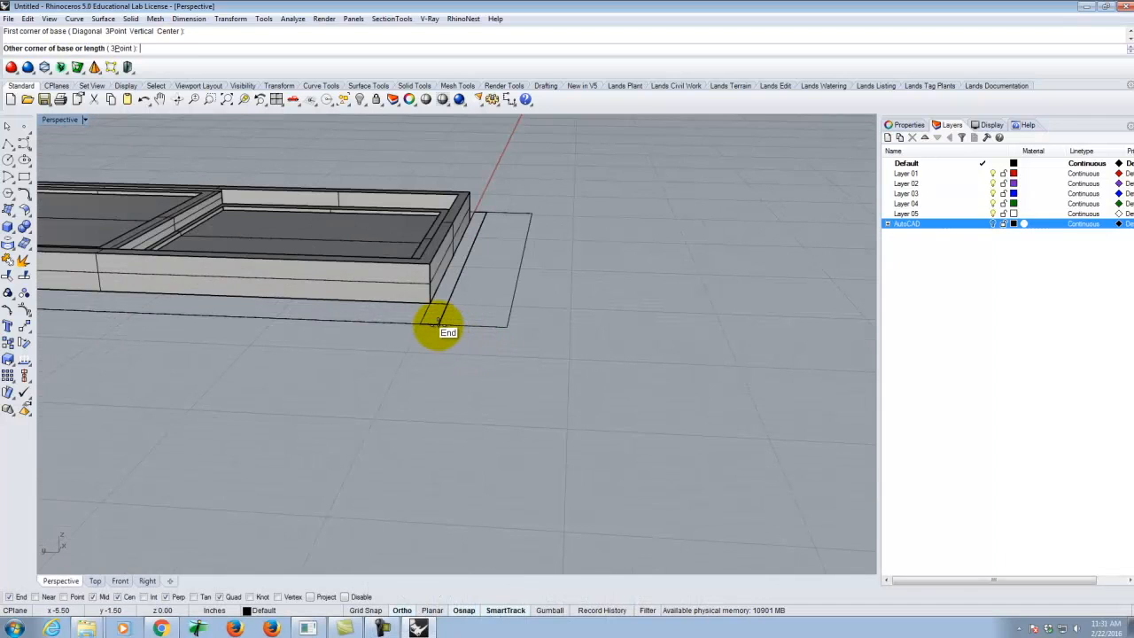
{"action": "left_click", "coordinate": [439, 325]}
{"action": "scroll", "coordinate": [577, 359], "scroll_direction": "down", "scroll_amount": 5}
{"action": "key", "text": "Escape"}
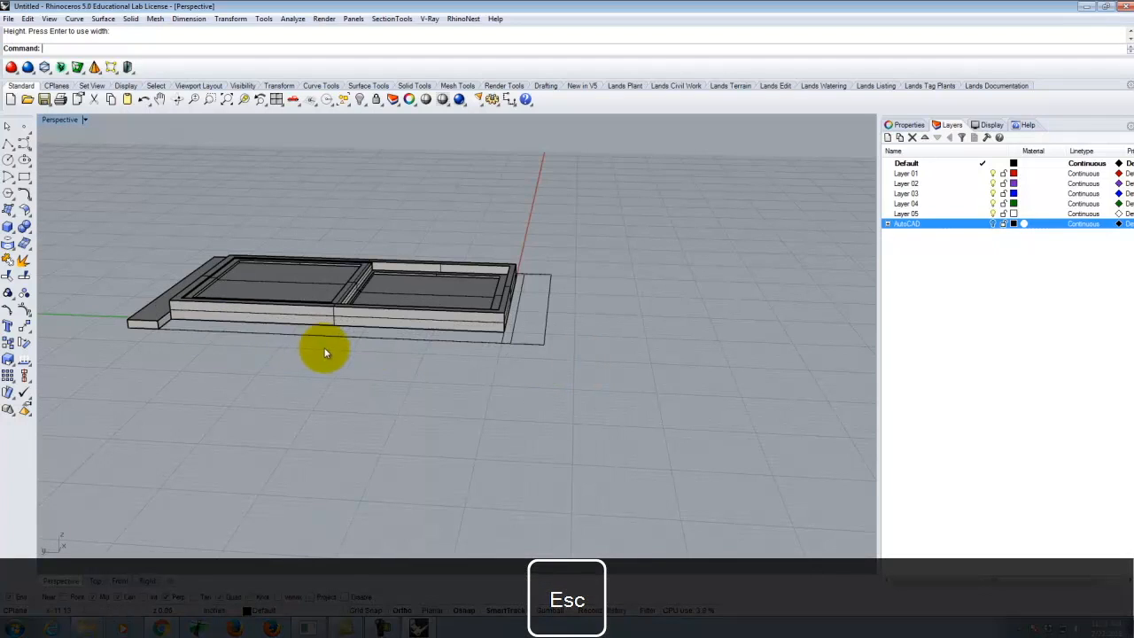
Build a side trim box from the frame corner to the side outline's outer corner on the X axis, matching the end trim's height.
{"action": "right_click", "coordinate": [188, 321]}
{"action": "left_click", "coordinate": [175, 315]}
{"action": "left_click", "coordinate": [503, 338]}
{"action": "left_click", "coordinate": [159, 328]}
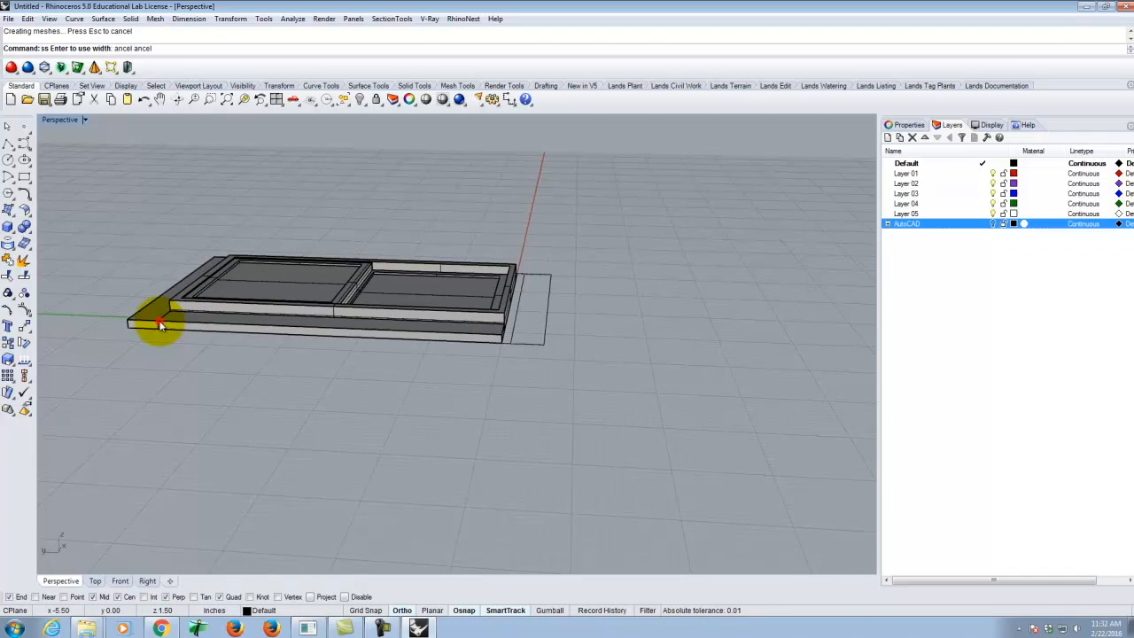
Build the opposite side trim box between the end trim's inner corner and the frame corner, matching the end trim's height.
{"action": "right_click_drag", "start_coordinate": [405, 349], "coordinate": [279, 390]}
{"action": "scroll", "coordinate": [743, 435], "scroll_direction": "up", "scroll_amount": 6}
{"action": "right_click_drag", "start_coordinate": [466, 400], "coordinate": [573, 354]}
{"action": "key", "text": "Return"}
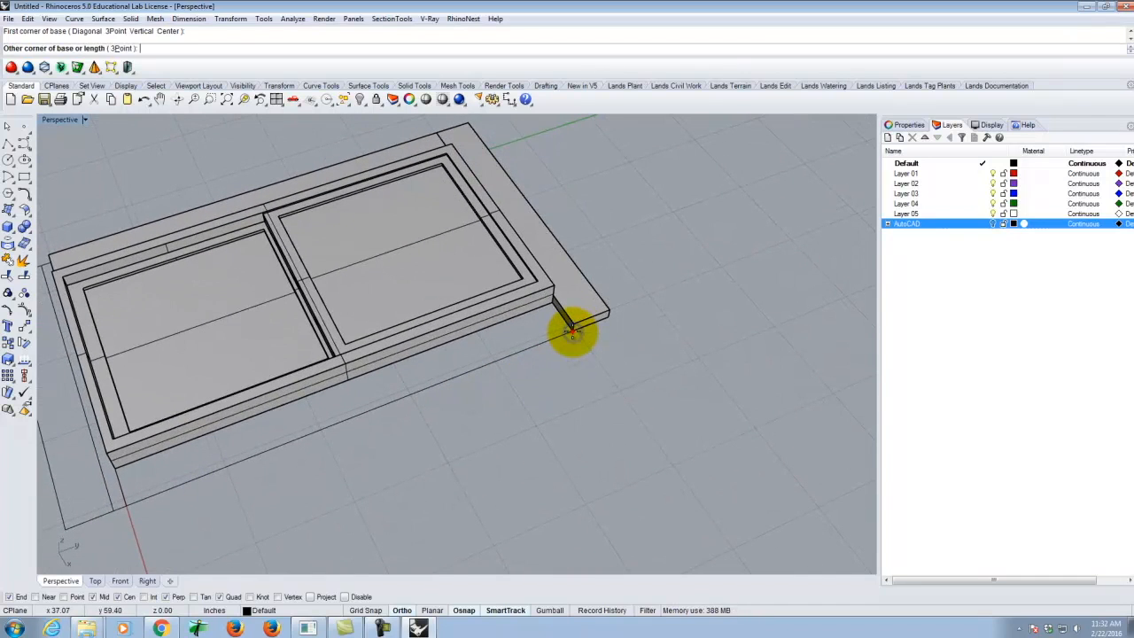
{"action": "left_click", "coordinate": [573, 329]}
{"action": "left_click", "coordinate": [112, 462]}
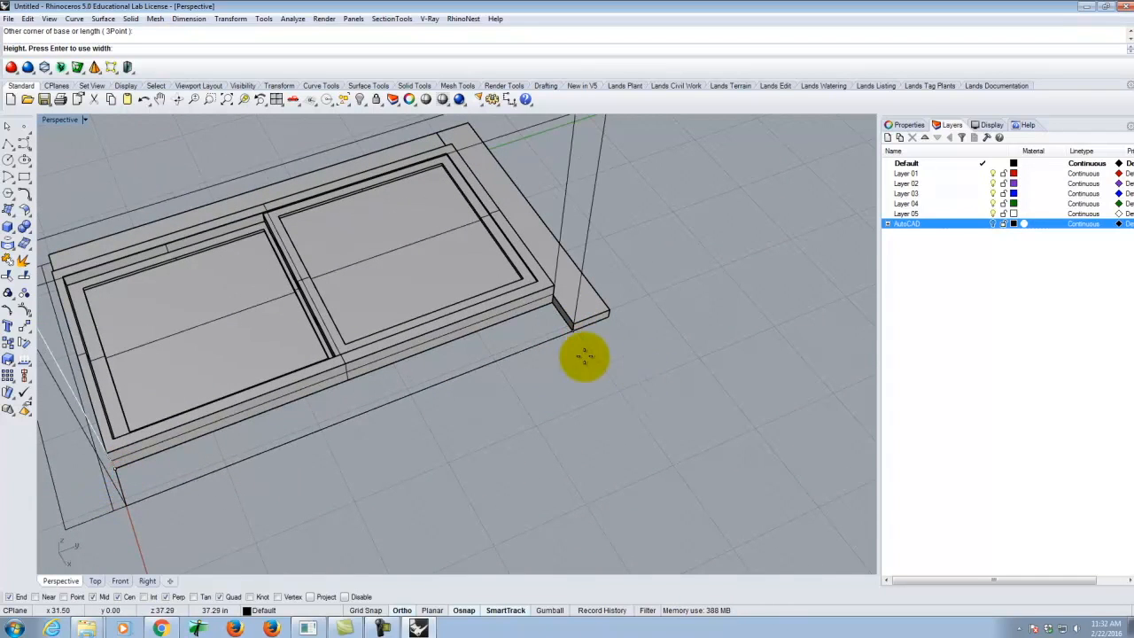
{"action": "left_click", "coordinate": [577, 319]}
{"action": "scroll", "coordinate": [370, 443], "scroll_direction": "down", "scroll_amount": 4}
{"action": "right_click_drag", "start_coordinate": [370, 443], "coordinate": [400, 425]}
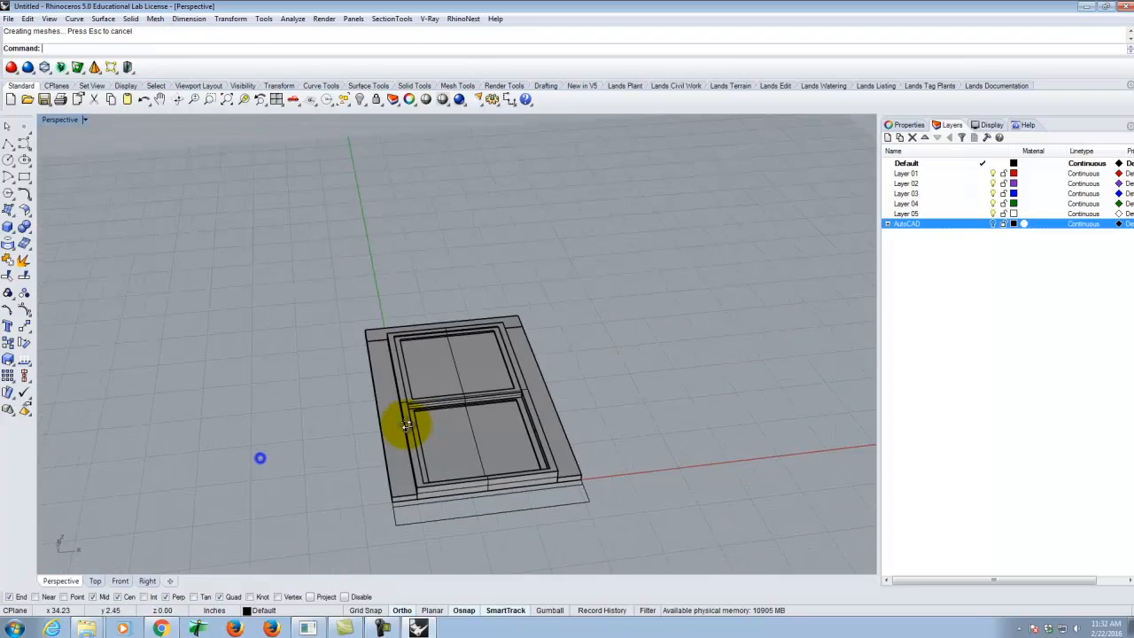
Build a 2.5-inch-high sill box on the 1.5-inch strip across the window end along the X axis.
{"action": "scroll", "coordinate": [400, 506], "scroll_direction": "up", "scroll_amount": 5}
{"action": "key", "text": "Return"}
{"action": "left_click", "coordinate": [372, 484]}
{"action": "left_click", "coordinate": [831, 441]}
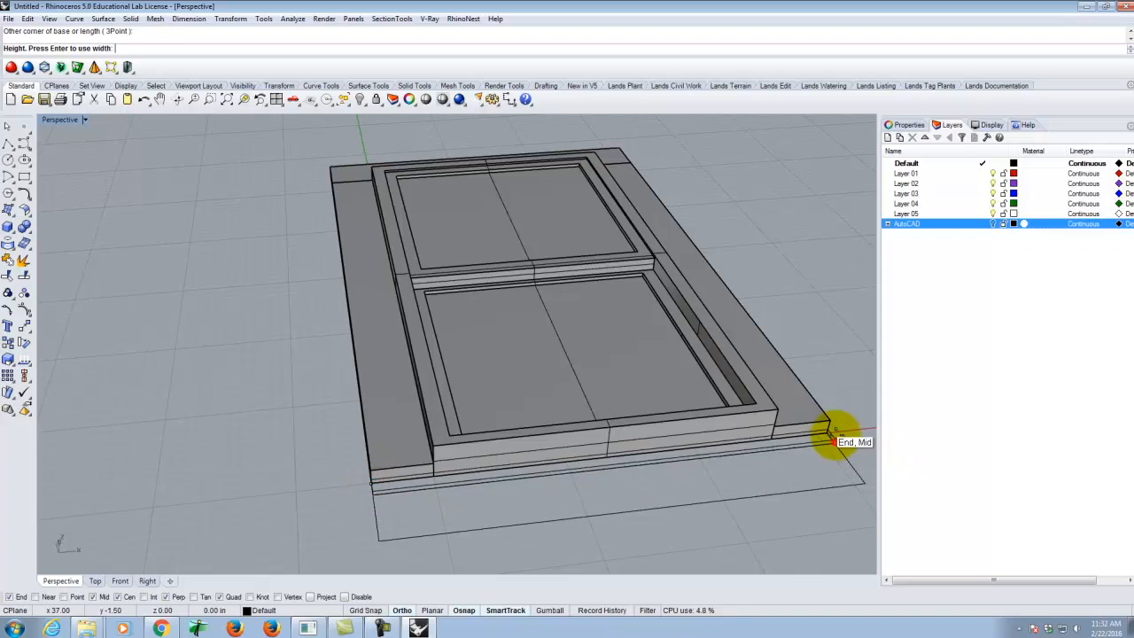
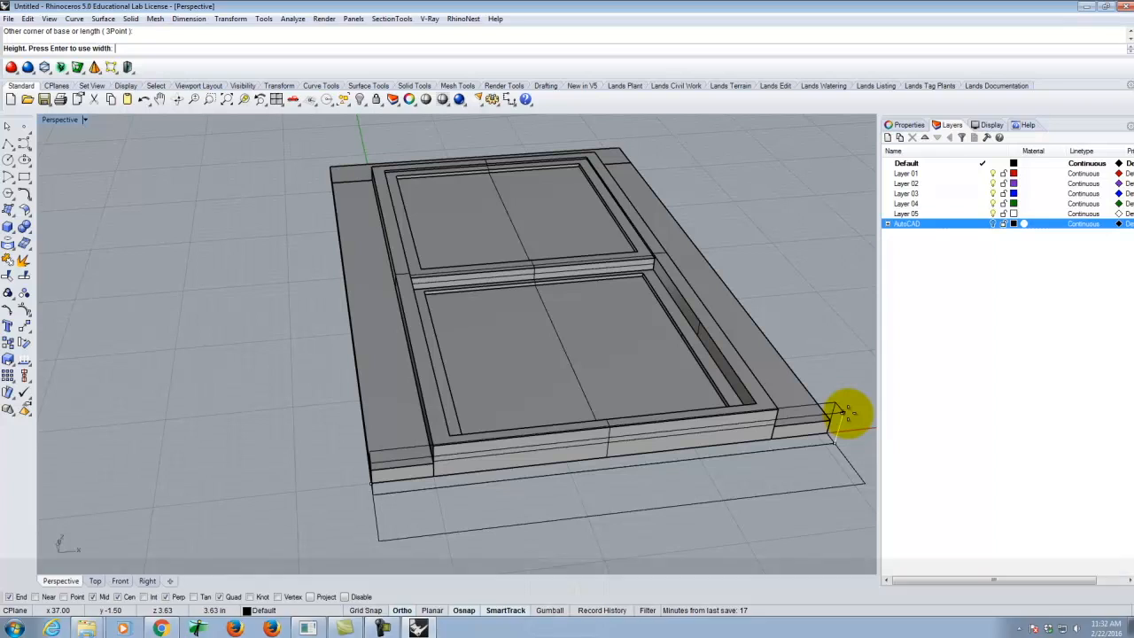
{"action": "type", "text": "2.5\""}
{"action": "key", "text": "shift+Return"}
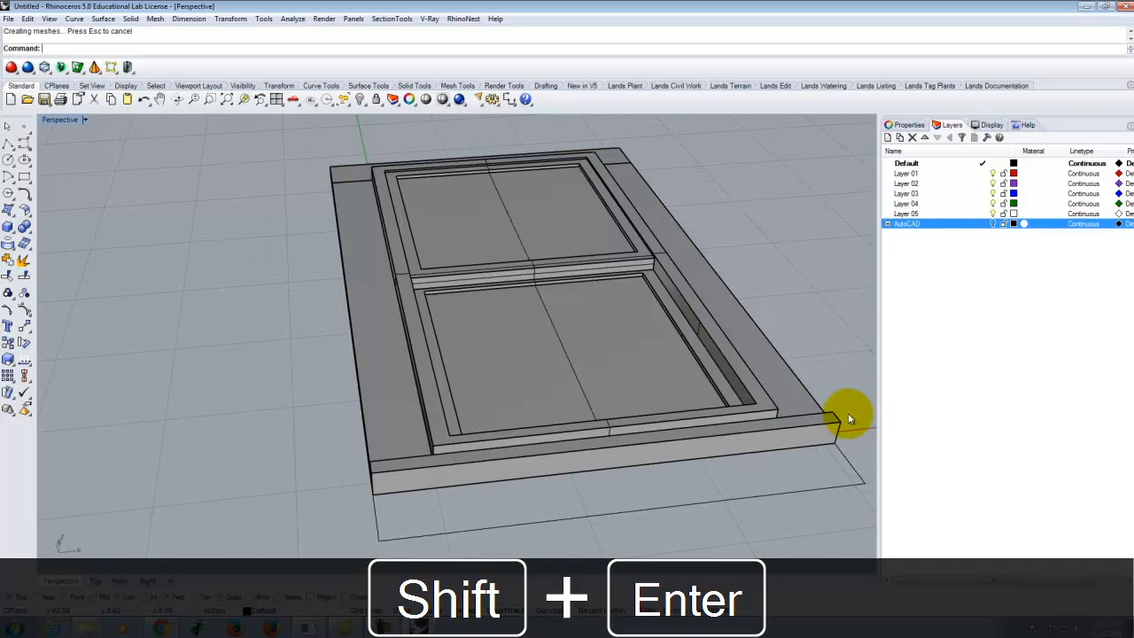
Build a 1.5-inch-high apron box on the 5.5-inch outline beyond the sill box.
{"action": "right_click", "coordinate": [413, 515]}
{"action": "left_click", "coordinate": [381, 534]}
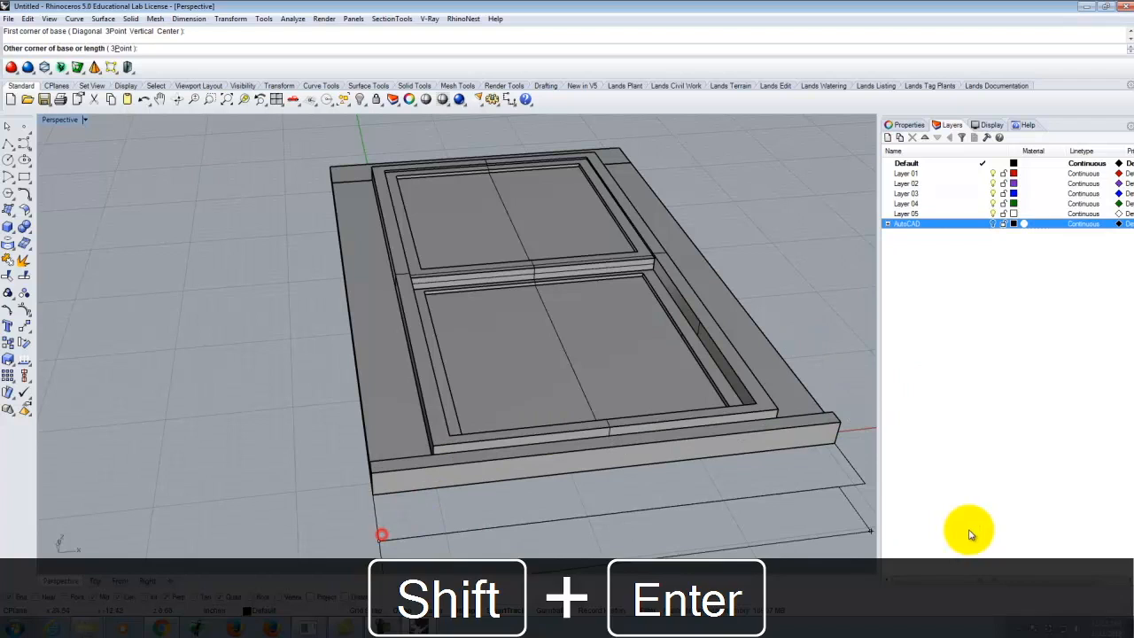
{"action": "left_click", "coordinate": [837, 441]}
{"action": "type", "text": "1.5"}
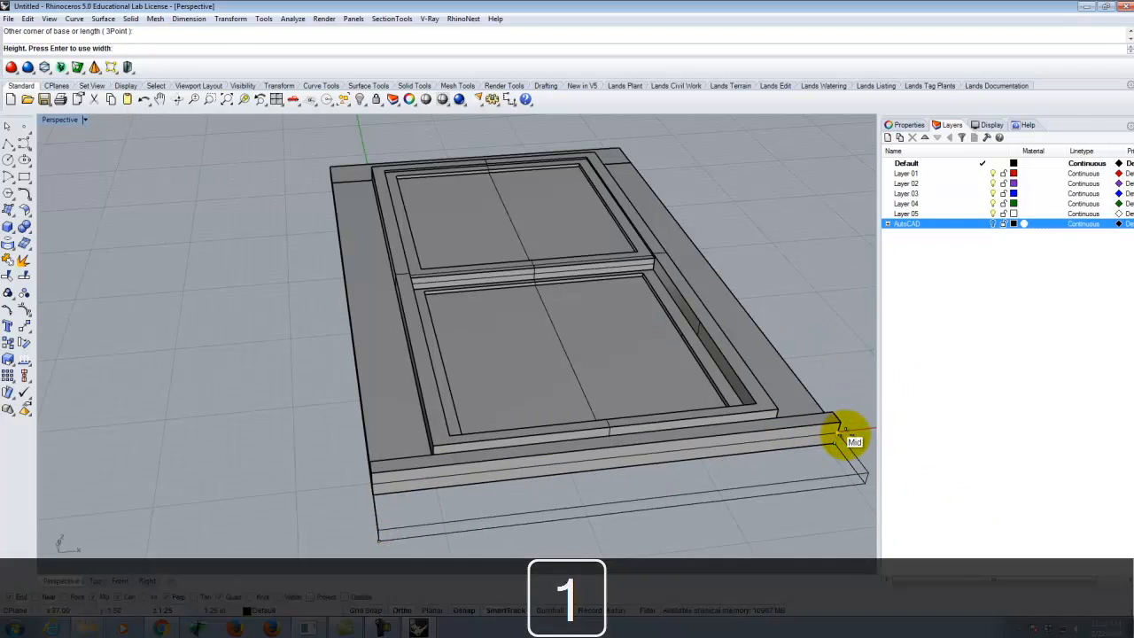
{"action": "key", "text": "Return"}
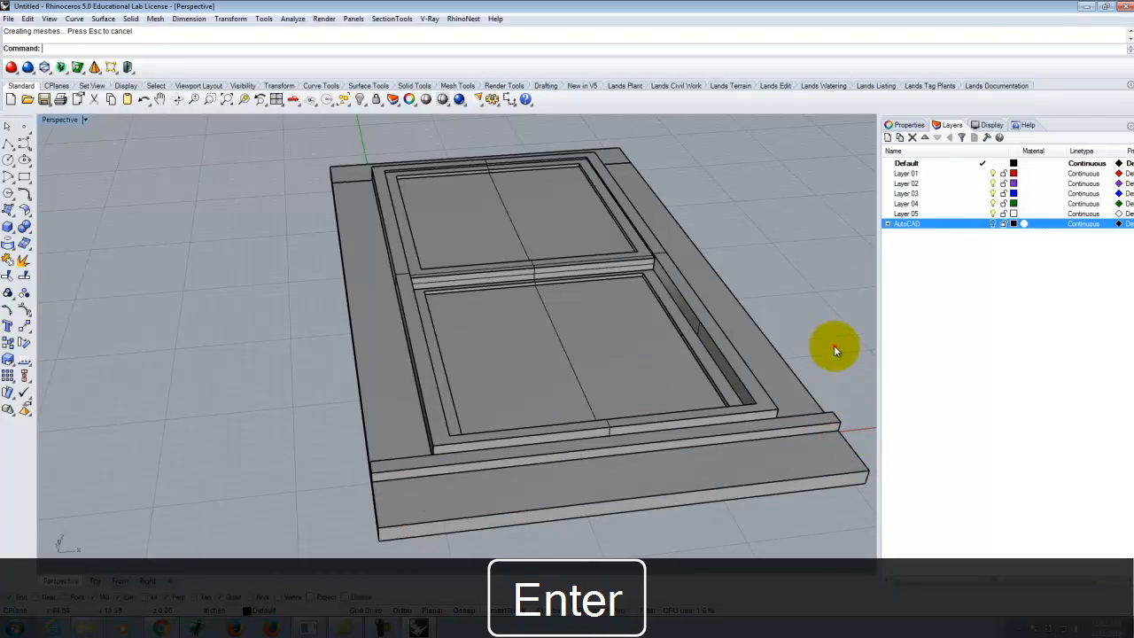
Move all five trim boxes vertically so the trim's top inner corner meets the frame's top corner.
{"action": "scroll", "coordinate": [607, 357], "scroll_direction": "down", "scroll_amount": 5}
{"action": "scroll", "coordinate": [549, 519], "scroll_direction": "up", "scroll_amount": 6}
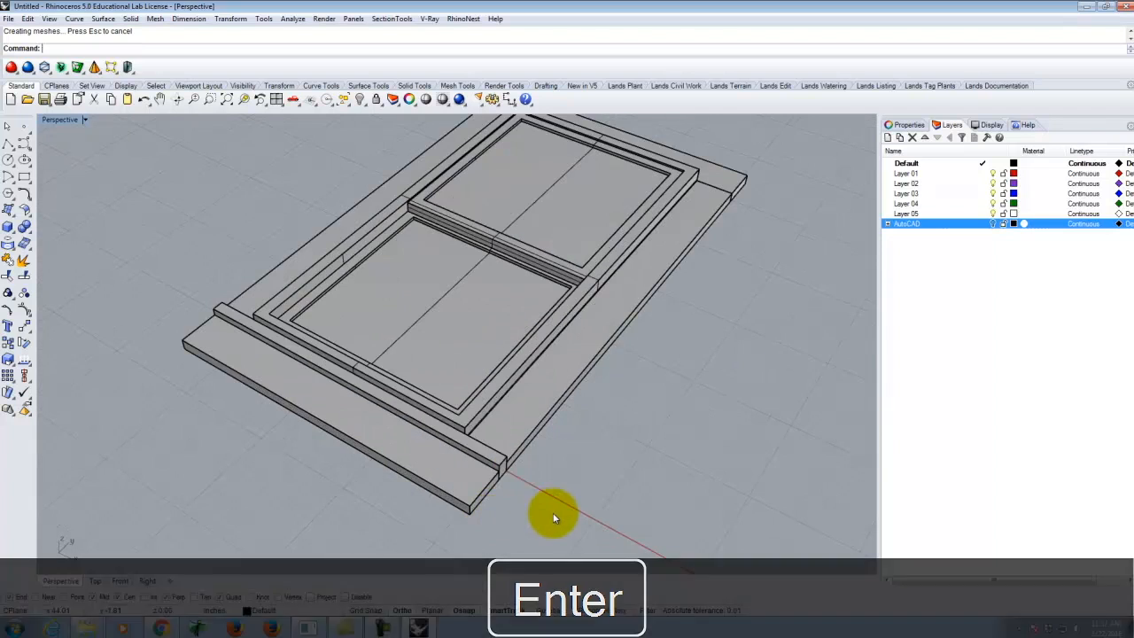
{"action": "left_click", "coordinate": [477, 456]}
{"action": "left_click", "coordinate": [279, 266], "text": "shift"}
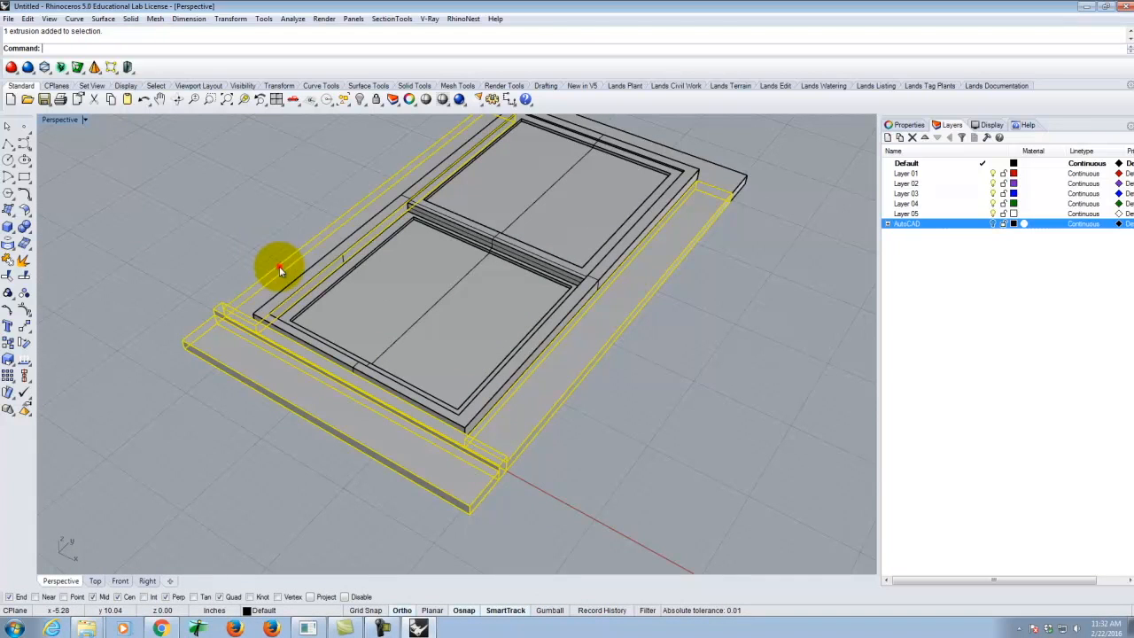
{"action": "left_click", "coordinate": [720, 179], "text": "shift"}
{"action": "type", "text": "move"}
{"action": "key", "text": "Return"}
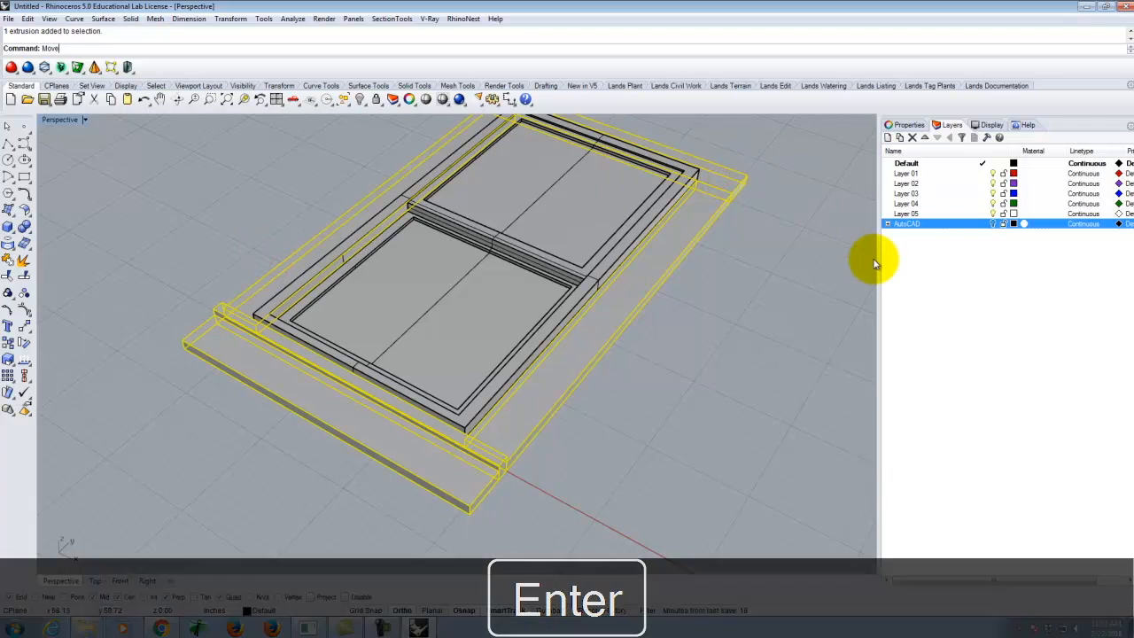
{"action": "type", "text": "v"}
{"action": "key", "text": "Return"}
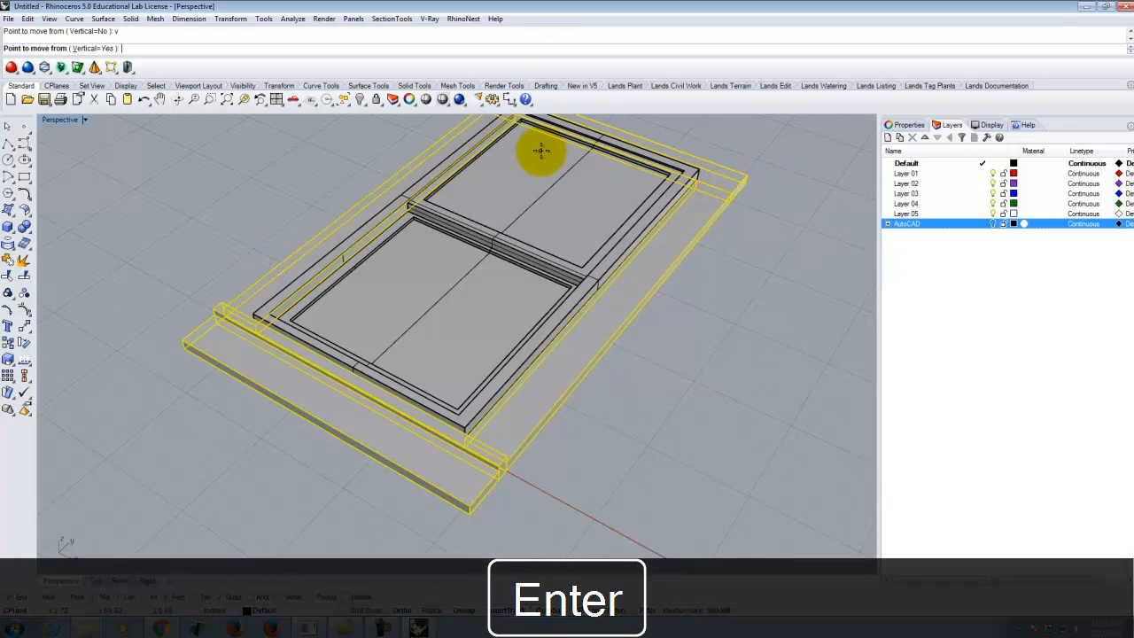
{"action": "right_click_drag", "start_coordinate": [551, 170], "coordinate": [755, 179]}
{"action": "scroll", "coordinate": [755, 179], "scroll_direction": "up", "scroll_amount": 5}
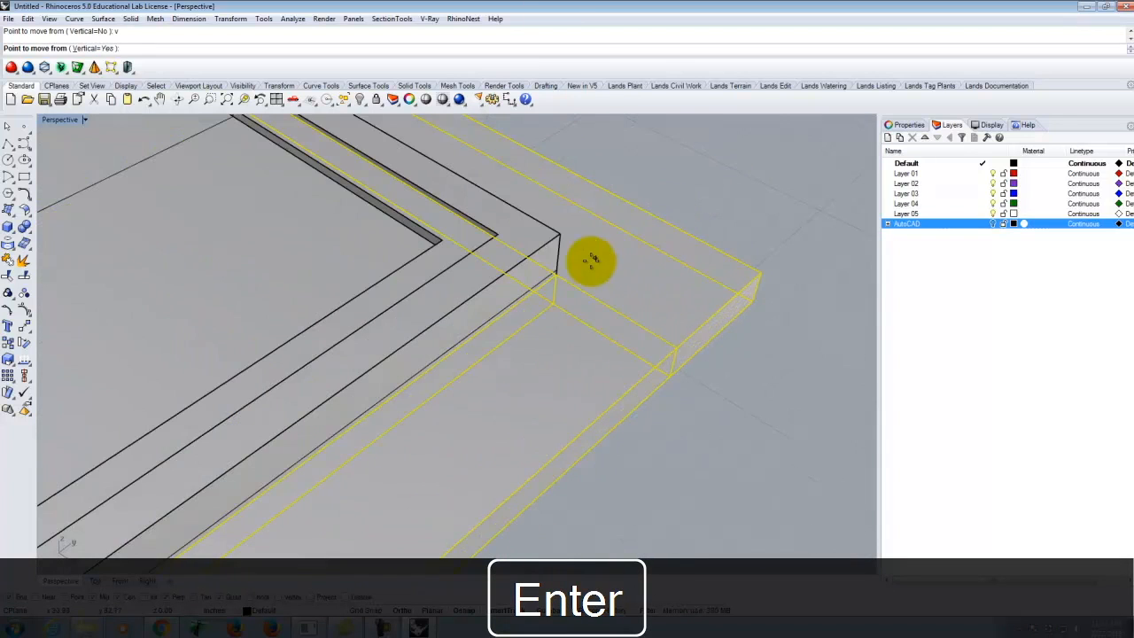
{"action": "left_click", "coordinate": [556, 275]}
{"action": "left_click", "coordinate": [561, 232]}
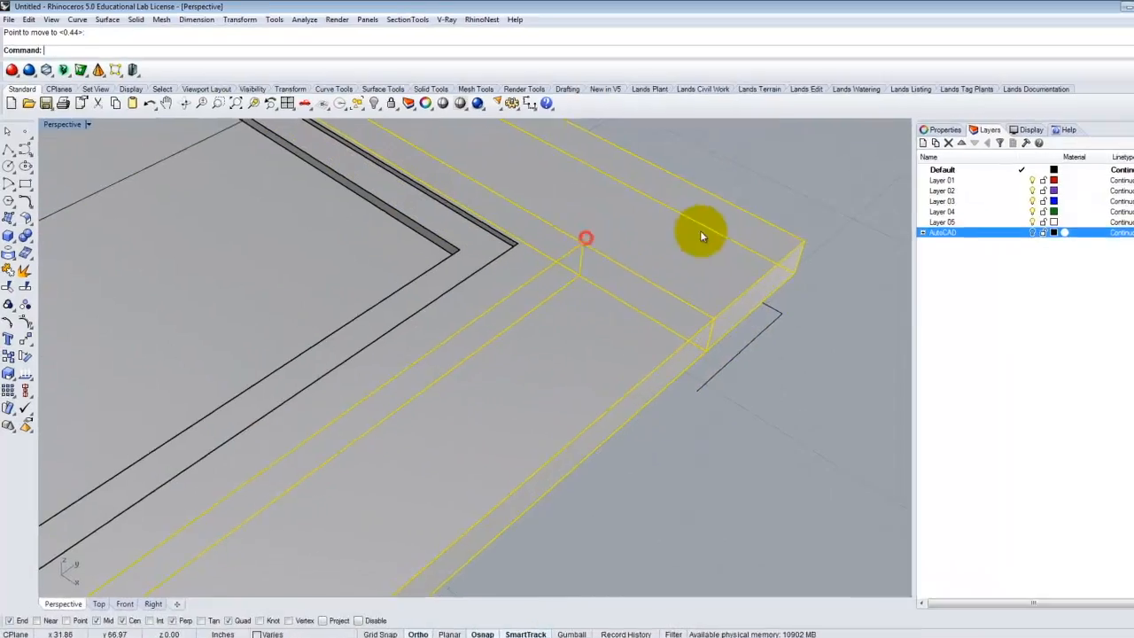
Raise the five trim boxes vertically by another 0.25 inches.
{"action": "scroll", "coordinate": [675, 225], "scroll_direction": "down", "scroll_amount": 8}
{"action": "key", "text": "Return"}
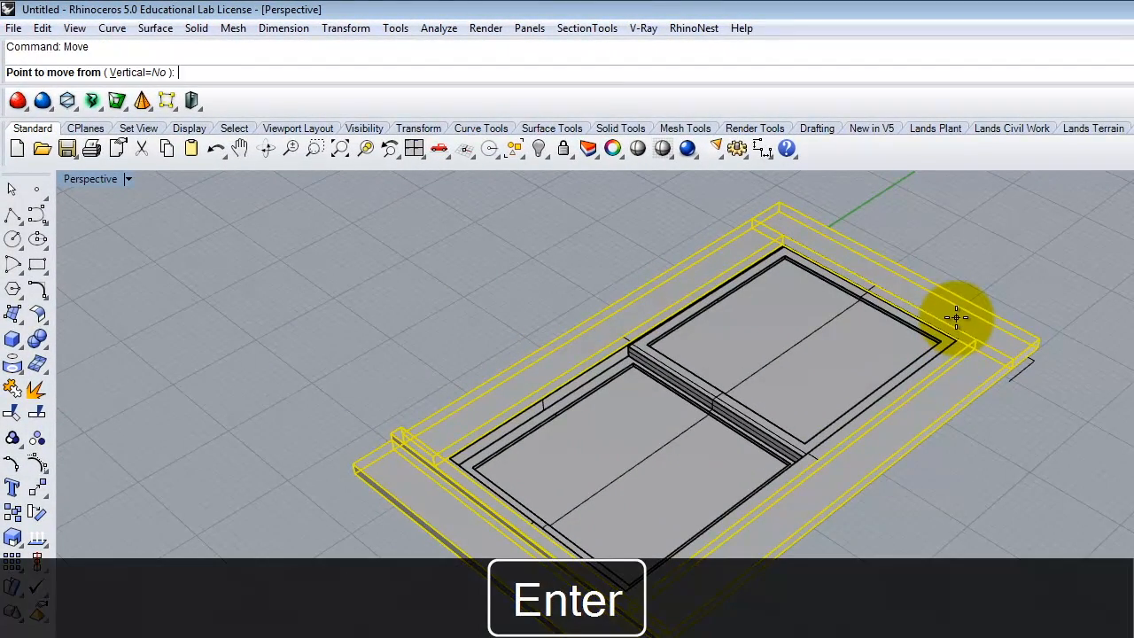
{"action": "left_click", "coordinate": [1071, 431]}
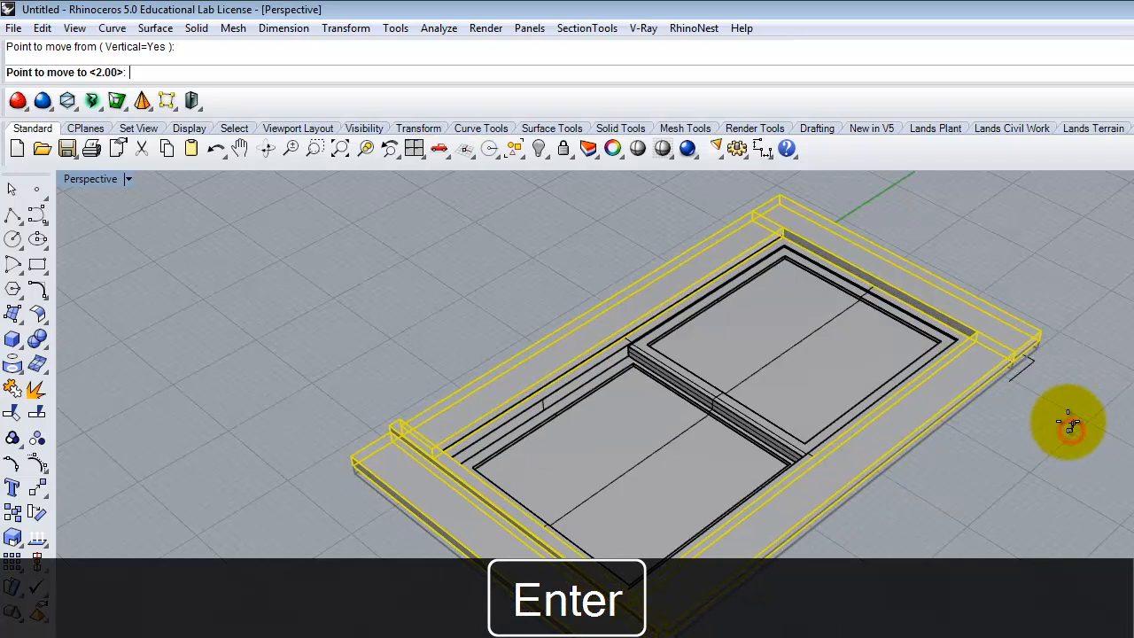
{"action": "type", "text": ".254"}
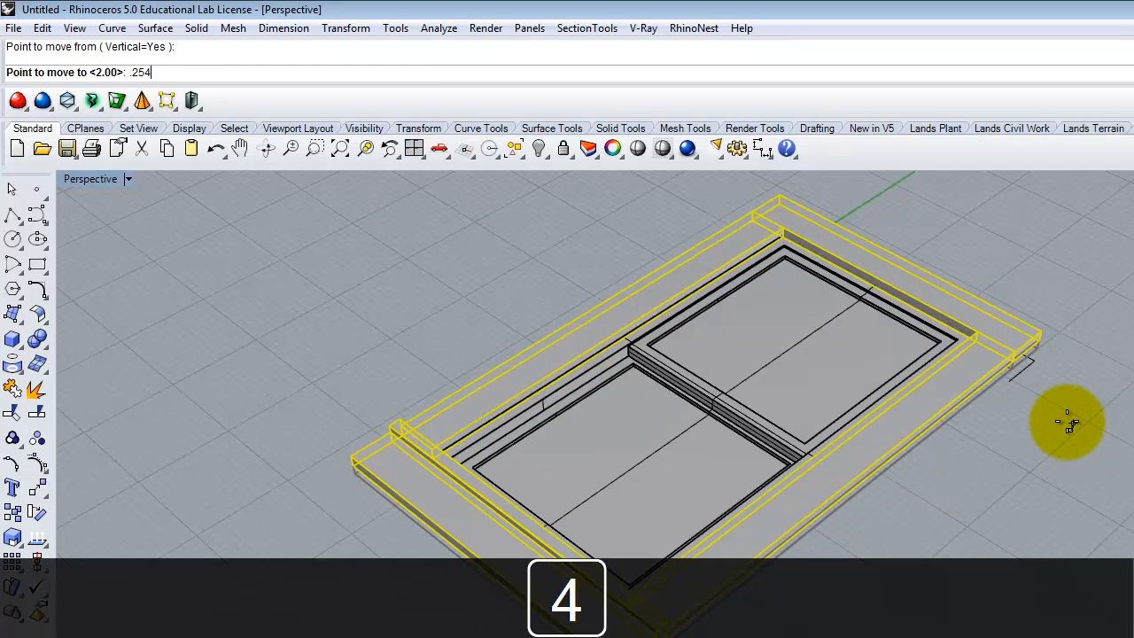
{"action": "key", "text": "BackSpace"}
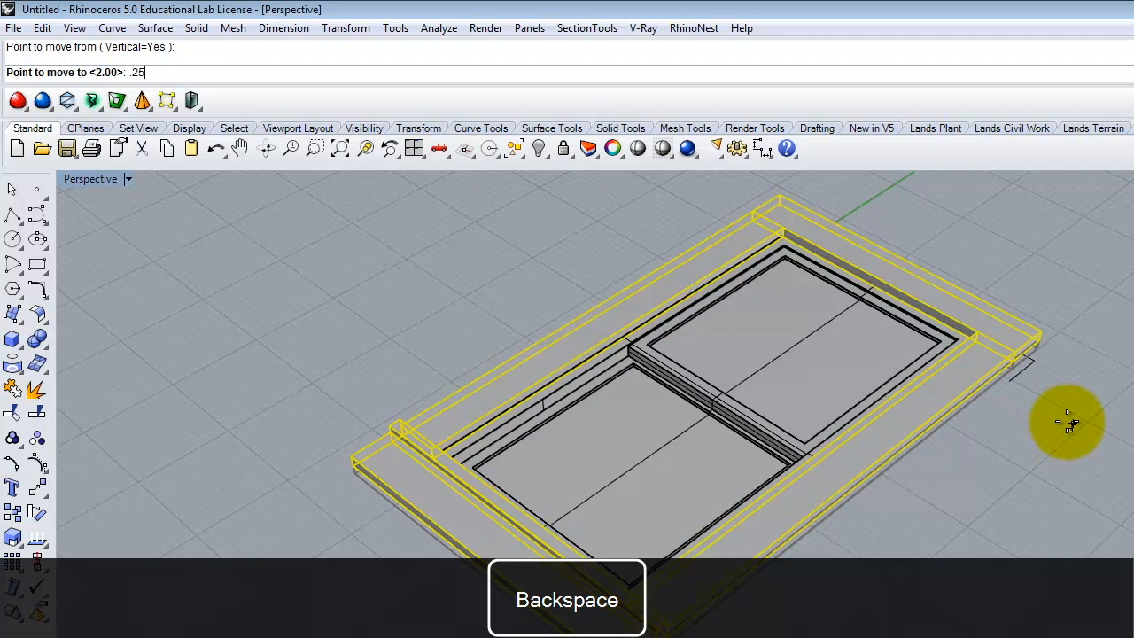
{"action": "key", "text": "Return"}
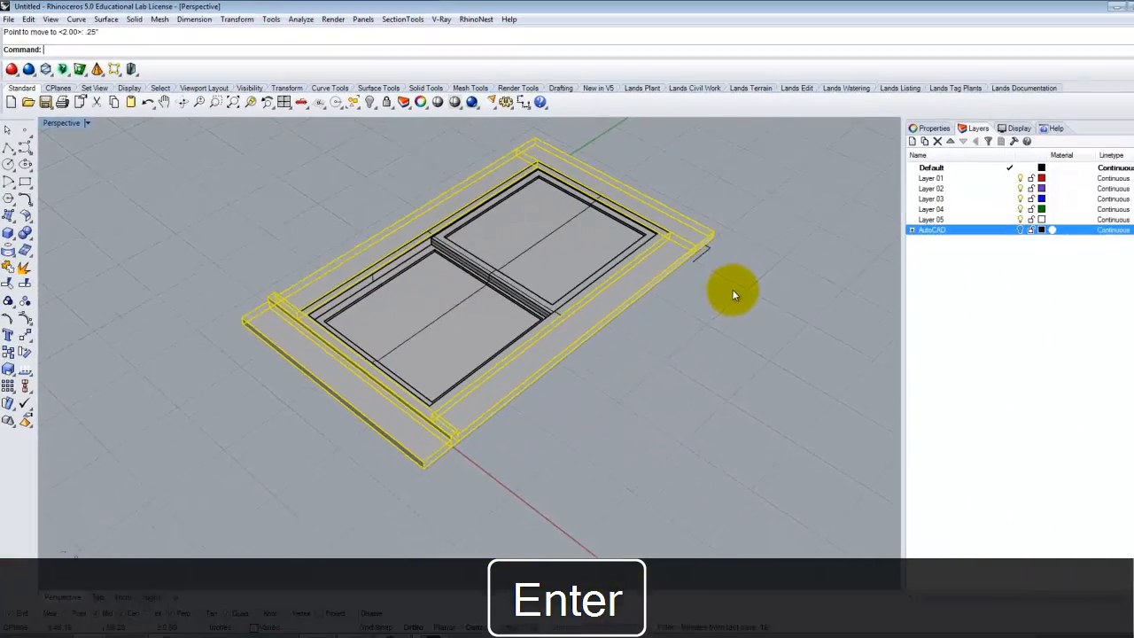
{"action": "left_click", "coordinate": [1087, 461]}
{"action": "scroll", "coordinate": [1007, 443], "scroll_direction": "up", "scroll_amount": 3}
{"action": "right_click_drag", "start_coordinate": [671, 295], "coordinate": [690, 414]}
{"action": "scroll", "coordinate": [704, 309], "scroll_direction": "down", "scroll_amount": 3}
{"action": "scroll", "coordinate": [690, 414], "scroll_direction": "down", "scroll_amount": 3}
{"action": "left_click_drag", "start_coordinate": [415, 203], "coordinate": [745, 536]}
{"action": "scroll", "coordinate": [483, 428], "scroll_direction": "up", "scroll_amount": 3}
{"action": "right_click_drag", "start_coordinate": [489, 430], "coordinate": [704, 303]}
{"action": "scroll", "coordinate": [514, 354], "scroll_direction": "up", "scroll_amount": 5}
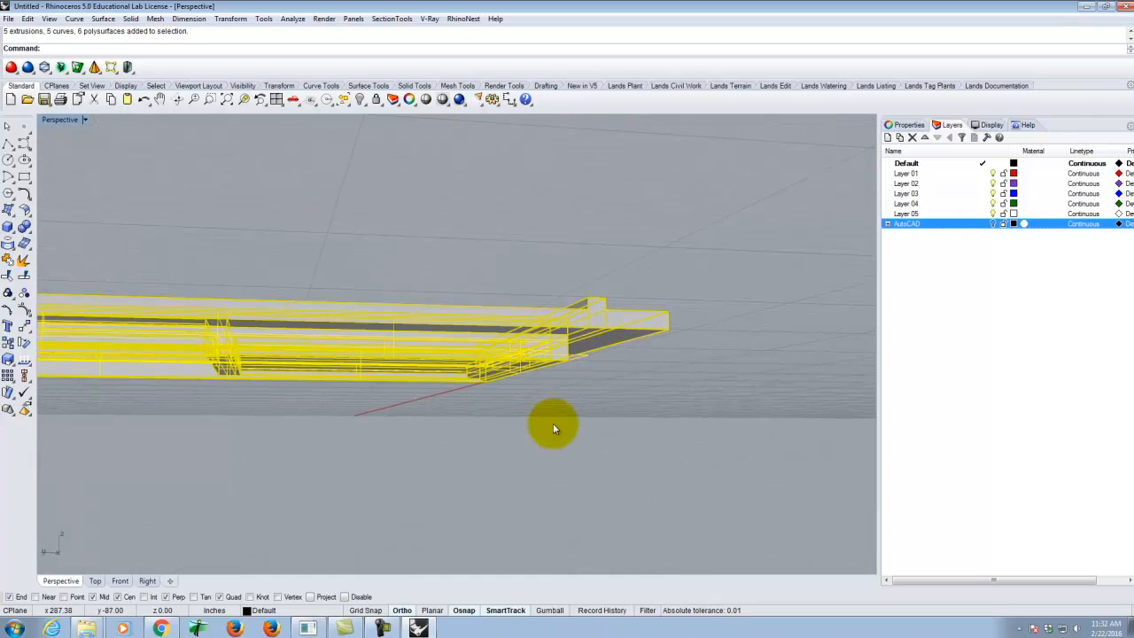
{"action": "right_click", "coordinate": [552, 424]}
{"action": "left_click", "coordinate": [609, 404]}
{"action": "key", "text": "Escape"}
{"action": "key", "text": "Escape"}
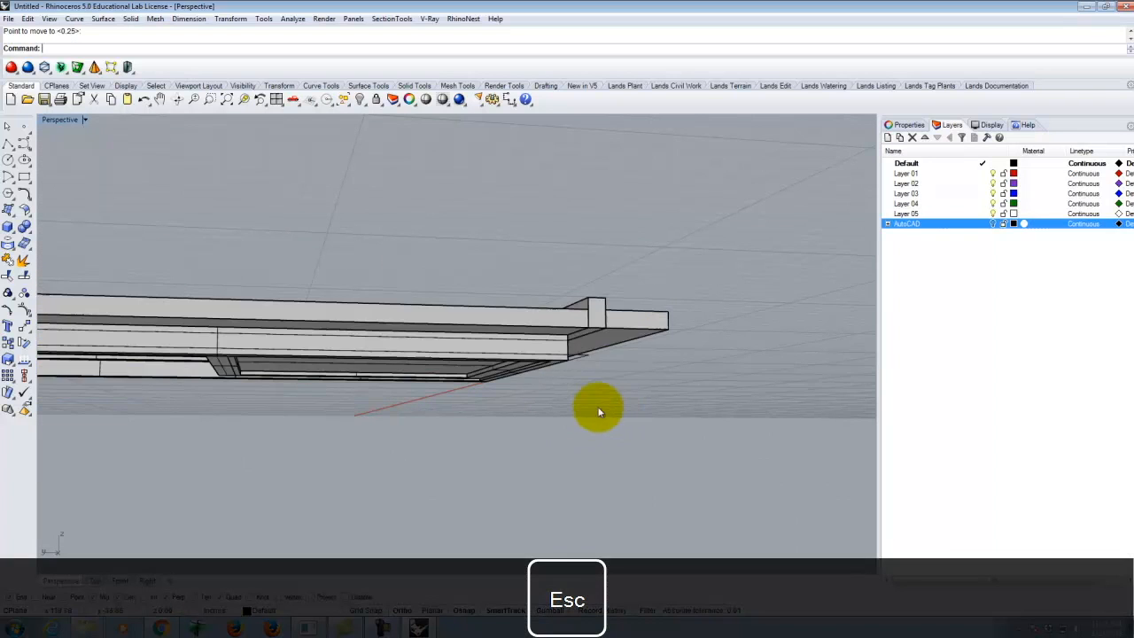
Move the entire window, trim and outlines from the side trim's underside inner corner at the sill to 0,0,0.
{"action": "right_click_drag", "start_coordinate": [597, 405], "coordinate": [593, 348]}
{"action": "right_click_drag", "start_coordinate": [697, 423], "coordinate": [592, 387]}
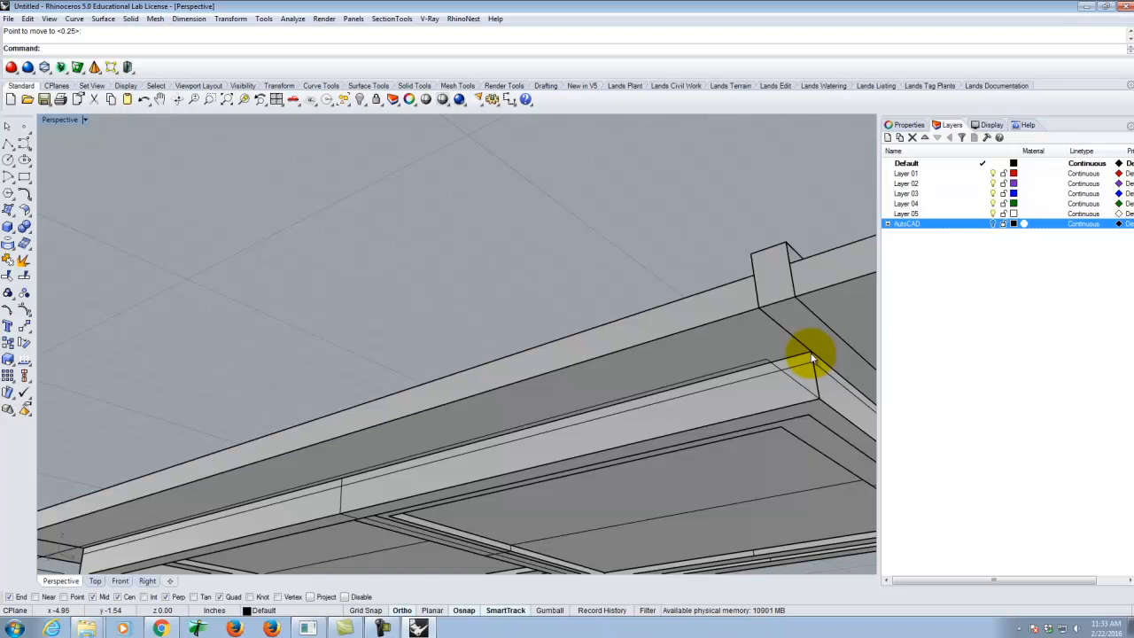
{"action": "scroll", "coordinate": [709, 368], "scroll_direction": "down", "scroll_amount": 5}
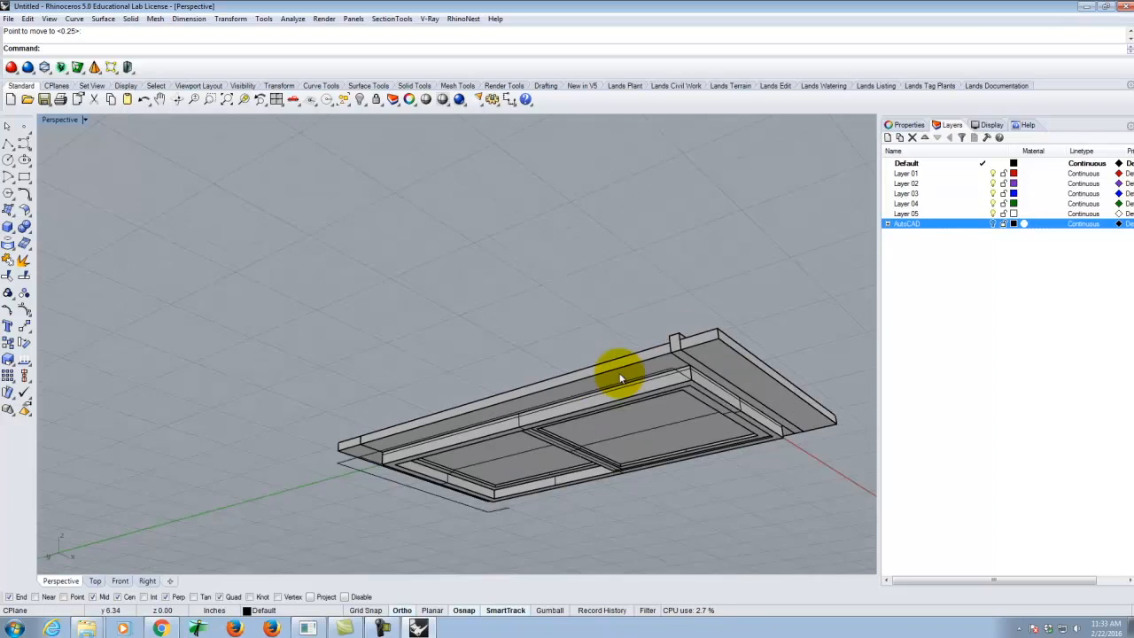
{"action": "left_click_drag", "start_coordinate": [178, 266], "coordinate": [833, 559]}
{"action": "key", "text": "Return"}
{"action": "scroll", "coordinate": [679, 355], "scroll_direction": "up", "scroll_amount": 6}
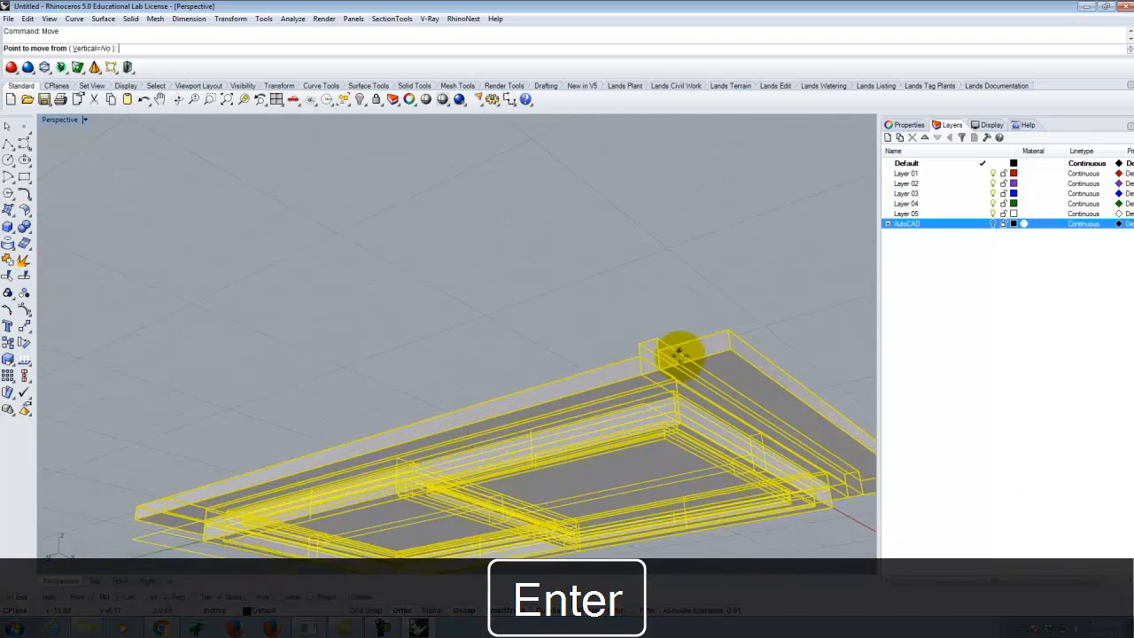
{"action": "scroll", "coordinate": [532, 405], "scroll_direction": "up", "scroll_amount": 3}
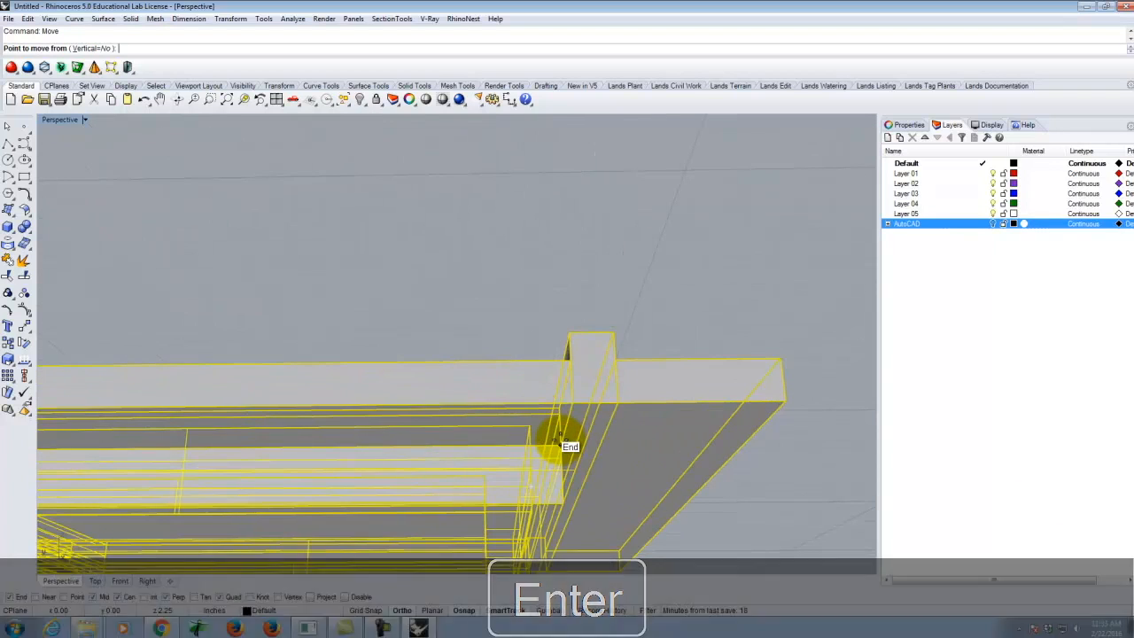
{"action": "left_click", "coordinate": [559, 436]}
{"action": "type", "text": "0,"}
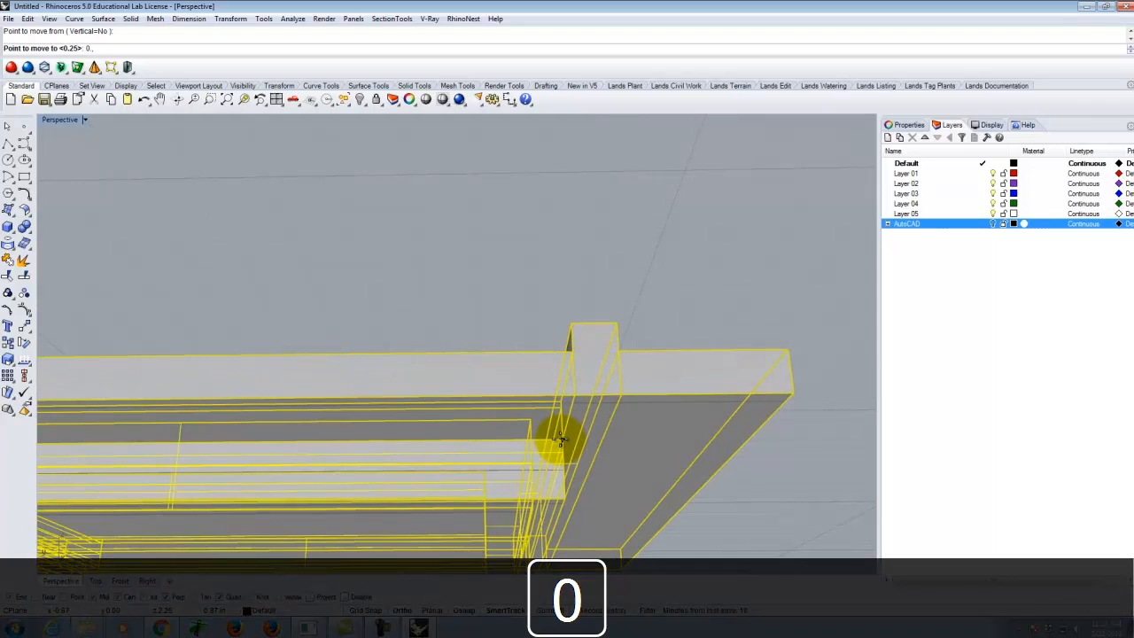
{"action": "key", "text": "BackSpace"}
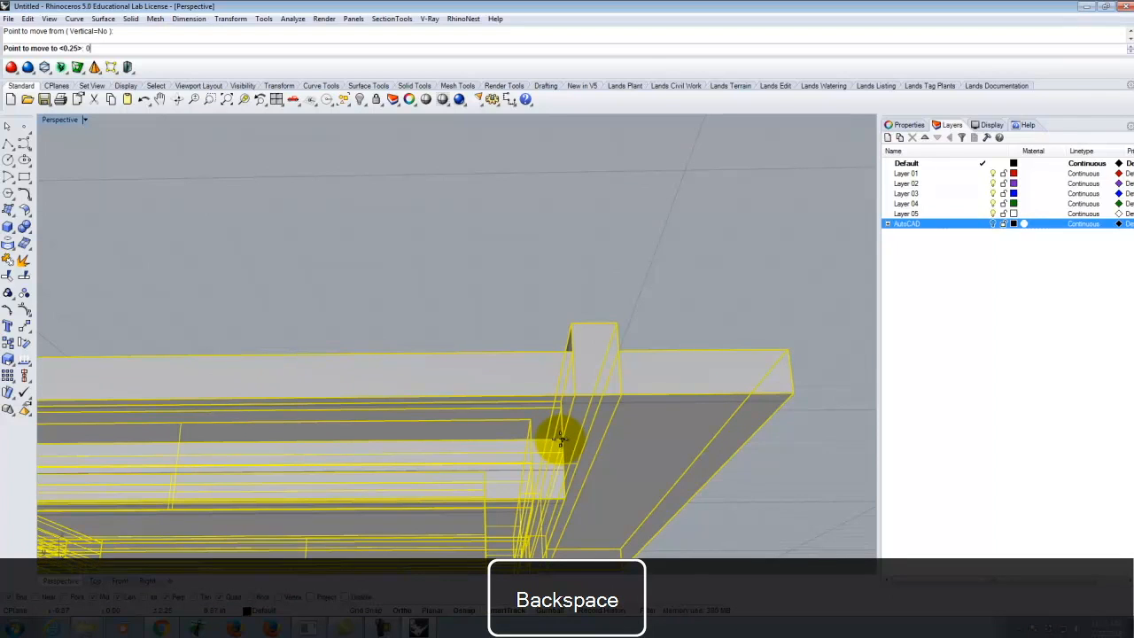
{"action": "type", "text": ",0"}
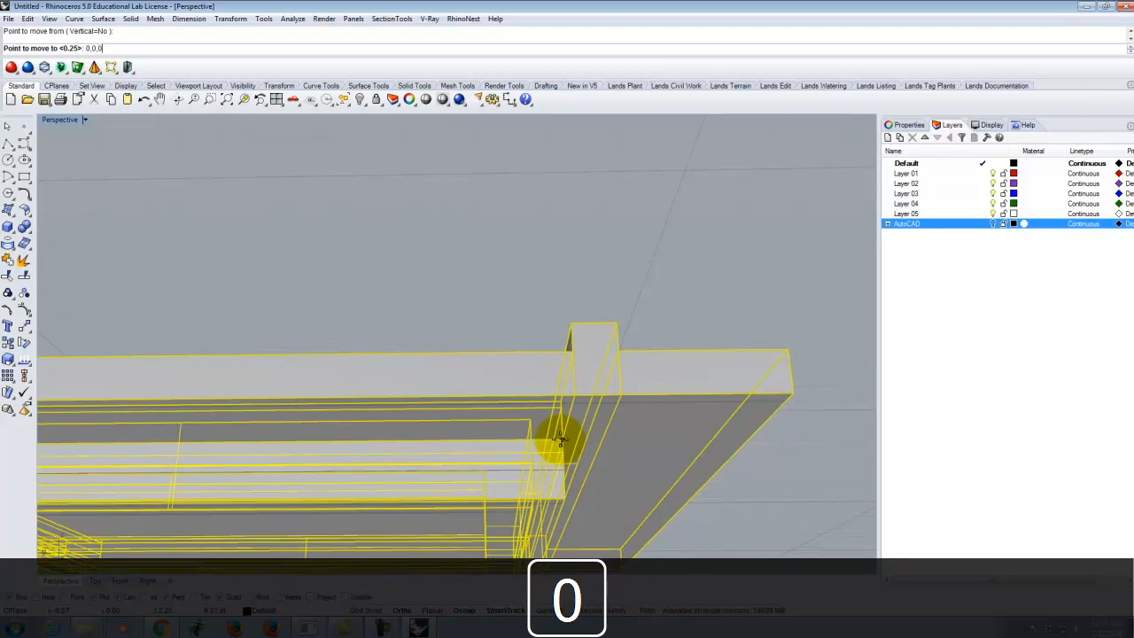
{"action": "key", "text": "Return"}
Rotate the entire window model in 3D about the X axis through 0,0, turning it from the Y axis to upright.
{"action": "scroll", "coordinate": [696, 253], "scroll_direction": "down", "scroll_amount": 5}
{"action": "scroll", "coordinate": [642, 383], "scroll_direction": "down", "scroll_amount": 3}
{"action": "type", "text": "Rotate3"}
{"action": "key", "text": "Return"}
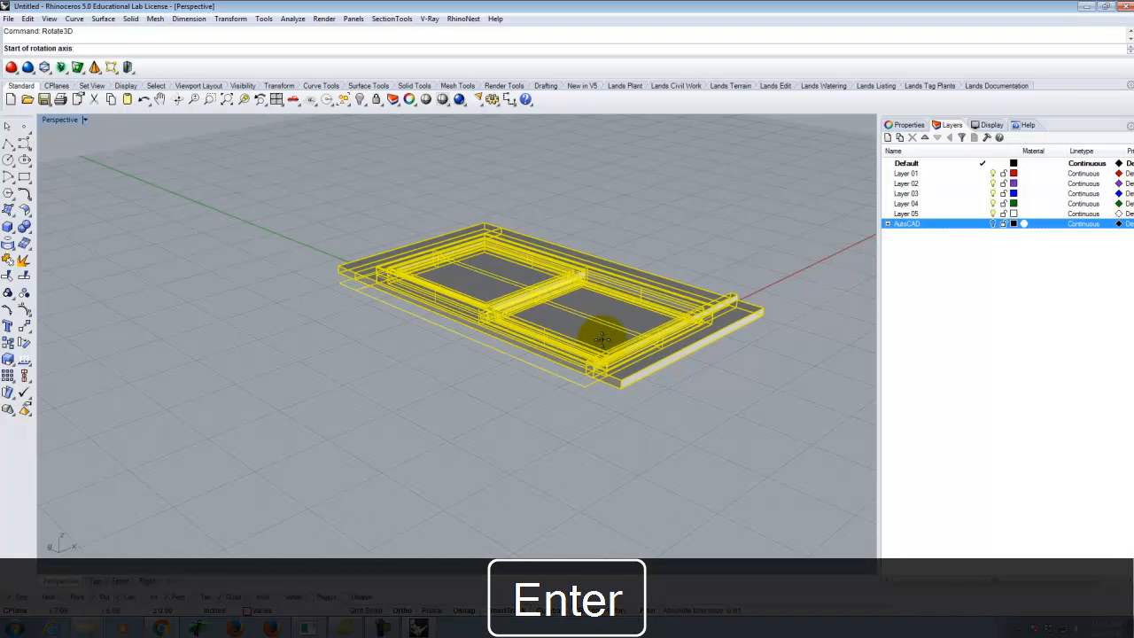
{"action": "type", "text": "0,0"}
{"action": "key", "text": "Return"}
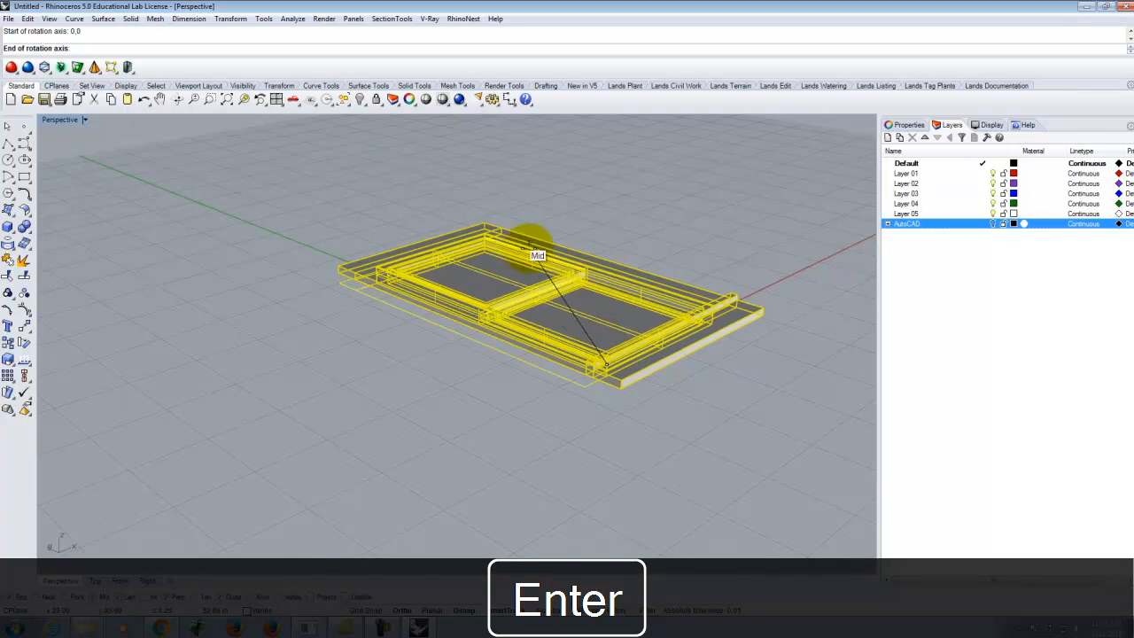
{"action": "scroll", "coordinate": [718, 248], "scroll_direction": "down", "scroll_amount": 2}
{"action": "left_click", "coordinate": [745, 254]}
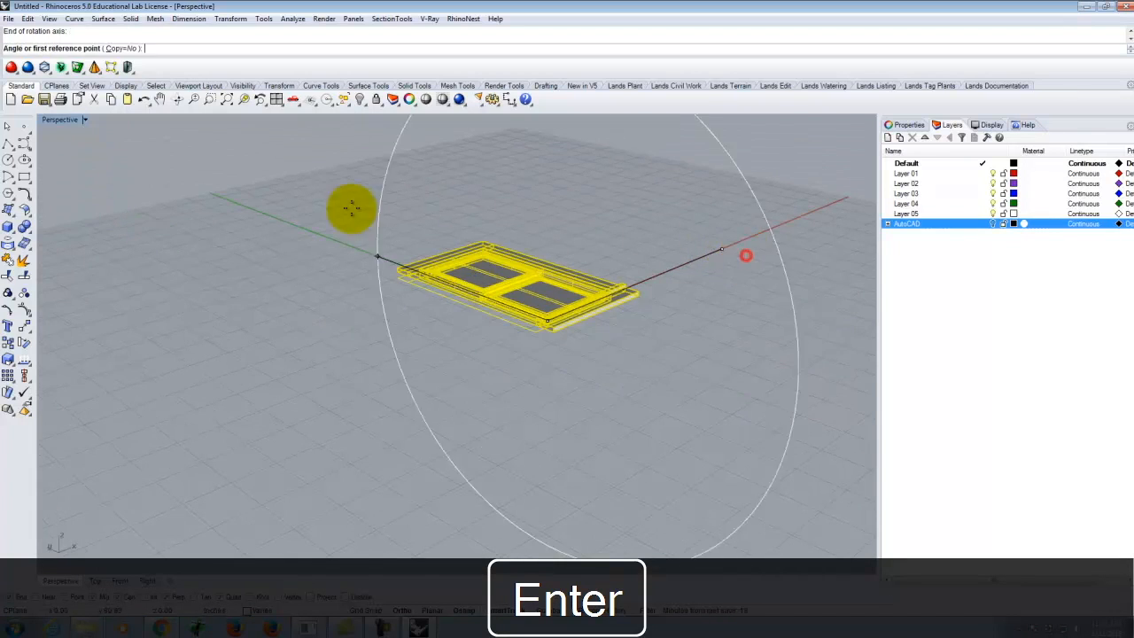
{"action": "left_click", "coordinate": [338, 253]}
{"action": "left_click", "coordinate": [514, 167]}
{"action": "key", "text": "Escape"}
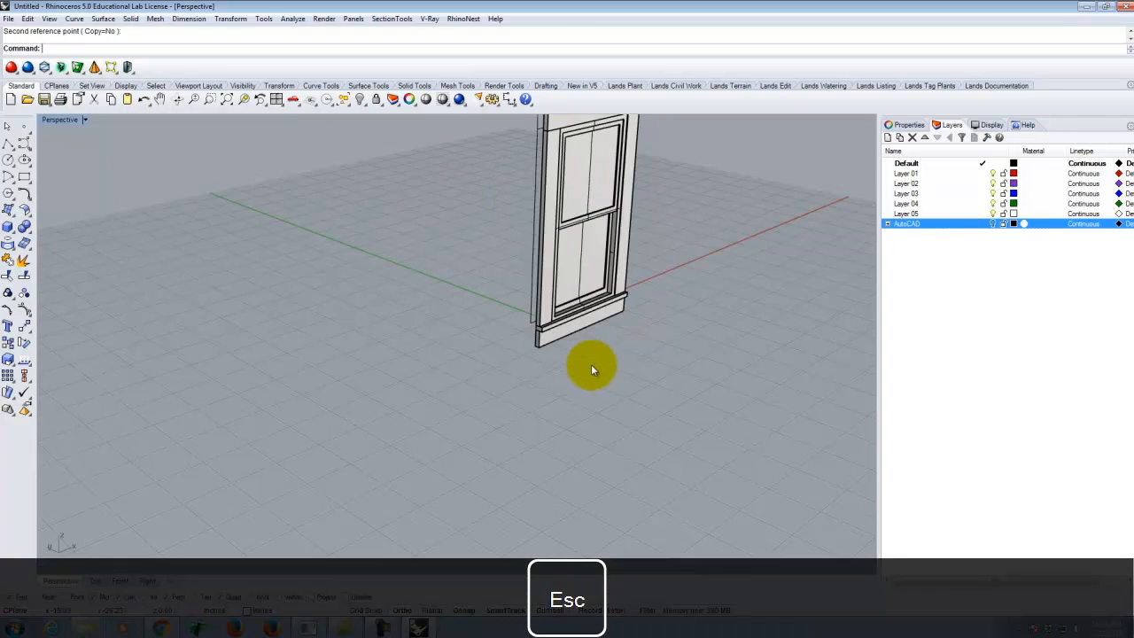
{"action": "right_click_drag", "start_coordinate": [691, 378], "coordinate": [564, 366]}
{"action": "scroll", "coordinate": [332, 380], "scroll_direction": "down", "scroll_amount": 7}
{"action": "scroll", "coordinate": [481, 345], "scroll_direction": "up", "scroll_amount": 11}
{"action": "right_click_drag", "start_coordinate": [437, 375], "coordinate": [242, 389]}
{"action": "scroll", "coordinate": [253, 245], "scroll_direction": "up", "scroll_amount": 8}
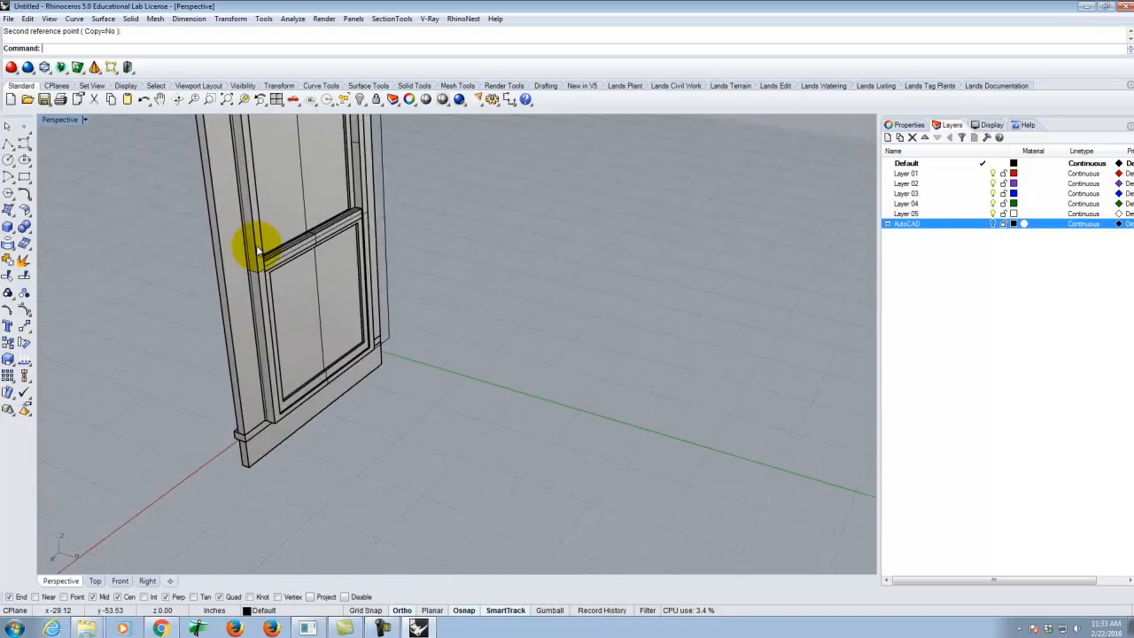
{"action": "right_click_drag", "start_coordinate": [224, 282], "coordinate": [490, 277]}
{"action": "scroll", "coordinate": [426, 316], "scroll_direction": "down", "scroll_amount": 5}
{"action": "right_click_drag", "start_coordinate": [654, 361], "coordinate": [572, 327]}
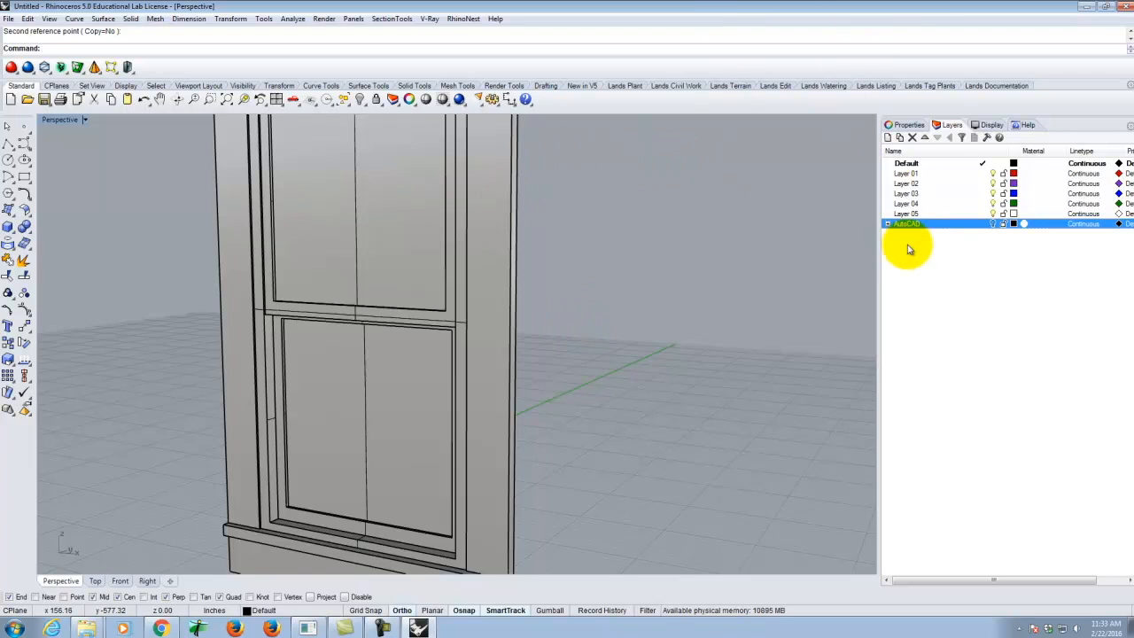
{"action": "scroll", "coordinate": [510, 254], "scroll_direction": "down", "scroll_amount": 4}
{"action": "mouse_move", "coordinate": [605, 266]}
{"action": "right_mouse_down"}
{"action": "mouse_move", "coordinate": [554, 284]}
{"action": "mouse_move", "coordinate": [551, 297]}
{"action": "right_mouse_up"}
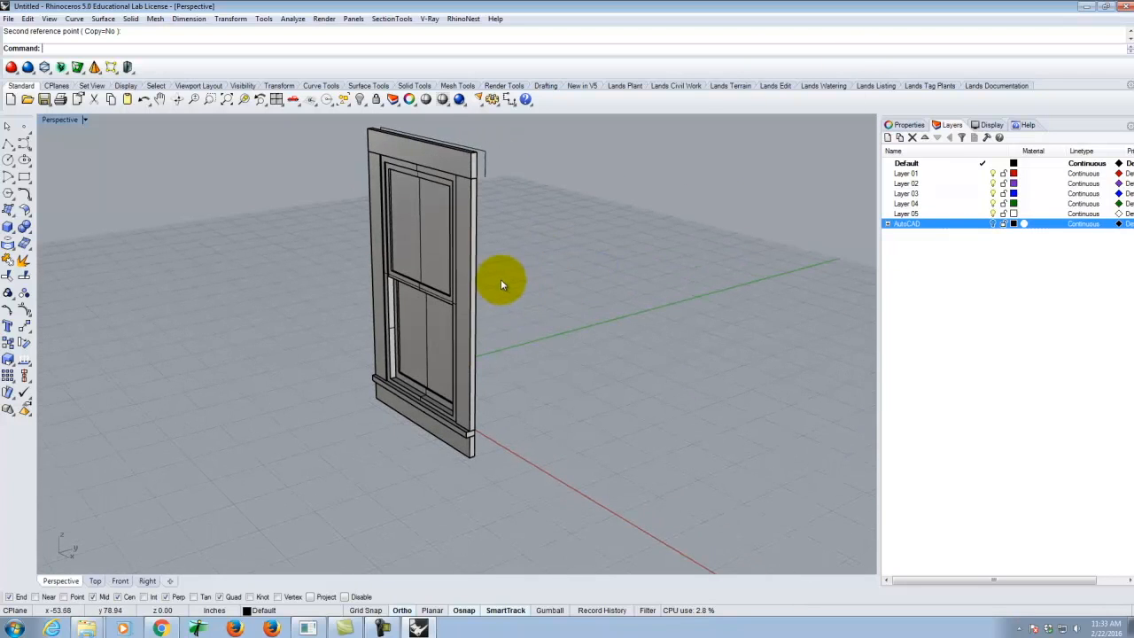
Rename Layer 01 as Win-3-0x5-0.
{"action": "left_click", "coordinate": [910, 172]}
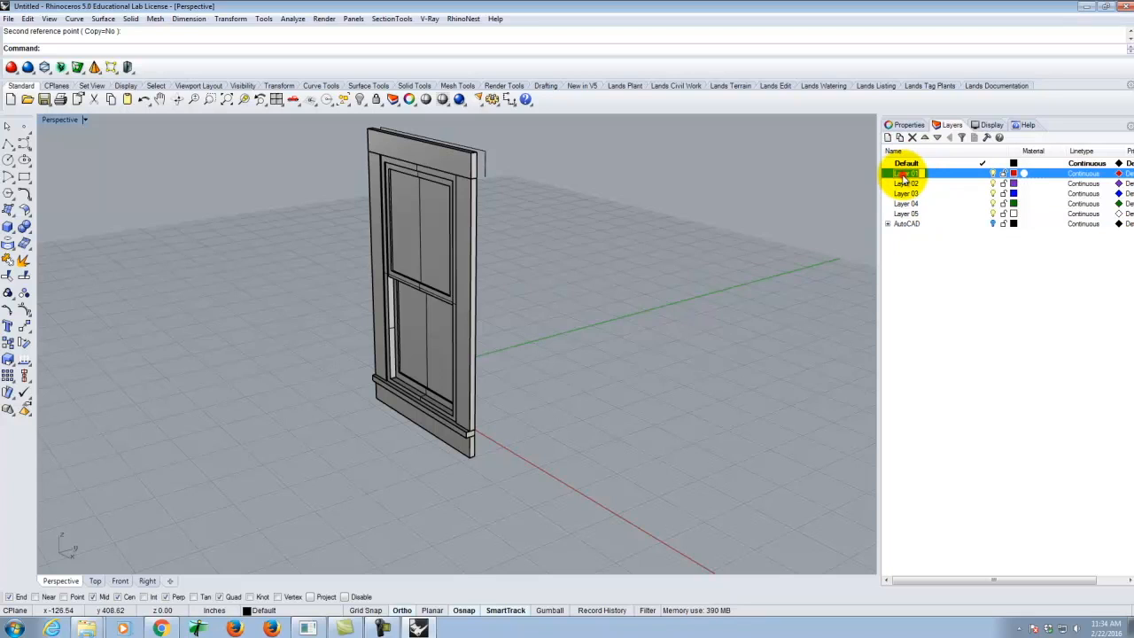
{"action": "left_click_drag", "start_coordinate": [918, 173], "coordinate": [815, 165]}
{"action": "type", "text": "3"}
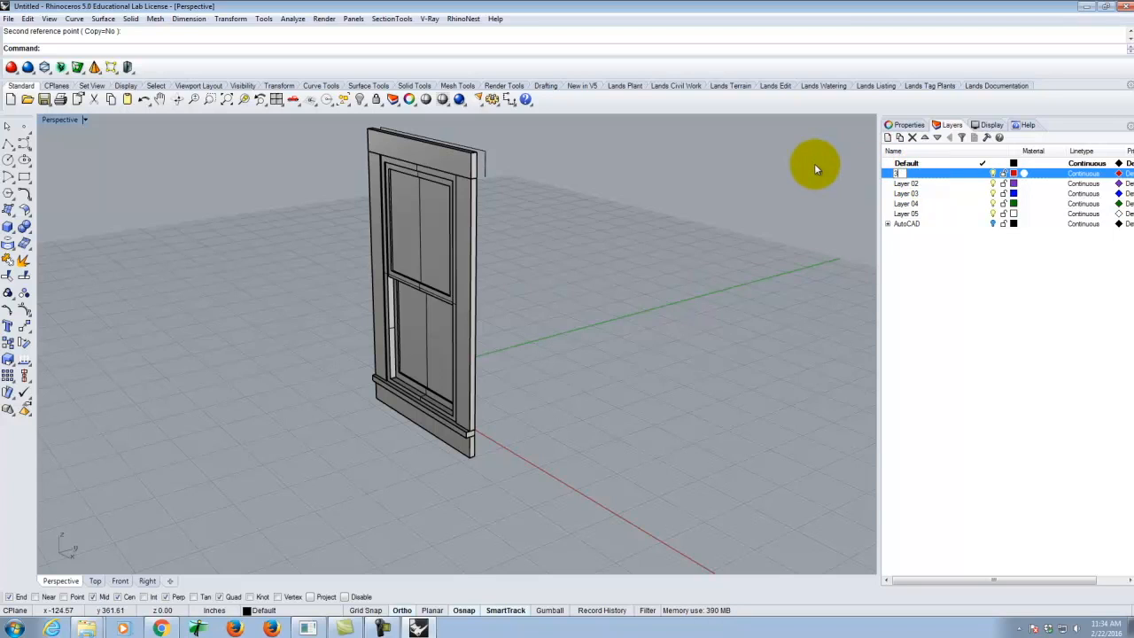
{"action": "type", "text": "0"}
{"action": "key", "text": "BackSpace"}
{"action": "type", "text": "-0x5-0"}
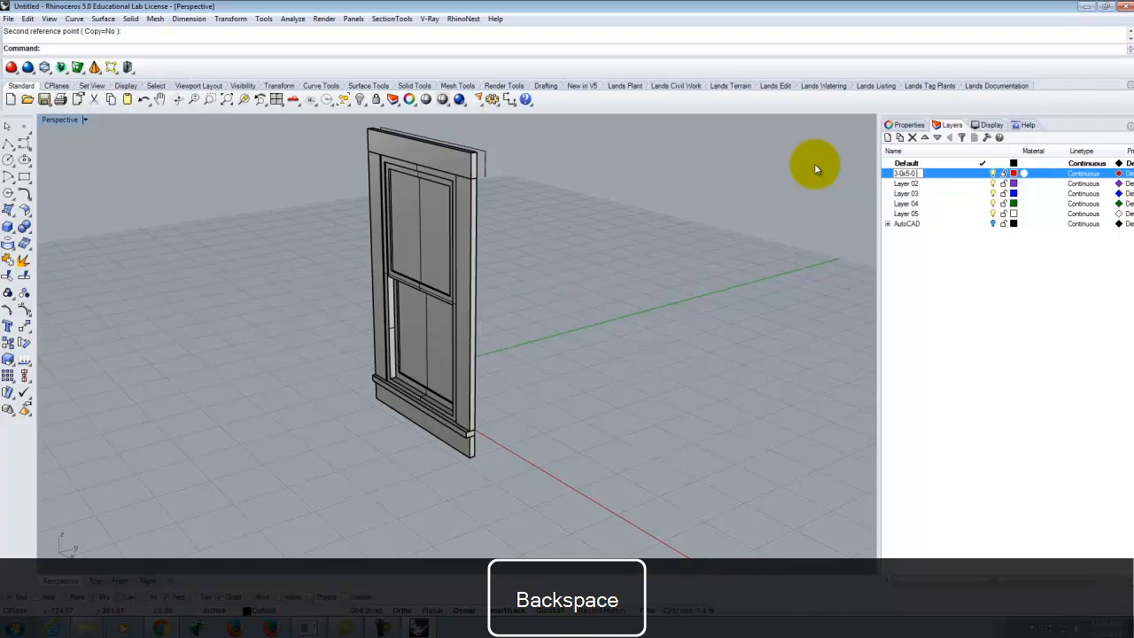
{"action": "key", "text": "Left"}
{"action": "key", "text": "Left"}
{"action": "key", "text": "Left"}
{"action": "key", "text": "Left"}
{"action": "key", "text": "Left"}
{"action": "key", "text": "Left"}
{"action": "key", "text": "Left"}
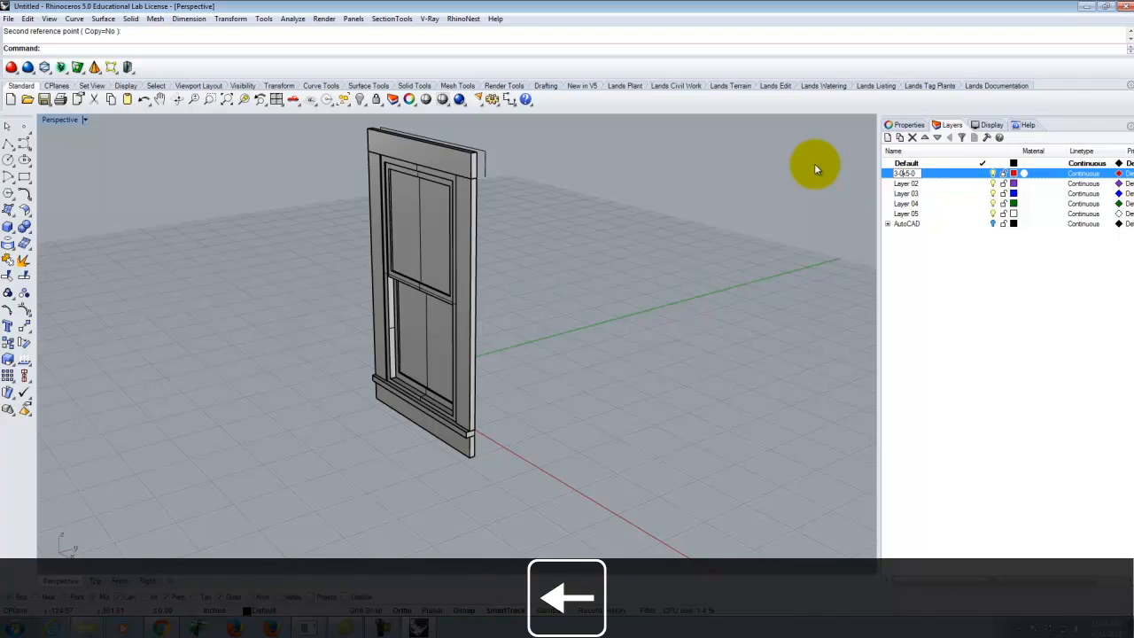
{"action": "type", "text": "Win-0"}
{"action": "key", "text": "BackSpace"}
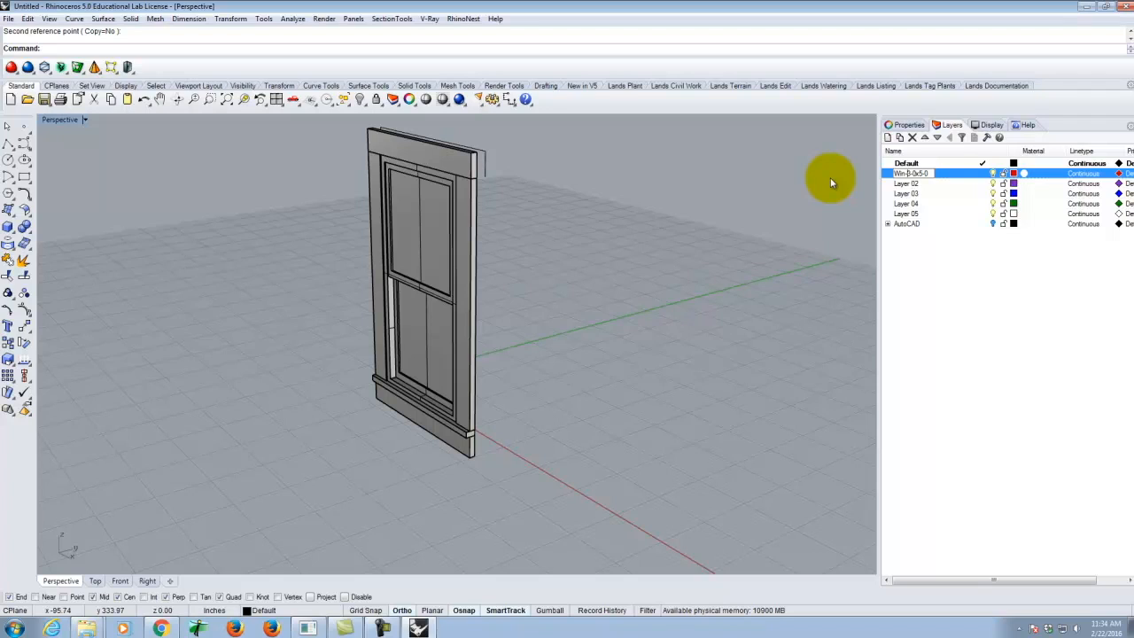
{"action": "left_click", "coordinate": [942, 178]}
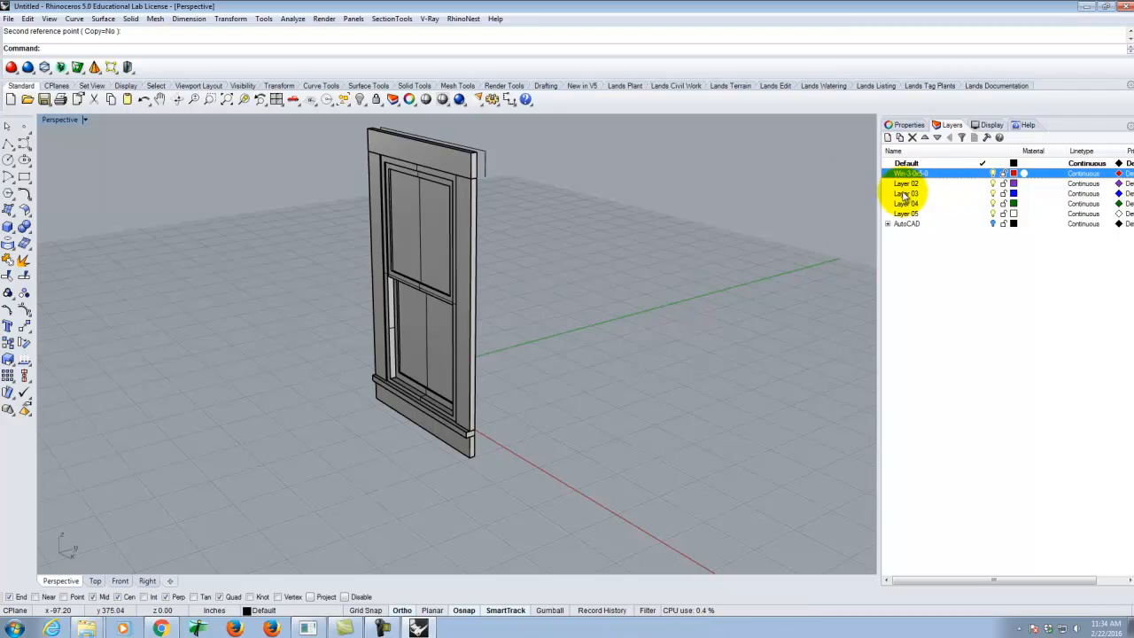
Try adding a sublayer under Layer 02 and undo the addition.
{"action": "left_click", "coordinate": [913, 185]}
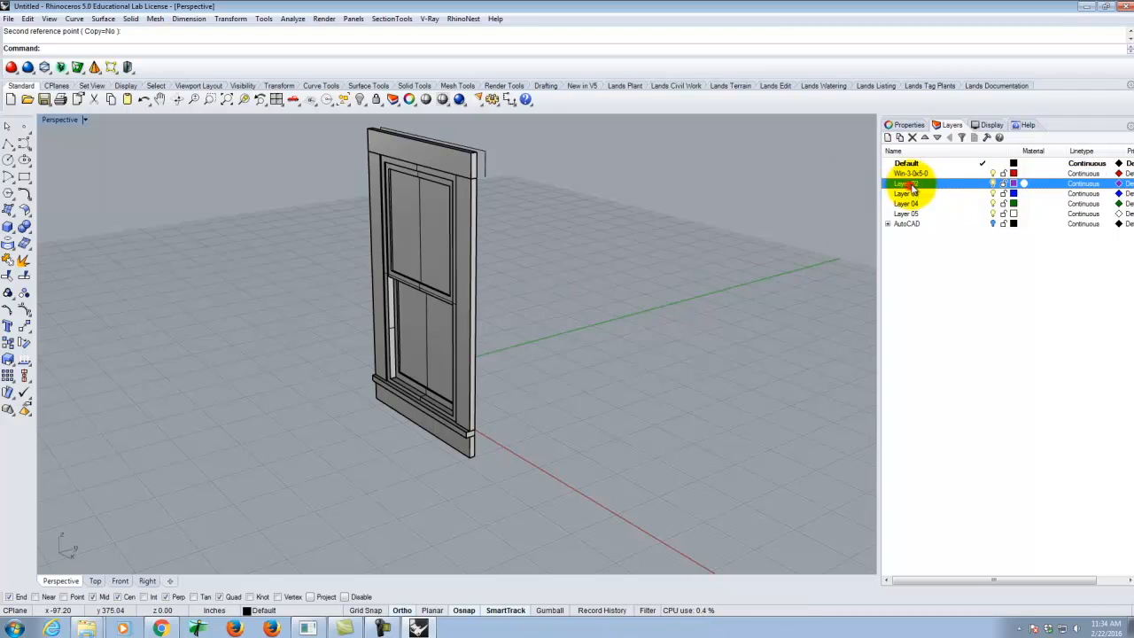
{"action": "left_click", "coordinate": [901, 140]}
{"action": "key", "text": "ctrl+z"}
Add a sublayer named W3-5--Trim under the Win-3-0x5-0 layer.
{"action": "left_click", "coordinate": [919, 174]}
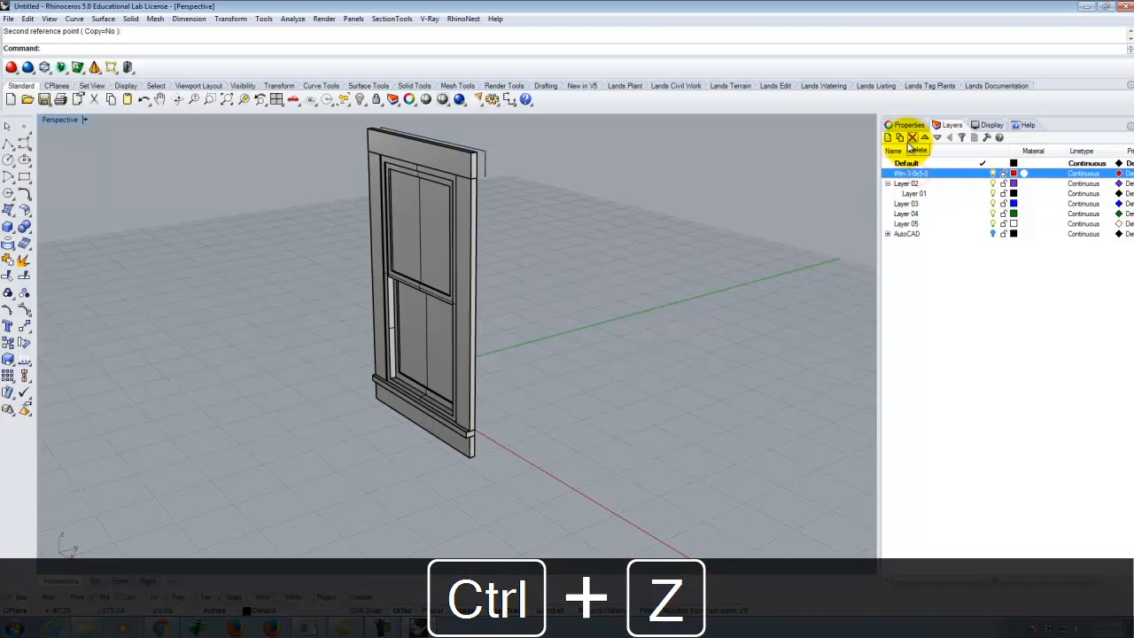
{"action": "left_click", "coordinate": [900, 138]}
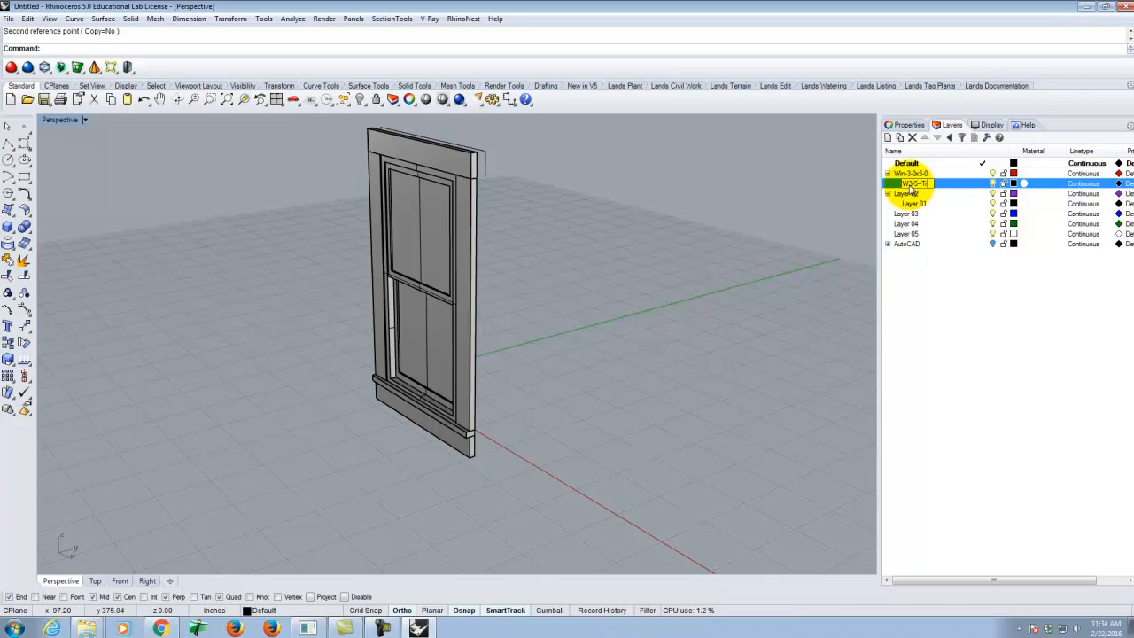
{"action": "key", "text": "Return"}
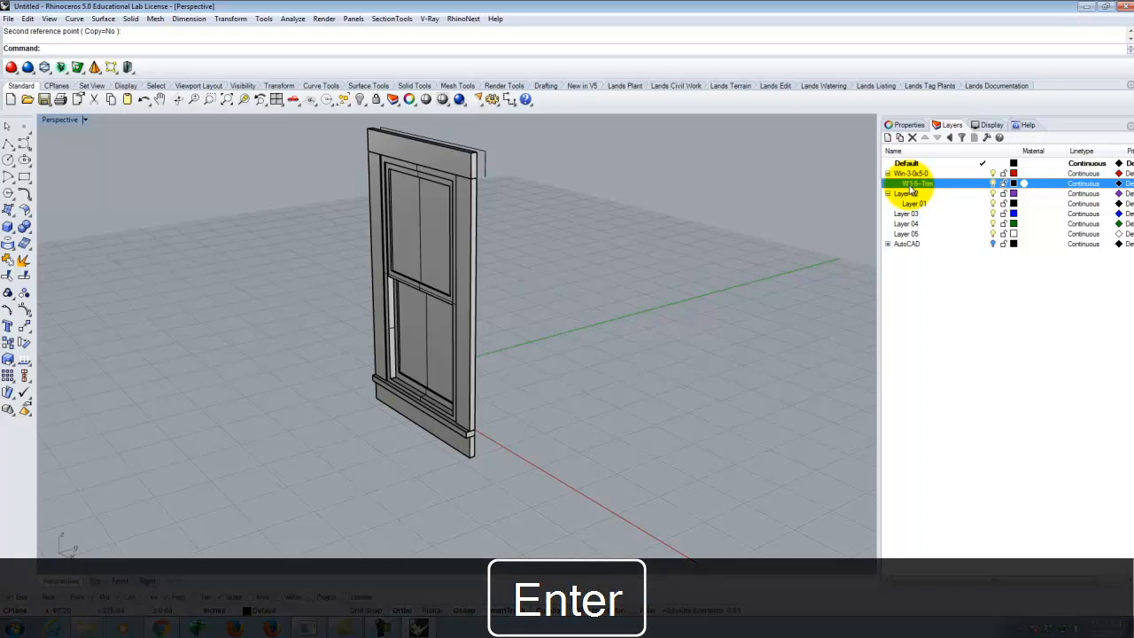
Add a second sublayer under Win-3-0x5-0 and name it W3-5--Frame.
{"action": "left_click", "coordinate": [910, 173]}
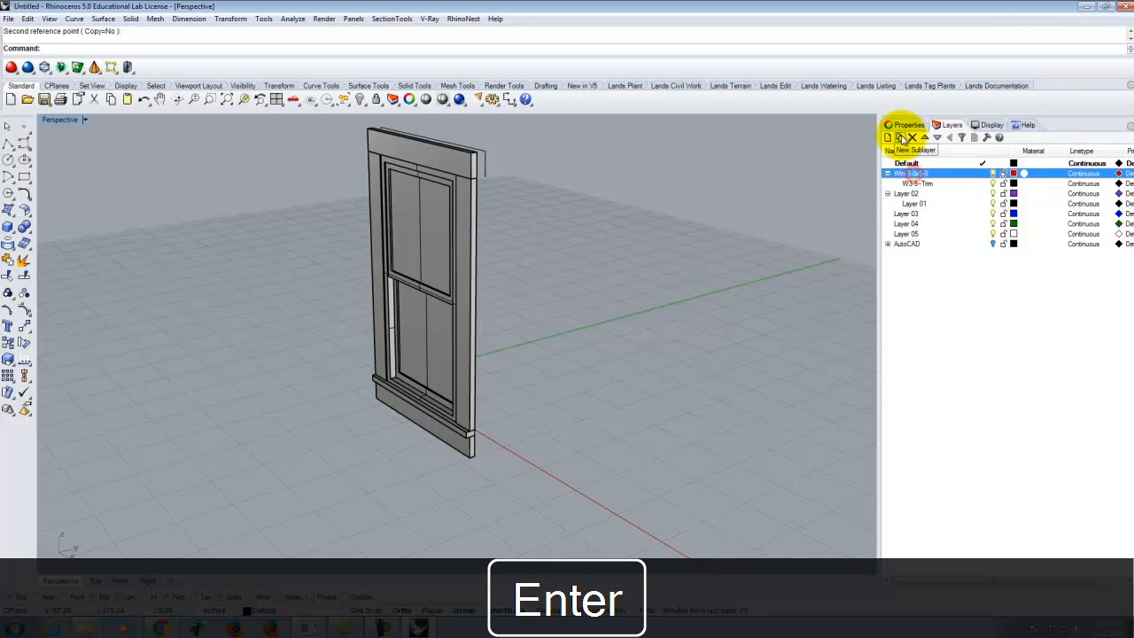
{"action": "left_click", "coordinate": [900, 138]}
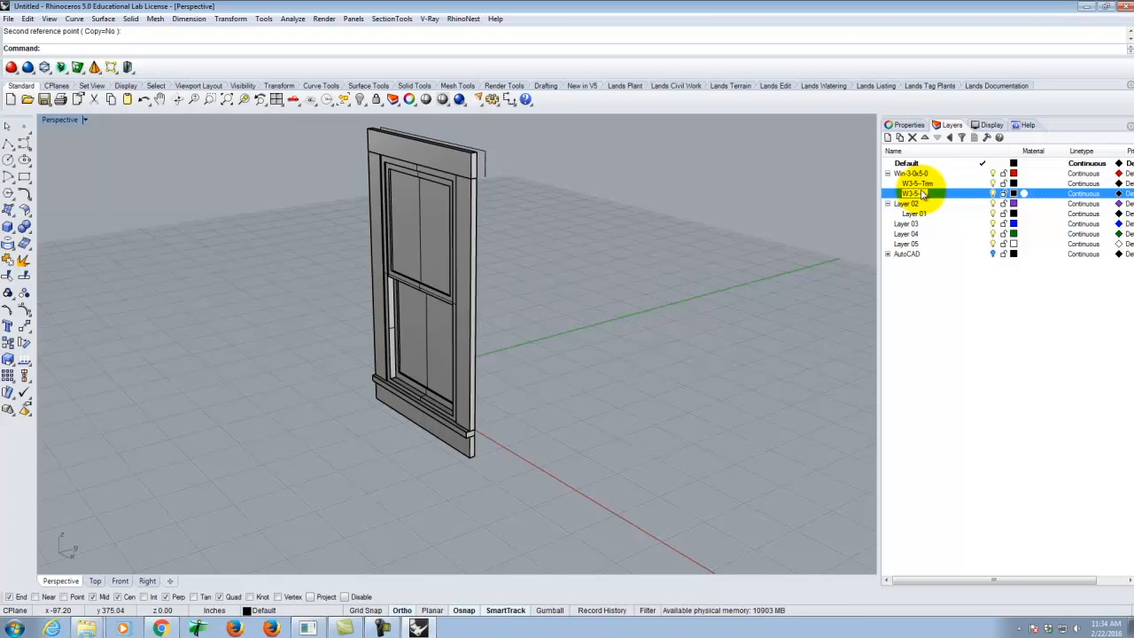
{"action": "key", "text": "BackSpace"}
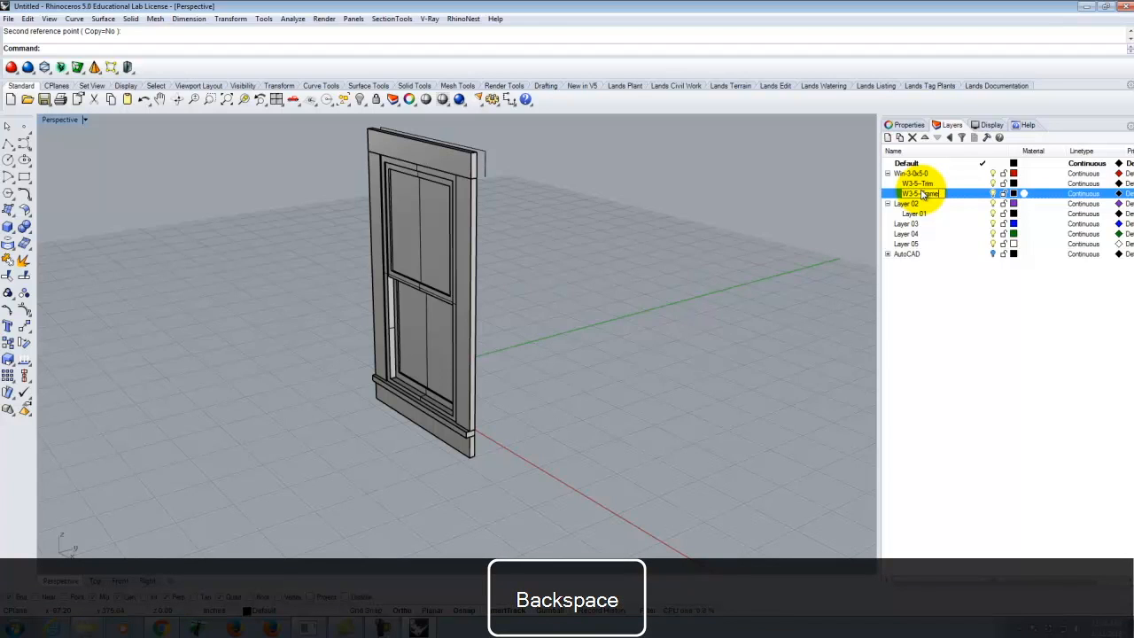
Add a third sublayer under Win-3-0x5-0 and name it W3-5--Glass.
{"action": "left_click", "coordinate": [910, 172]}
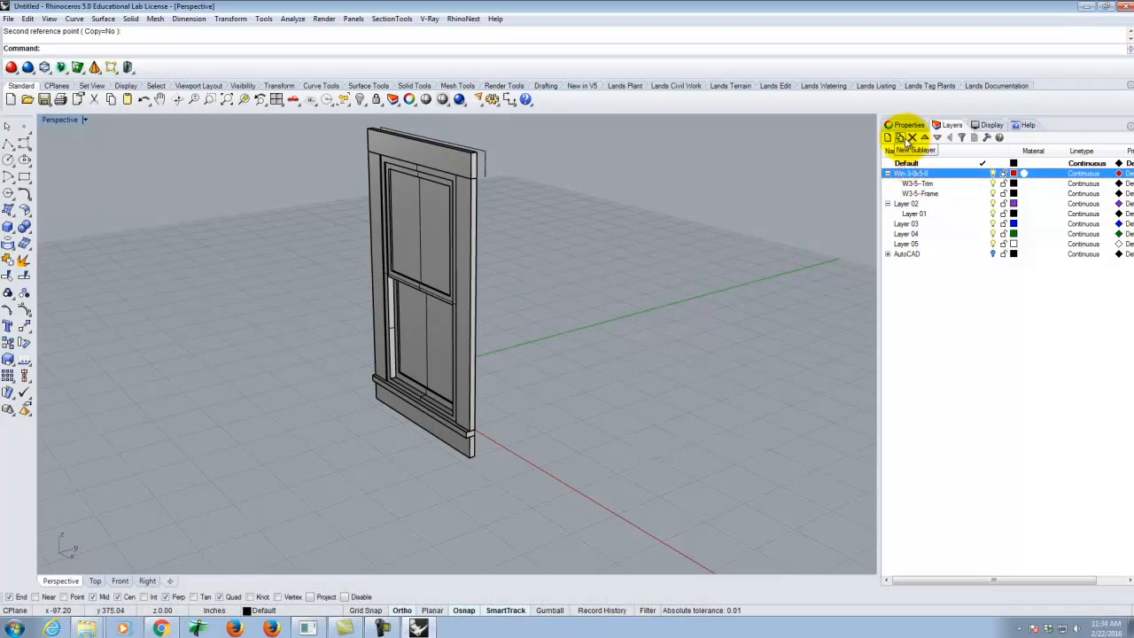
{"action": "left_click", "coordinate": [900, 137]}
{"action": "type", "text": "W3"}
{"action": "key", "text": "BackSpace"}
{"action": "type", "text": "3-5"}
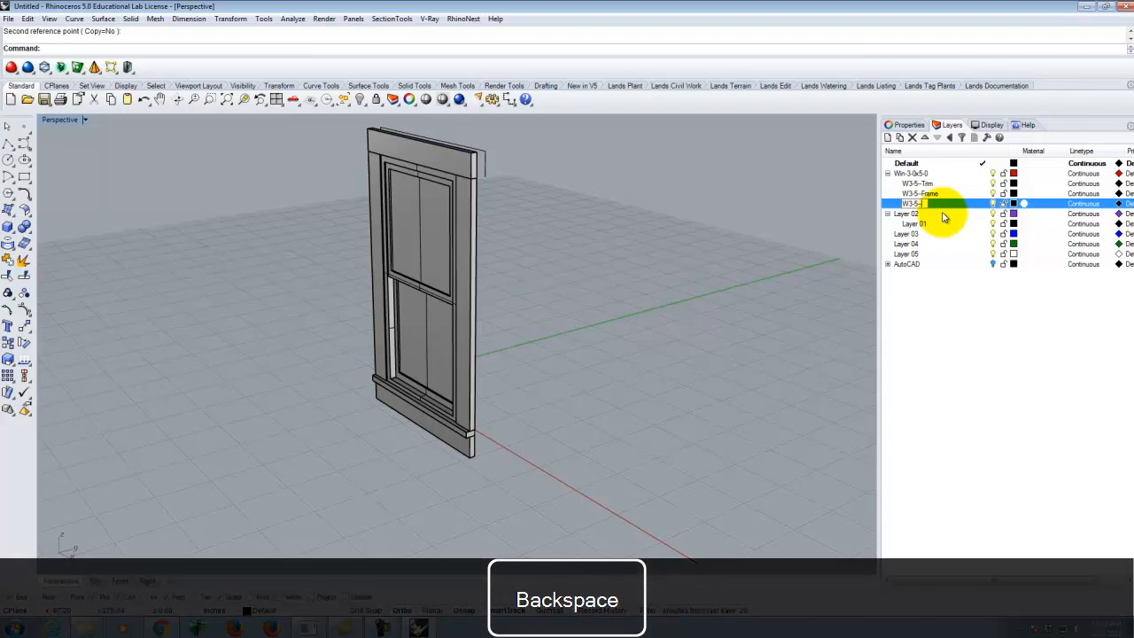
{"action": "type", "text": "-Glass"}
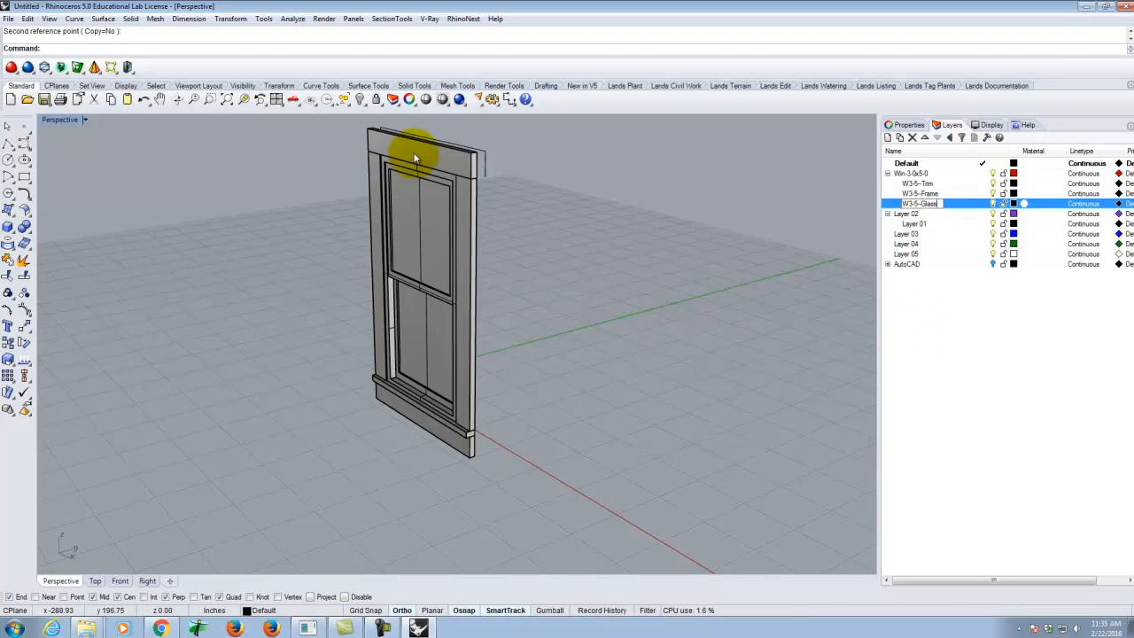
{"action": "left_click", "coordinate": [764, 208]}
Delete the unused layers from Layer 02 through Layer 05, including the stray sublayer.
{"action": "left_click", "coordinate": [909, 215]}
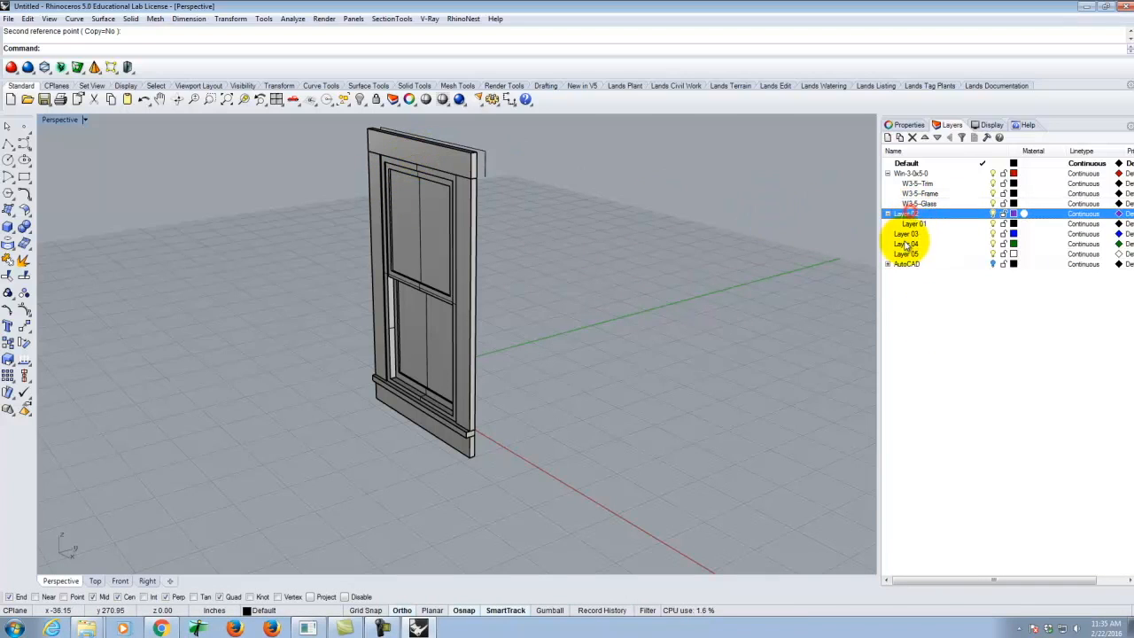
{"action": "left_click", "coordinate": [905, 254], "text": "shift"}
{"action": "left_click", "coordinate": [912, 137]}
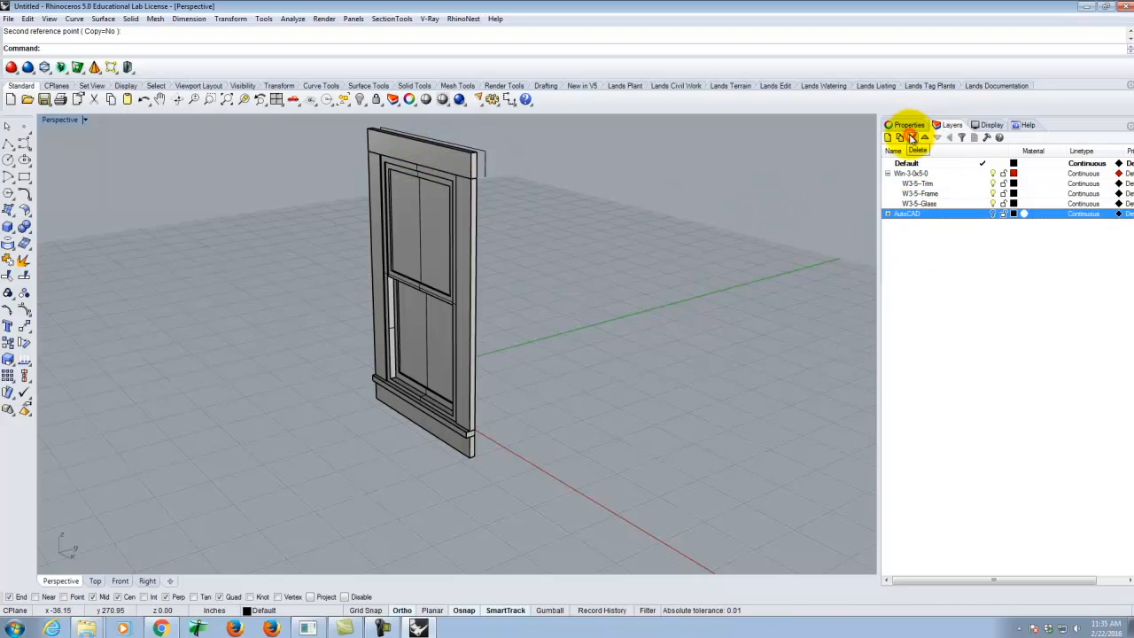
Move the window's head, side, sill and bottom trim pieces to the W3-5--Trim layer and hide that layer.
{"action": "left_click", "coordinate": [447, 172]}
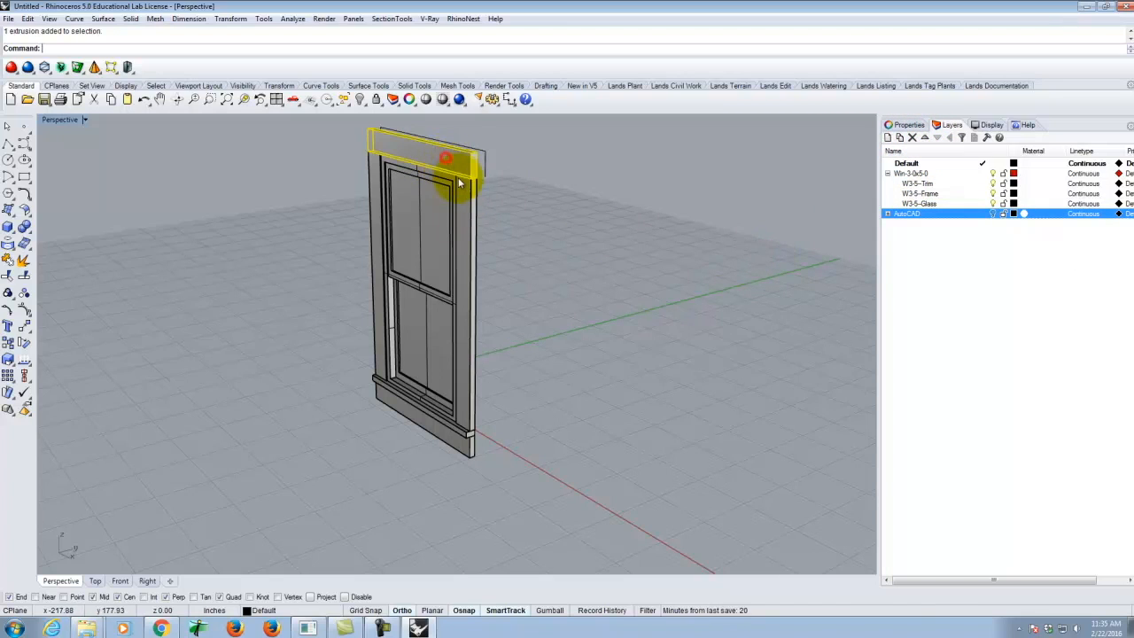
{"action": "left_click", "coordinate": [461, 183], "text": "shift"}
{"action": "left_click", "coordinate": [372, 175], "text": "shift"}
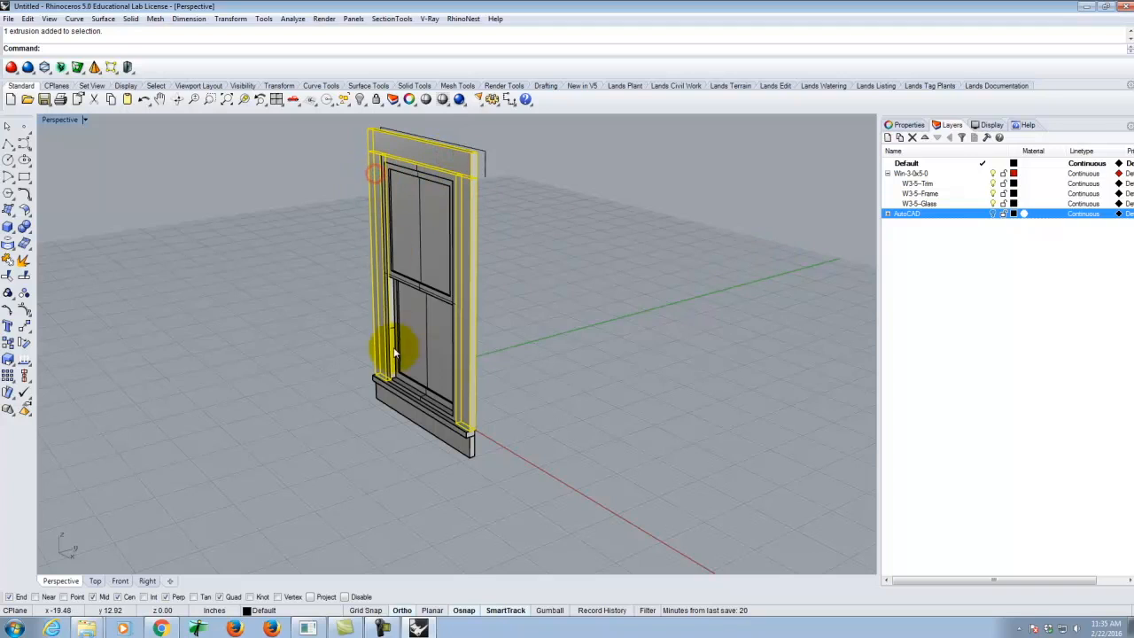
{"action": "left_click", "coordinate": [386, 401], "text": "shift"}
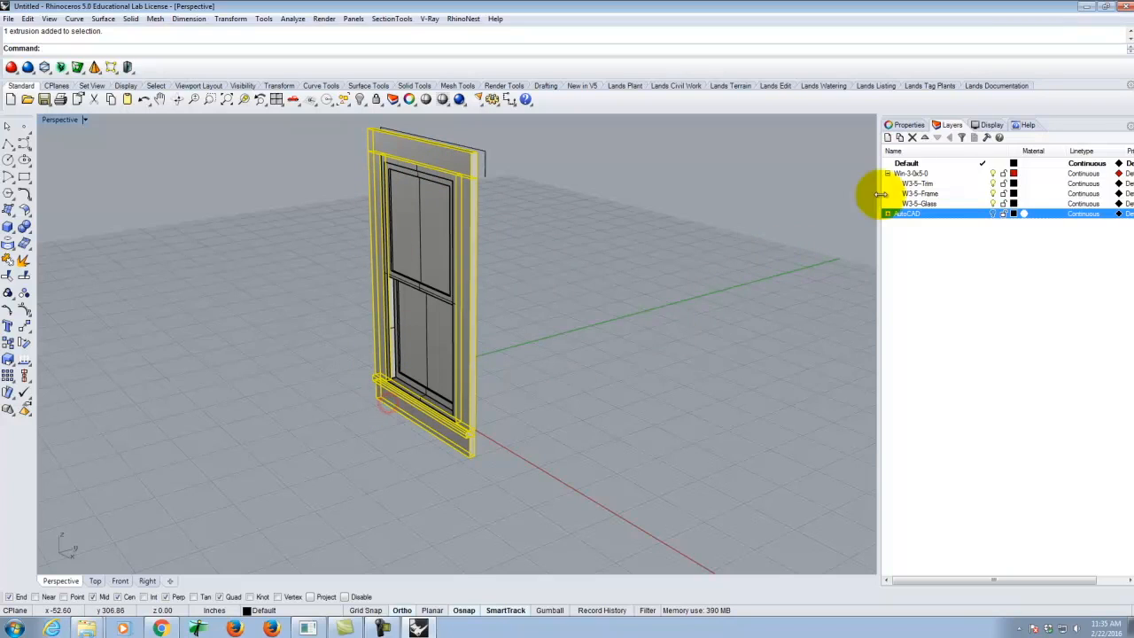
{"action": "left_click", "coordinate": [928, 183]}
{"action": "right_click", "coordinate": [928, 183]}
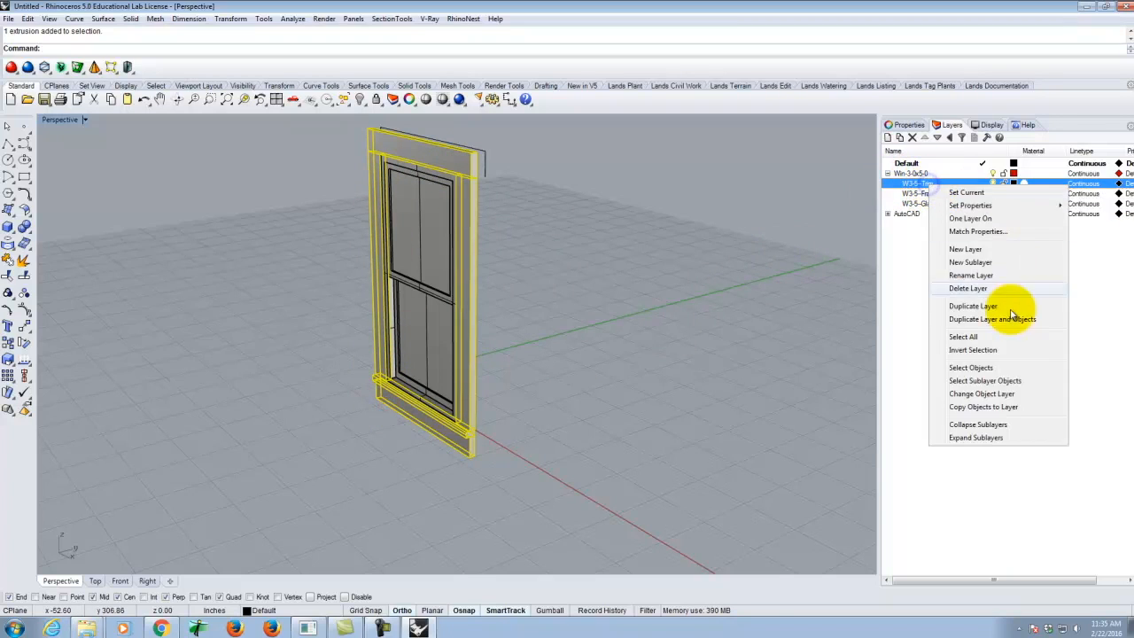
{"action": "left_click", "coordinate": [1001, 394]}
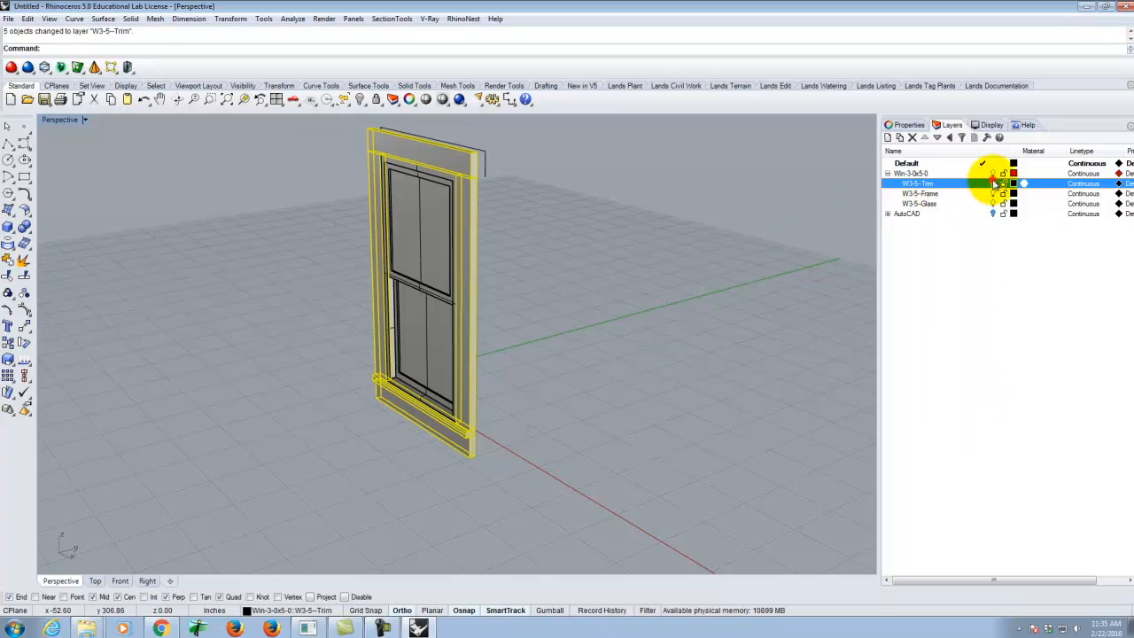
{"action": "left_click", "coordinate": [866, 240]}
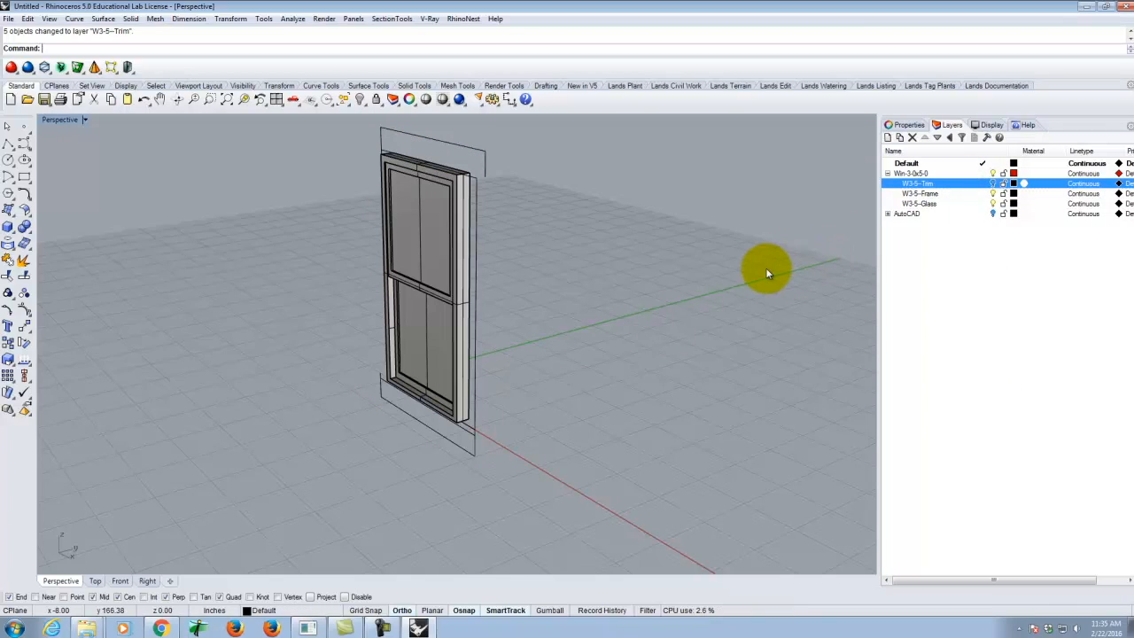
Move the outer window frame and both sash frames to the W3-5--Frame layer and hide that layer.
{"action": "left_click", "coordinate": [461, 194]}
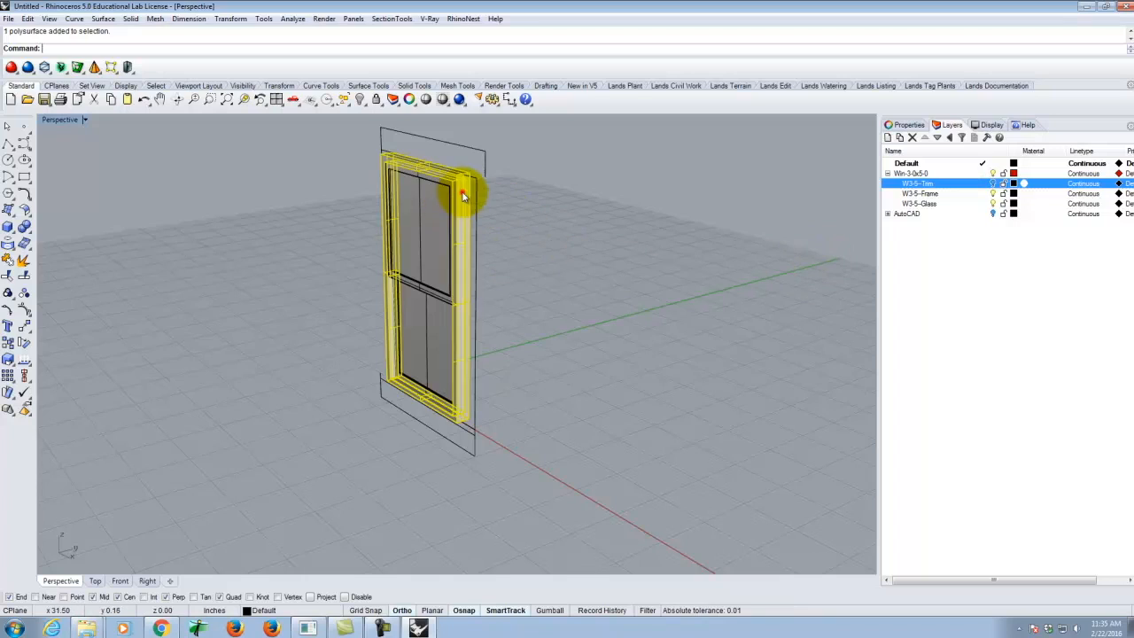
{"action": "left_click", "coordinate": [441, 181], "text": "shift"}
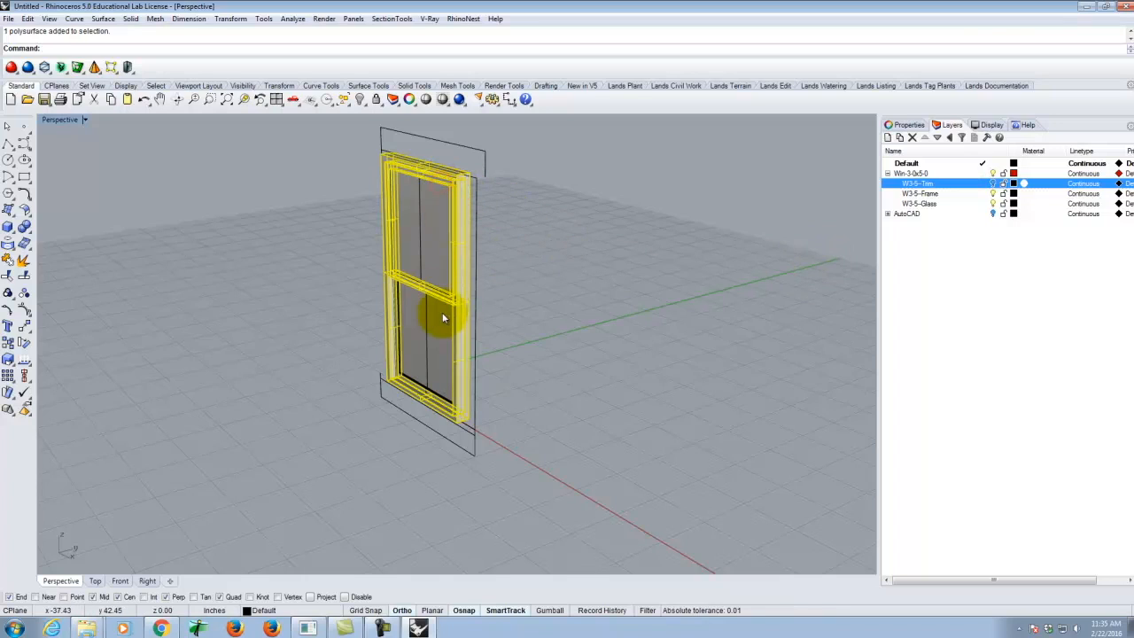
{"action": "left_click", "coordinate": [410, 382], "text": "shift"}
{"action": "right_click", "coordinate": [929, 193]}
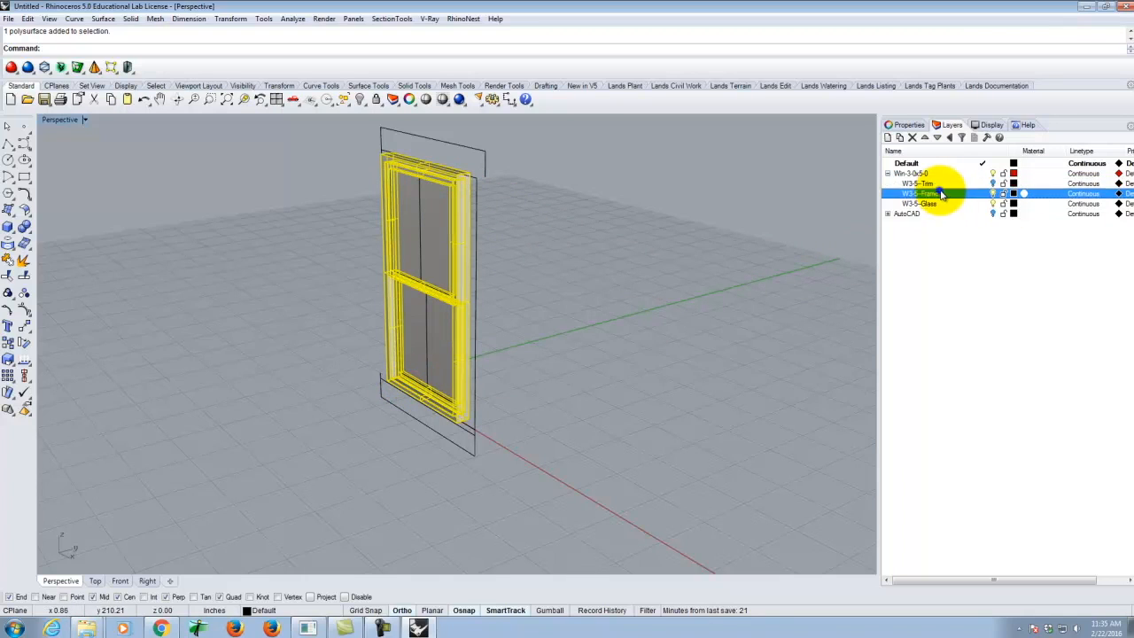
{"action": "left_click", "coordinate": [1009, 400]}
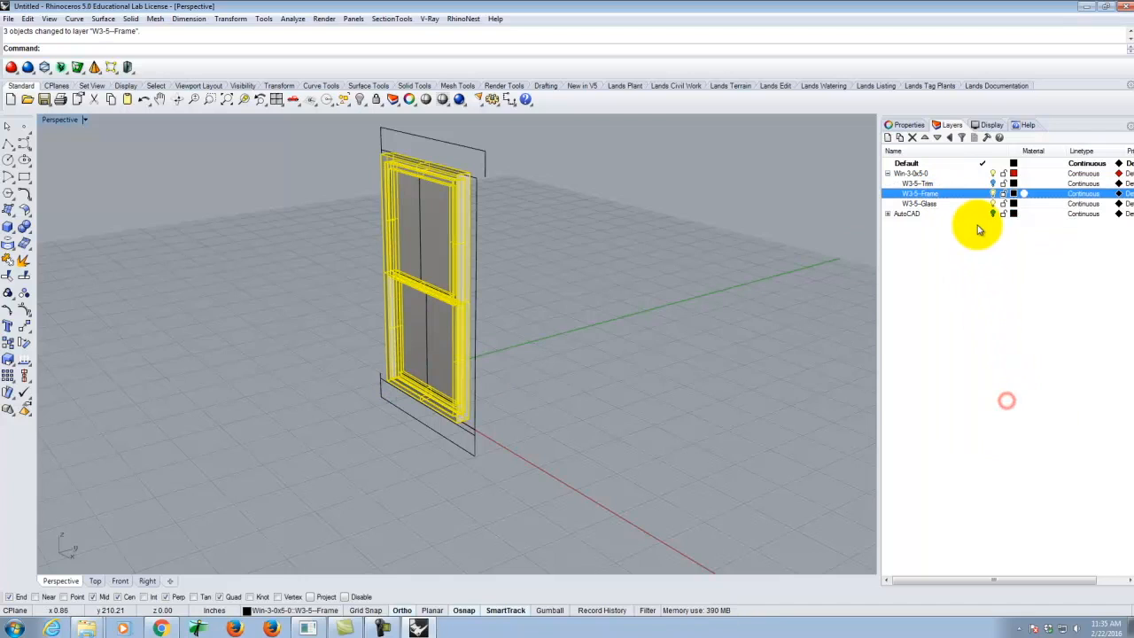
Move the remaining horizontal rail between the two glass panes to the W3-5--Frame layer.
{"action": "left_click", "coordinate": [460, 303]}
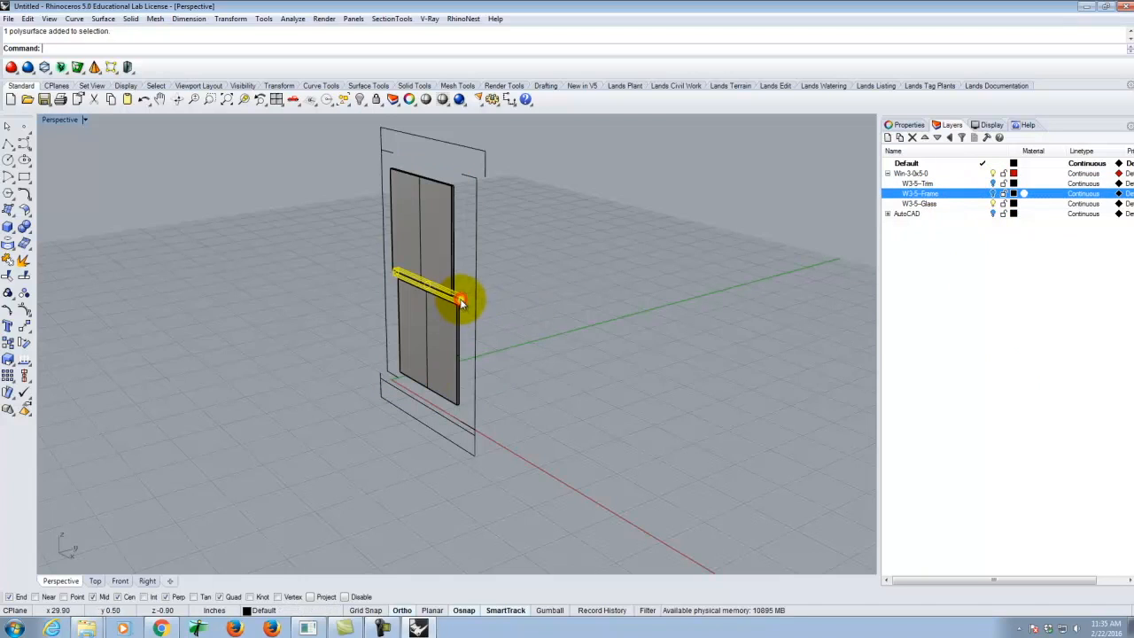
{"action": "right_click", "coordinate": [942, 194]}
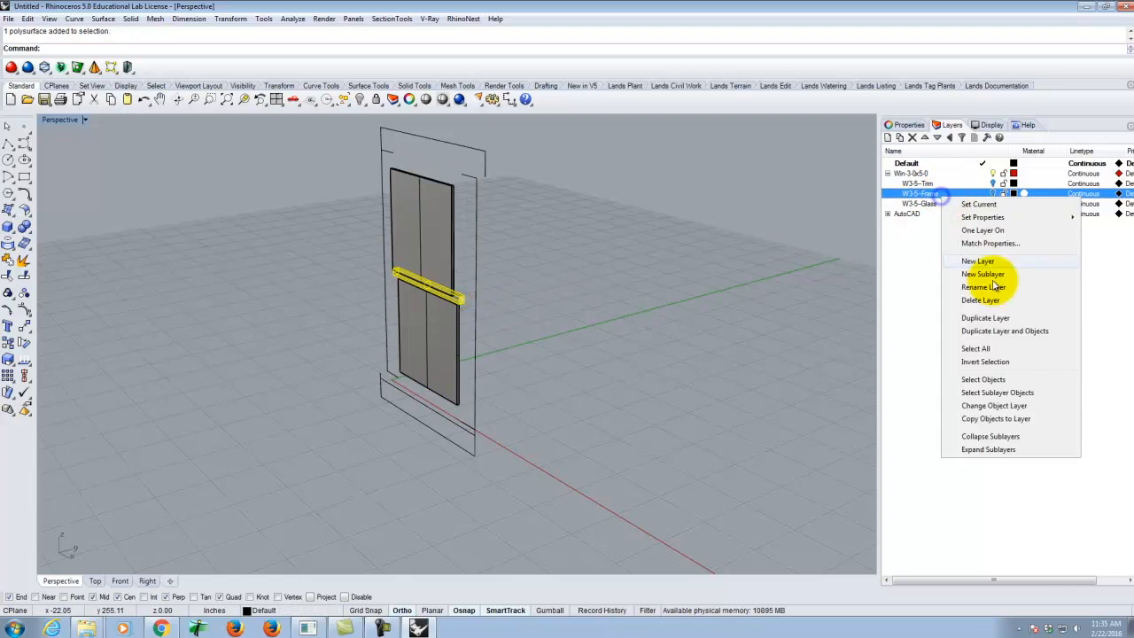
{"action": "left_click", "coordinate": [1019, 409]}
Move the upper and lower glass panes to the W3-5--Glass layer and hide that layer.
{"action": "left_click", "coordinate": [434, 326]}
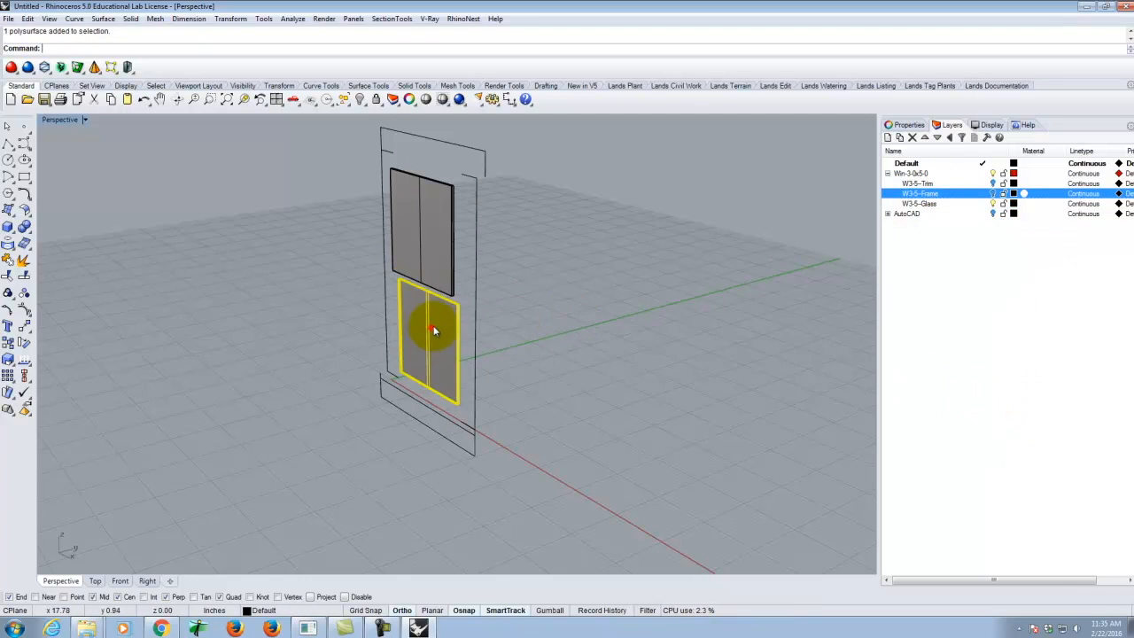
{"action": "left_click", "coordinate": [431, 258], "text": "shift"}
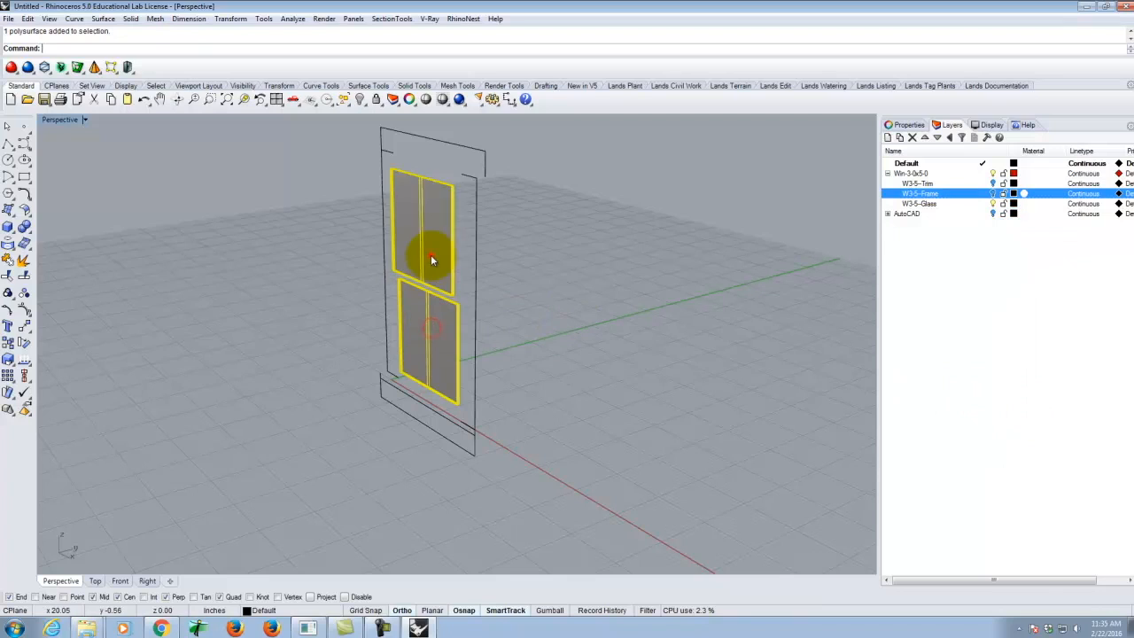
{"action": "right_click", "coordinate": [933, 204]}
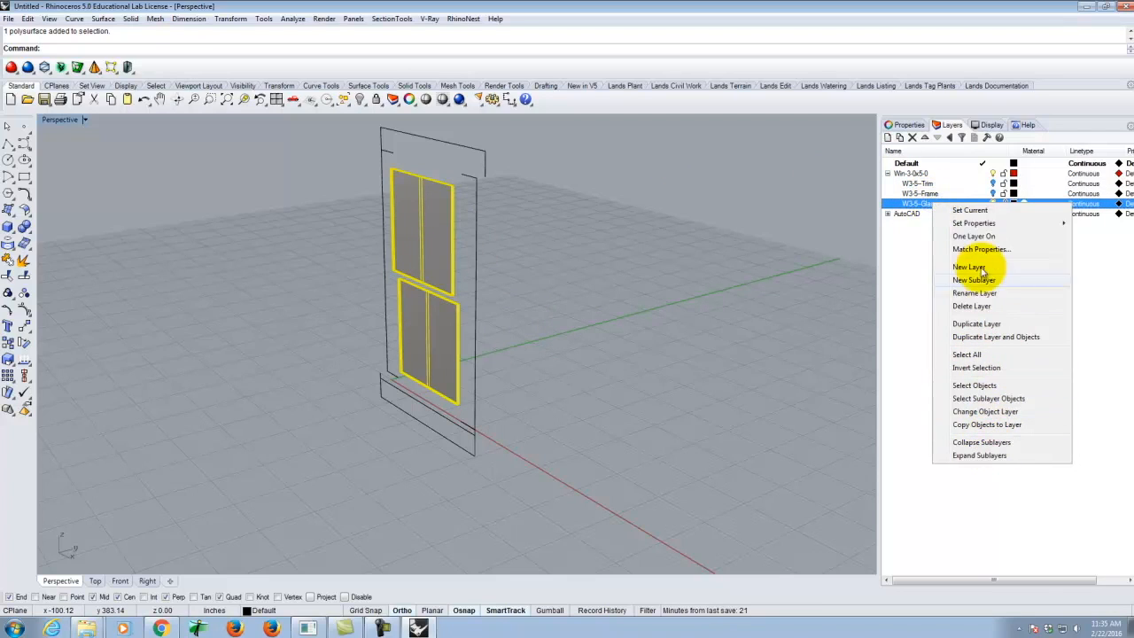
{"action": "left_click", "coordinate": [986, 411]}
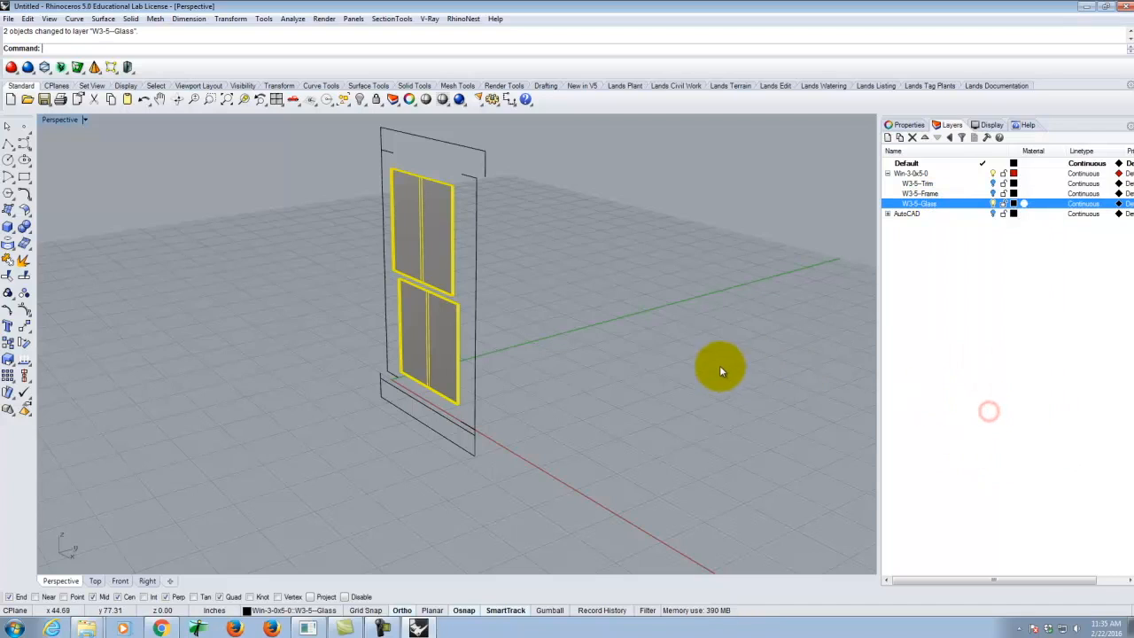
{"action": "left_click", "coordinate": [993, 204]}
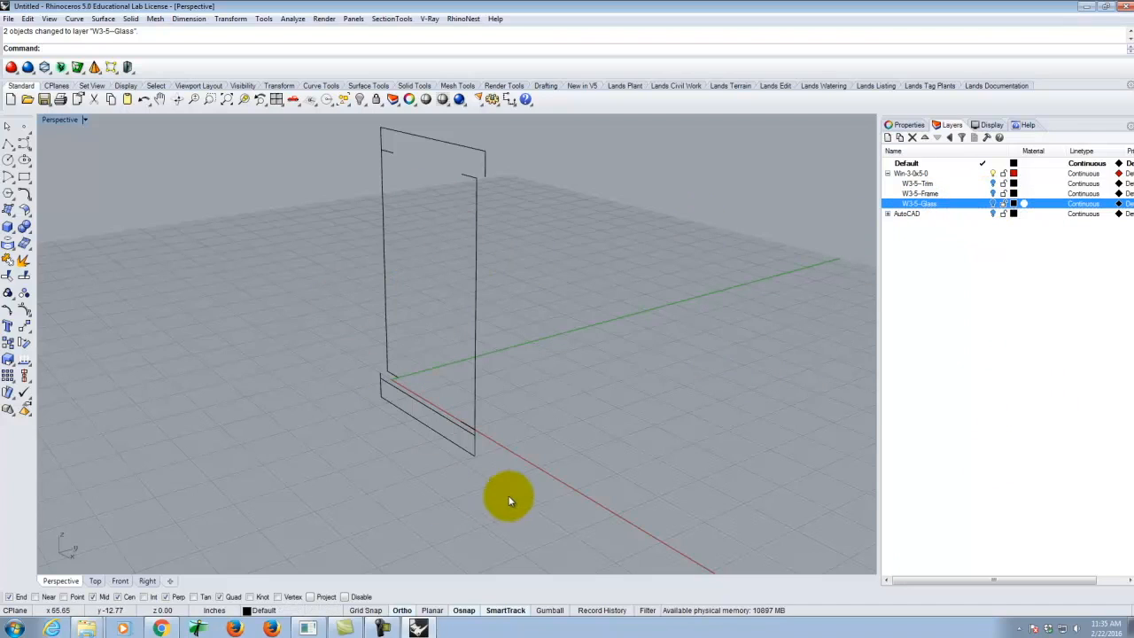
Delete all the leftover construction lines outlining the window.
{"action": "scroll", "coordinate": [545, 401], "scroll_direction": "down", "scroll_amount": 3}
{"action": "left_click_drag", "start_coordinate": [405, 230], "coordinate": [578, 465]}
{"action": "key", "text": "Delete"}
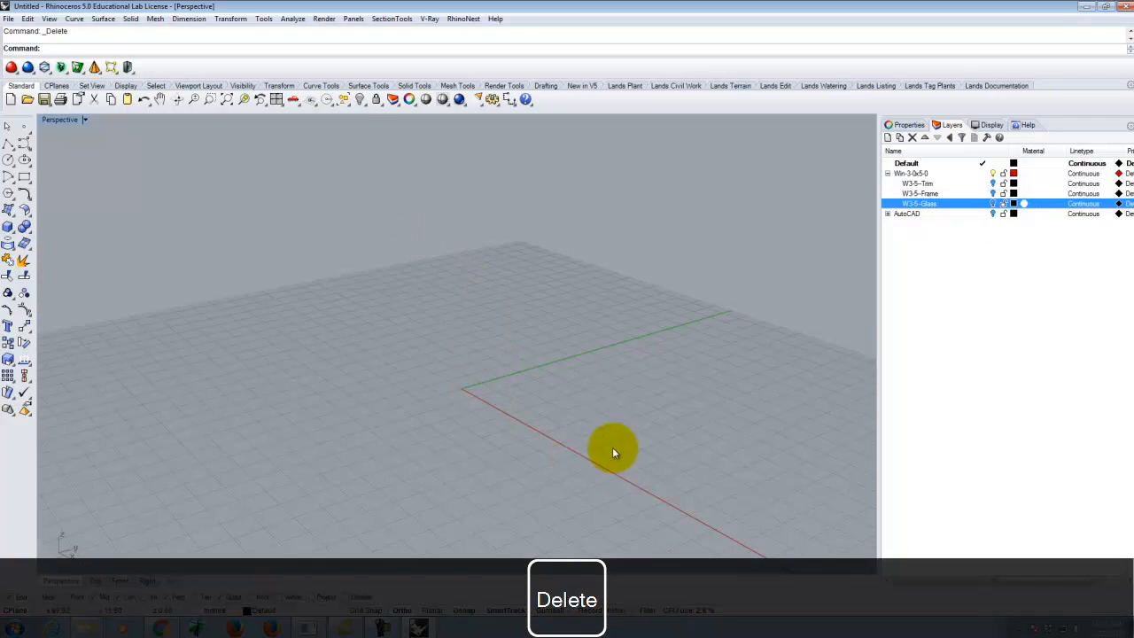
Turn the W3-5--Trim, W3-5--Frame and W3-5--Glass sublayers back on.
{"action": "left_click", "coordinate": [908, 174]}
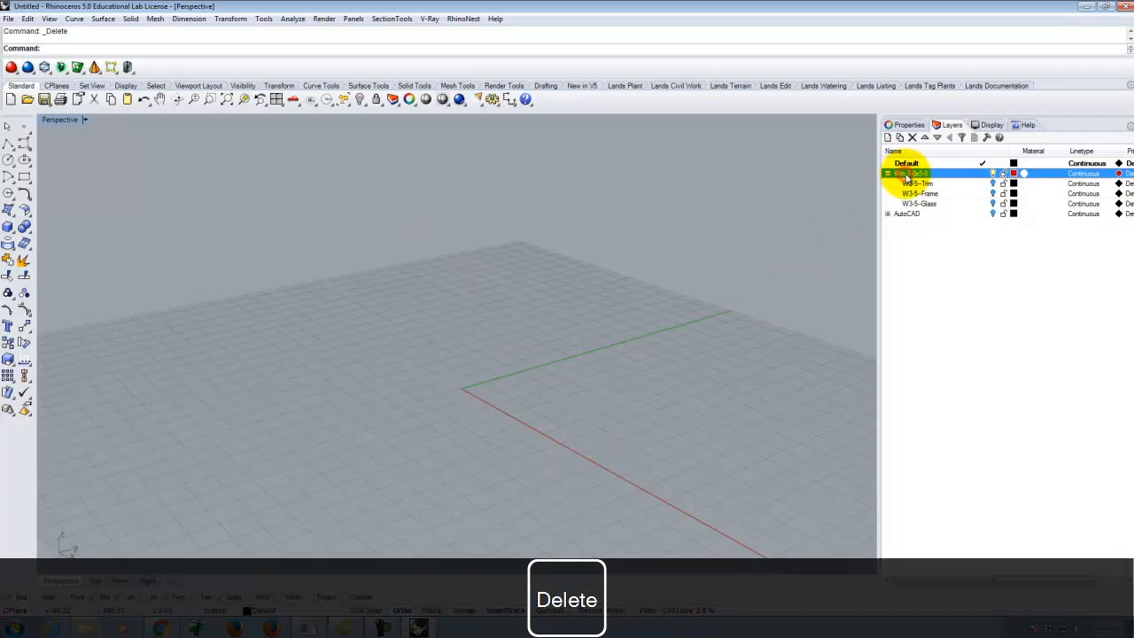
{"action": "left_click", "coordinate": [984, 184]}
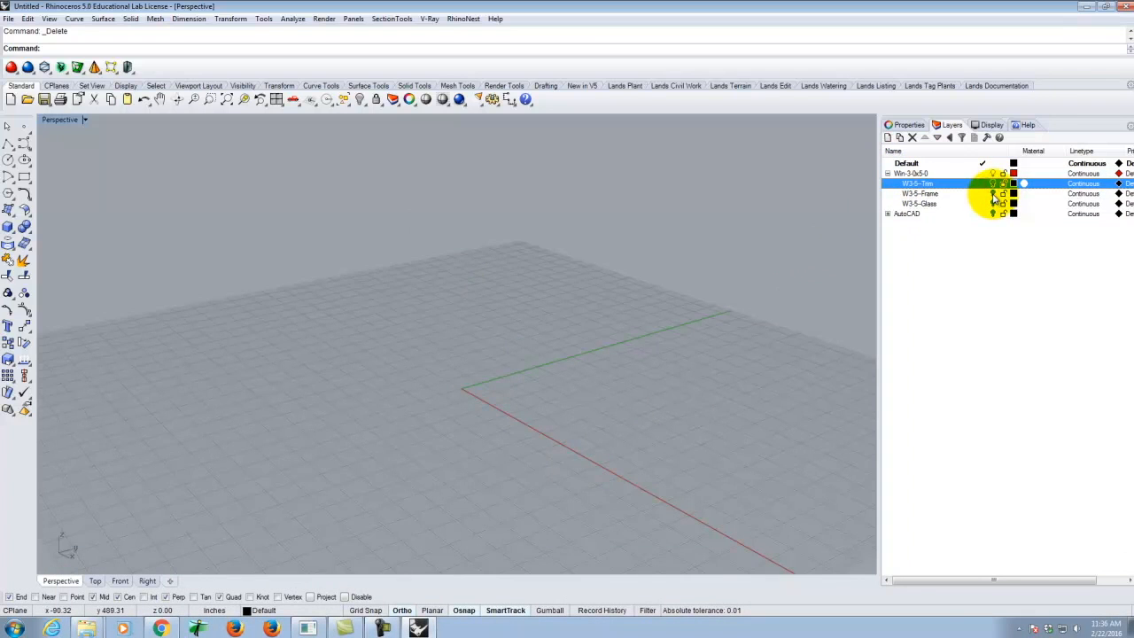
{"action": "left_click", "coordinate": [992, 194]}
{"action": "left_click", "coordinate": [992, 204]}
{"action": "left_click", "coordinate": [992, 183]}
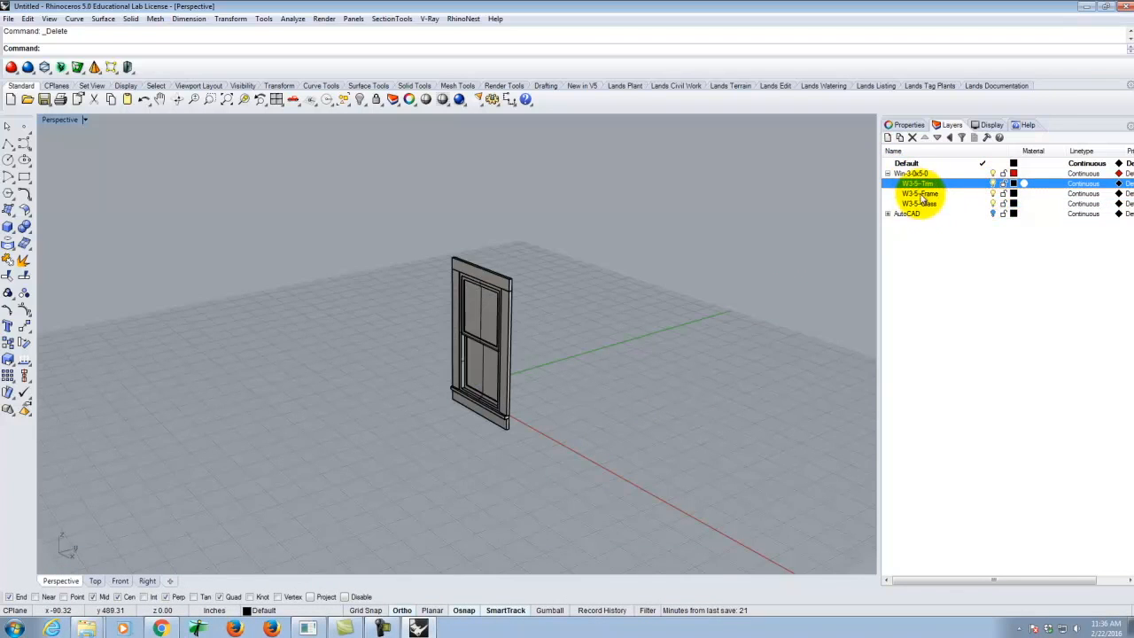
Delete the Default layer, accepting the removal of the current layer.
{"action": "left_click", "coordinate": [922, 164]}
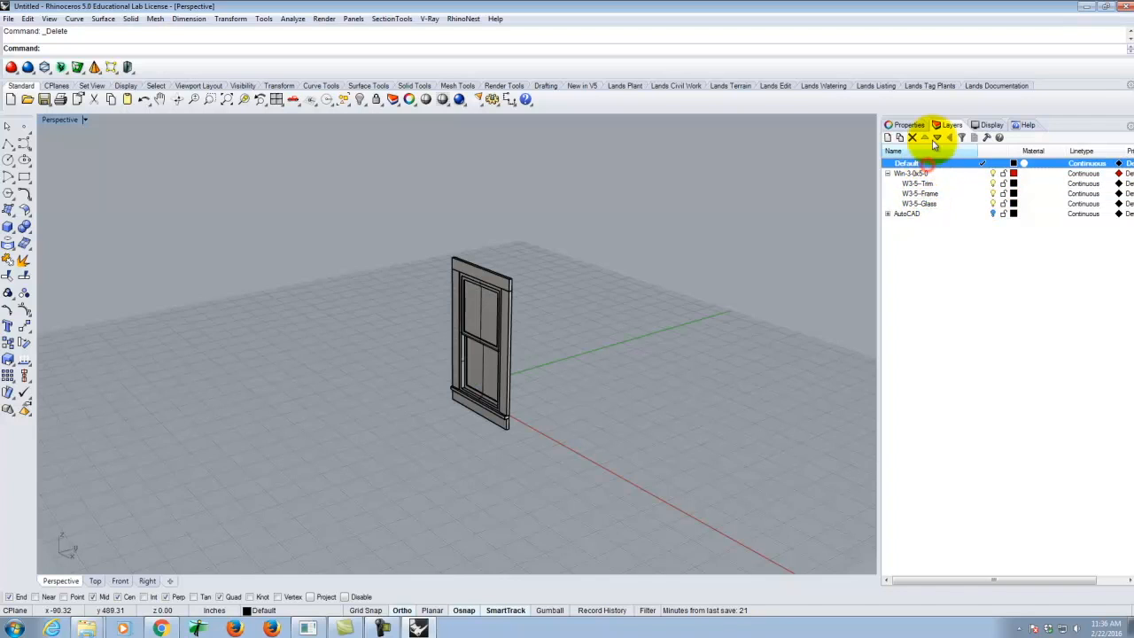
{"action": "left_click", "coordinate": [913, 137]}
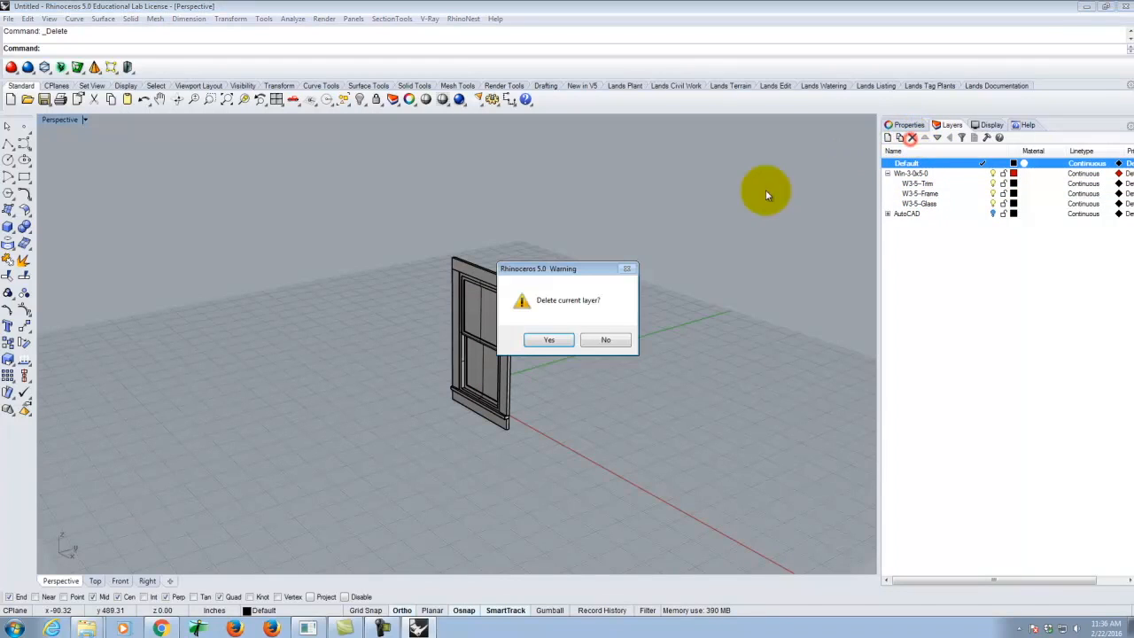
{"action": "left_click", "coordinate": [553, 341]}
Inspect the assembled window from the front and back, checking the trim, frame and glass up close.
{"action": "right_click_drag", "start_coordinate": [658, 304], "coordinate": [511, 319]}
{"action": "scroll", "coordinate": [467, 383], "scroll_direction": "up", "scroll_amount": 5}
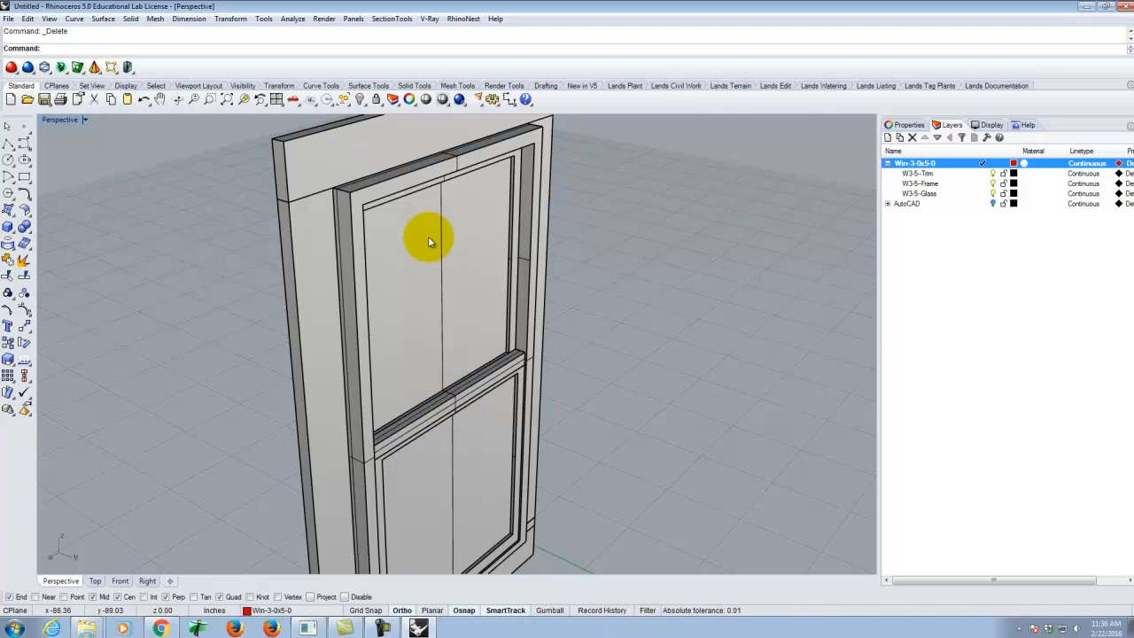
{"action": "right_click_drag", "start_coordinate": [388, 246], "coordinate": [435, 310]}
{"action": "scroll", "coordinate": [435, 310], "scroll_direction": "down", "scroll_amount": 5}
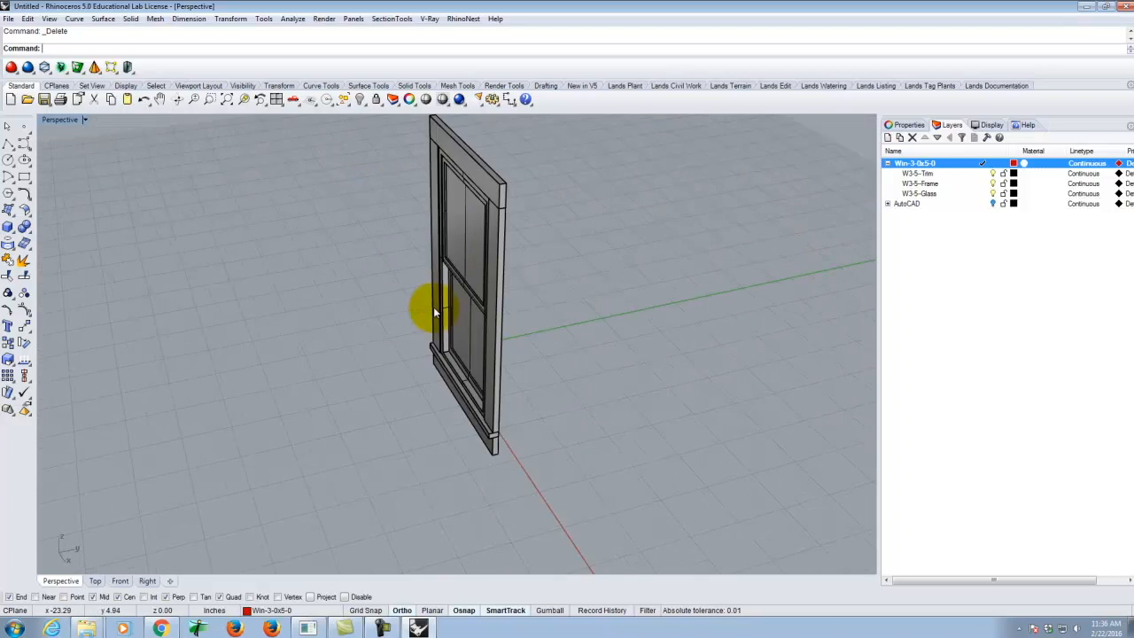
{"action": "scroll", "coordinate": [436, 311], "scroll_direction": "up", "scroll_amount": 5}
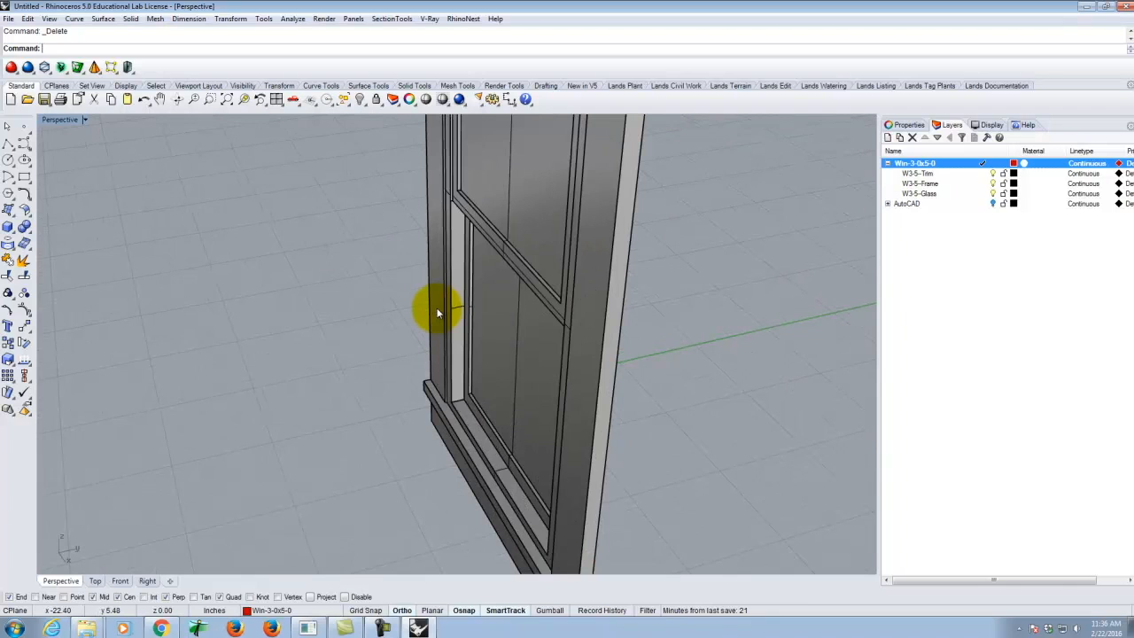
{"action": "right_click_drag", "start_coordinate": [440, 307], "coordinate": [513, 316]}
{"action": "scroll", "coordinate": [532, 215], "scroll_direction": "down", "scroll_amount": 5}
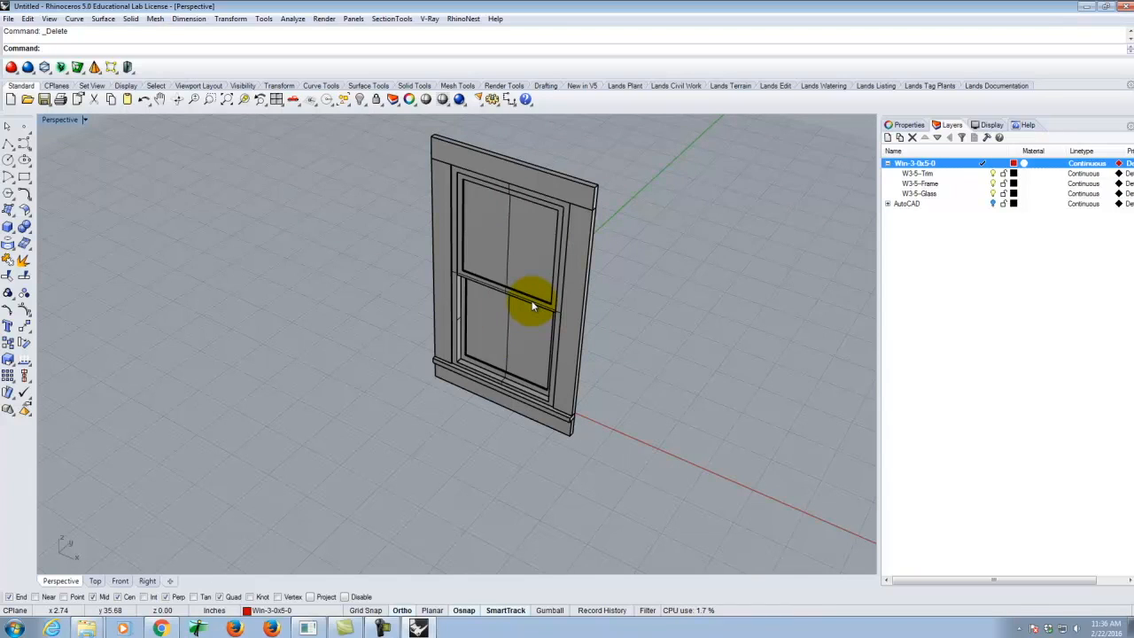
Start saving the model and browse to the Dropbox > A136 Exercises > Ex208 folder on the Bluestone (E:) drive.
{"action": "left_click", "coordinate": [434, 23]}
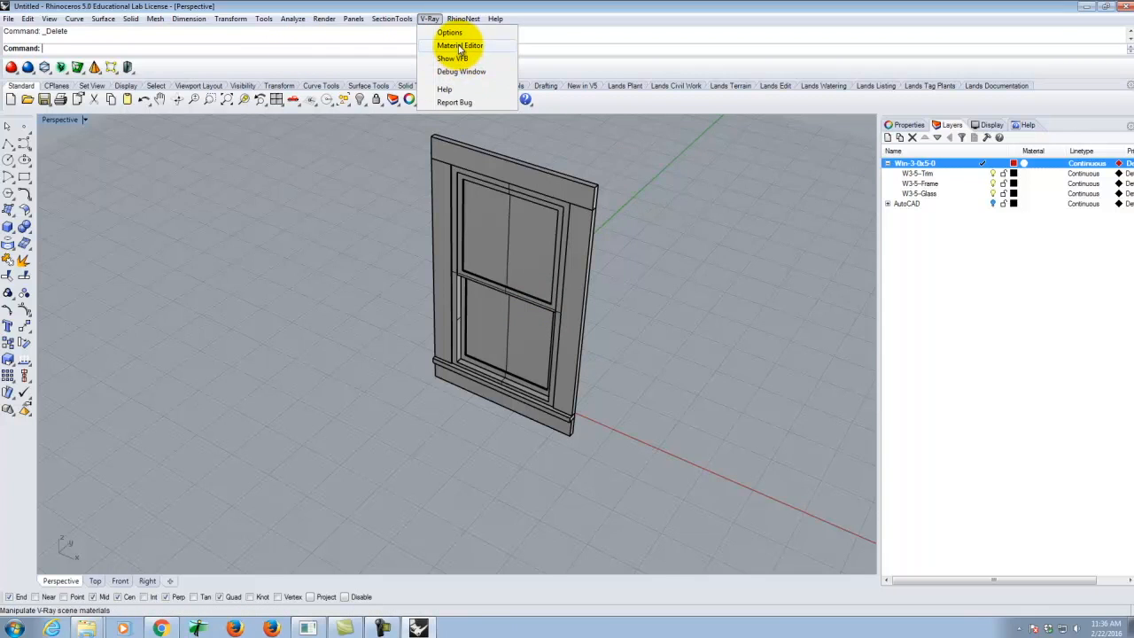
{"action": "left_click", "coordinate": [3, 21]}
{"action": "left_click", "coordinate": [32, 114]}
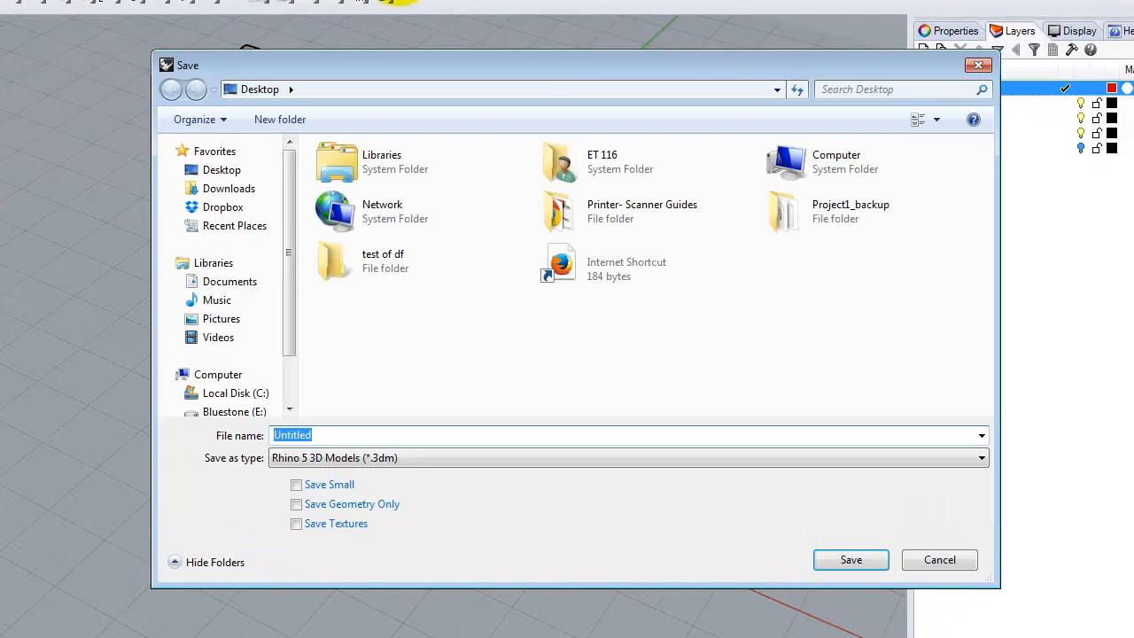
{"action": "left_click", "coordinate": [221, 411]}
{"action": "double_click", "coordinate": [354, 264]}
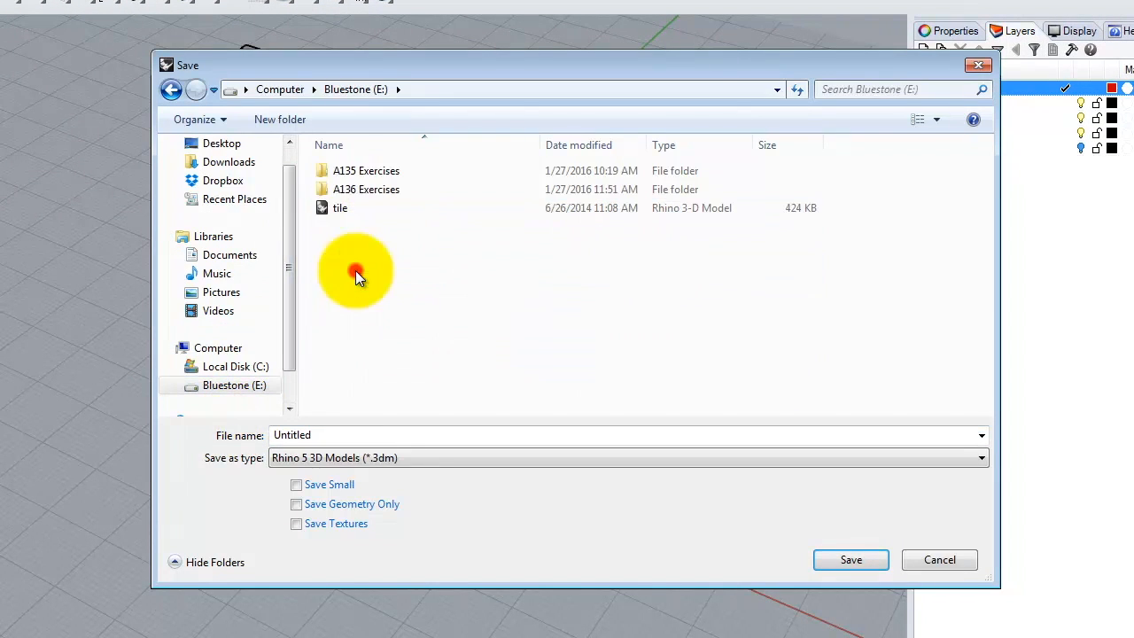
{"action": "left_click", "coordinate": [363, 191]}
{"action": "double_click", "coordinate": [364, 193]}
{"action": "left_click", "coordinate": [354, 211]}
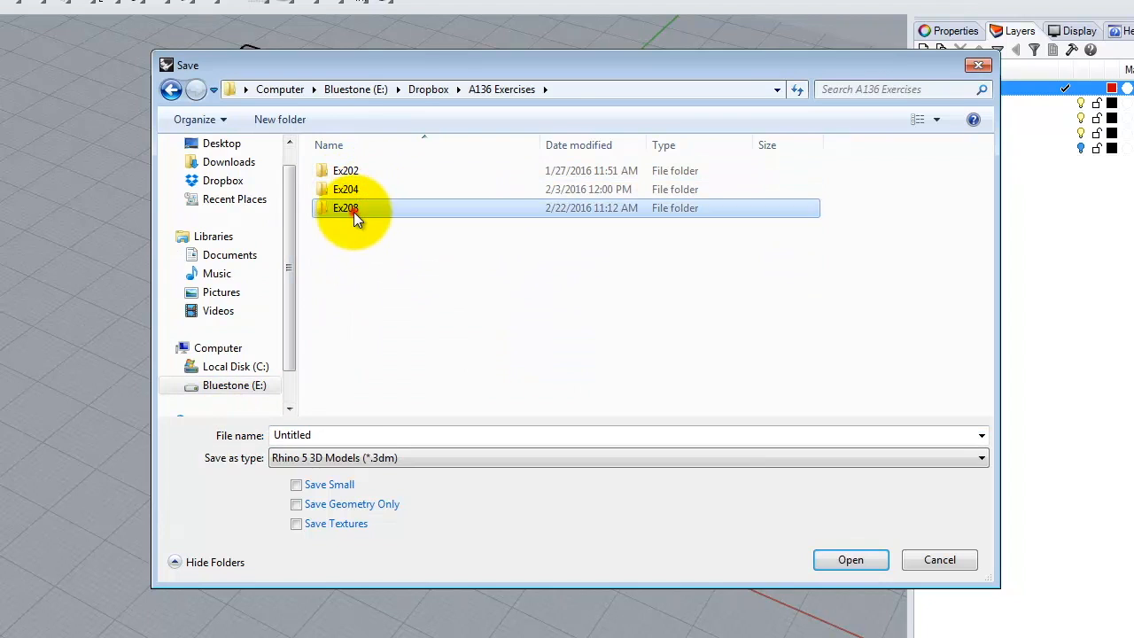
{"action": "double_click", "coordinate": [354, 211]}
Save the model as "Pella 3-0x5-0 Window" in the Rhino 5 3D Models format.
{"action": "left_click", "coordinate": [345, 457]}
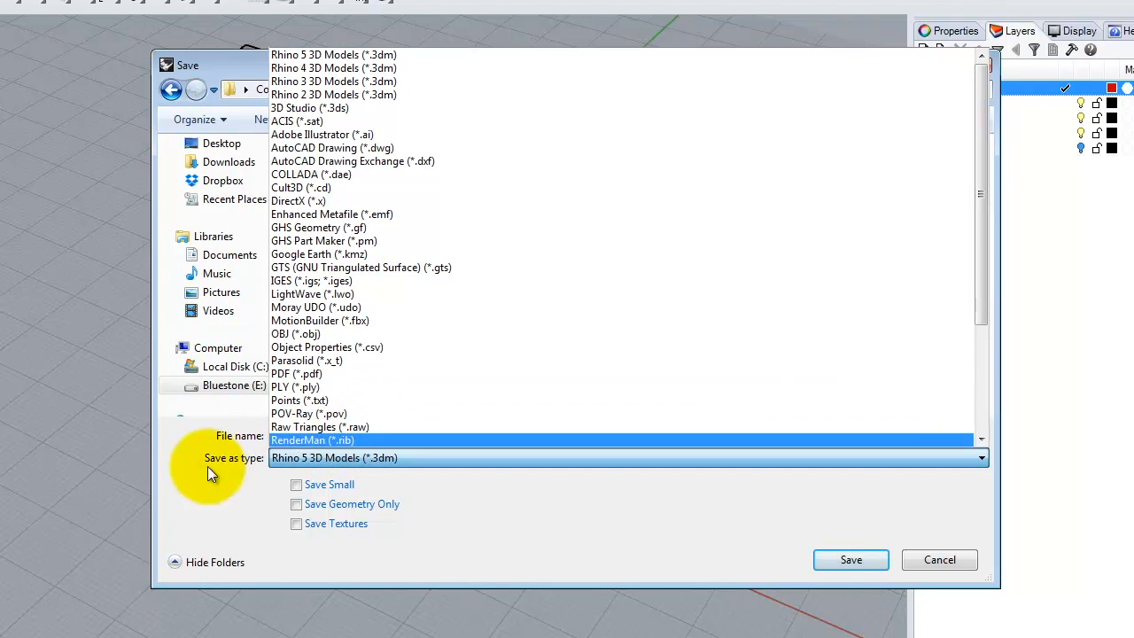
{"action": "left_click", "coordinate": [264, 505]}
{"action": "double_click", "coordinate": [340, 435]}
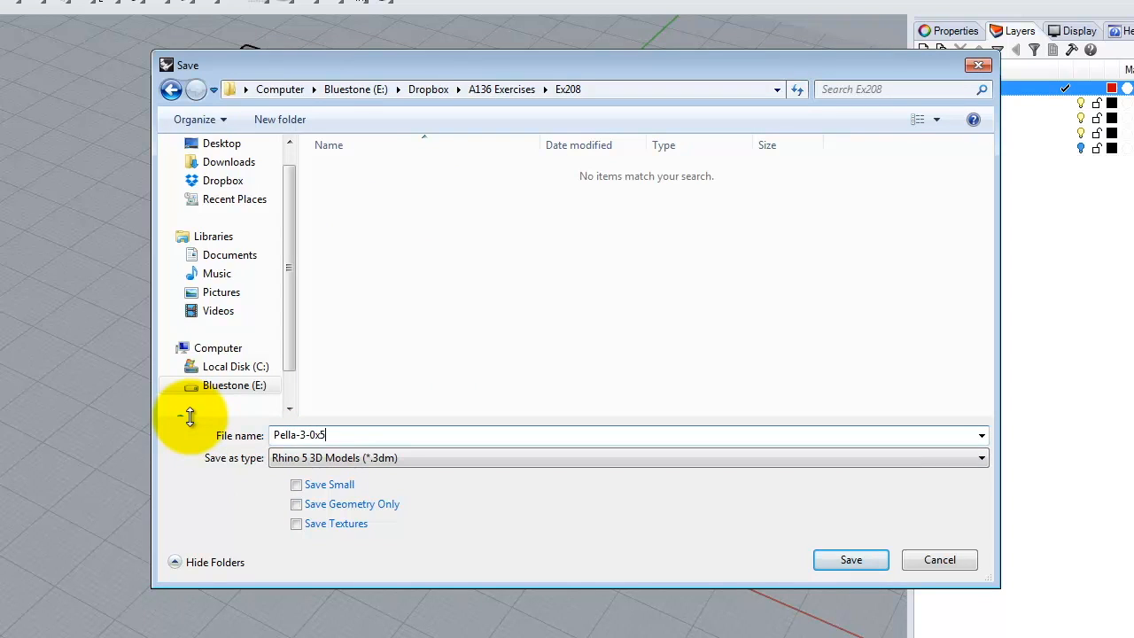
{"action": "type", "text": "de"}
{"action": "key", "text": "BackSpace"}
{"action": "key", "text": "BackSpace"}
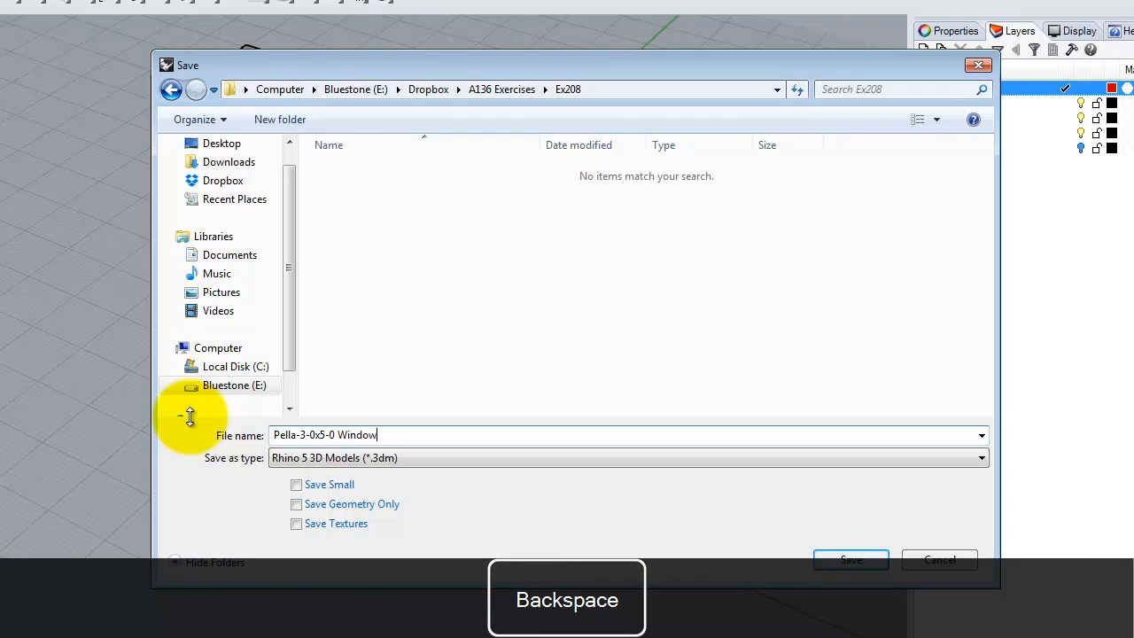
{"action": "key", "text": "BackSpace"}
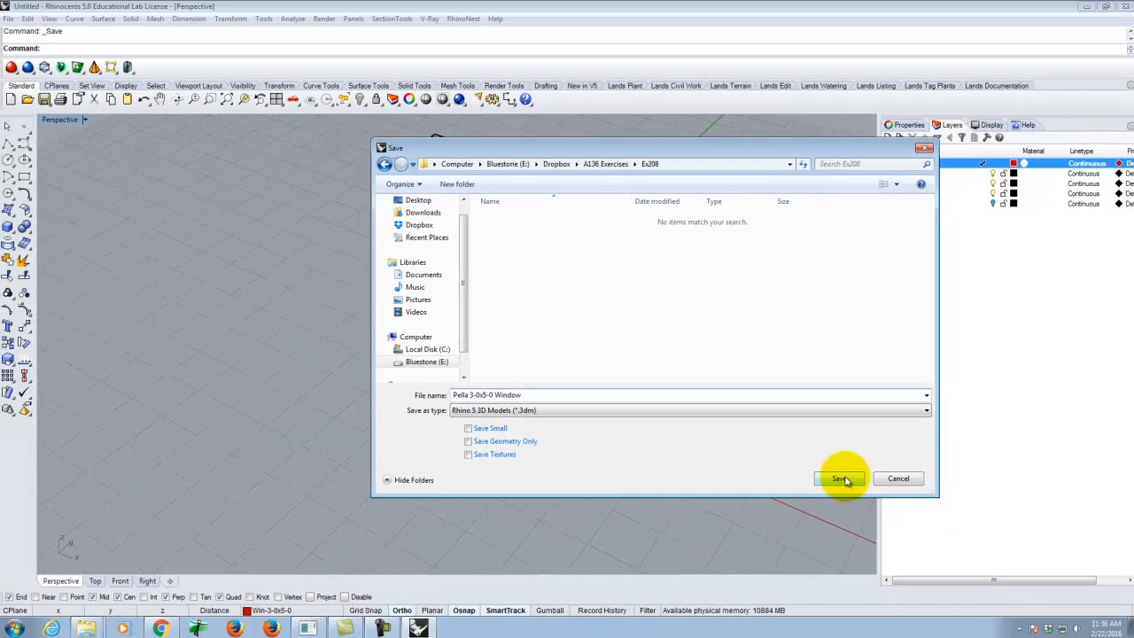
{"action": "left_click", "coordinate": [853, 560]}
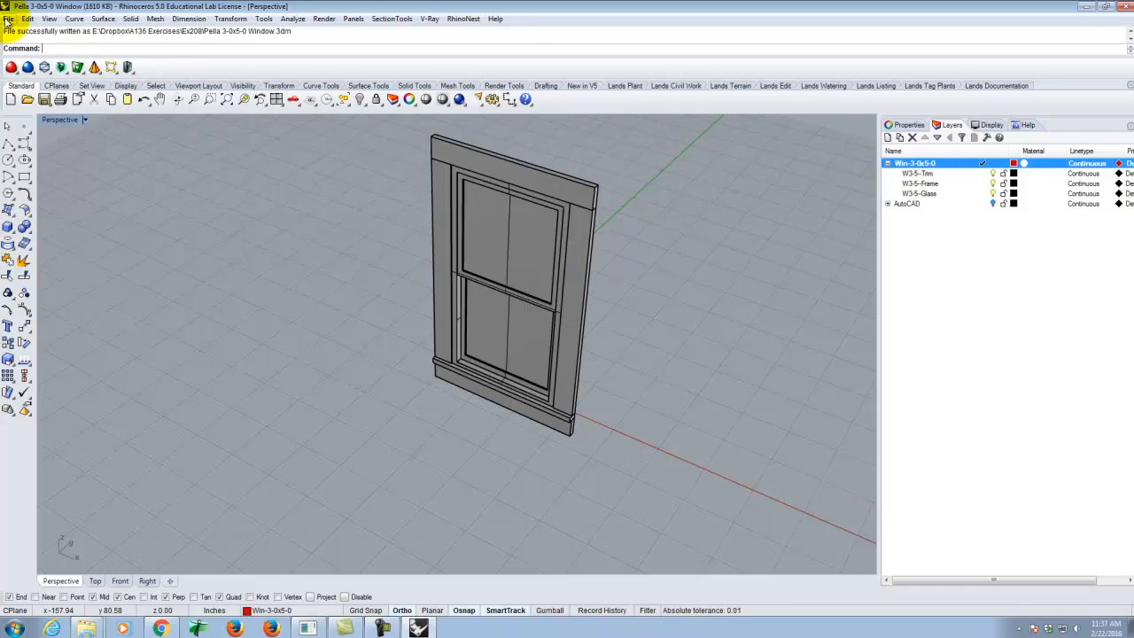
Open the V-Ray material editor and start loading a material file into the scene materials.
{"action": "left_click", "coordinate": [429, 21]}
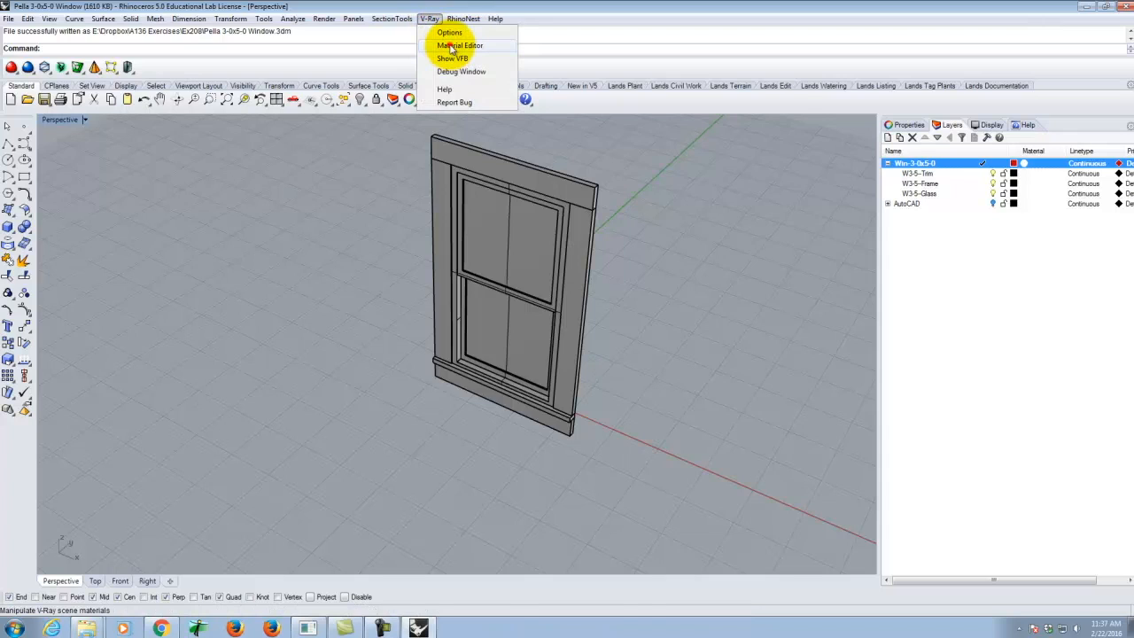
{"action": "left_click", "coordinate": [451, 46]}
{"action": "left_click", "coordinate": [404, 257]}
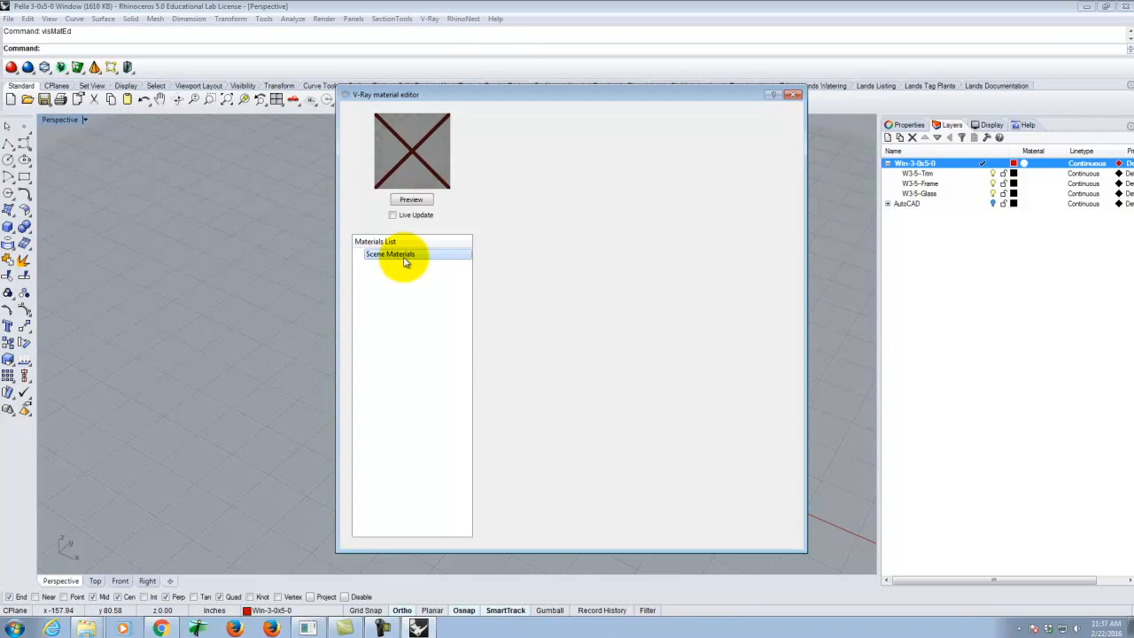
{"action": "right_click", "coordinate": [404, 256]}
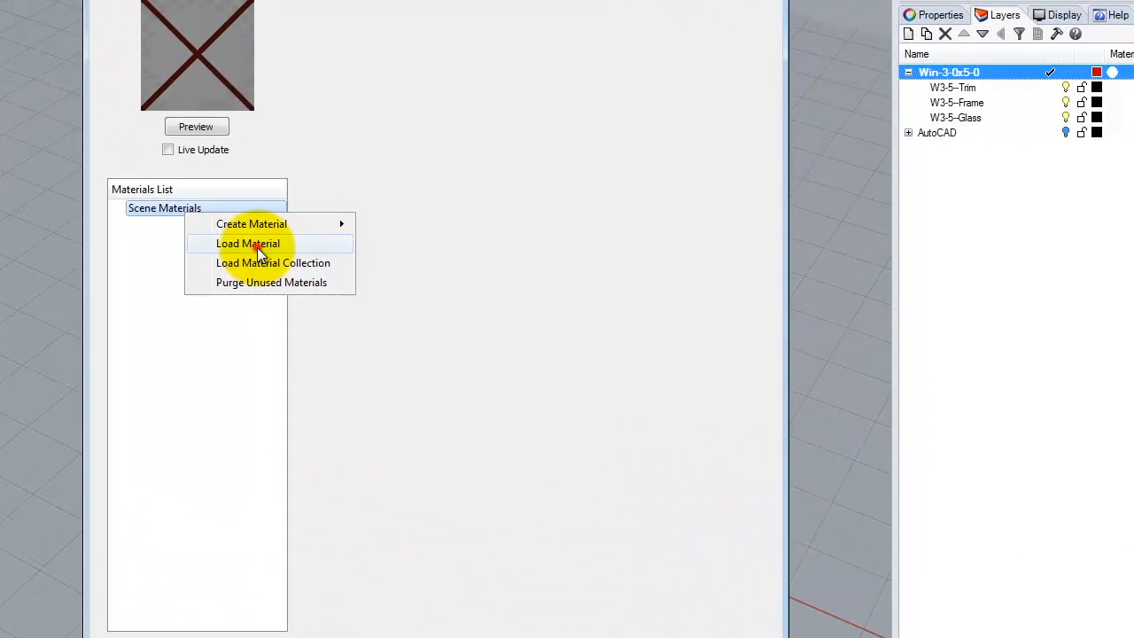
{"action": "left_click", "coordinate": [257, 244]}
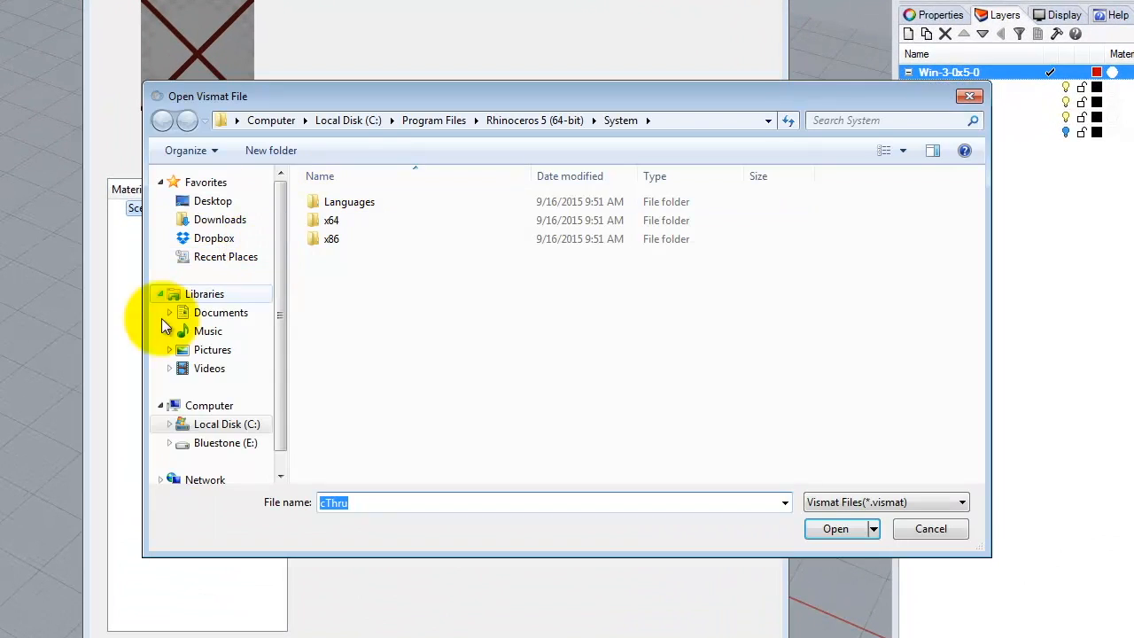
Load Basic Glass.vismat from Resources > V-Ray > V-Ray Materials > Glass > Basic Glass on the Bluestone (E:) drive and show its settings.
{"action": "left_click", "coordinate": [216, 444]}
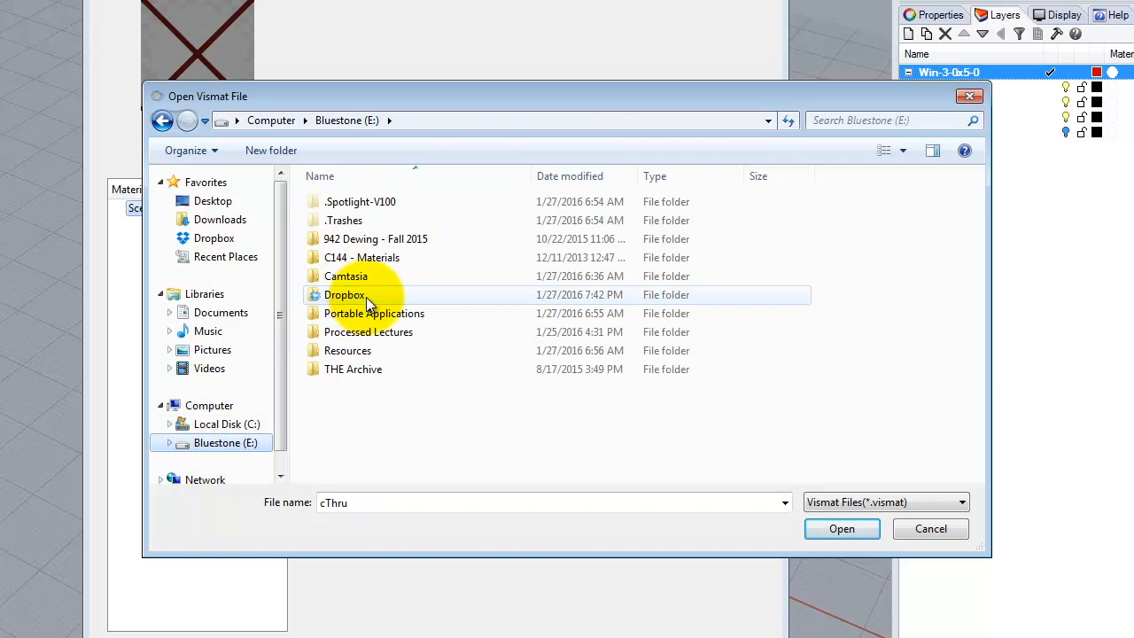
{"action": "double_click", "coordinate": [358, 351]}
{"action": "double_click", "coordinate": [357, 201]}
{"action": "left_click", "coordinate": [360, 220]}
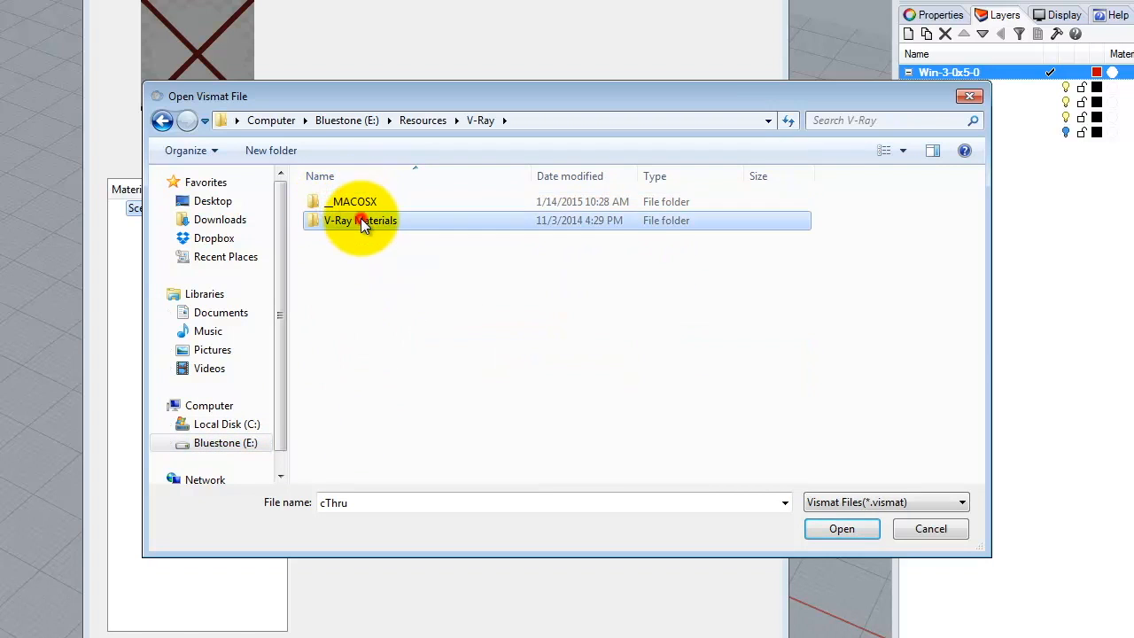
{"action": "double_click", "coordinate": [361, 220]}
{"action": "double_click", "coordinate": [335, 314]}
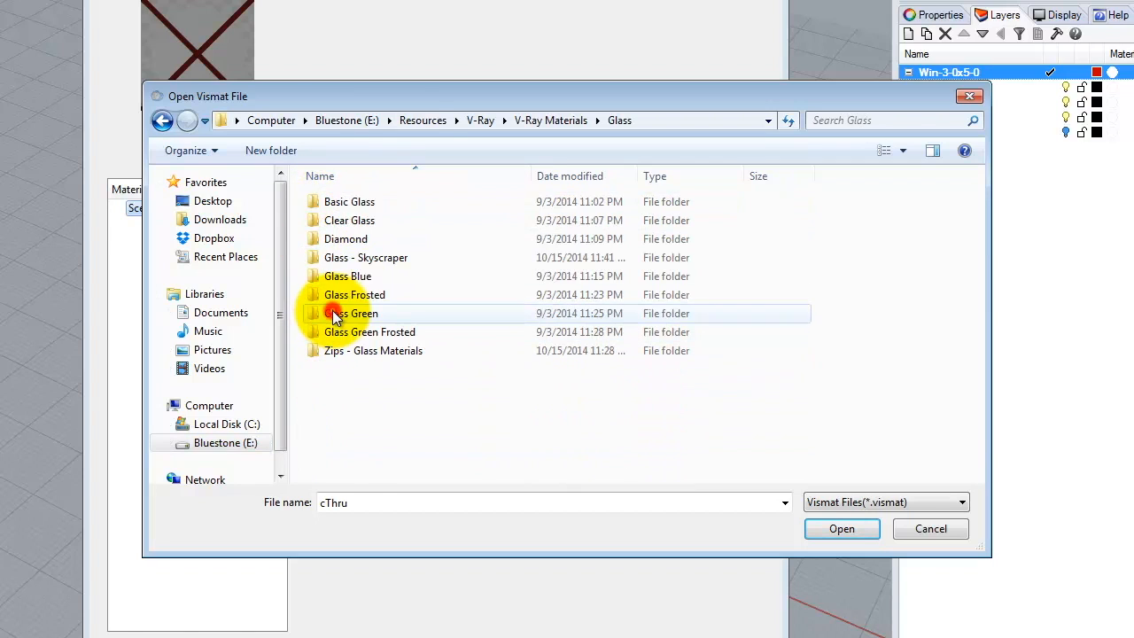
{"action": "double_click", "coordinate": [367, 203]}
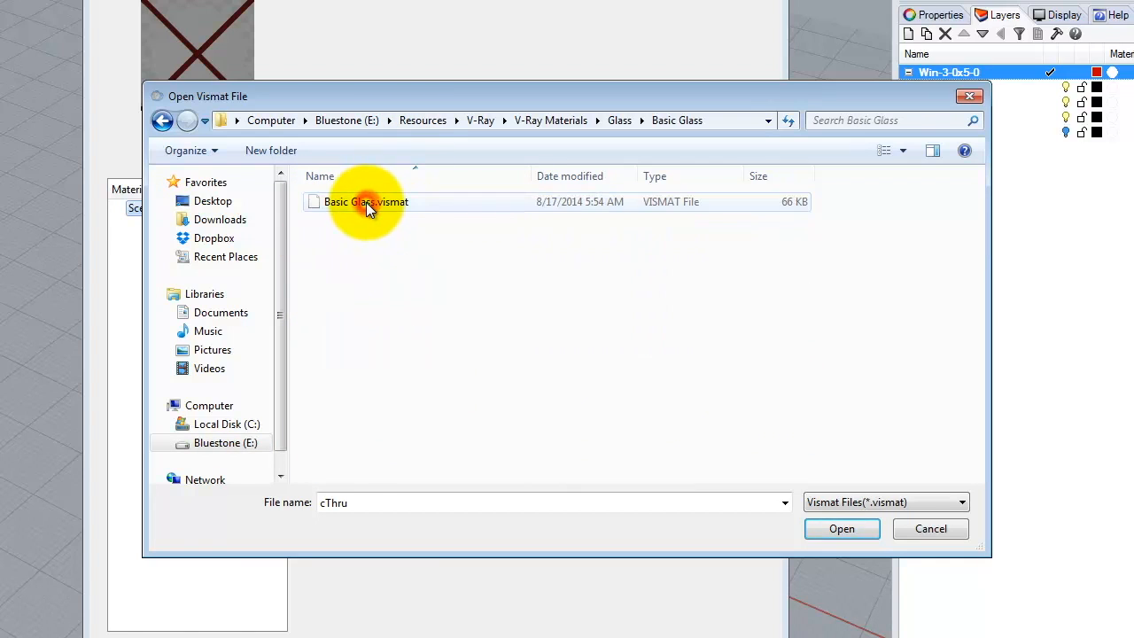
{"action": "left_click", "coordinate": [365, 202]}
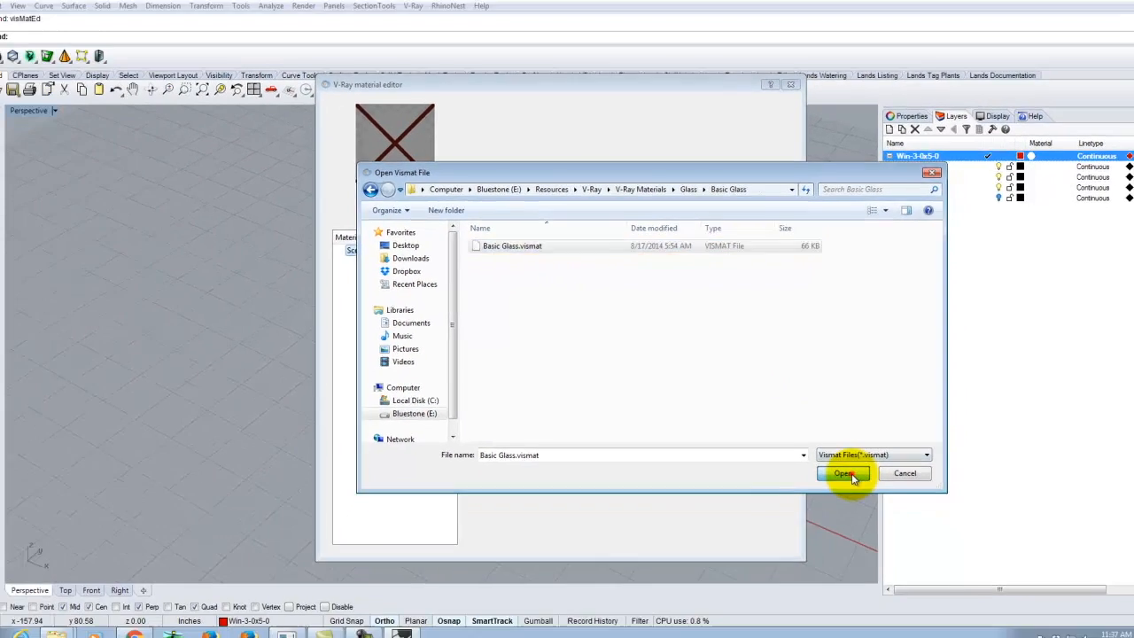
{"action": "left_click", "coordinate": [842, 528]}
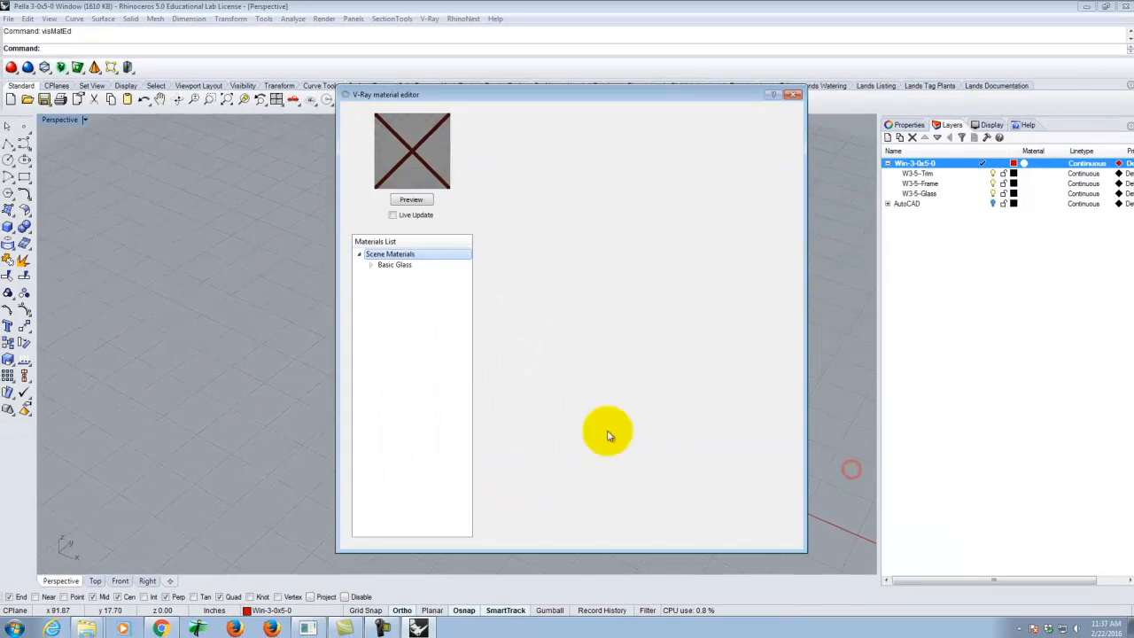
{"action": "left_click", "coordinate": [398, 265]}
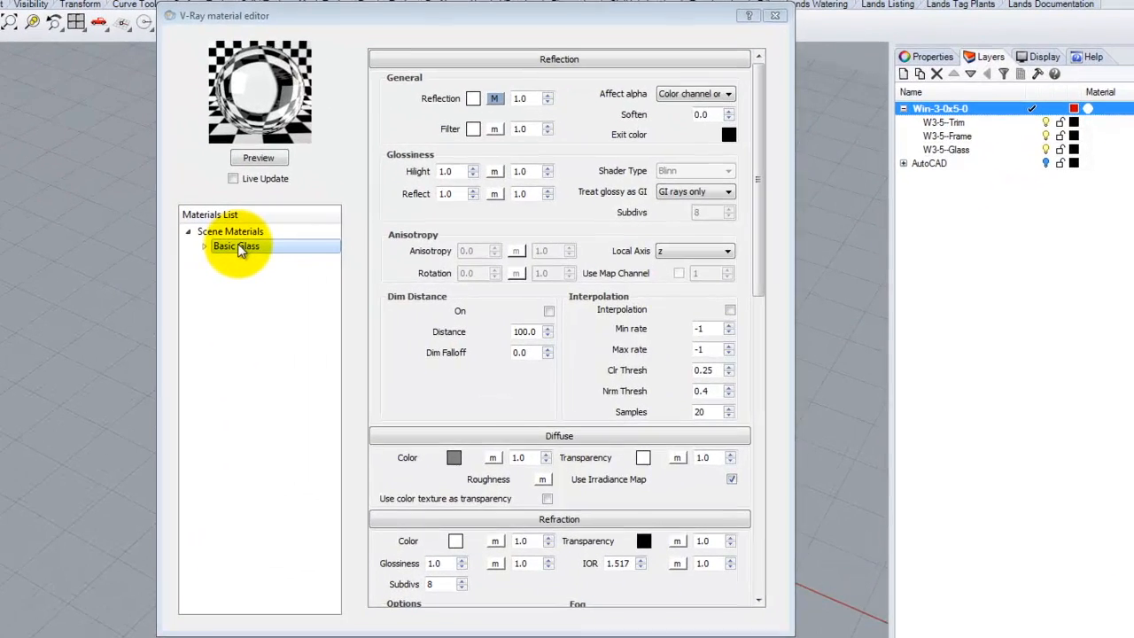
Apply the Basic Glass material to the W3-5--Glass layer.
{"action": "right_click", "coordinate": [395, 265]}
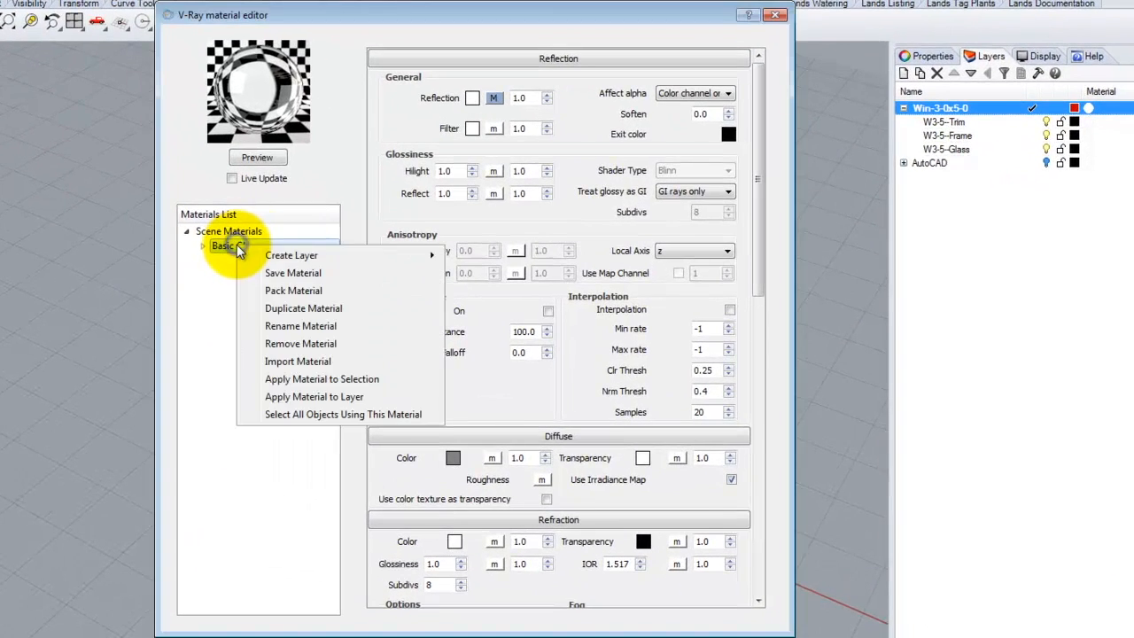
{"action": "left_click", "coordinate": [308, 397]}
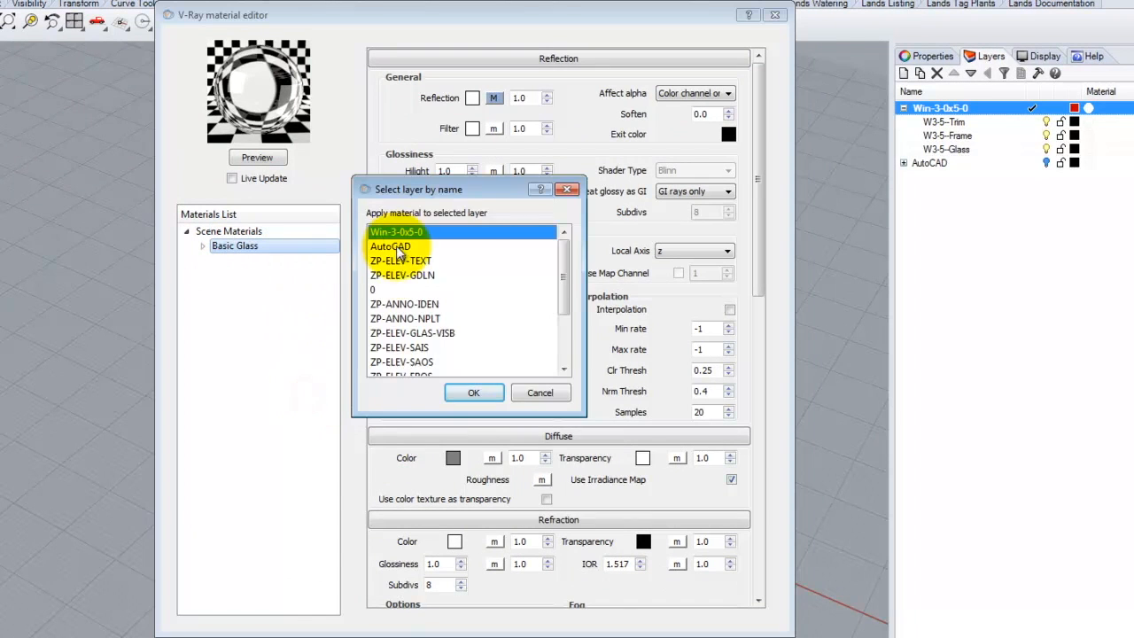
{"action": "left_click_drag", "start_coordinate": [563, 259], "coordinate": [567, 312]}
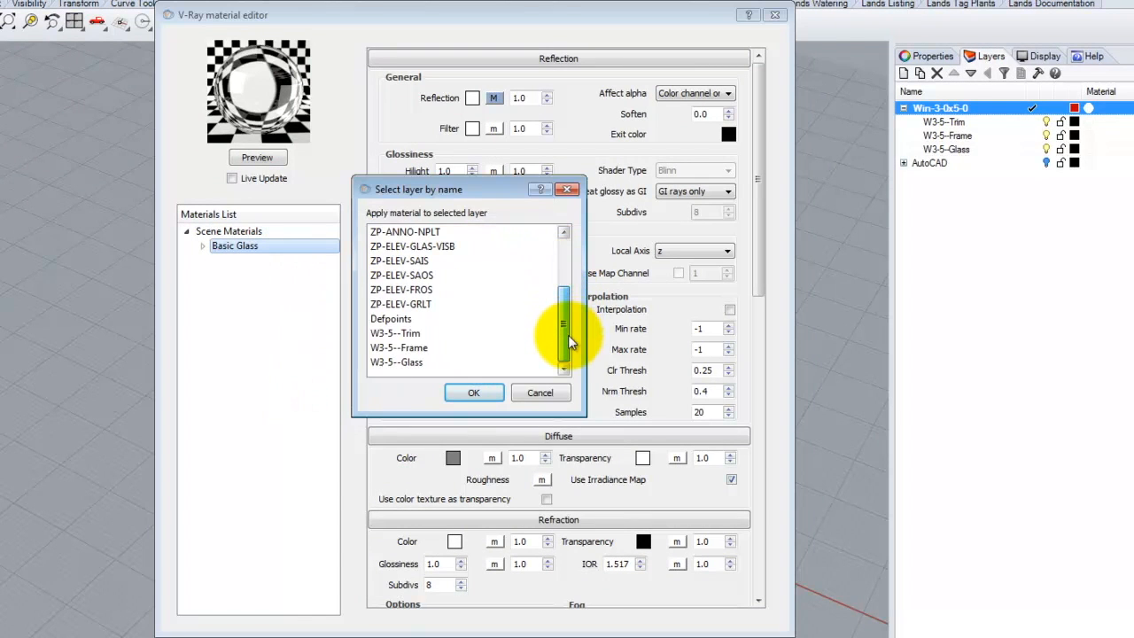
{"action": "left_click", "coordinate": [401, 362]}
{"action": "left_click", "coordinate": [479, 395]}
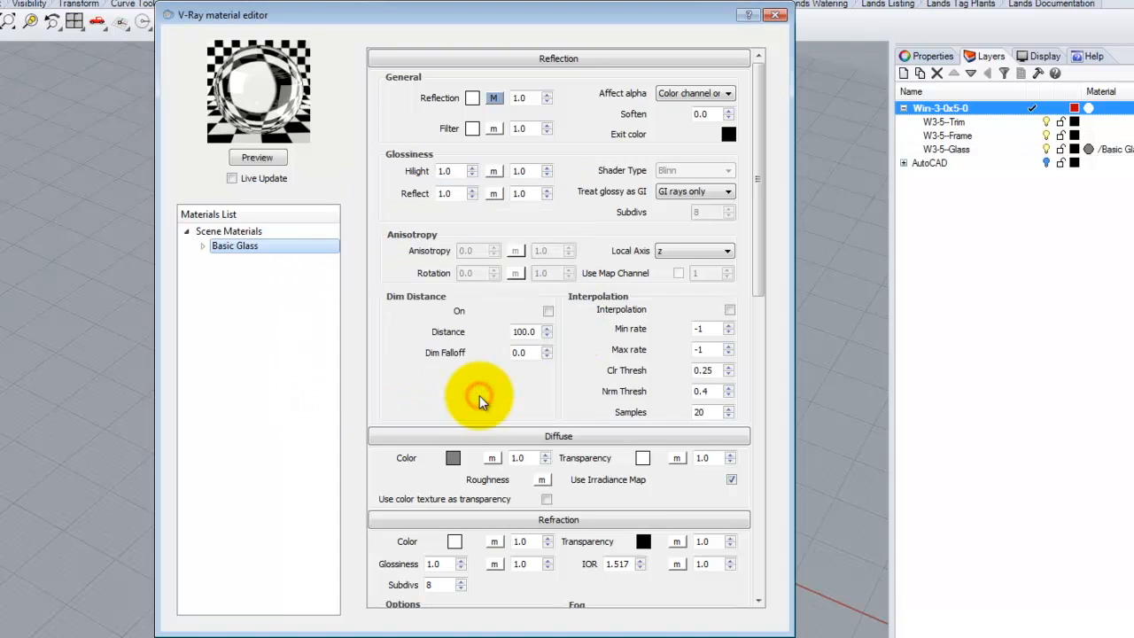
Load Plastic Black.vismat from the V-Ray Materials > Plastic folder into the scene materials.
{"action": "left_click", "coordinate": [256, 304]}
{"action": "left_click", "coordinate": [237, 233]}
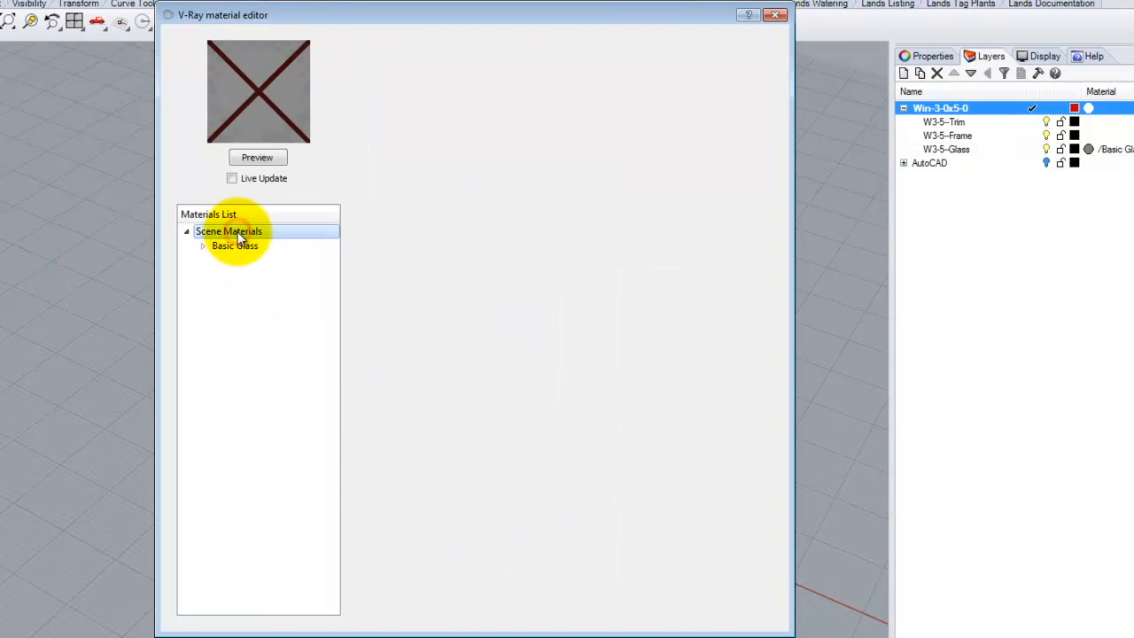
{"action": "right_click", "coordinate": [237, 233]}
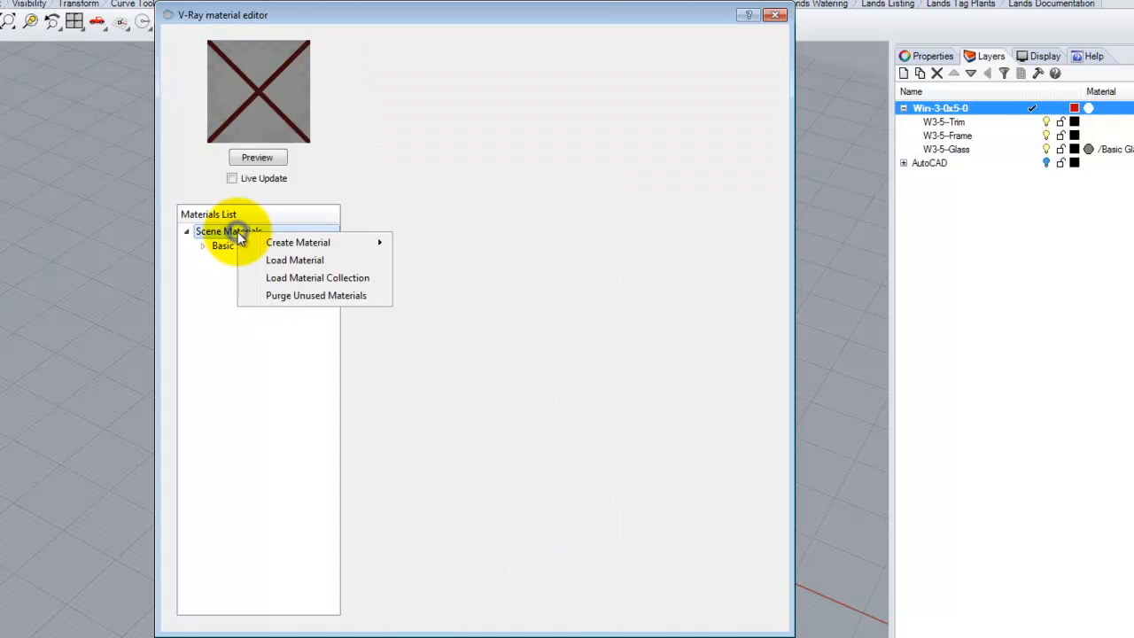
{"action": "left_click", "coordinate": [284, 259]}
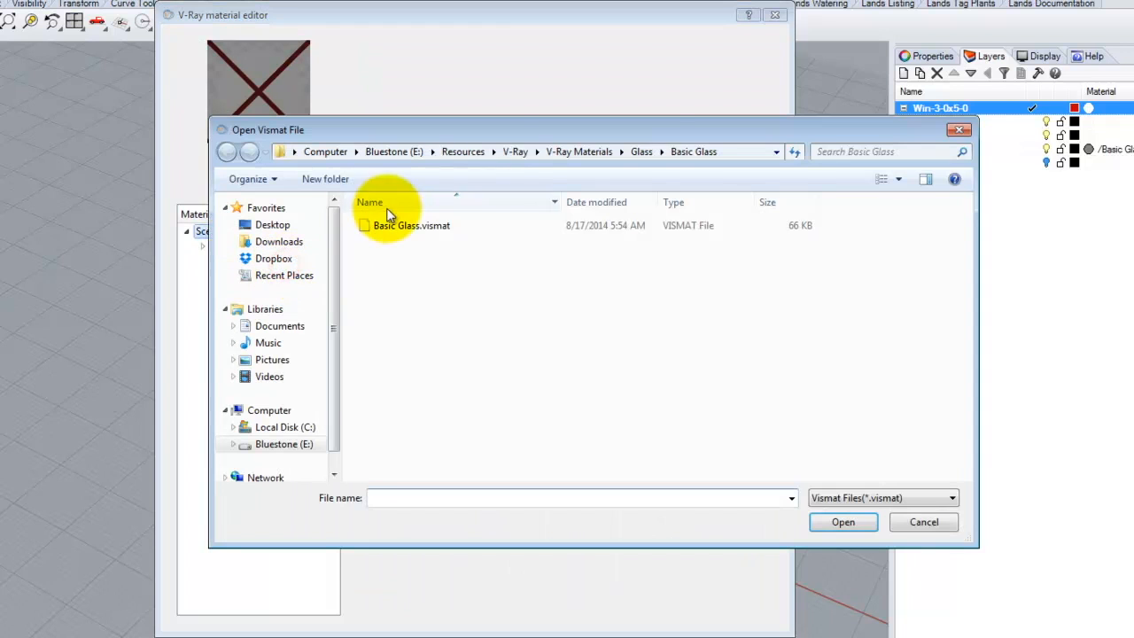
{"action": "left_click", "coordinate": [587, 153]}
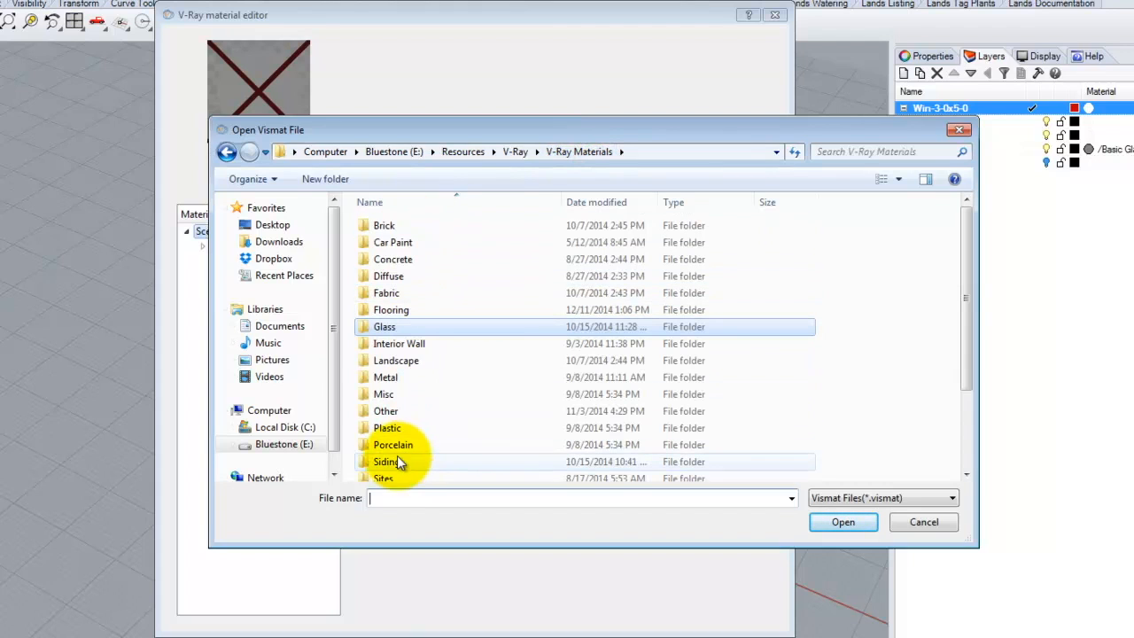
{"action": "left_click", "coordinate": [388, 428]}
{"action": "double_click", "coordinate": [388, 428]}
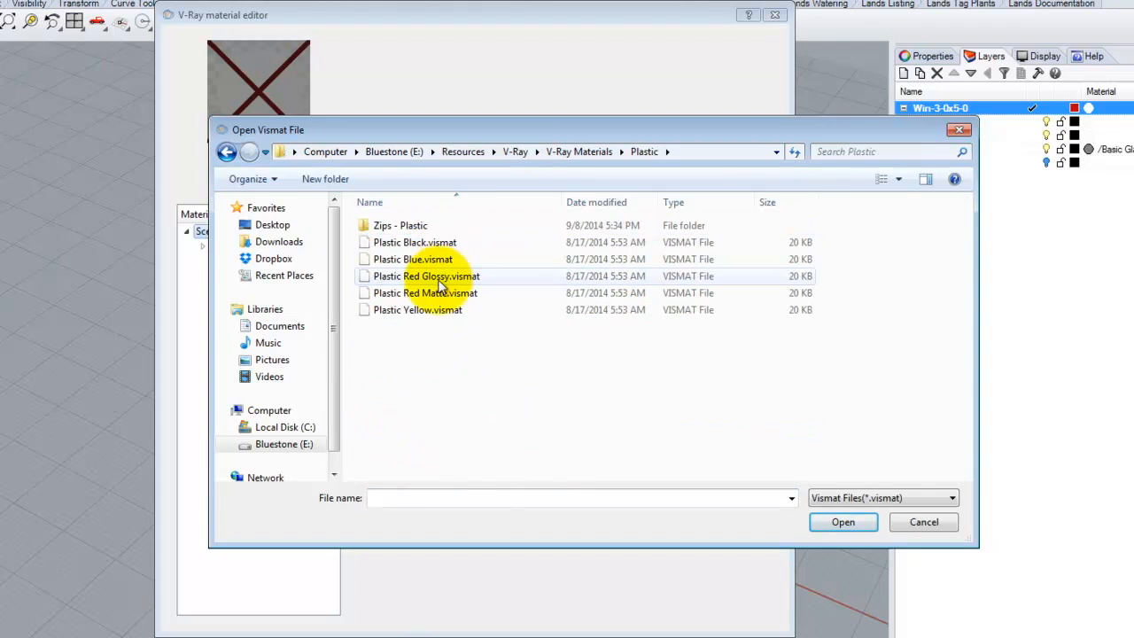
{"action": "double_click", "coordinate": [404, 244]}
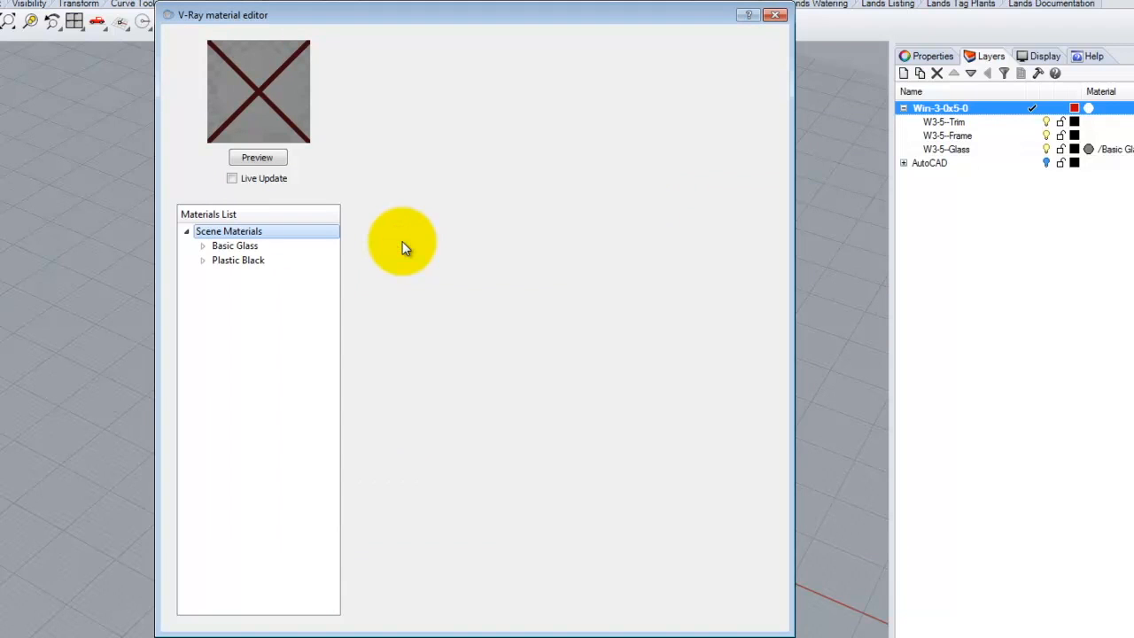
Set the Plastic Black material's diffuse color to white and refresh its preview.
{"action": "left_click", "coordinate": [233, 260]}
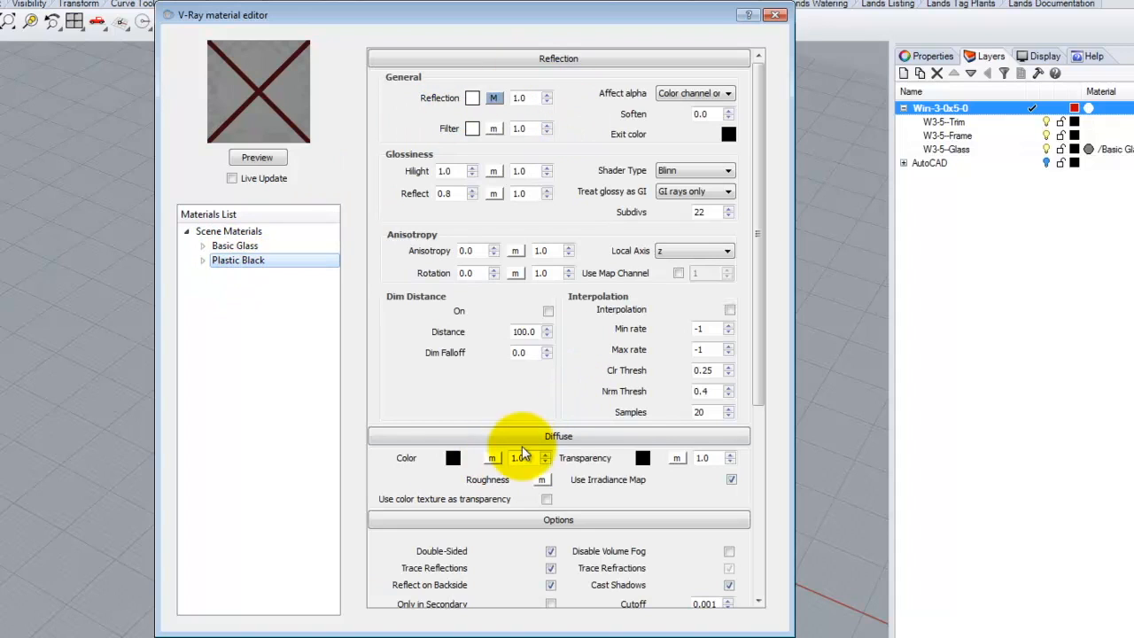
{"action": "left_click", "coordinate": [453, 458]}
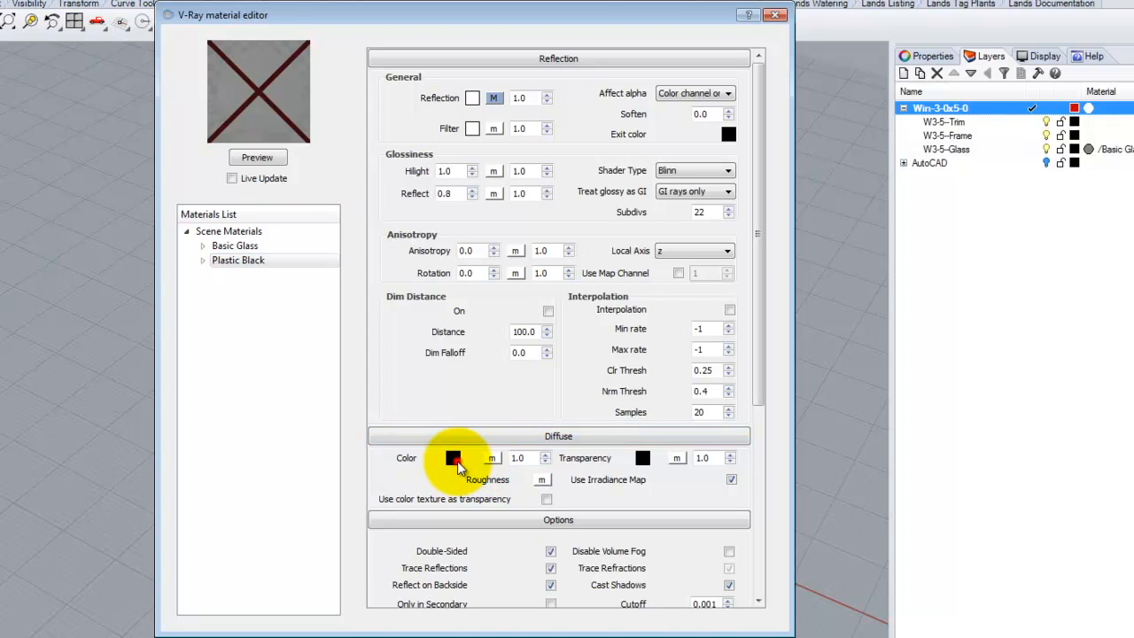
{"action": "left_click", "coordinate": [343, 188]}
{"action": "left_click", "coordinate": [539, 467]}
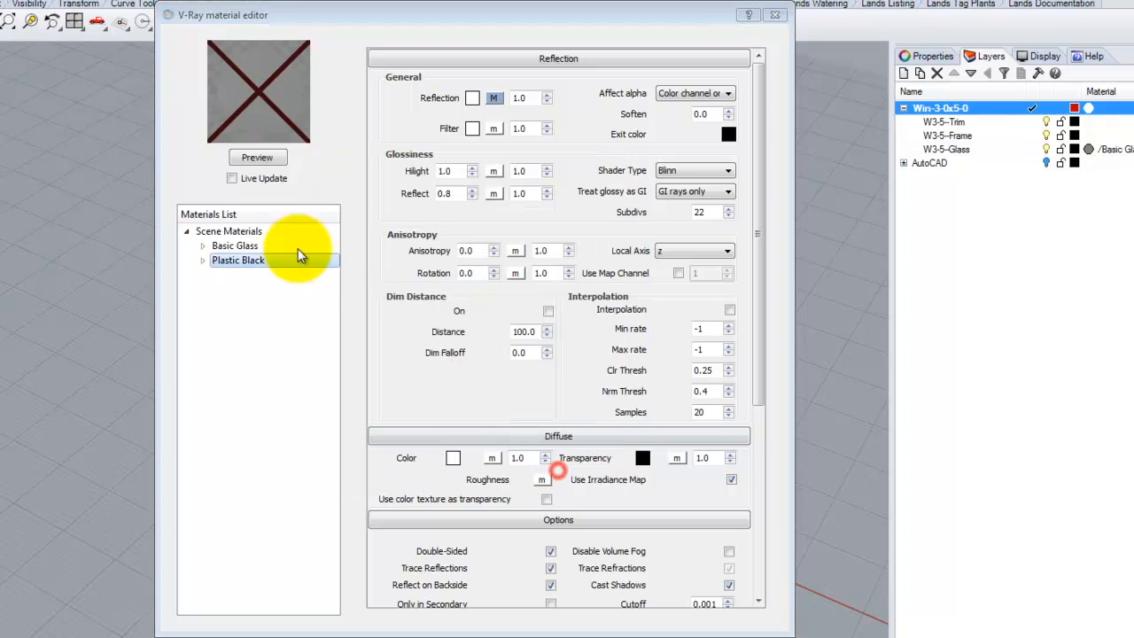
{"action": "left_click", "coordinate": [251, 160]}
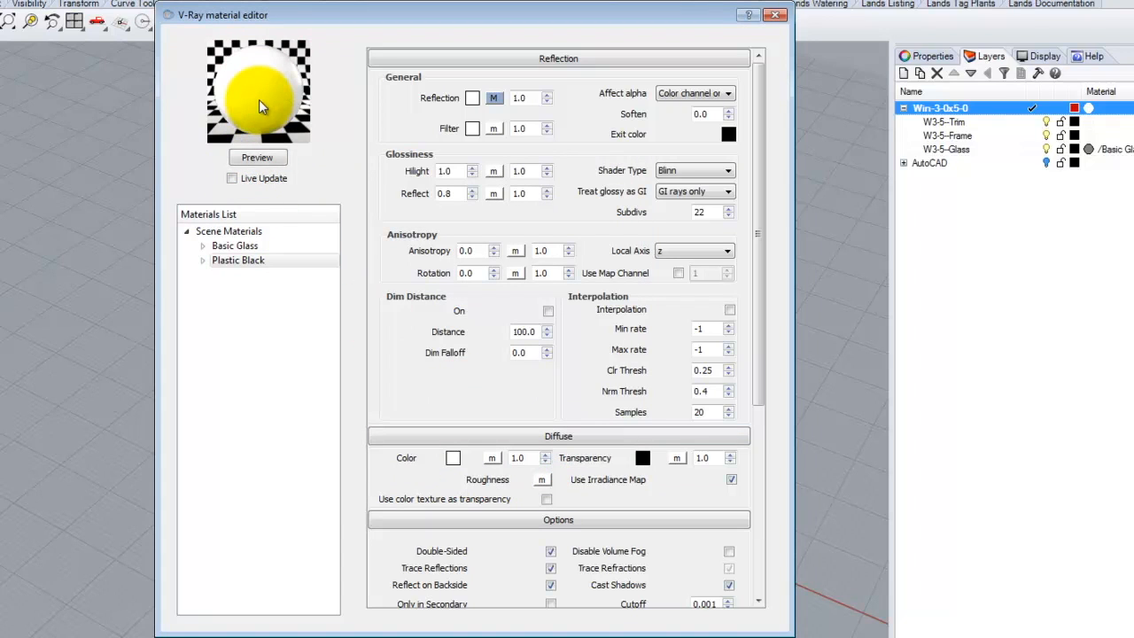
Rename the Plastic Black material as Plastic White.
{"action": "left_click", "coordinate": [249, 264]}
{"action": "left_click", "coordinate": [262, 266]}
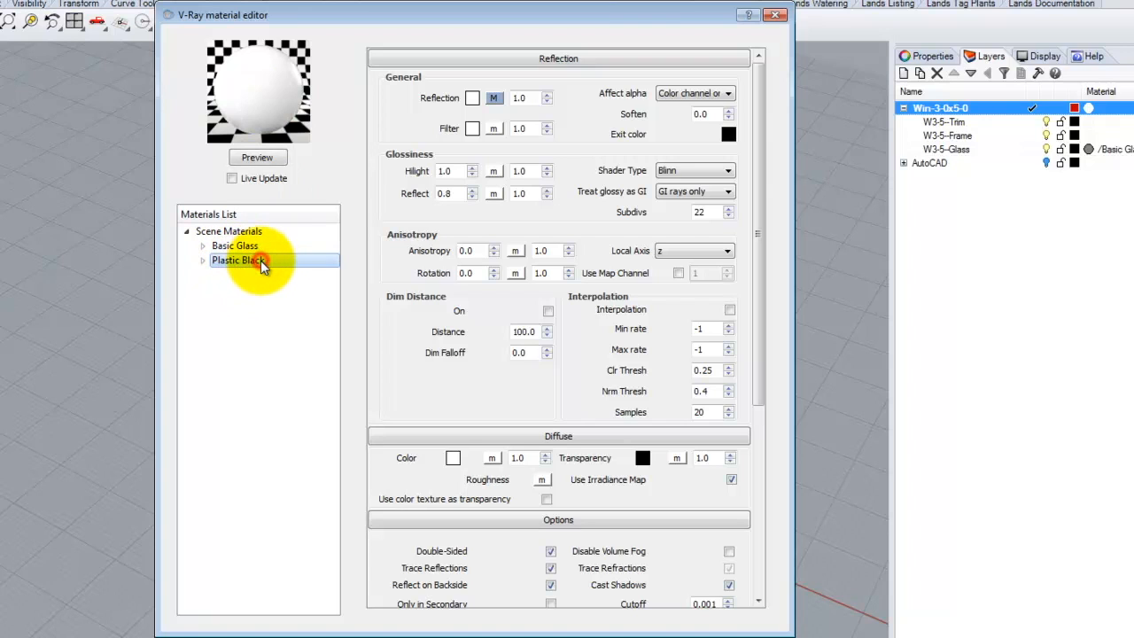
{"action": "left_click", "coordinate": [432, 323]}
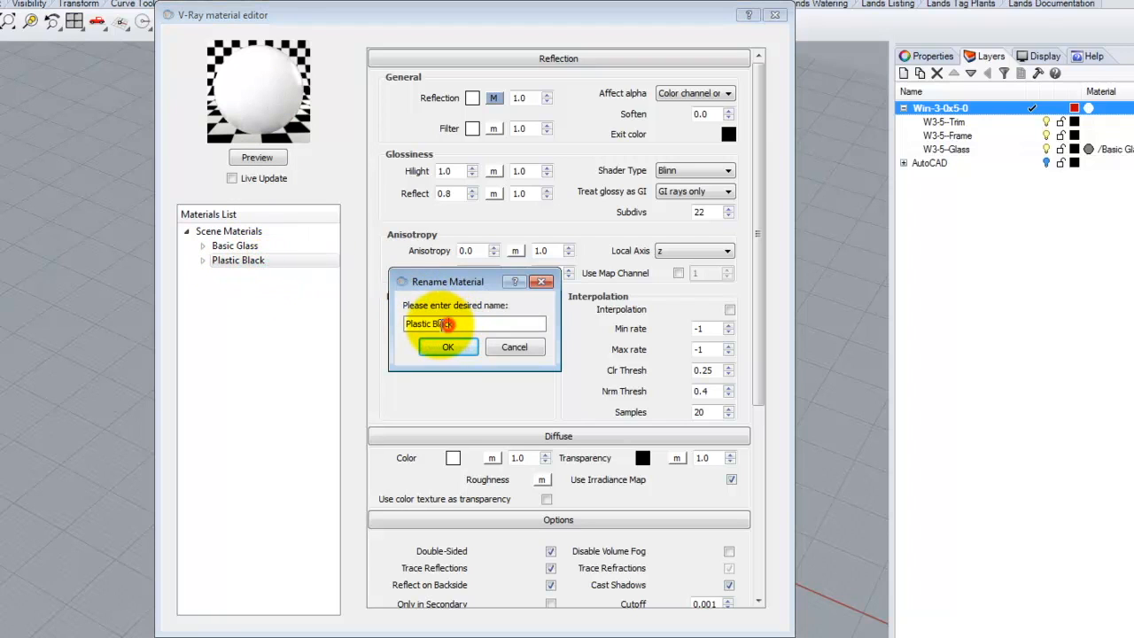
{"action": "left_click_drag", "start_coordinate": [433, 324], "coordinate": [467, 324]}
{"action": "type", "text": "White"}
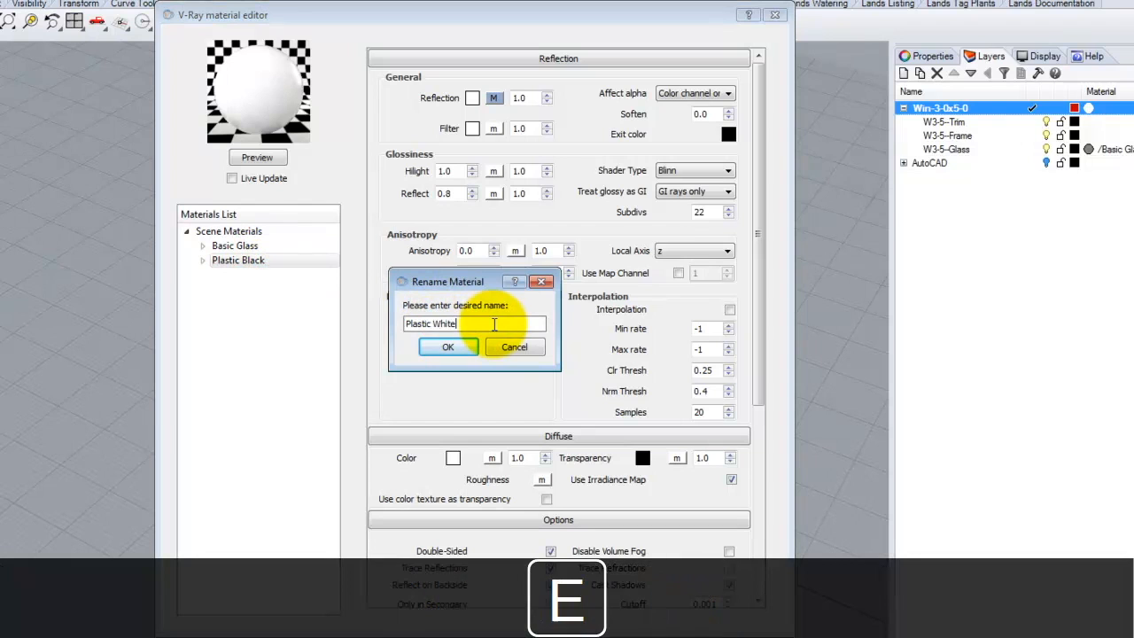
{"action": "left_click", "coordinate": [448, 346]}
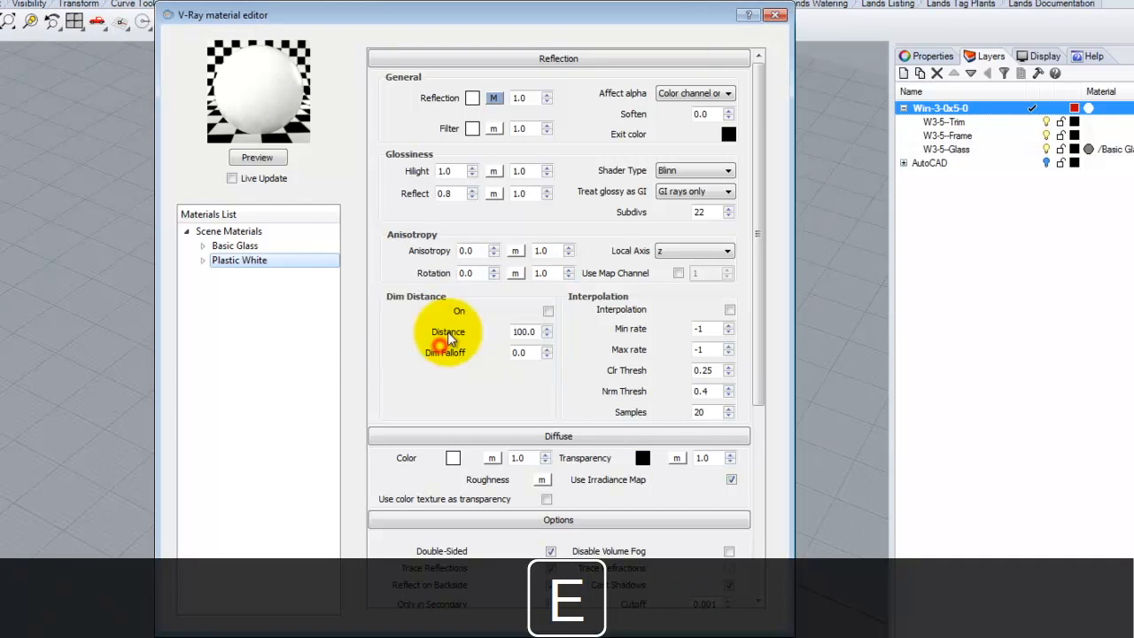
Apply the Plastic White material to the W3-5--Frame layer.
{"action": "right_click", "coordinate": [265, 261]}
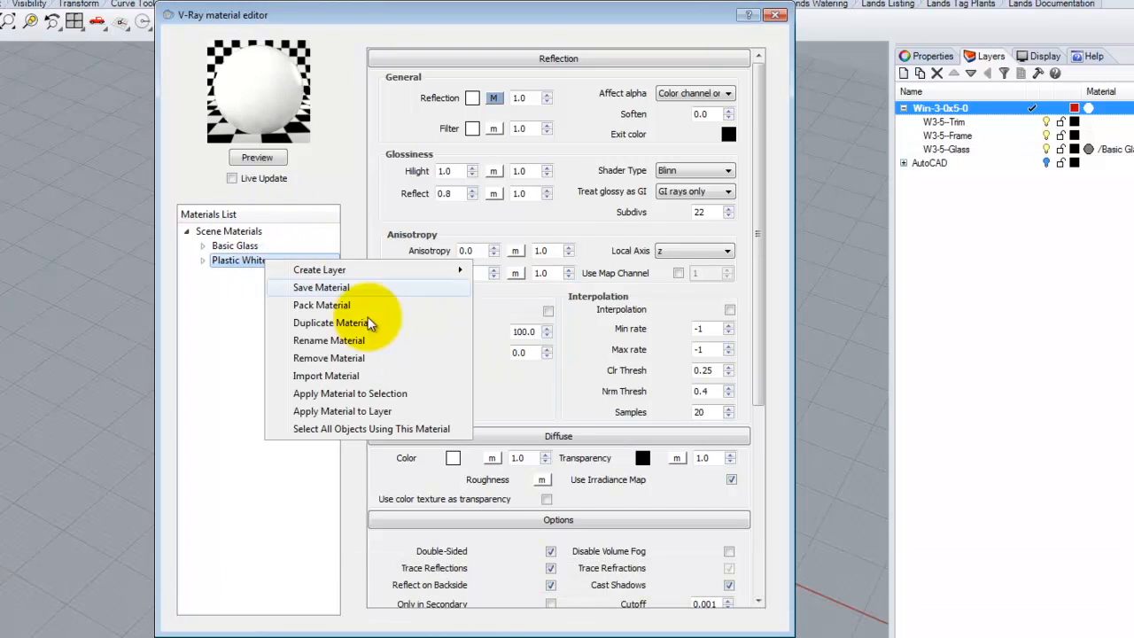
{"action": "left_click", "coordinate": [359, 411]}
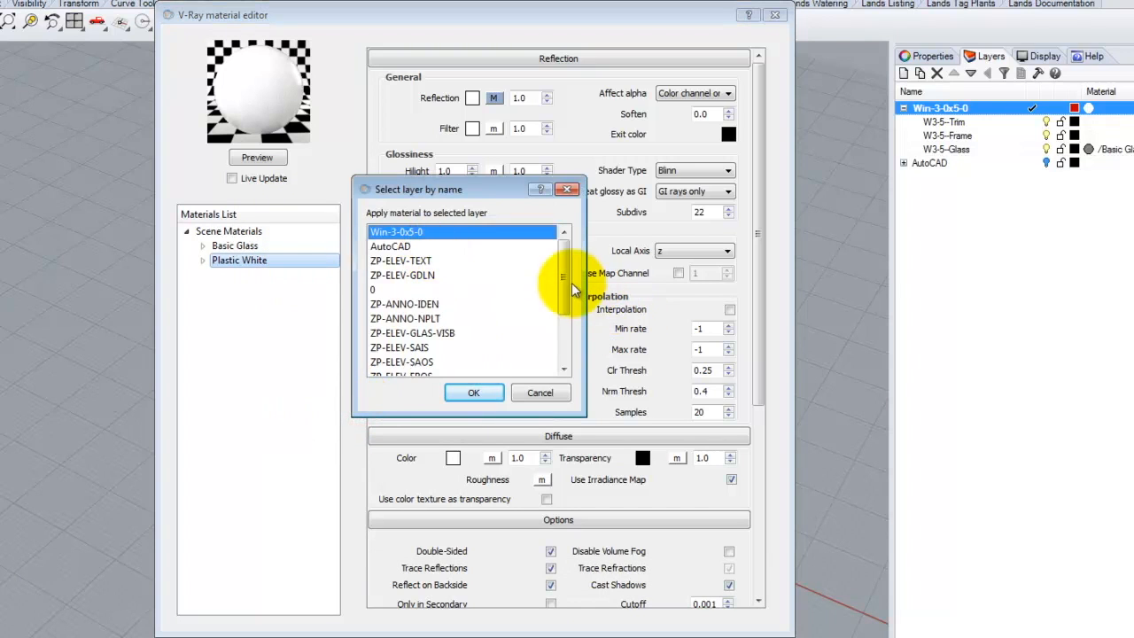
{"action": "left_click_drag", "start_coordinate": [574, 288], "coordinate": [570, 318]}
{"action": "left_click", "coordinate": [416, 348]}
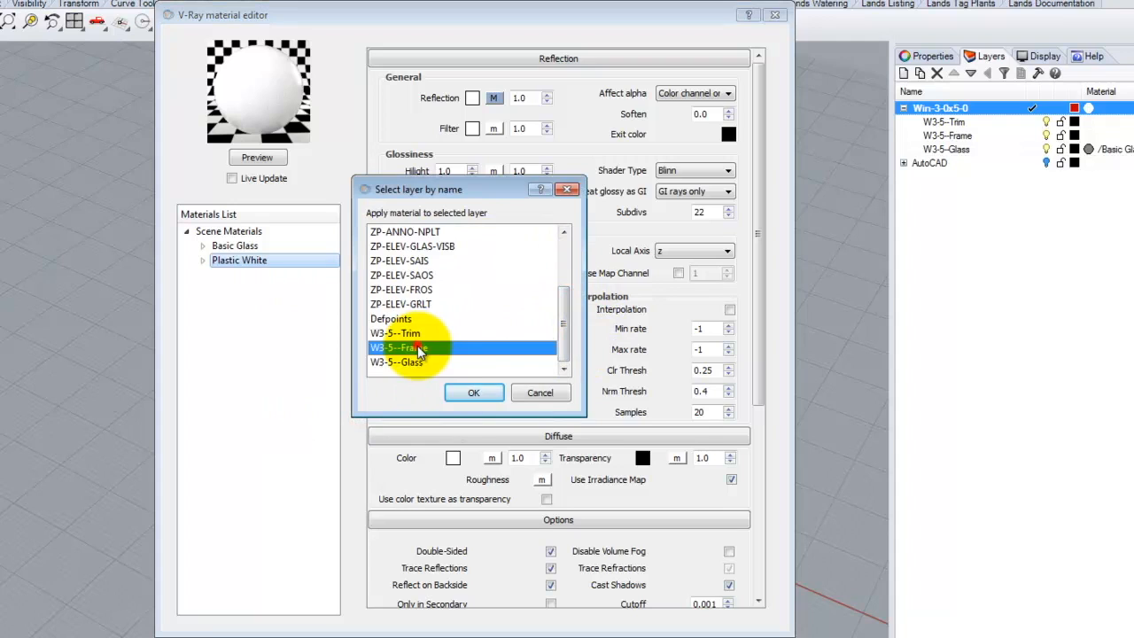
{"action": "left_click", "coordinate": [478, 395]}
Load the Wood - Dark Oak material from the V-Ray Materials > Wood > Wood - Dark Oak folder and render its preview.
{"action": "left_click", "coordinate": [232, 231]}
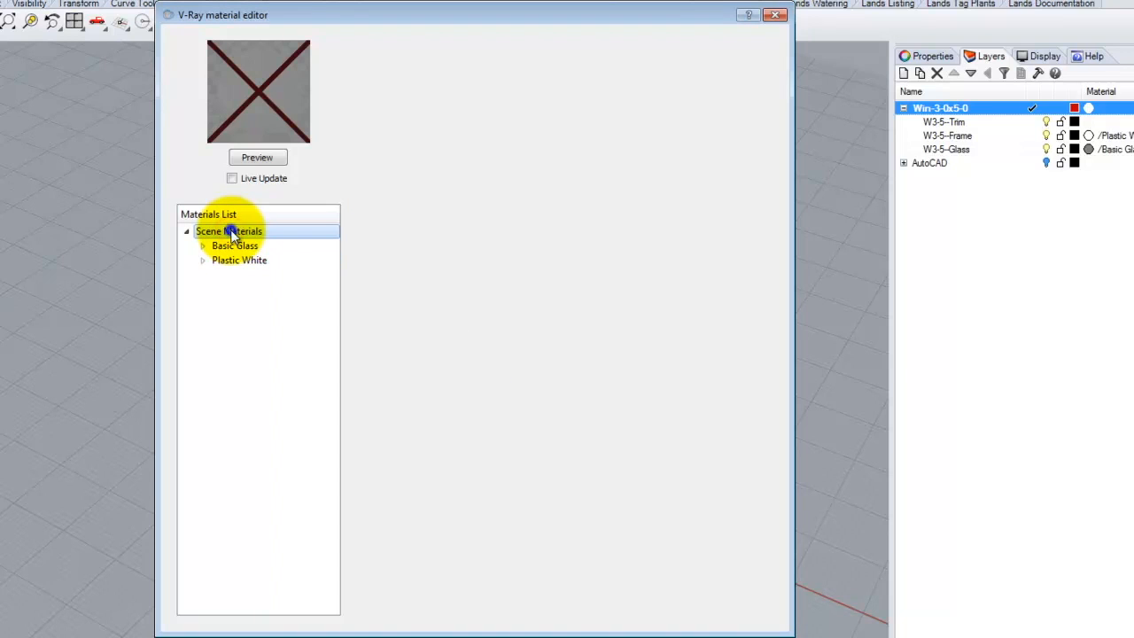
{"action": "right_click", "coordinate": [232, 233]}
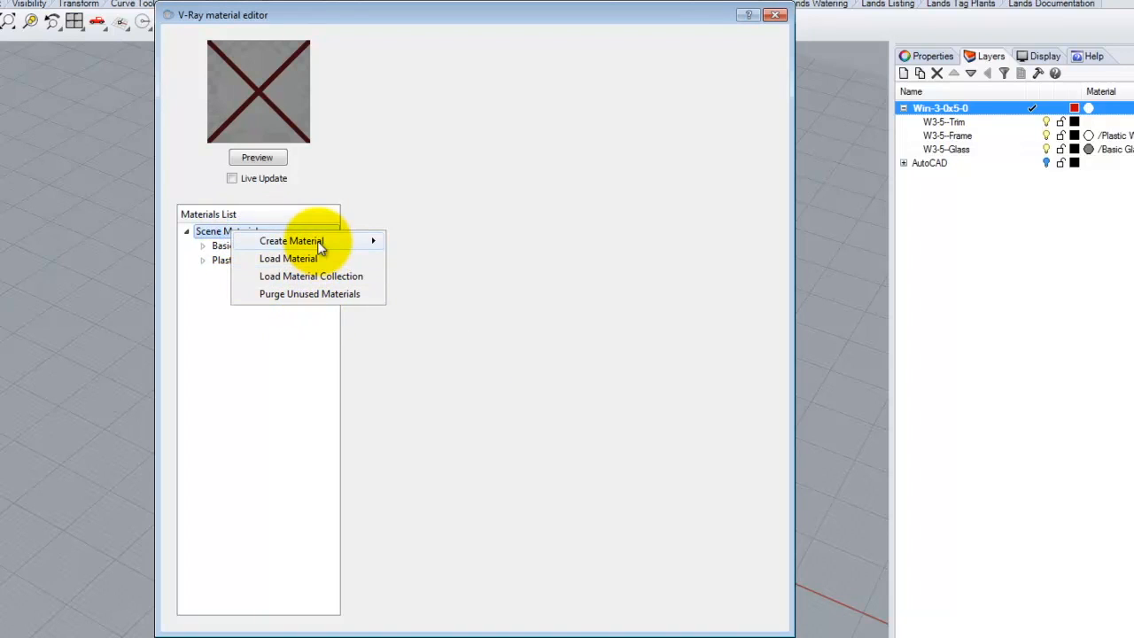
{"action": "left_click", "coordinate": [317, 257]}
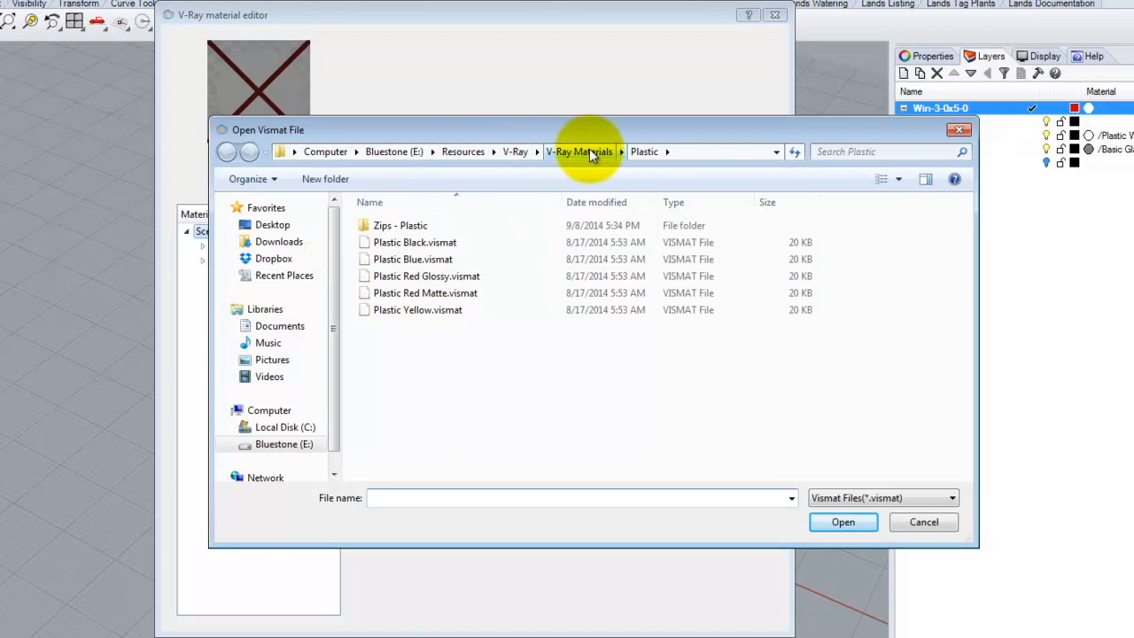
{"action": "left_click", "coordinate": [589, 152]}
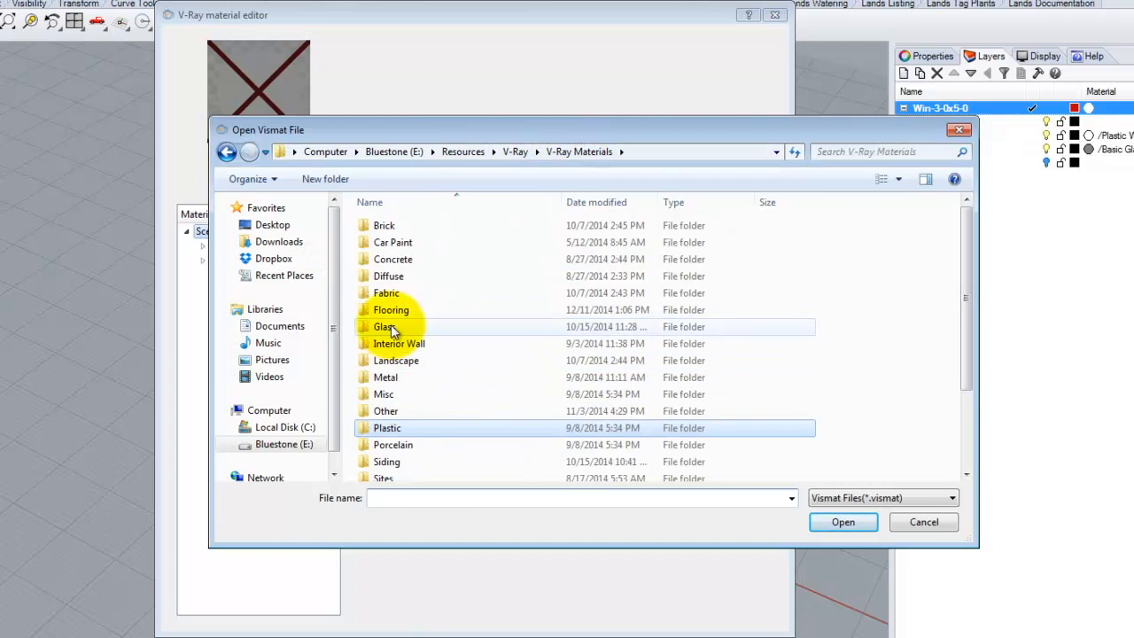
{"action": "scroll", "coordinate": [968, 264], "scroll_direction": "down", "scroll_amount": 2}
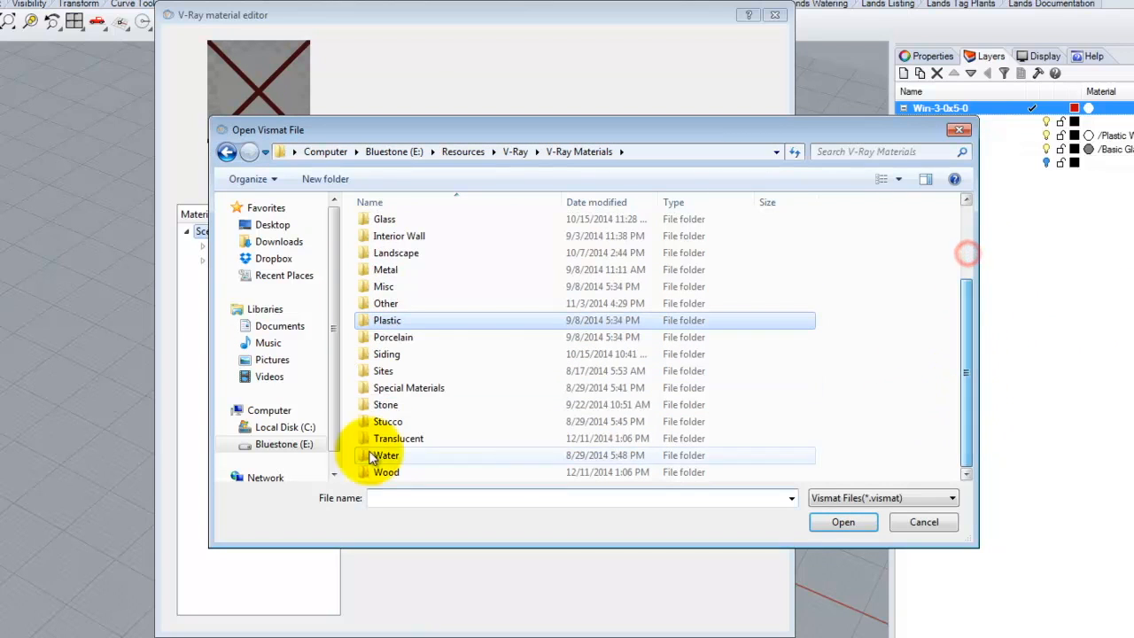
{"action": "double_click", "coordinate": [388, 468]}
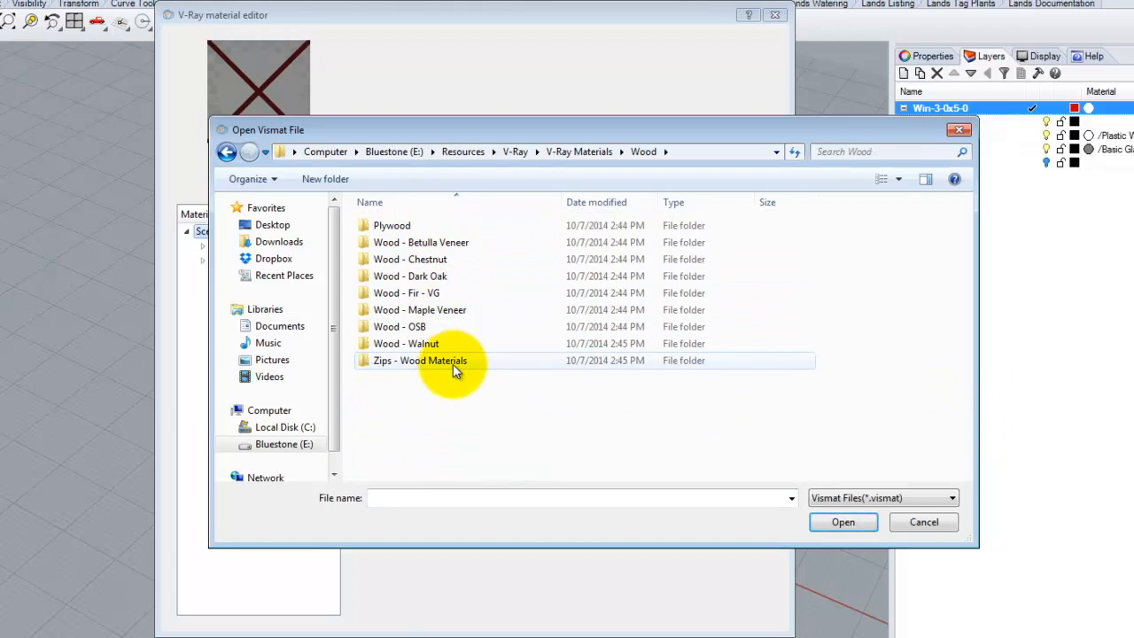
{"action": "double_click", "coordinate": [418, 277]}
{"action": "double_click", "coordinate": [412, 227]}
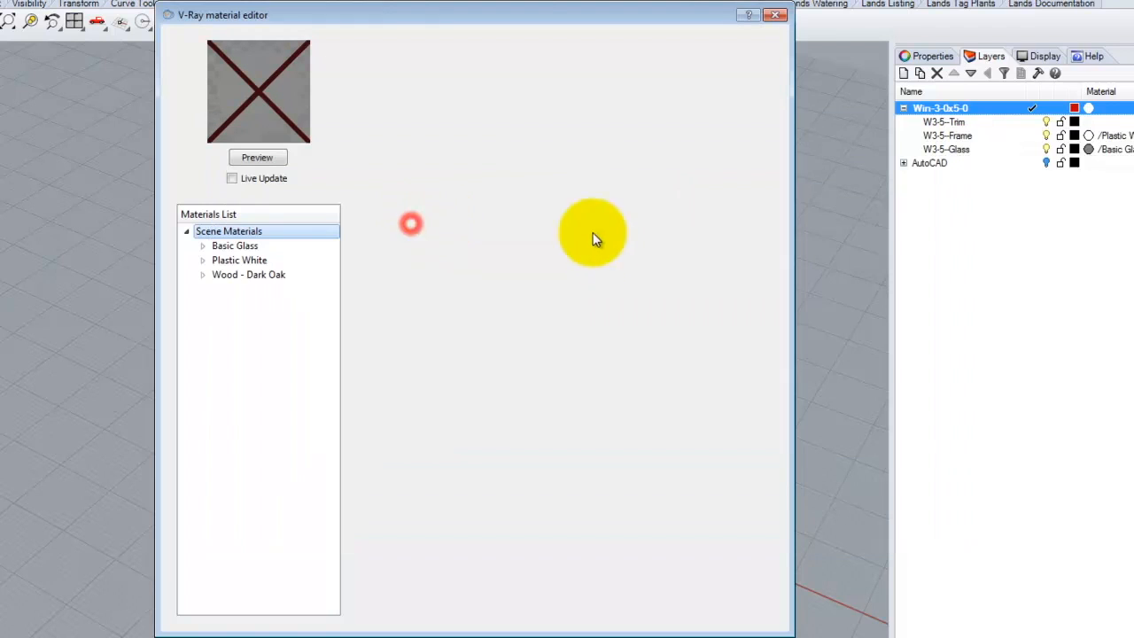
{"action": "left_click", "coordinate": [254, 275]}
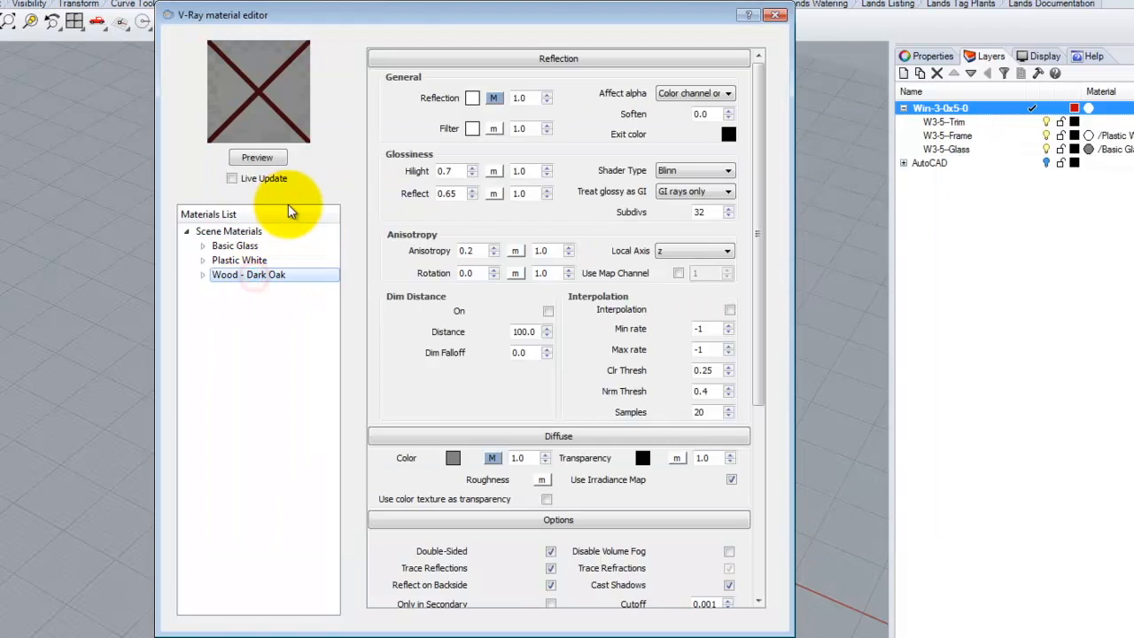
{"action": "left_click", "coordinate": [257, 157]}
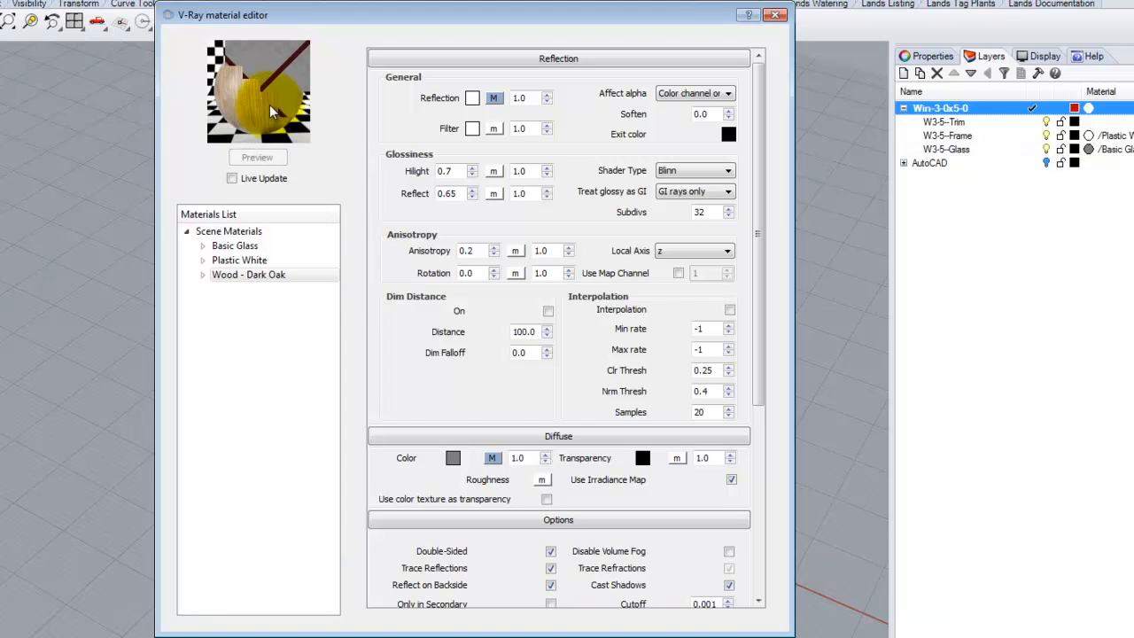
Apply the Wood - Dark Oak material to the W3-5--Trim layer.
{"action": "left_click", "coordinate": [268, 275]}
{"action": "right_click", "coordinate": [268, 275]}
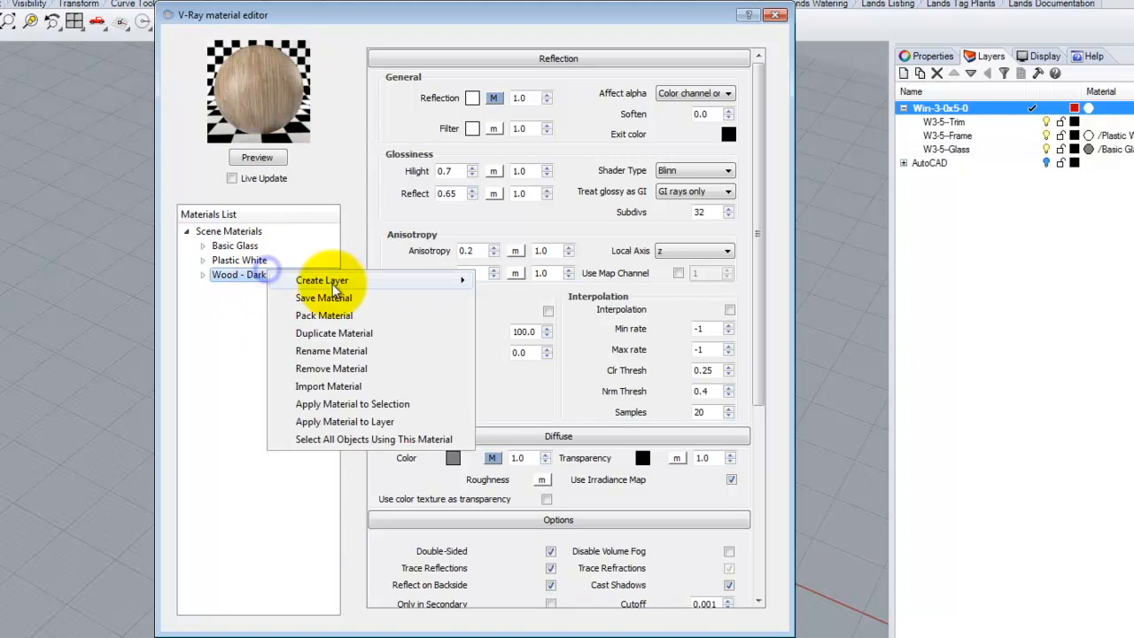
{"action": "left_click", "coordinate": [385, 421]}
{"action": "left_click_drag", "start_coordinate": [558, 282], "coordinate": [560, 330]}
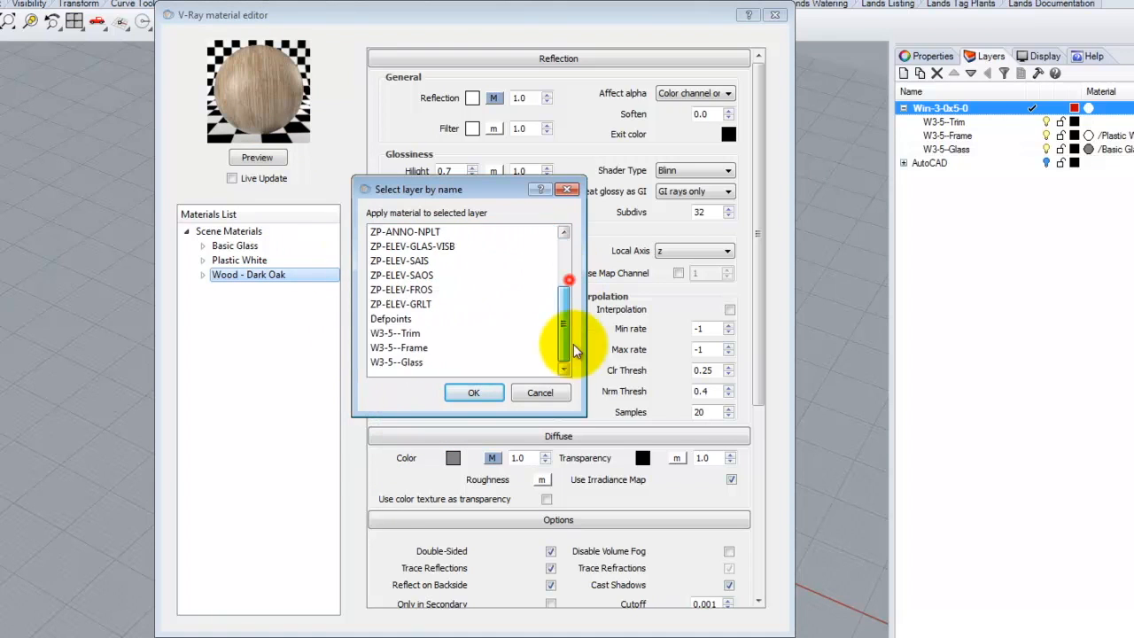
{"action": "left_click", "coordinate": [395, 333]}
{"action": "left_click", "coordinate": [473, 392]}
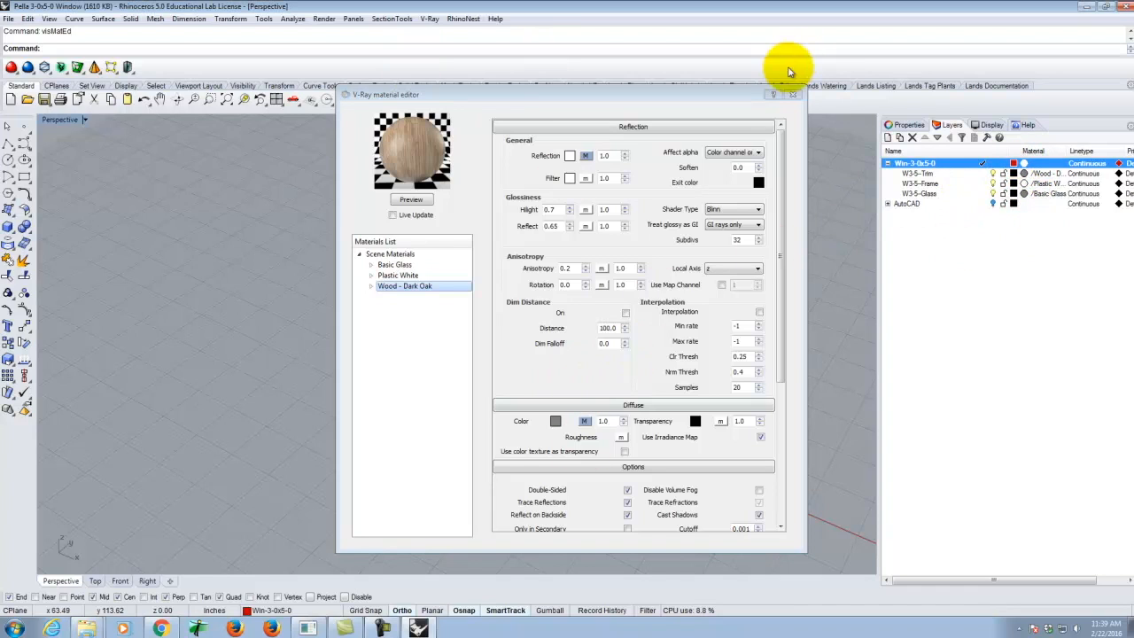
Close the V-Ray material editor and set the Perspective viewport's display mode to Rendered.
{"action": "left_click", "coordinate": [793, 93]}
{"action": "left_click", "coordinate": [85, 120]}
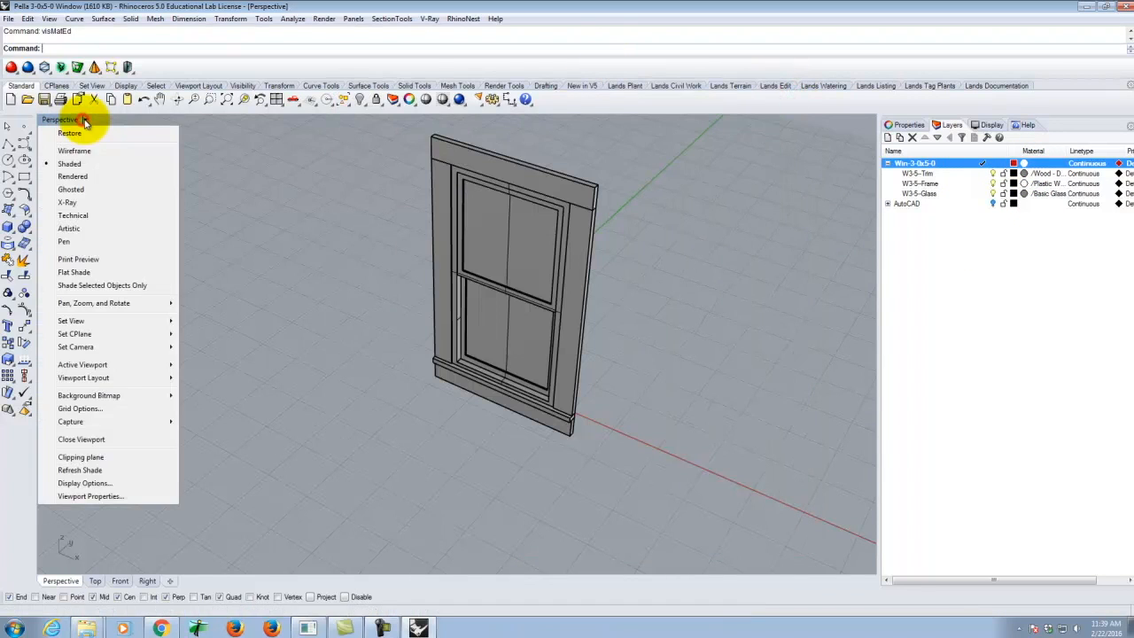
{"action": "left_click", "coordinate": [80, 177]}
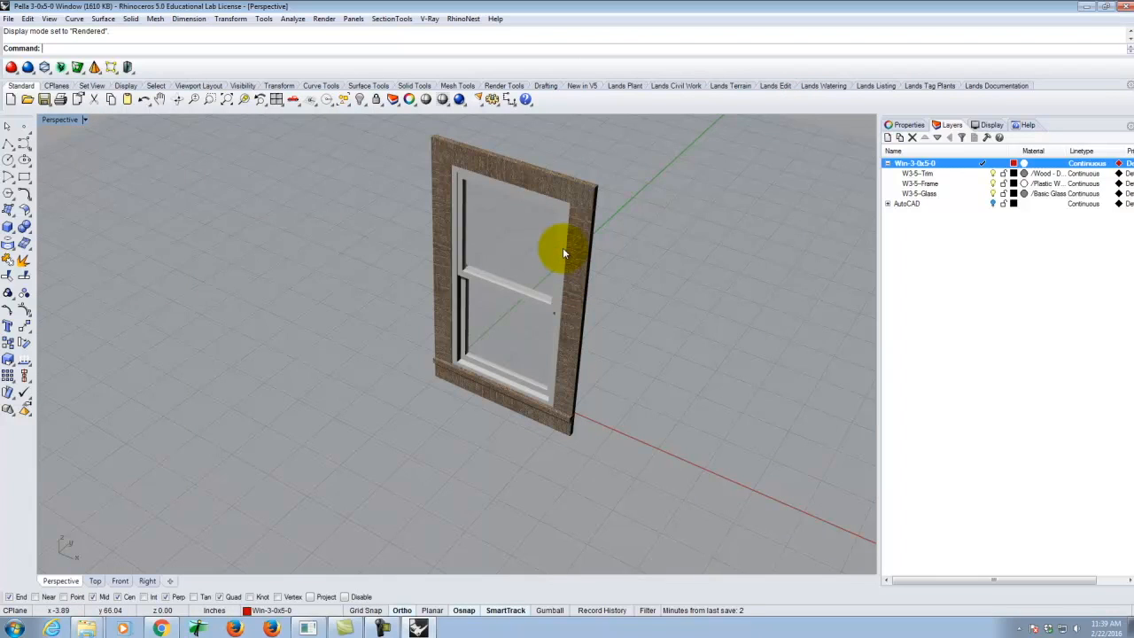
Examine the wood texture's grain direction on the window's side and top trim boards from several angles.
{"action": "right_click_drag", "start_coordinate": [562, 247], "coordinate": [514, 219]}
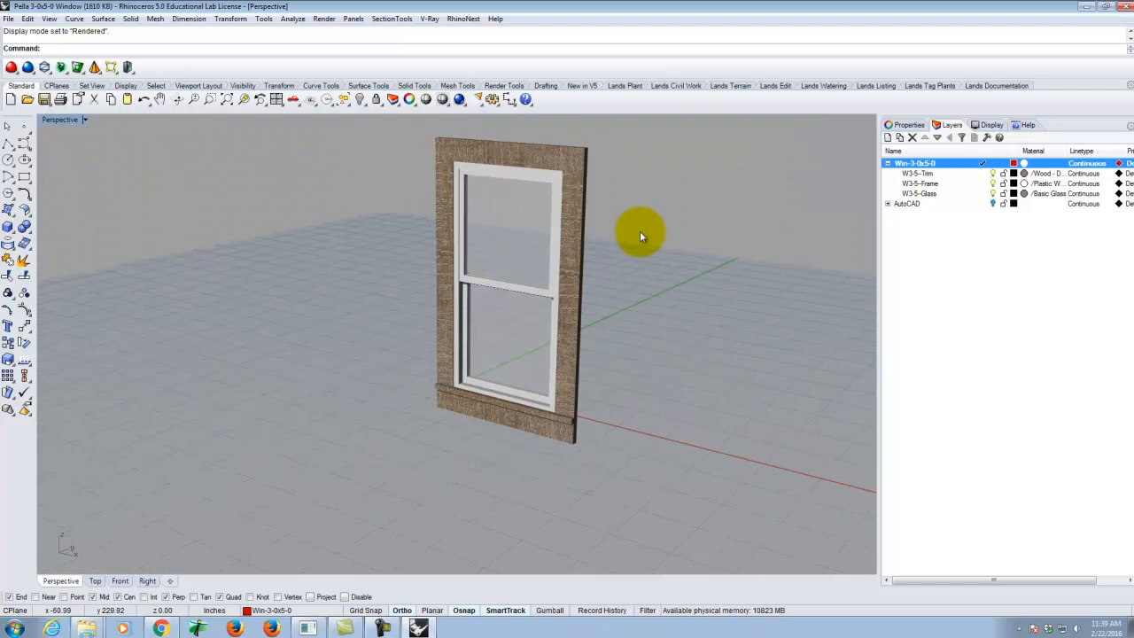
{"action": "scroll", "coordinate": [640, 230], "scroll_direction": "up", "scroll_amount": 3}
{"action": "right_click_drag", "start_coordinate": [540, 278], "coordinate": [558, 328]}
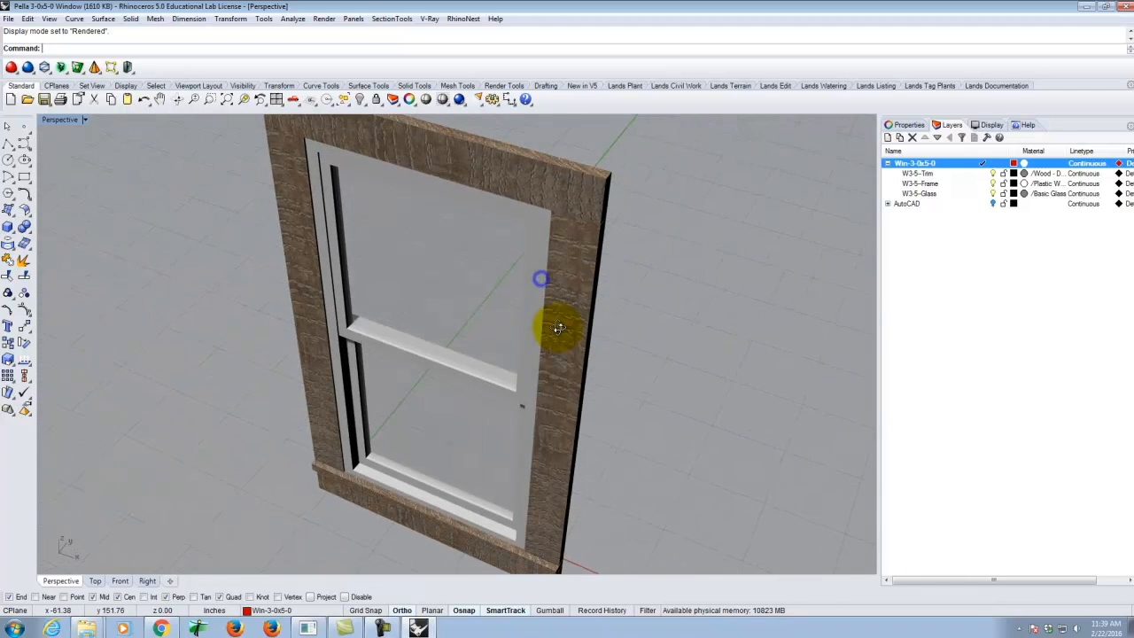
{"action": "scroll", "coordinate": [498, 178], "scroll_direction": "up", "scroll_amount": 6}
{"action": "scroll", "coordinate": [696, 254], "scroll_direction": "down", "scroll_amount": 3}
{"action": "right_click_drag", "start_coordinate": [717, 311], "coordinate": [723, 270]}
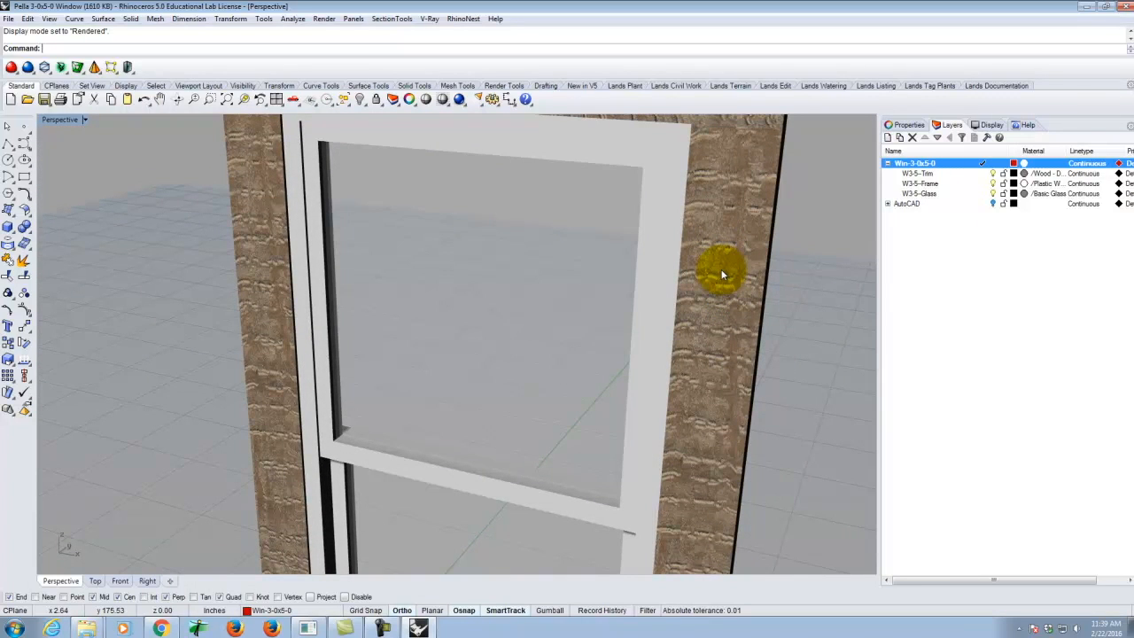
{"action": "scroll", "coordinate": [700, 248], "scroll_direction": "down", "scroll_amount": 5}
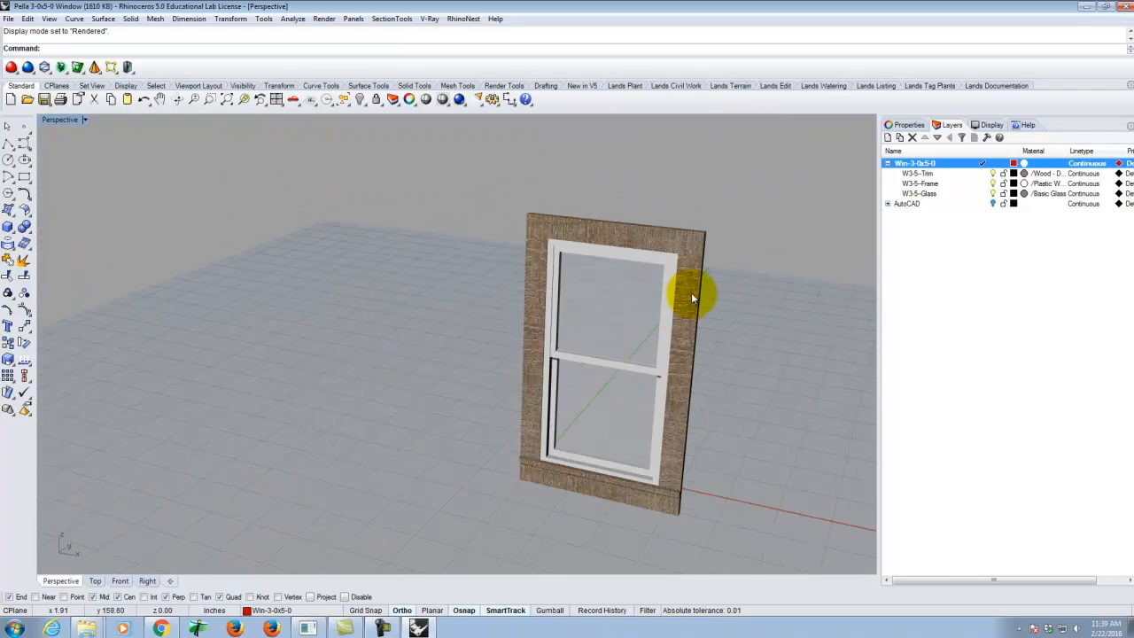
{"action": "scroll", "coordinate": [683, 291], "scroll_direction": "up", "scroll_amount": 1}
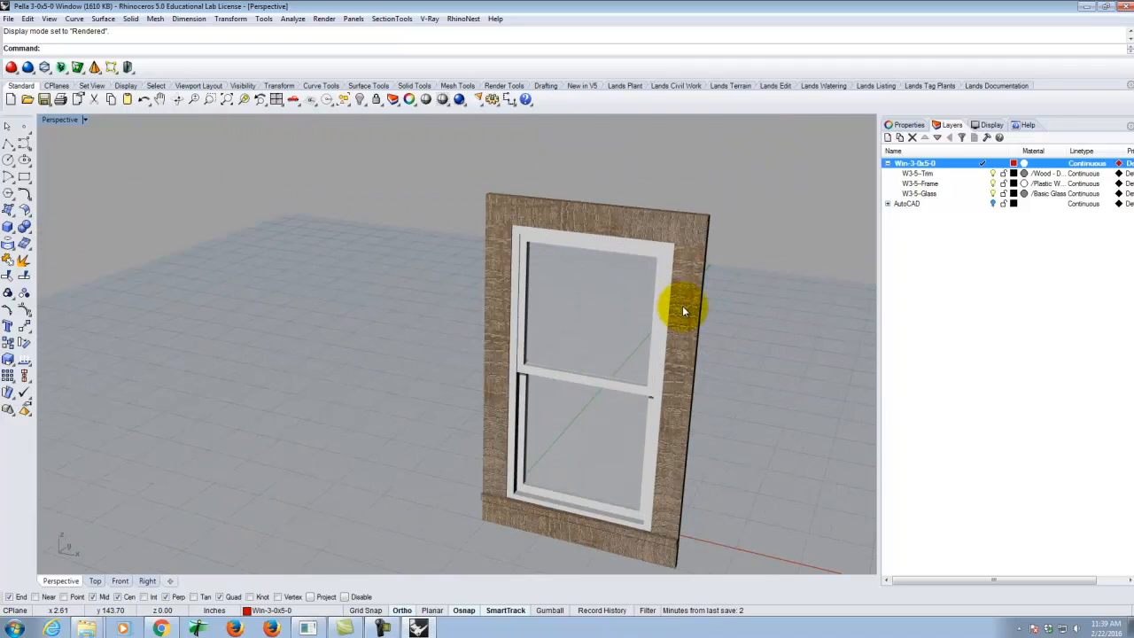
{"action": "scroll", "coordinate": [699, 280], "scroll_direction": "up", "scroll_amount": 4}
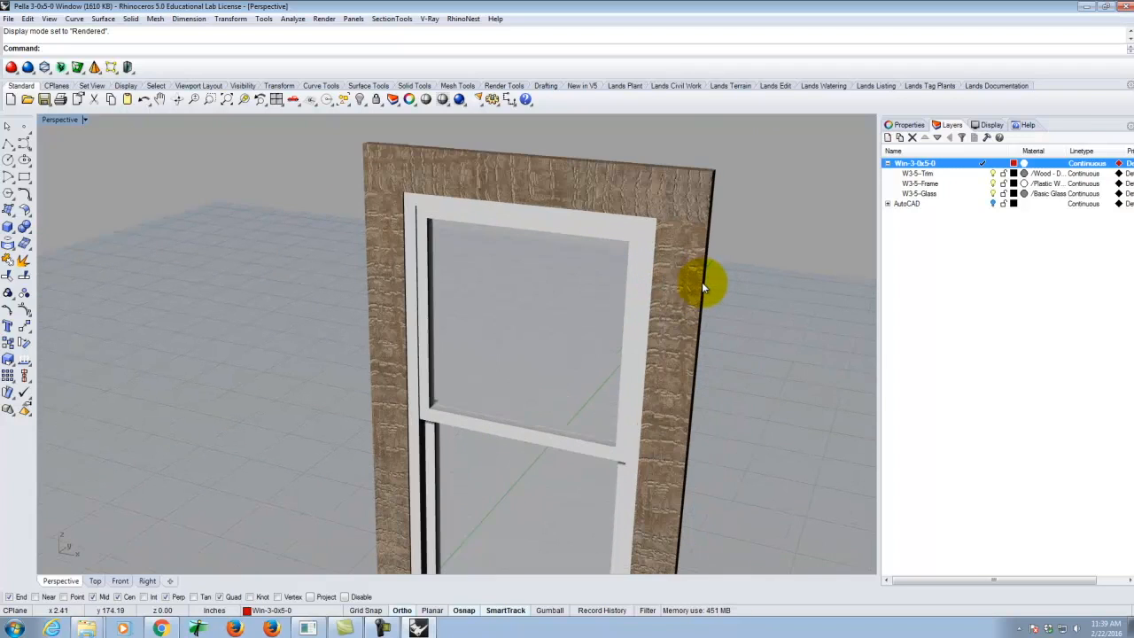
{"action": "scroll", "coordinate": [418, 213], "scroll_direction": "down", "scroll_amount": 2}
{"action": "scroll", "coordinate": [594, 428], "scroll_direction": "up", "scroll_amount": 5}
{"action": "right_click_drag", "start_coordinate": [610, 447], "coordinate": [613, 484]}
{"action": "scroll", "coordinate": [577, 398], "scroll_direction": "down", "scroll_amount": 5}
{"action": "scroll", "coordinate": [569, 371], "scroll_direction": "up", "scroll_amount": 4}
Apply a capped box texture mapping to the right side trim board, using its bounding box and World coordinates.
{"action": "left_click", "coordinate": [593, 363]}
{"action": "scroll", "coordinate": [553, 345], "scroll_direction": "down", "scroll_amount": 4}
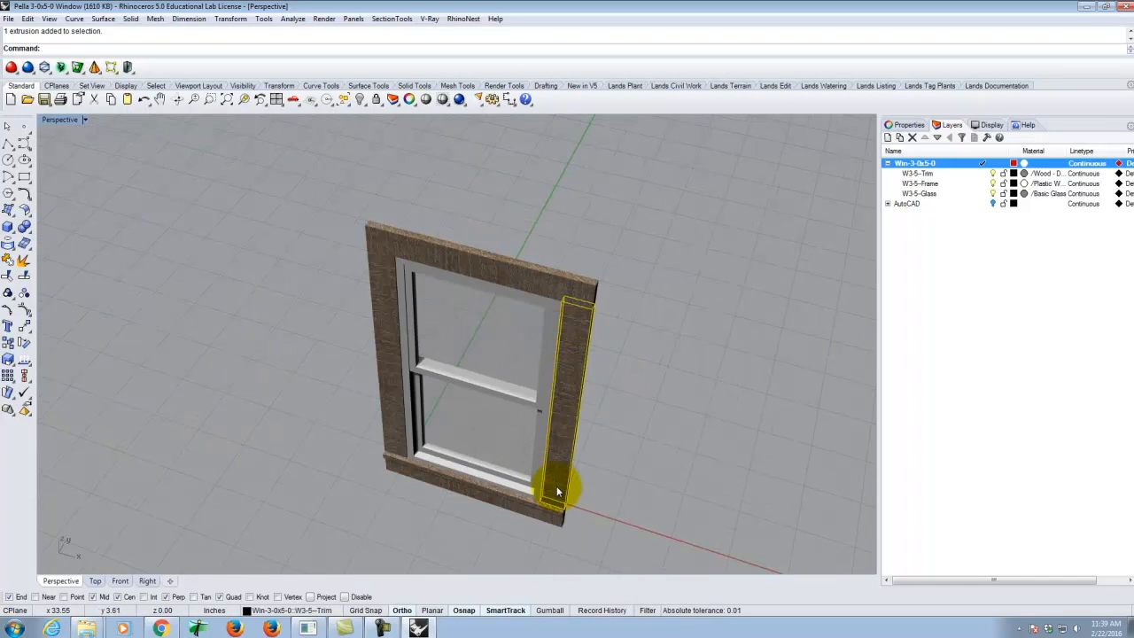
{"action": "scroll", "coordinate": [558, 489], "scroll_direction": "up", "scroll_amount": 3}
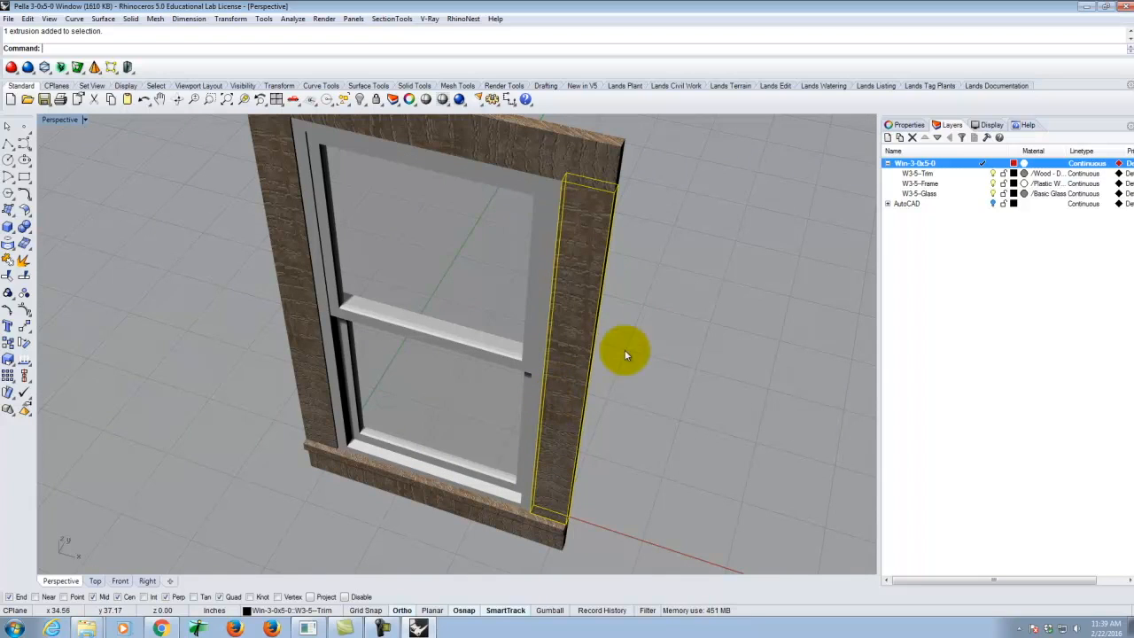
{"action": "left_click", "coordinate": [904, 125]}
{"action": "left_click", "coordinate": [926, 142]}
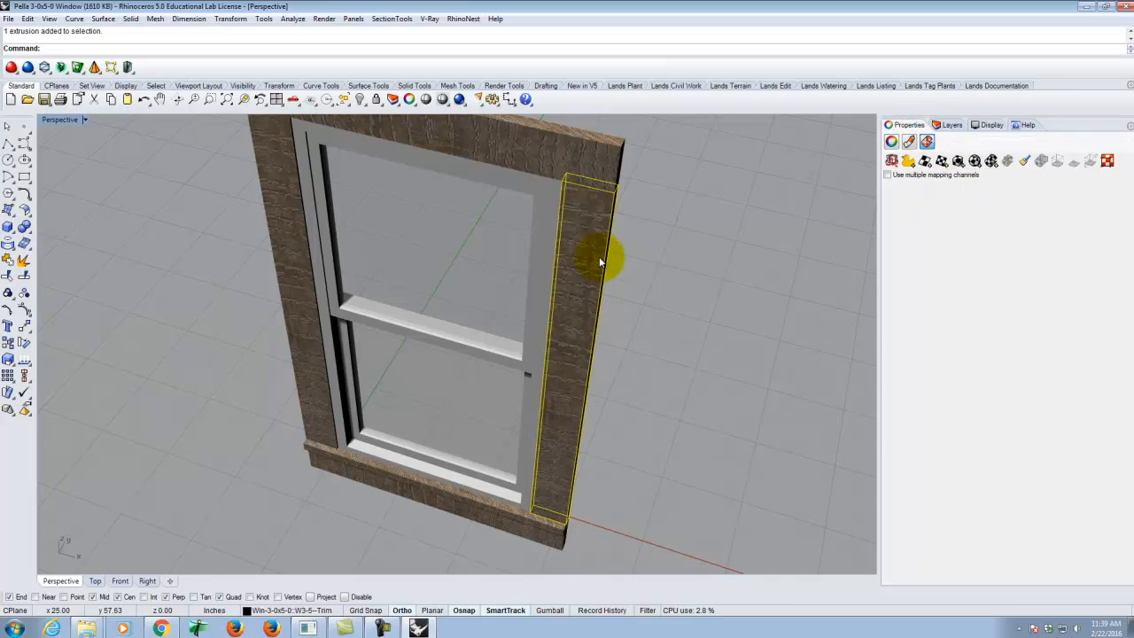
{"action": "left_click", "coordinate": [958, 162]}
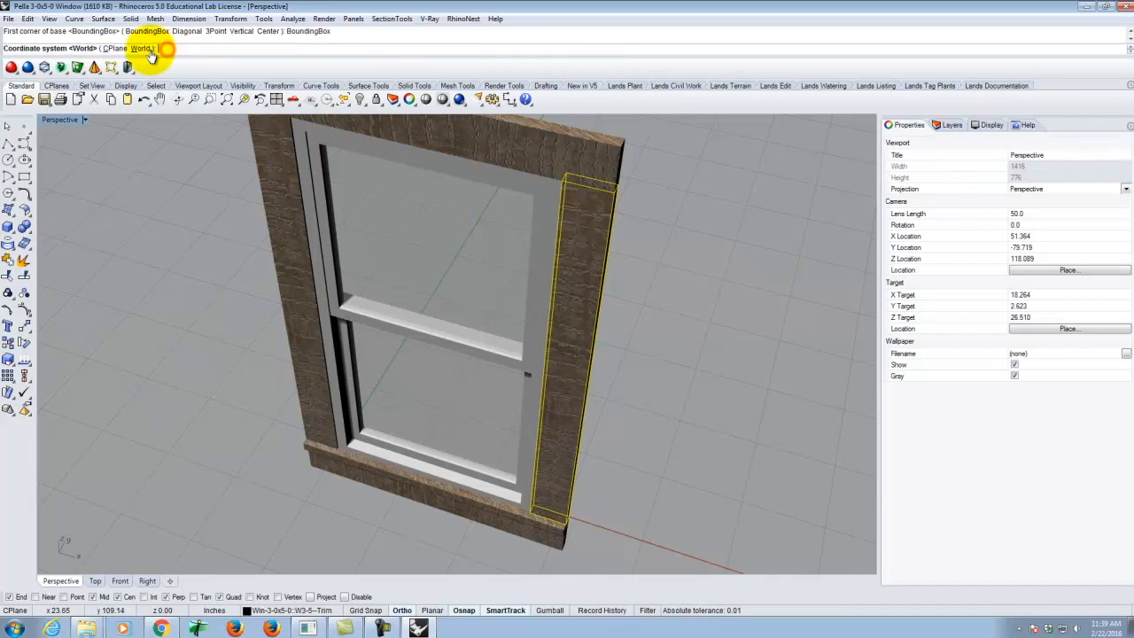
{"action": "left_click", "coordinate": [152, 49]}
{"action": "left_click", "coordinate": [139, 48]}
{"action": "left_click", "coordinate": [63, 48]}
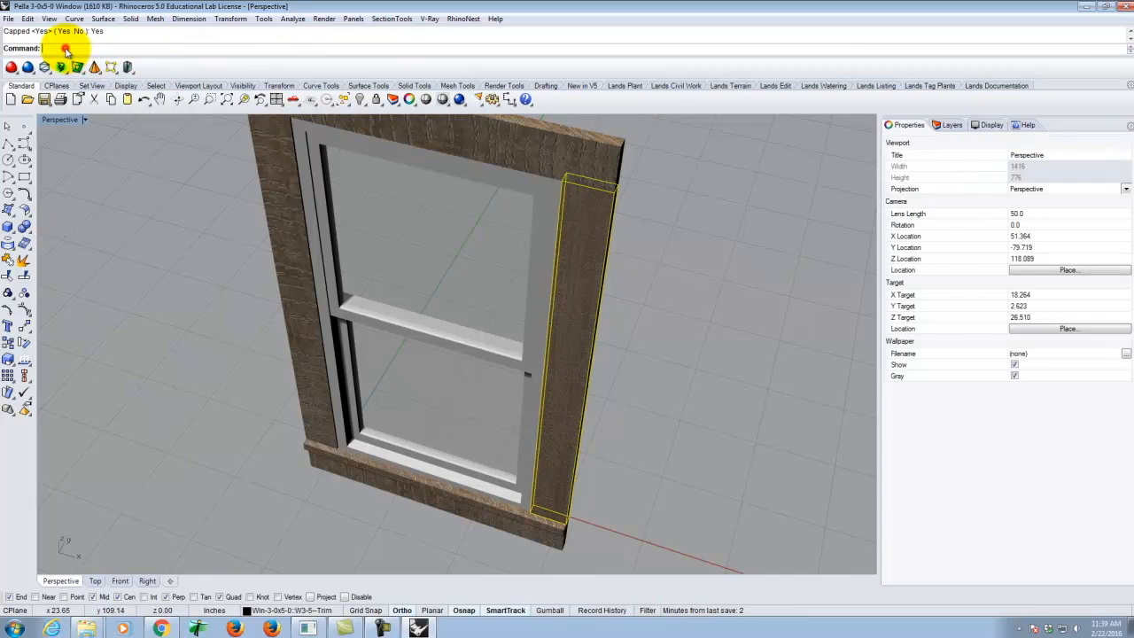
{"action": "left_click", "coordinate": [732, 258]}
Make the right side trim board's box mapping size uniform with the x=y=z option.
{"action": "right_click_drag", "start_coordinate": [713, 317], "coordinate": [681, 288]}
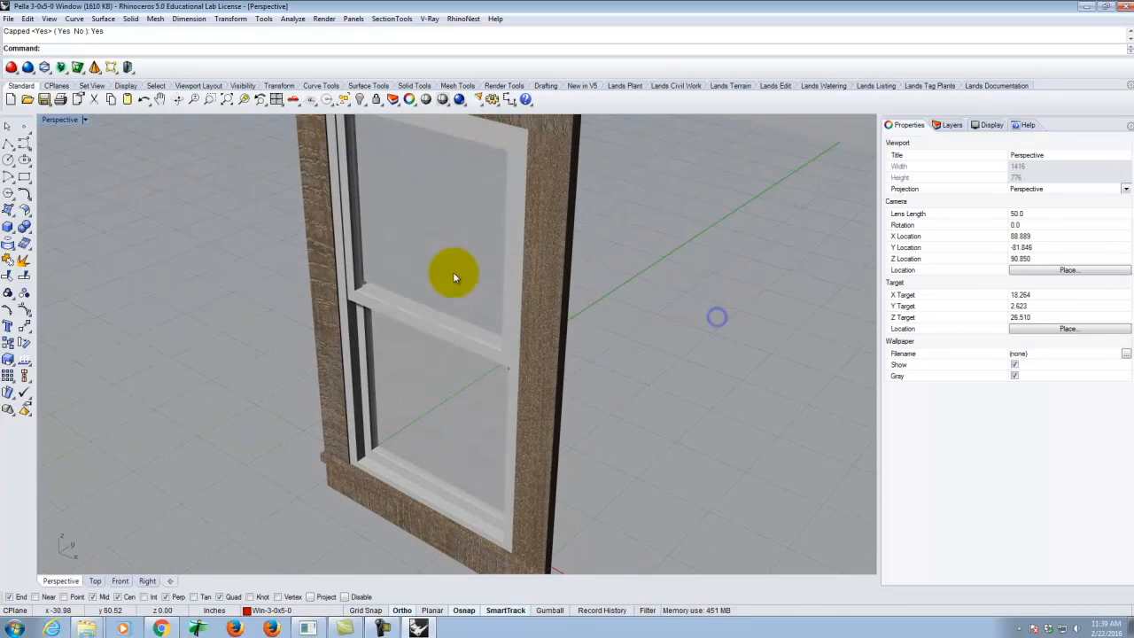
{"action": "scroll", "coordinate": [453, 272], "scroll_direction": "up", "scroll_amount": 8}
{"action": "scroll", "coordinate": [723, 313], "scroll_direction": "up", "scroll_amount": 4}
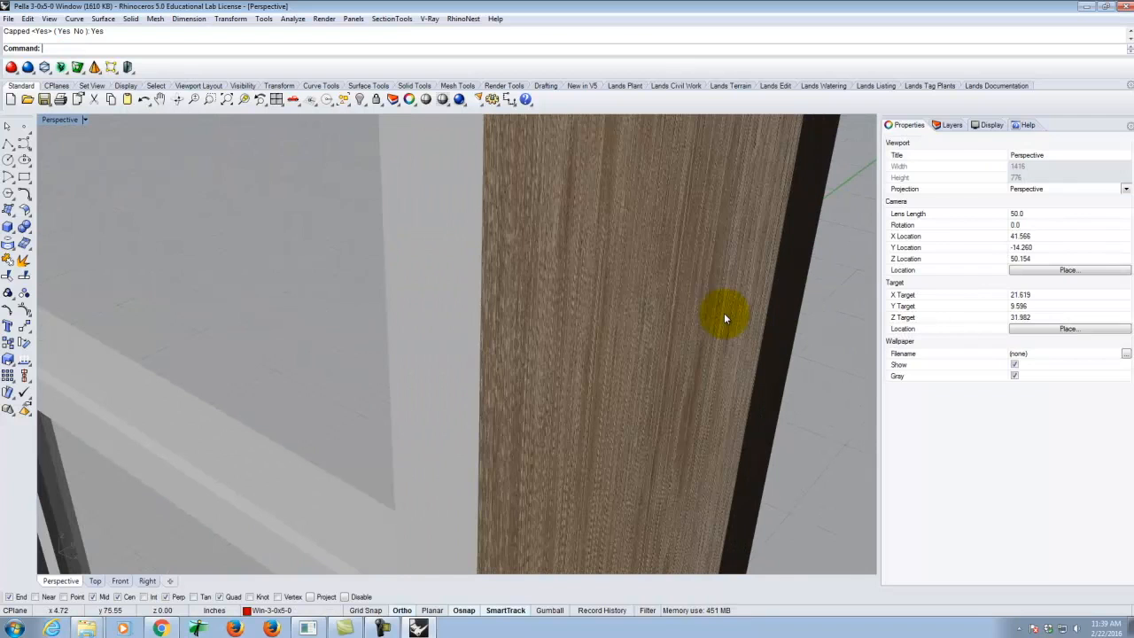
{"action": "scroll", "coordinate": [724, 313], "scroll_direction": "down", "scroll_amount": 3}
{"action": "right_click_drag", "start_coordinate": [724, 313], "coordinate": [656, 294]}
{"action": "left_click", "coordinate": [656, 293]}
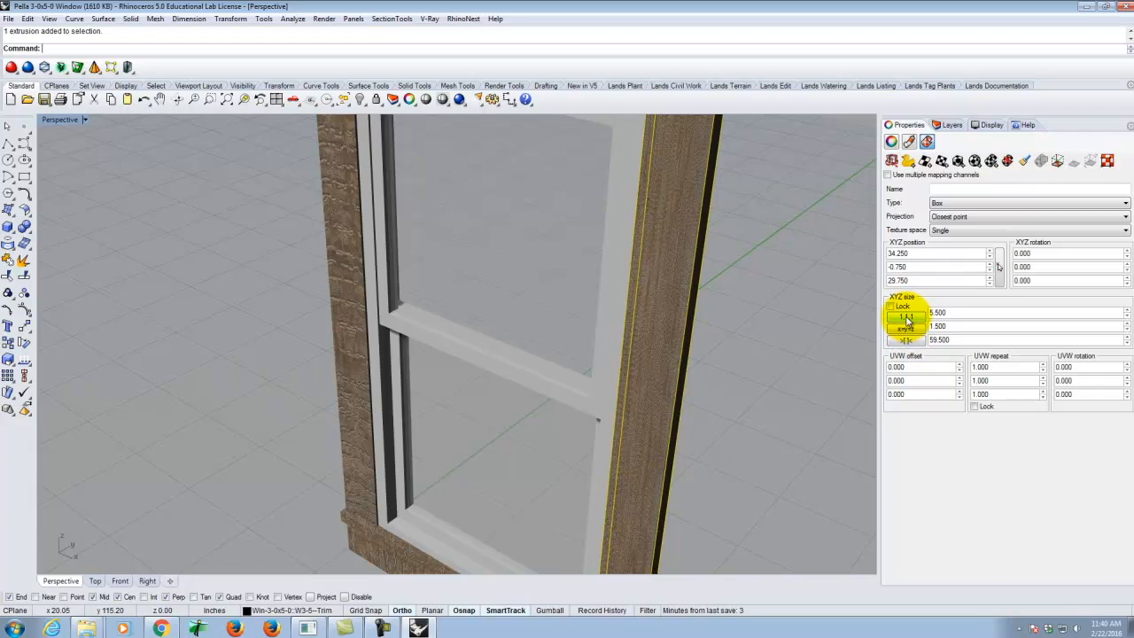
{"action": "left_click", "coordinate": [905, 328]}
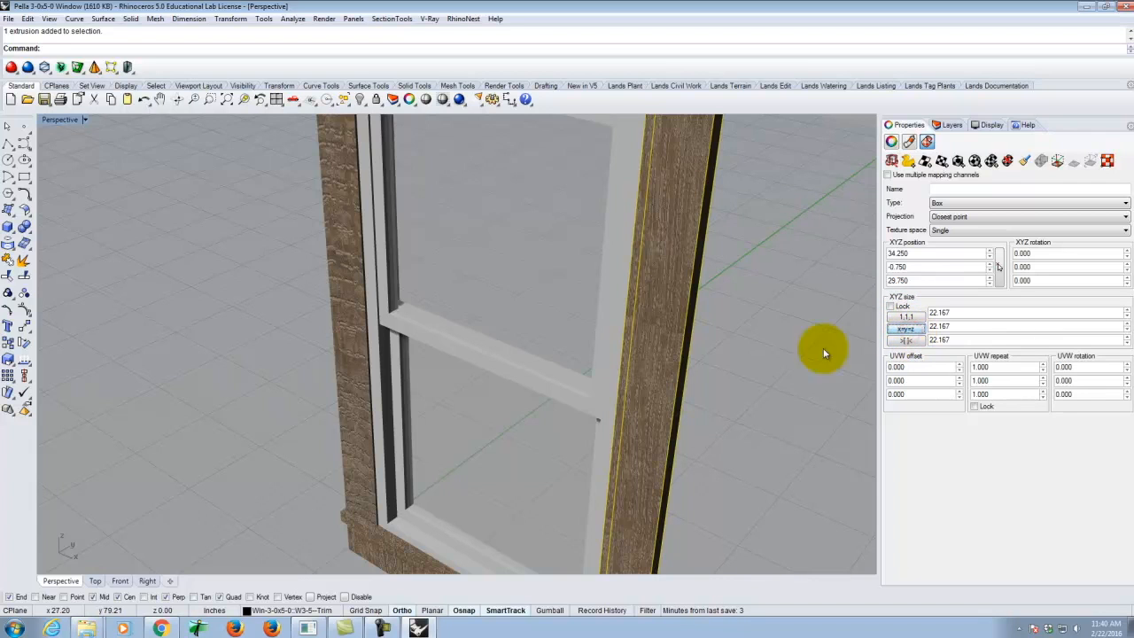
{"action": "left_click", "coordinate": [769, 348]}
Examine the wood grain's scale and seams on the right side trim board, up close and against the other boards.
{"action": "right_click_drag", "start_coordinate": [653, 383], "coordinate": [668, 309]}
{"action": "scroll", "coordinate": [627, 260], "scroll_direction": "up", "scroll_amount": 8}
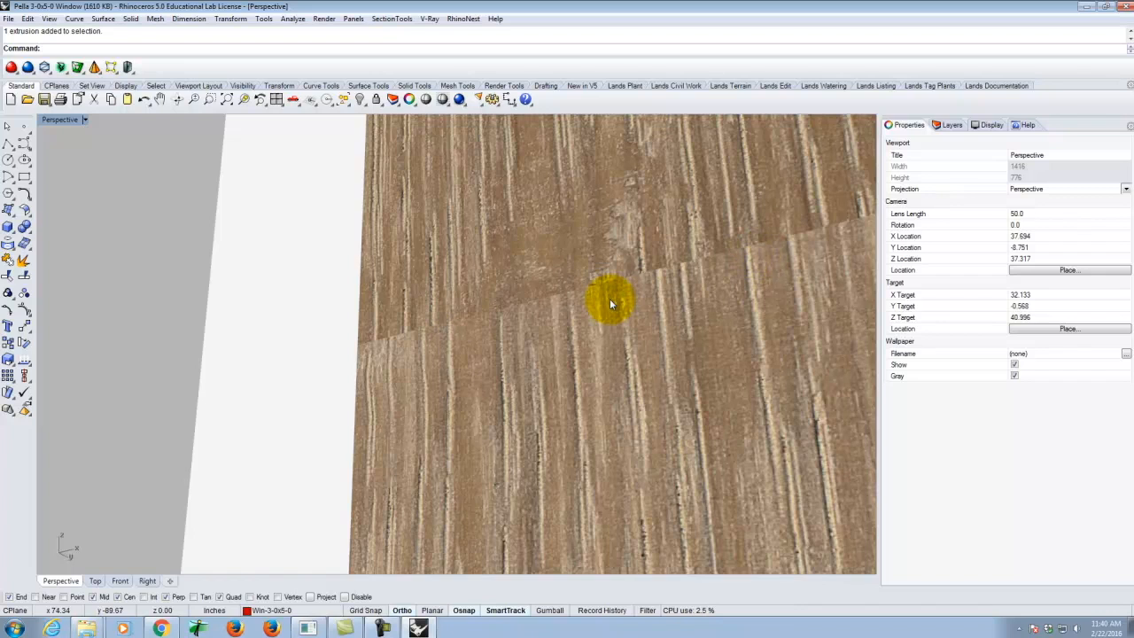
{"action": "scroll", "coordinate": [610, 299], "scroll_direction": "down", "scroll_amount": 10}
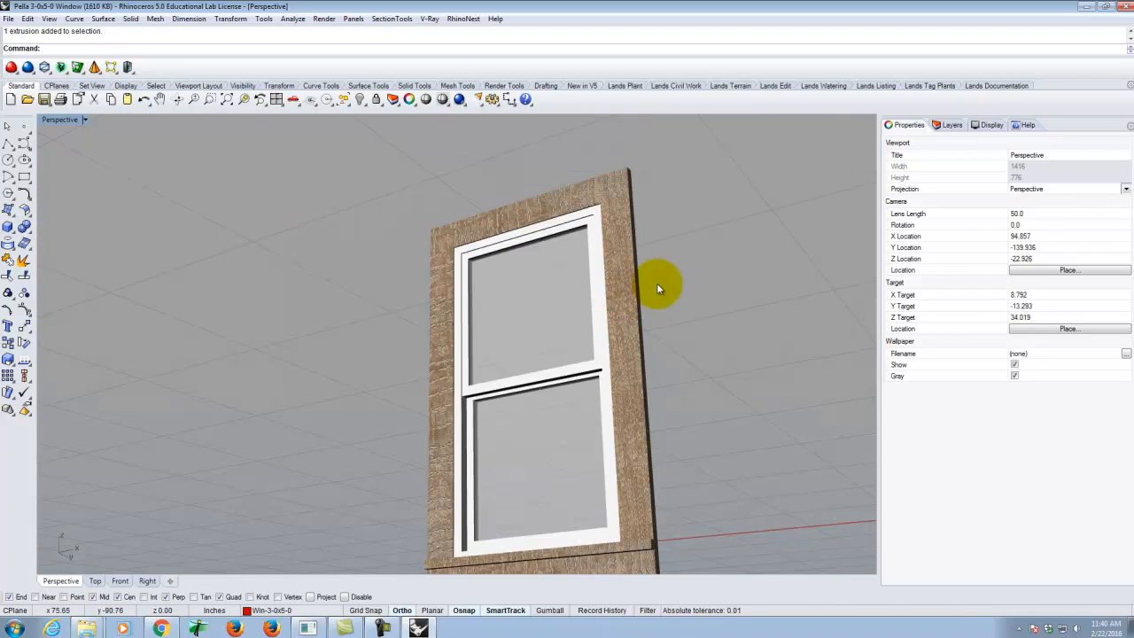
{"action": "right_click_drag", "start_coordinate": [656, 283], "coordinate": [639, 308]}
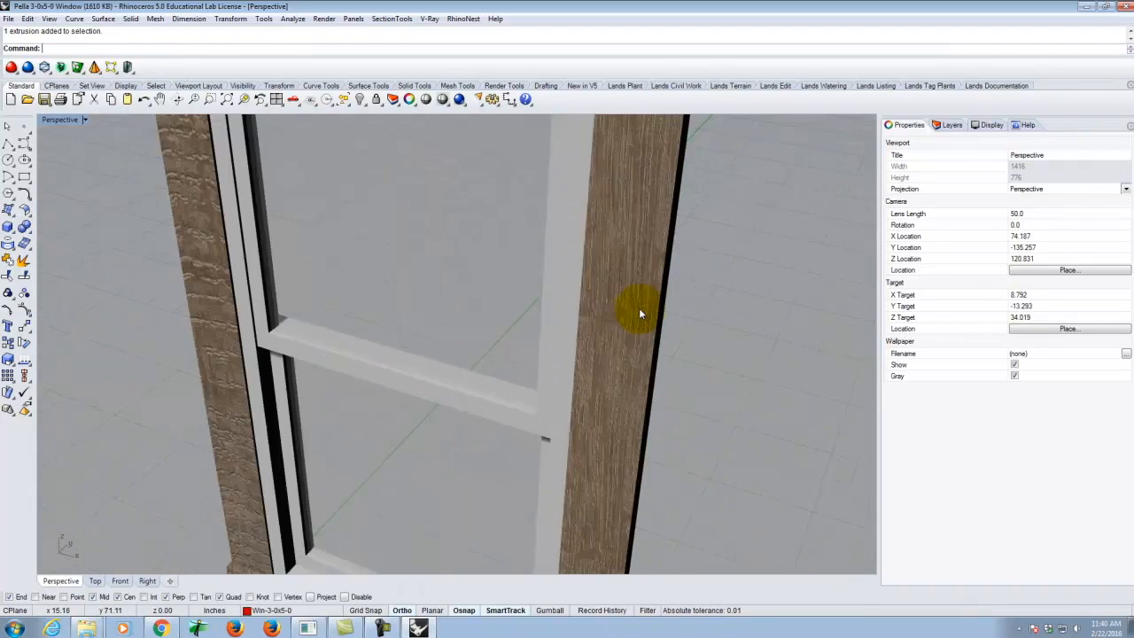
{"action": "scroll", "coordinate": [639, 307], "scroll_direction": "up", "scroll_amount": 8}
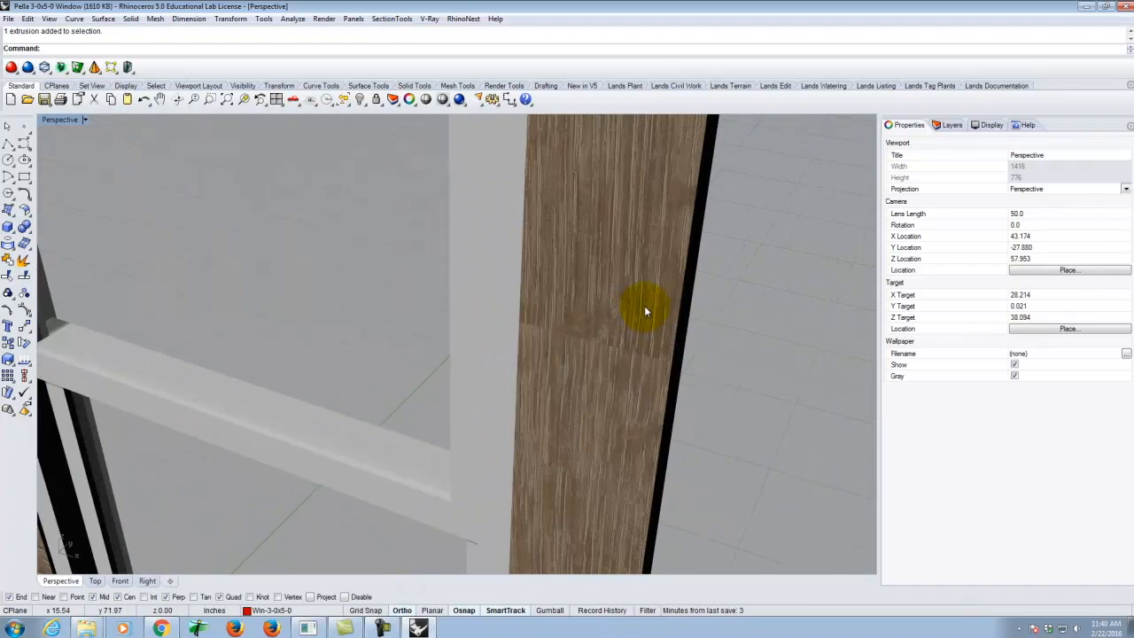
{"action": "scroll", "coordinate": [651, 314], "scroll_direction": "down", "scroll_amount": 8}
{"action": "scroll", "coordinate": [658, 252], "scroll_direction": "up", "scroll_amount": 4}
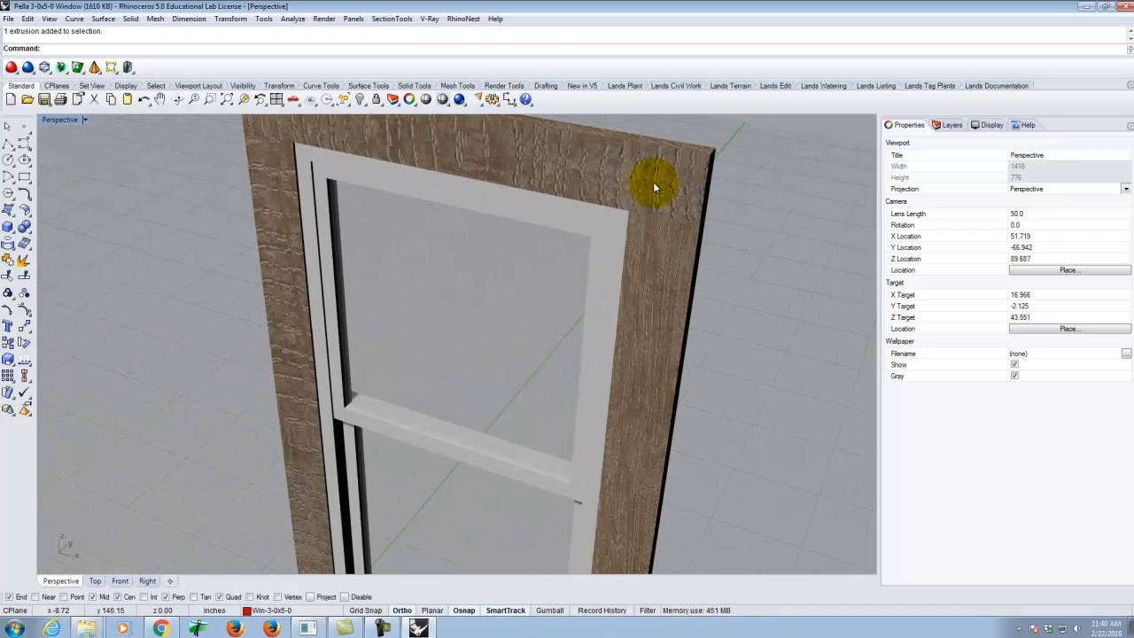
{"action": "right_click_drag", "start_coordinate": [737, 210], "coordinate": [602, 296]}
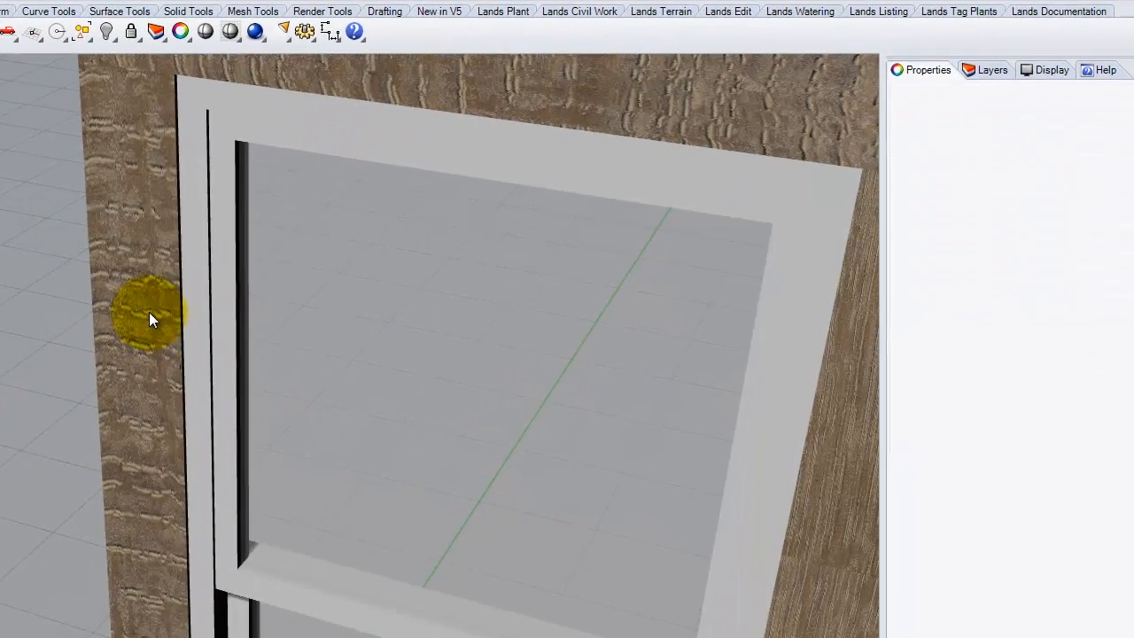
Compare the texture mapping properties of the left and right side trim boards.
{"action": "left_click", "coordinate": [386, 287]}
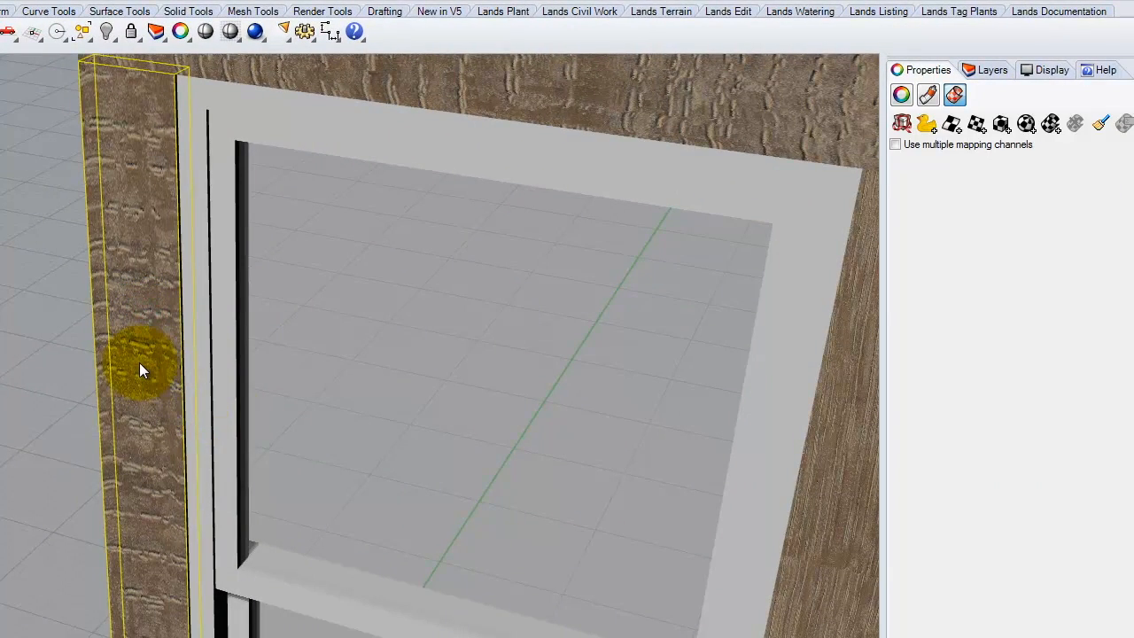
{"action": "scroll", "coordinate": [135, 351], "scroll_direction": "down", "scroll_amount": 5}
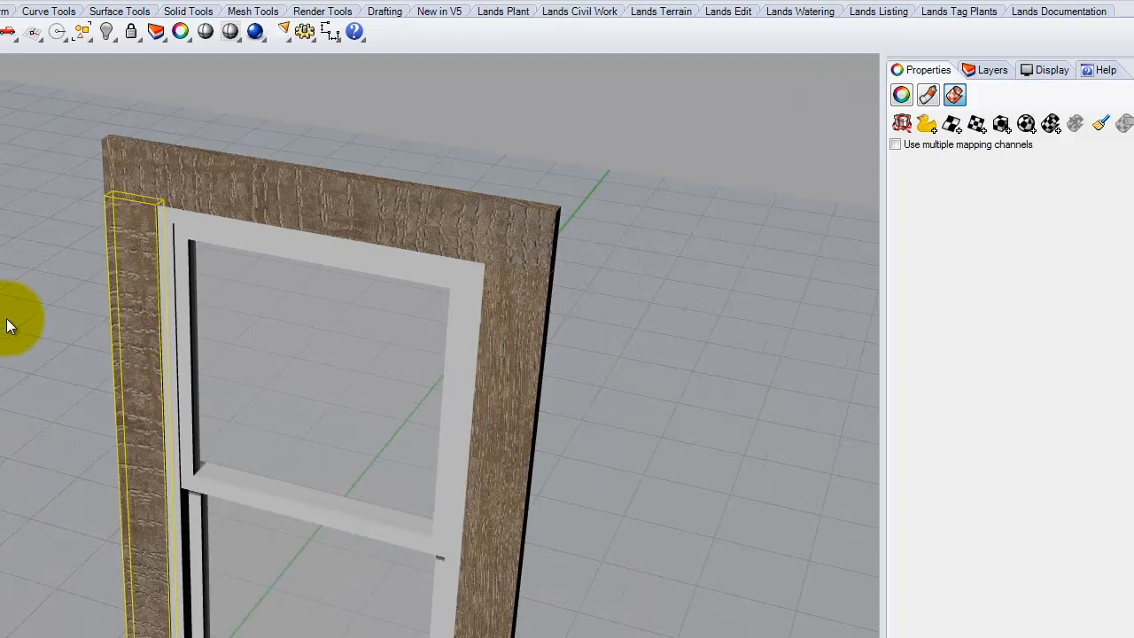
{"action": "left_click", "coordinate": [501, 390]}
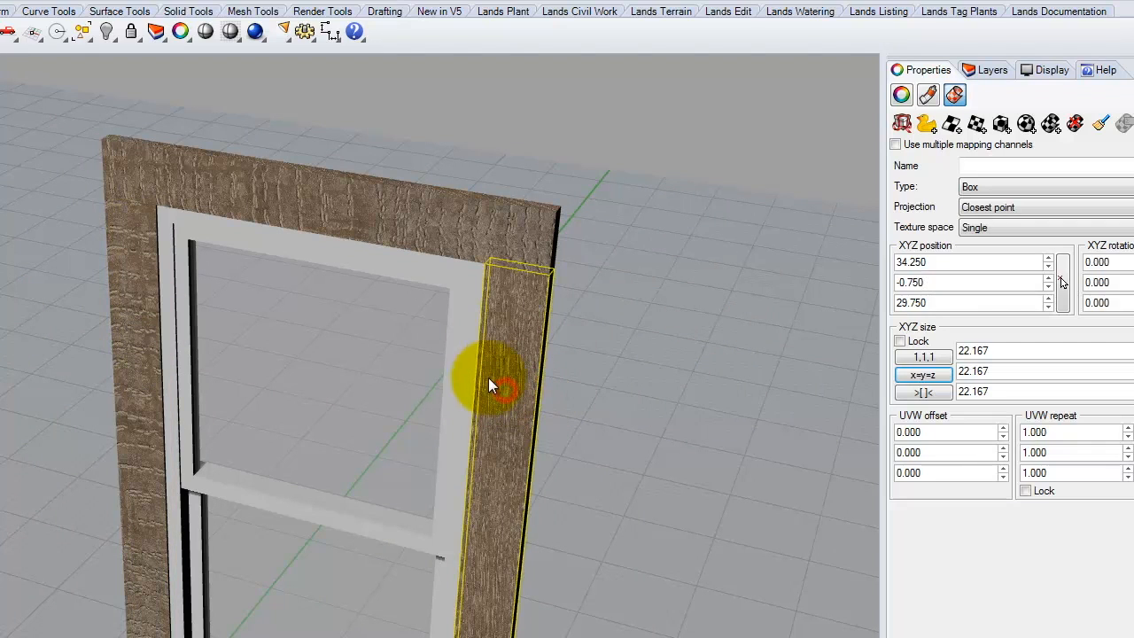
{"action": "left_click", "coordinate": [123, 328]}
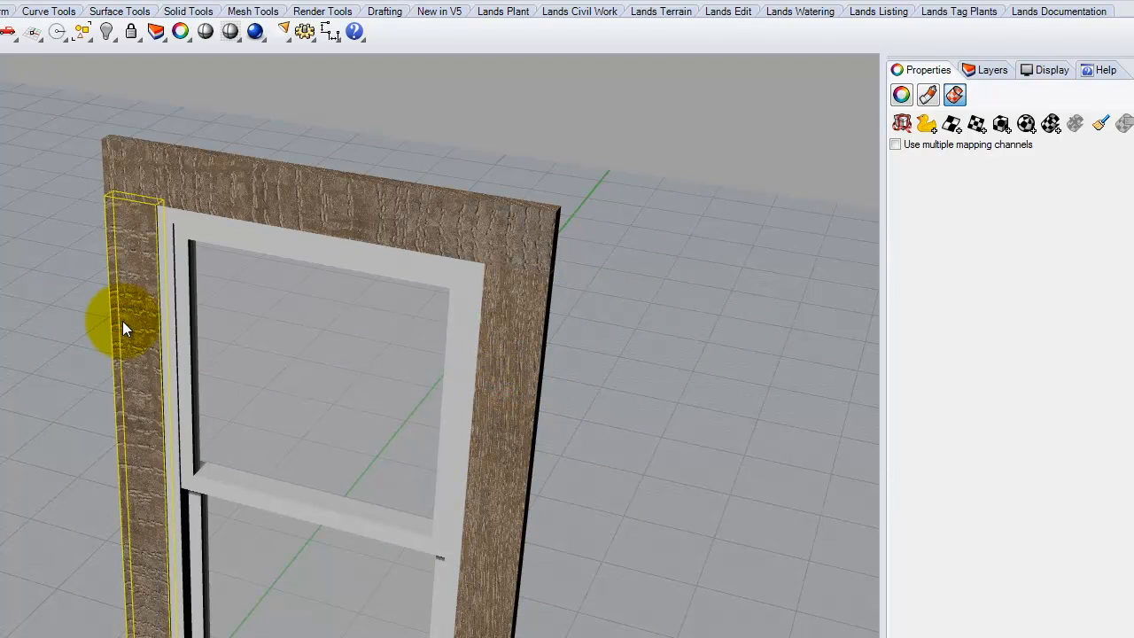
{"action": "left_click", "coordinate": [680, 324]}
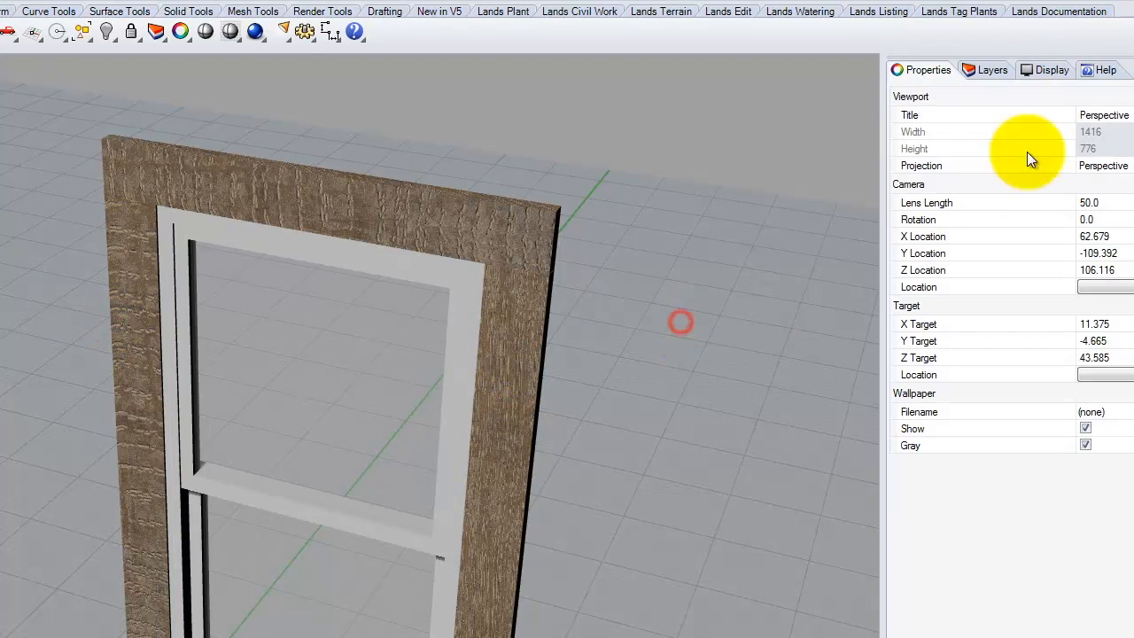
{"action": "left_click", "coordinate": [992, 70]}
{"action": "left_click", "coordinate": [930, 71]}
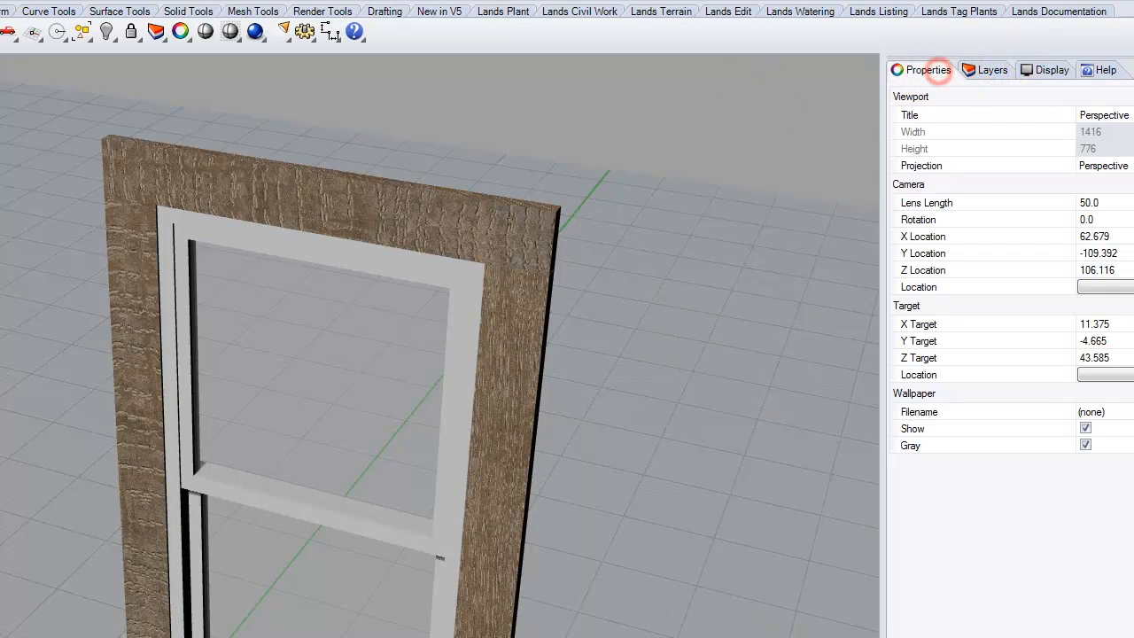
Match the left side trim board's texture mapping to that of the right side trim board and check its grain.
{"action": "left_click", "coordinate": [107, 316]}
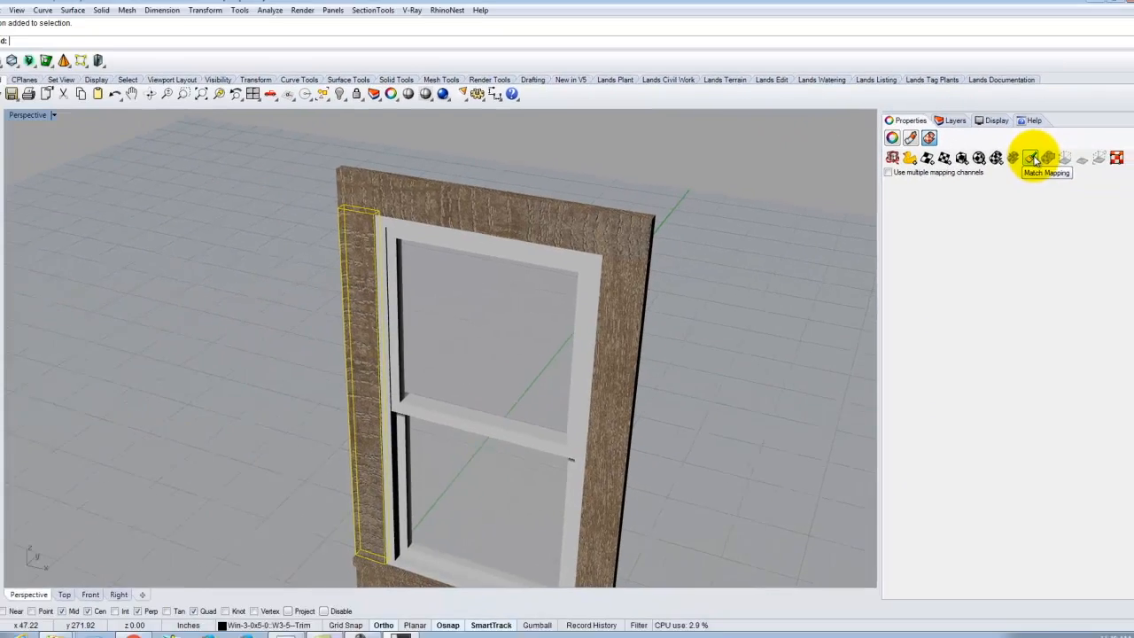
{"action": "left_click", "coordinate": [1102, 126]}
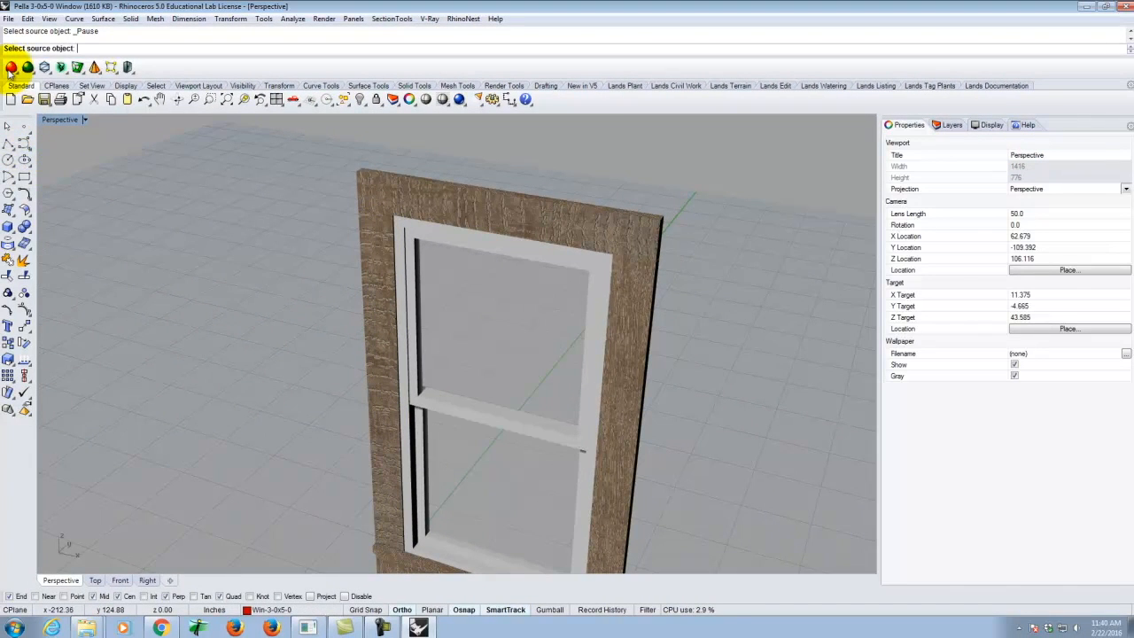
{"action": "left_click", "coordinate": [640, 342]}
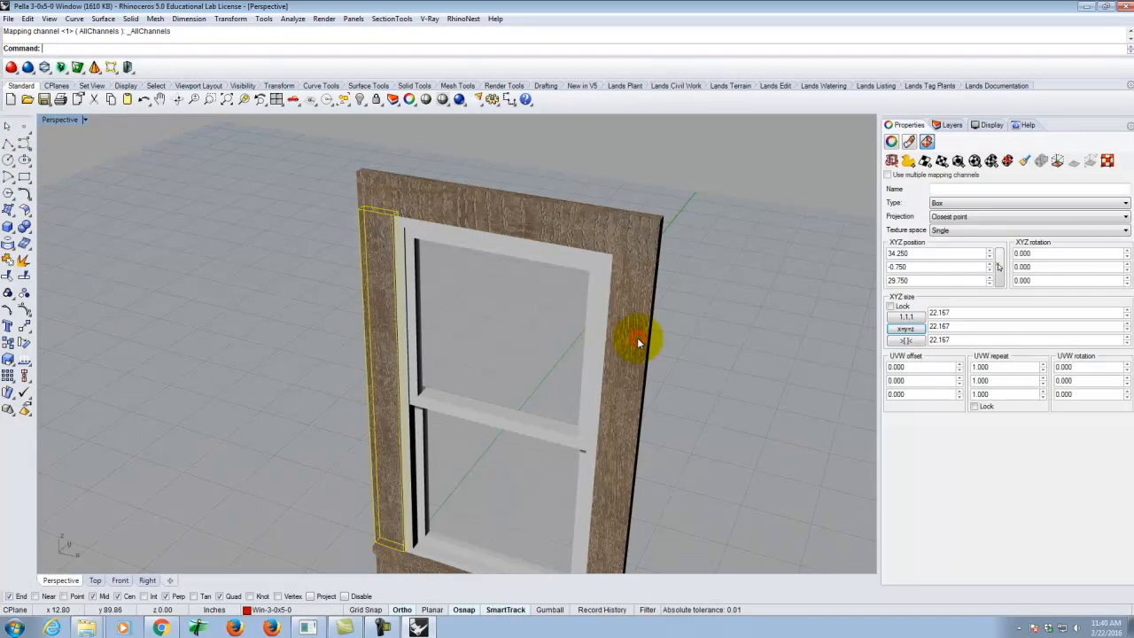
{"action": "left_click", "coordinate": [255, 297]}
{"action": "scroll", "coordinate": [422, 304], "scroll_direction": "up", "scroll_amount": 4}
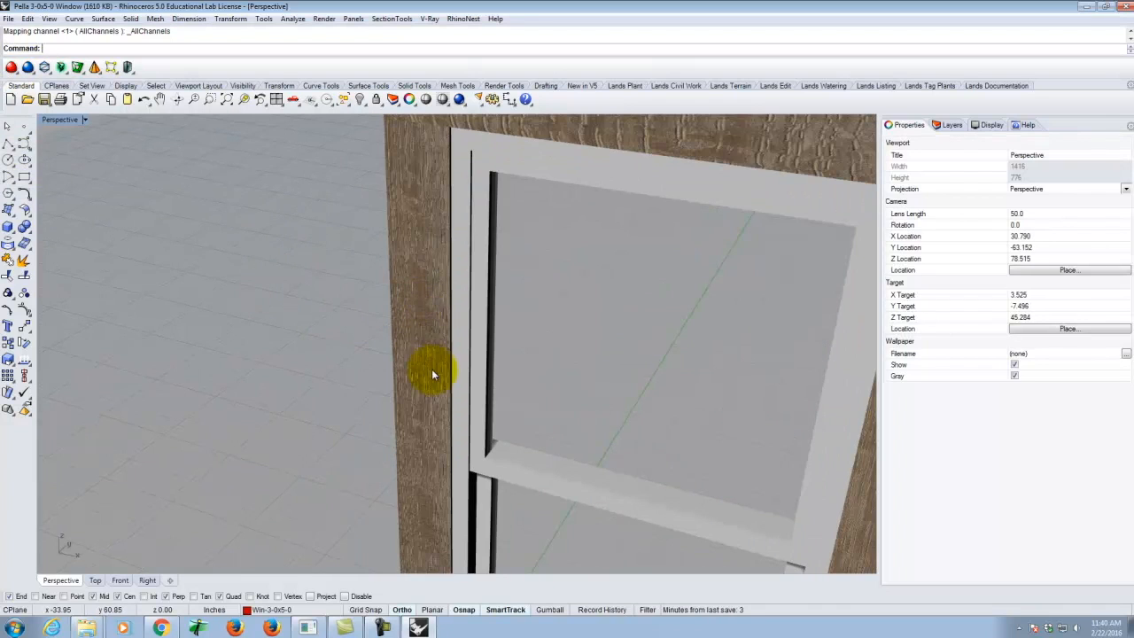
{"action": "scroll", "coordinate": [432, 338], "scroll_direction": "down", "scroll_amount": 5}
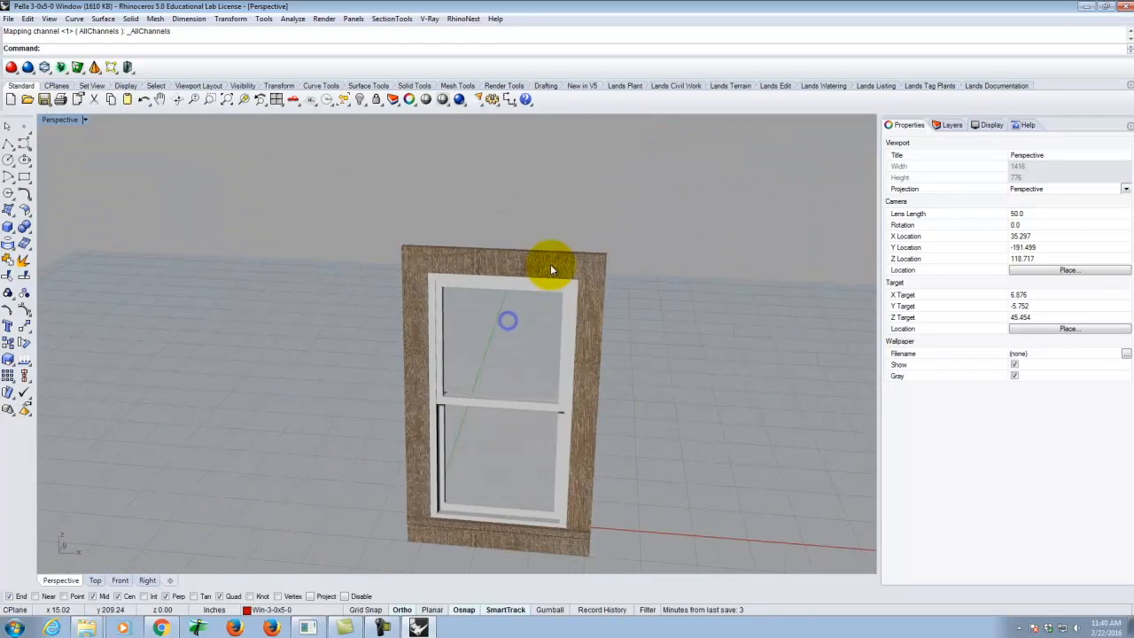
Apply capped box mapping to the top trim board, using its bounding box and the World coordinate system.
{"action": "scroll", "coordinate": [546, 263], "scroll_direction": "up", "scroll_amount": 5}
{"action": "left_click", "coordinate": [545, 263]}
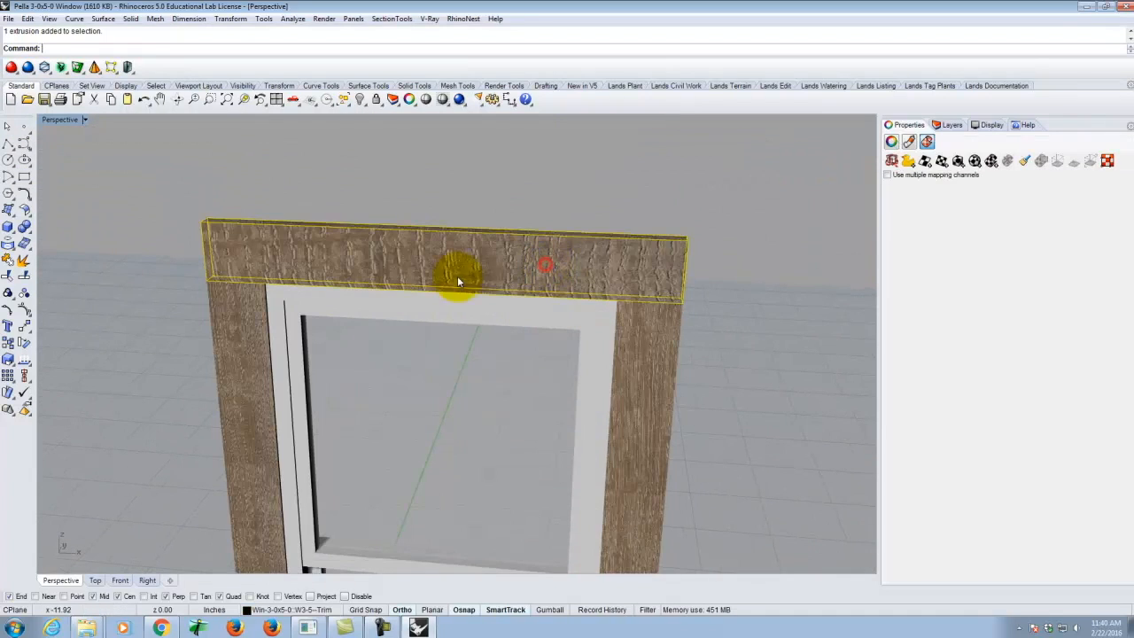
{"action": "left_click", "coordinate": [960, 161]}
{"action": "left_click", "coordinate": [151, 48]}
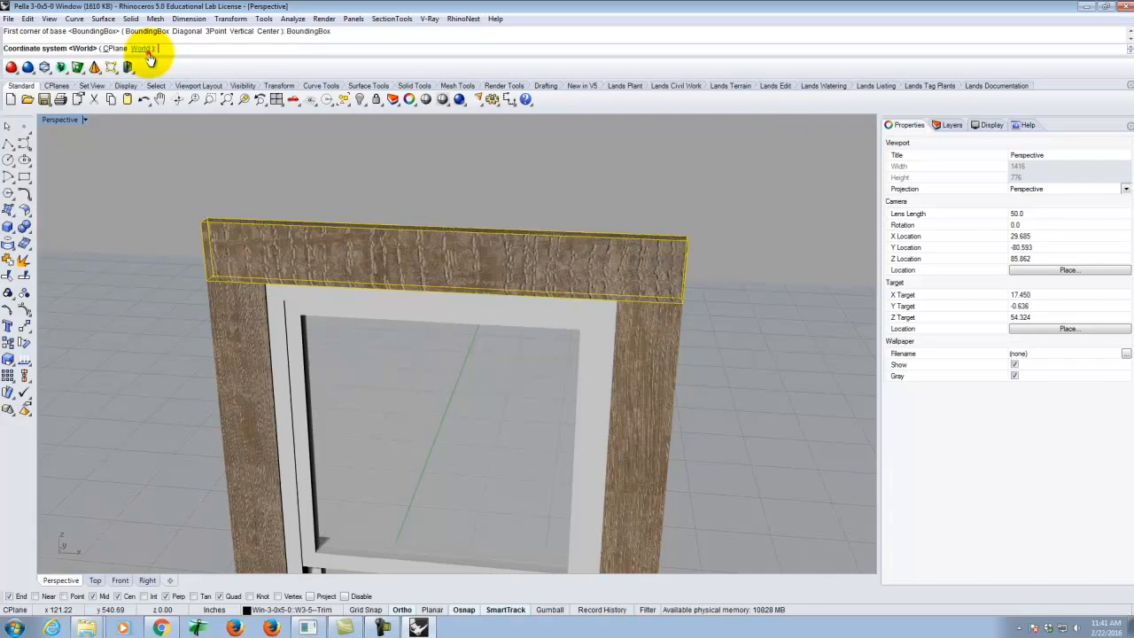
{"action": "left_click", "coordinate": [138, 49]}
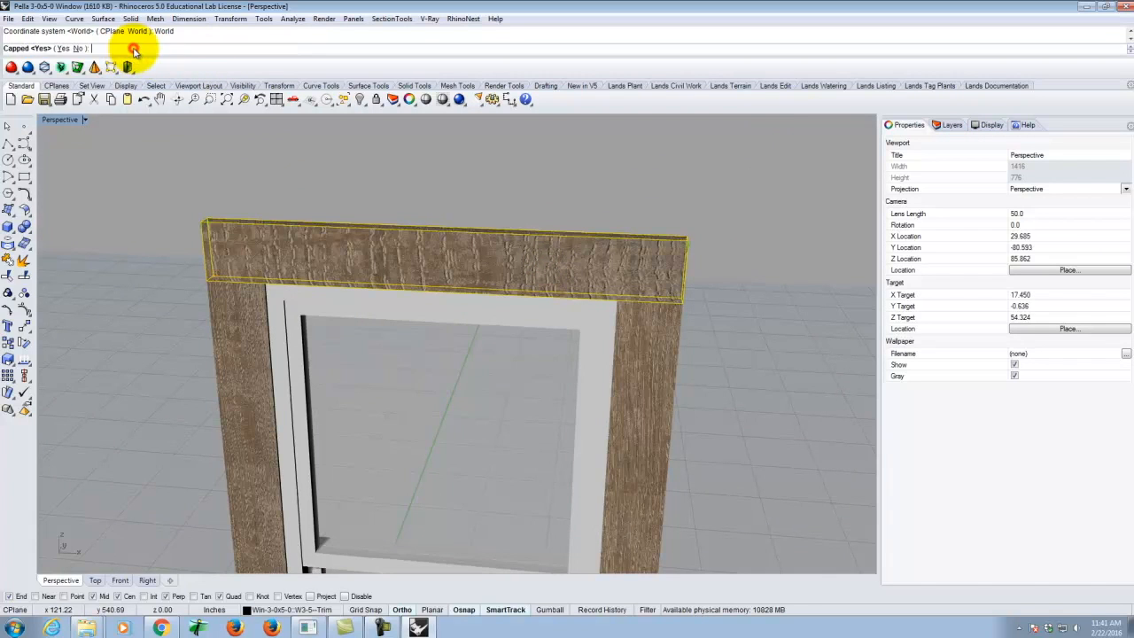
{"action": "right_click", "coordinate": [58, 49]}
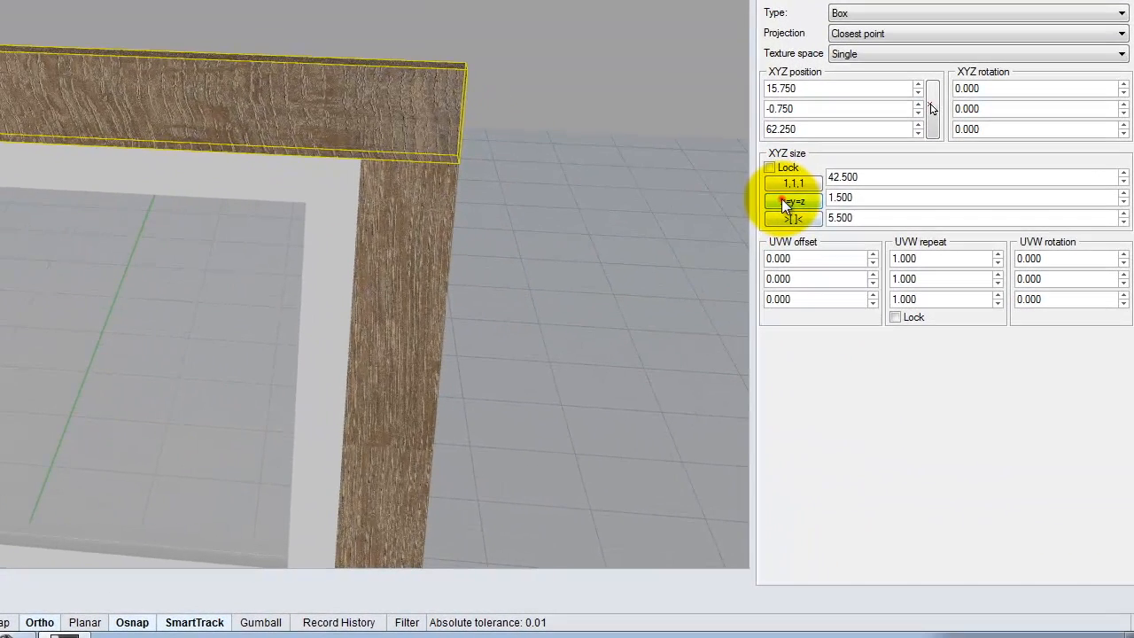
Make the top trim board's mapping size uniform with x=y=z, set its UVW rotation W value to 90, and check the grain.
{"action": "left_click", "coordinate": [905, 329]}
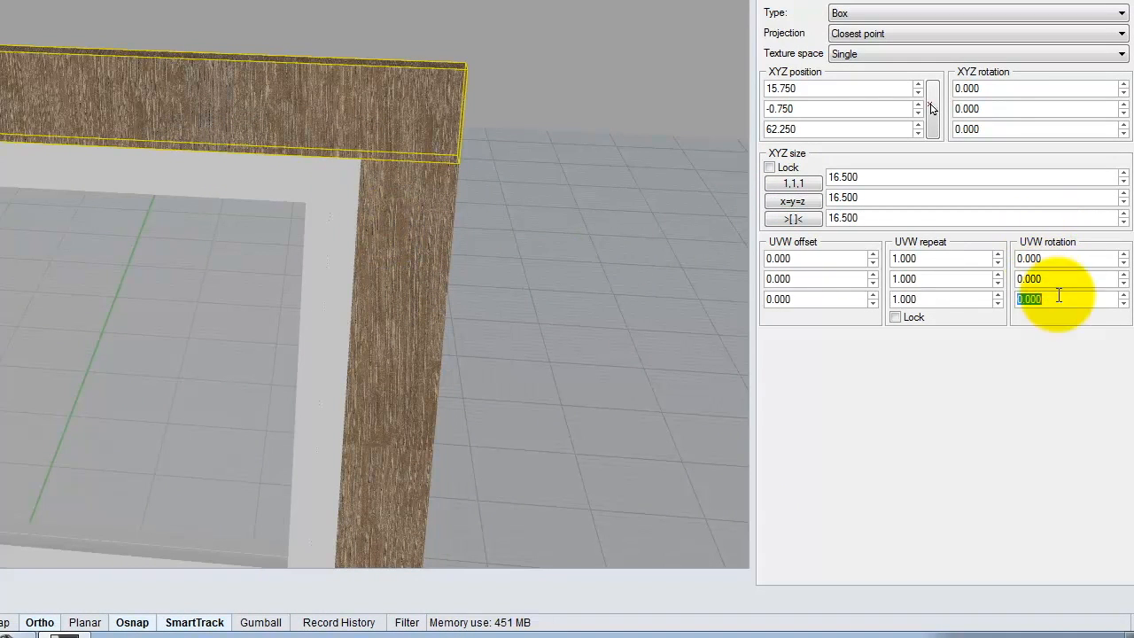
{"action": "type", "text": "90"}
{"action": "key", "text": "Return"}
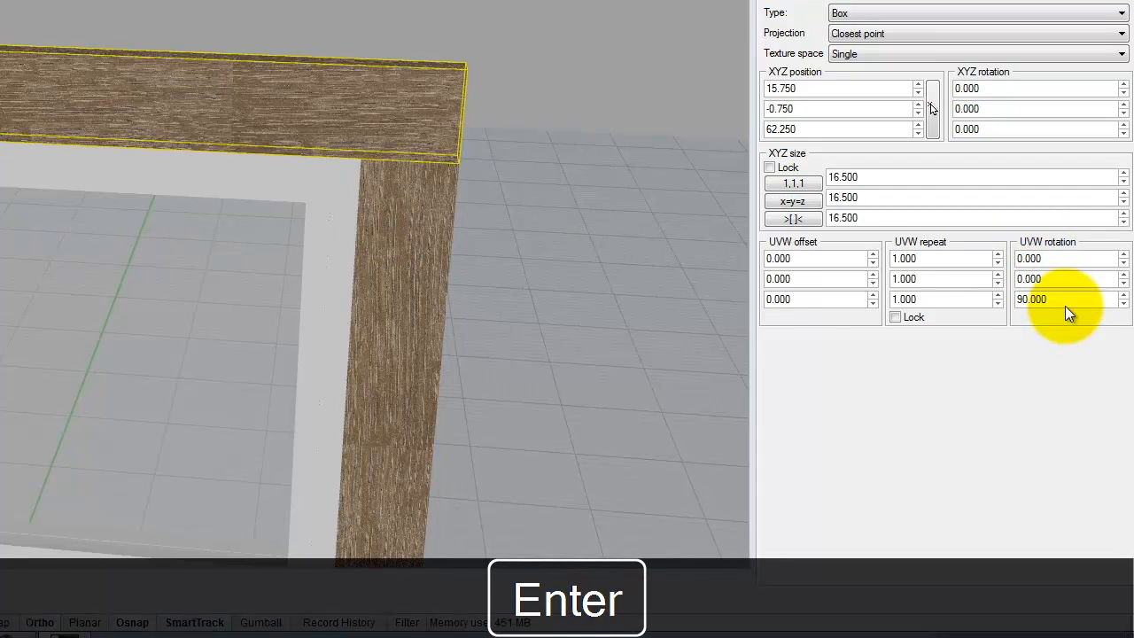
{"action": "left_click", "coordinate": [665, 174]}
{"action": "right_click_drag", "start_coordinate": [567, 221], "coordinate": [427, 163]}
{"action": "right_click_drag", "start_coordinate": [307, 88], "coordinate": [386, 88]}
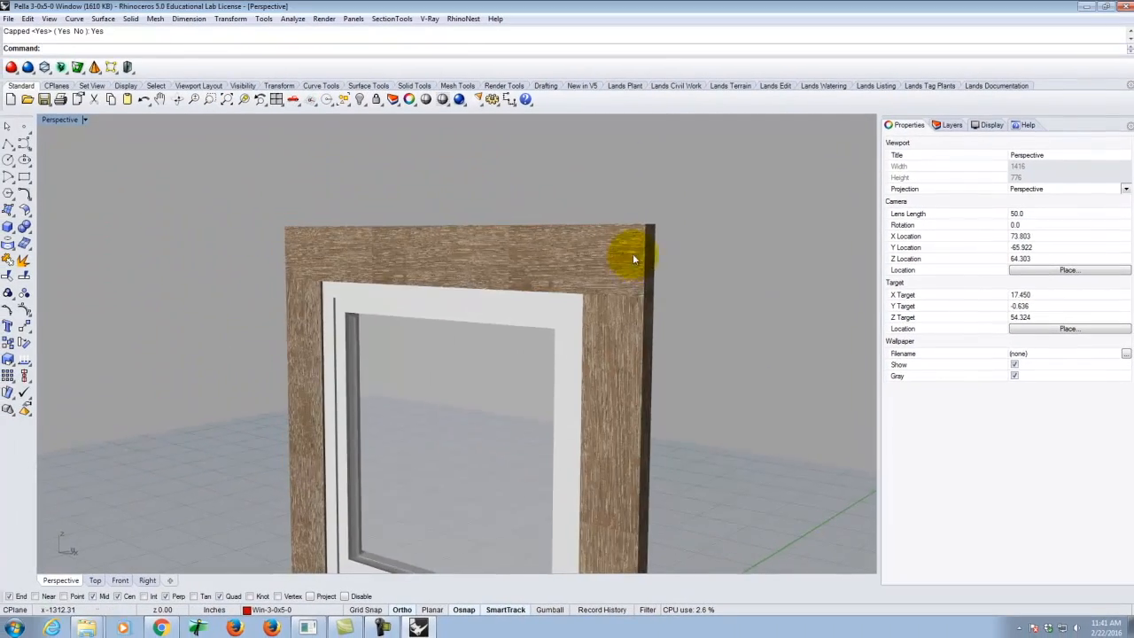
{"action": "scroll", "coordinate": [661, 351], "scroll_direction": "down", "scroll_amount": 3}
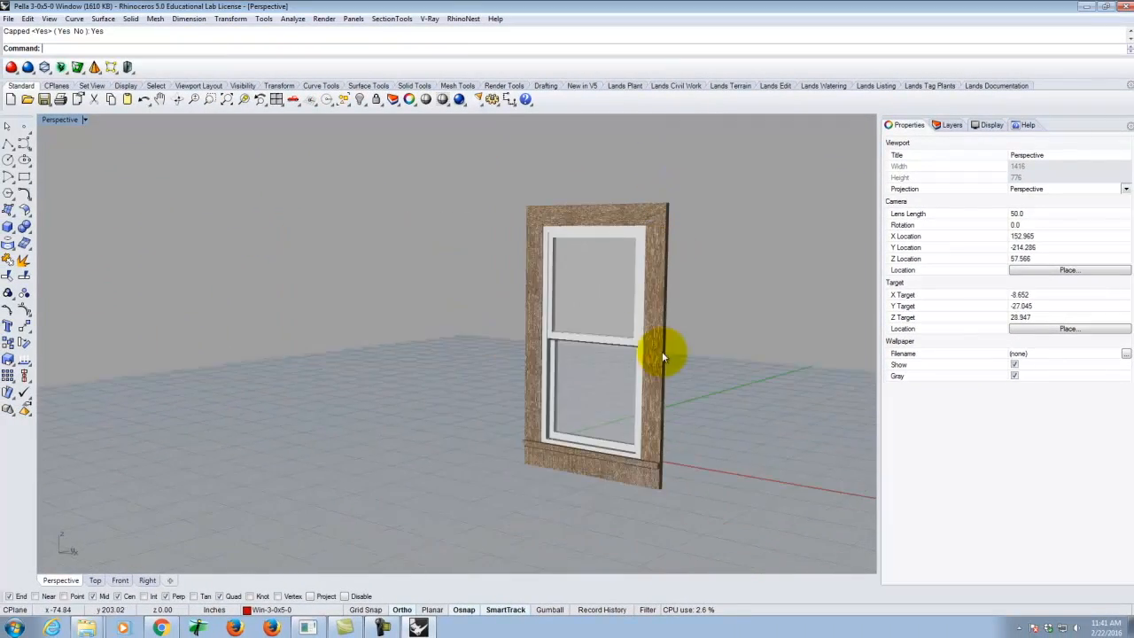
Match the texture mapping of the wide board below the sill to that of the top trim board.
{"action": "scroll", "coordinate": [636, 460], "scroll_direction": "up", "scroll_amount": 3}
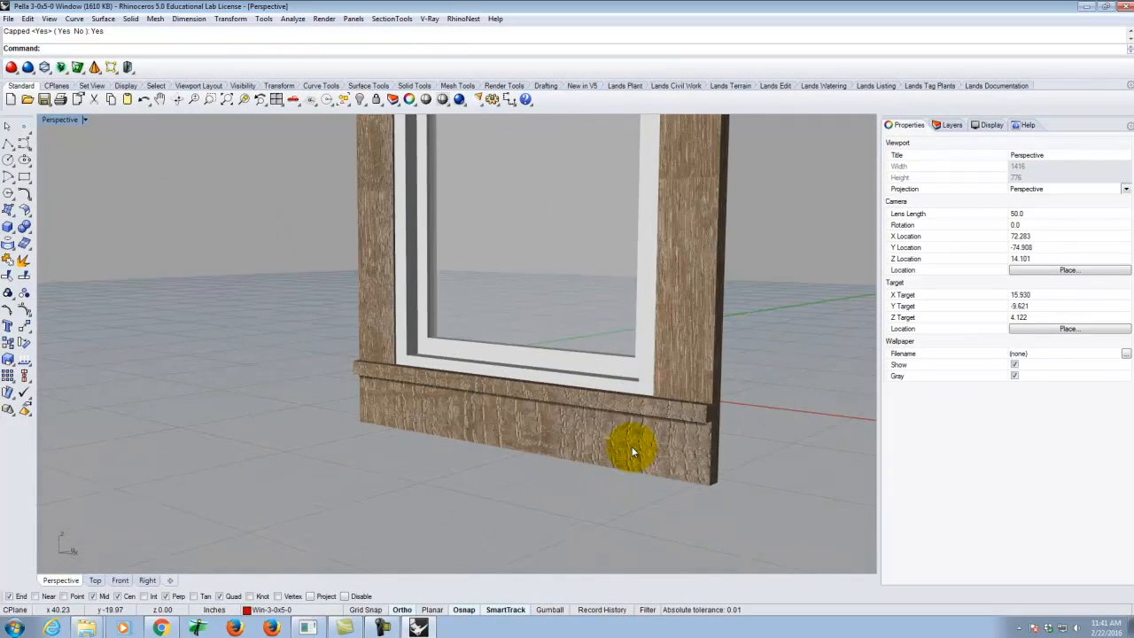
{"action": "scroll", "coordinate": [632, 452], "scroll_direction": "down", "scroll_amount": 3}
{"action": "left_click", "coordinate": [587, 451]}
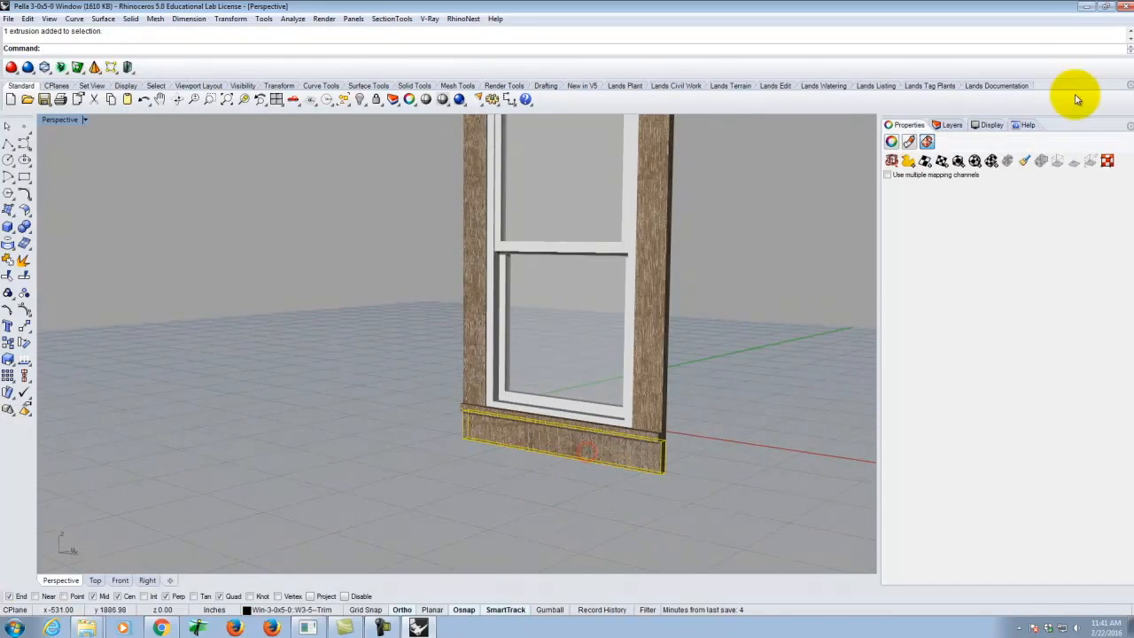
{"action": "left_click", "coordinate": [1024, 161]}
{"action": "scroll", "coordinate": [614, 455], "scroll_direction": "down", "scroll_amount": 3}
{"action": "scroll", "coordinate": [611, 266], "scroll_direction": "up", "scroll_amount": 4}
{"action": "left_click", "coordinate": [604, 248]}
{"action": "scroll", "coordinate": [608, 245], "scroll_direction": "down", "scroll_amount": 1}
{"action": "scroll", "coordinate": [582, 456], "scroll_direction": "up", "scroll_amount": 4}
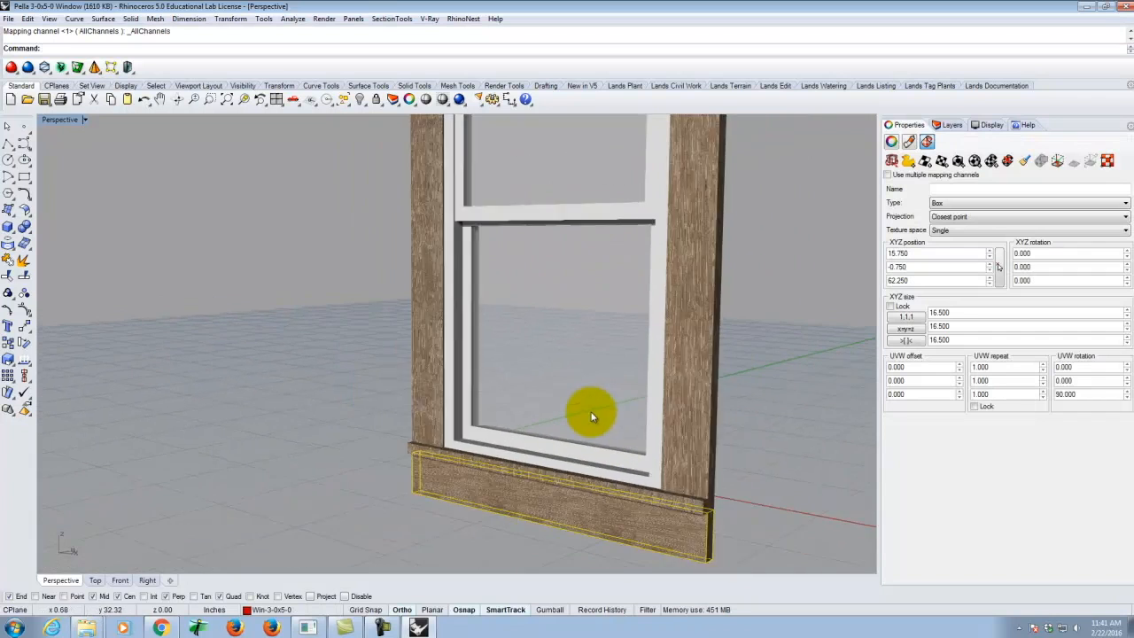
{"action": "scroll", "coordinate": [593, 417], "scroll_direction": "down", "scroll_amount": 2}
{"action": "left_click", "coordinate": [730, 513]}
Match the narrow sill board's texture mapping to that of the top trim board and check the grain from several sides.
{"action": "scroll", "coordinate": [601, 498], "scroll_direction": "up", "scroll_amount": 4}
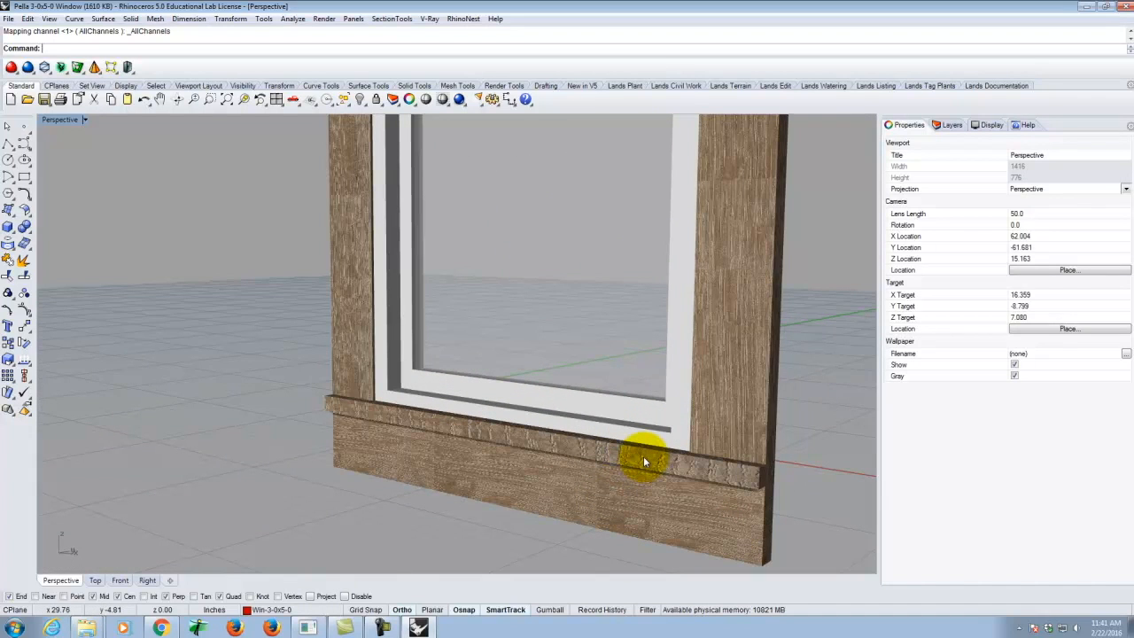
{"action": "left_click", "coordinate": [644, 460]}
{"action": "left_click", "coordinate": [1023, 162]}
{"action": "scroll", "coordinate": [514, 425], "scroll_direction": "down", "scroll_amount": 3}
{"action": "left_click", "coordinate": [516, 176]}
{"action": "left_click", "coordinate": [658, 530]}
{"action": "scroll", "coordinate": [554, 497], "scroll_direction": "up", "scroll_amount": 6}
{"action": "right_click_drag", "start_coordinate": [564, 503], "coordinate": [435, 467]}
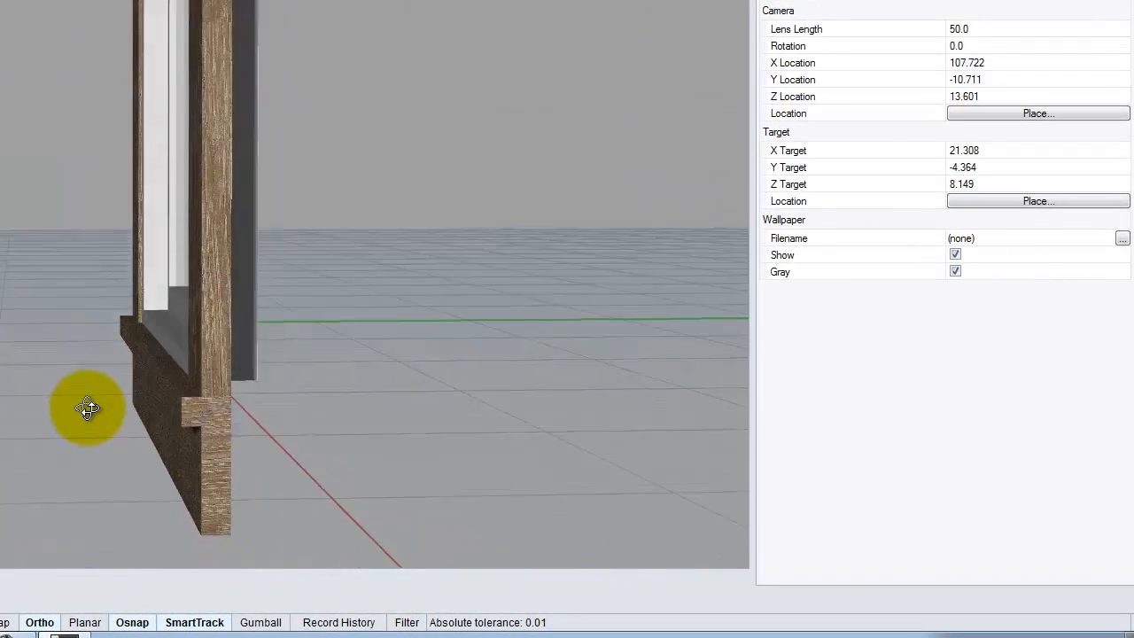
{"action": "right_click_drag", "start_coordinate": [89, 408], "coordinate": [358, 472]}
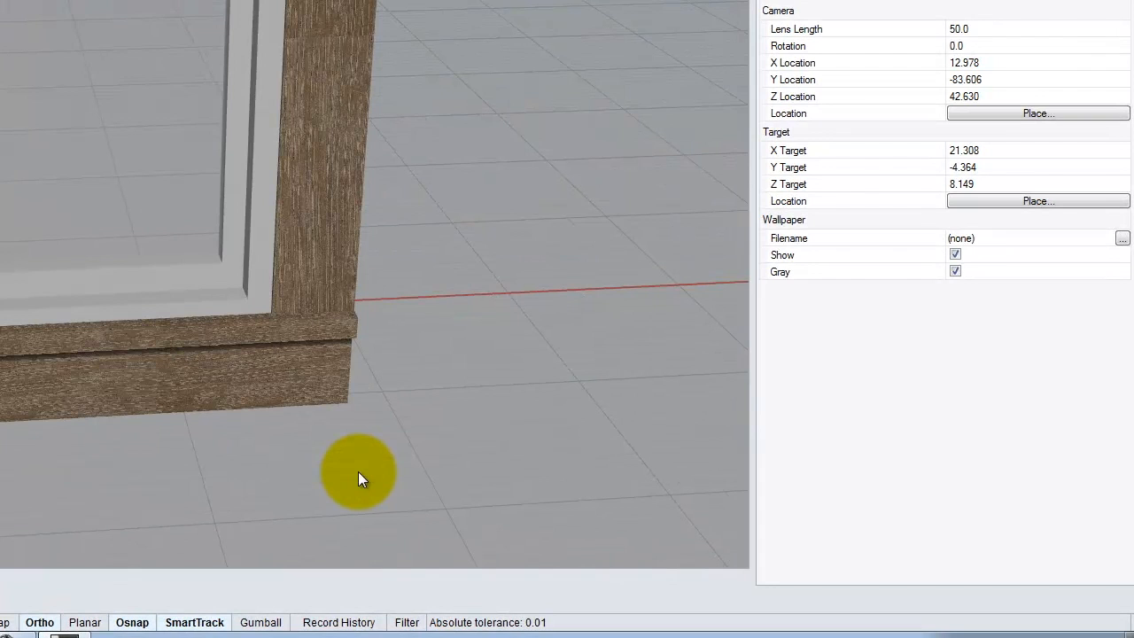
{"action": "scroll", "coordinate": [100, 459], "scroll_direction": "down", "scroll_amount": 2}
{"action": "right_click_drag", "start_coordinate": [352, 414], "coordinate": [262, 374]}
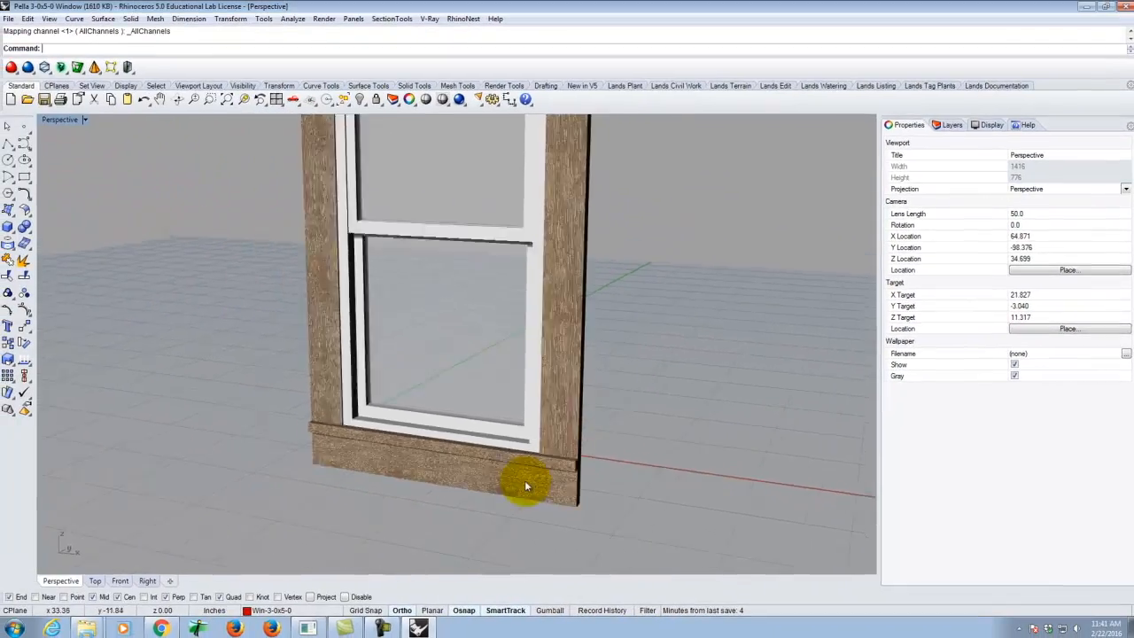
{"action": "right_click_drag", "start_coordinate": [524, 486], "coordinate": [514, 451]}
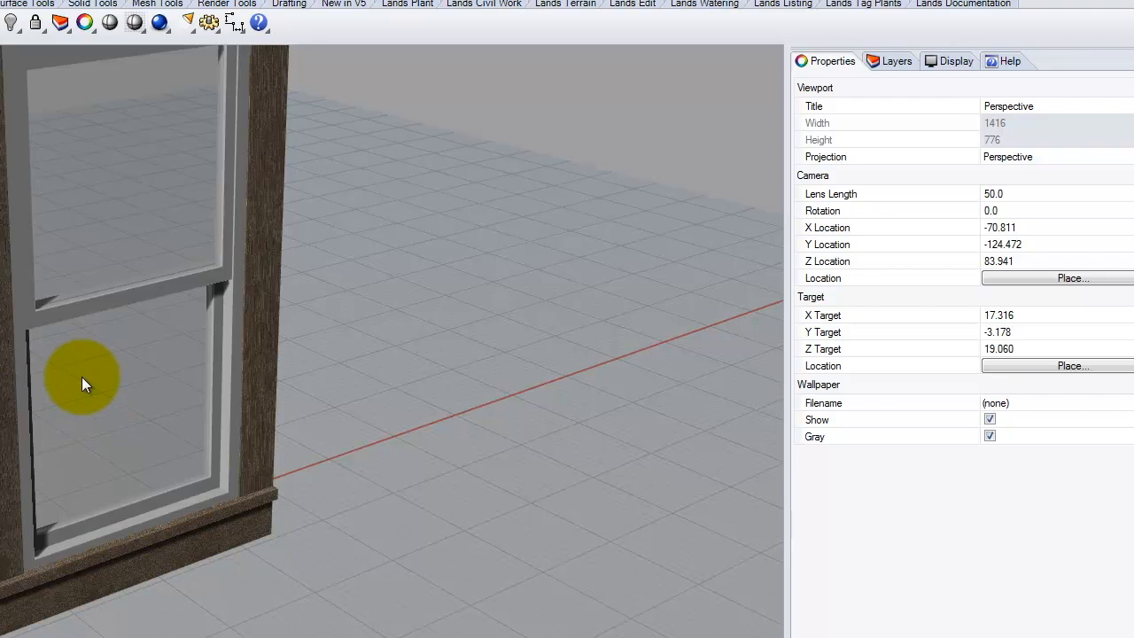
Try to delete the AutoCAD layer.
{"action": "left_click", "coordinate": [891, 60]}
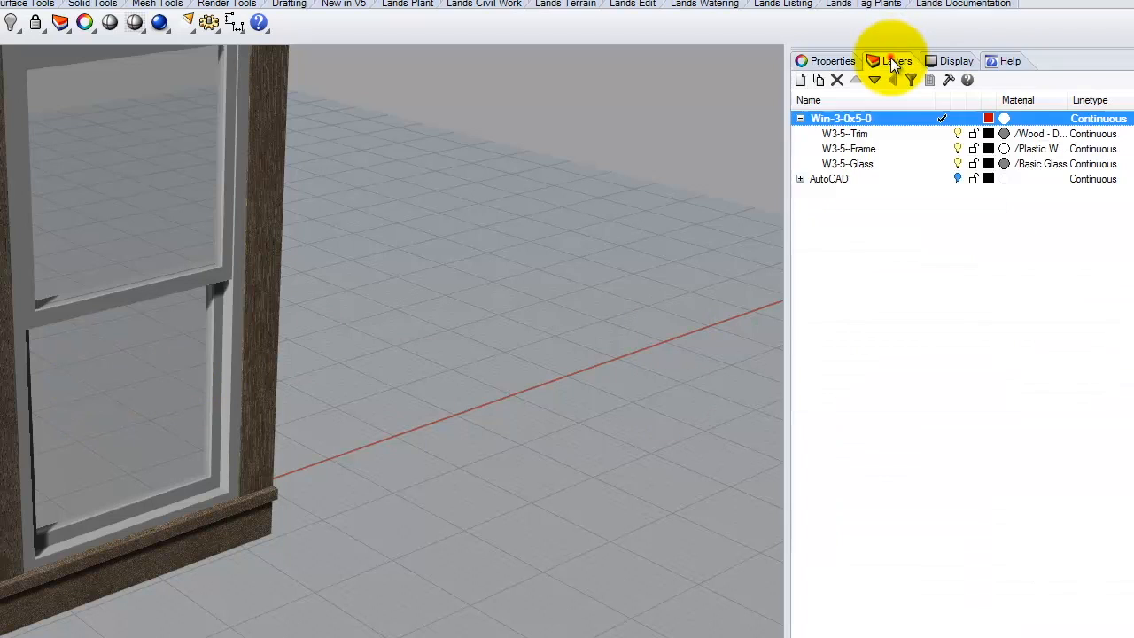
{"action": "left_click", "coordinate": [831, 179]}
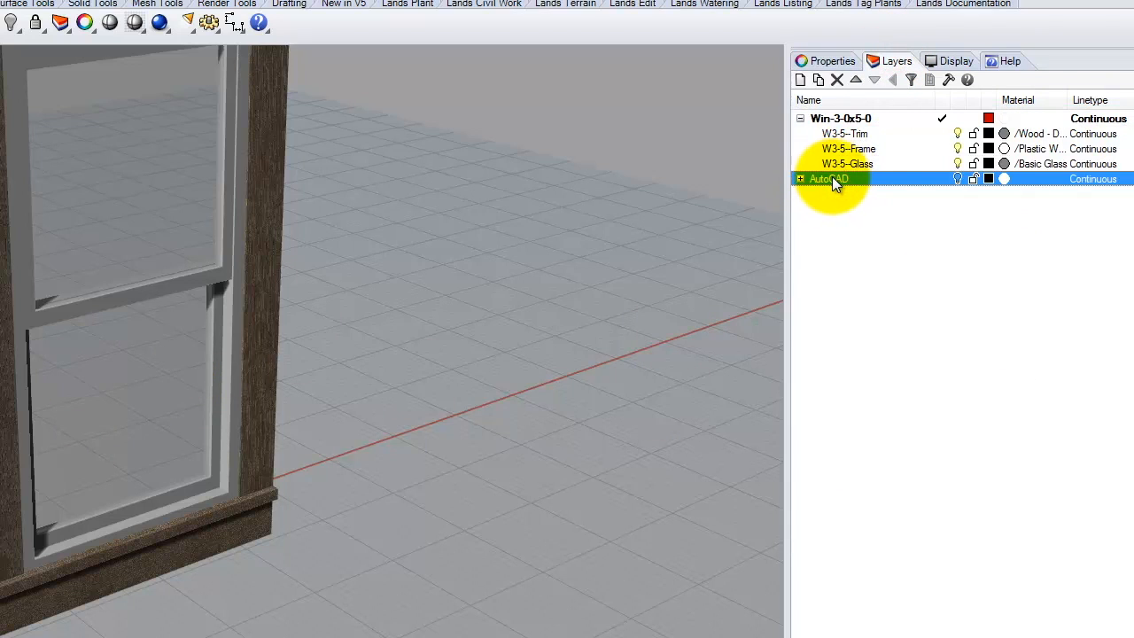
{"action": "left_click", "coordinate": [838, 81]}
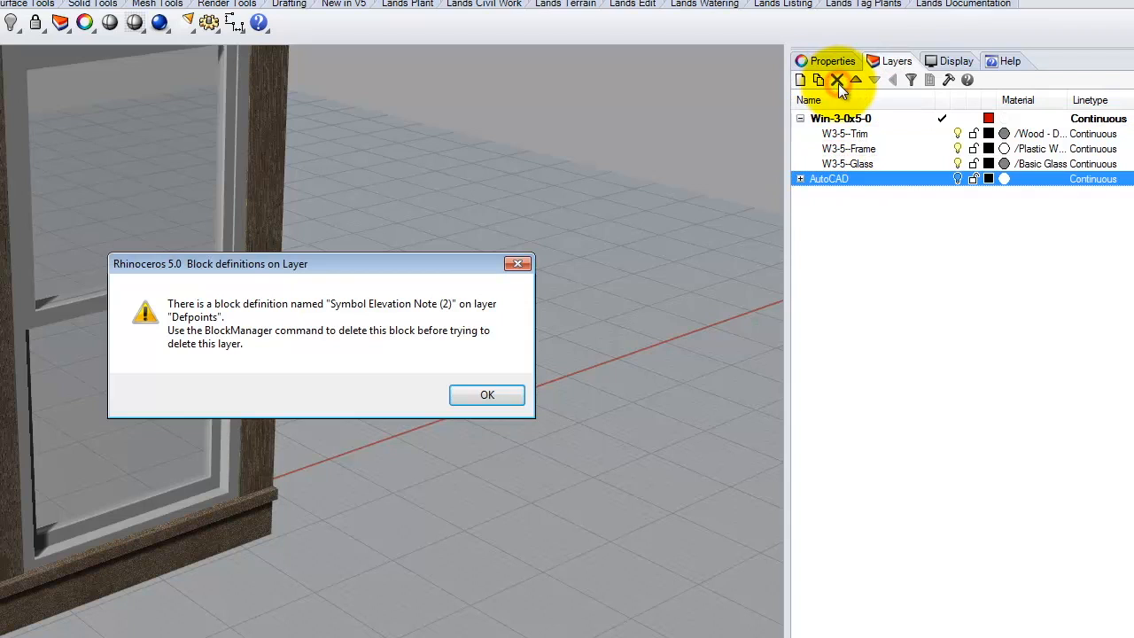
{"action": "left_click_drag", "start_coordinate": [255, 264], "coordinate": [451, 217]}
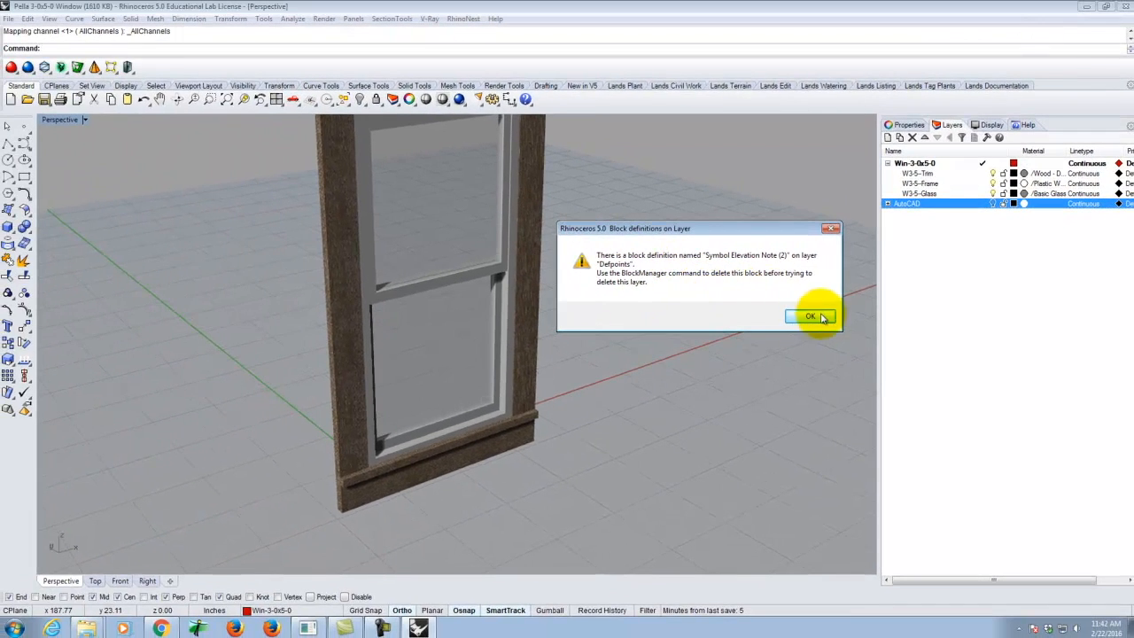
{"action": "left_click", "coordinate": [822, 316]}
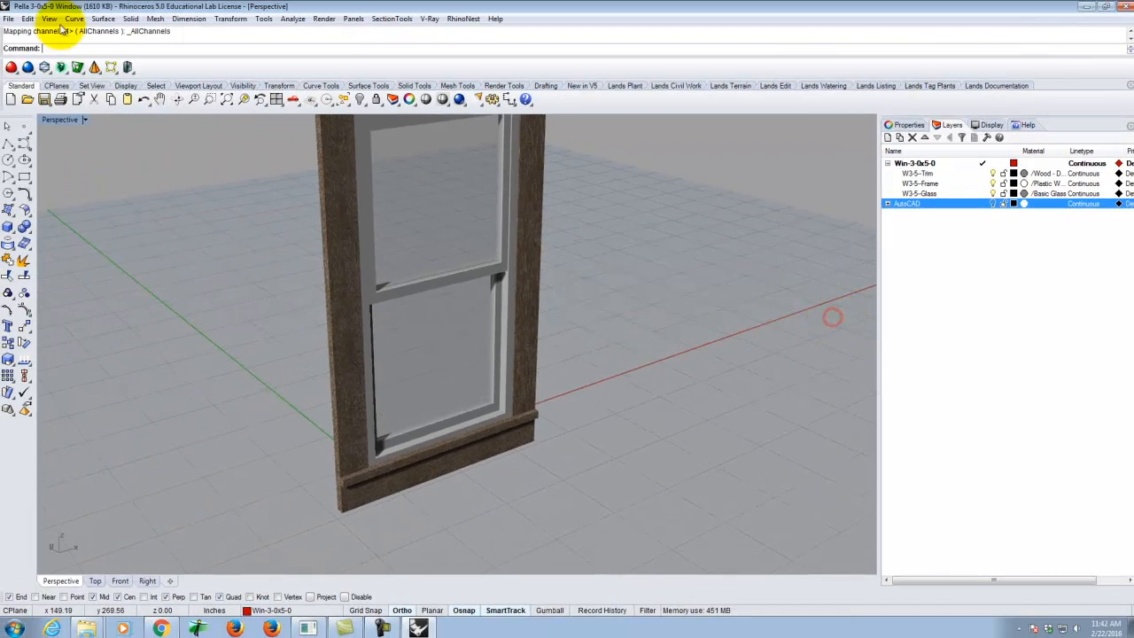
Delete all block definitions from the model with the Block Manager.
{"action": "left_click", "coordinate": [30, 19]}
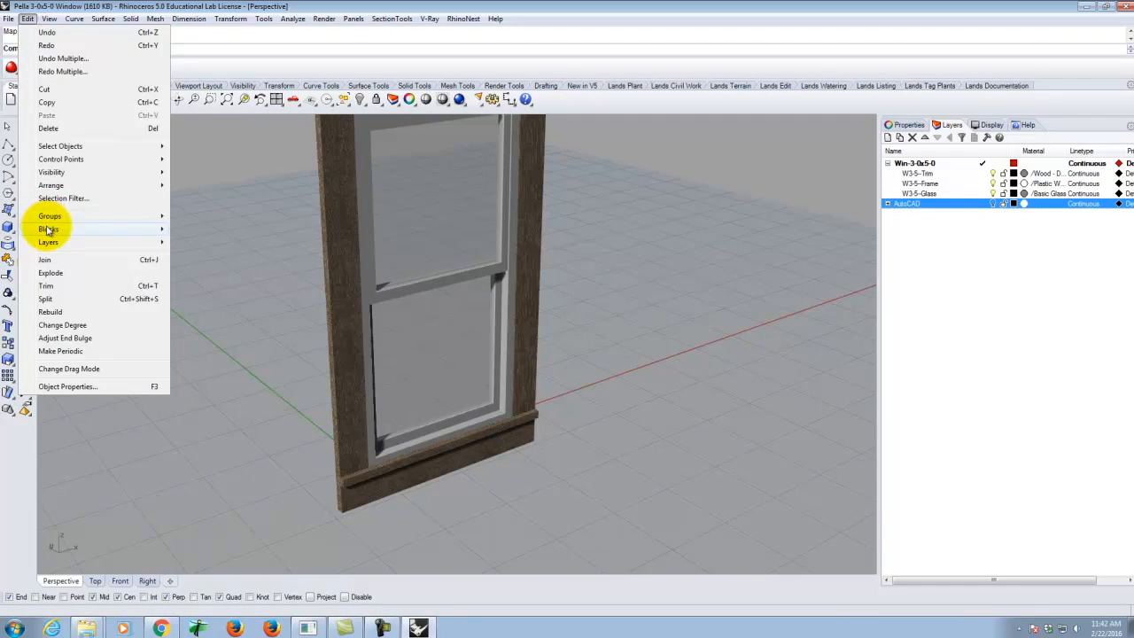
{"action": "mouse_move", "coordinate": [50, 228]}
{"action": "left_click", "coordinate": [256, 286]}
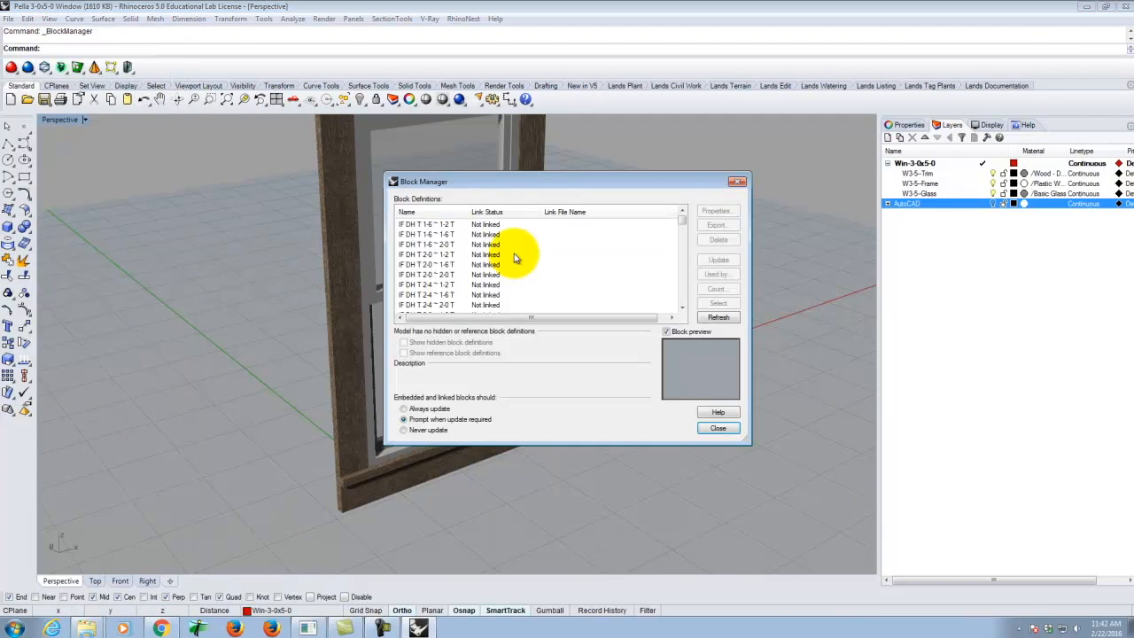
{"action": "left_click", "coordinate": [462, 224]}
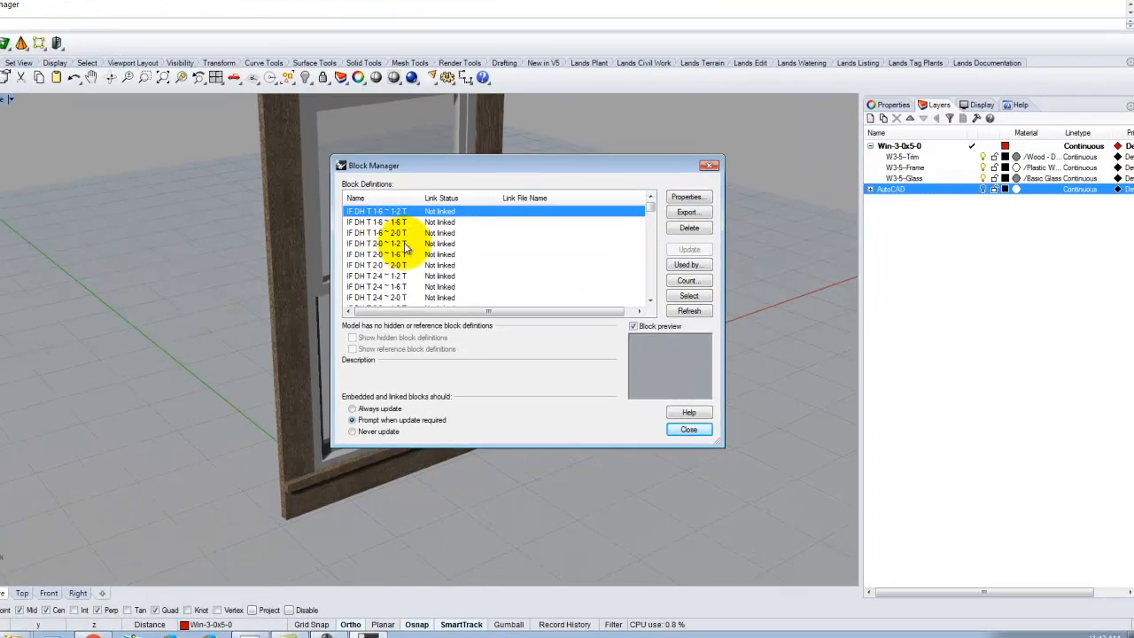
{"action": "scroll", "coordinate": [449, 257], "scroll_direction": "down", "scroll_amount": 5}
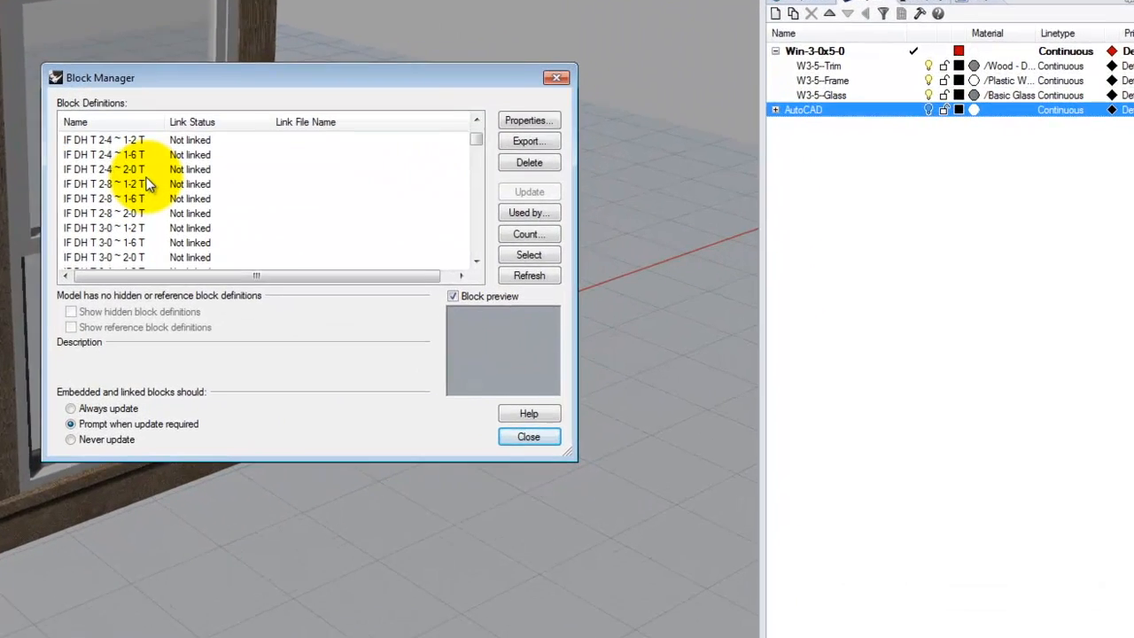
{"action": "left_click_drag", "start_coordinate": [458, 140], "coordinate": [456, 242]}
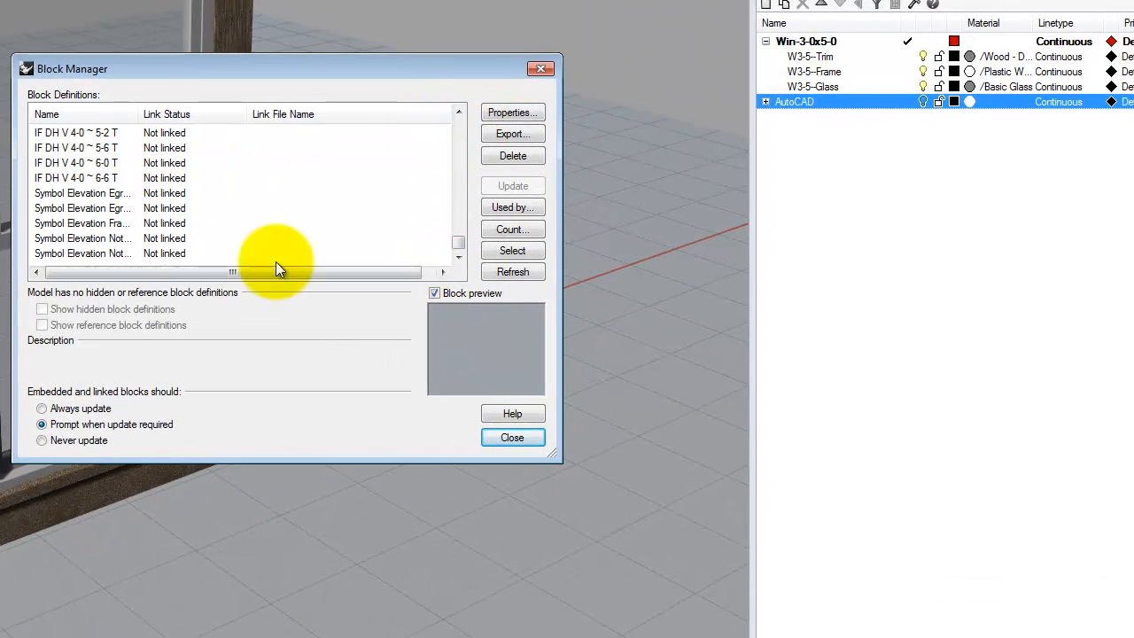
{"action": "left_click", "coordinate": [145, 251], "text": "shift"}
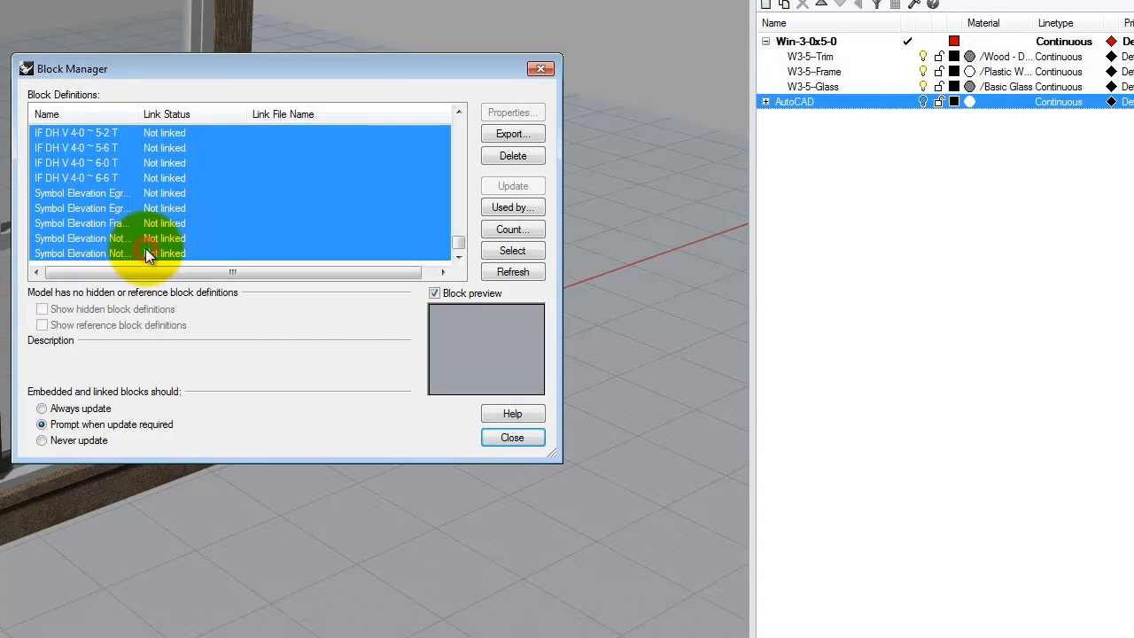
{"action": "left_click", "coordinate": [517, 155]}
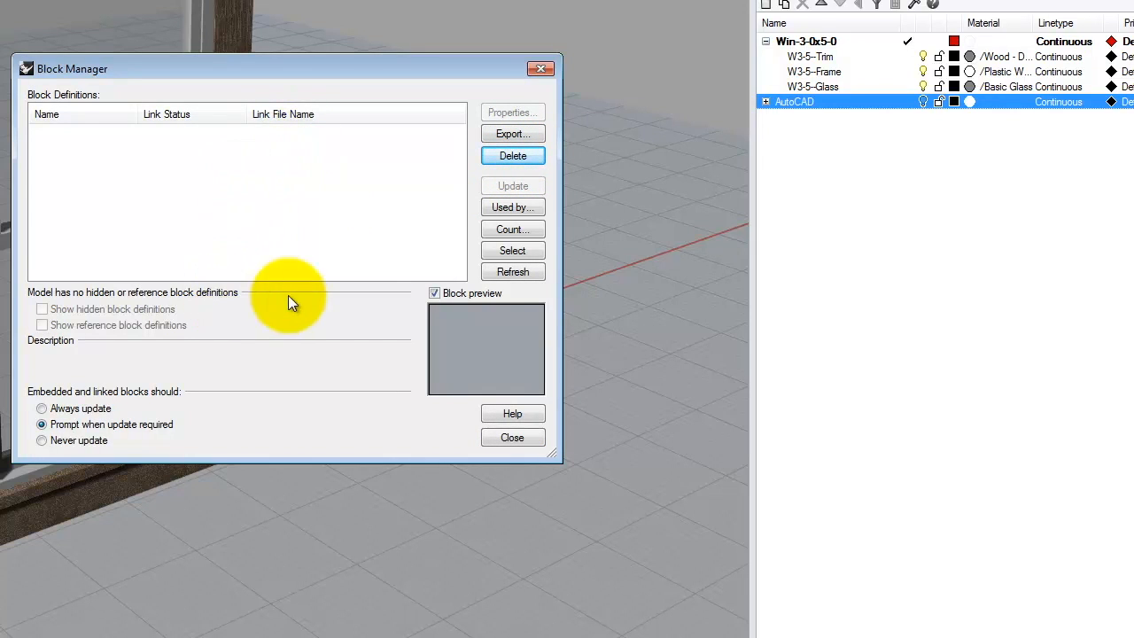
{"action": "left_click", "coordinate": [523, 436]}
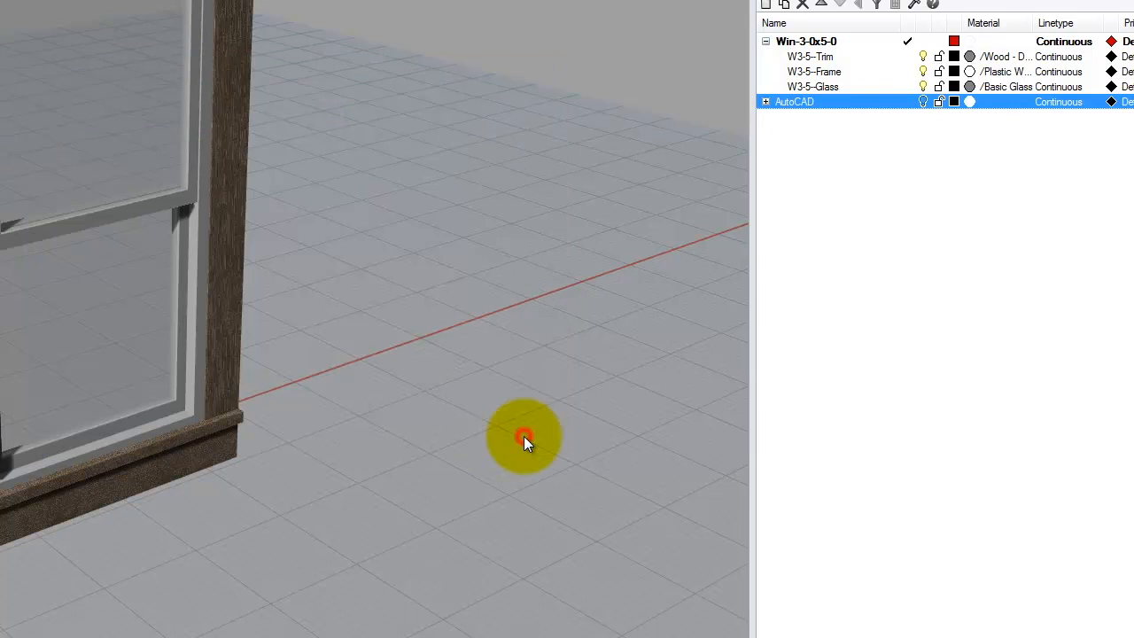
Delete the AutoCAD layer together with the objects on all its sublayers, and save the file.
{"action": "right_click", "coordinate": [824, 100]}
{"action": "left_click", "coordinate": [804, 6]}
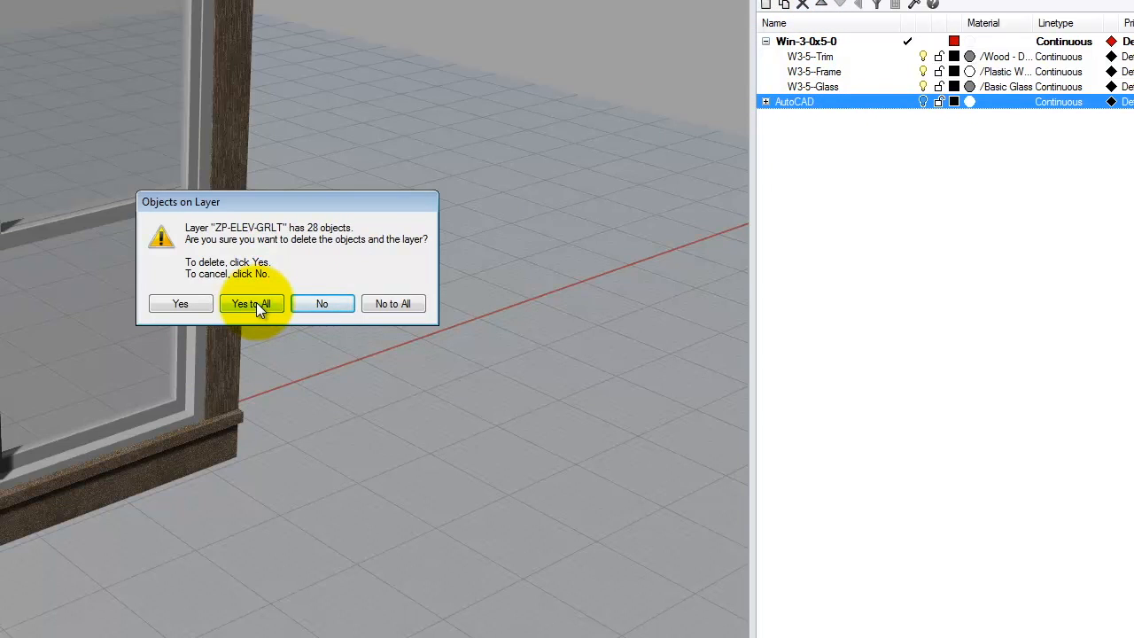
{"action": "left_click", "coordinate": [256, 303]}
{"action": "left_click", "coordinate": [966, 215]}
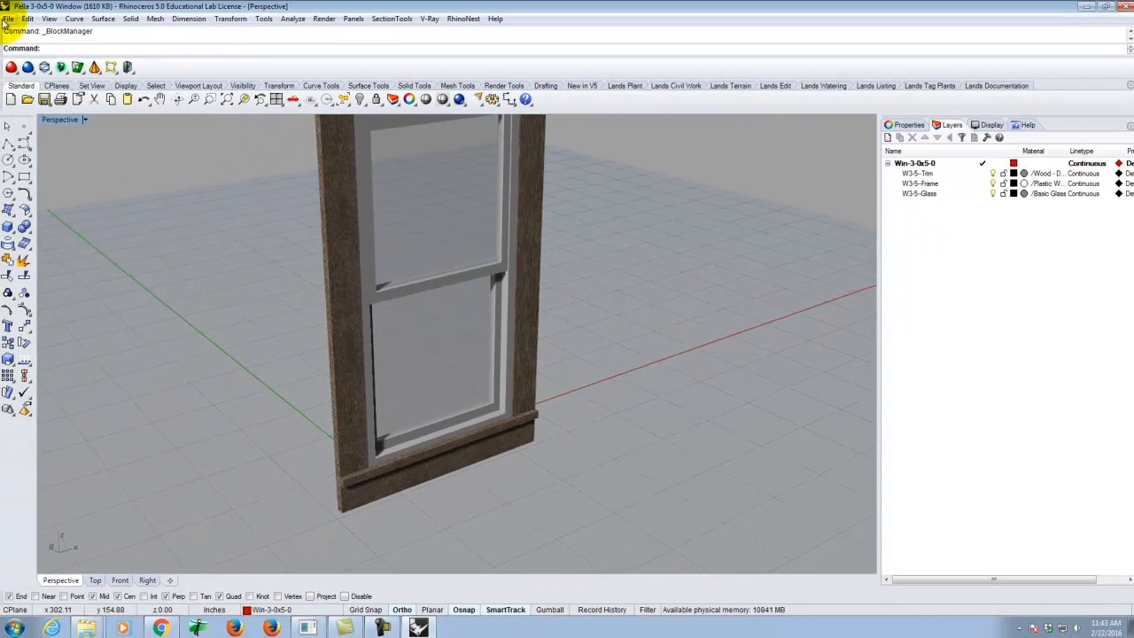
{"action": "left_click", "coordinate": [7, 18]}
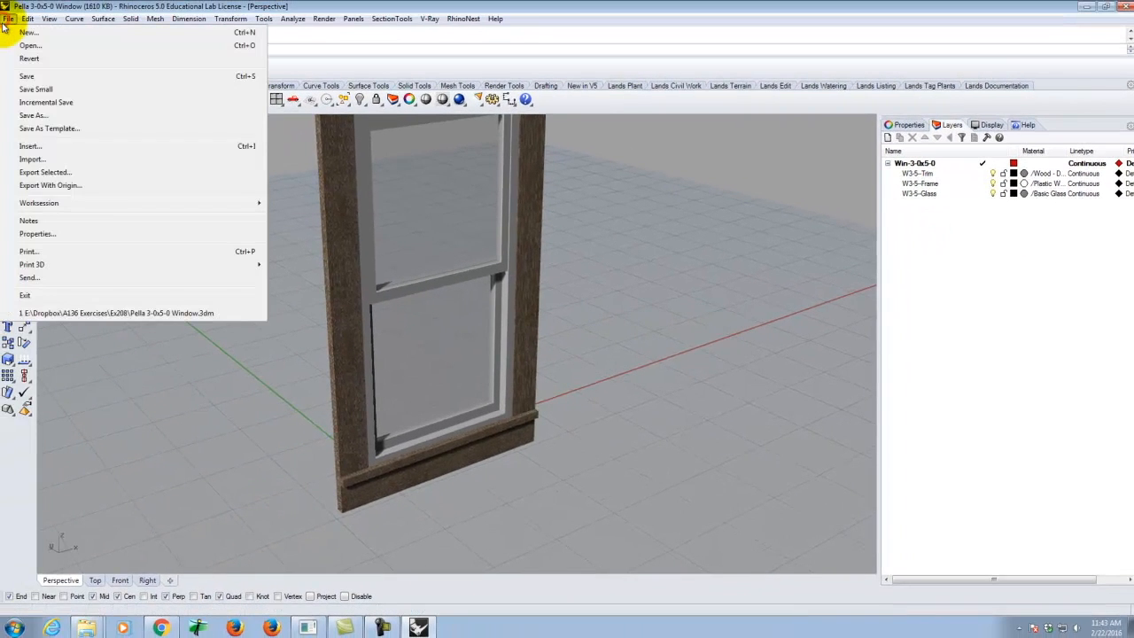
{"action": "left_click", "coordinate": [29, 76]}
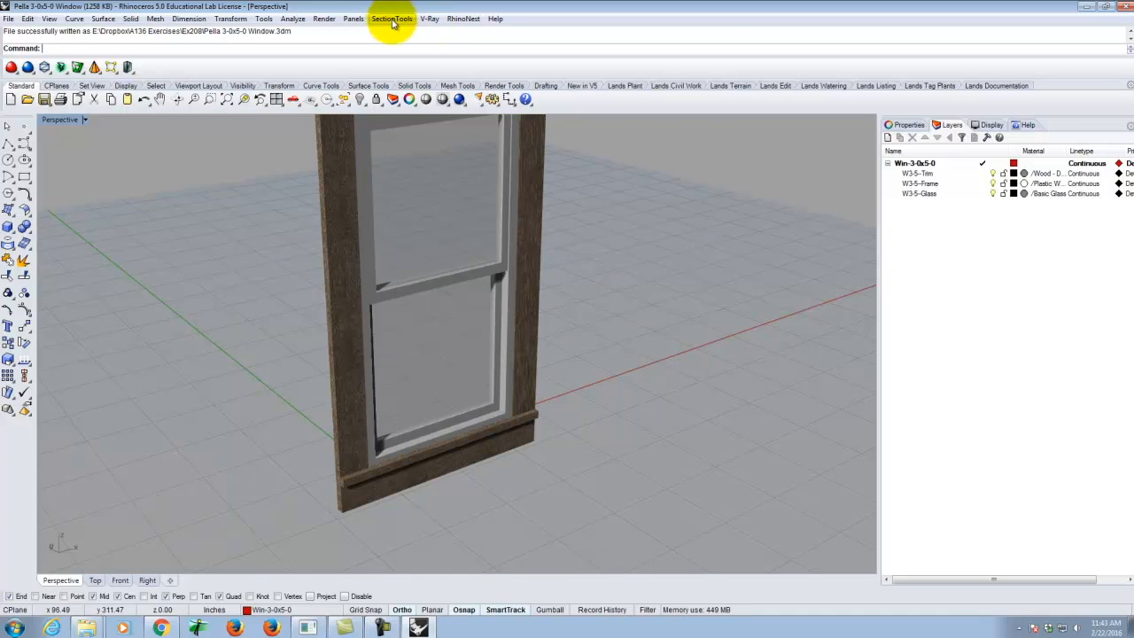
Pack the Basic Glass V-Ray material as a zip archive named Basic Glass in the E: drive's Dropbox > A136 Exercises > Ex208 folder.
{"action": "left_click", "coordinate": [429, 19]}
{"action": "left_click", "coordinate": [435, 45]}
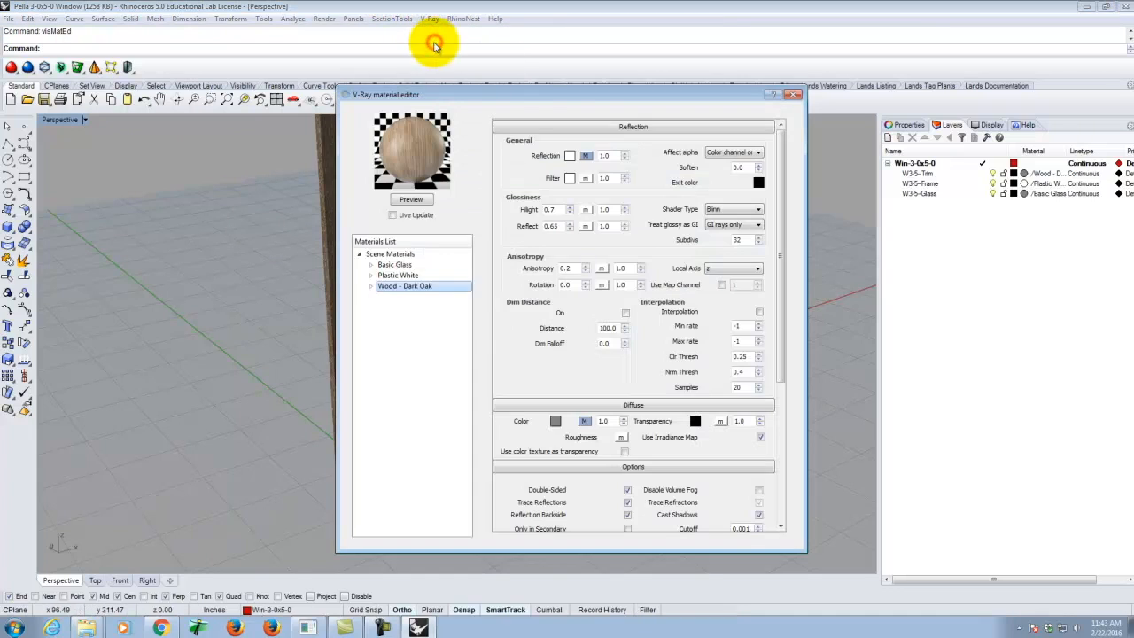
{"action": "left_click", "coordinate": [396, 266]}
{"action": "right_click", "coordinate": [396, 266]}
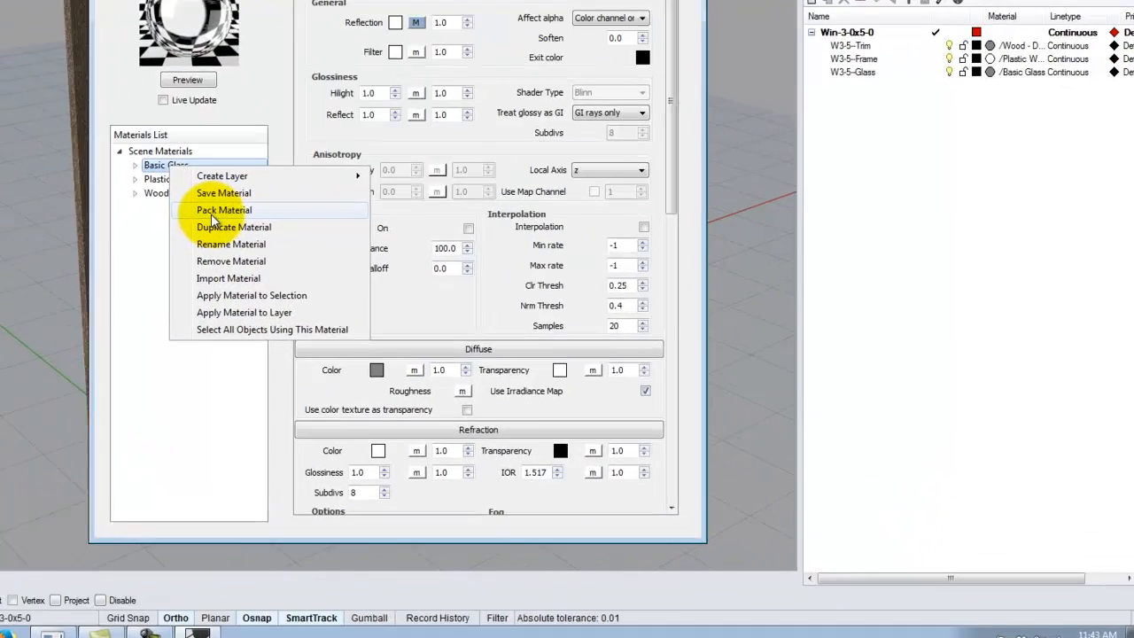
{"action": "left_click", "coordinate": [206, 211]}
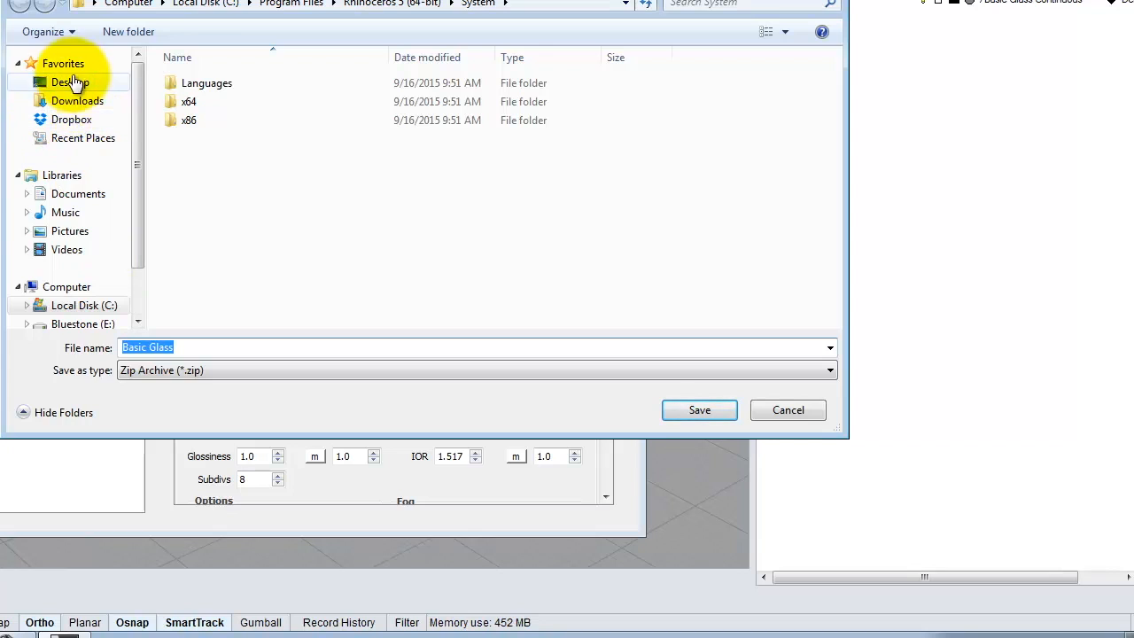
{"action": "left_click", "coordinate": [73, 323]}
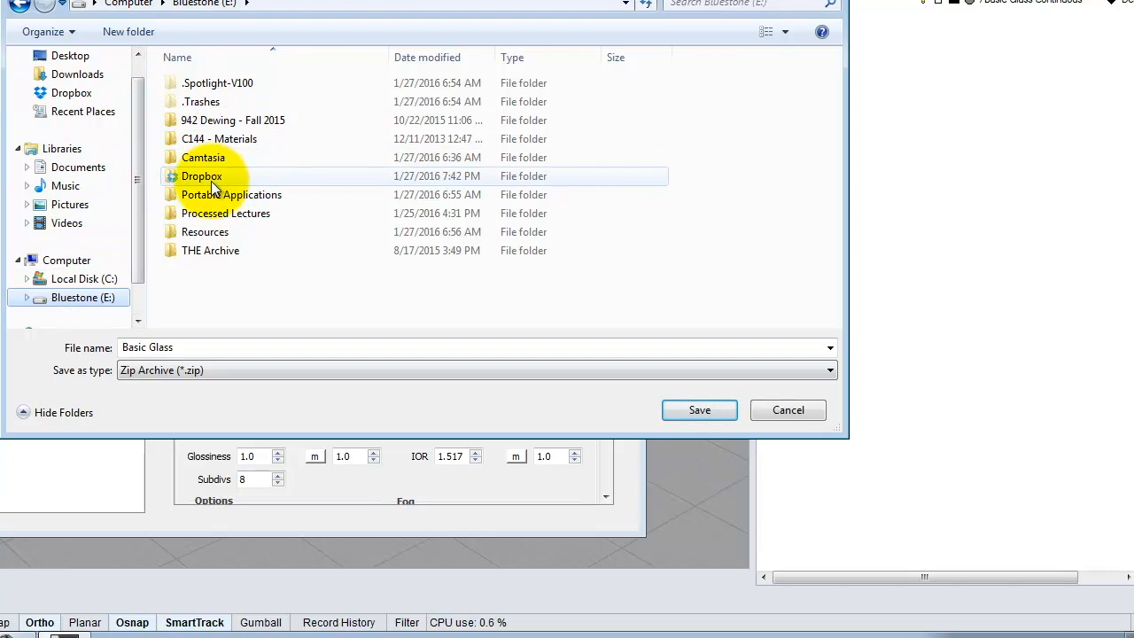
{"action": "double_click", "coordinate": [211, 177]}
{"action": "double_click", "coordinate": [211, 105]}
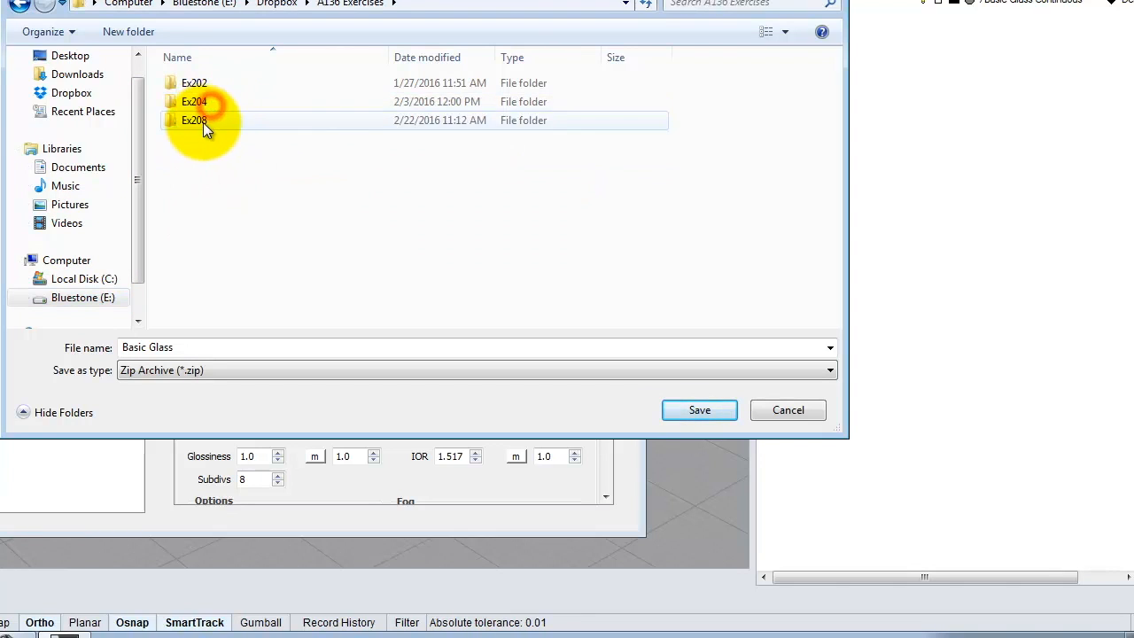
{"action": "double_click", "coordinate": [208, 120]}
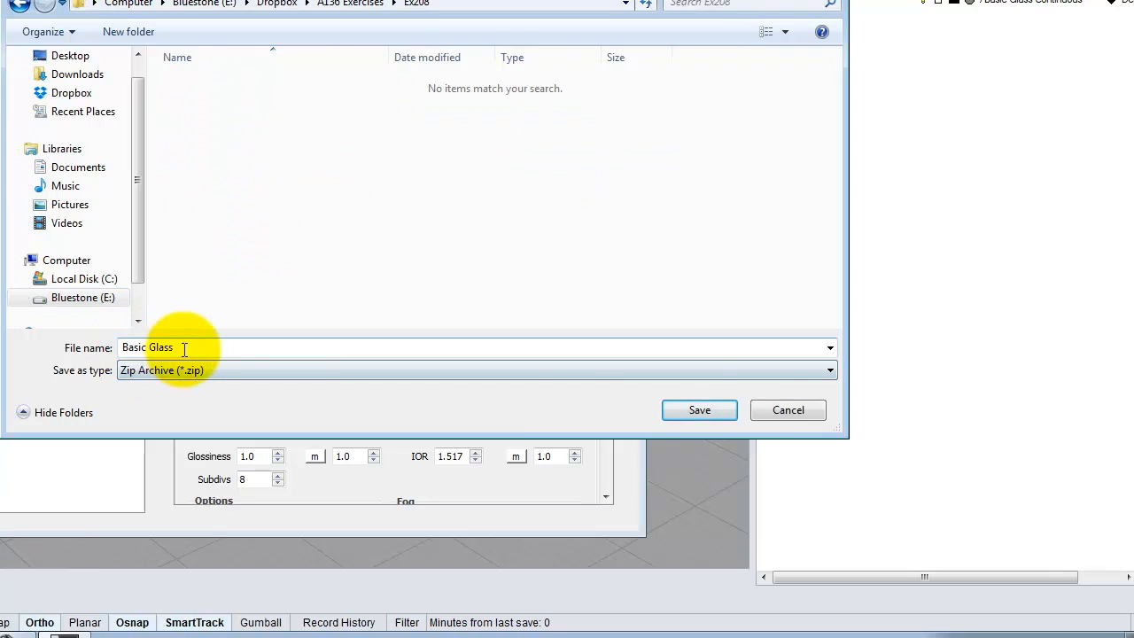
{"action": "left_click", "coordinate": [711, 409]}
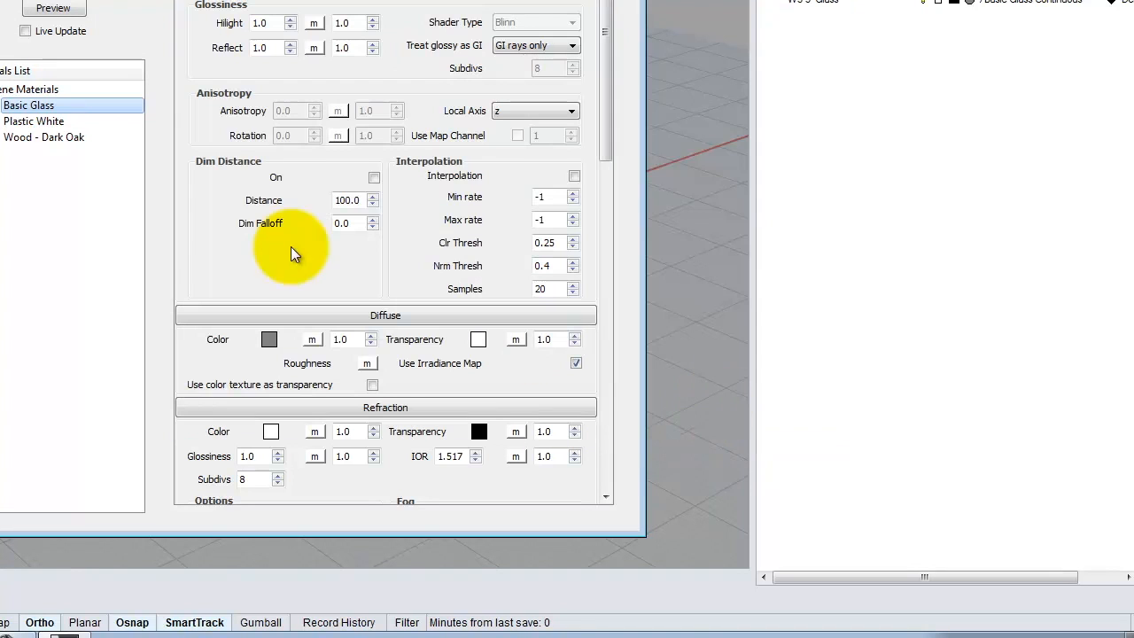
Pack the Plastic White material as the zip archive Plastic White in the Ex208 folder.
{"action": "left_click", "coordinate": [55, 122]}
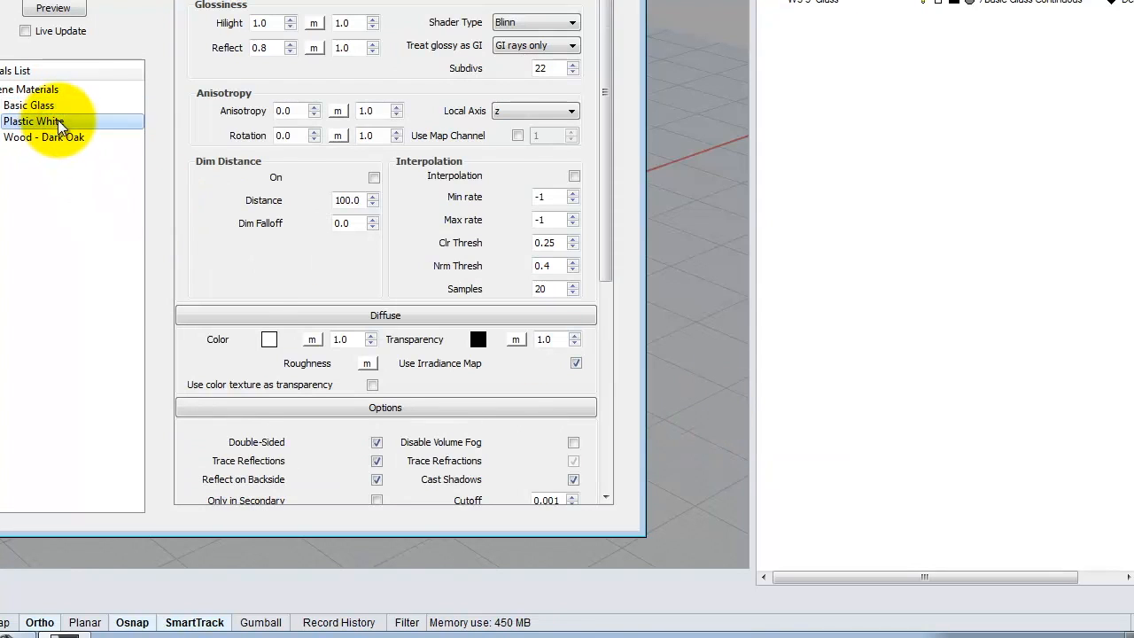
{"action": "right_click", "coordinate": [55, 124]}
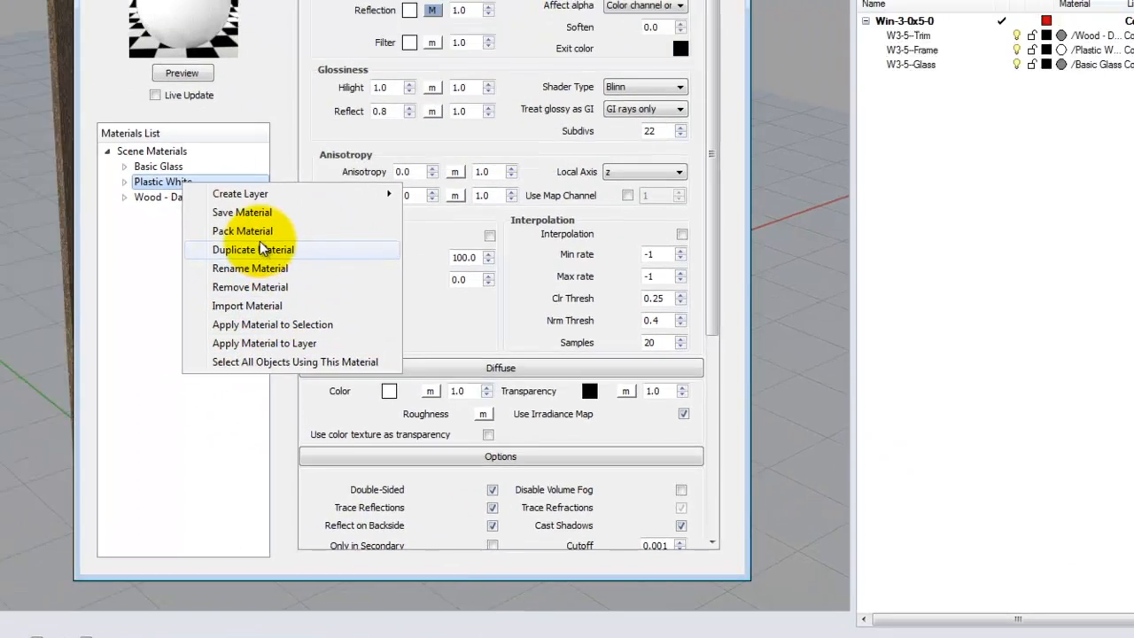
{"action": "left_click", "coordinate": [116, 172]}
{"action": "left_click", "coordinate": [951, 523]}
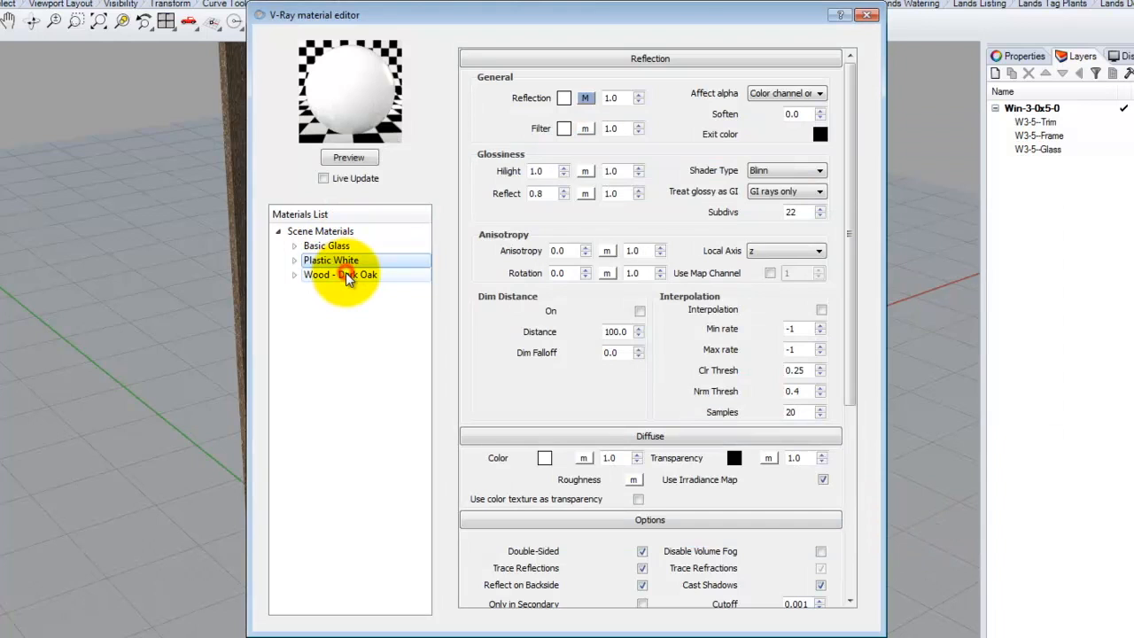
Pack the Wood - Dark Oak material as the zip archive Wood - Dark Oak in the Ex208 folder.
{"action": "left_click", "coordinate": [345, 273]}
{"action": "right_click", "coordinate": [347, 274]}
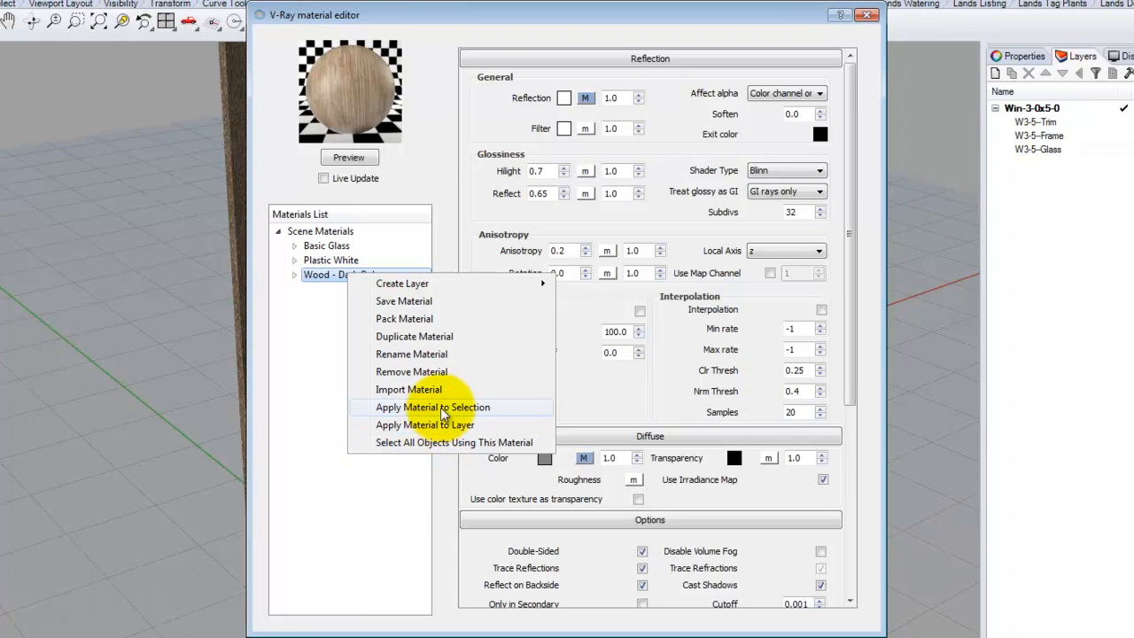
{"action": "left_click", "coordinate": [425, 318]}
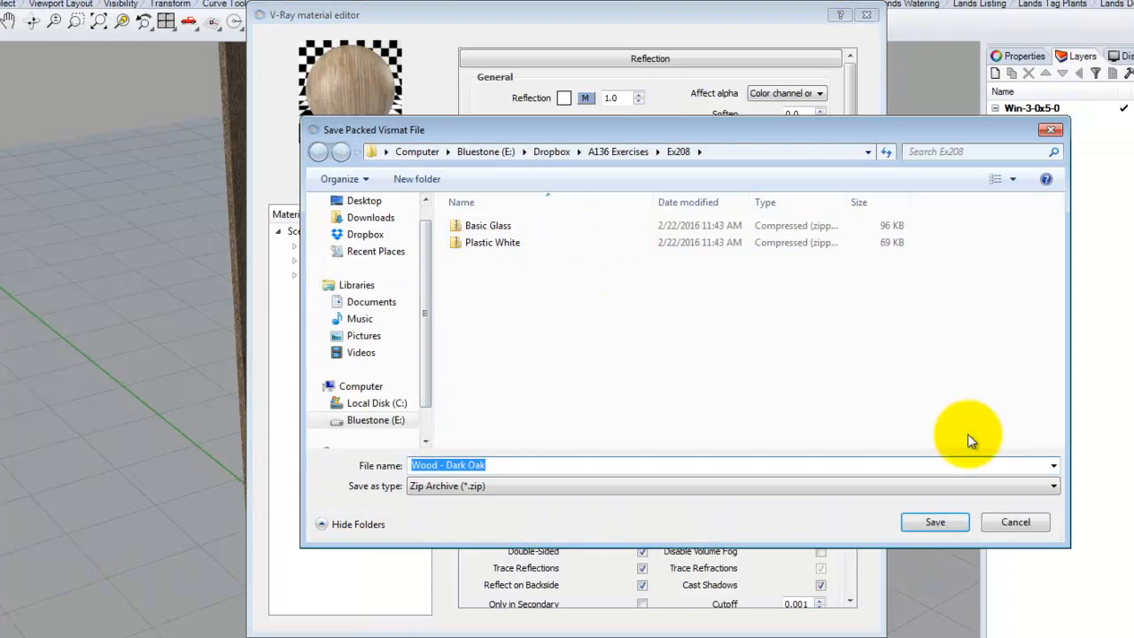
{"action": "left_click", "coordinate": [954, 521]}
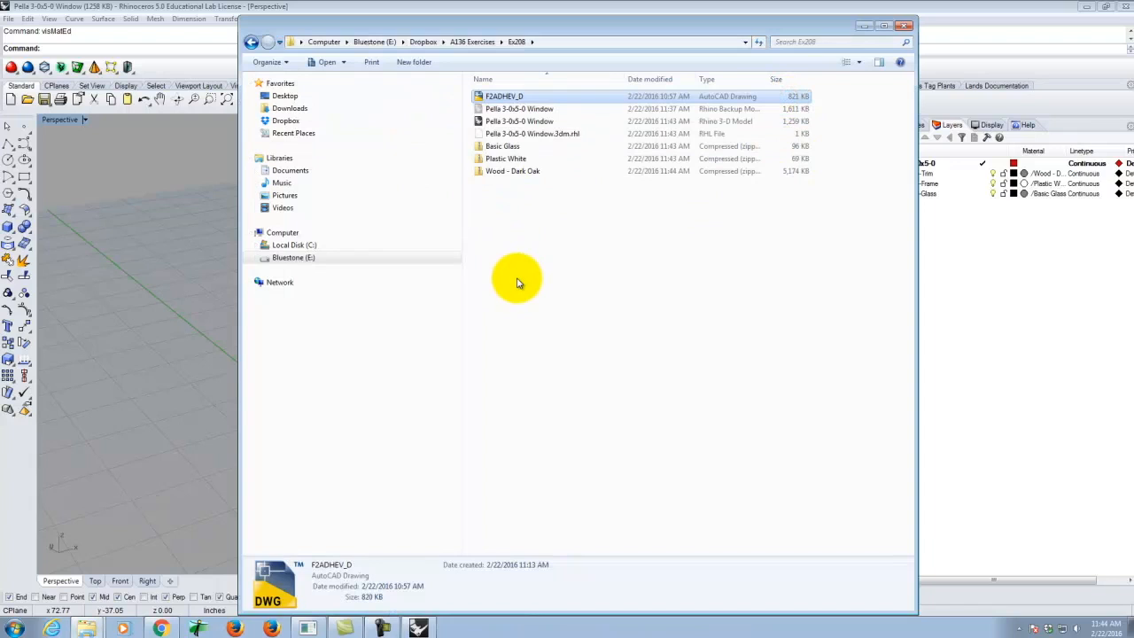
Check the Pella 3-0x5-0 Window model and the three packed material archives in the Ex208 folder in Windows Explorer, and return to Rhino.
{"action": "left_click", "coordinate": [501, 146]}
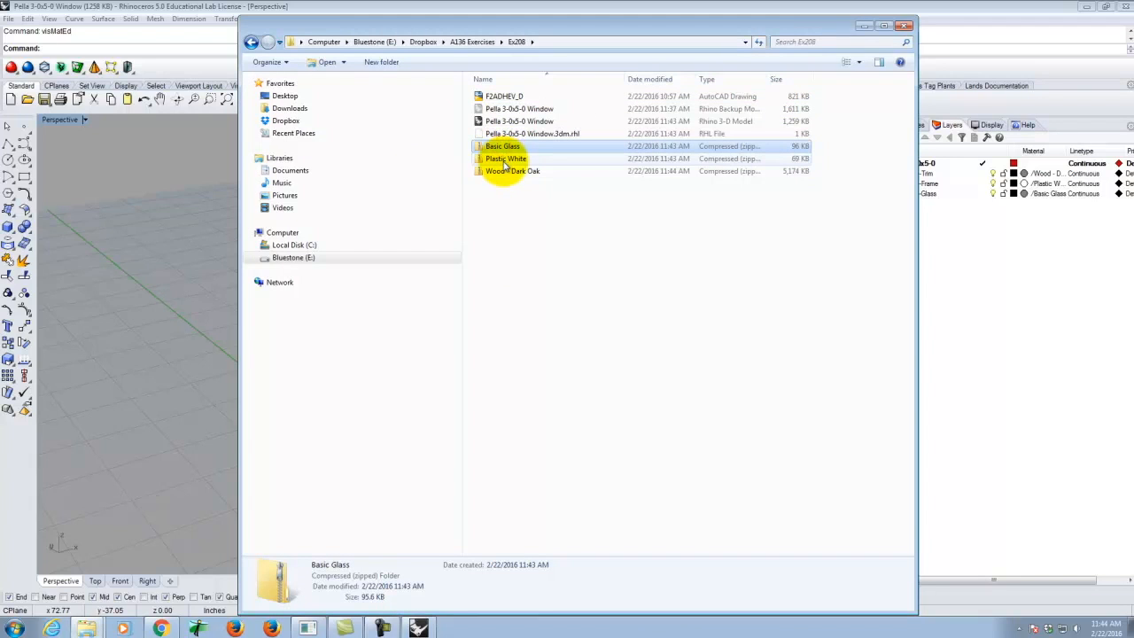
{"action": "left_click", "coordinate": [486, 121]}
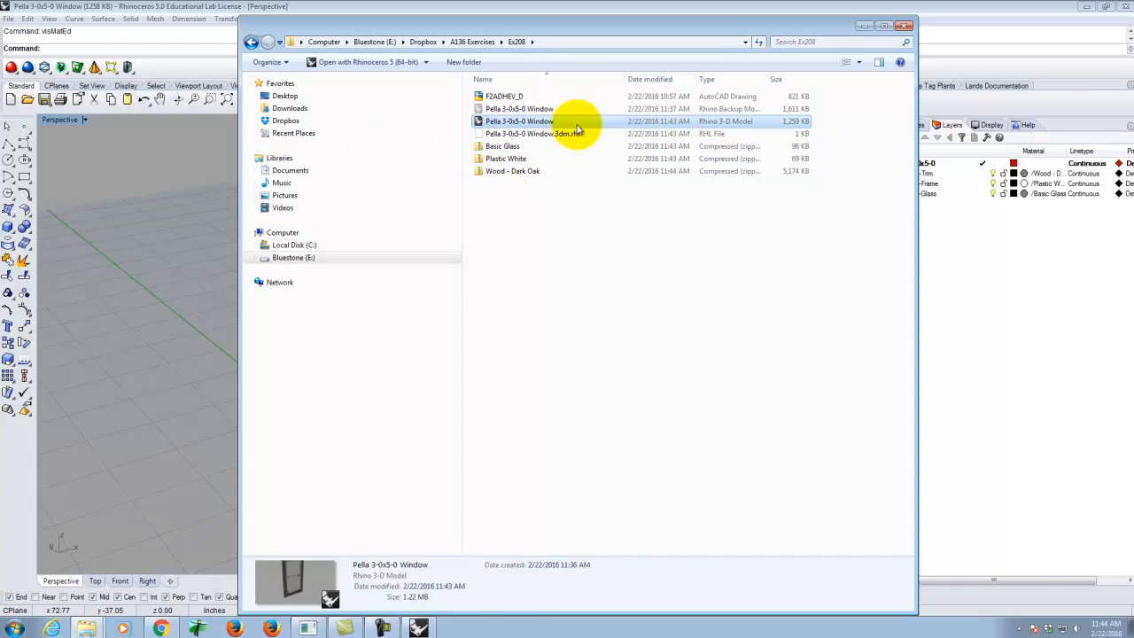
{"action": "left_click", "coordinate": [503, 158]}
{"action": "left_click", "coordinate": [503, 146]}
{"action": "left_click", "coordinate": [514, 171]}
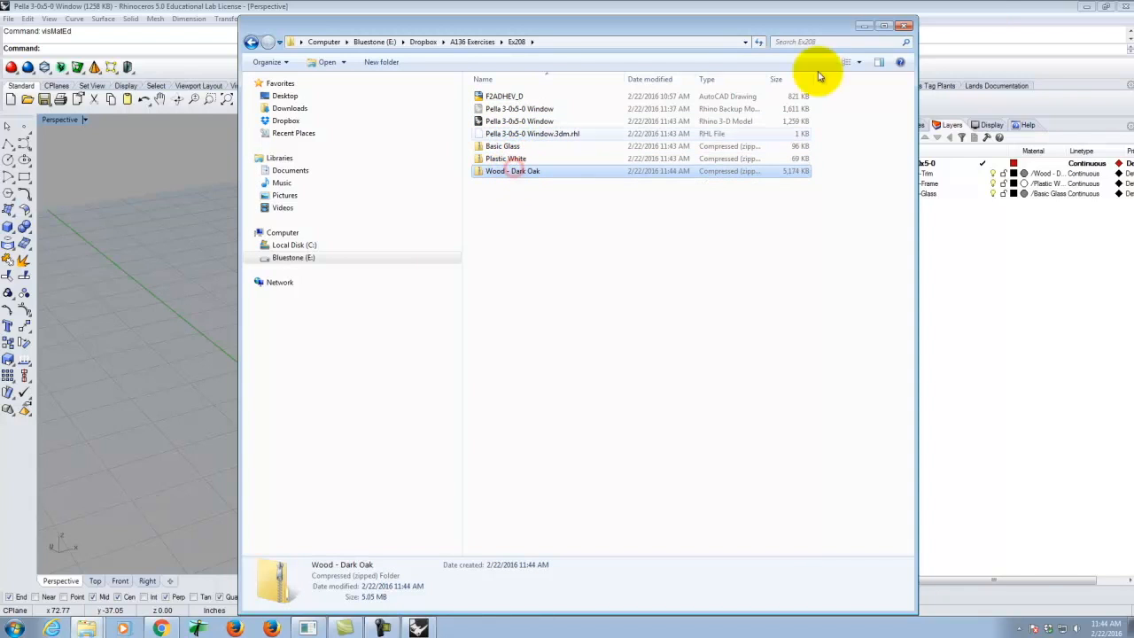
{"action": "left_click", "coordinate": [864, 25]}
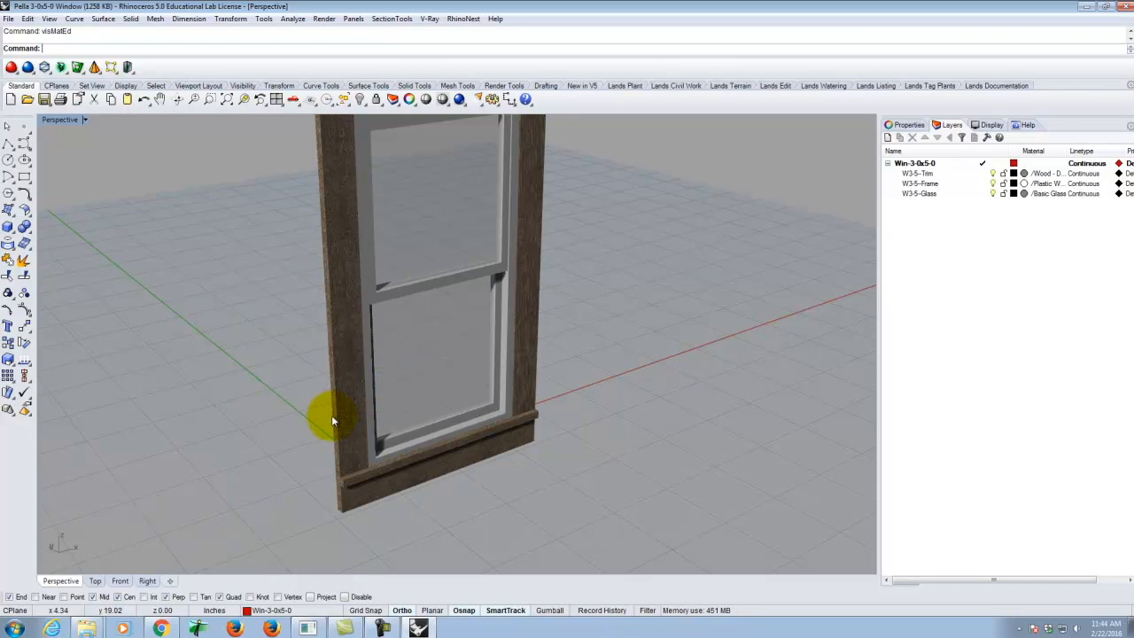
Create a new top-level layer named Environment.
{"action": "left_click", "coordinate": [888, 138]}
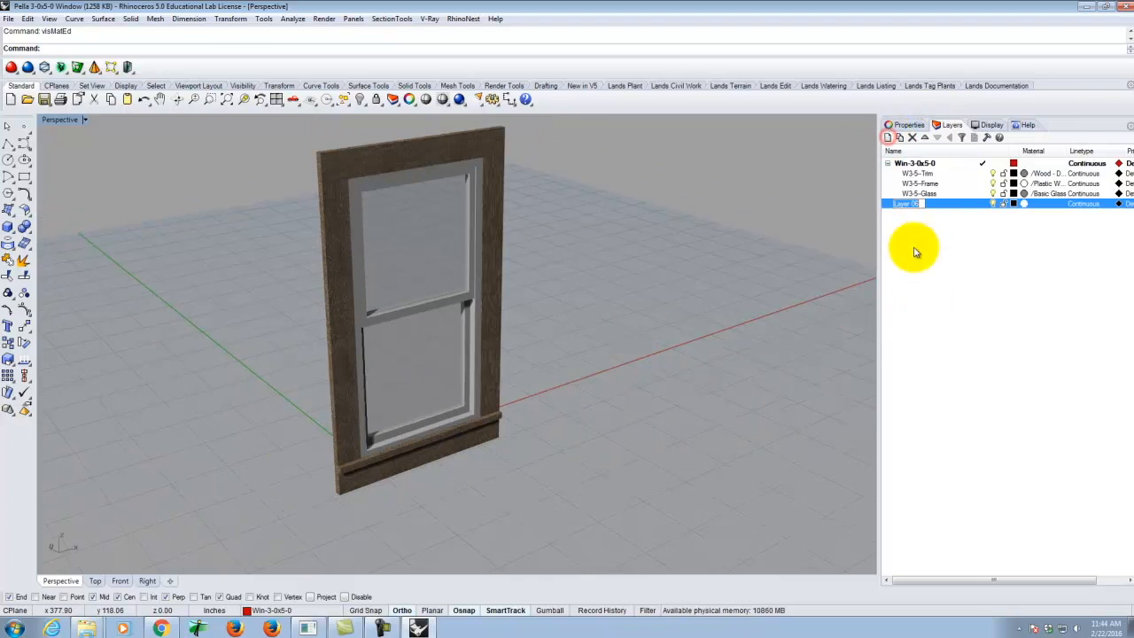
{"action": "type", "text": "Environment"}
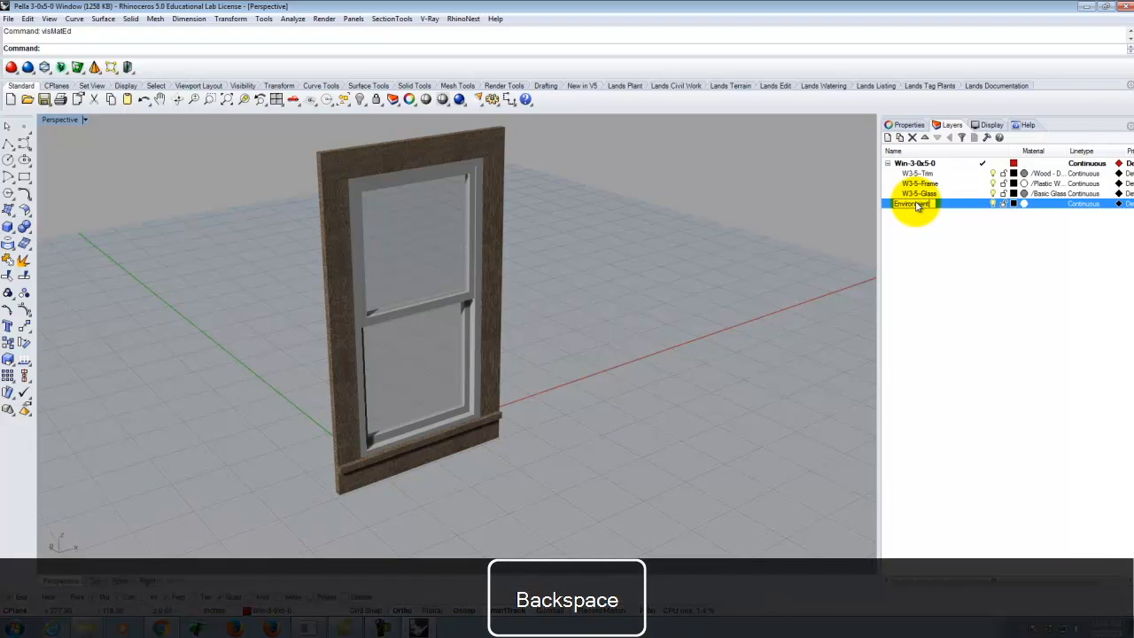
{"action": "left_click", "coordinate": [946, 208]}
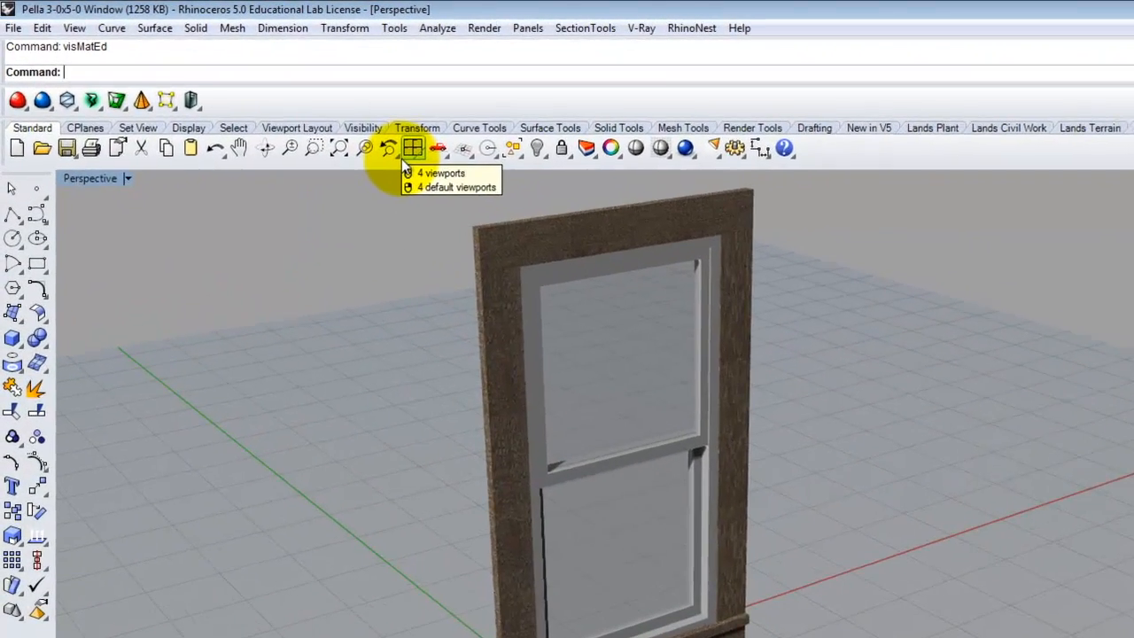
Add a V-Ray infinite plane to the scene with the visInfinitePlane command.
{"action": "type", "text": "visIn"}
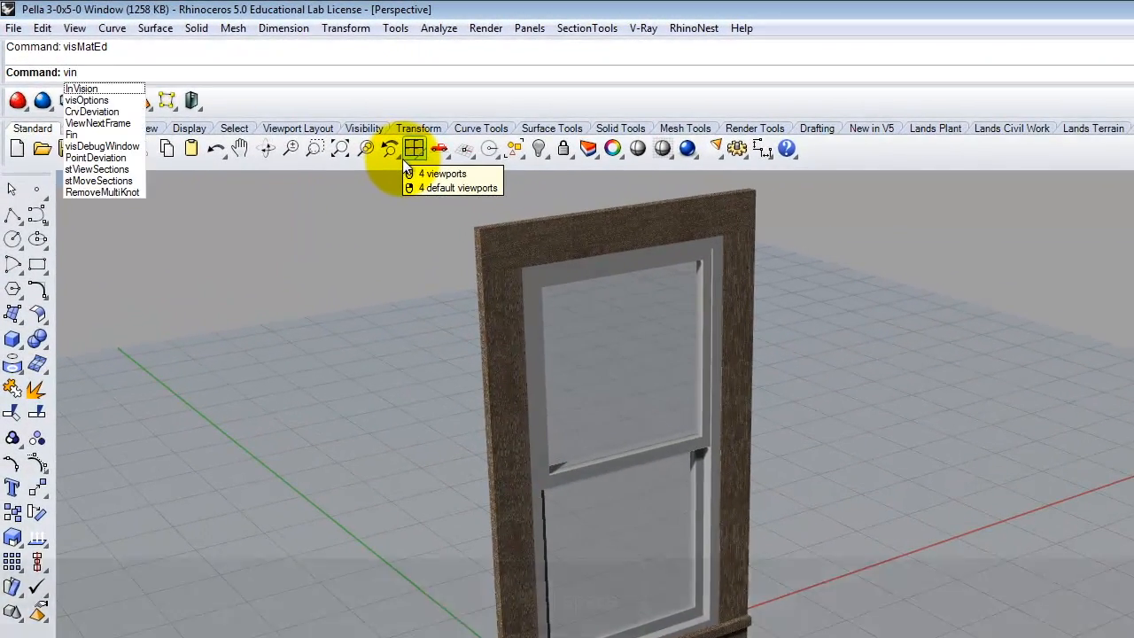
{"action": "key", "text": "BackSpace"}
{"action": "type", "text": "sI"}
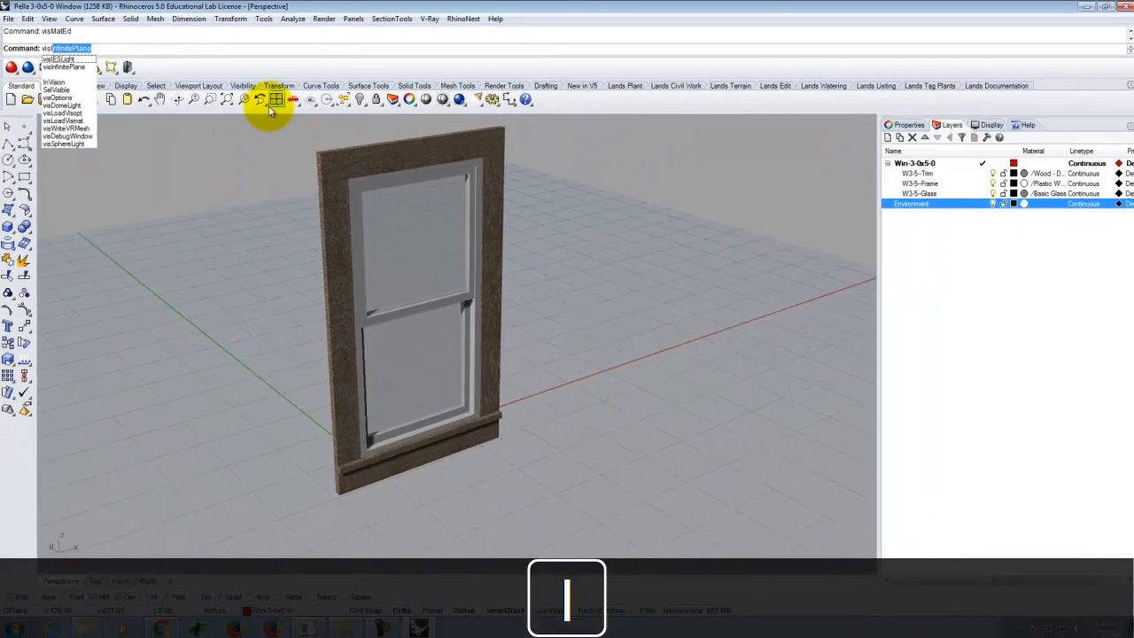
{"action": "key", "text": "Return"}
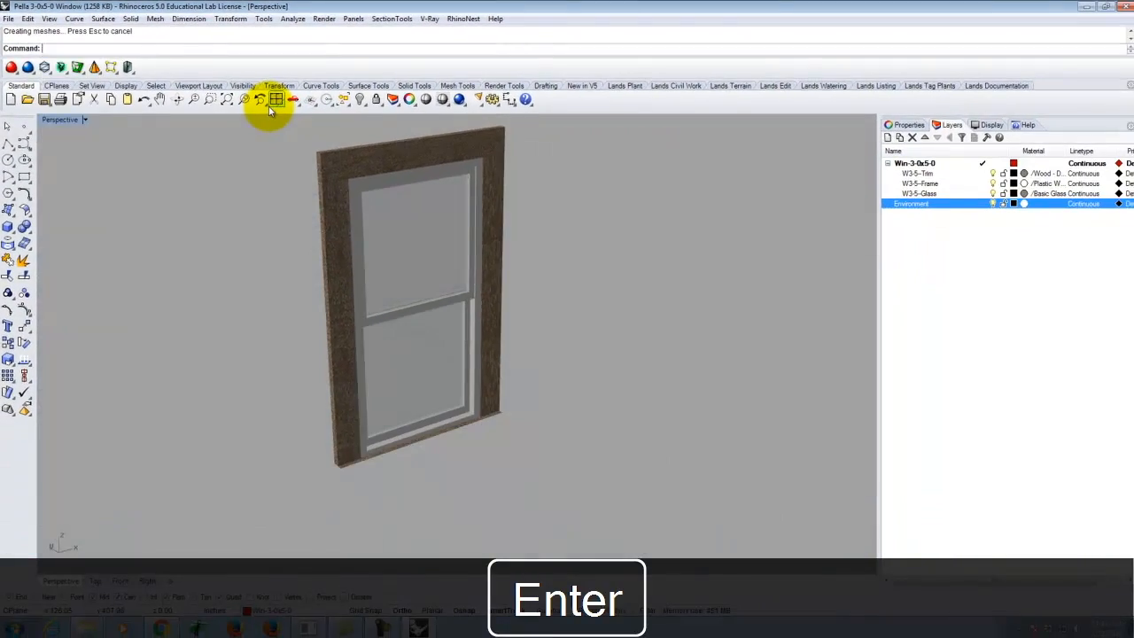
Move the infinite plane straight down with the Vertical option so it lies just below the window's bottom trim.
{"action": "scroll", "coordinate": [622, 250], "scroll_direction": "down", "scroll_amount": 4}
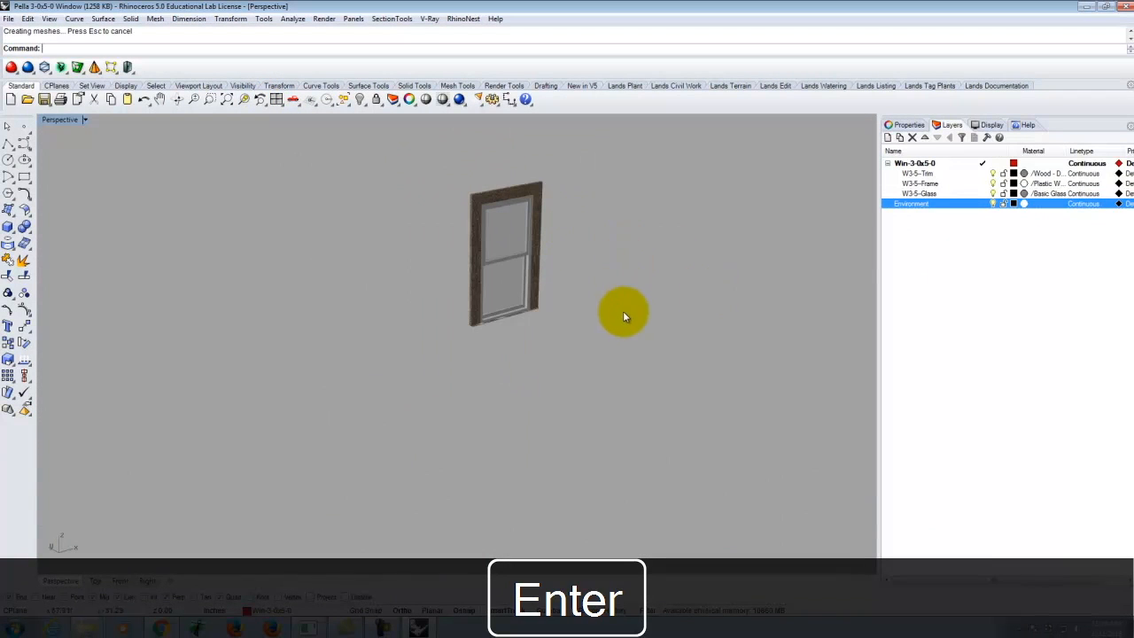
{"action": "key", "text": "Return"}
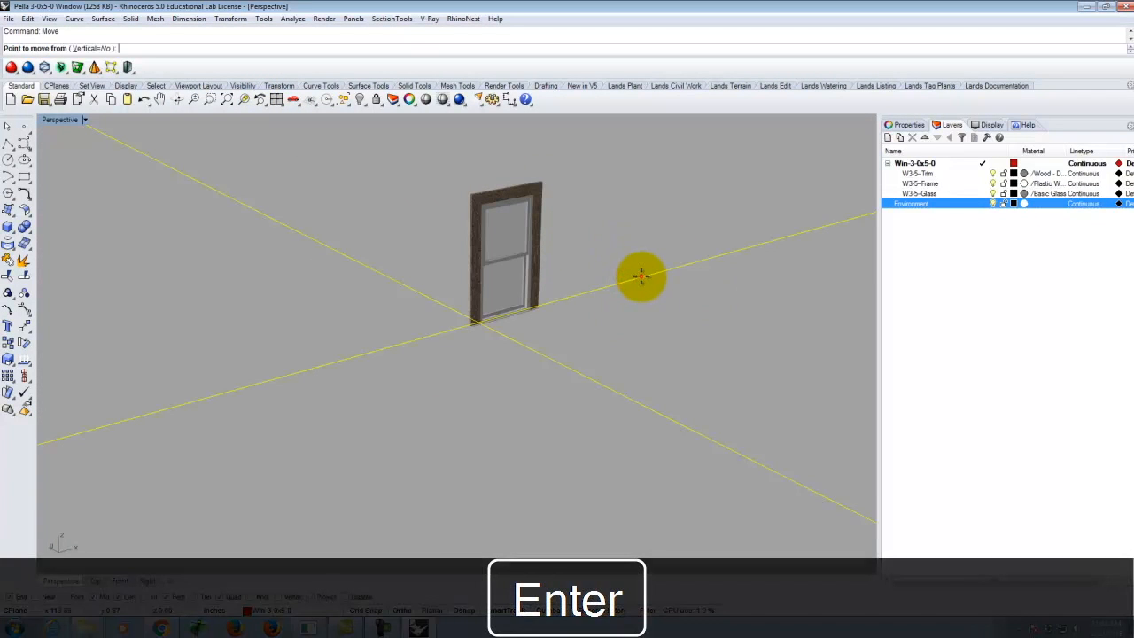
{"action": "left_click", "coordinate": [641, 277]}
{"action": "left_click", "coordinate": [642, 276]}
{"action": "right_click", "coordinate": [635, 300]}
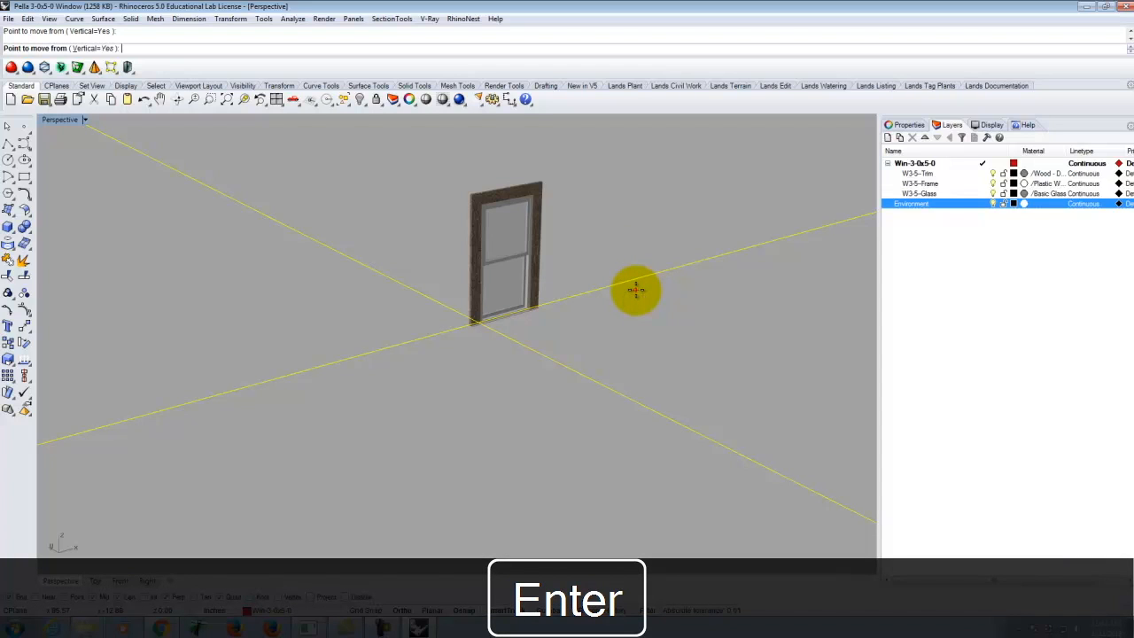
{"action": "left_click", "coordinate": [635, 289]}
{"action": "left_click", "coordinate": [631, 308]}
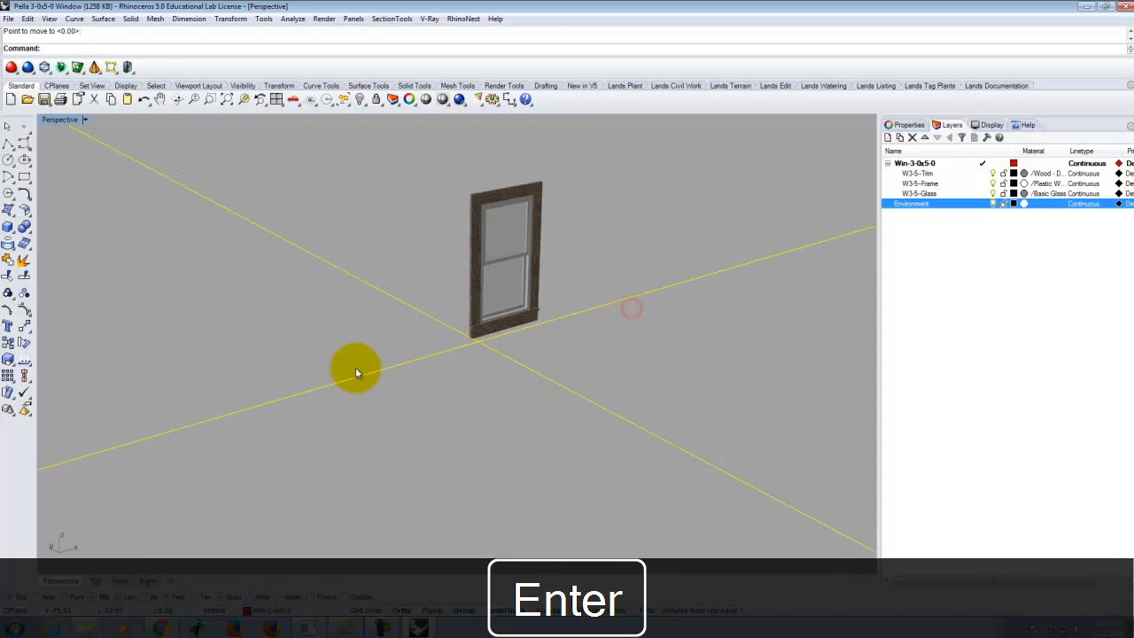
{"action": "key", "text": "Escape"}
Frame the whole window in the Perspective view, test-render it with V-Ray, and close the rendered image.
{"action": "scroll", "coordinate": [453, 302], "scroll_direction": "down", "scroll_amount": 4}
{"action": "scroll", "coordinate": [466, 275], "scroll_direction": "up", "scroll_amount": 8}
{"action": "scroll", "coordinate": [417, 464], "scroll_direction": "up", "scroll_amount": 4}
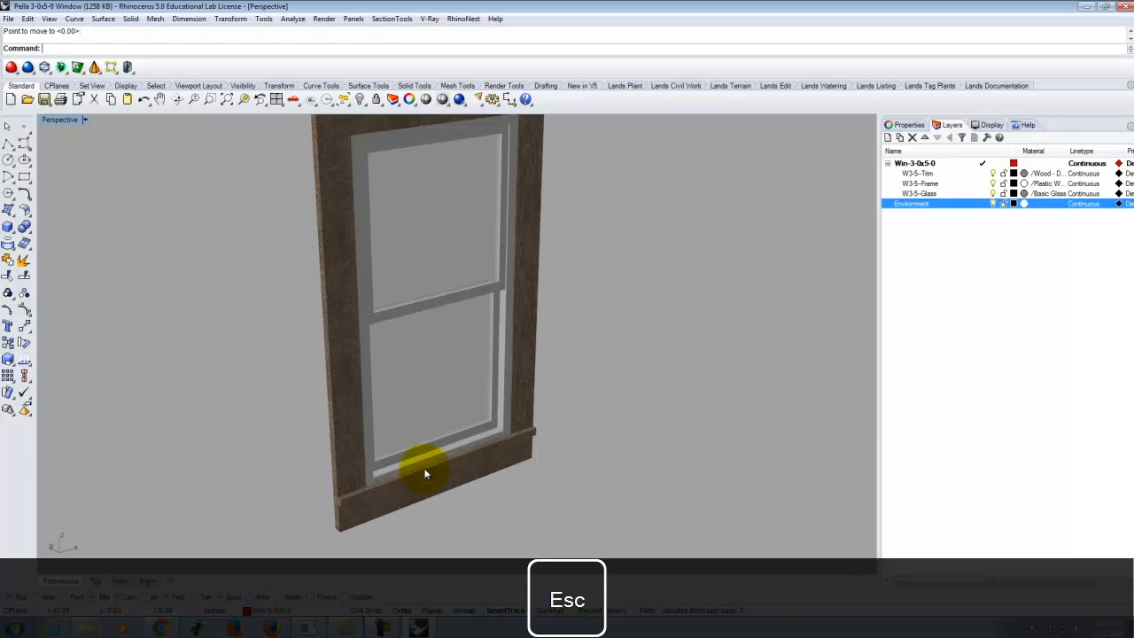
{"action": "scroll", "coordinate": [425, 475], "scroll_direction": "down", "scroll_amount": 2}
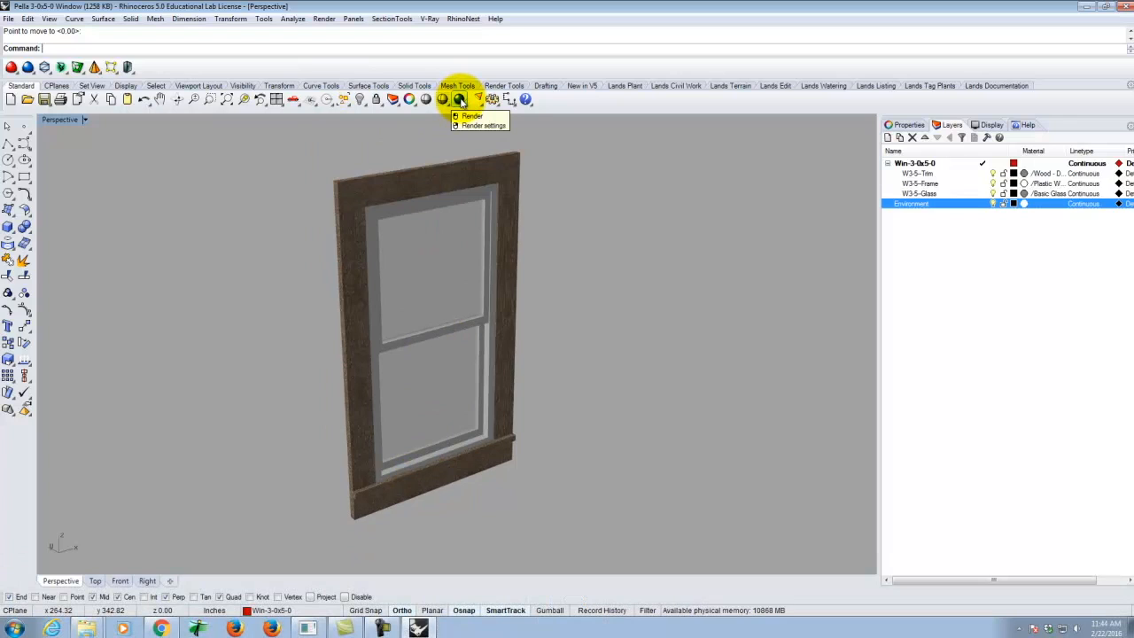
{"action": "left_click", "coordinate": [459, 100]}
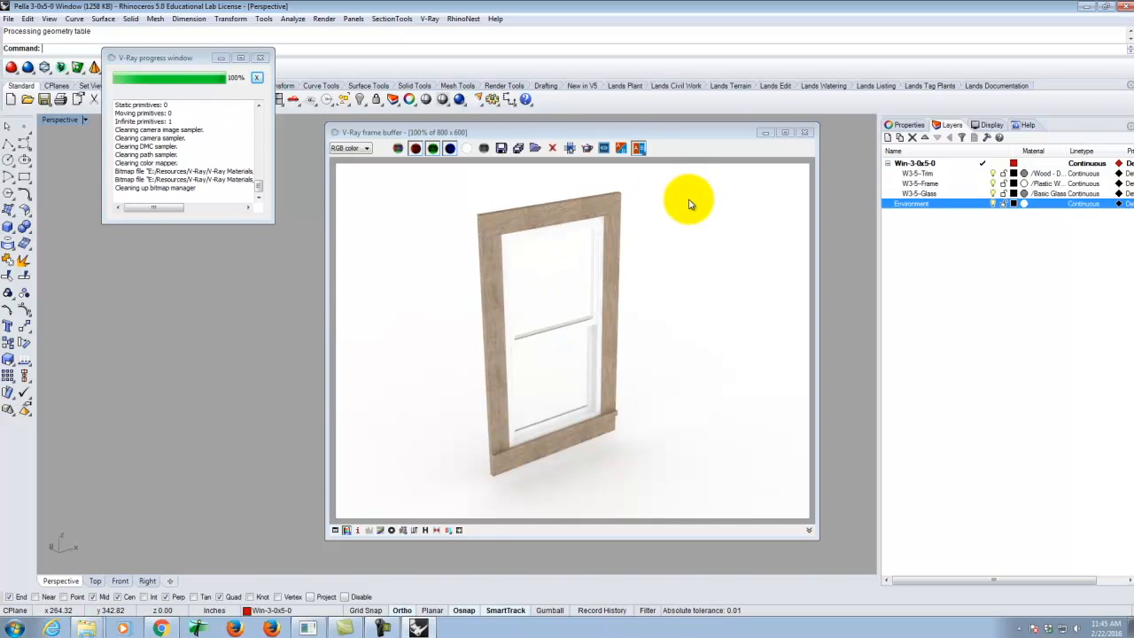
{"action": "left_click", "coordinate": [806, 133]}
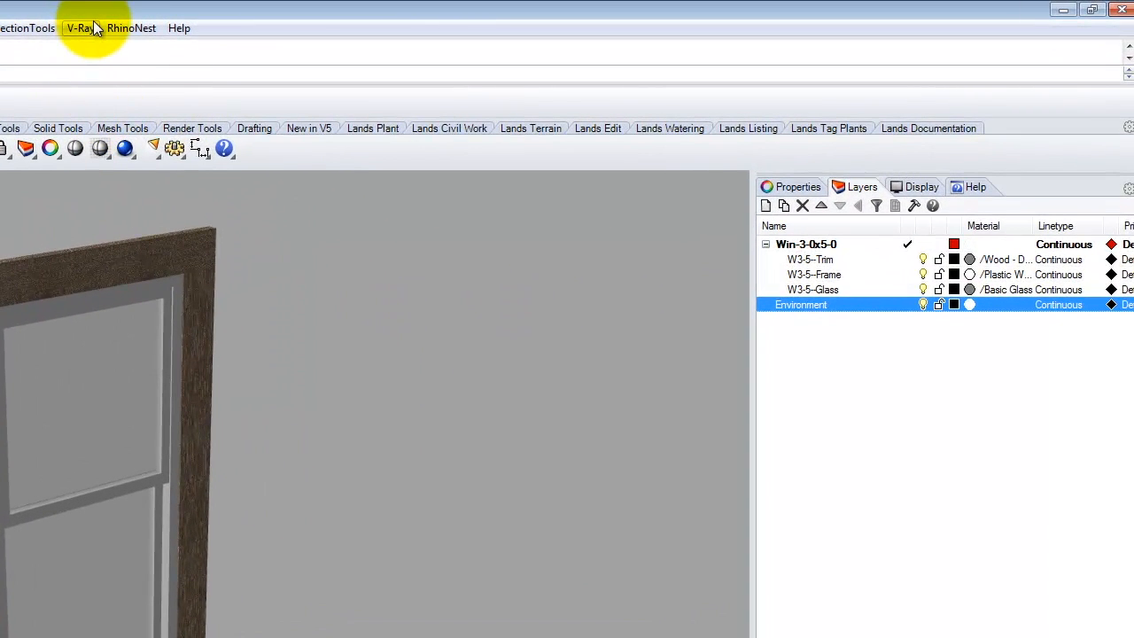
Set the V-Ray environment's reflection/refraction background color to RGB 255, 255, 250 and close the V-Ray options.
{"action": "left_click", "coordinate": [93, 21]}
{"action": "left_click", "coordinate": [98, 45]}
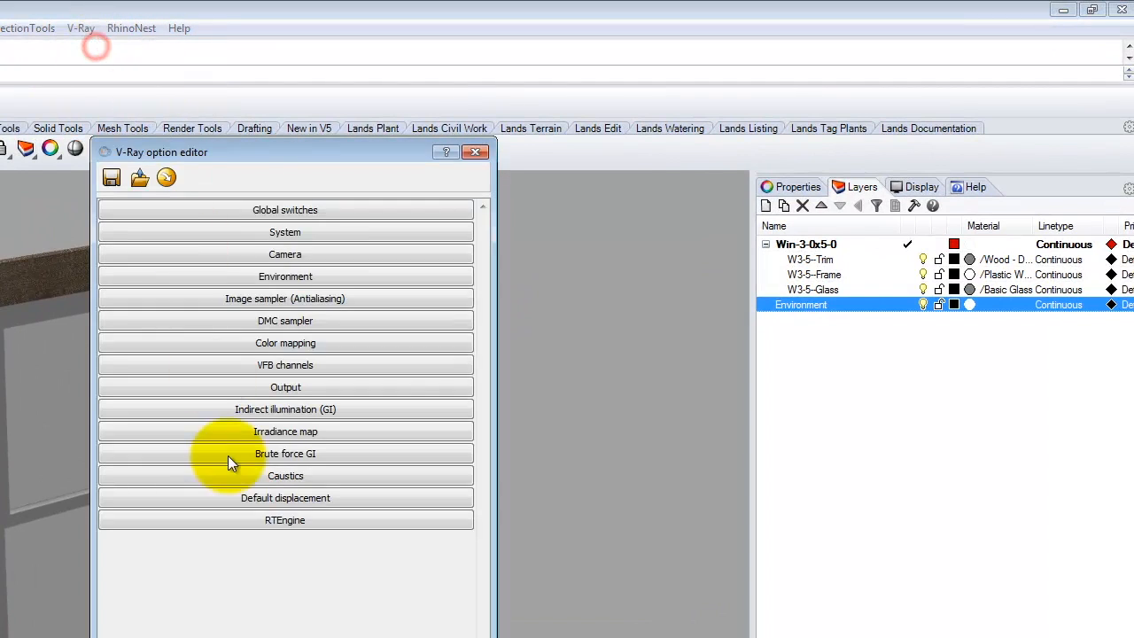
{"action": "left_click", "coordinate": [278, 279]}
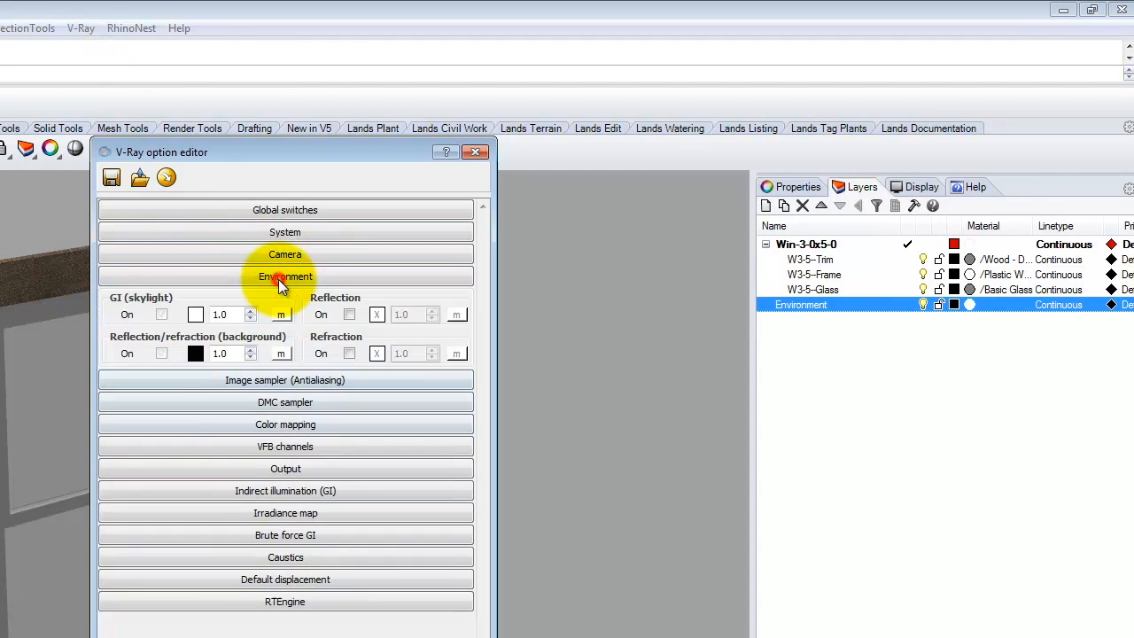
{"action": "left_click", "coordinate": [194, 355]}
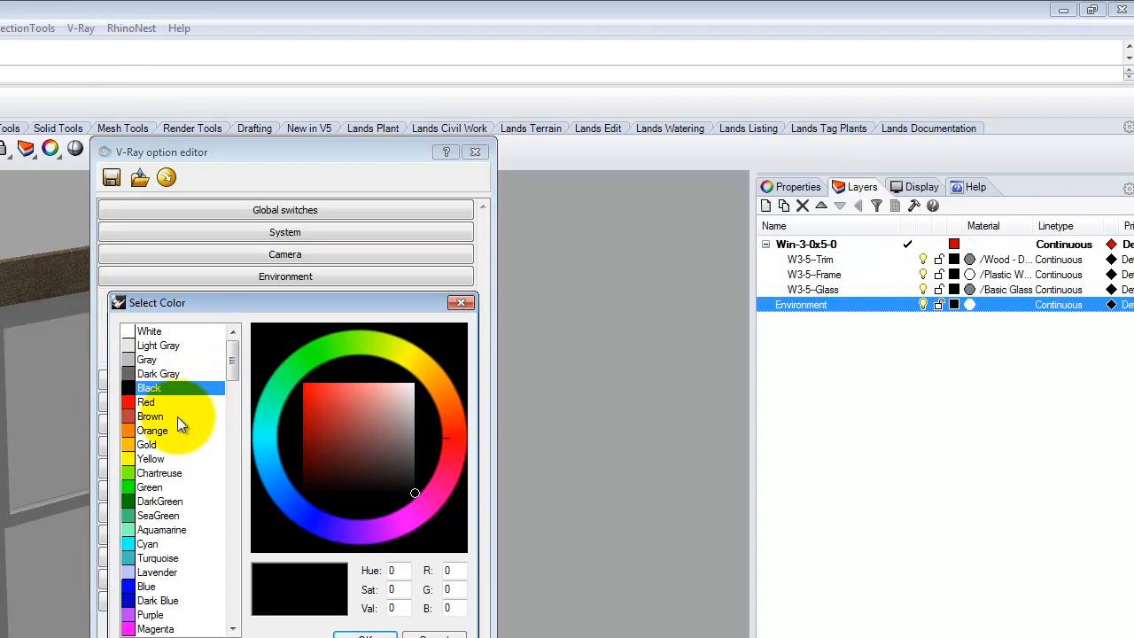
{"action": "left_click_drag", "start_coordinate": [274, 473], "coordinate": [285, 479]}
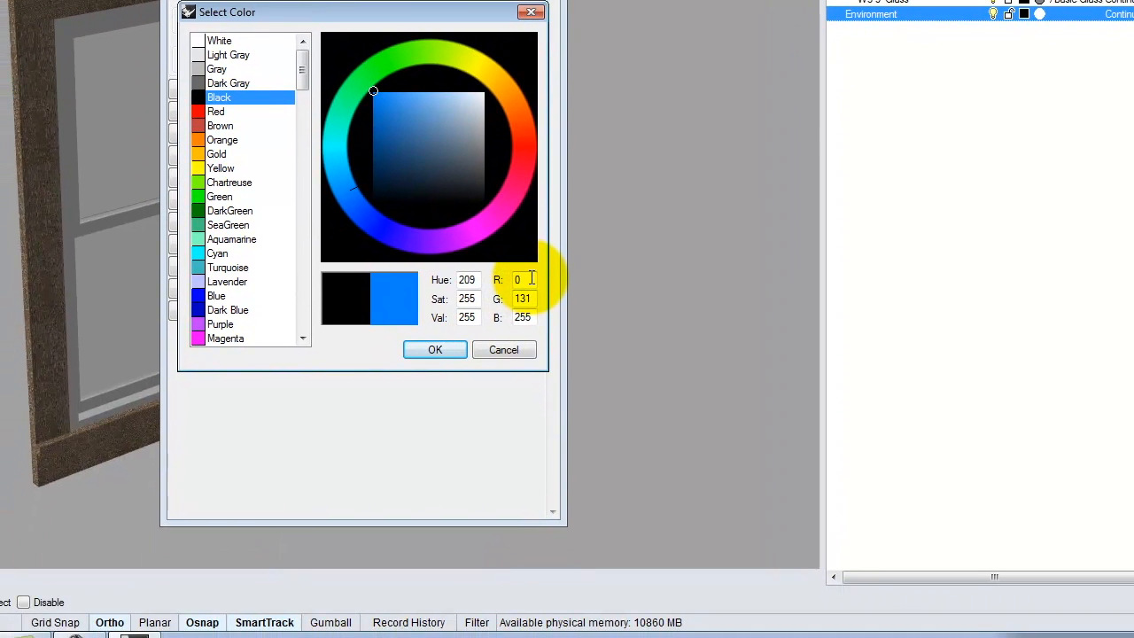
{"action": "double_click", "coordinate": [530, 279]}
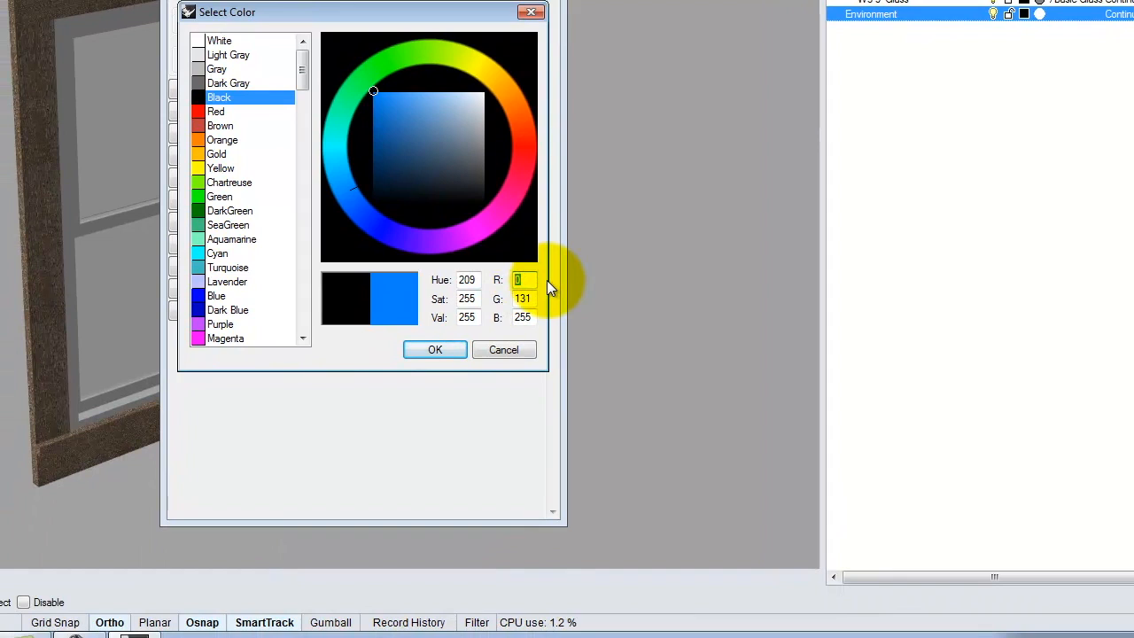
{"action": "type", "text": "255"}
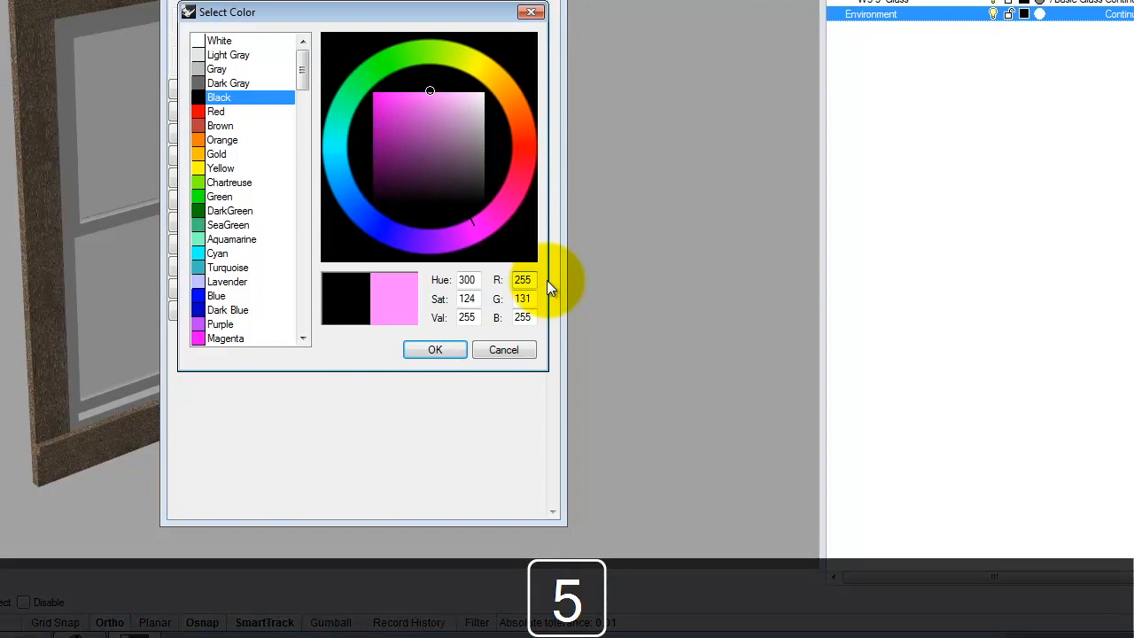
{"action": "key", "text": "Tab"}
{"action": "type", "text": "255"}
{"action": "key", "text": "Tab"}
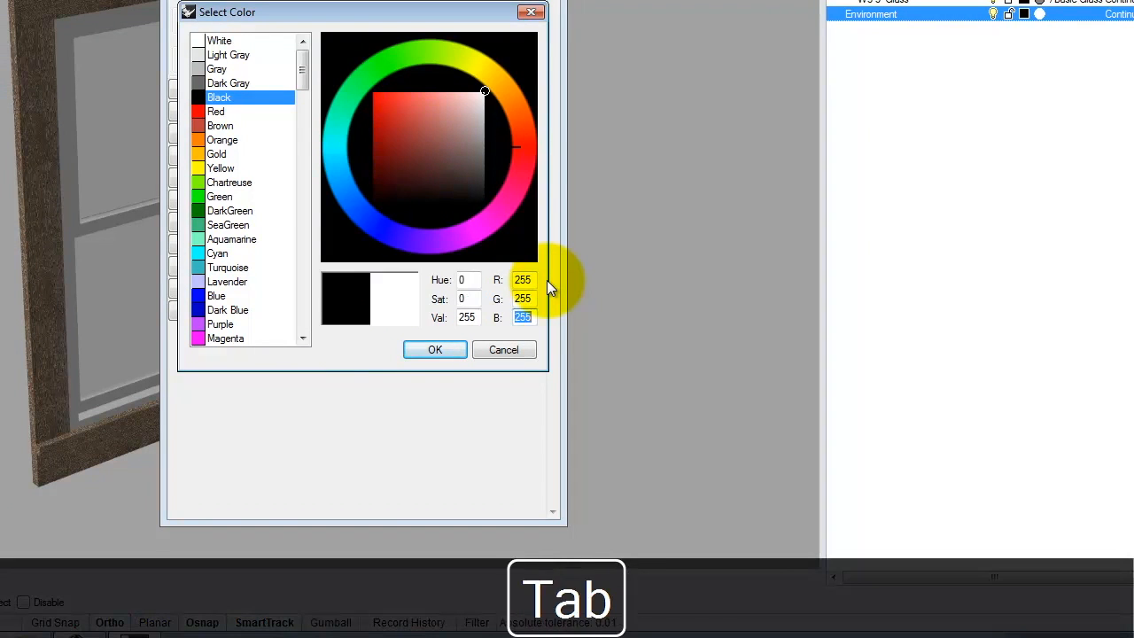
{"action": "type", "text": "250"}
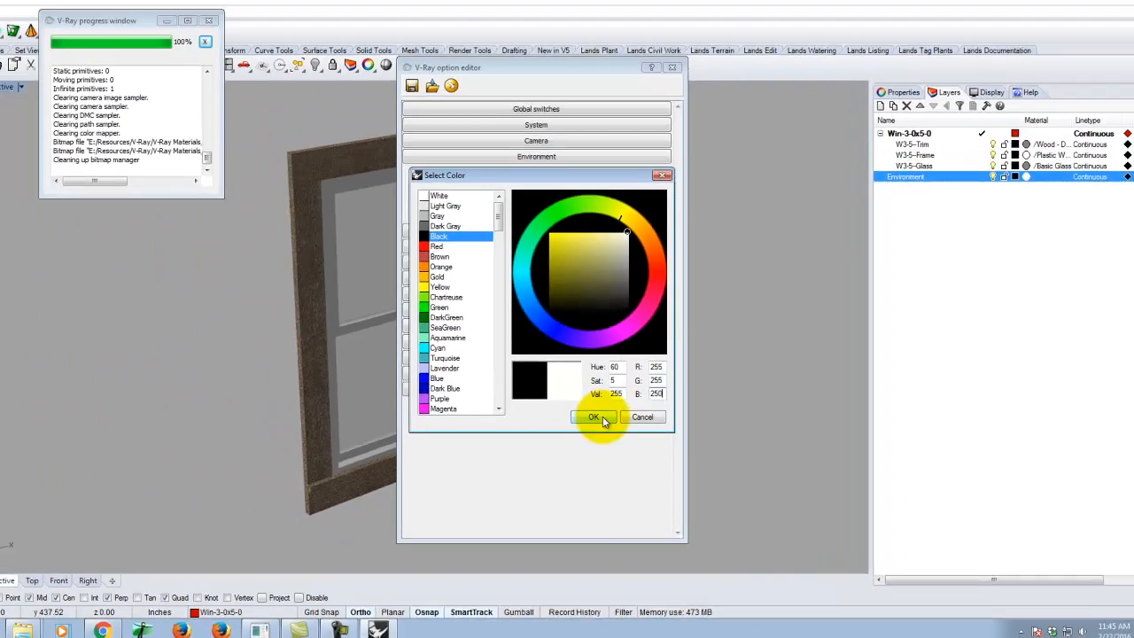
{"action": "left_click", "coordinate": [440, 350]}
{"action": "left_click", "coordinate": [693, 101]}
Assign a TexSky texture to the GI (skylight) in the V-Ray environment options.
{"action": "right_click_drag", "start_coordinate": [373, 304], "coordinate": [502, 506]}
{"action": "scroll", "coordinate": [510, 501], "scroll_direction": "up", "scroll_amount": 8}
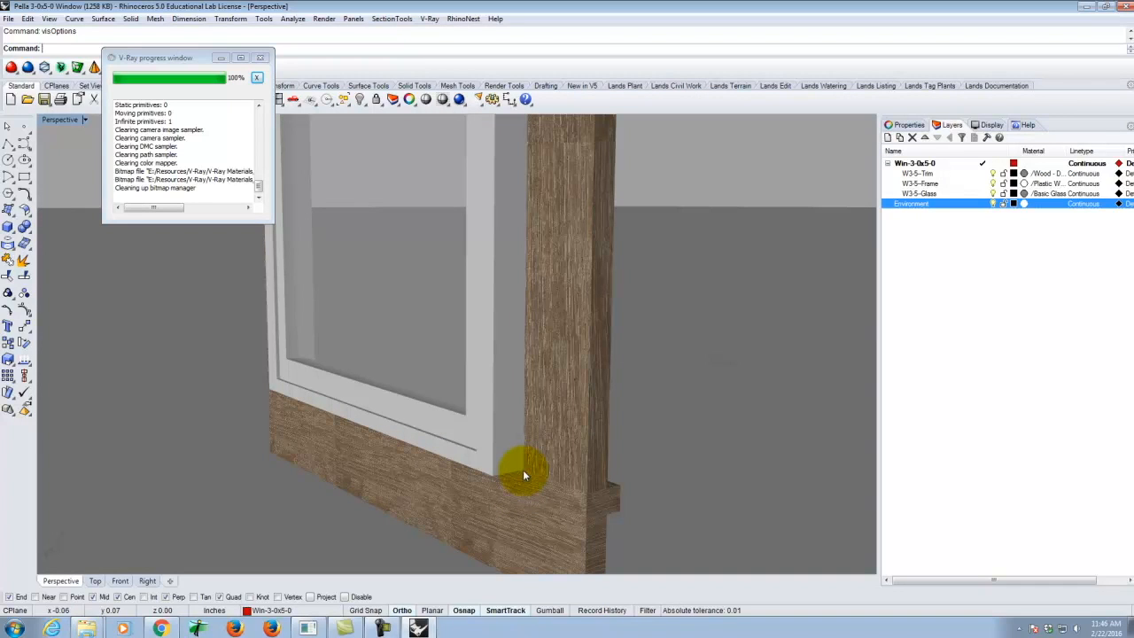
{"action": "scroll", "coordinate": [522, 475], "scroll_direction": "down", "scroll_amount": 8}
{"action": "right_click_drag", "start_coordinate": [632, 410], "coordinate": [420, 357]}
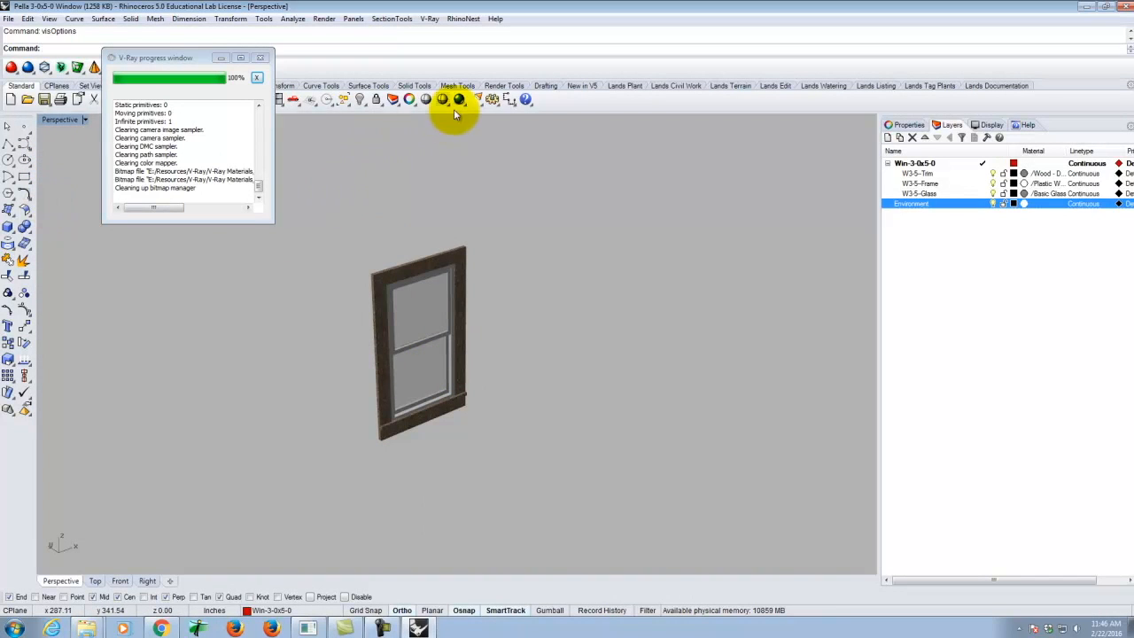
{"action": "left_click", "coordinate": [431, 18]}
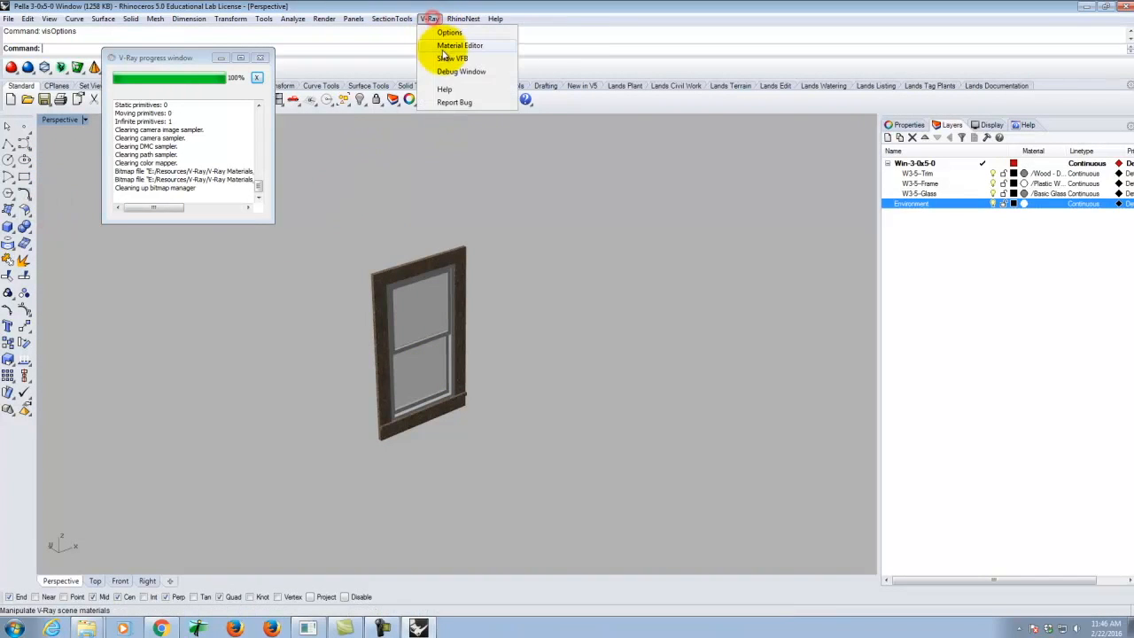
{"action": "left_click", "coordinate": [451, 33]}
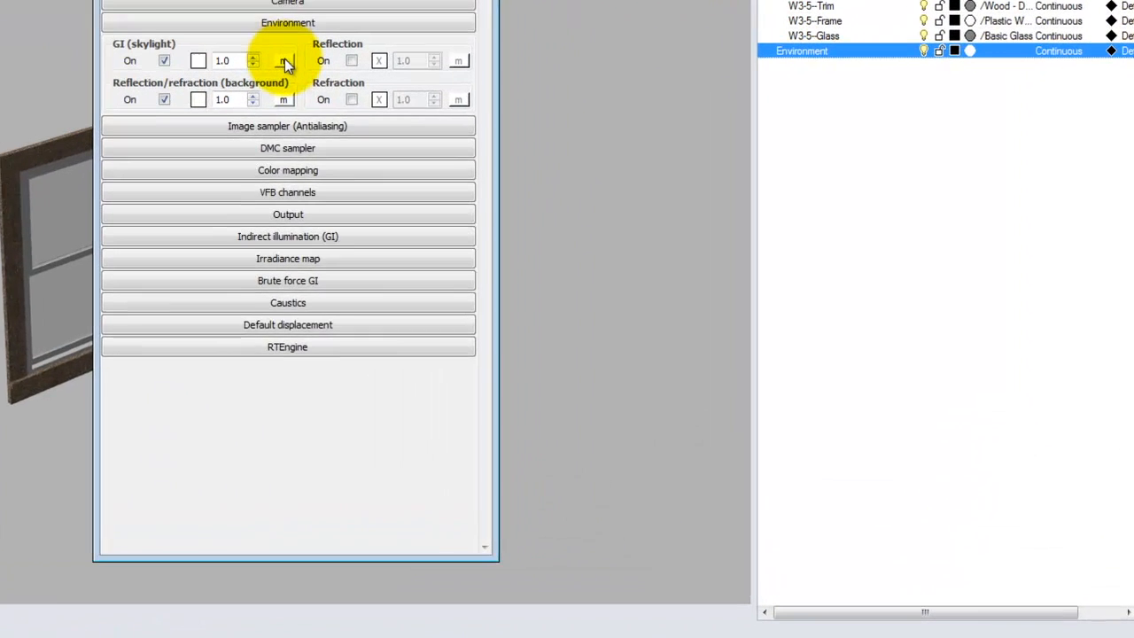
{"action": "left_click", "coordinate": [285, 60]}
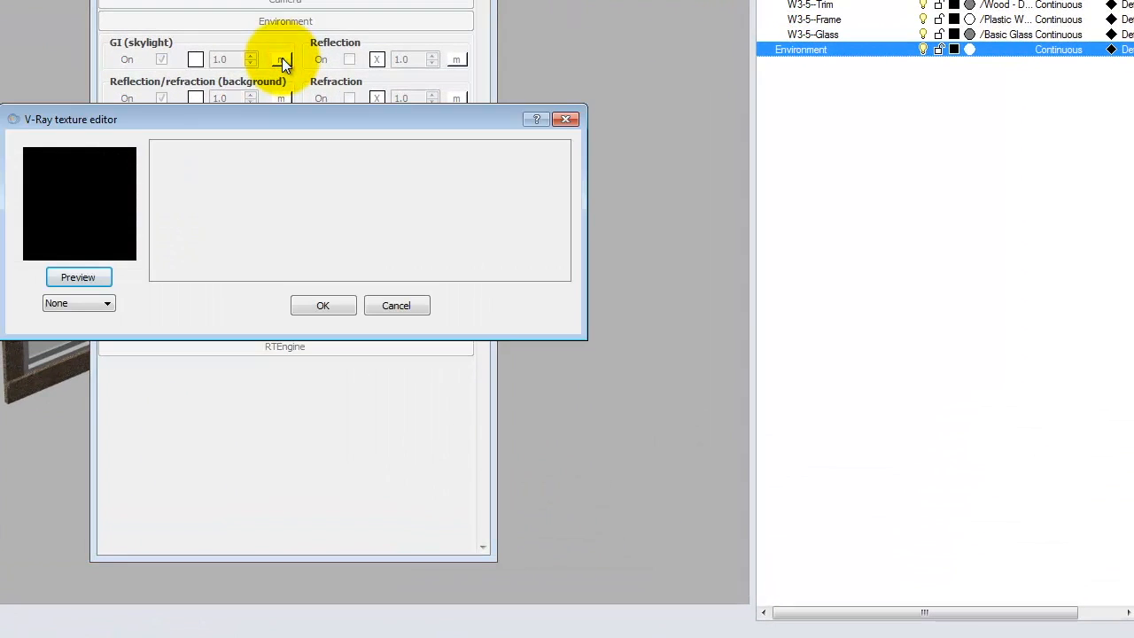
{"action": "left_click", "coordinate": [78, 306]}
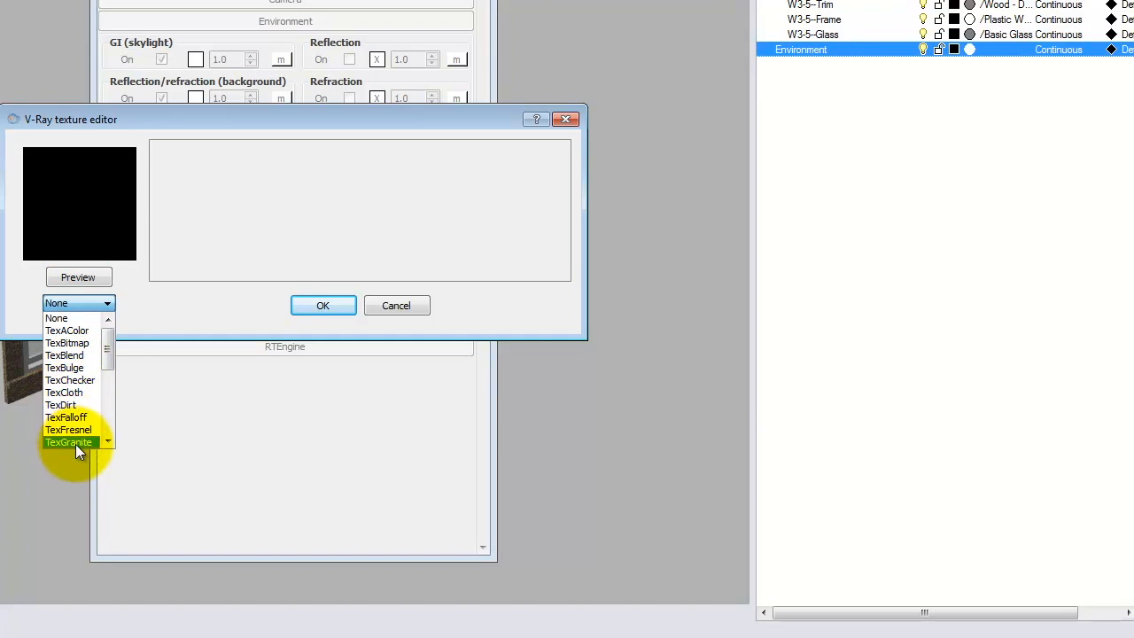
{"action": "left_click", "coordinate": [116, 344]}
{"action": "left_click", "coordinate": [104, 307]}
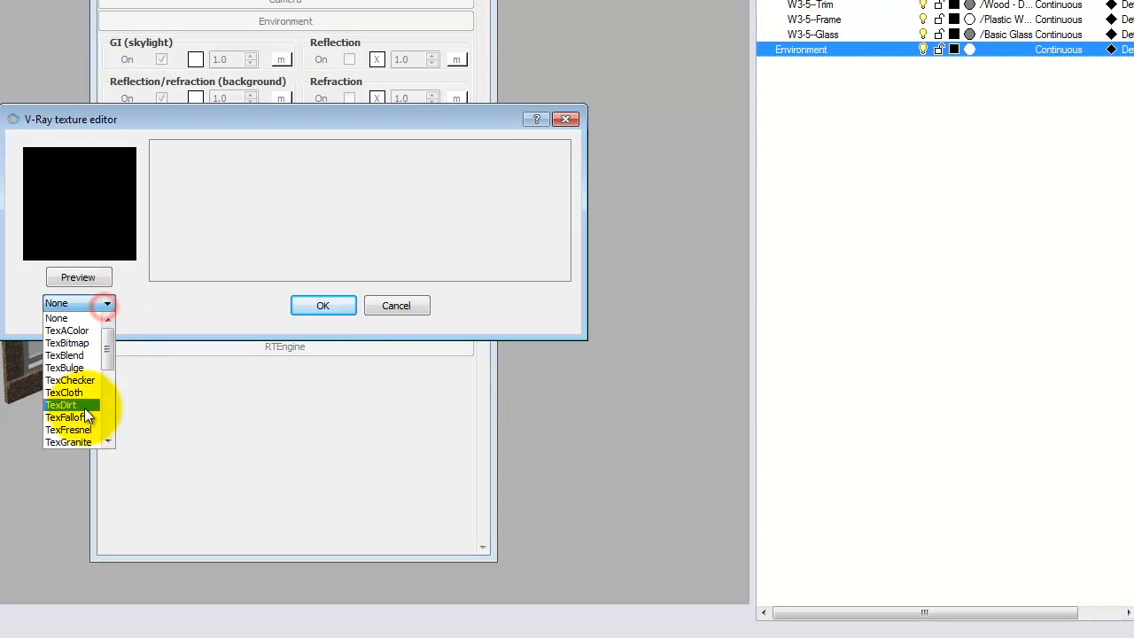
{"action": "scroll", "coordinate": [112, 358], "scroll_direction": "down", "scroll_amount": 1}
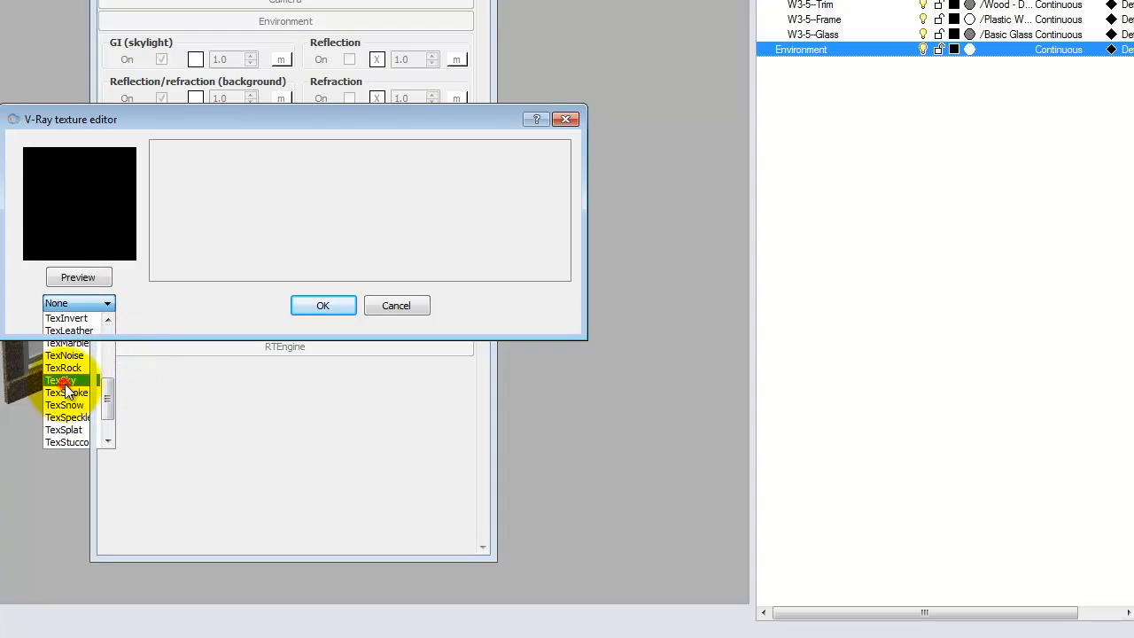
{"action": "left_click", "coordinate": [64, 382]}
{"action": "left_click", "coordinate": [322, 306]}
Assign a TexSky texture to the reflection/refraction background as well and close the V-Ray options.
{"action": "left_click", "coordinate": [717, 240]}
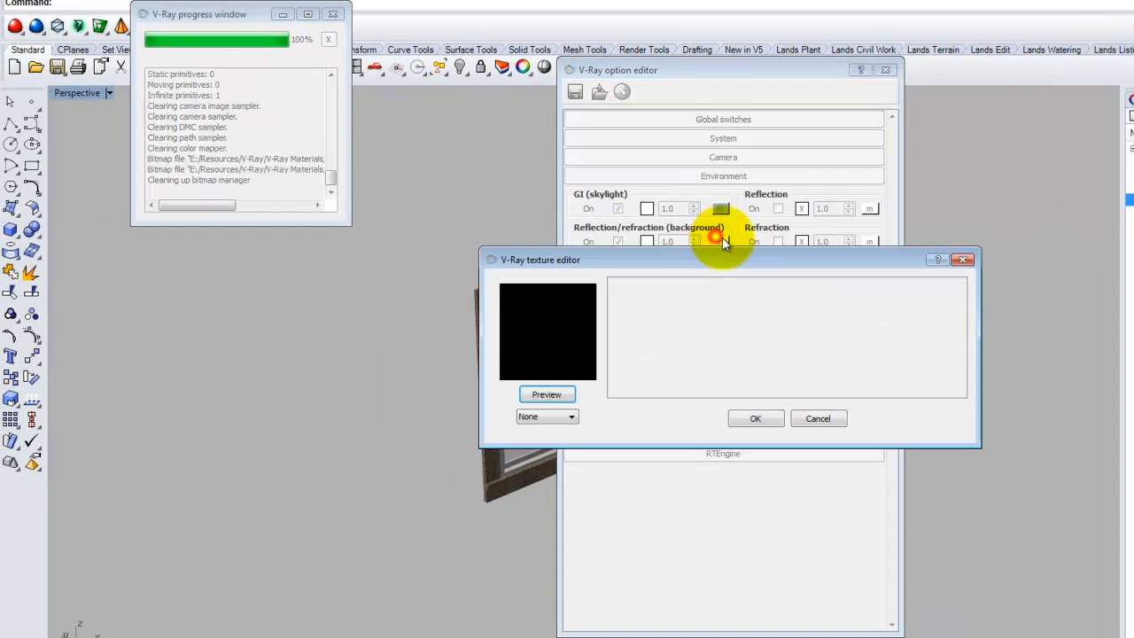
{"action": "left_click", "coordinate": [542, 416]}
{"action": "left_click_drag", "start_coordinate": [573, 460], "coordinate": [574, 506]}
{"action": "left_click", "coordinate": [547, 474]}
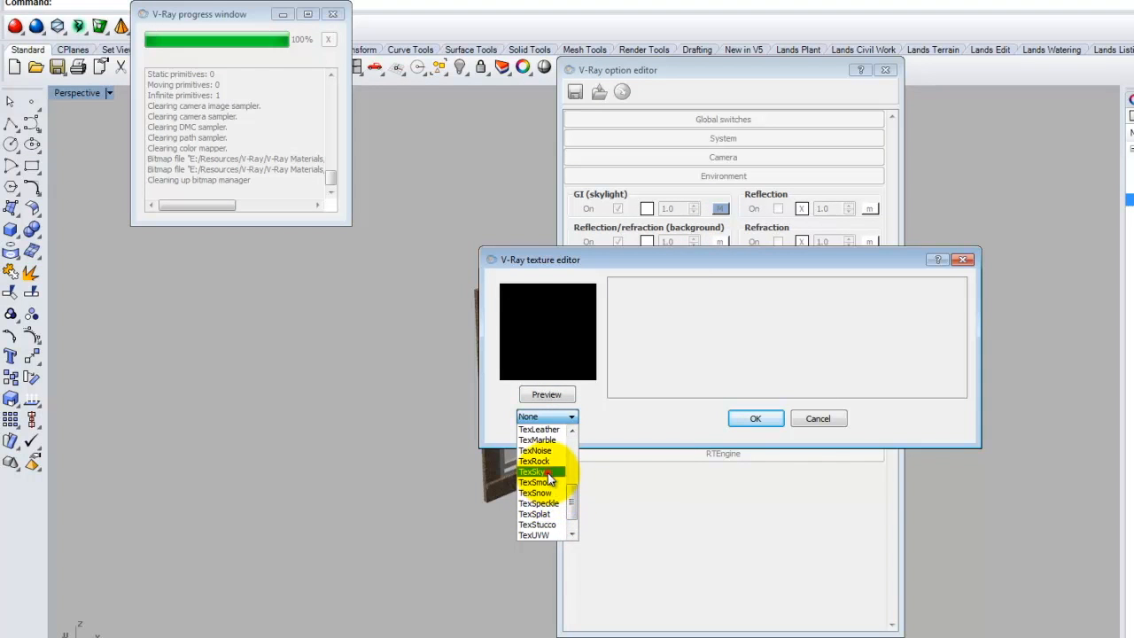
{"action": "left_click", "coordinate": [753, 417]}
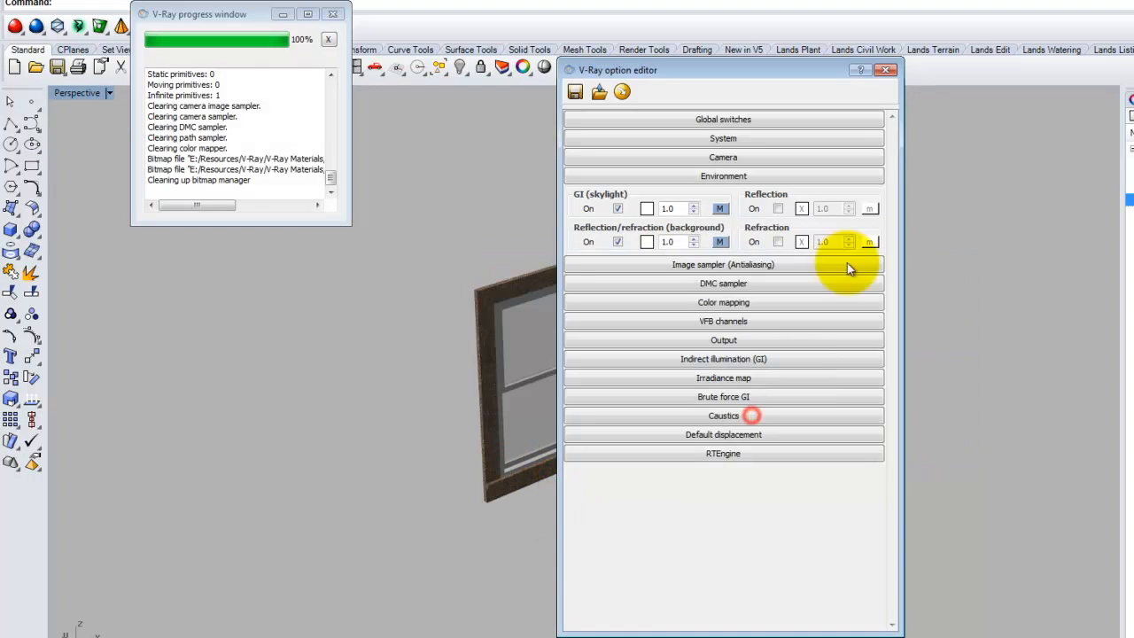
{"action": "left_click", "coordinate": [888, 71]}
Select the infinite plane, frame the window in the Perspective view, and test-render it twice with V-Ray, closing the render windows.
{"action": "left_click", "coordinate": [246, 443]}
{"action": "scroll", "coordinate": [388, 425], "scroll_direction": "up", "scroll_amount": 7}
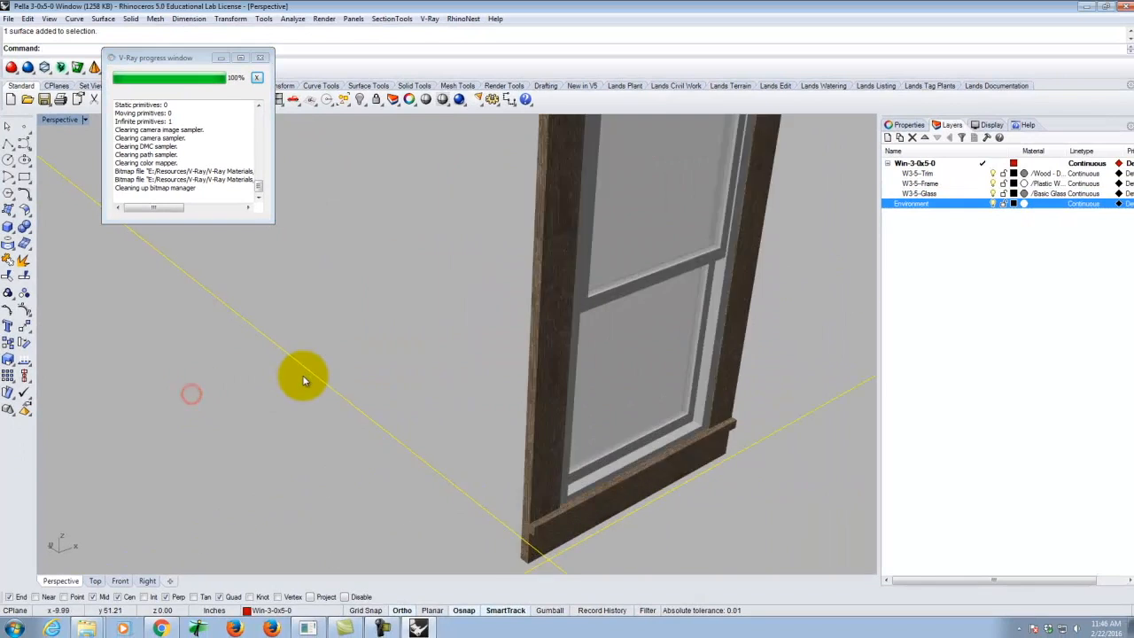
{"action": "scroll", "coordinate": [300, 373], "scroll_direction": "down", "scroll_amount": 4}
{"action": "scroll", "coordinate": [31, 182], "scroll_direction": "down", "scroll_amount": 1}
{"action": "left_click", "coordinate": [460, 98]}
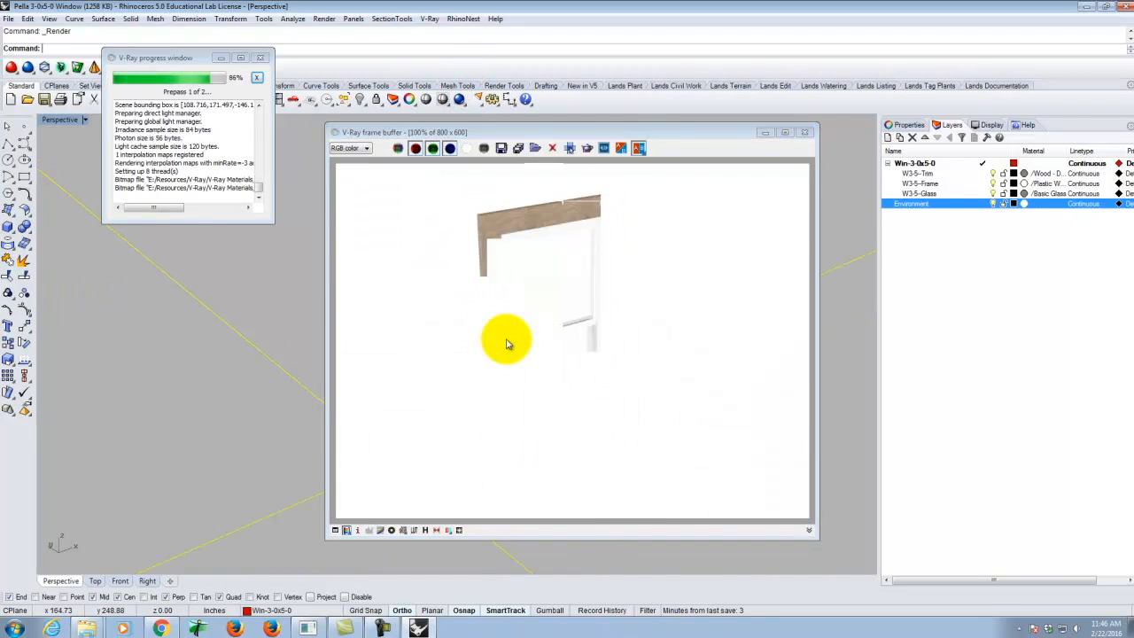
{"action": "left_click", "coordinate": [808, 133]}
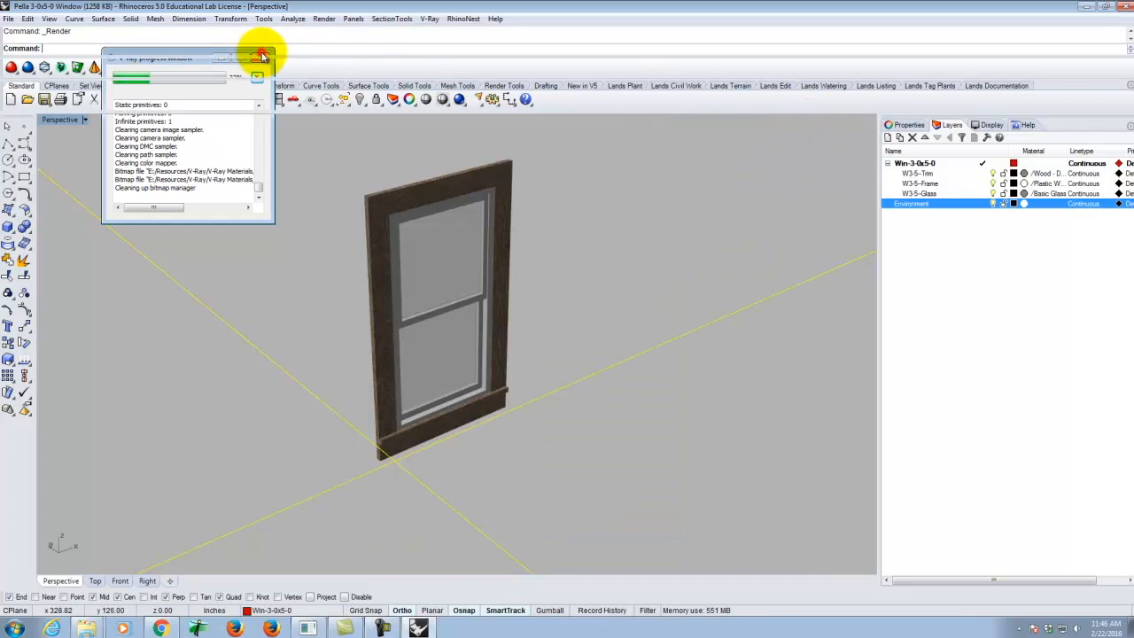
{"action": "left_click", "coordinate": [260, 58]}
{"action": "left_click", "coordinate": [443, 99]}
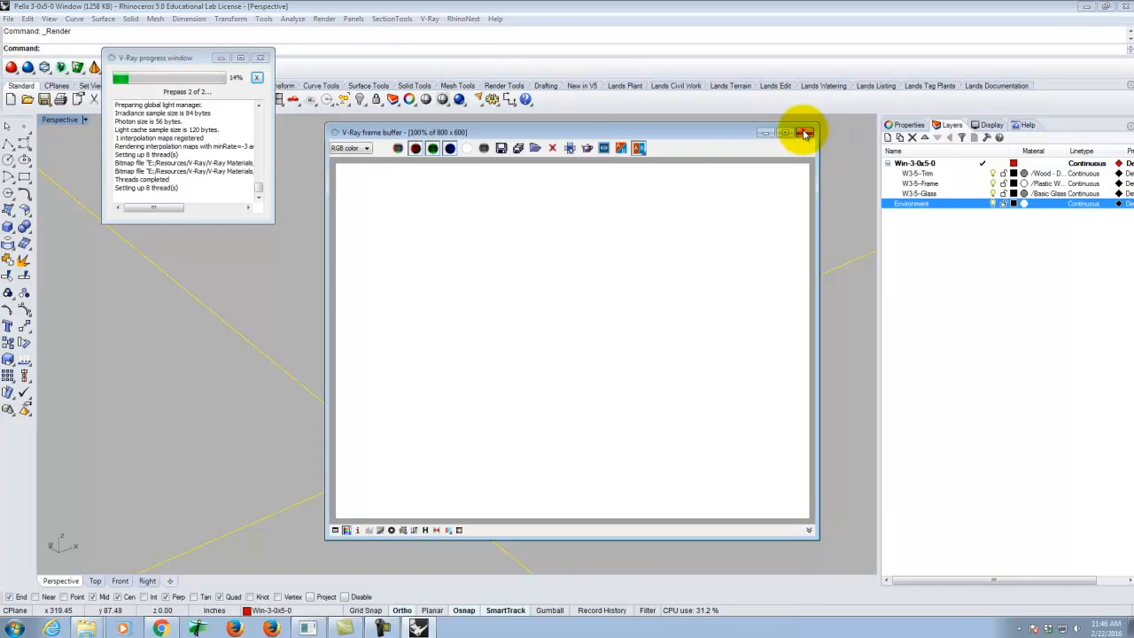
{"action": "left_click", "coordinate": [805, 133]}
{"action": "left_click", "coordinate": [260, 57]}
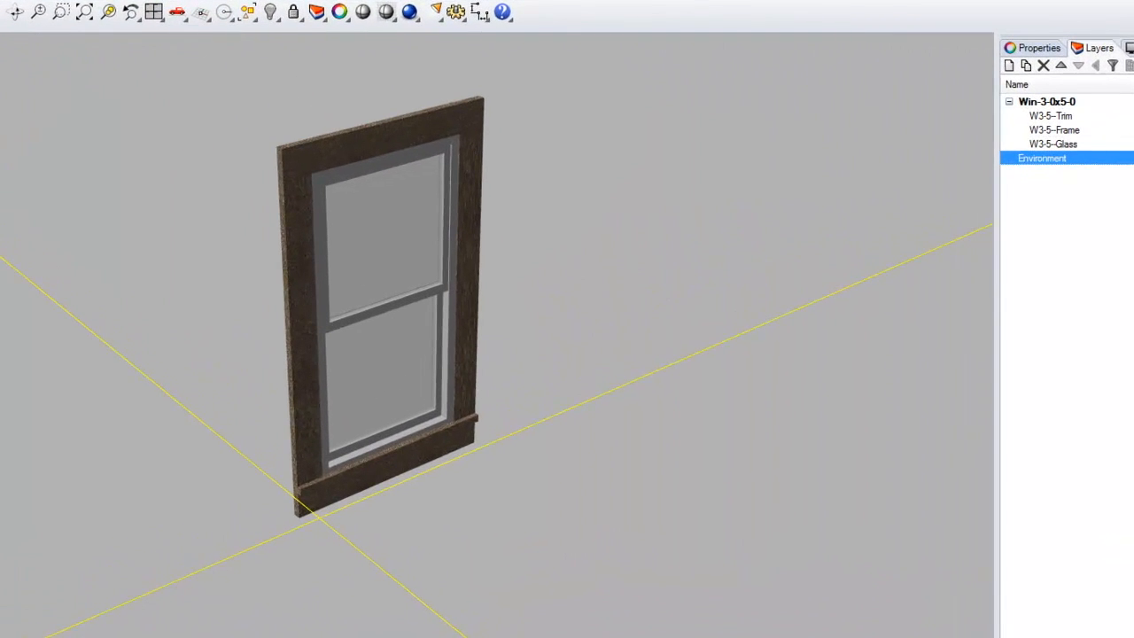
Remove the TexSky texture from the V-Ray environment's reflection/refraction background by setting its texture type to None.
{"action": "left_click", "coordinate": [372, 2]}
{"action": "left_click", "coordinate": [391, 1]}
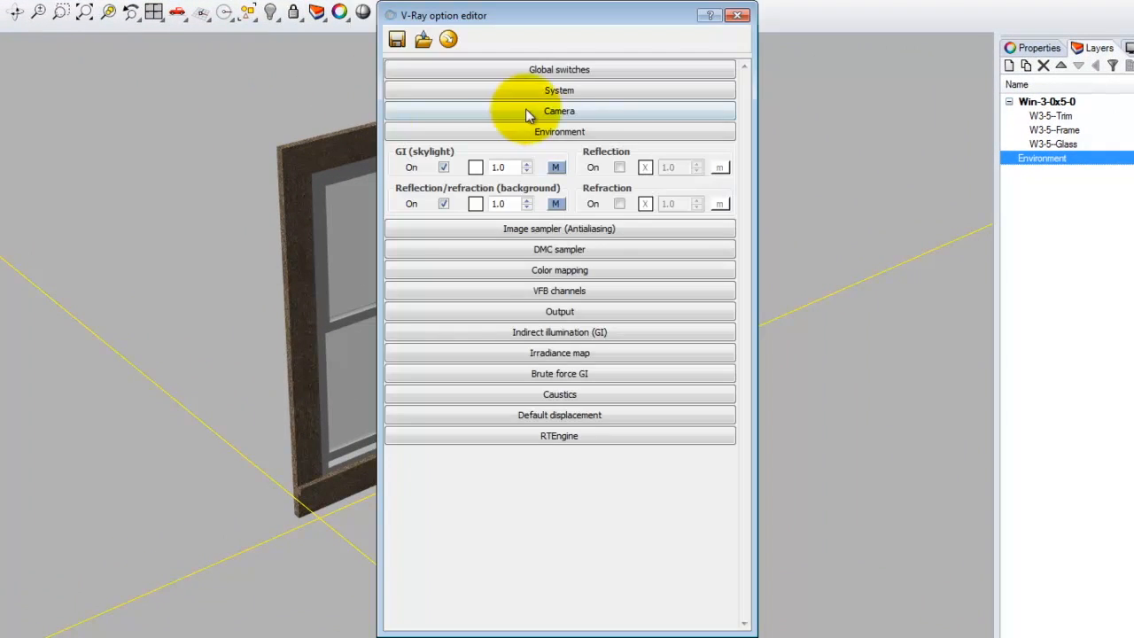
{"action": "left_click", "coordinate": [534, 133]}
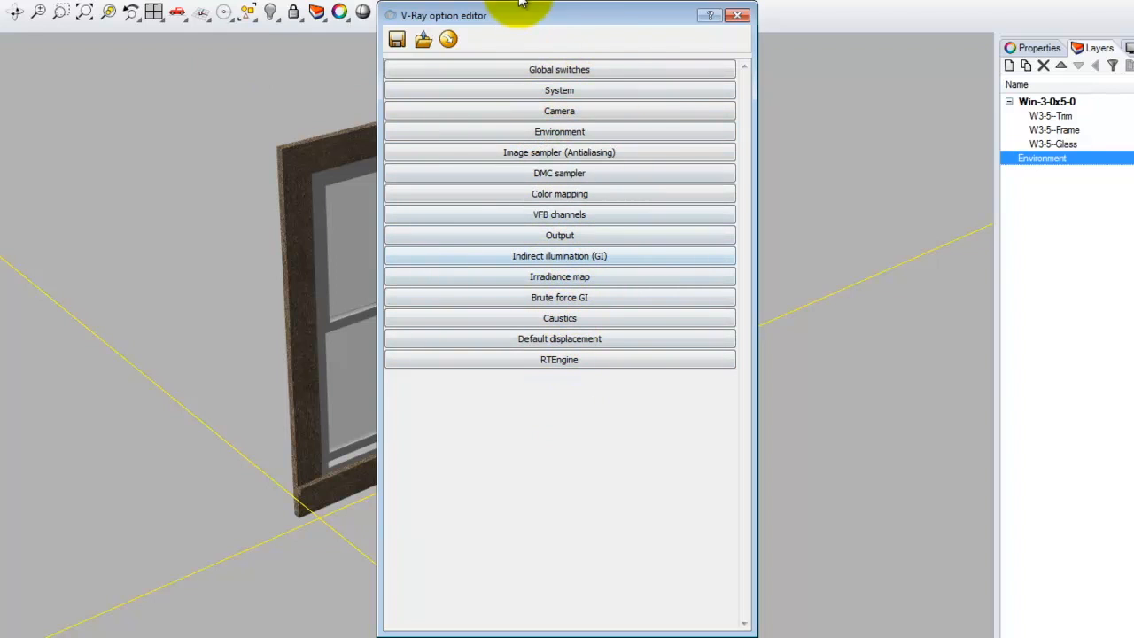
{"action": "left_click", "coordinate": [560, 131]}
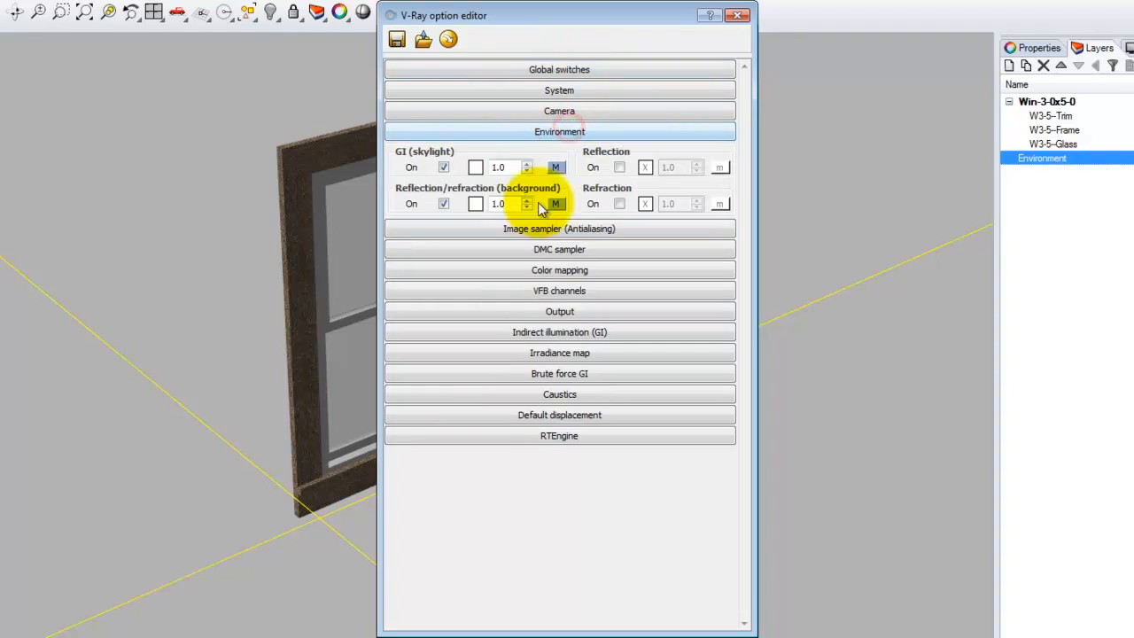
{"action": "left_click", "coordinate": [555, 204]}
{"action": "left_click", "coordinate": [393, 396]}
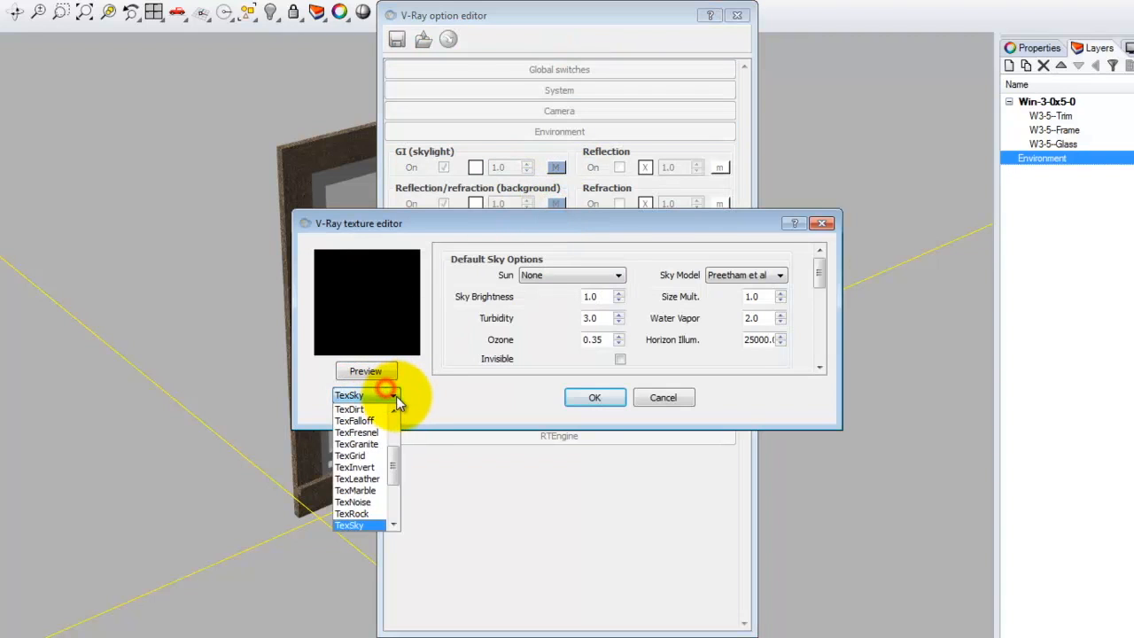
{"action": "left_click_drag", "start_coordinate": [396, 475], "coordinate": [399, 430]}
{"action": "left_click", "coordinate": [383, 420]}
{"action": "left_click", "coordinate": [392, 396]}
{"action": "left_click", "coordinate": [380, 409]}
{"action": "left_click", "coordinate": [595, 398]}
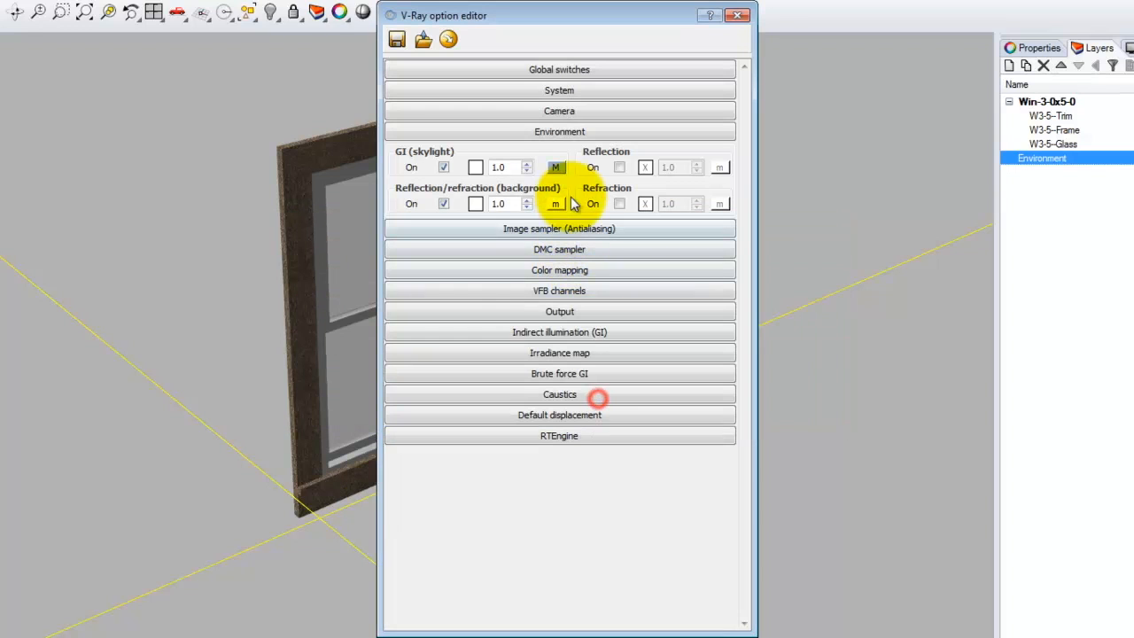
Remove the TexSky texture from the GI (skylight) by setting its texture type to None.
{"action": "left_click", "coordinate": [558, 168]}
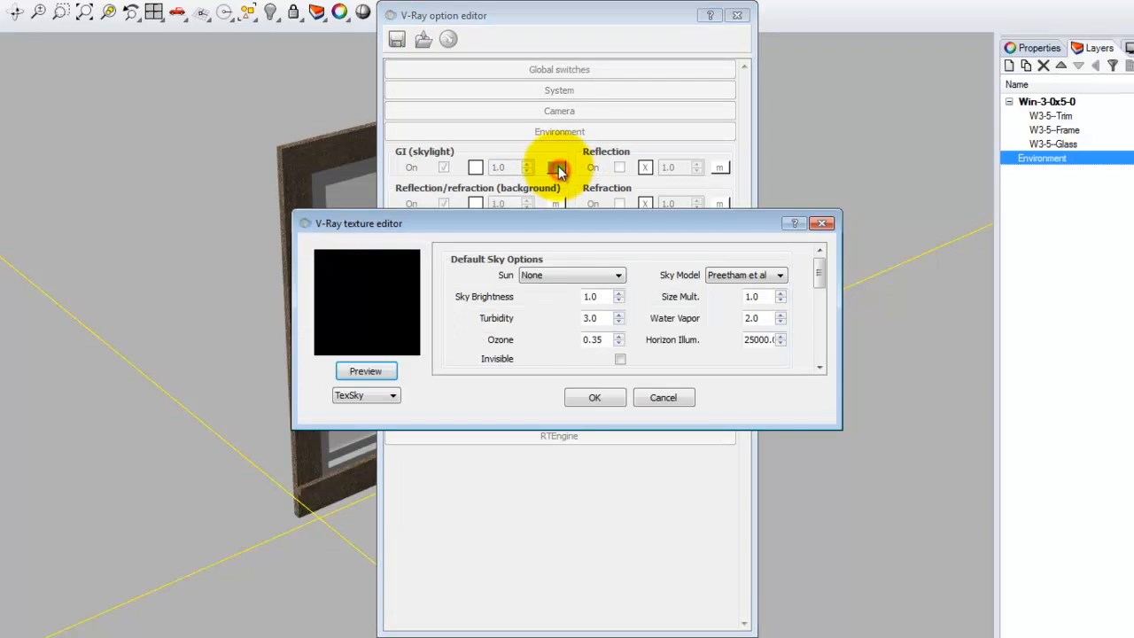
{"action": "left_click", "coordinate": [392, 396]}
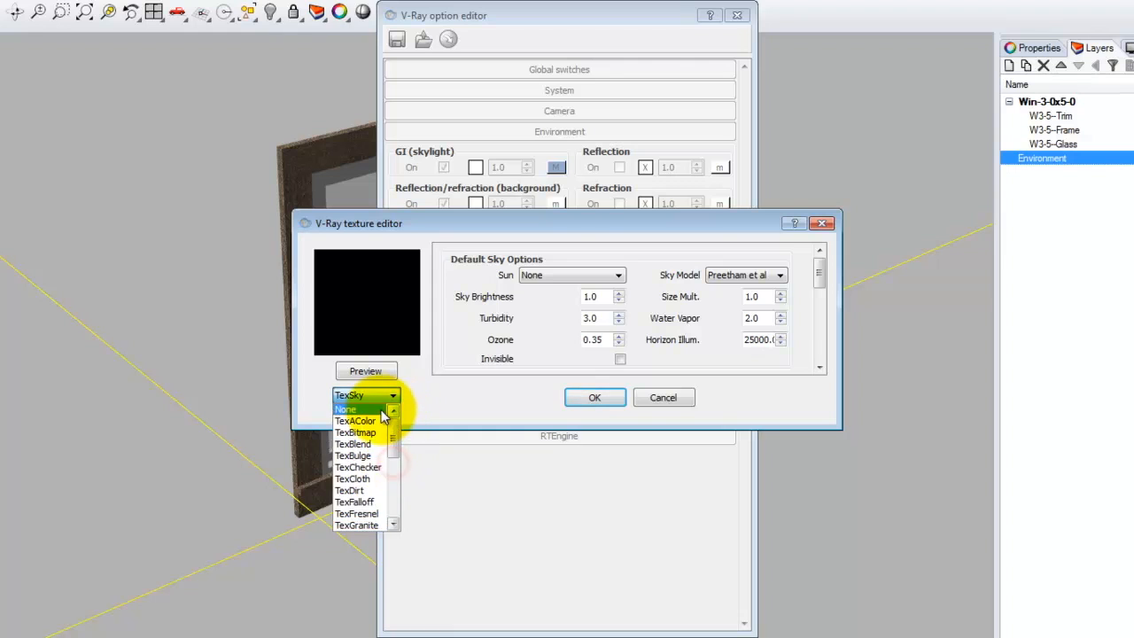
{"action": "left_click", "coordinate": [376, 408]}
{"action": "left_click", "coordinate": [593, 399]}
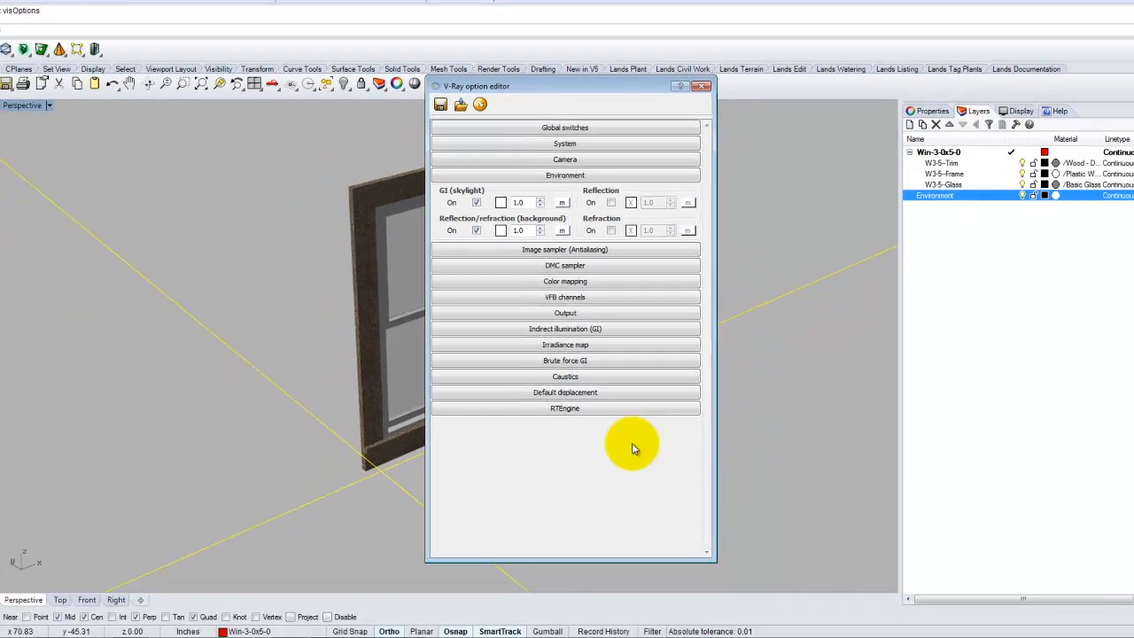
Close the V-Ray options and test-render the Perspective view with the plain environment colors.
{"action": "left_click", "coordinate": [631, 510]}
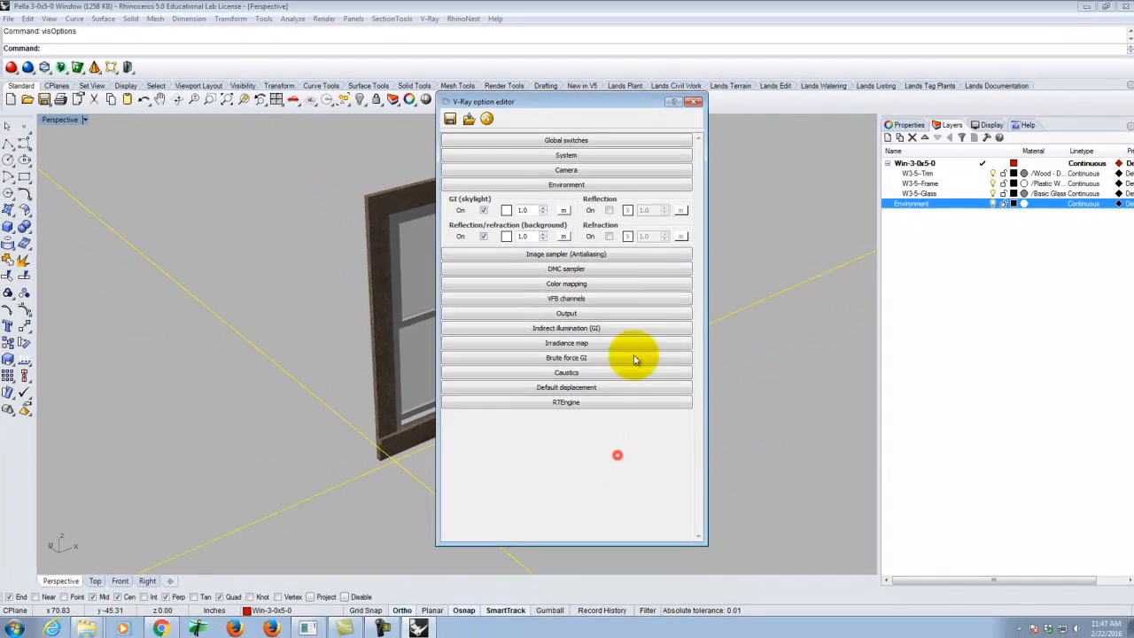
{"action": "left_click", "coordinate": [618, 184]}
{"action": "left_click", "coordinate": [694, 101]}
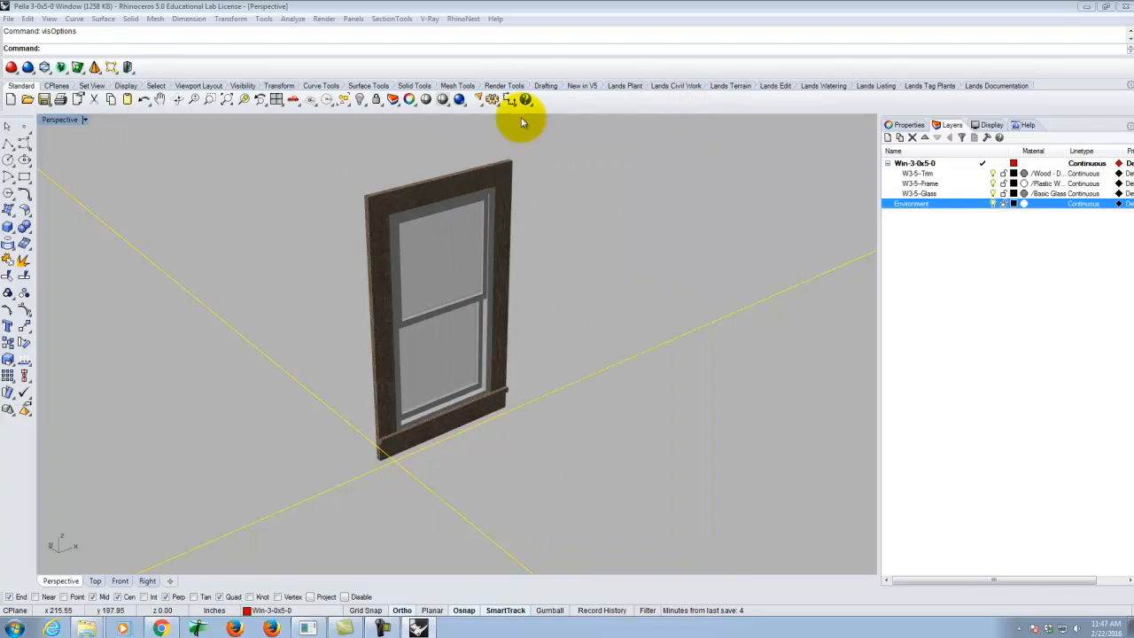
{"action": "left_click", "coordinate": [458, 99]}
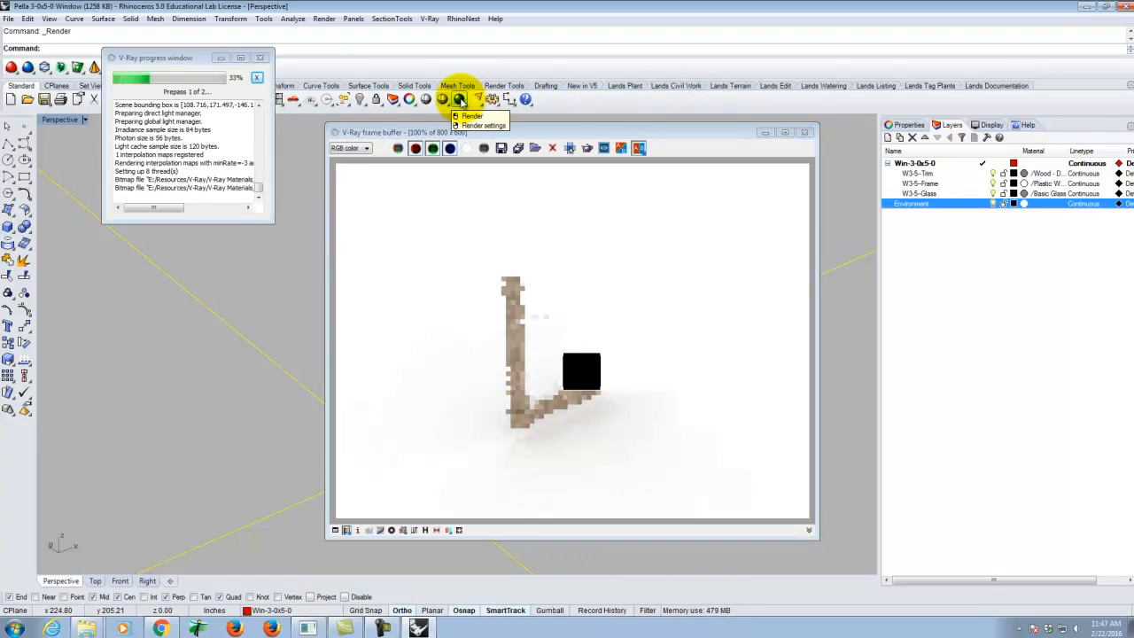
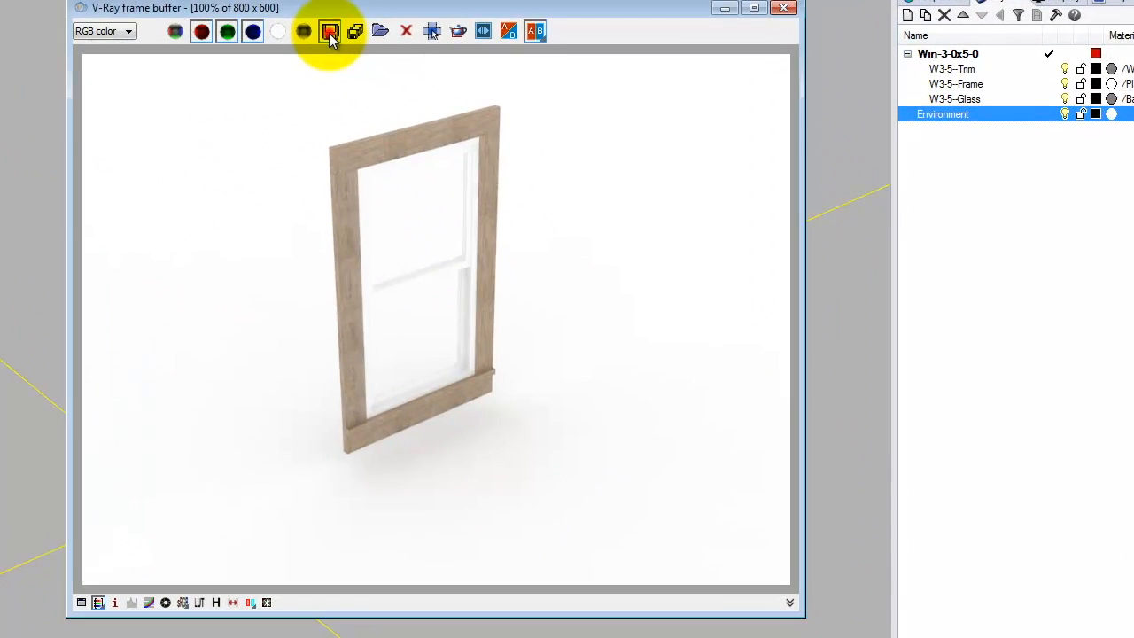
Start saving the rendered image from the V-Ray frame buffer and browse to E:\Dropbox\A136 Exercises\Ex208.
{"action": "left_click", "coordinate": [500, 148]}
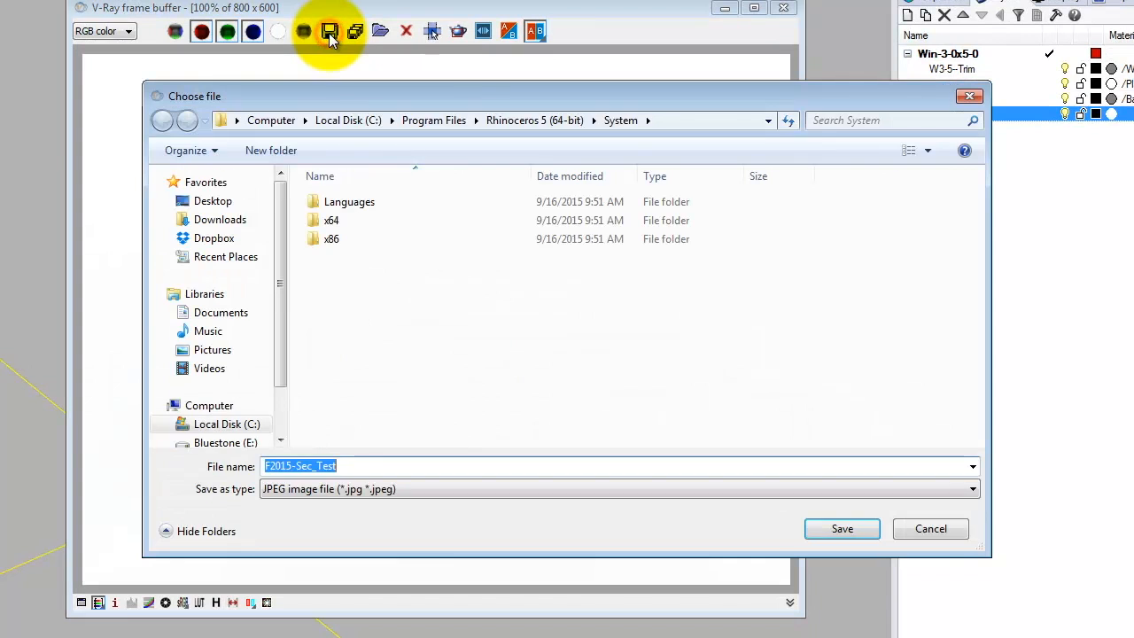
{"action": "left_click", "coordinate": [214, 443]}
{"action": "double_click", "coordinate": [350, 295]}
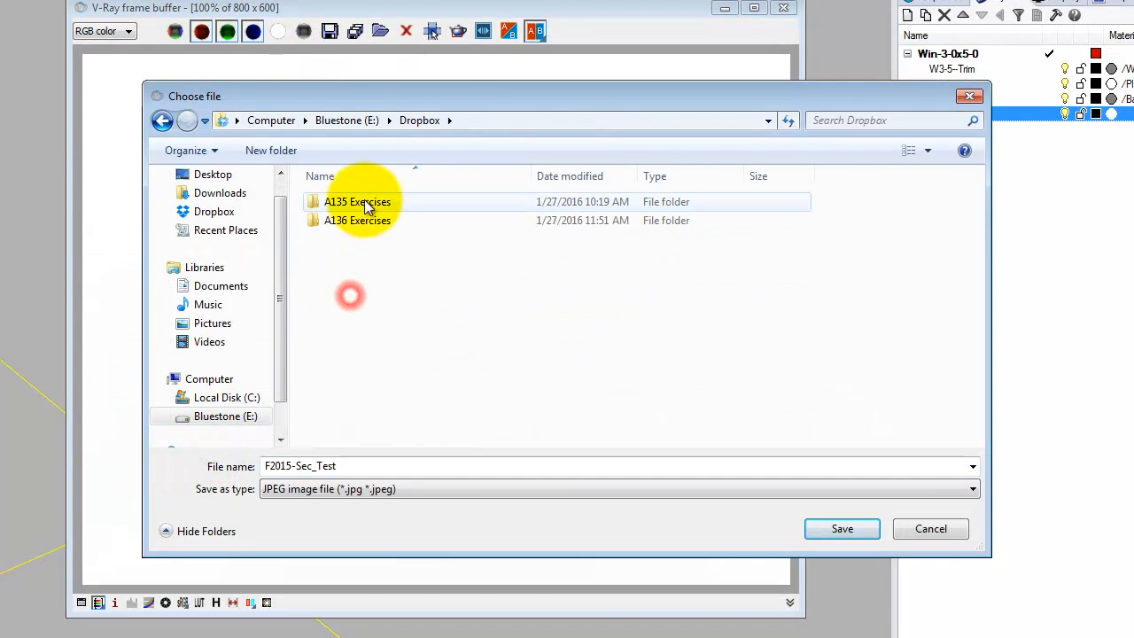
{"action": "double_click", "coordinate": [354, 224]}
{"action": "double_click", "coordinate": [335, 239]}
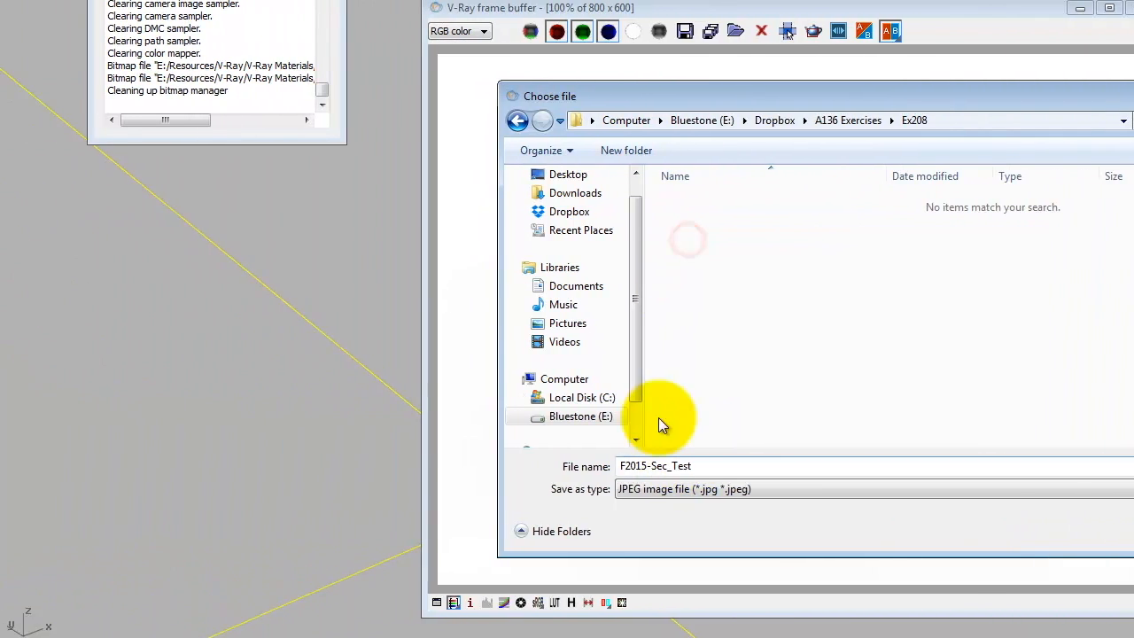
Name the render "Pella 3-0x5-0 Window" without the .3dm extension and save it as a JPEG image.
{"action": "left_click", "coordinate": [752, 467]}
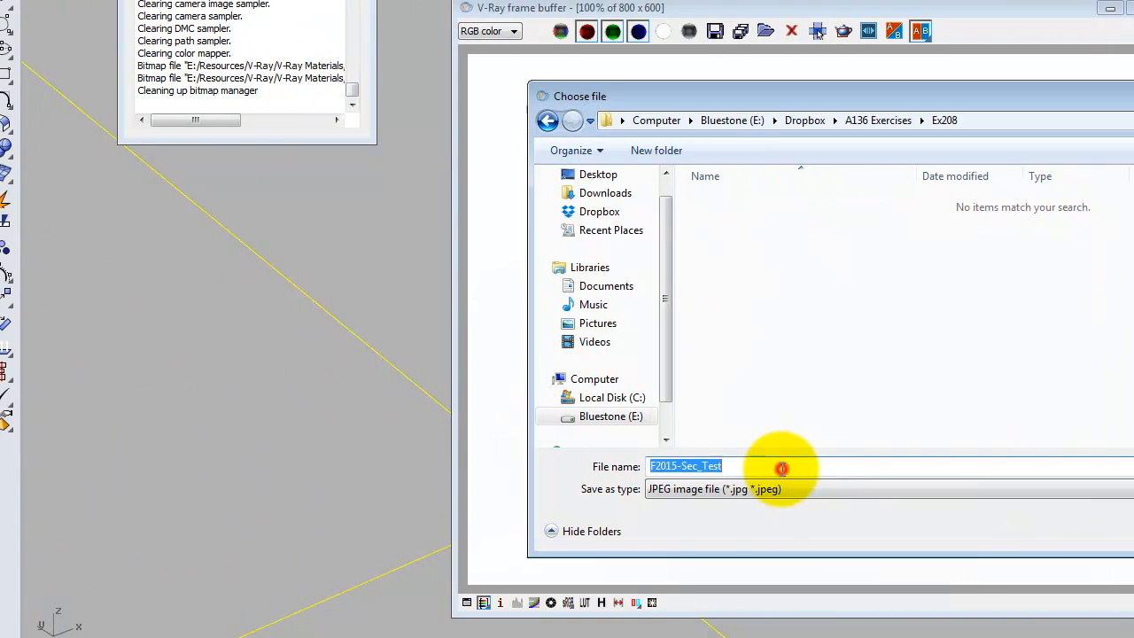
{"action": "type", "text": "Pella"}
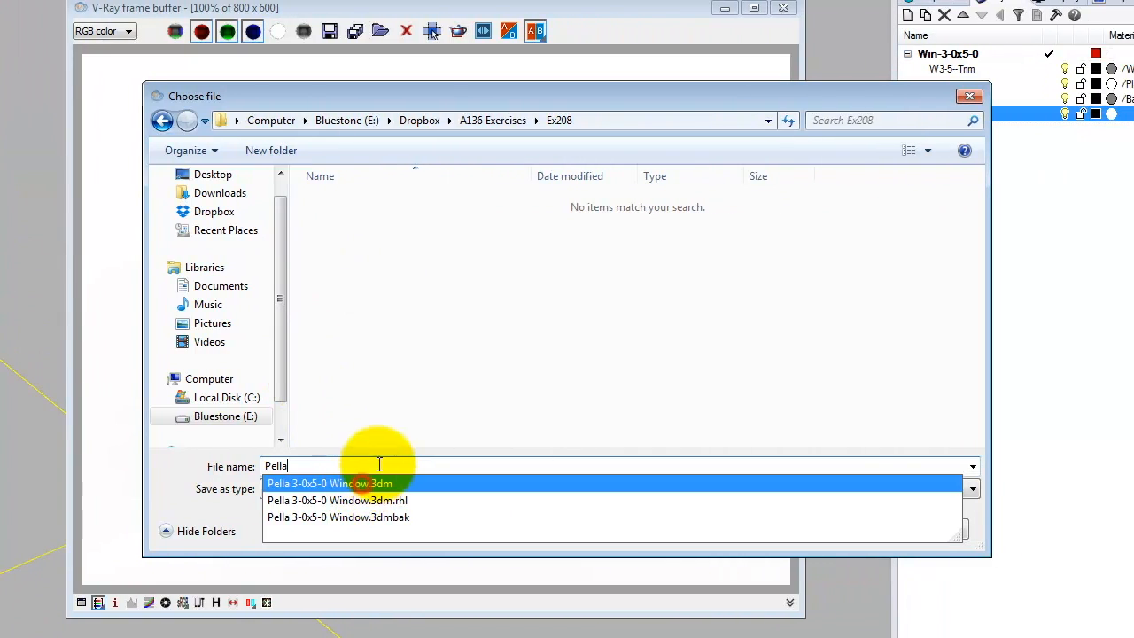
{"action": "left_click", "coordinate": [372, 483]}
{"action": "left_click_drag", "start_coordinate": [364, 466], "coordinate": [455, 465]}
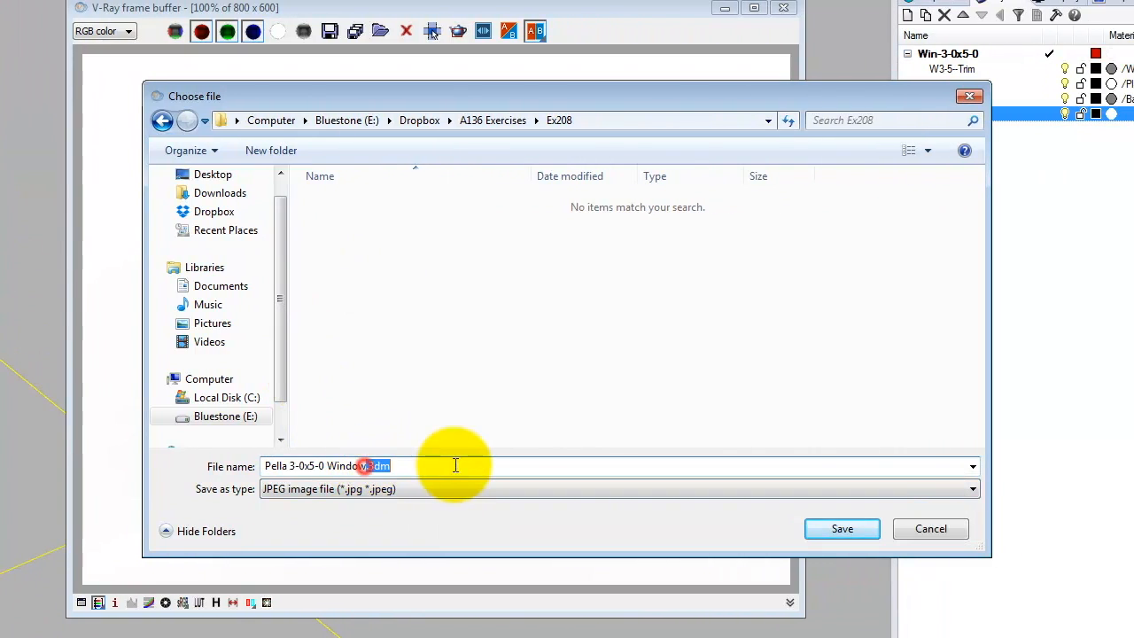
{"action": "key", "text": "BackSpace"}
{"action": "left_click", "coordinate": [878, 362]}
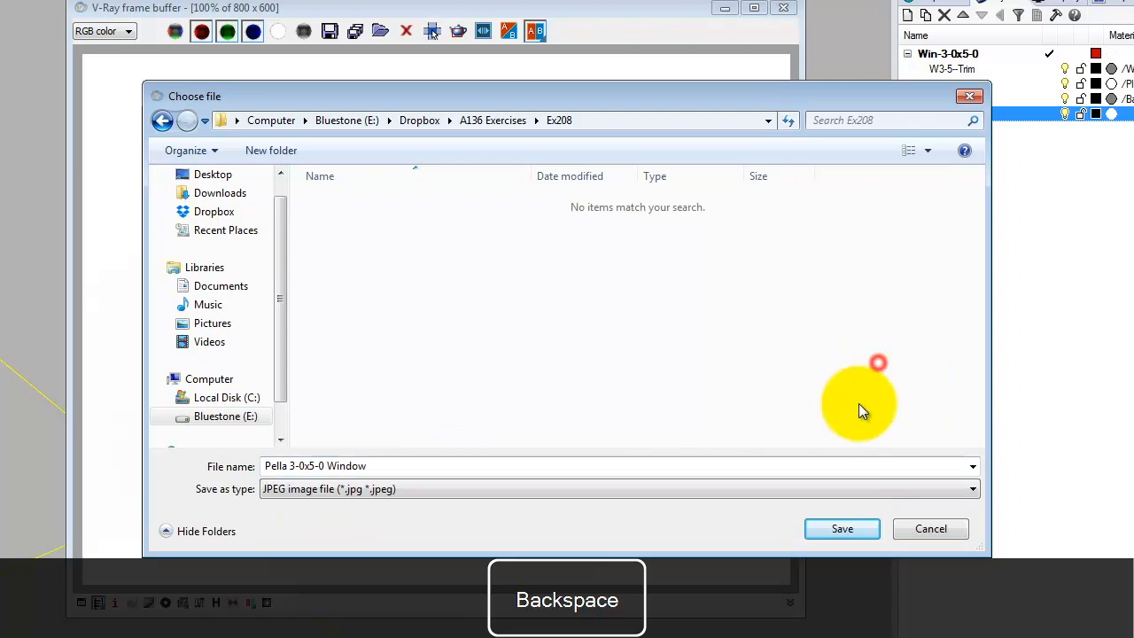
{"action": "left_click", "coordinate": [846, 529]}
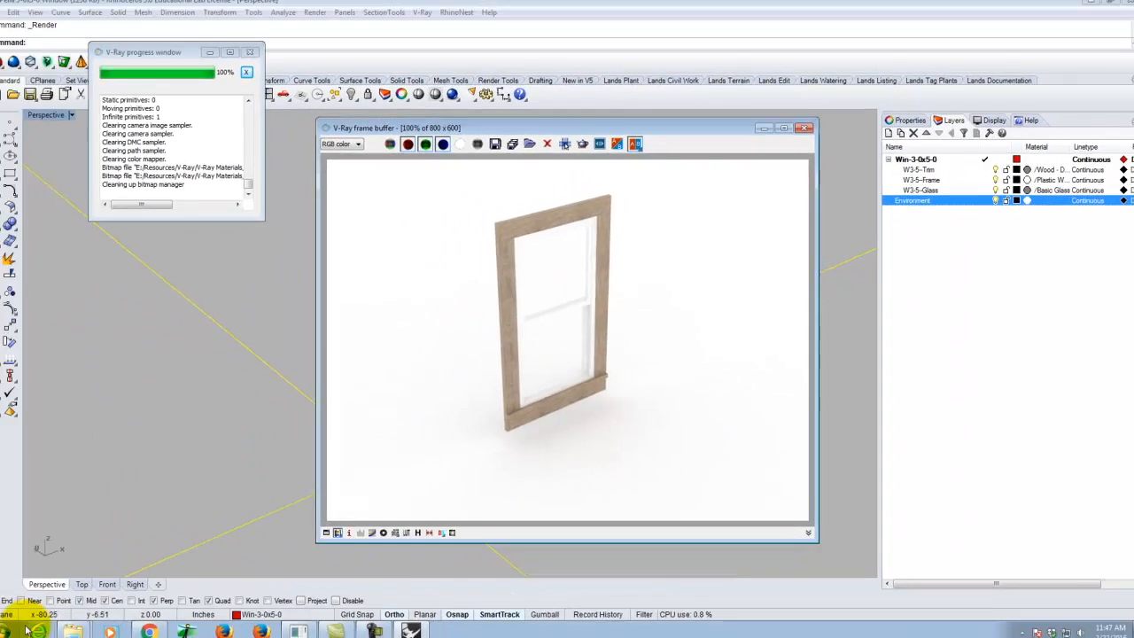
Switch to Chrome and open a new post for the Digital Tools For Designers & Architects site in a separate tab.
{"action": "left_click", "coordinate": [161, 628]}
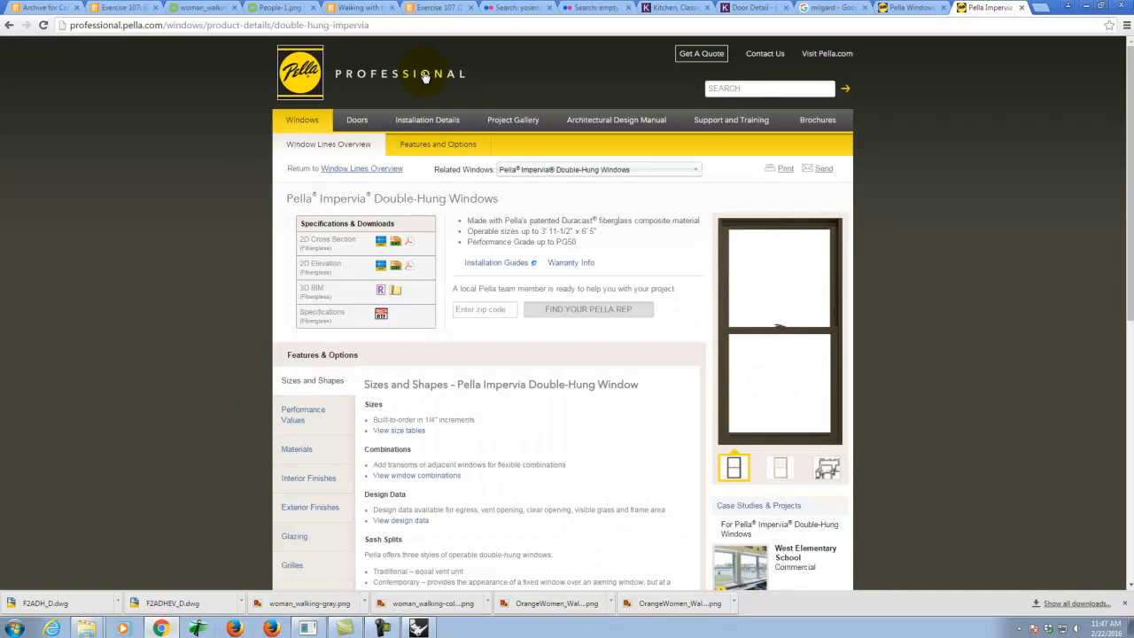
{"action": "left_click", "coordinate": [35, 7]}
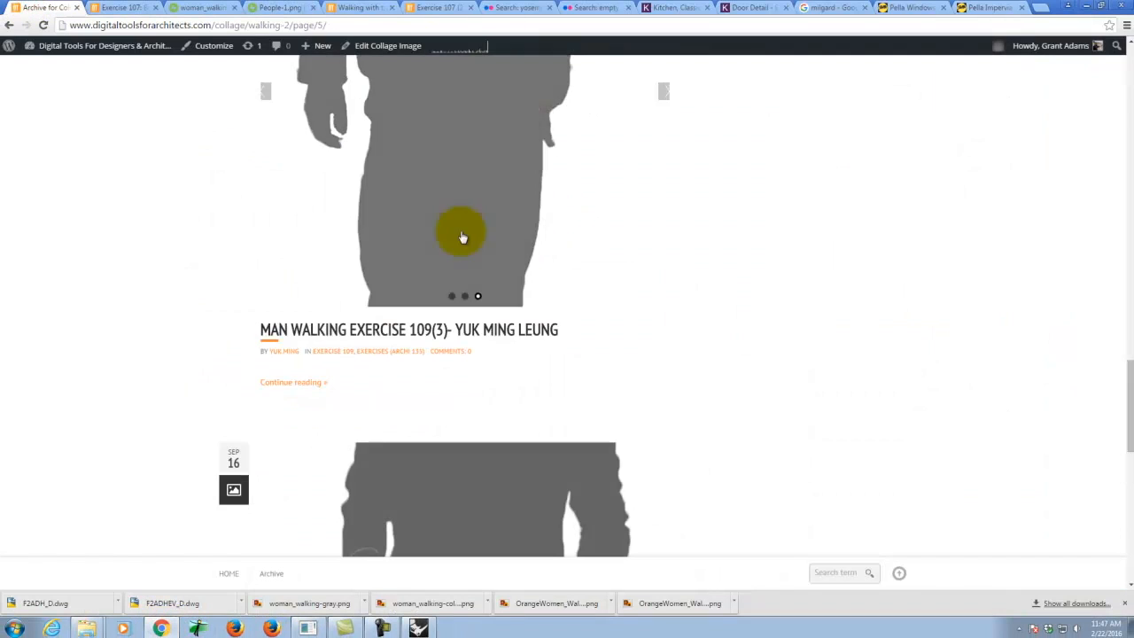
{"action": "scroll", "coordinate": [461, 236], "scroll_direction": "down", "scroll_amount": 8}
{"action": "right_click", "coordinate": [318, 75]}
{"action": "left_click", "coordinate": [338, 82]}
{"action": "left_click", "coordinate": [105, 8]}
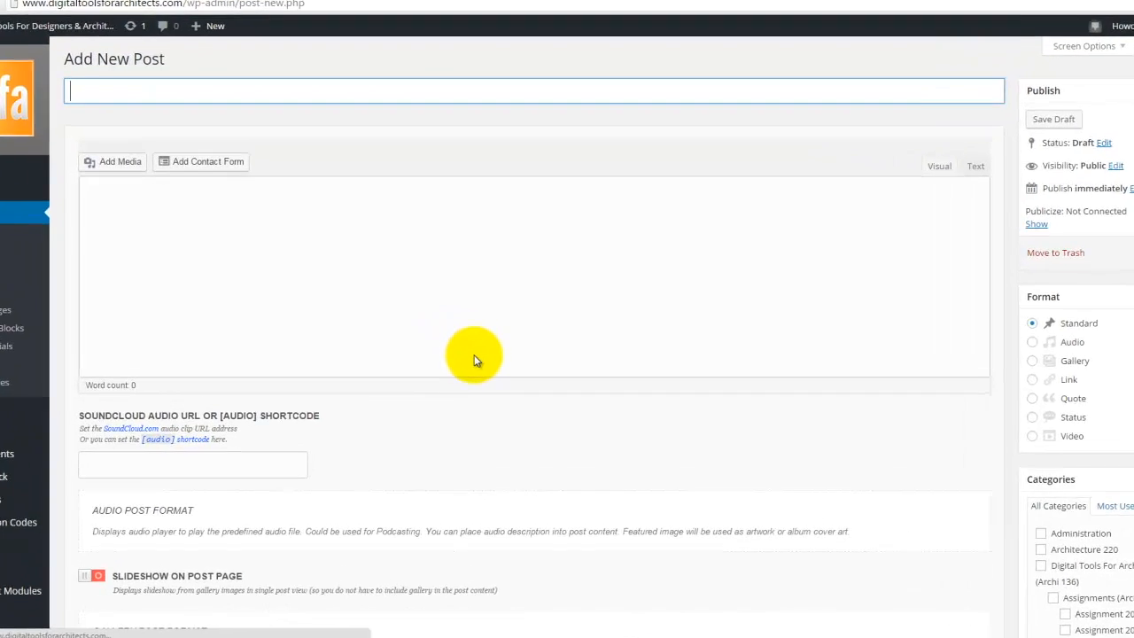
Title the new post "Pella 3-0 x 5-0 Double Hung Window" and move on to its content area.
{"action": "left_click", "coordinate": [178, 109]}
{"action": "type", "text": "Pixel "}
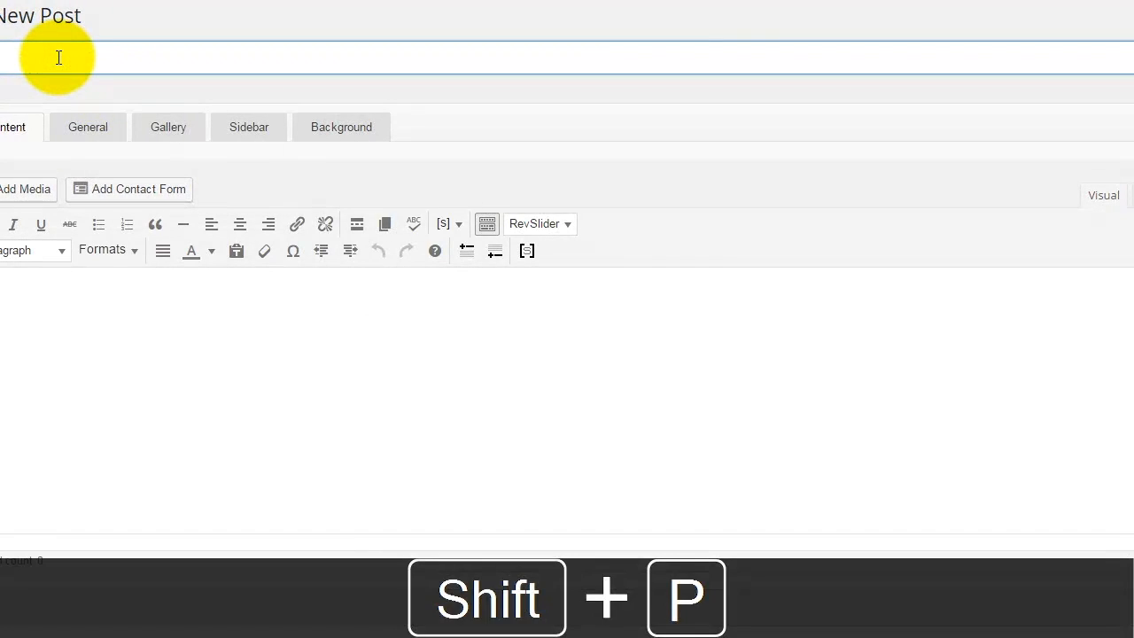
{"action": "type", "text": "3-0 x 5-0 "}
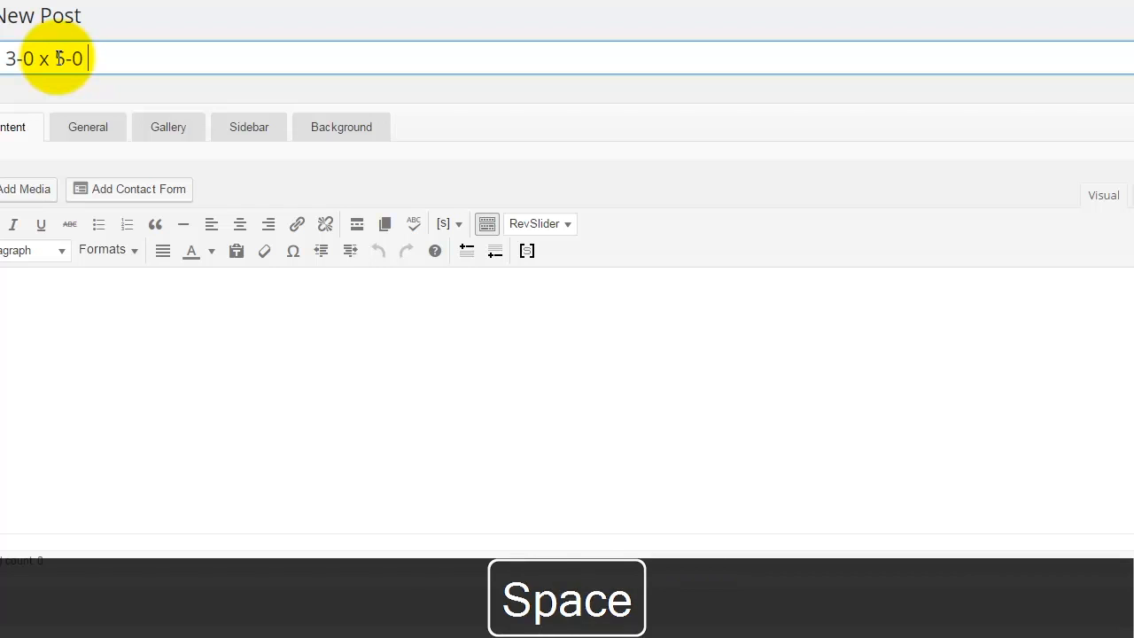
{"action": "type", "text": "Double Hung Windo"}
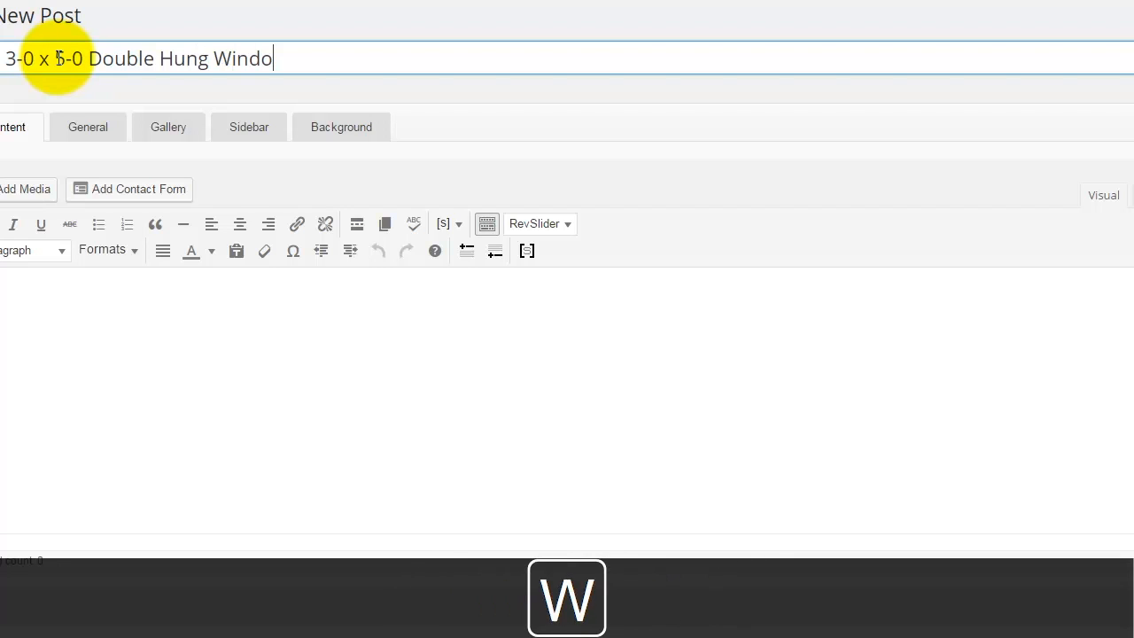
{"action": "left_click", "coordinate": [264, 367]}
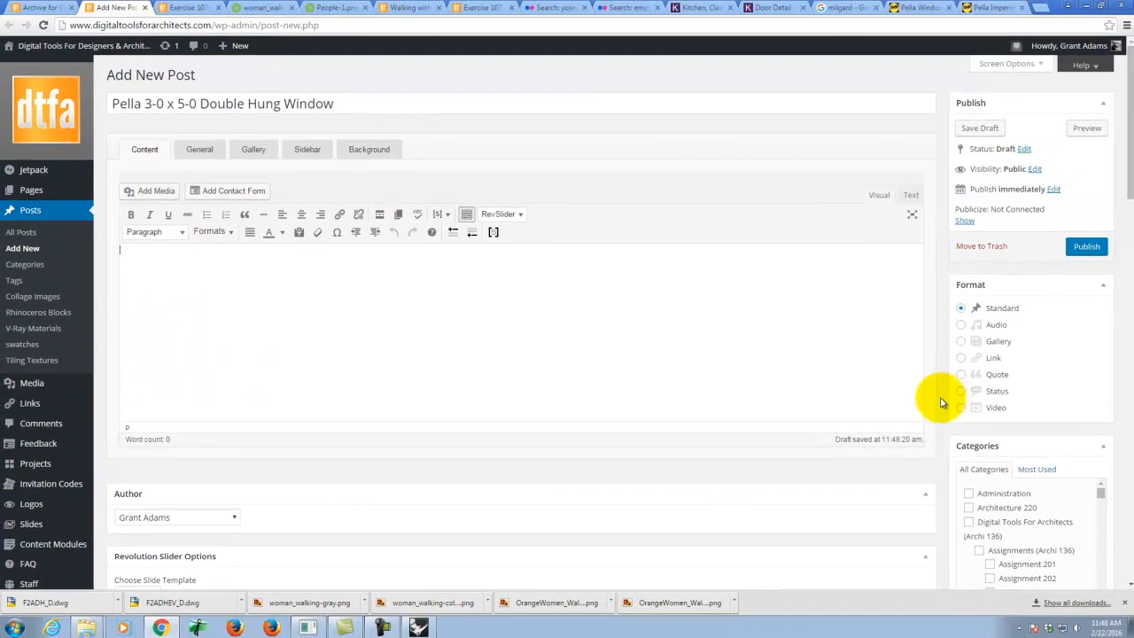
Assign the post to the Rhinoceros Blocks categories Pella, Window and Double-Hung.
{"action": "scroll", "coordinate": [936, 398], "scroll_direction": "down", "scroll_amount": 3}
{"action": "scroll", "coordinate": [941, 405], "scroll_direction": "down", "scroll_amount": 3}
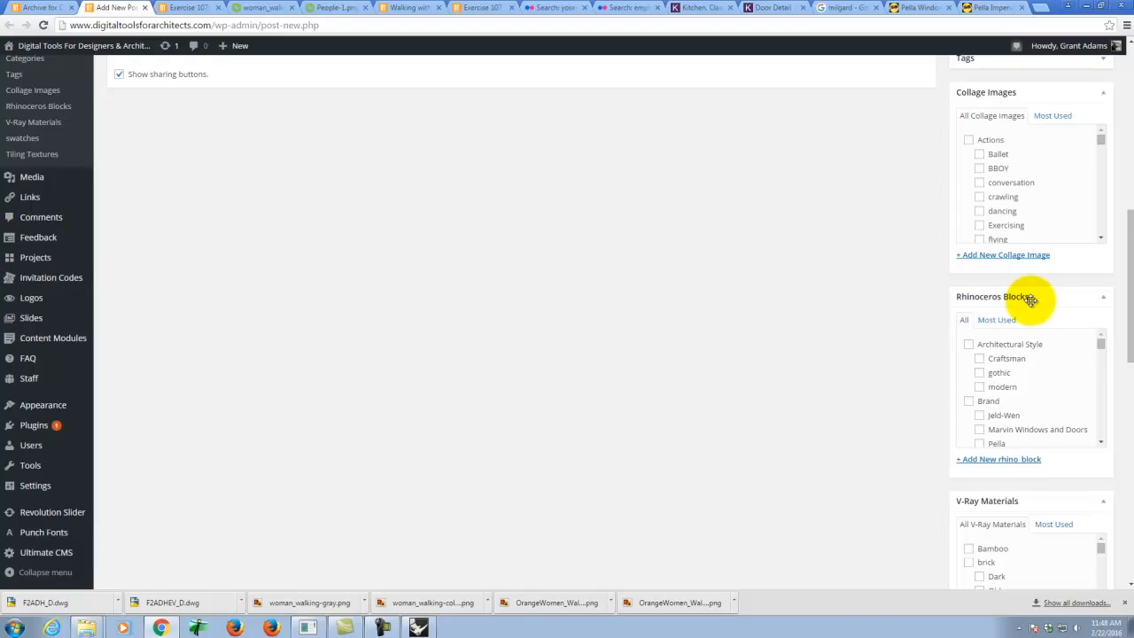
{"action": "left_click_drag", "start_coordinate": [1100, 345], "coordinate": [1100, 349]}
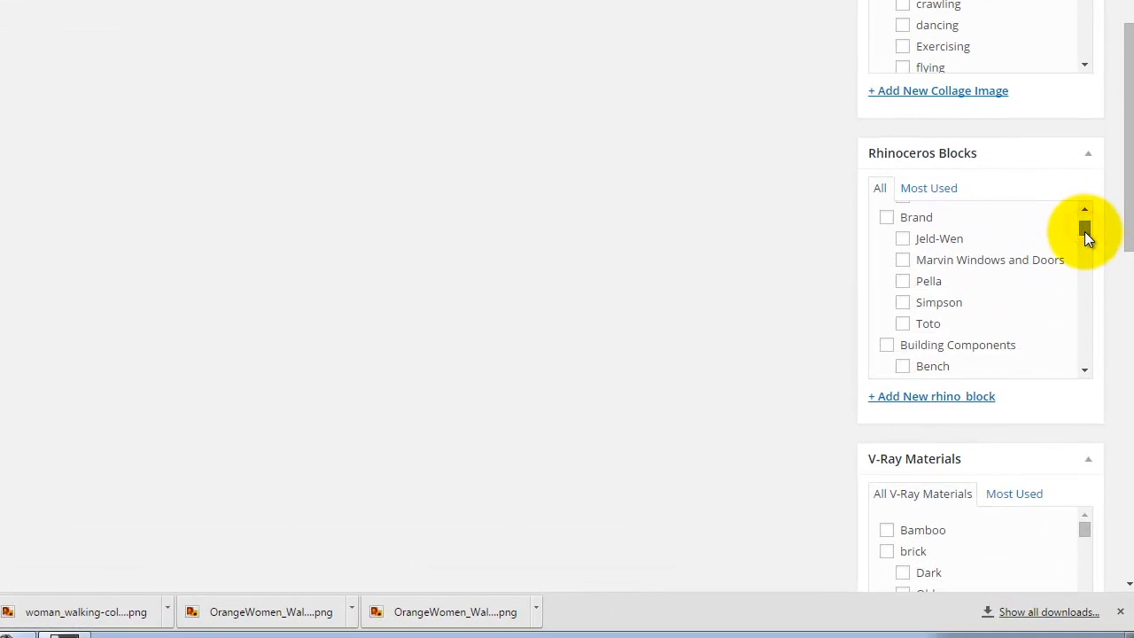
{"action": "left_click", "coordinate": [902, 281]}
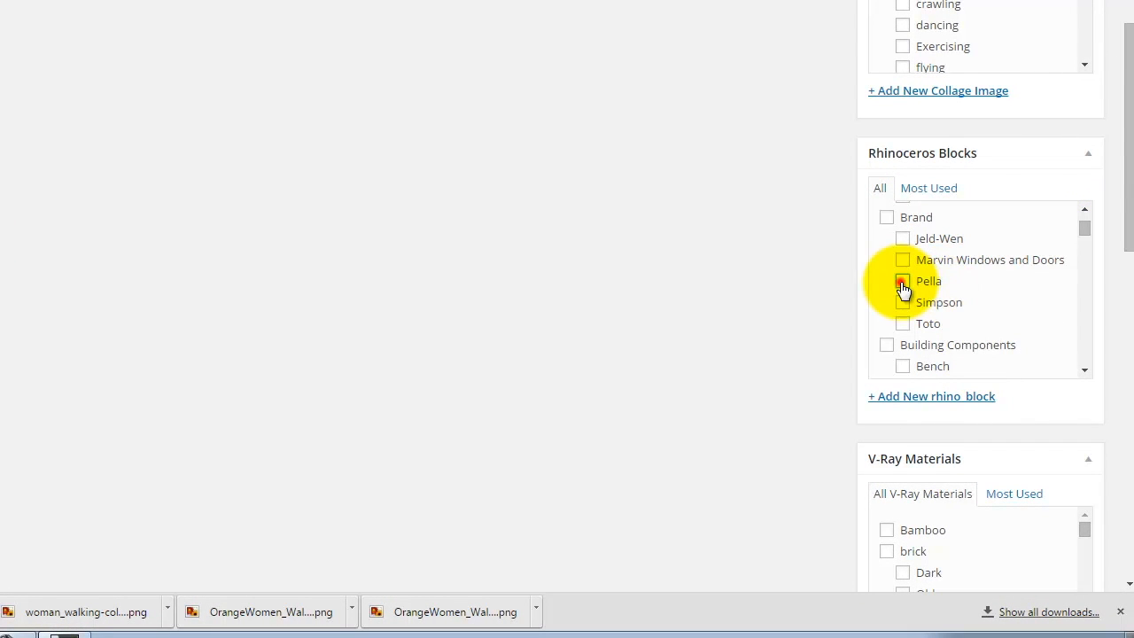
{"action": "left_click_drag", "start_coordinate": [1080, 233], "coordinate": [954, 248]}
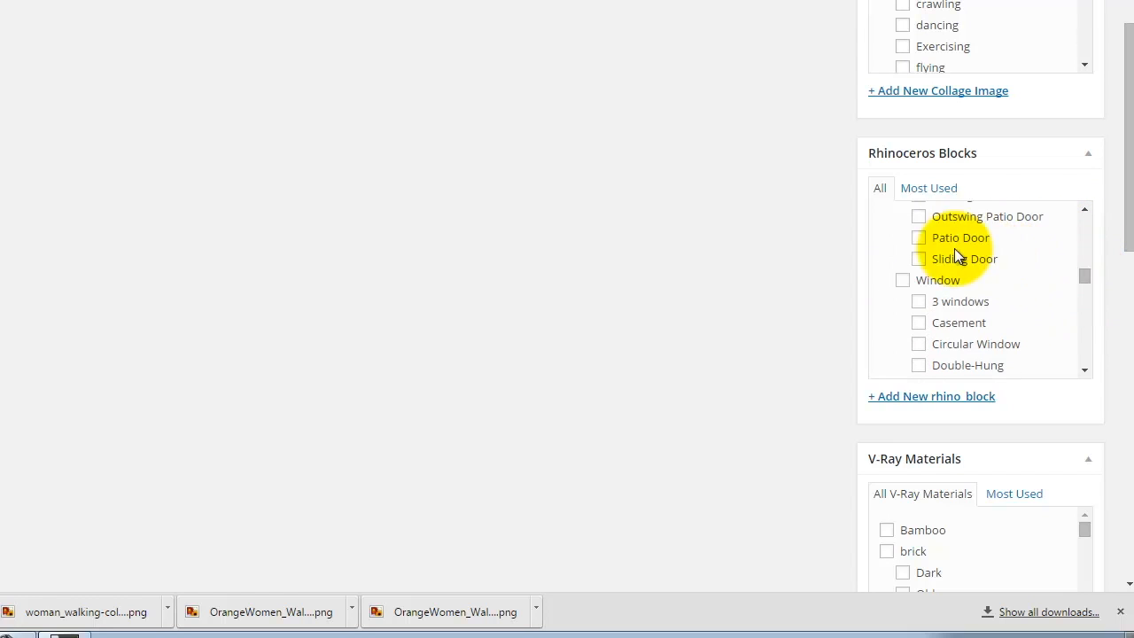
{"action": "left_click", "coordinate": [902, 277]}
{"action": "left_click", "coordinate": [973, 421]}
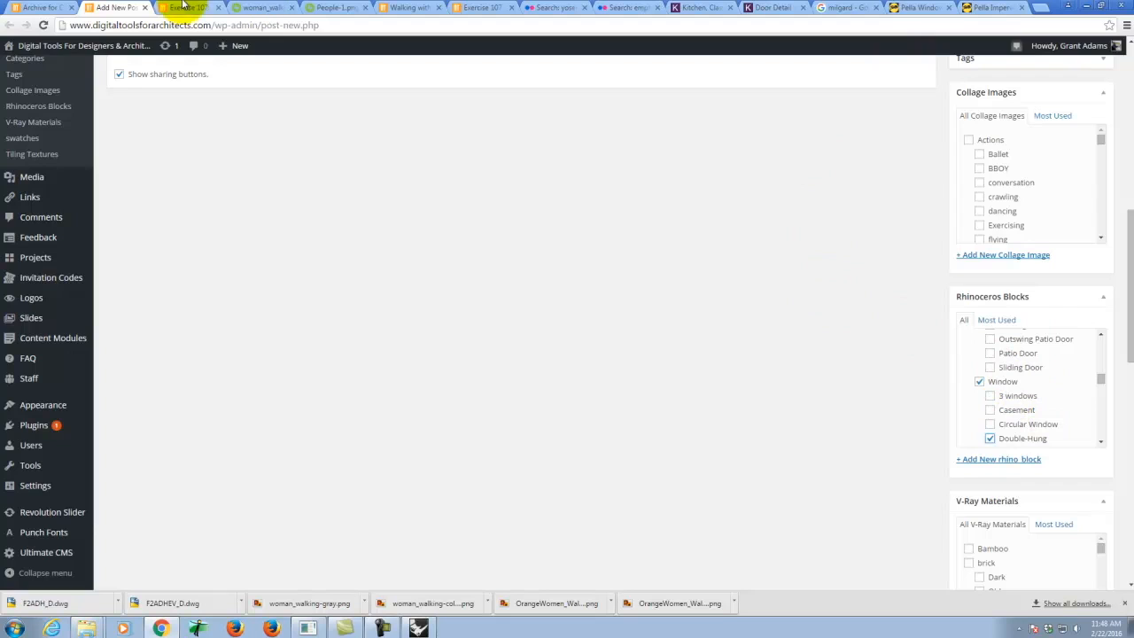
Open the site's Rhinoceros Blocks Library page and review its block sections and the options for browsing by location, material, brand, style and size.
{"action": "left_click", "coordinate": [415, 8]}
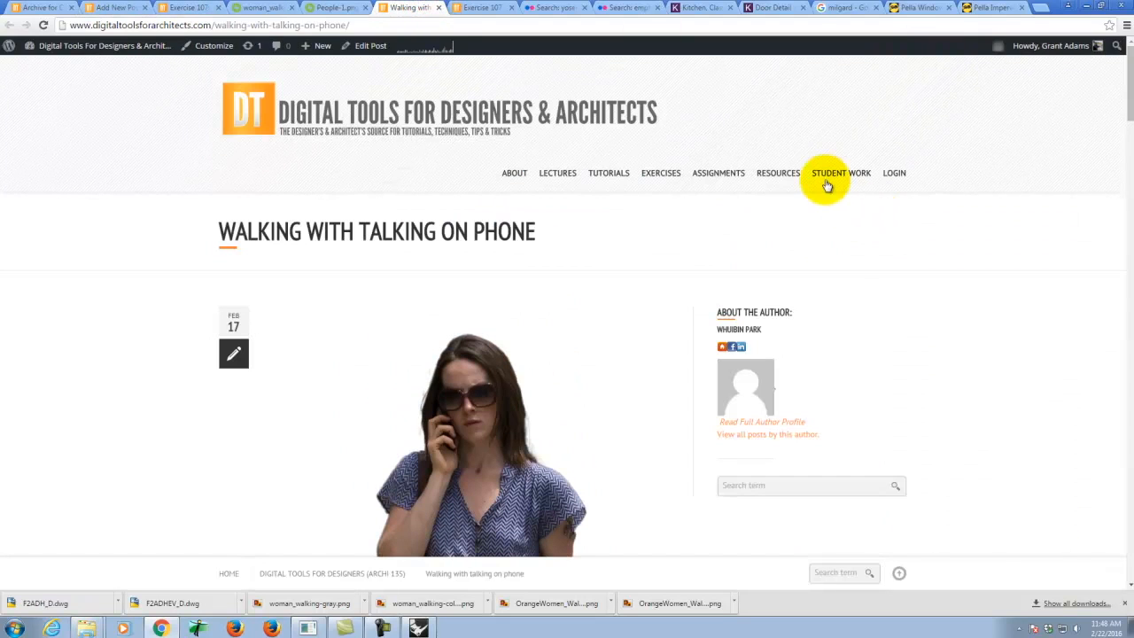
{"action": "mouse_move", "coordinate": [785, 173]}
{"action": "mouse_move", "coordinate": [816, 297]}
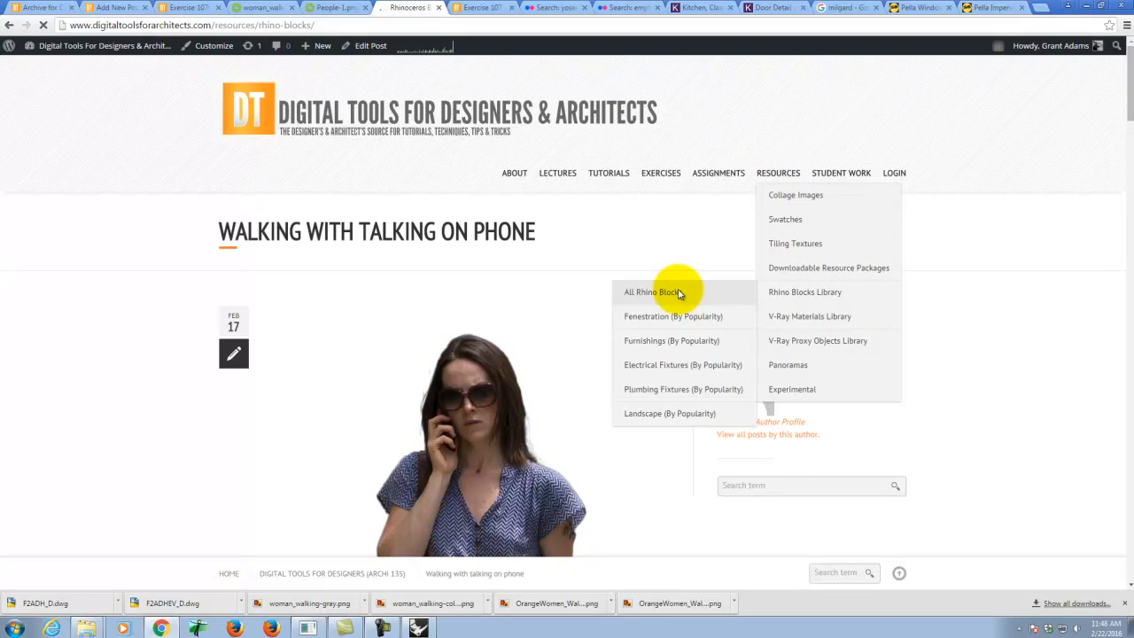
{"action": "scroll", "coordinate": [736, 250], "scroll_direction": "down", "scroll_amount": 2}
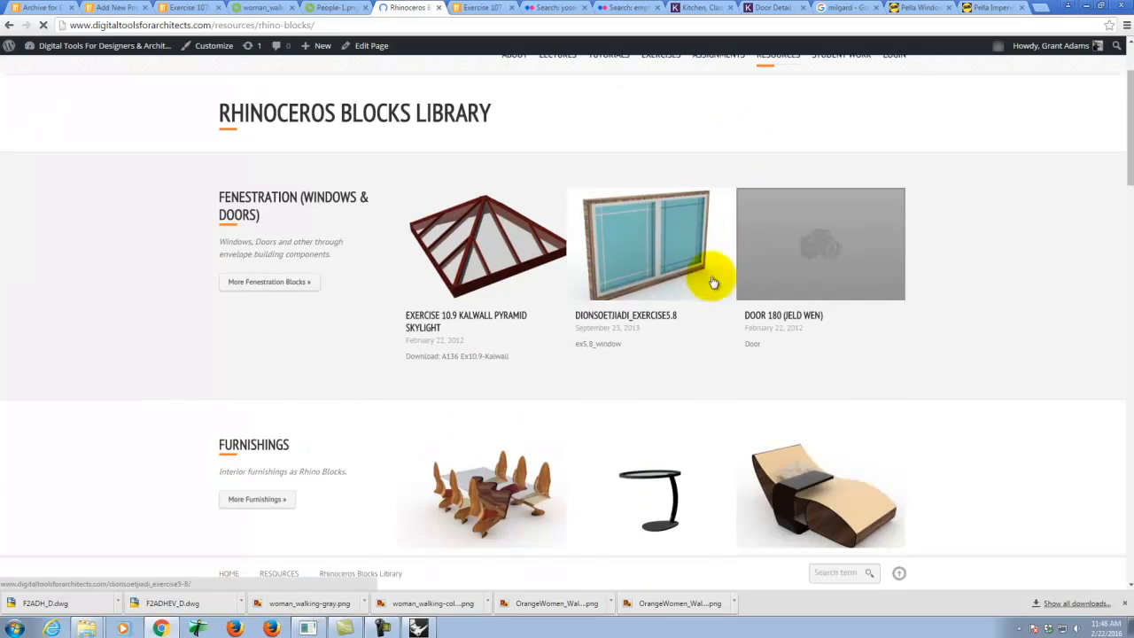
{"action": "scroll", "coordinate": [736, 301], "scroll_direction": "down", "scroll_amount": 3}
{"action": "scroll", "coordinate": [757, 329], "scroll_direction": "down", "scroll_amount": 7}
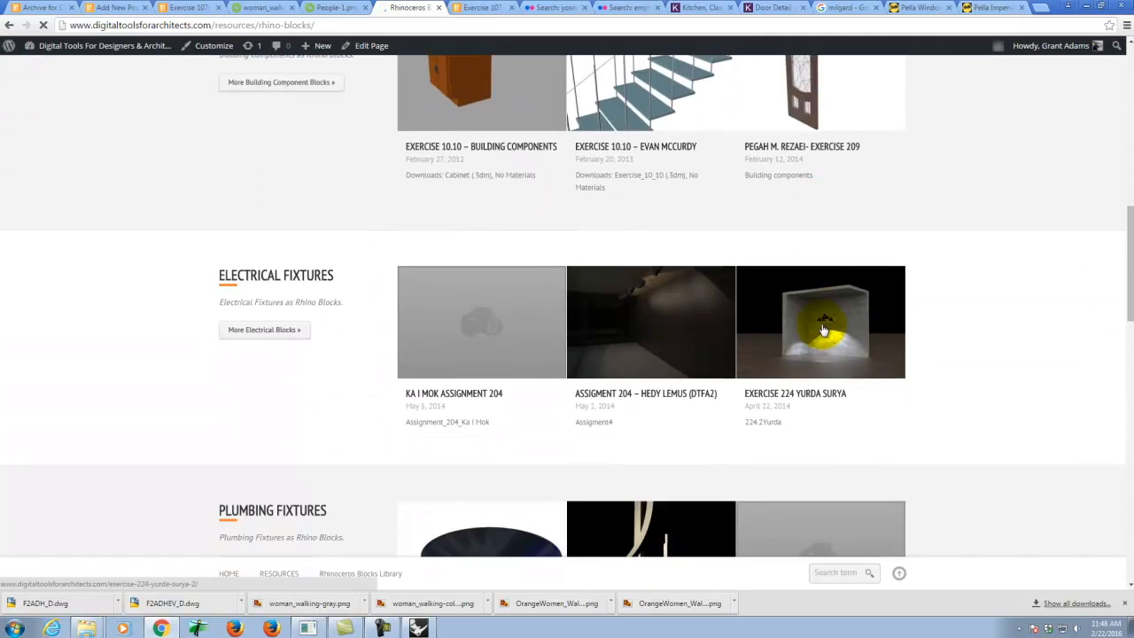
{"action": "scroll", "coordinate": [833, 333], "scroll_direction": "down", "scroll_amount": 3}
{"action": "scroll", "coordinate": [829, 329], "scroll_direction": "up", "scroll_amount": 3}
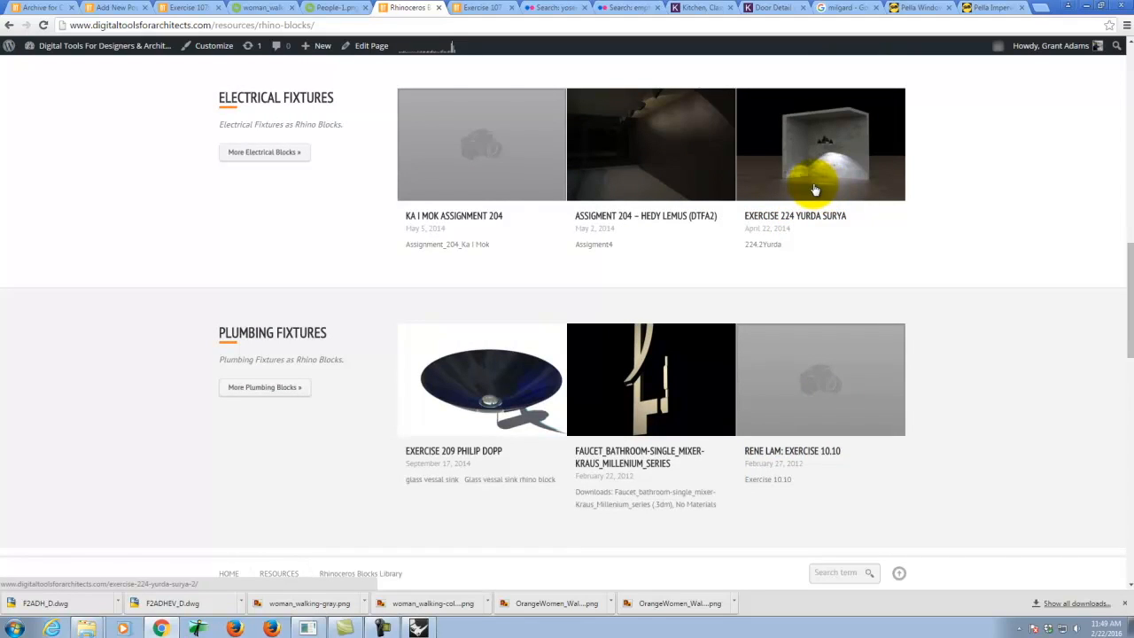
{"action": "scroll", "coordinate": [813, 206], "scroll_direction": "down", "scroll_amount": 2}
{"action": "scroll", "coordinate": [811, 227], "scroll_direction": "down", "scroll_amount": 10}
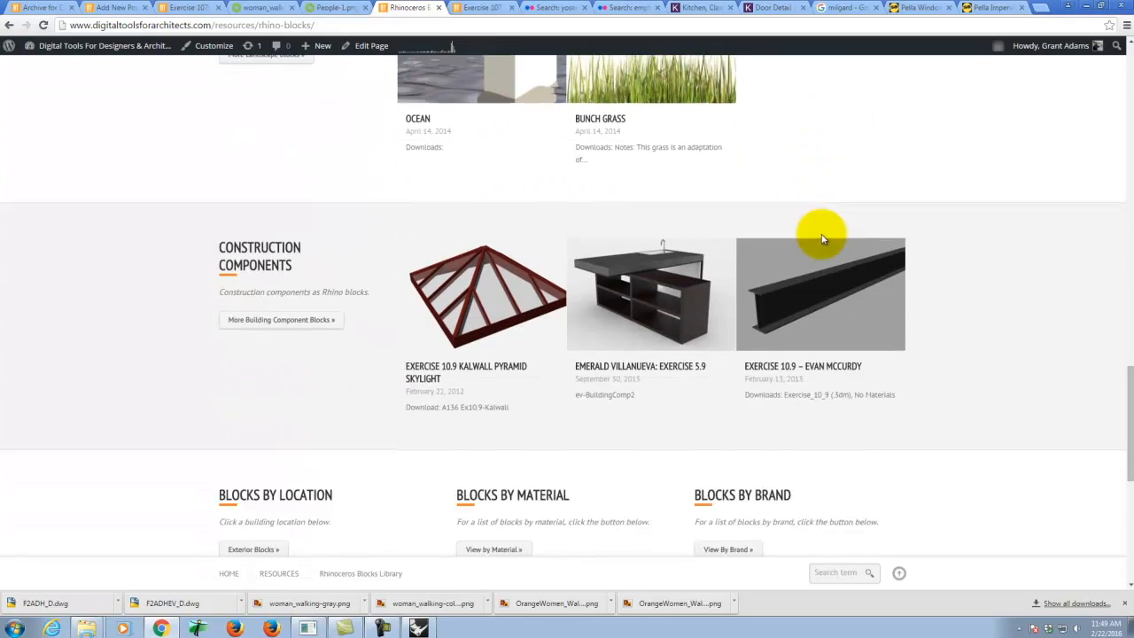
{"action": "scroll", "coordinate": [861, 222], "scroll_direction": "down", "scroll_amount": 3}
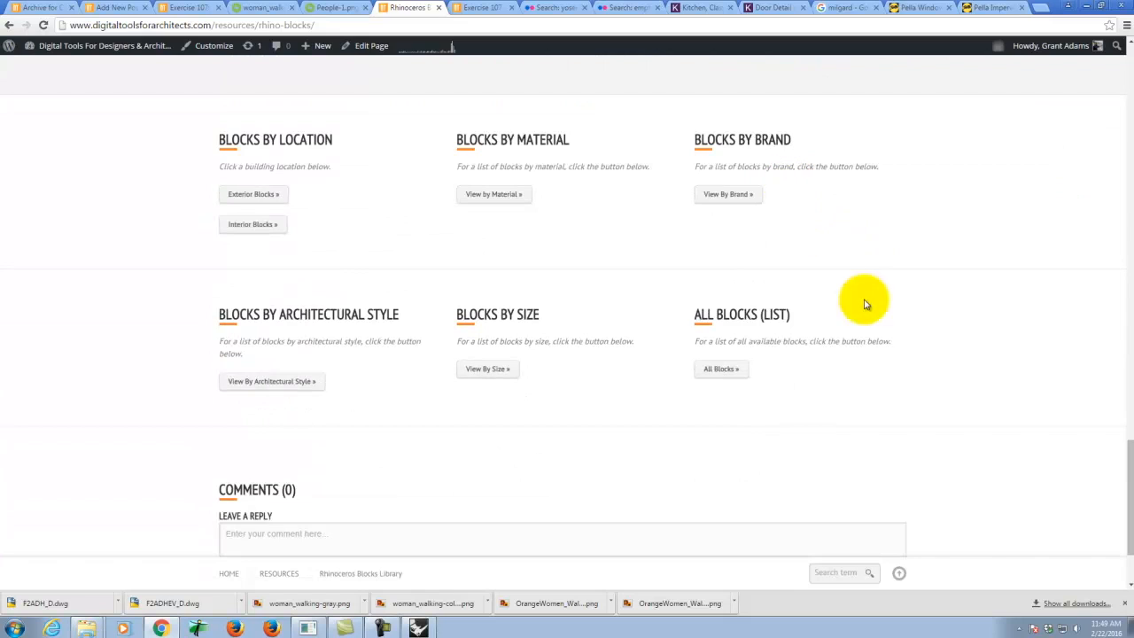
{"action": "scroll", "coordinate": [867, 326], "scroll_direction": "up", "scroll_amount": 5}
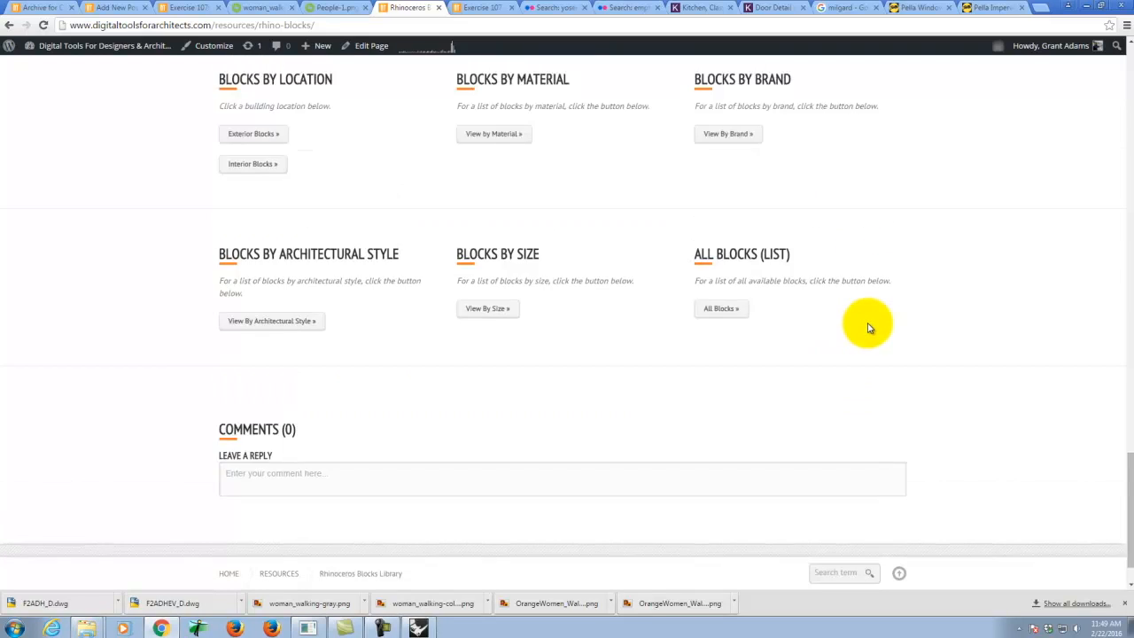
{"action": "scroll", "coordinate": [869, 329], "scroll_direction": "up", "scroll_amount": 10}
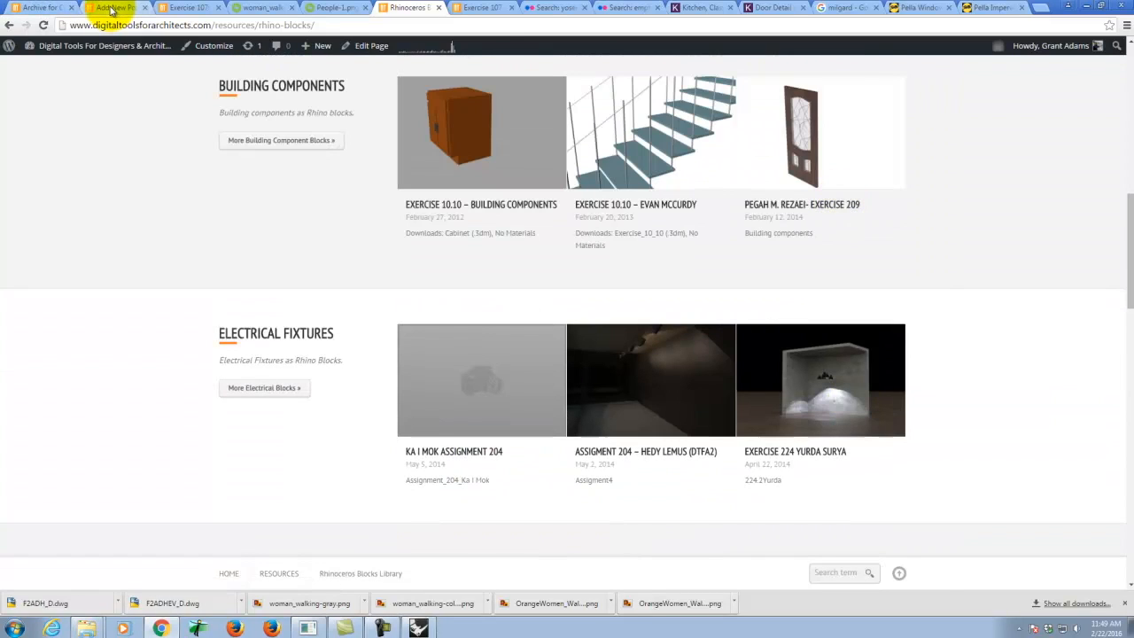
Return to the new post's empty content area and bring up the Ex208 exercise folder in Windows Explorer.
{"action": "left_click", "coordinate": [111, 9]}
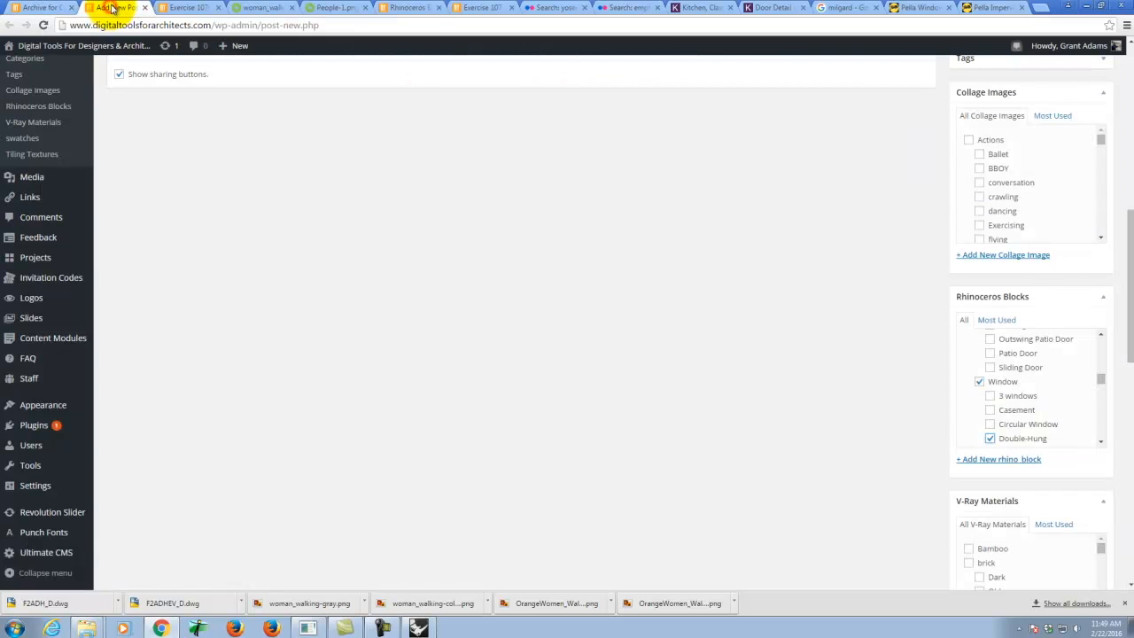
{"action": "left_click", "coordinate": [186, 8]}
{"action": "left_click", "coordinate": [97, 8]}
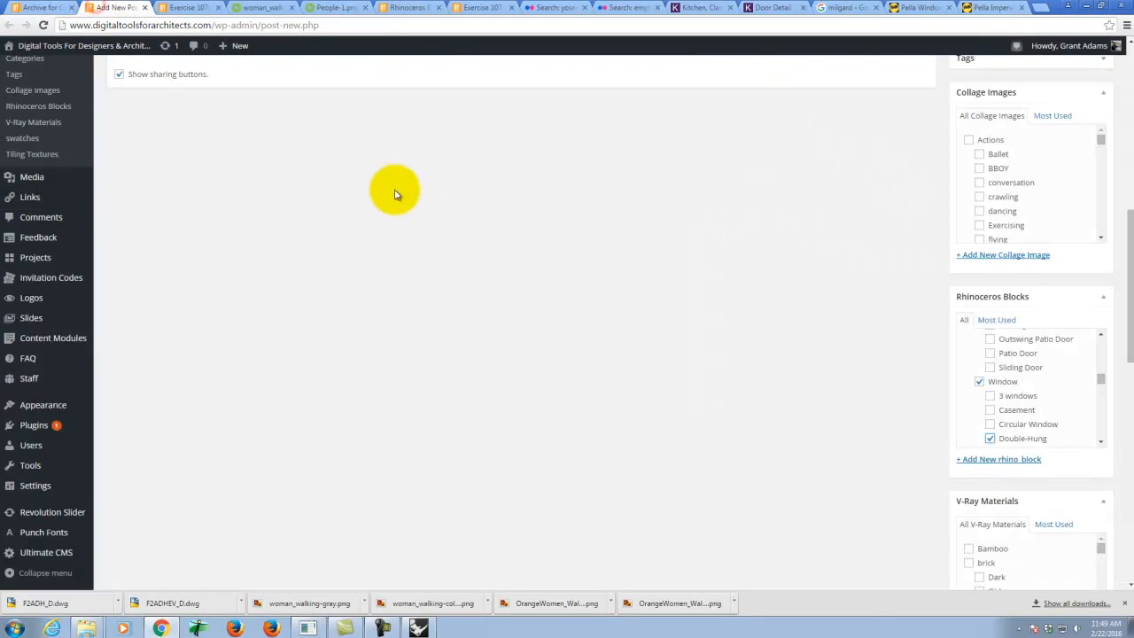
{"action": "scroll", "coordinate": [396, 200], "scroll_direction": "down", "scroll_amount": 2}
{"action": "scroll", "coordinate": [396, 200], "scroll_direction": "up", "scroll_amount": 8}
{"action": "left_click", "coordinate": [223, 305]}
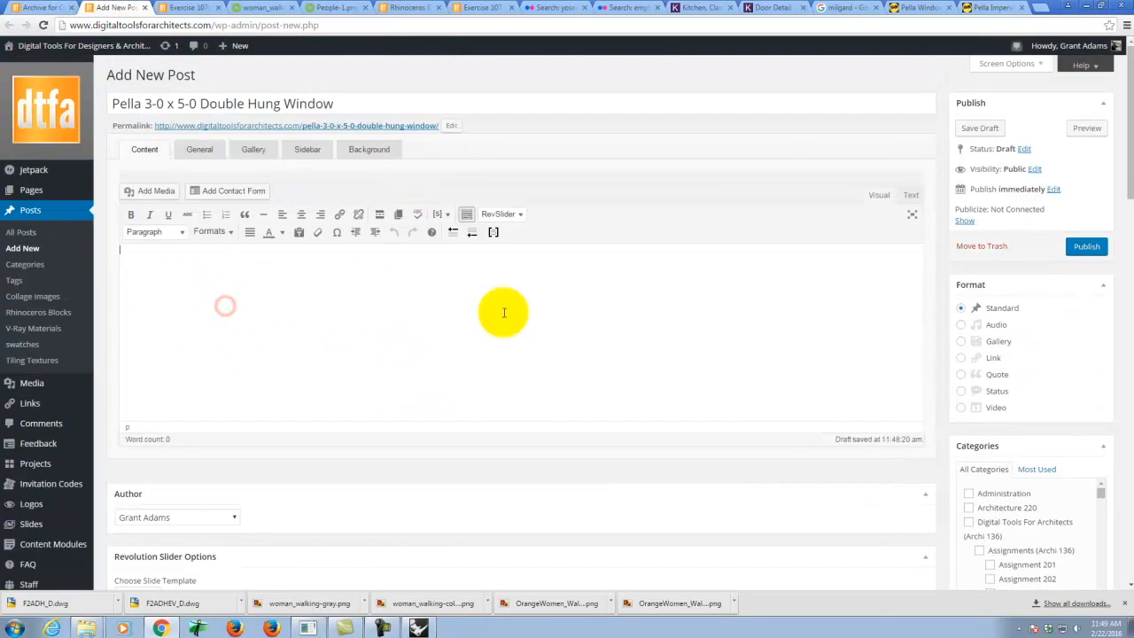
{"action": "left_click", "coordinate": [80, 627]}
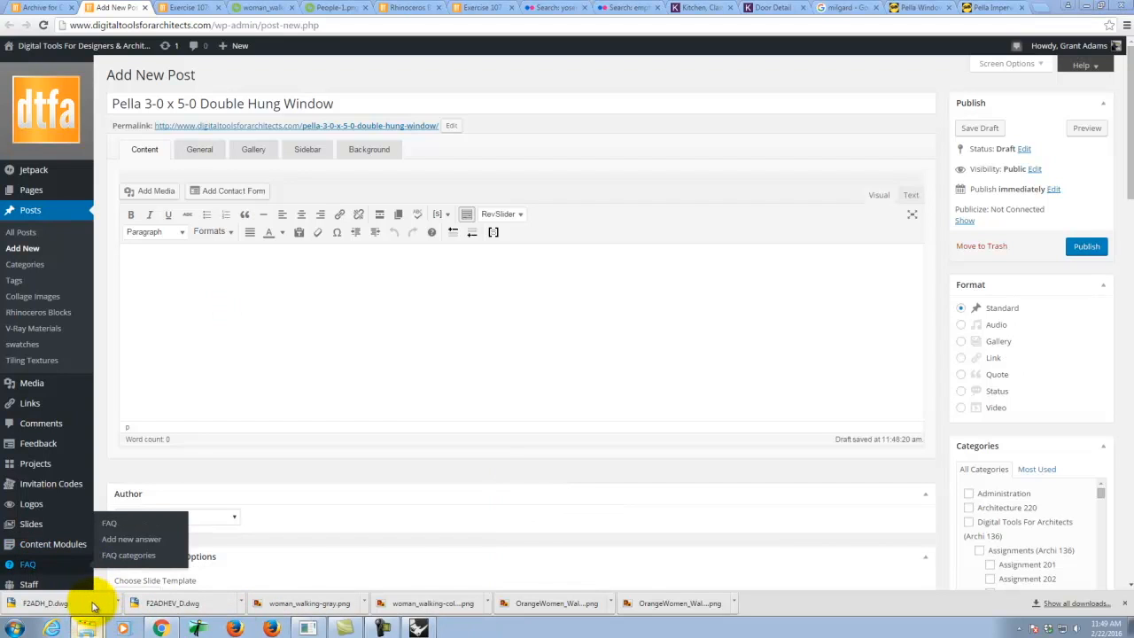
{"action": "left_click", "coordinate": [89, 625]}
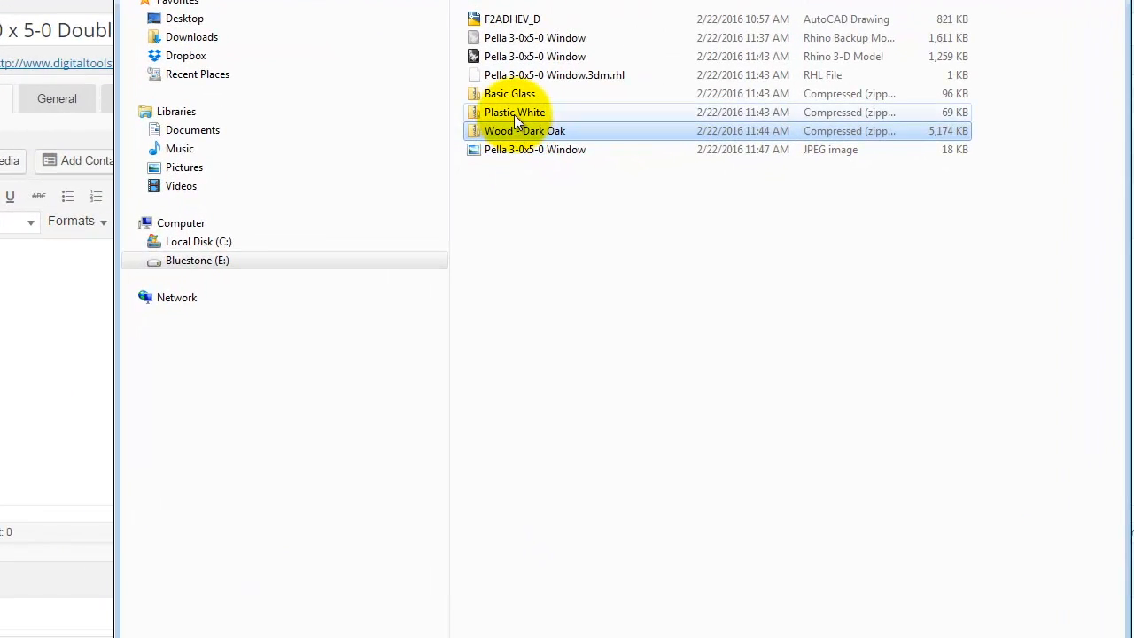
Compress the Rhino 3-D model, the Basic Glass, Plastic White and Wood - Dark Oak archives and the JPEG render into one zip file.
{"action": "left_click", "coordinate": [506, 157], "text": "ctrl"}
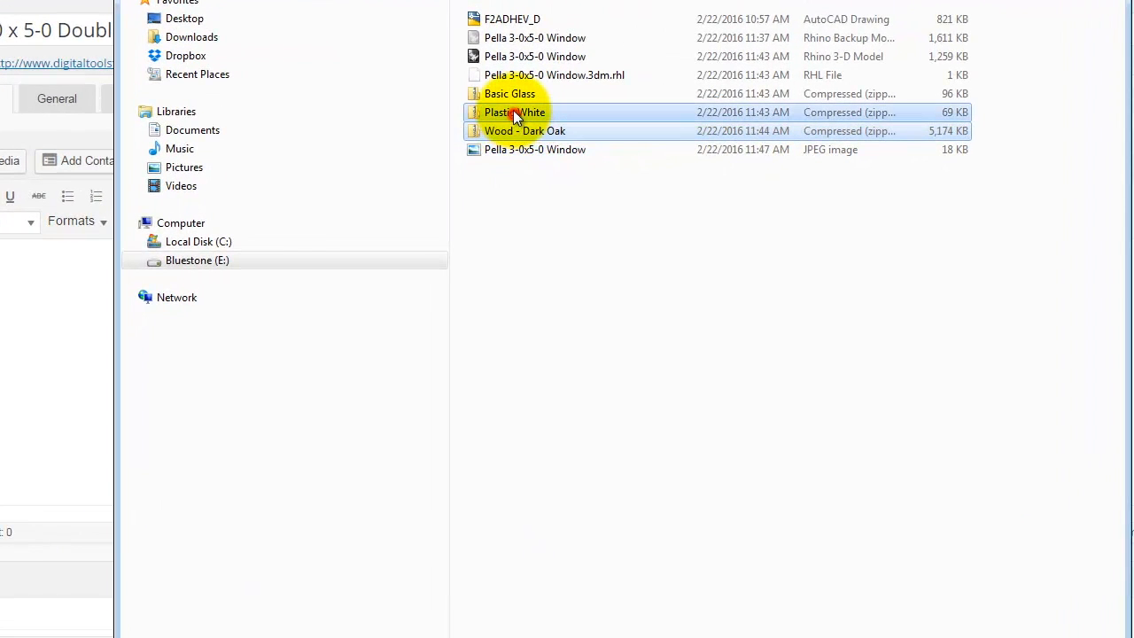
{"action": "left_click", "coordinate": [513, 94], "text": "ctrl"}
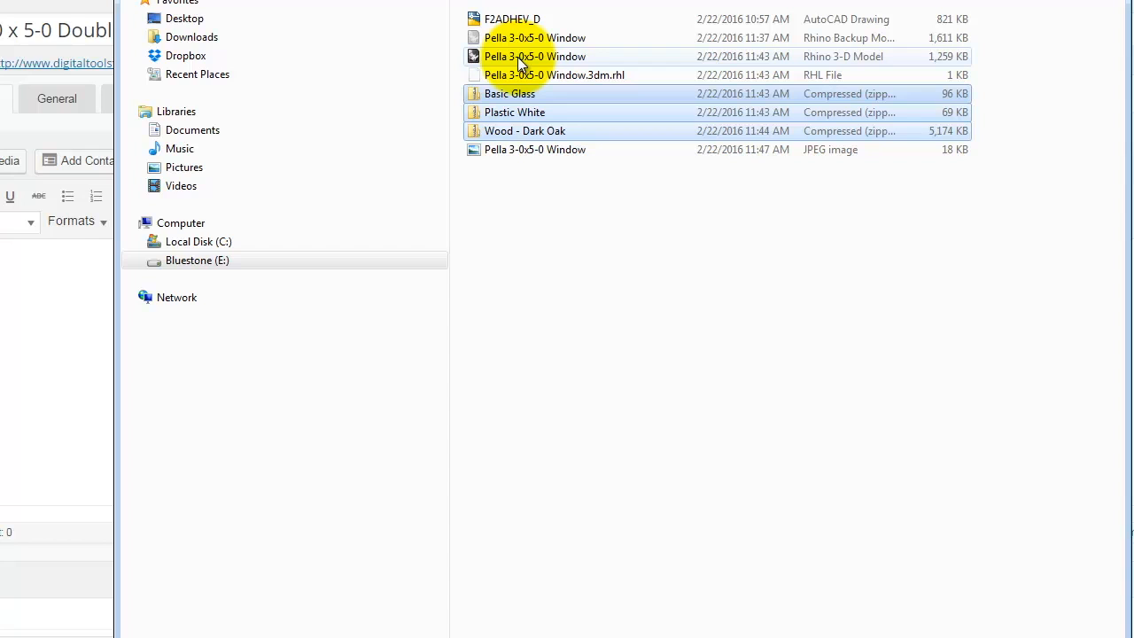
{"action": "left_click", "coordinate": [518, 57], "text": "ctrl"}
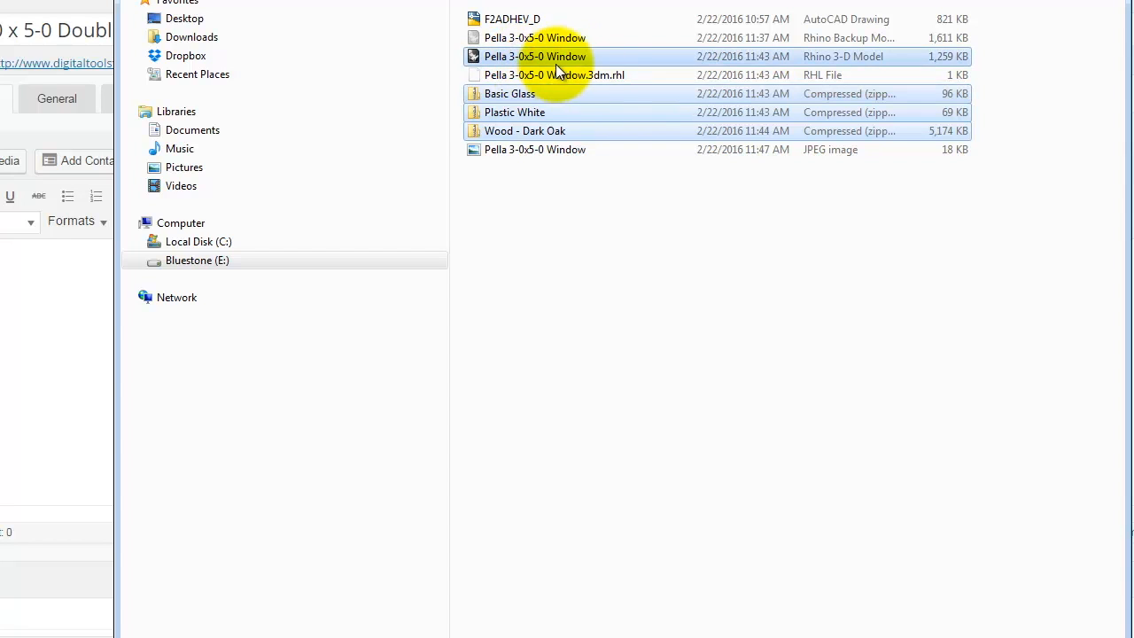
{"action": "left_click", "coordinate": [540, 151], "text": "ctrl"}
{"action": "left_click", "coordinate": [532, 39], "text": "ctrl"}
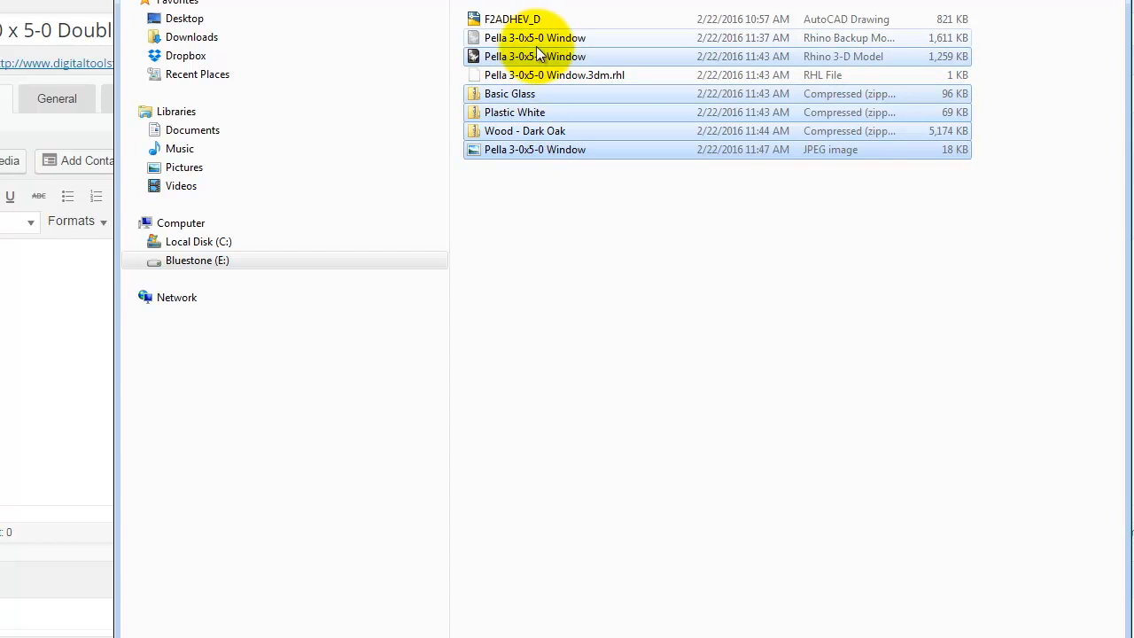
{"action": "left_click", "coordinate": [517, 43], "text": "ctrl"}
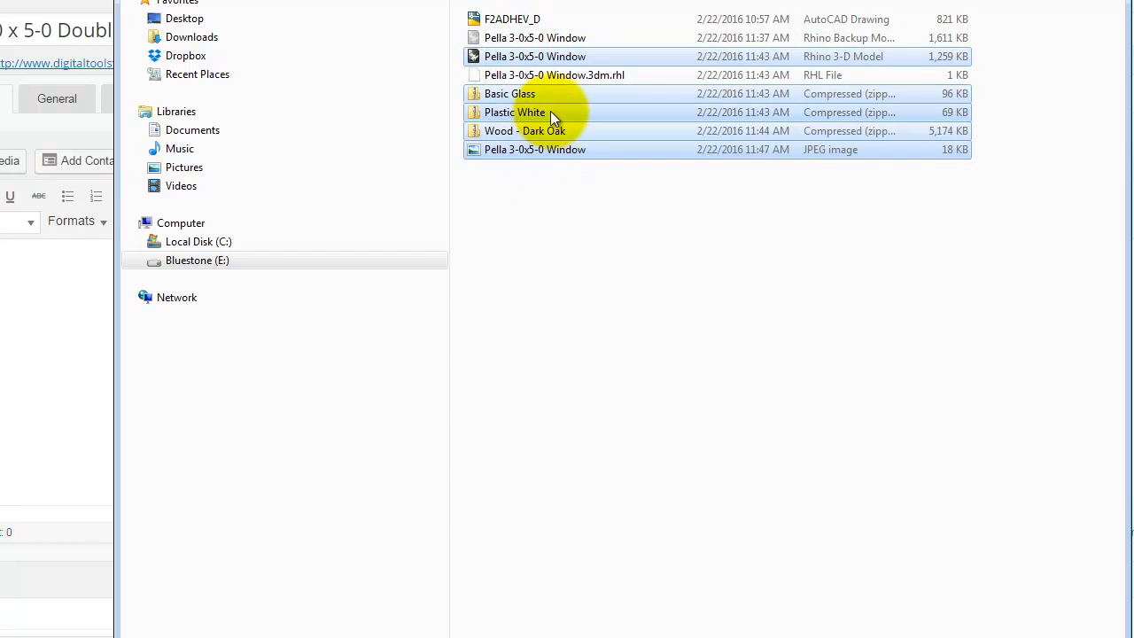
{"action": "right_click", "coordinate": [550, 114]}
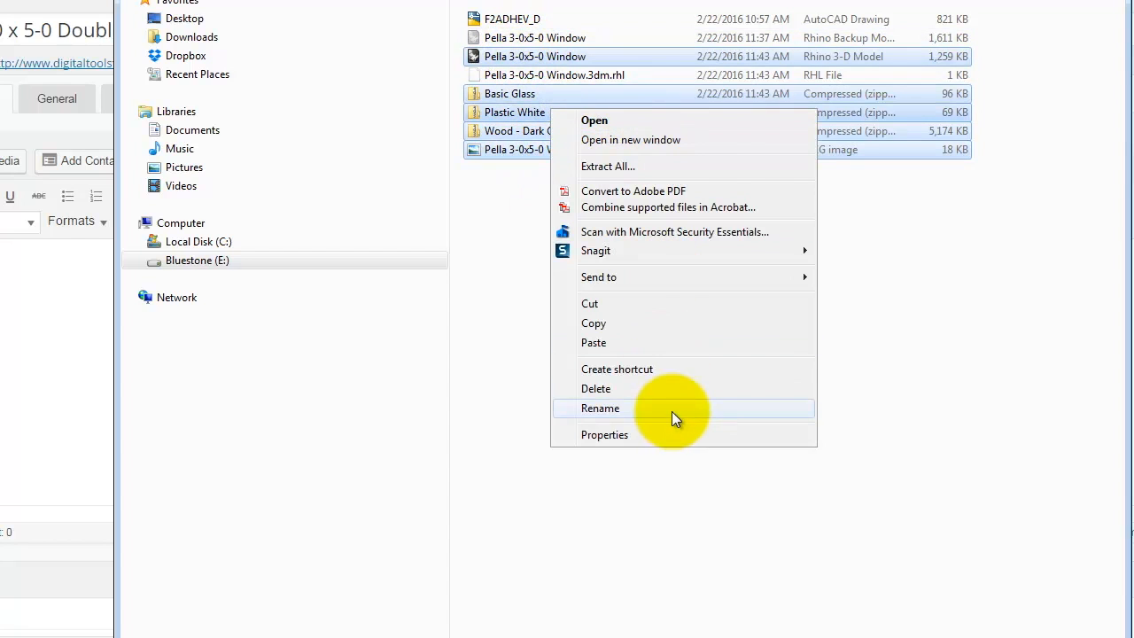
{"action": "mouse_move", "coordinate": [658, 273]}
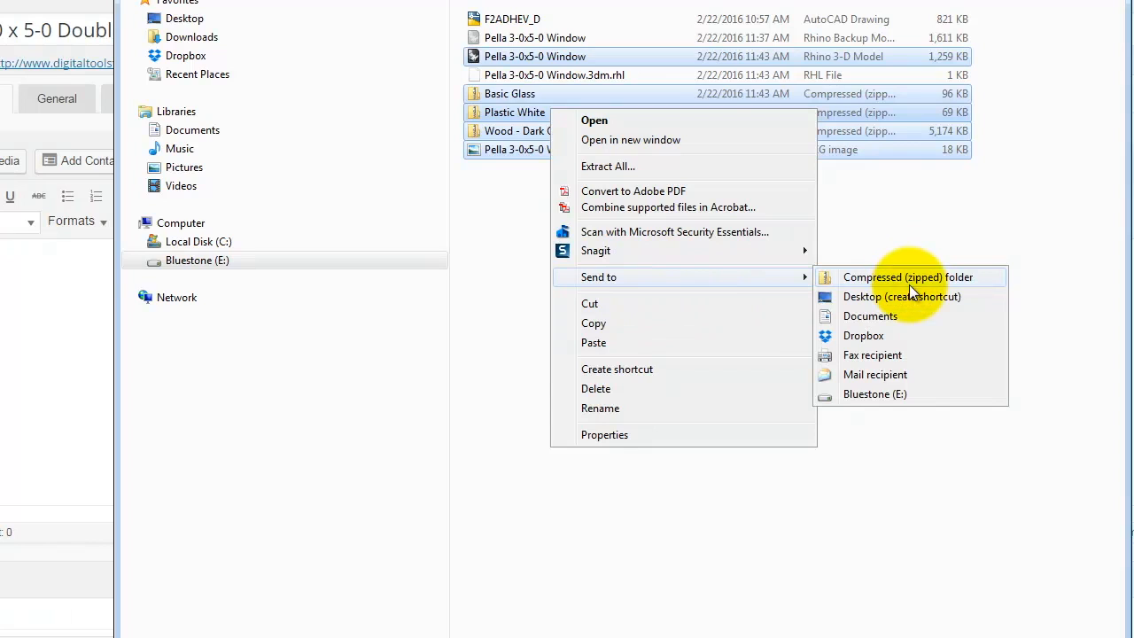
{"action": "left_click", "coordinate": [913, 280]}
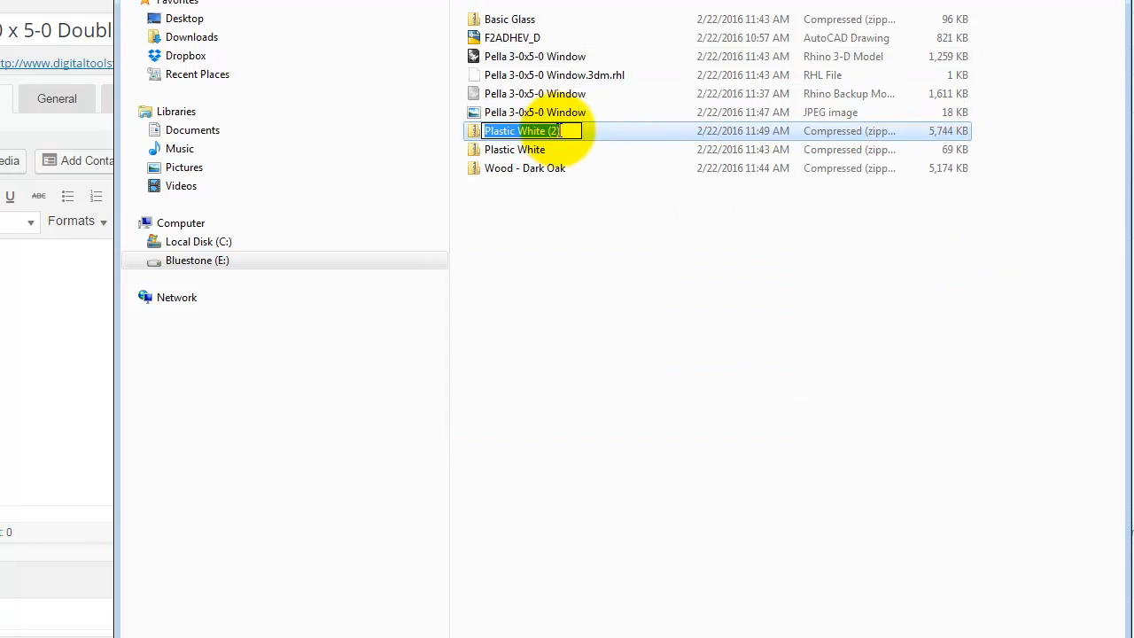
Name the new zip archive "Pella 3-0x5-0 Window".
{"action": "key", "text": "BackSpace"}
{"action": "type", "text": "Pella 3-"}
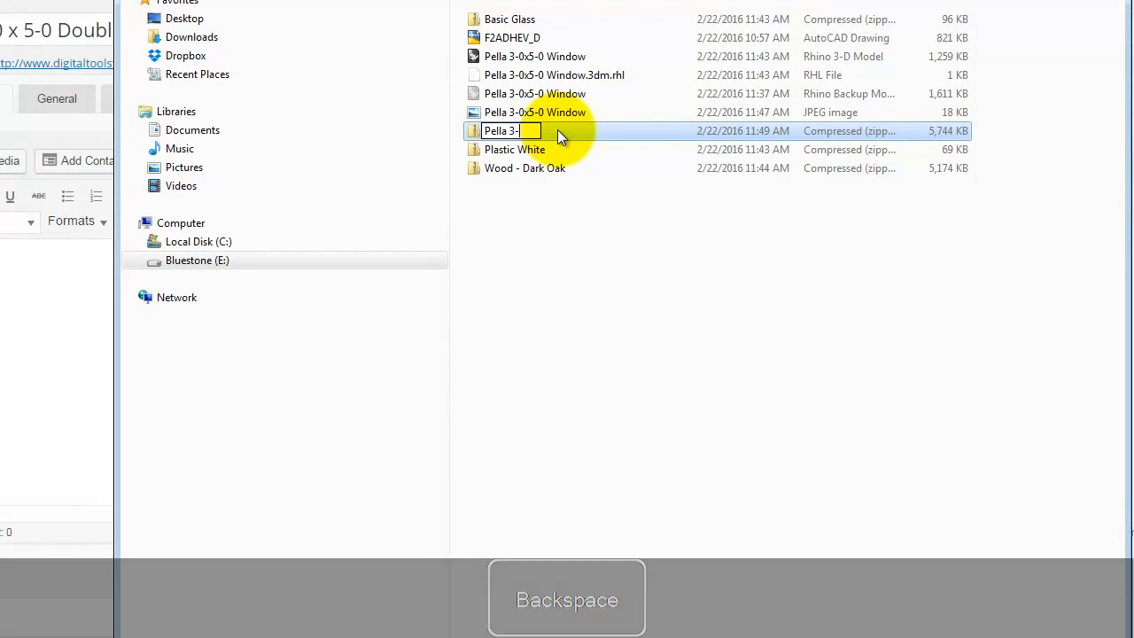
{"action": "type", "text": "0x5-0 Window"}
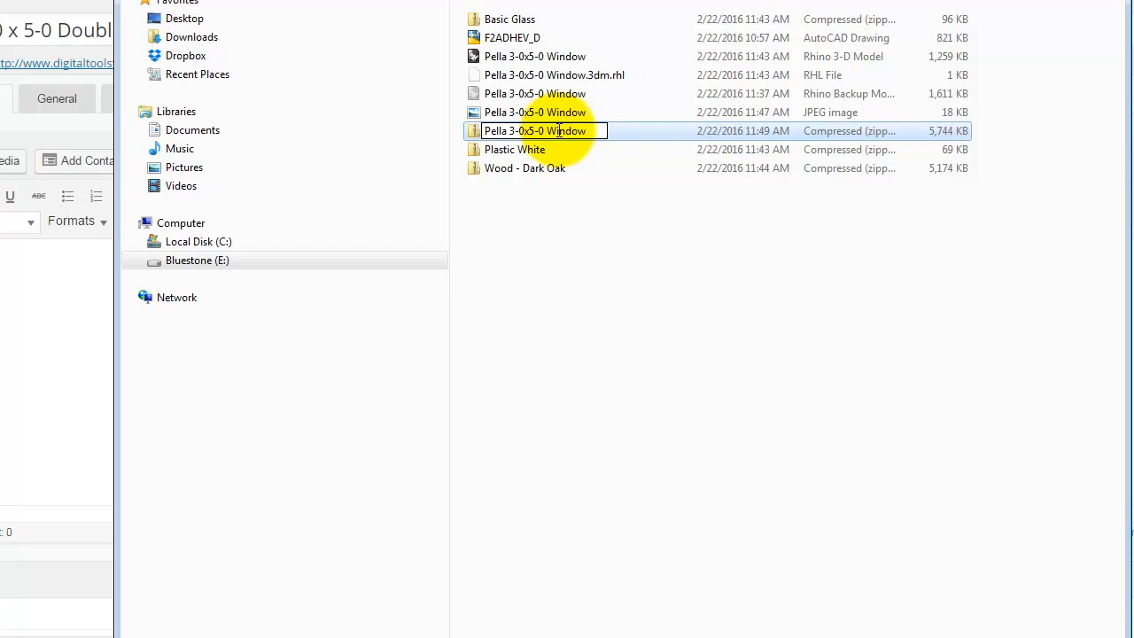
{"action": "left_click", "coordinate": [569, 199]}
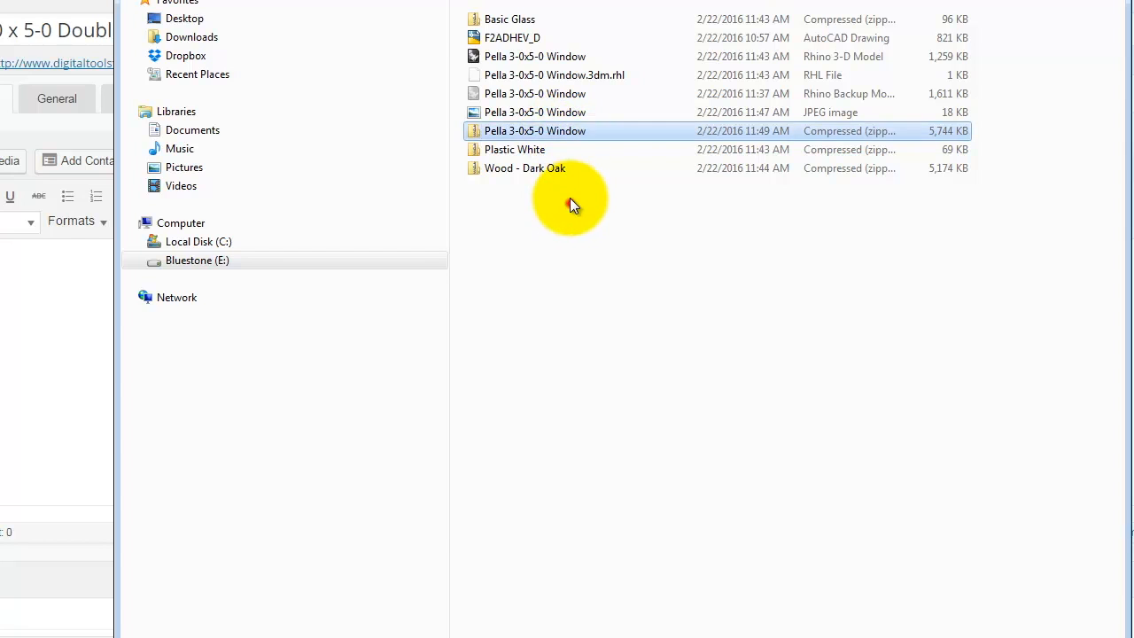
Upload the Pella 3-0x5-0 Window zip archive to the post editor and insert its media file link into the content.
{"action": "left_click", "coordinate": [554, 125]}
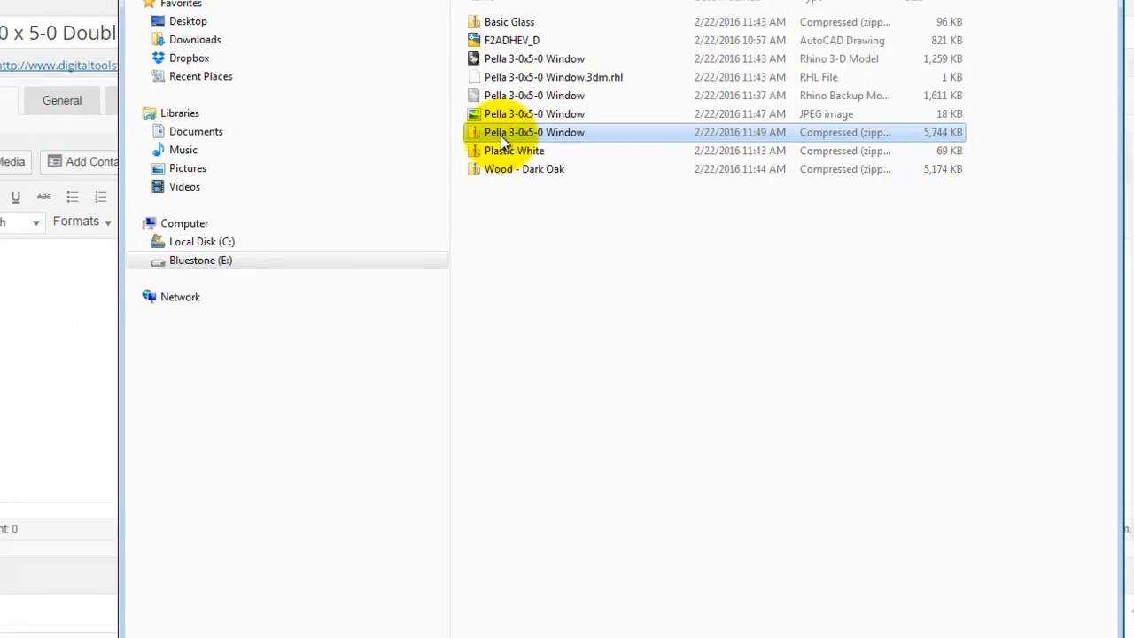
{"action": "left_click_drag", "start_coordinate": [500, 136], "coordinate": [58, 335]}
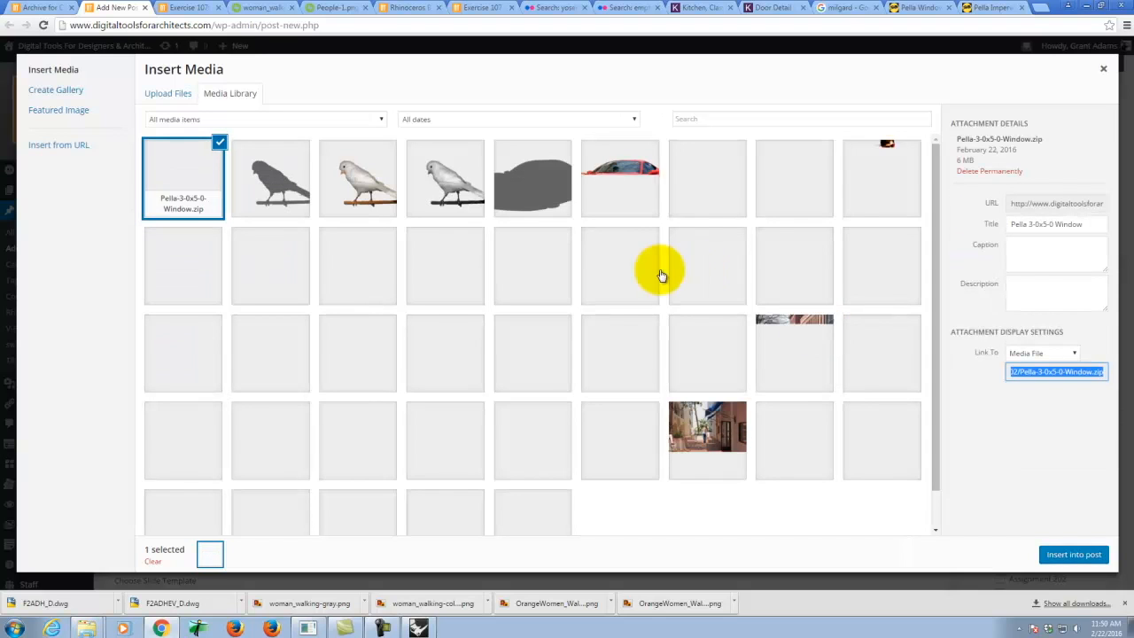
{"action": "left_click", "coordinate": [1072, 554]}
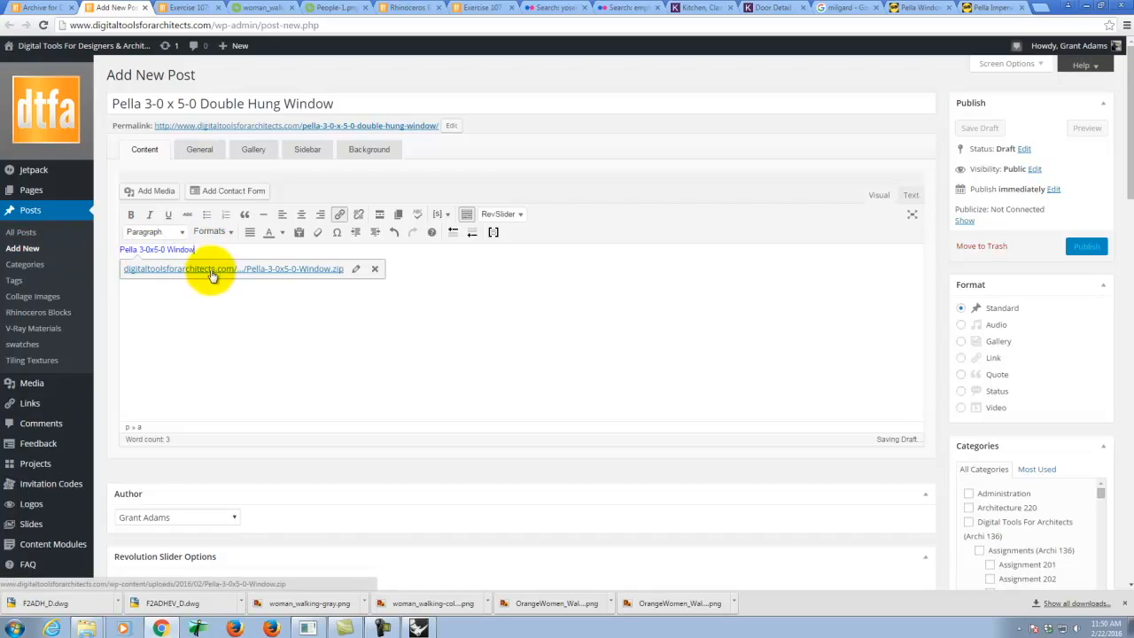
Add a "Download:" line above the zip file link and turn the link into a bulleted list item.
{"action": "left_click", "coordinate": [119, 249]}
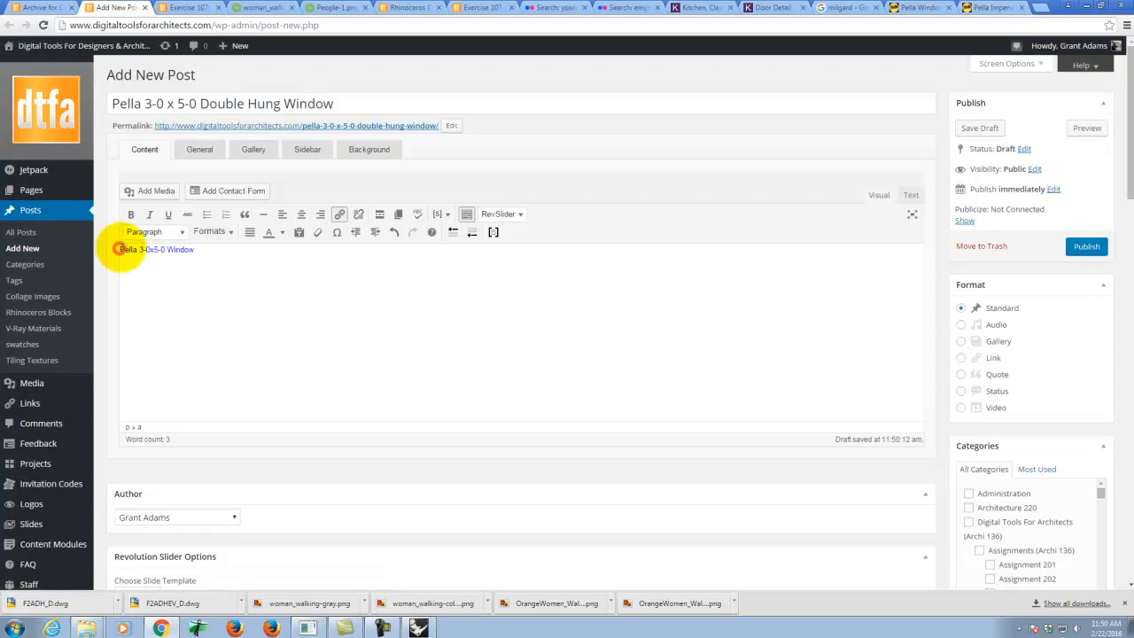
{"action": "key", "text": "Return"}
{"action": "key", "text": "Up"}
{"action": "type", "text": "Download:"}
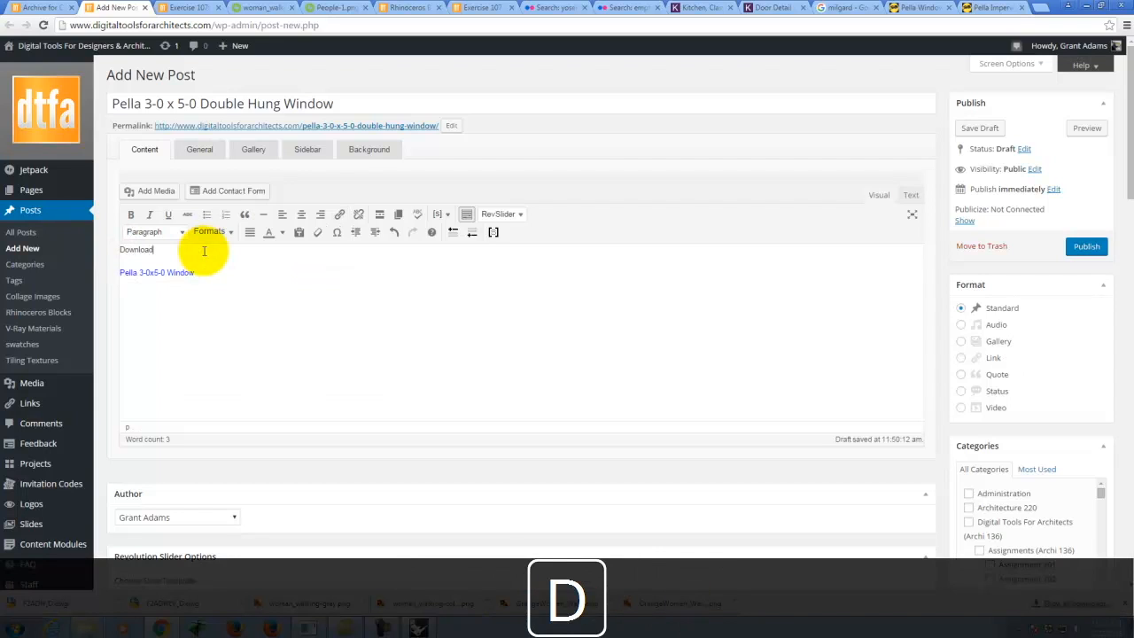
{"action": "left_click_drag", "start_coordinate": [214, 272], "coordinate": [121, 268]}
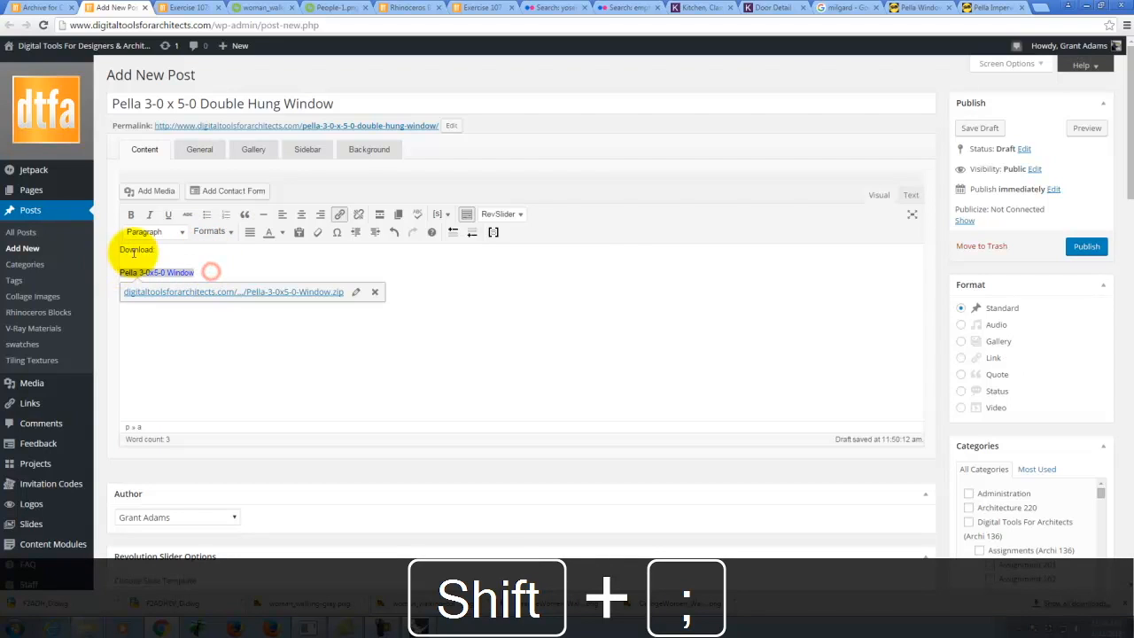
{"action": "left_click", "coordinate": [206, 214]}
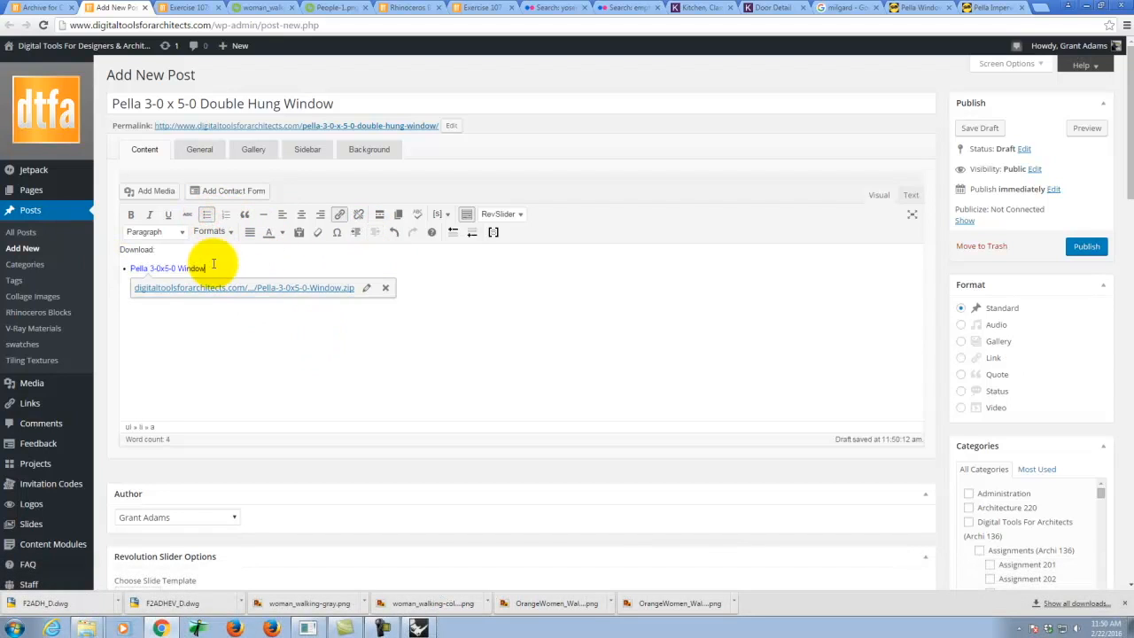
Format the "Download:" line as bold italic.
{"action": "triple_click", "coordinate": [184, 248]}
{"action": "left_click", "coordinate": [147, 216]}
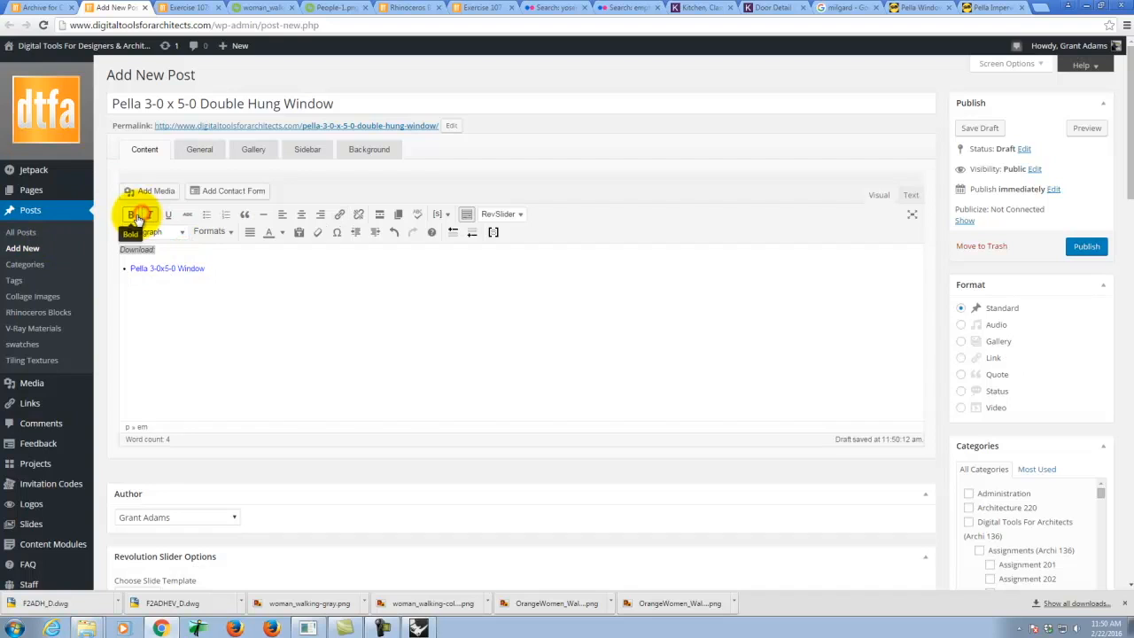
{"action": "left_click", "coordinate": [405, 282]}
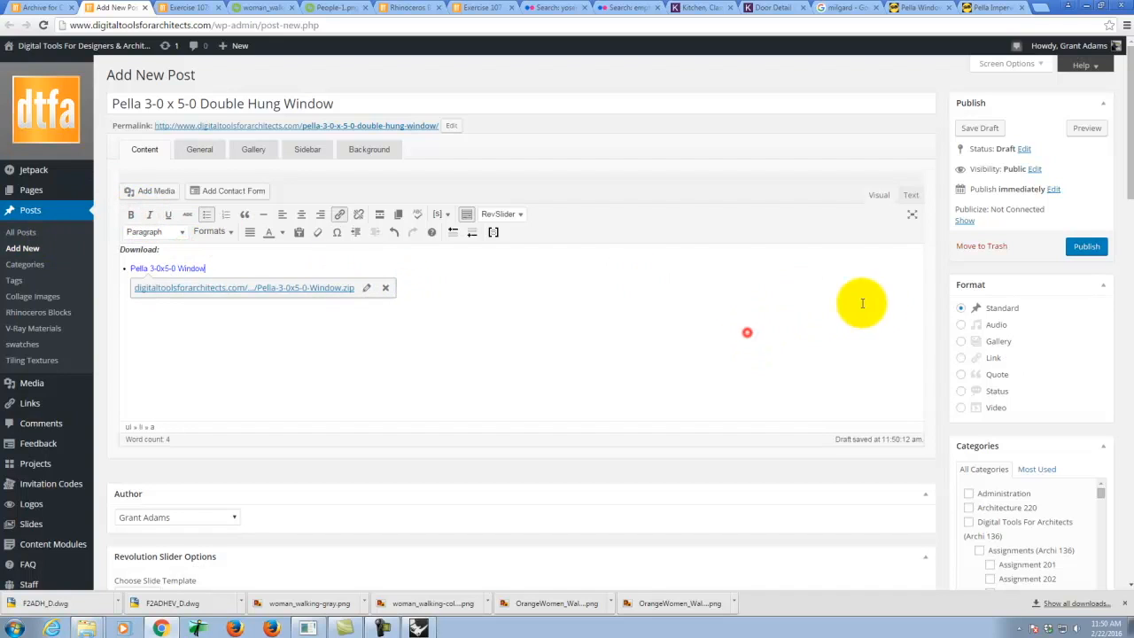
Assign the post to the Exercise 208 category.
{"action": "scroll", "coordinate": [948, 299], "scroll_direction": "down", "scroll_amount": 2}
{"action": "scroll", "coordinate": [950, 301], "scroll_direction": "down", "scroll_amount": 3}
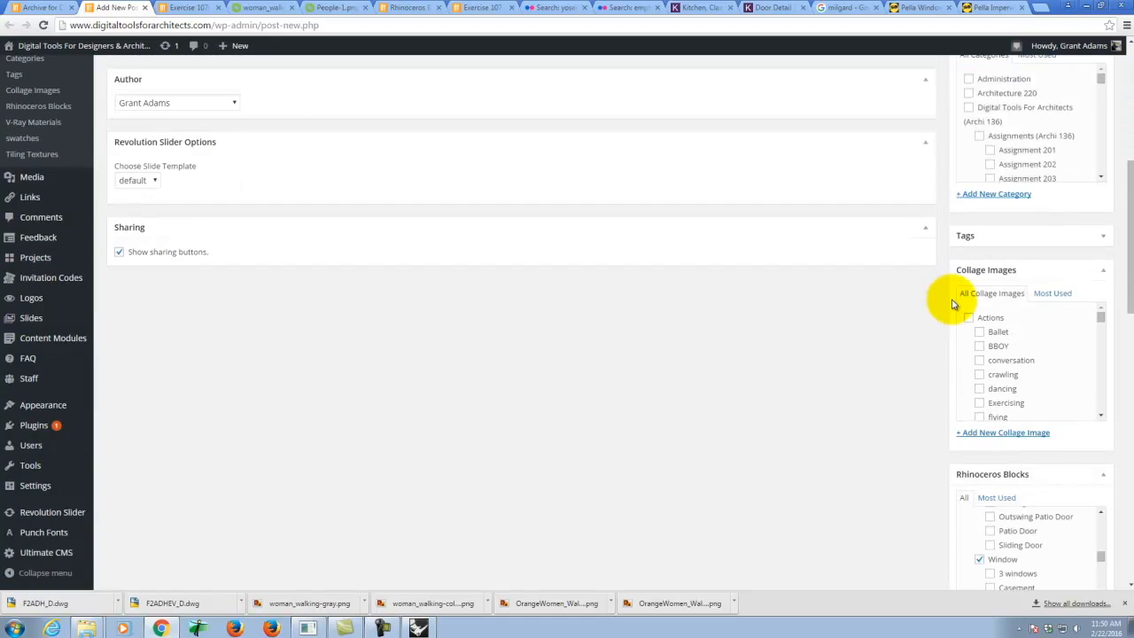
{"action": "scroll", "coordinate": [951, 304], "scroll_direction": "up", "scroll_amount": 2}
{"action": "left_click_drag", "start_coordinate": [1102, 259], "coordinate": [1106, 276]}
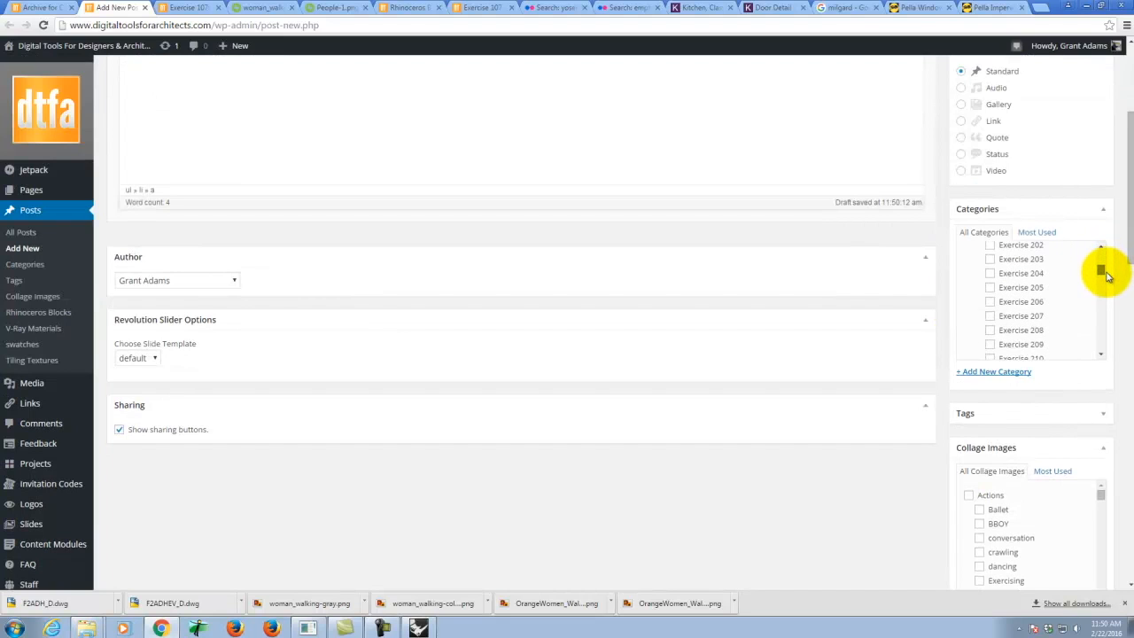
{"action": "left_click", "coordinate": [989, 329]}
Start a file upload for the post's featured image.
{"action": "scroll", "coordinate": [1126, 306], "scroll_direction": "down", "scroll_amount": 2}
{"action": "left_click_drag", "start_coordinate": [1130, 309], "coordinate": [1114, 615]}
{"action": "left_click_drag", "start_coordinate": [1129, 252], "coordinate": [1122, 499]}
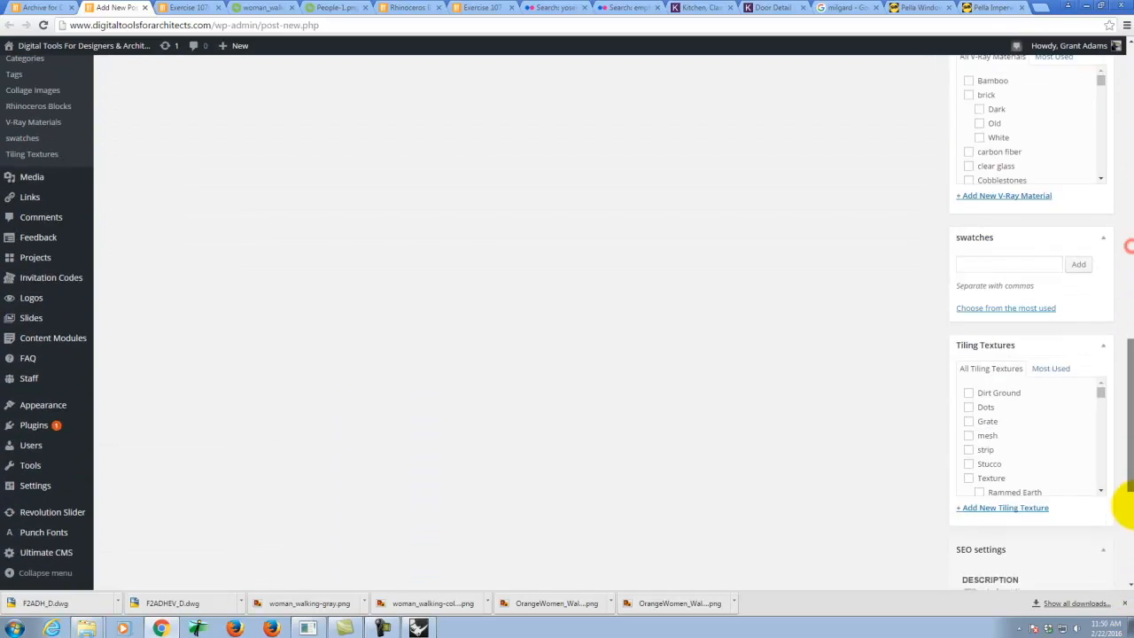
{"action": "left_click", "coordinate": [995, 526]}
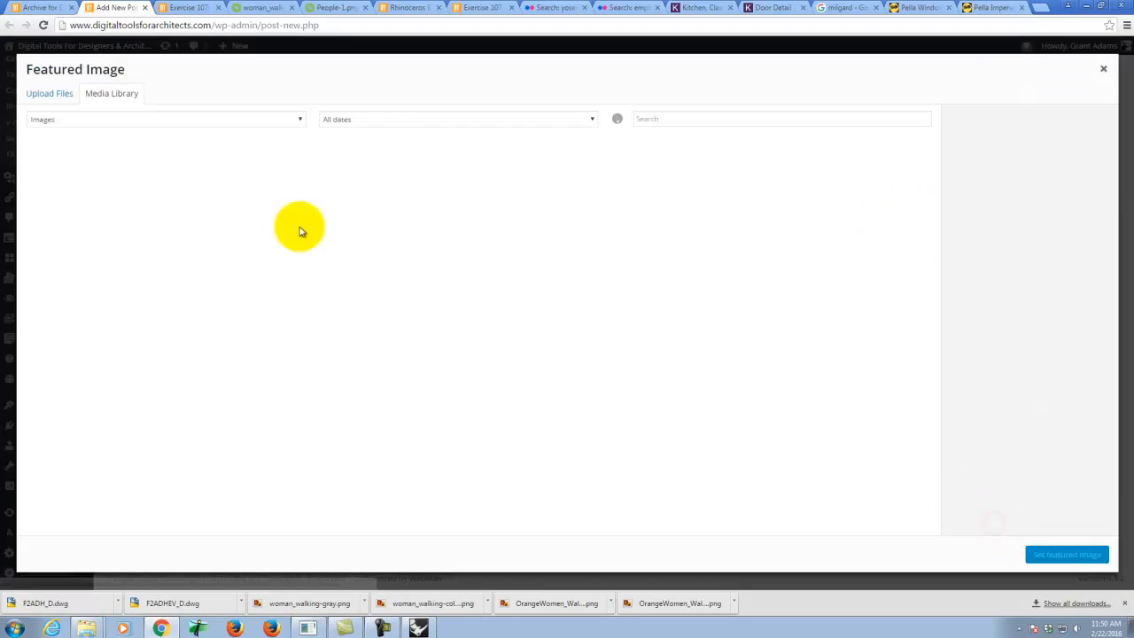
{"action": "left_click", "coordinate": [51, 91]}
{"action": "left_click", "coordinate": [888, 442]}
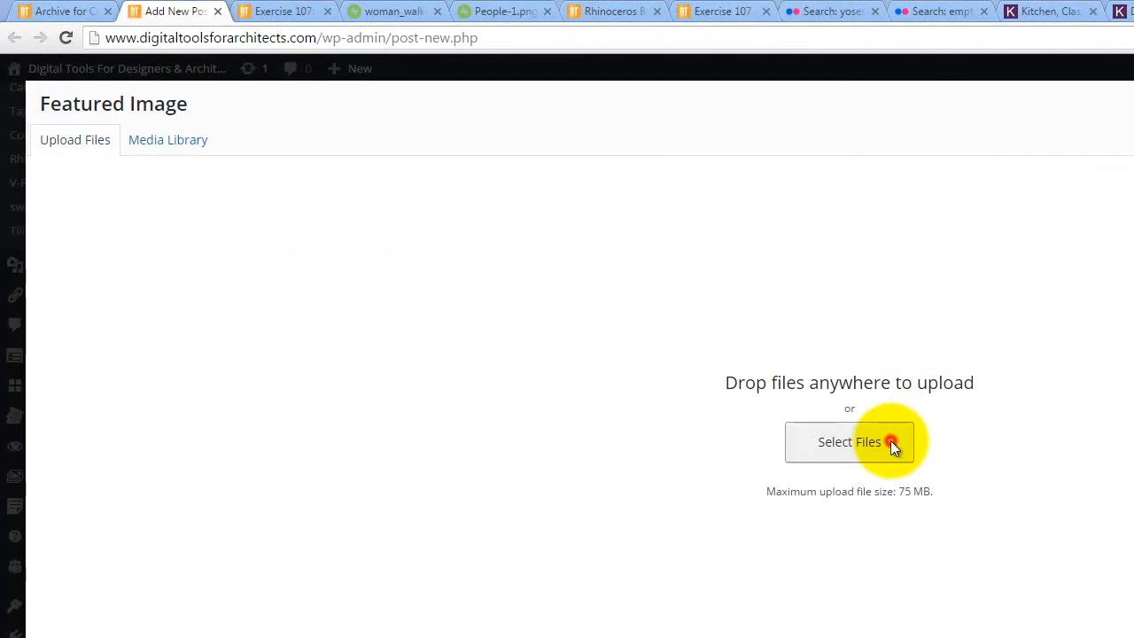
Upload the Pella 3-0x5-0 Window JPEG from the Dropbox folder A136 Exercises\Ex208 and set it as the featured image.
{"action": "left_click", "coordinate": [379, 43]}
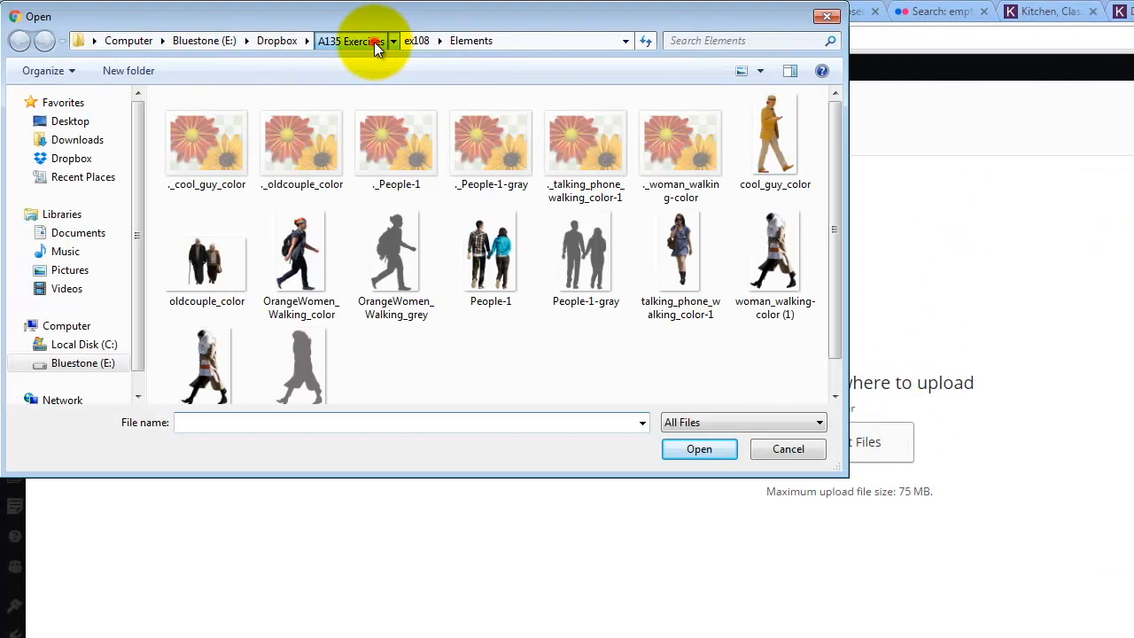
{"action": "left_click", "coordinate": [289, 40]}
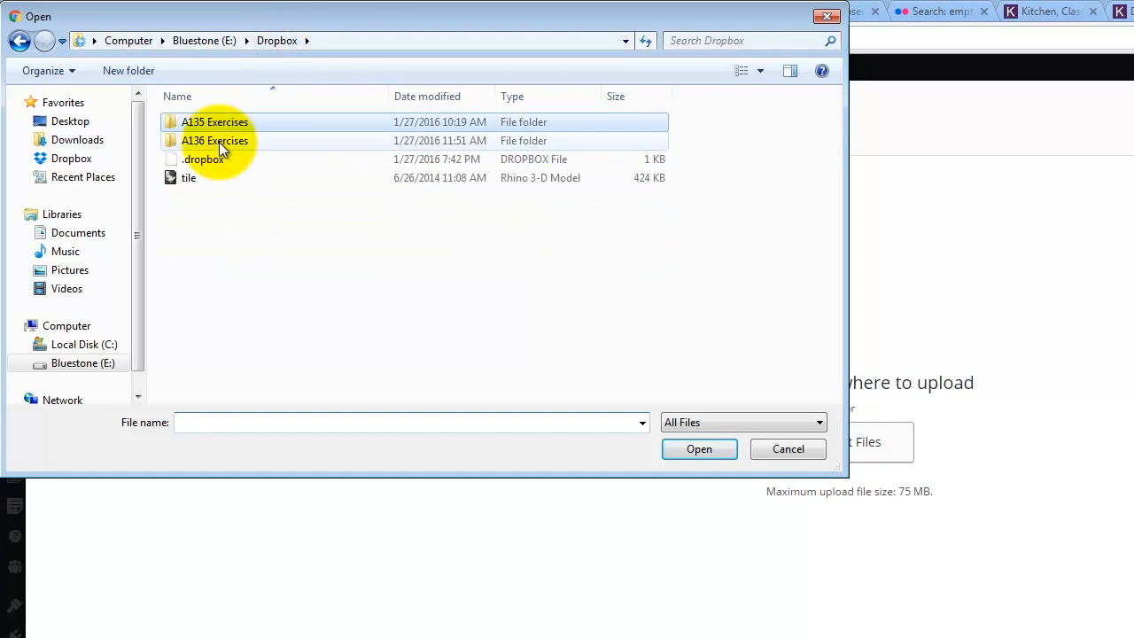
{"action": "double_click", "coordinate": [219, 141]}
{"action": "double_click", "coordinate": [229, 164]}
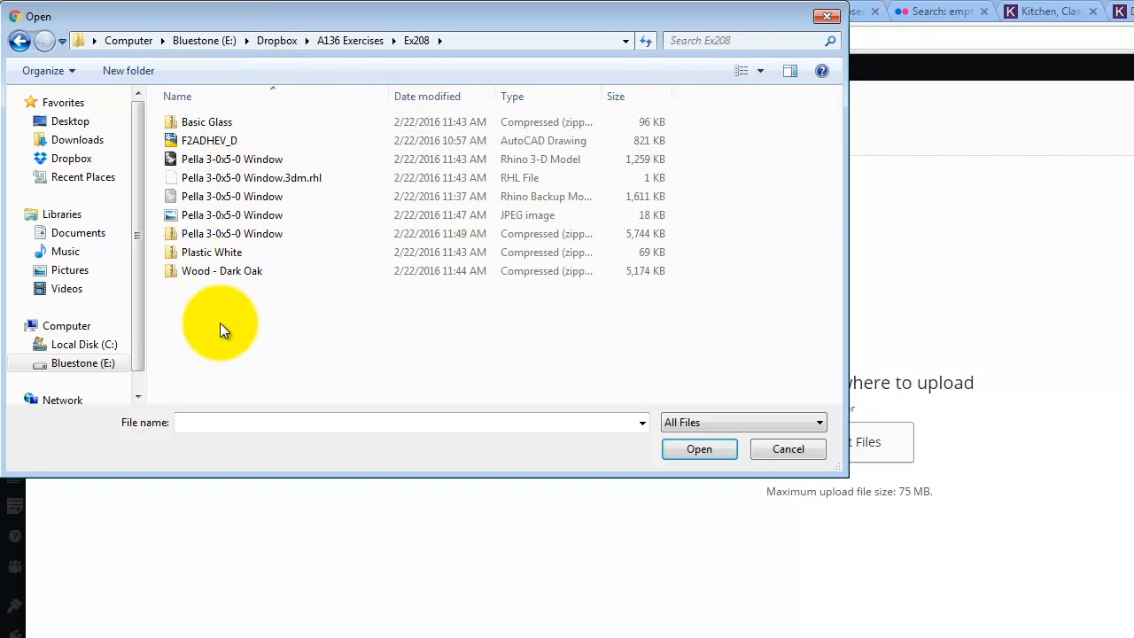
{"action": "left_click", "coordinate": [232, 214]}
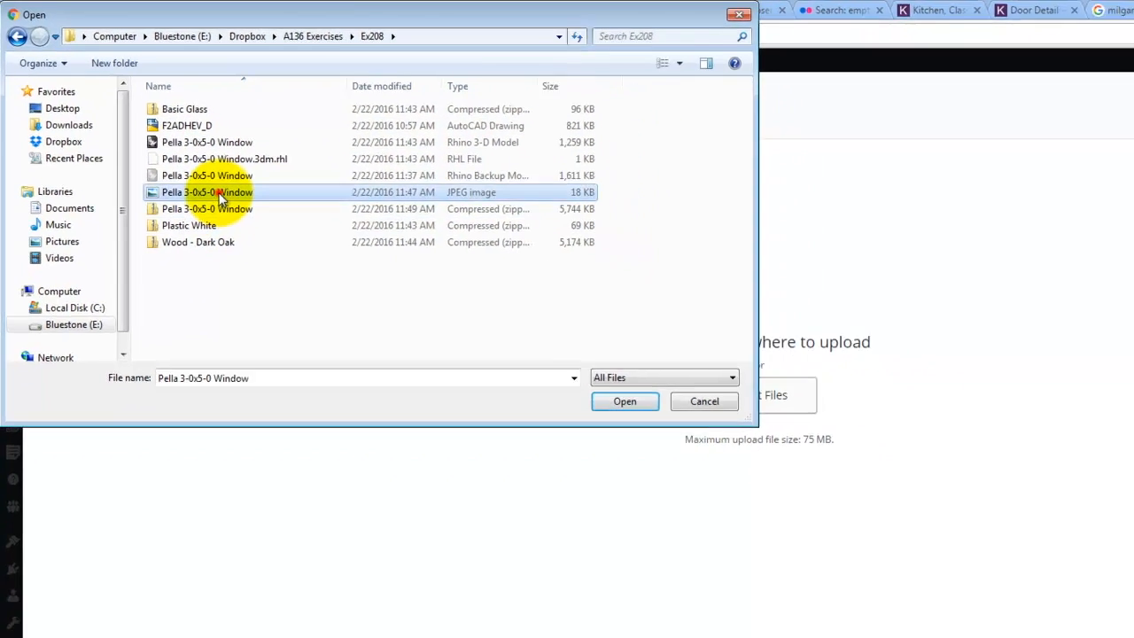
{"action": "left_click", "coordinate": [699, 449]}
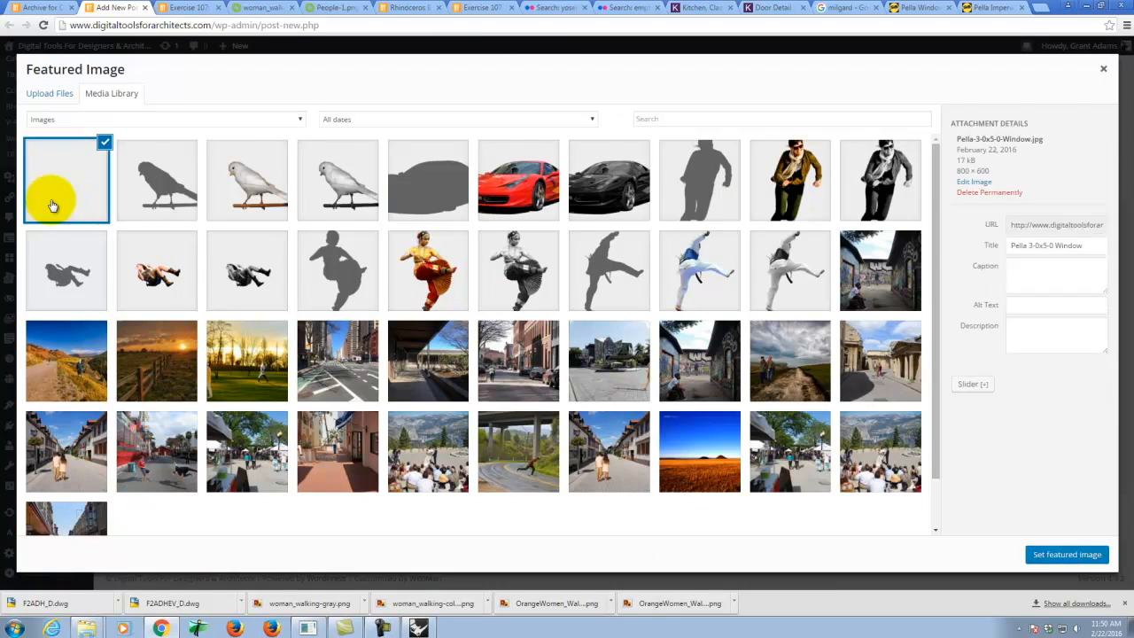
{"action": "left_click", "coordinate": [1086, 552]}
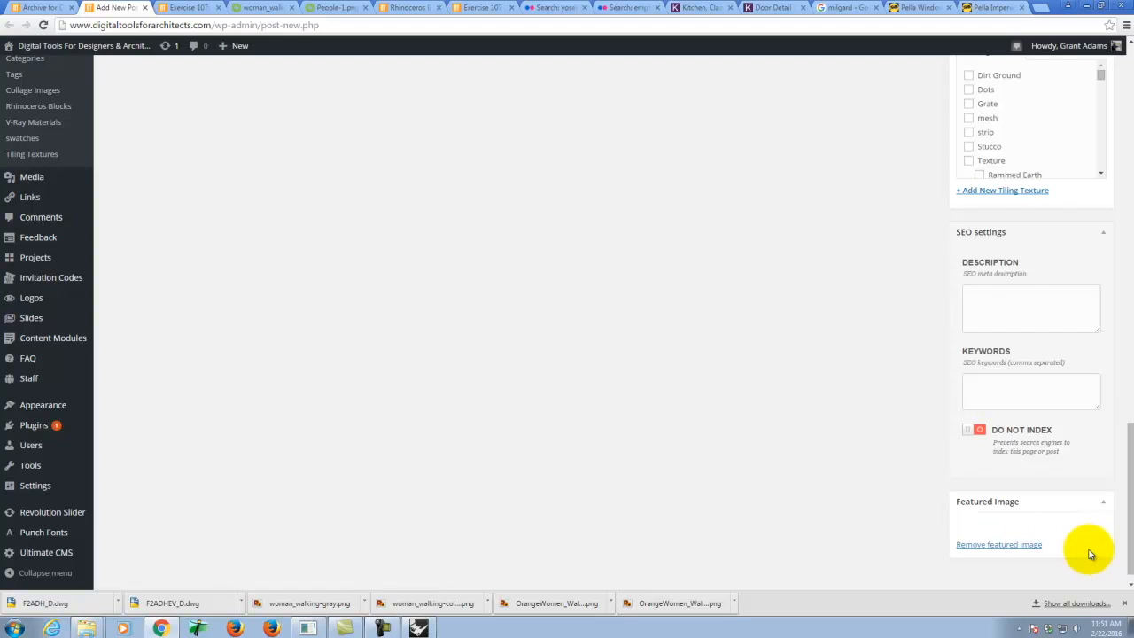
Publish the post, accepting it despite the proofreader's suggestions.
{"action": "scroll", "coordinate": [1090, 549], "scroll_direction": "up", "scroll_amount": 10}
{"action": "scroll", "coordinate": [1019, 520], "scroll_direction": "up", "scroll_amount": 3}
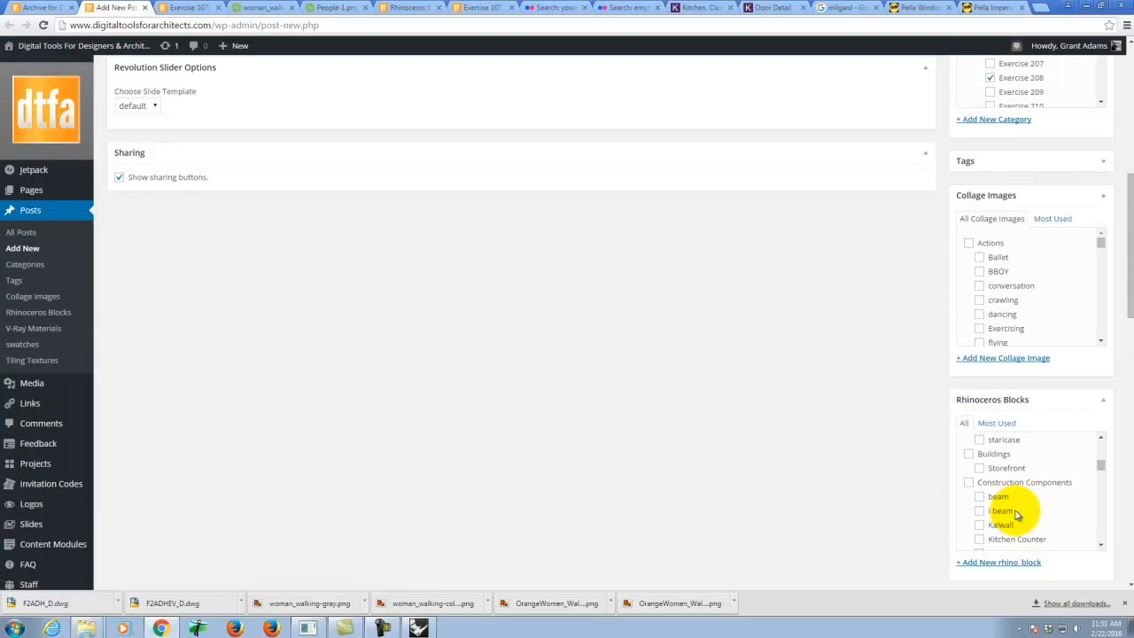
{"action": "scroll", "coordinate": [567, 324], "scroll_direction": "up", "scroll_amount": 6}
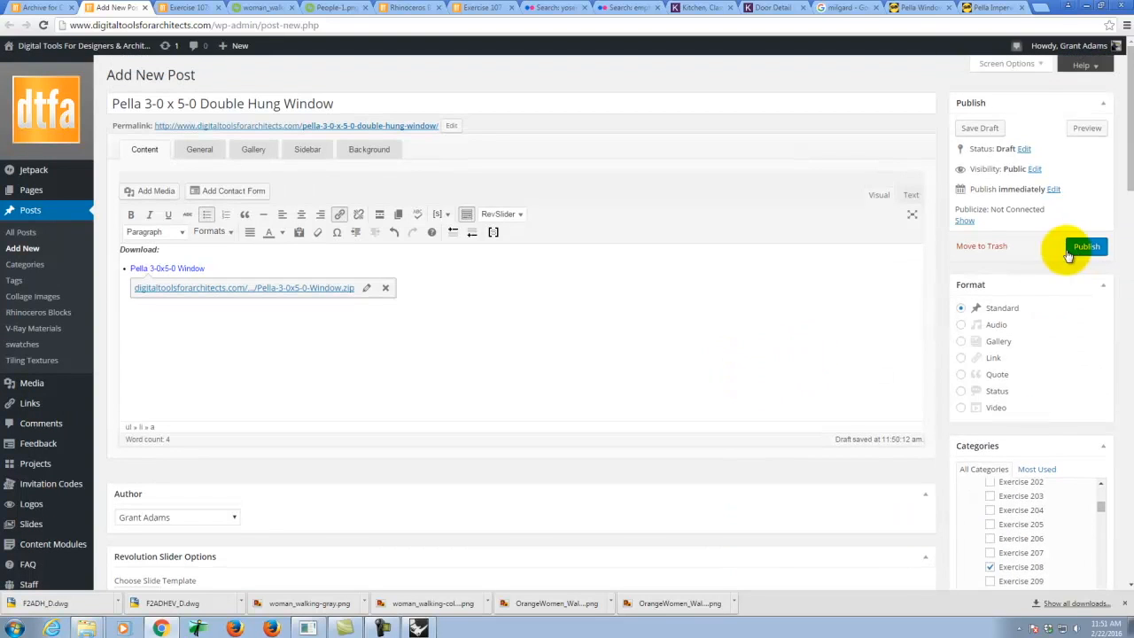
{"action": "left_click", "coordinate": [1086, 248]}
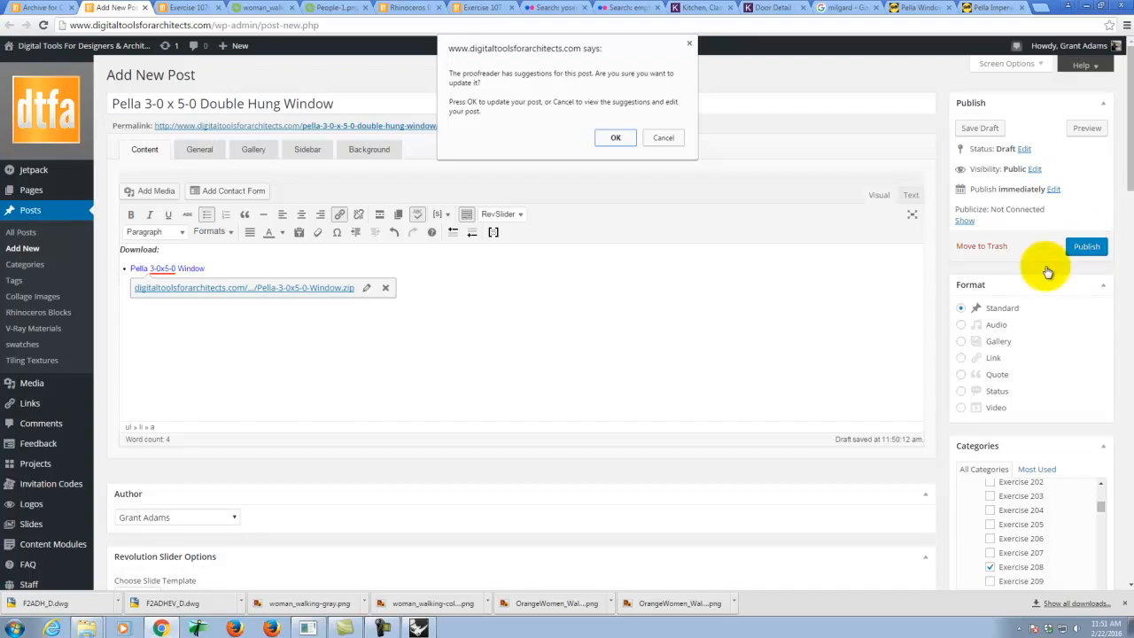
{"action": "left_click", "coordinate": [616, 134]}
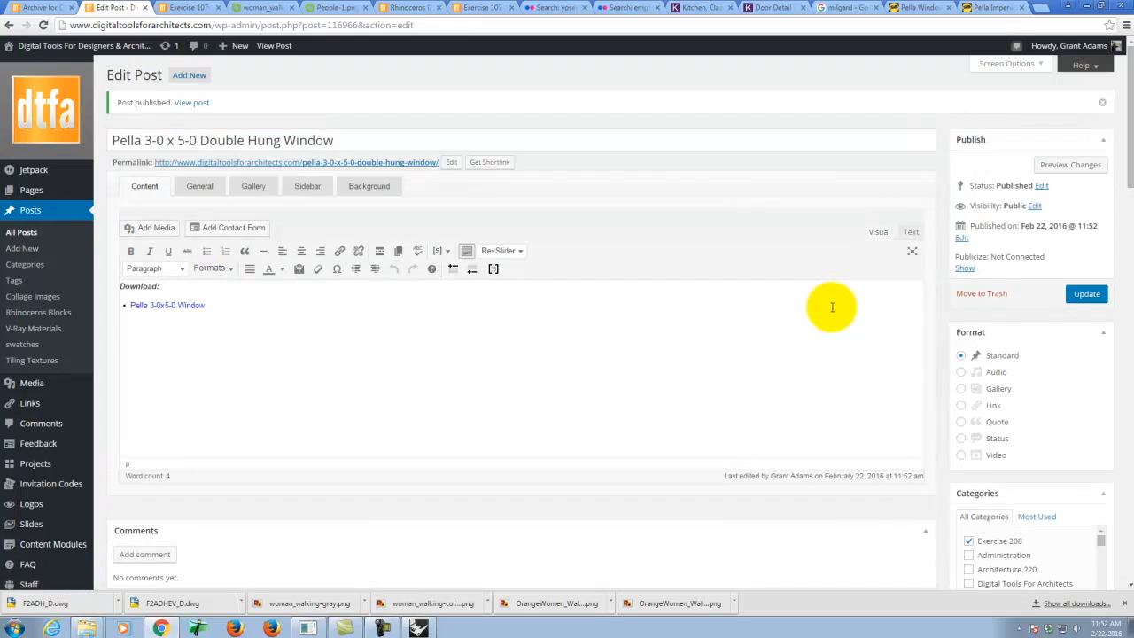
Open the Designer Series sliding patio door details under Patio Doors on Pella's professional site.
{"action": "left_click", "coordinate": [920, 7]}
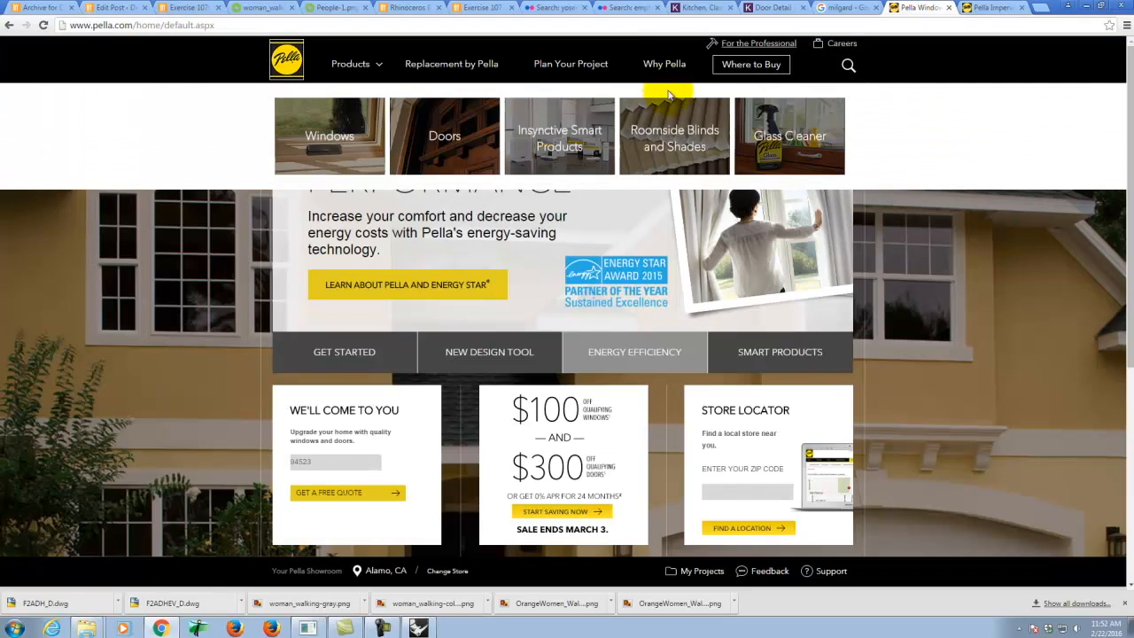
{"action": "left_click", "coordinate": [757, 45]}
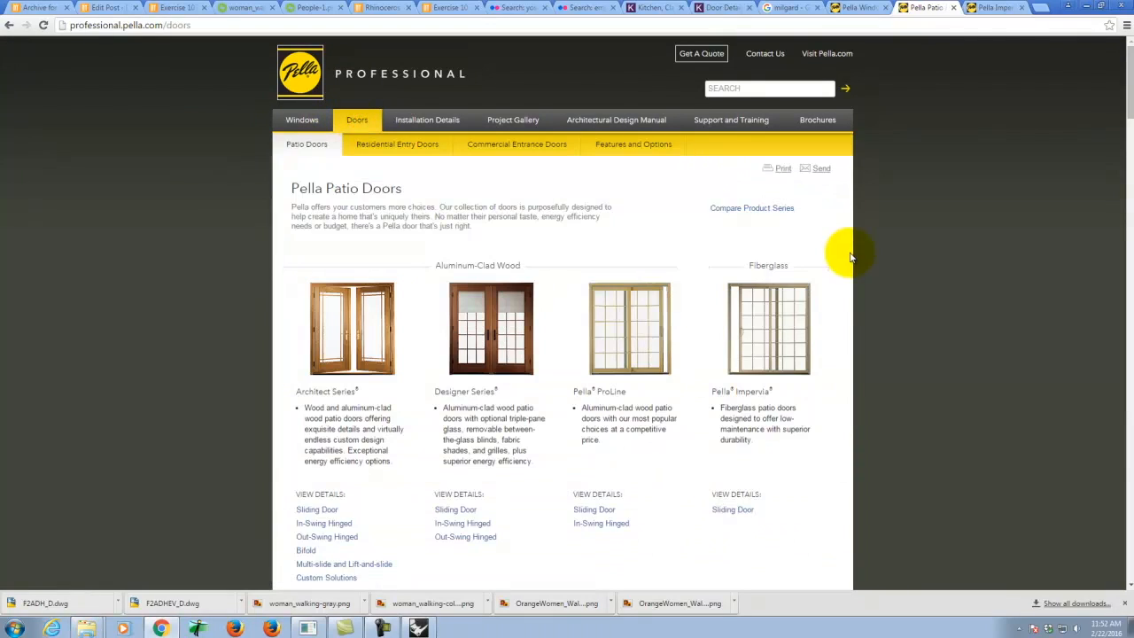
{"action": "scroll", "coordinate": [848, 244], "scroll_direction": "down", "scroll_amount": 1}
{"action": "scroll", "coordinate": [494, 425], "scroll_direction": "down", "scroll_amount": 2}
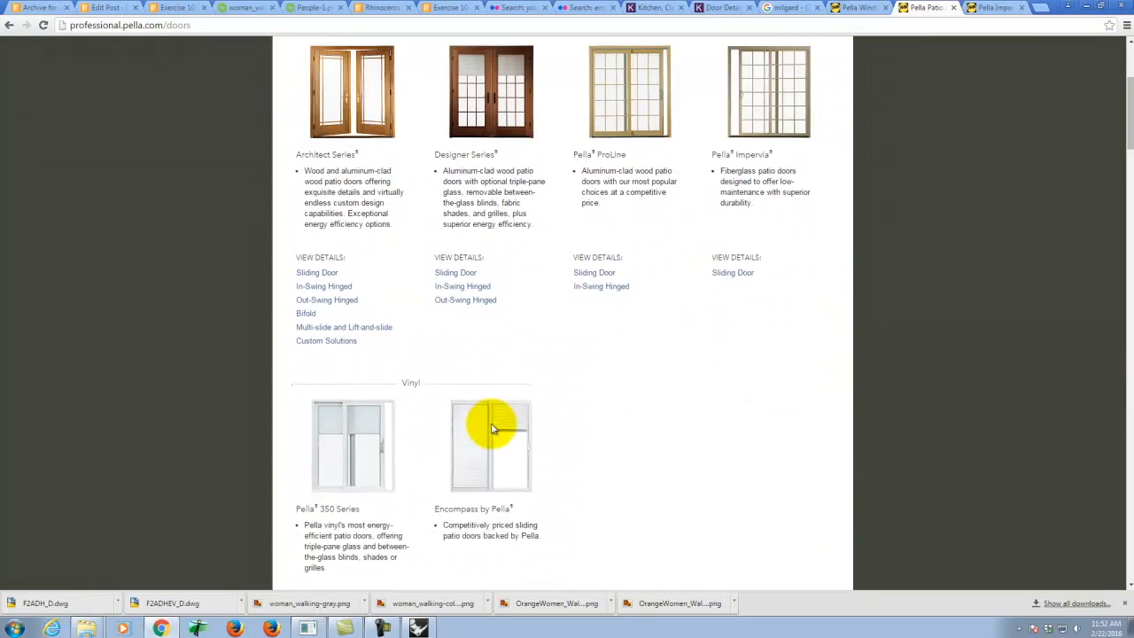
{"action": "scroll", "coordinate": [517, 404], "scroll_direction": "up", "scroll_amount": 2}
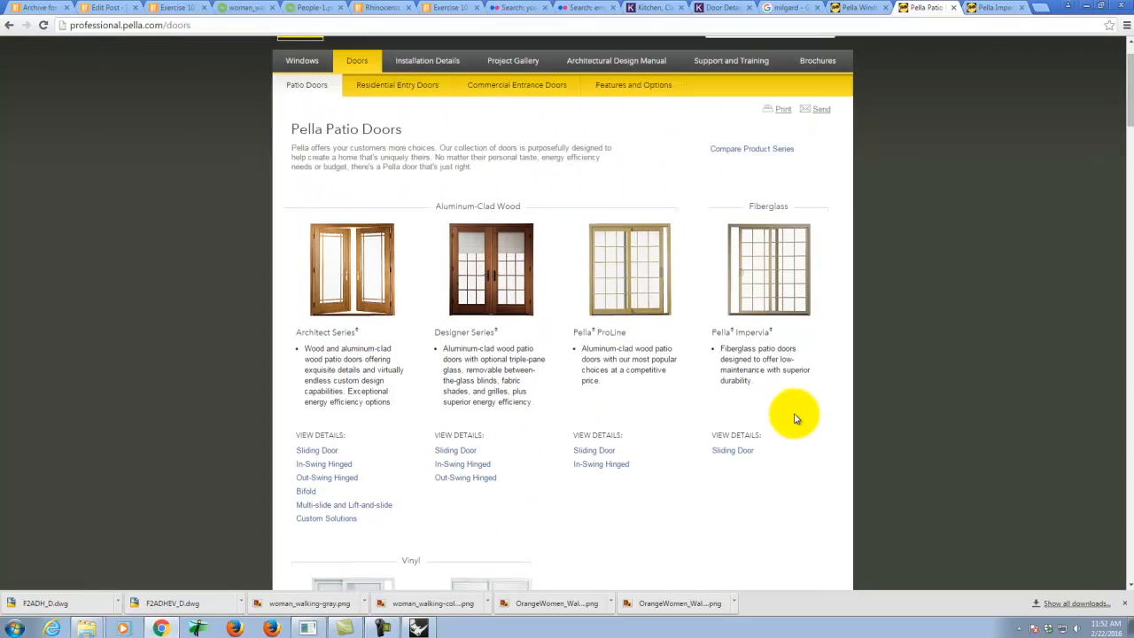
{"action": "left_click", "coordinate": [452, 452]}
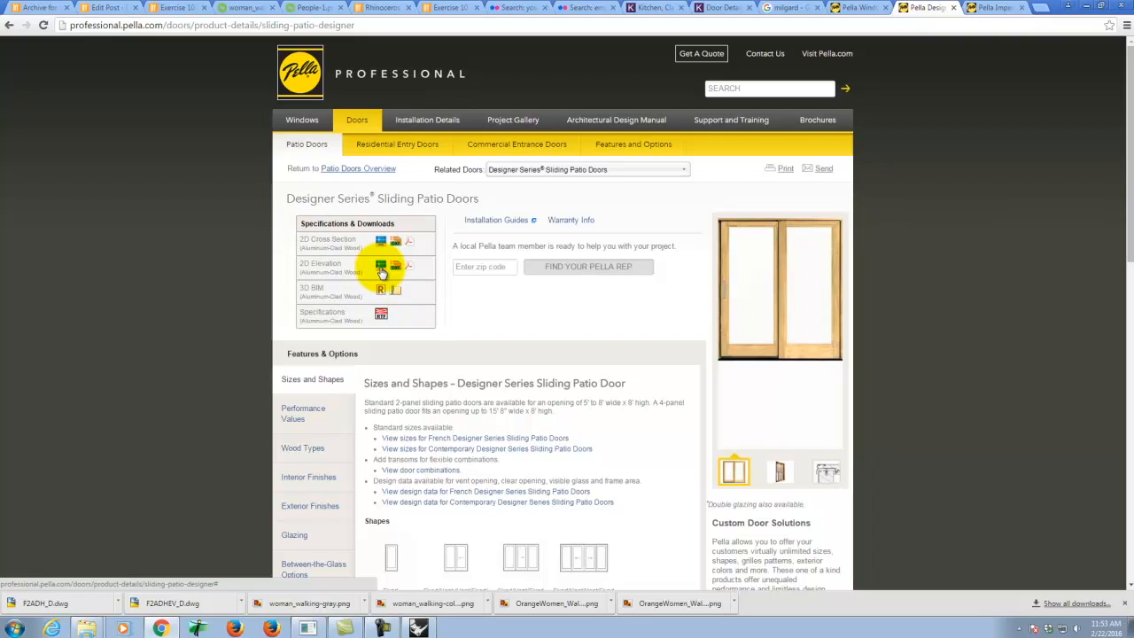
Download the 2D elevation DWG "Size Table - 6' 8" - Contemporary", view it in AutoCAD, and return to the browser.
{"action": "left_click", "coordinate": [381, 267]}
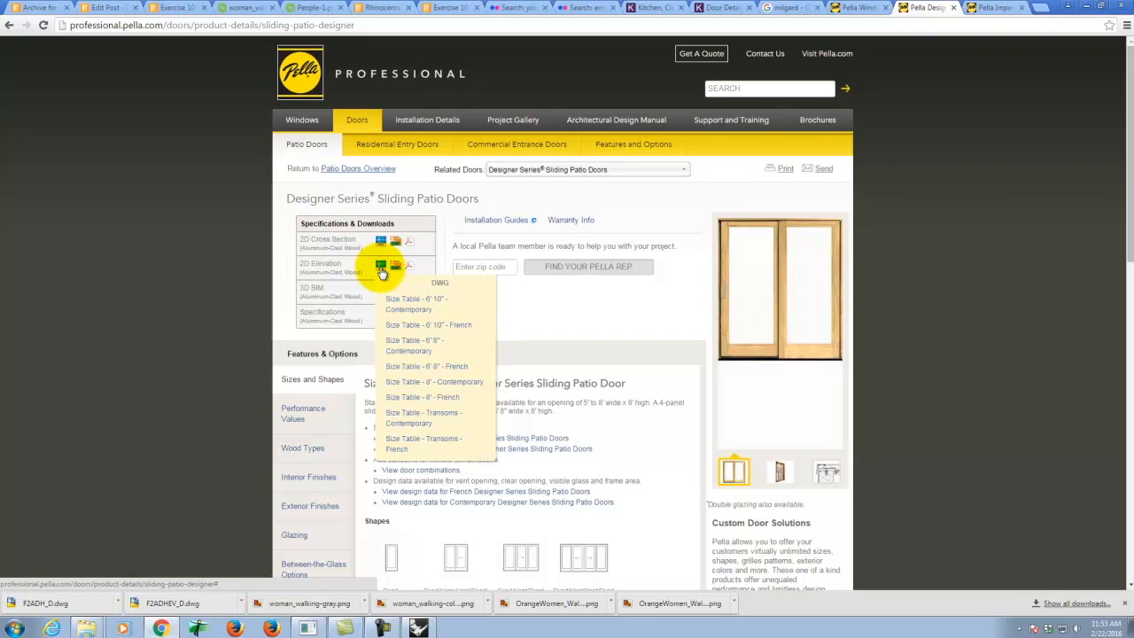
{"action": "left_click", "coordinate": [457, 353]}
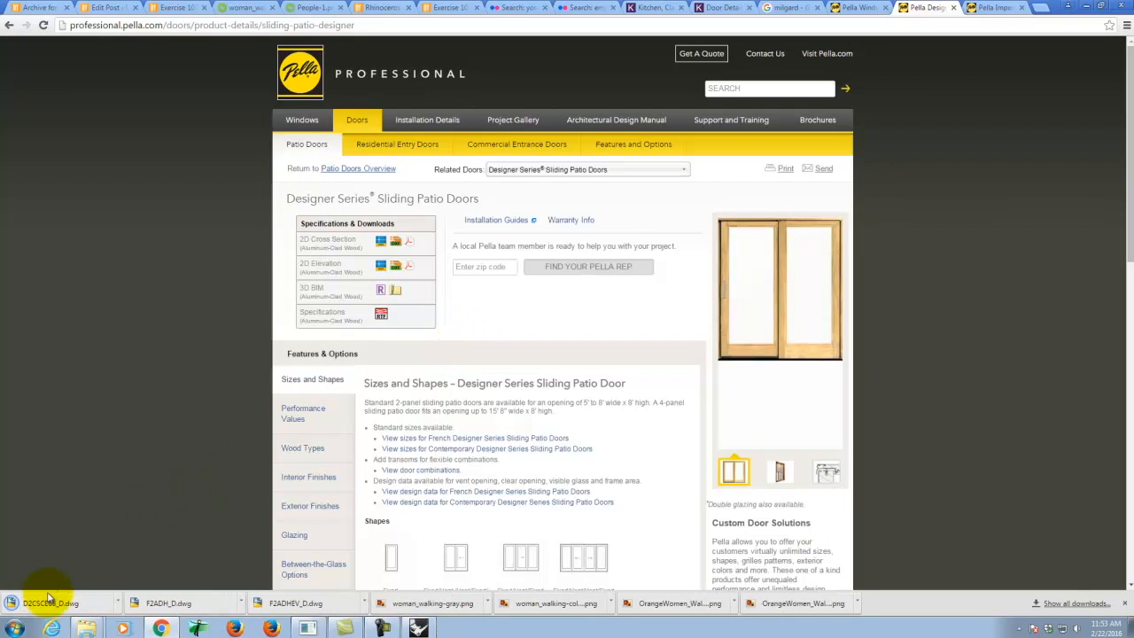
{"action": "left_click", "coordinate": [74, 606]}
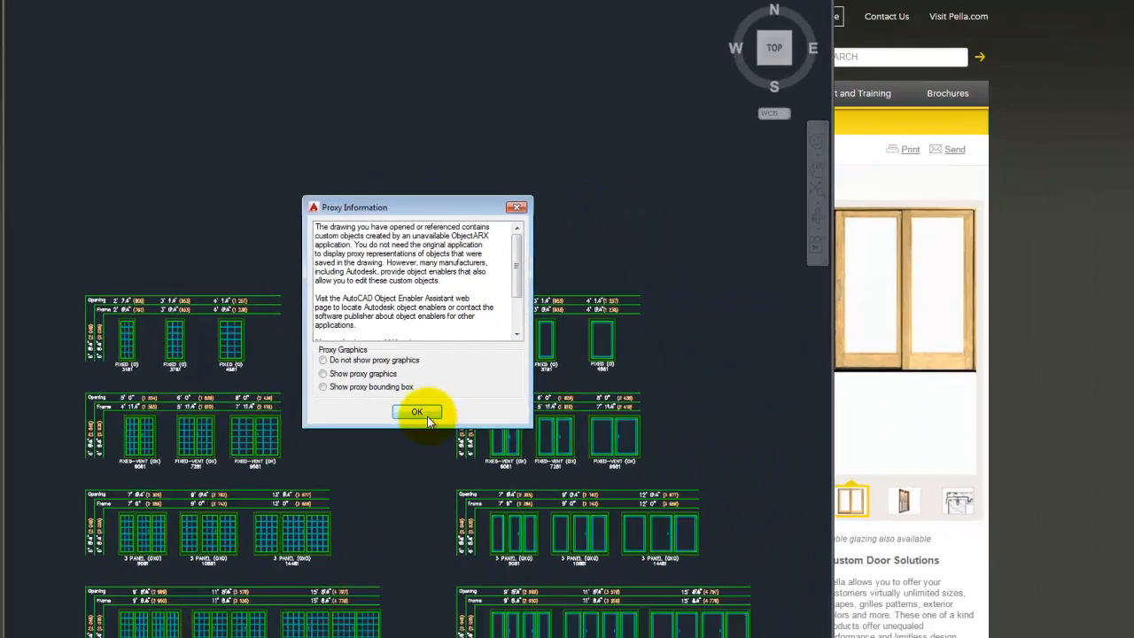
{"action": "left_click", "coordinate": [550, 448]}
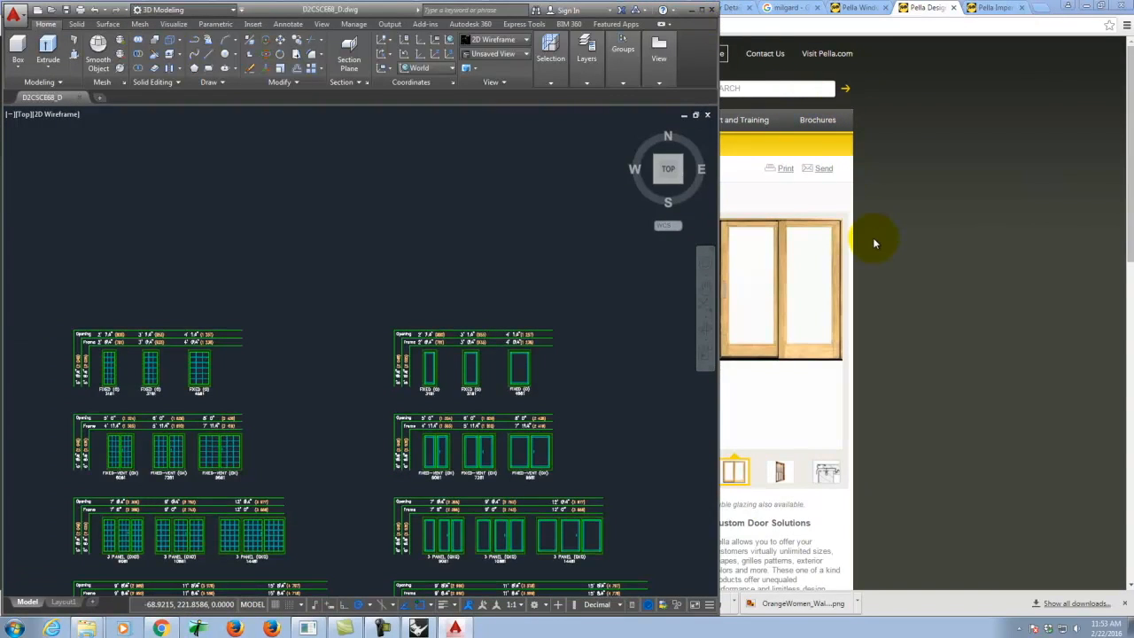
{"action": "left_click", "coordinate": [974, 314]}
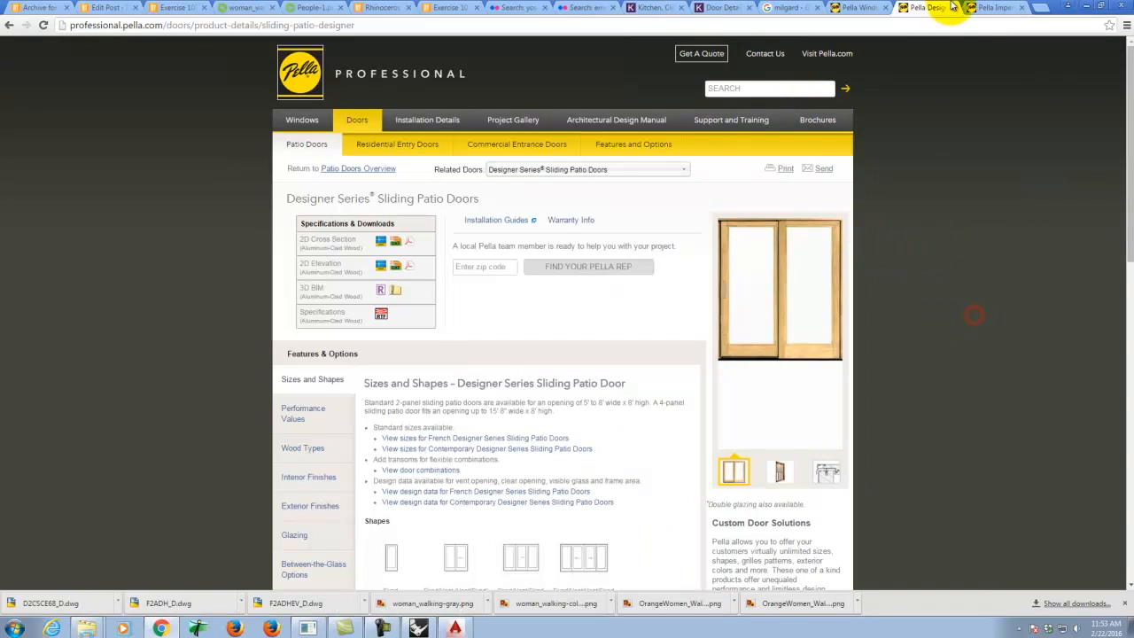
Replace the Pella Impervia window page with a web search for "jeld-wen" and open the official JELD-WEN site.
{"action": "left_click", "coordinate": [992, 7]}
{"action": "left_click", "coordinate": [435, 27]}
{"action": "type", "text": "jel"}
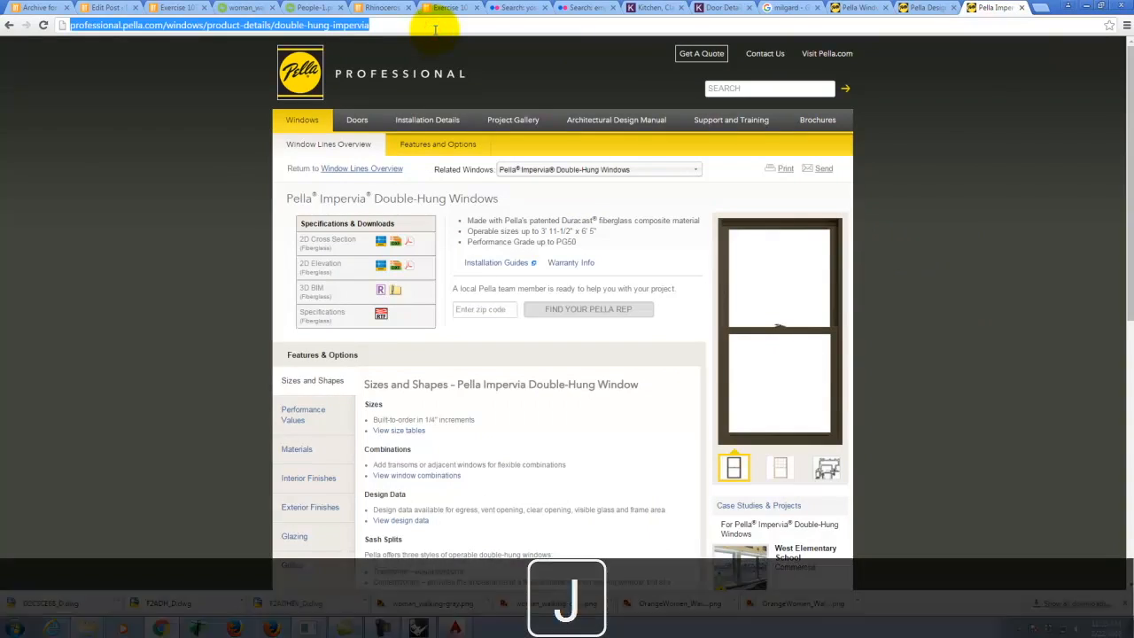
{"action": "type", "text": "d-wen"}
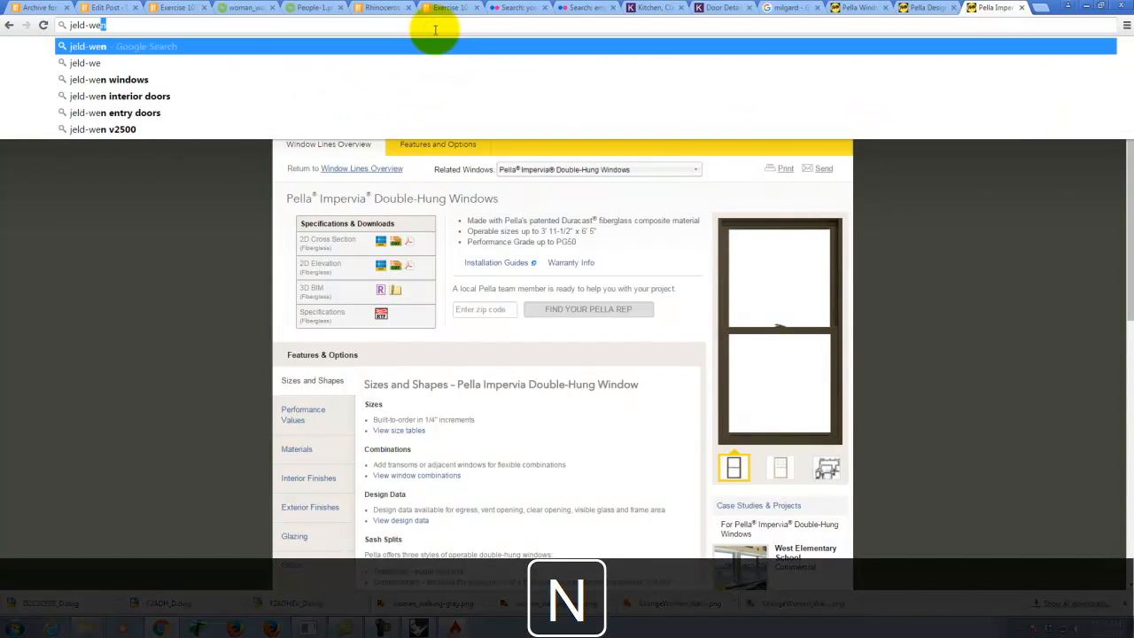
{"action": "key", "text": "Return"}
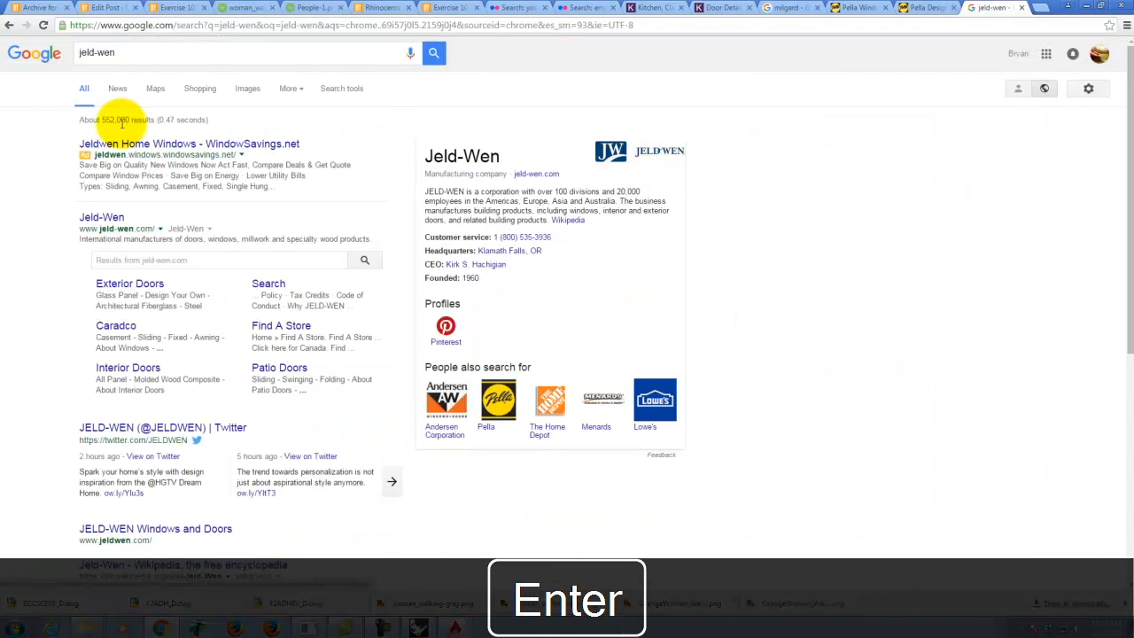
{"action": "left_click", "coordinate": [110, 218]}
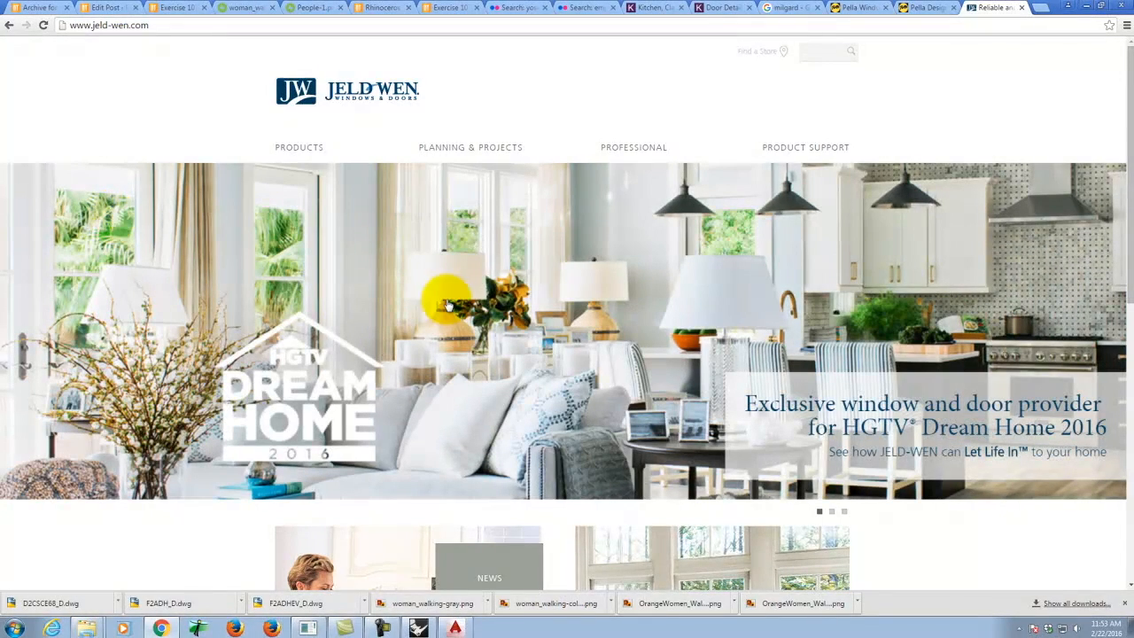
Browse JELD-WEN's double-hung window products and view the Premium Vinyl Double-Hung Window.
{"action": "mouse_move", "coordinate": [298, 147]}
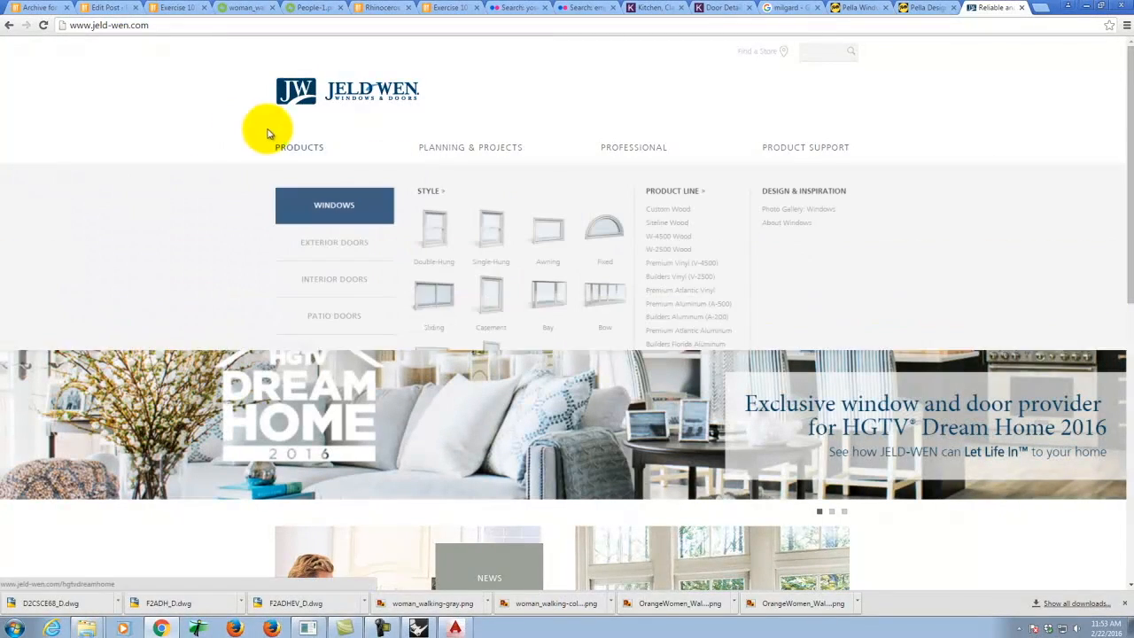
{"action": "left_click", "coordinate": [436, 240]}
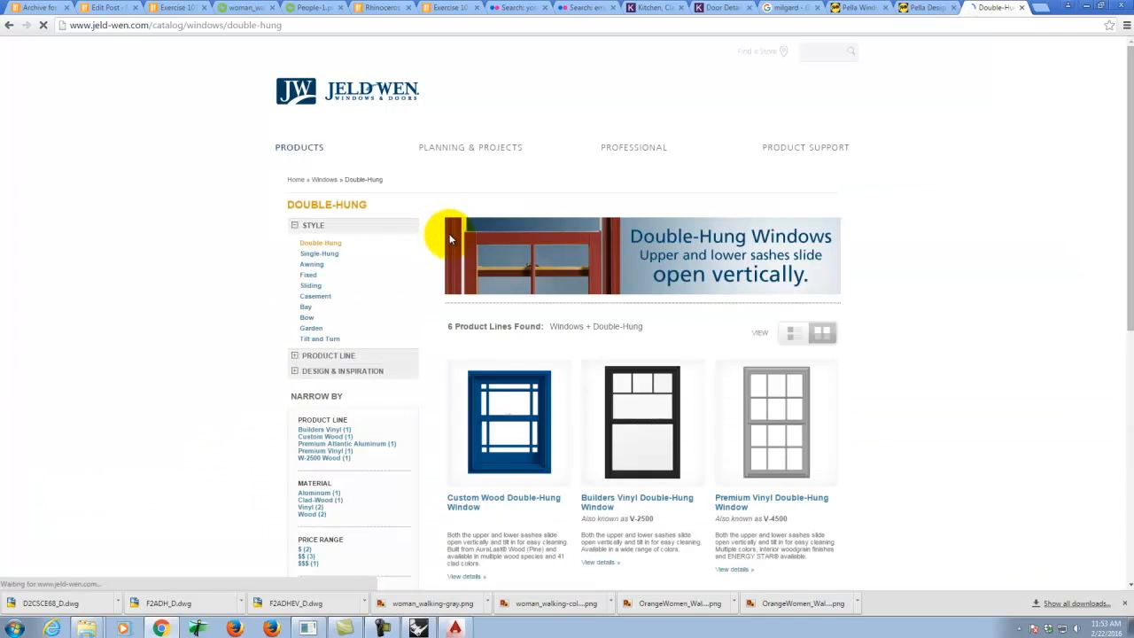
{"action": "scroll", "coordinate": [725, 315], "scroll_direction": "down", "scroll_amount": 2}
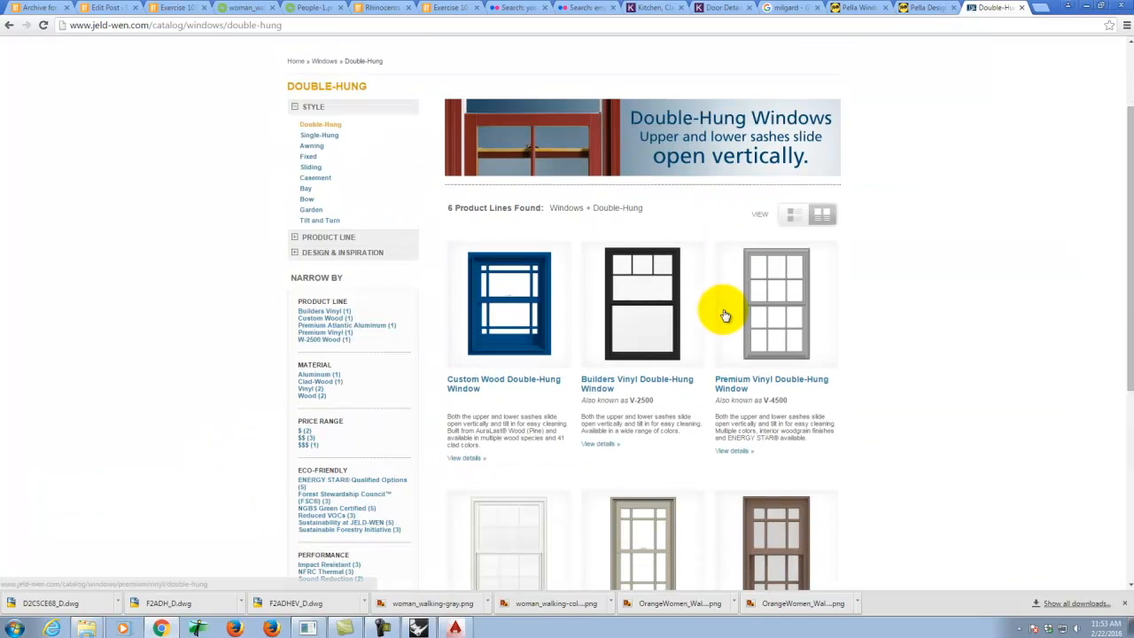
{"action": "left_click", "coordinate": [799, 383]}
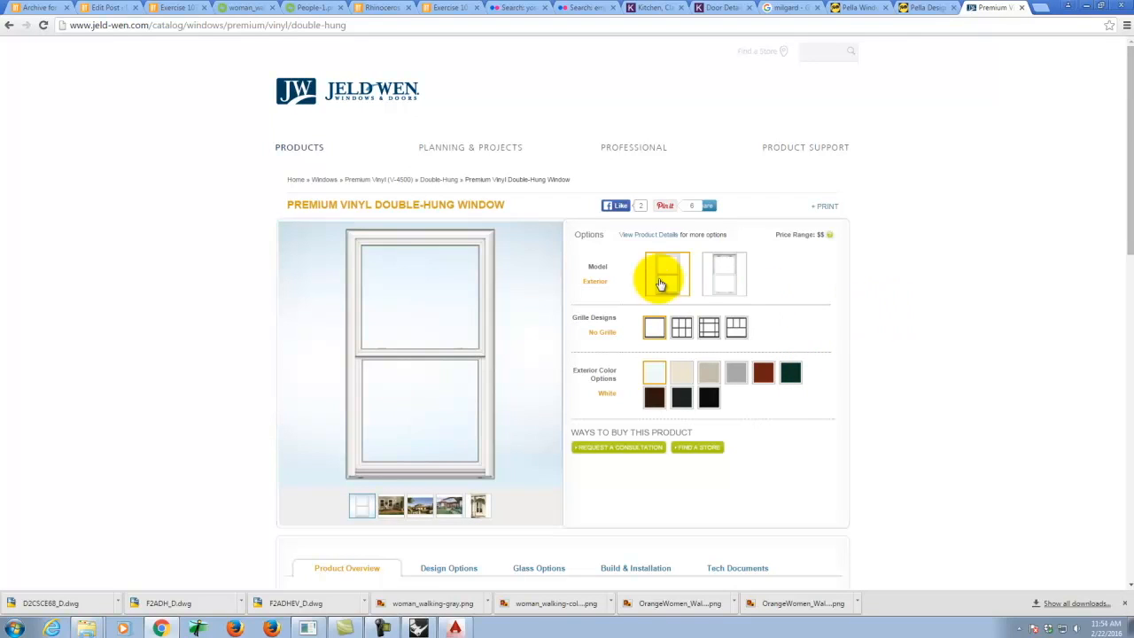
Filter JELD-WEN's professional elevation documents by the Windows category, Double-Hung style and Premium Vinyl product line.
{"action": "mouse_move", "coordinate": [643, 152]}
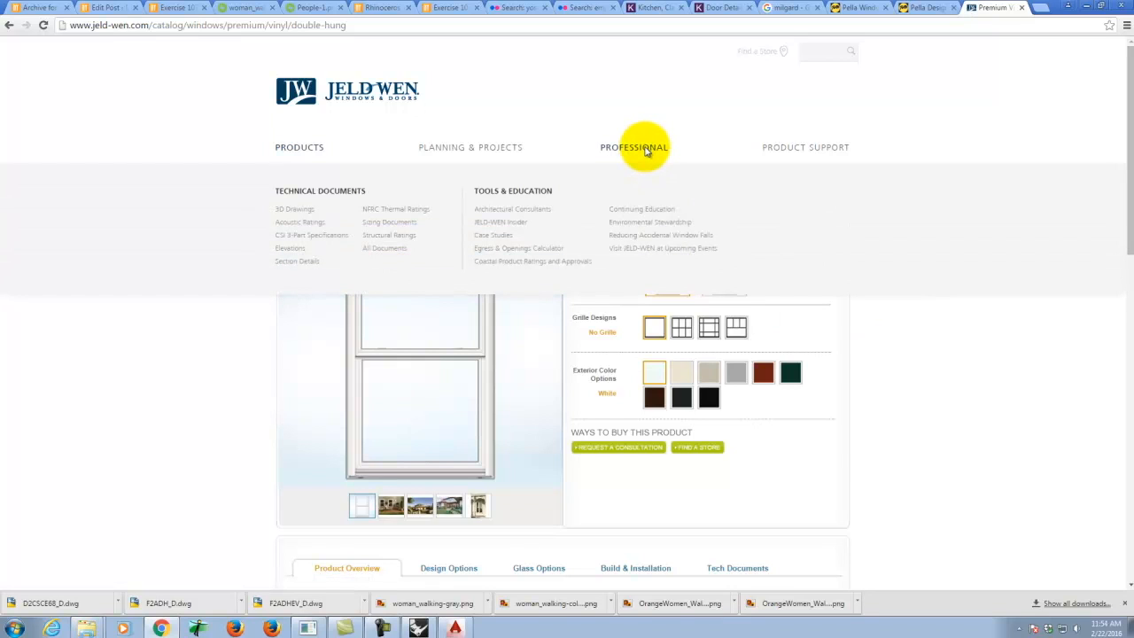
{"action": "left_click", "coordinate": [299, 252]}
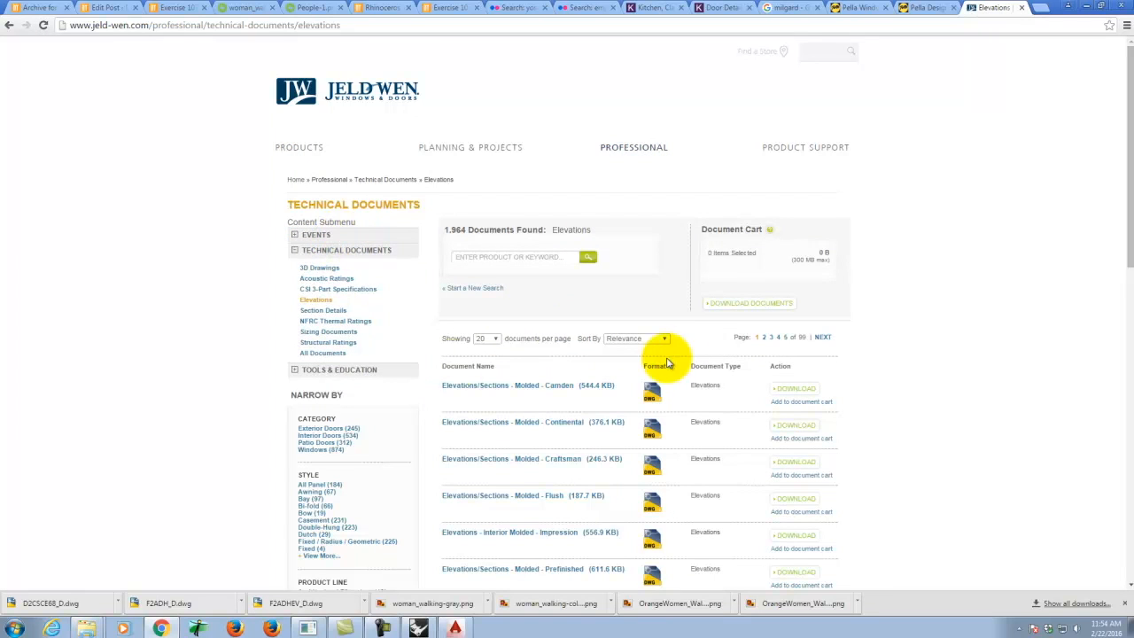
{"action": "scroll", "coordinate": [671, 302], "scroll_direction": "down", "scroll_amount": 2}
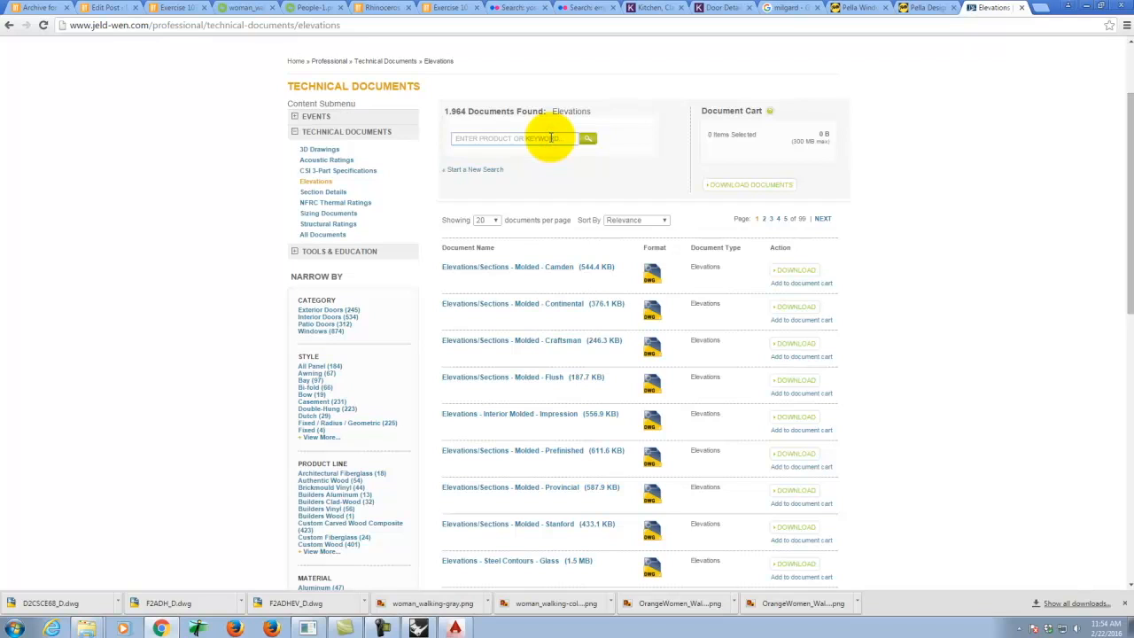
{"action": "left_click", "coordinate": [310, 331]}
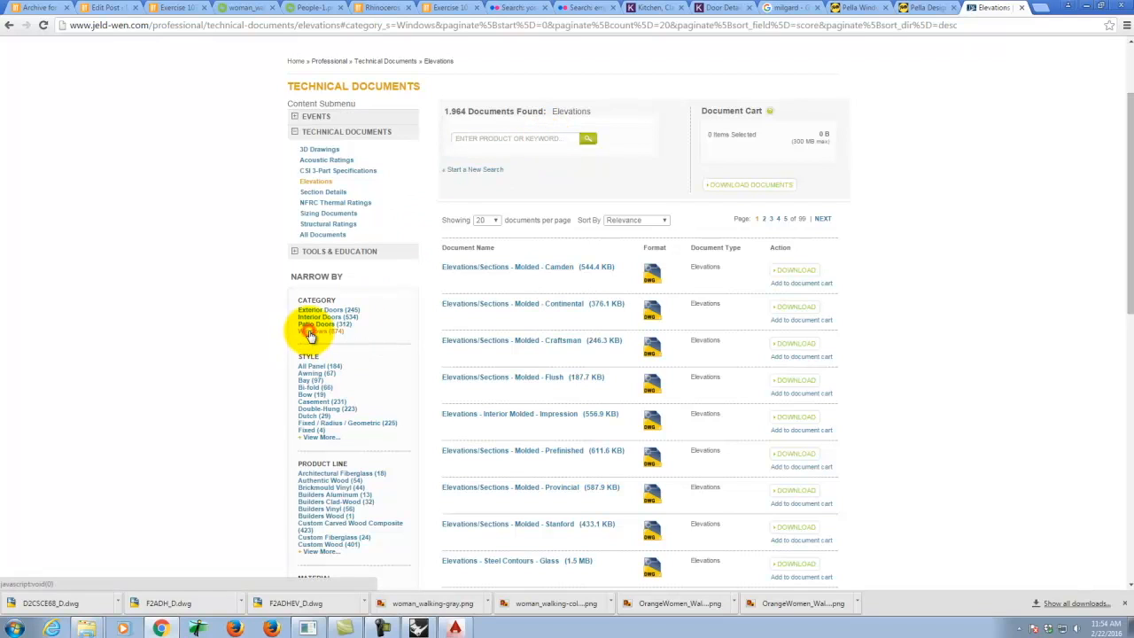
{"action": "scroll", "coordinate": [353, 389], "scroll_direction": "down", "scroll_amount": 1}
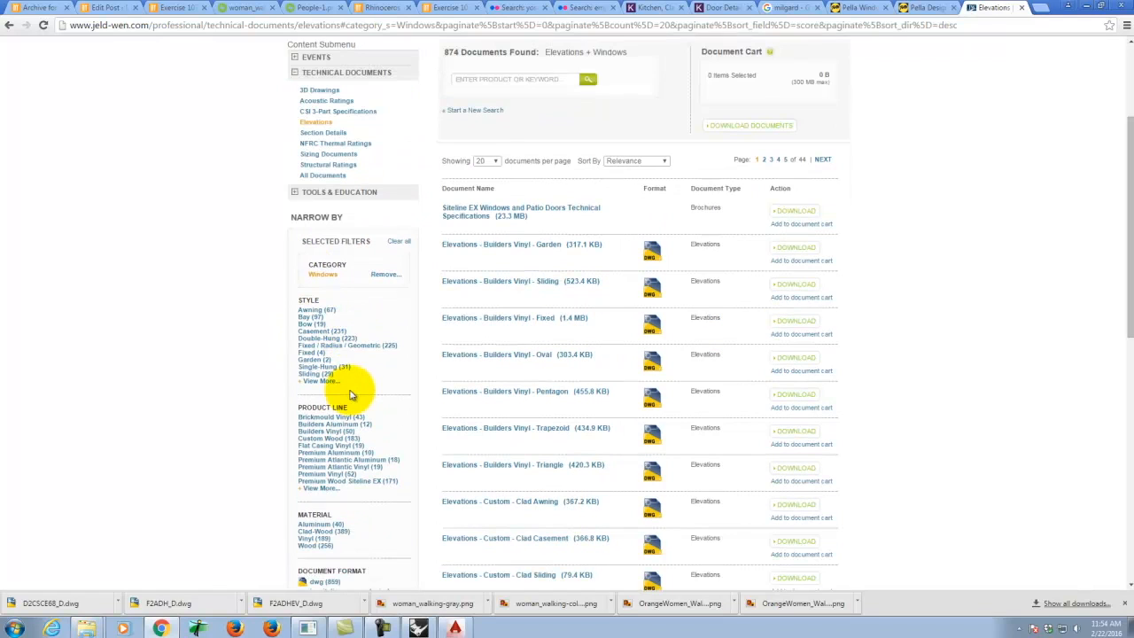
{"action": "left_click", "coordinate": [324, 338]}
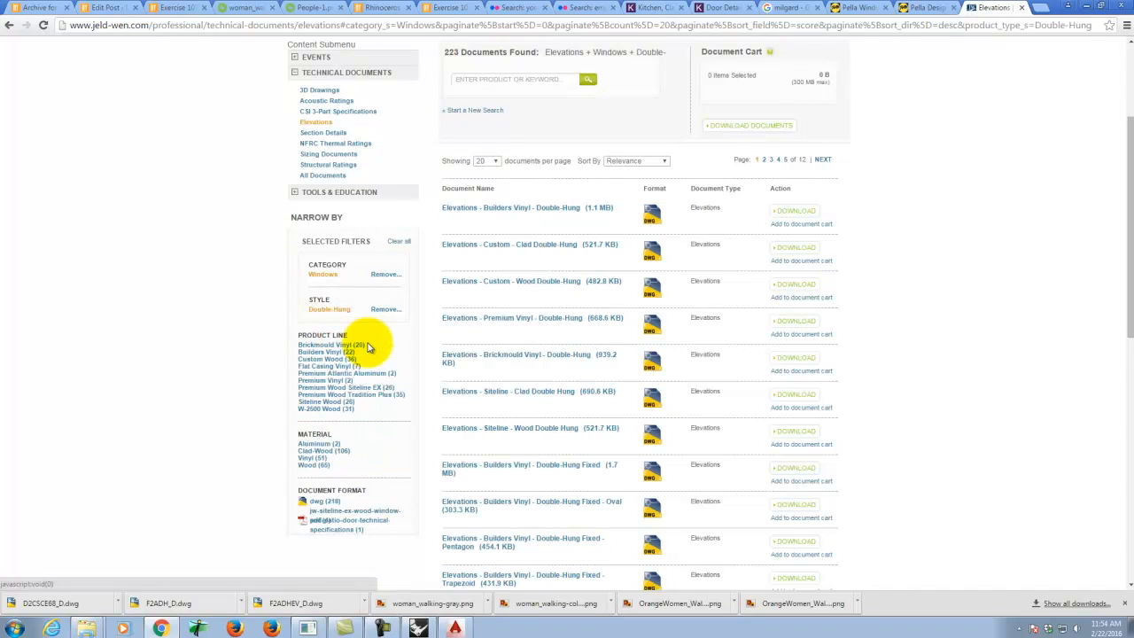
{"action": "left_click", "coordinate": [324, 381]}
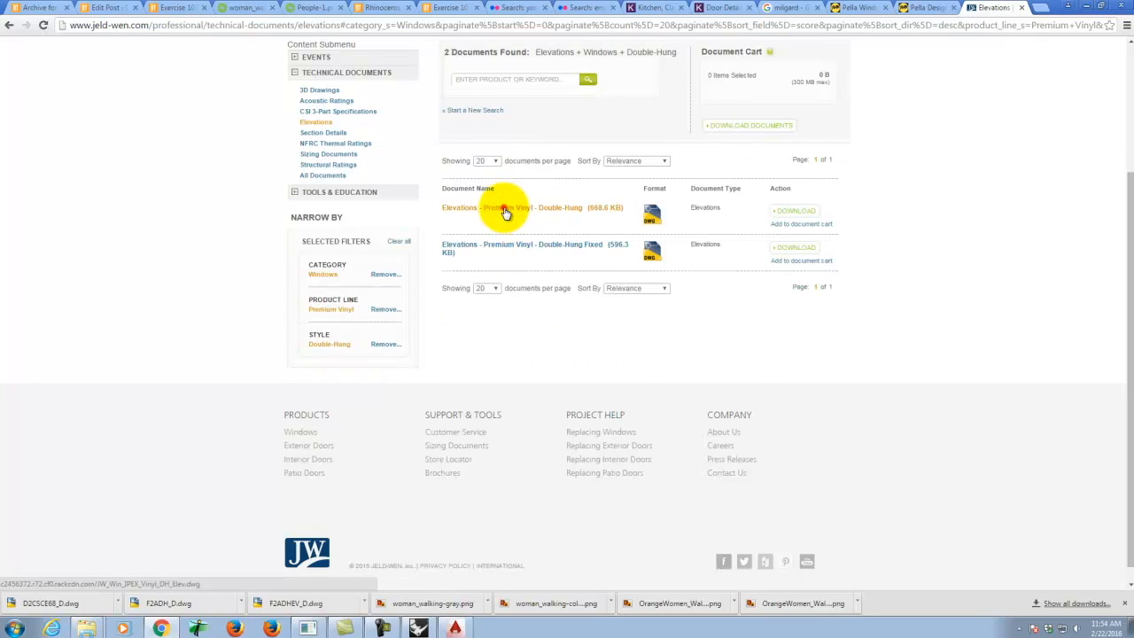
Download the "Elevations - Premium Vinyl - Double-Hung" DWG, view it in AutoCAD, and close AutoCAD.
{"action": "left_click", "coordinate": [791, 213]}
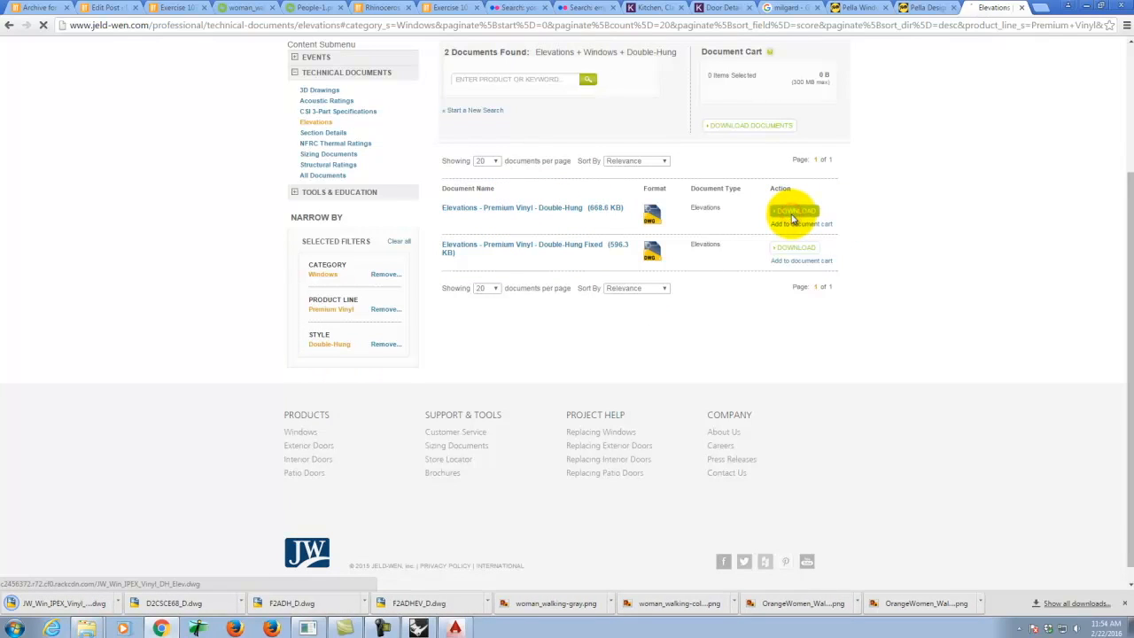
{"action": "left_click", "coordinate": [83, 603]}
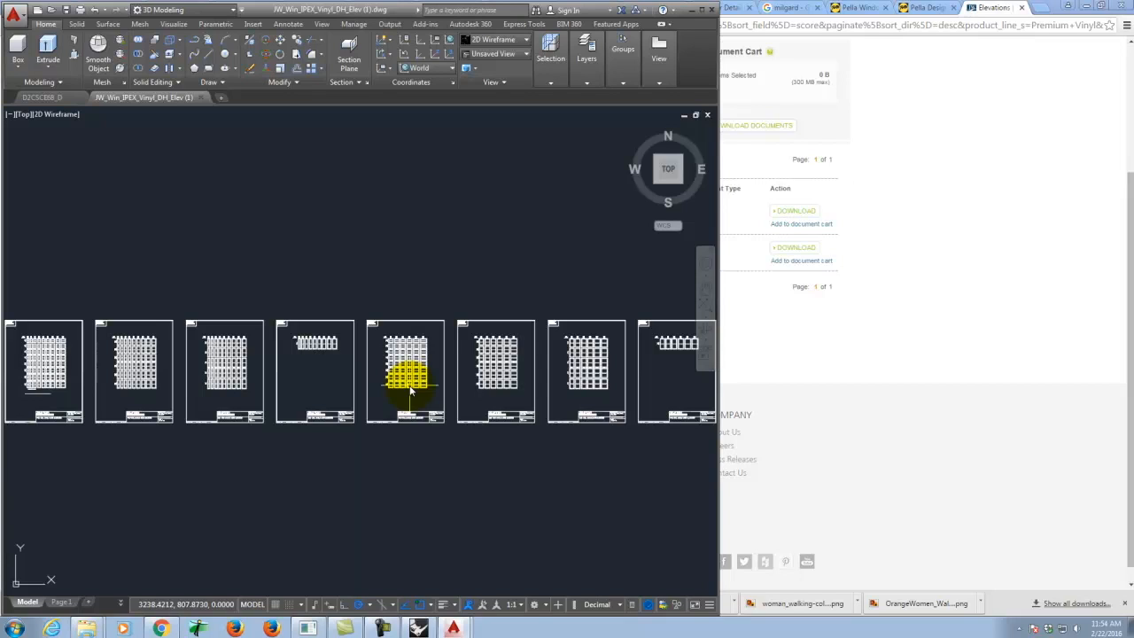
{"action": "left_click", "coordinate": [712, 9]}
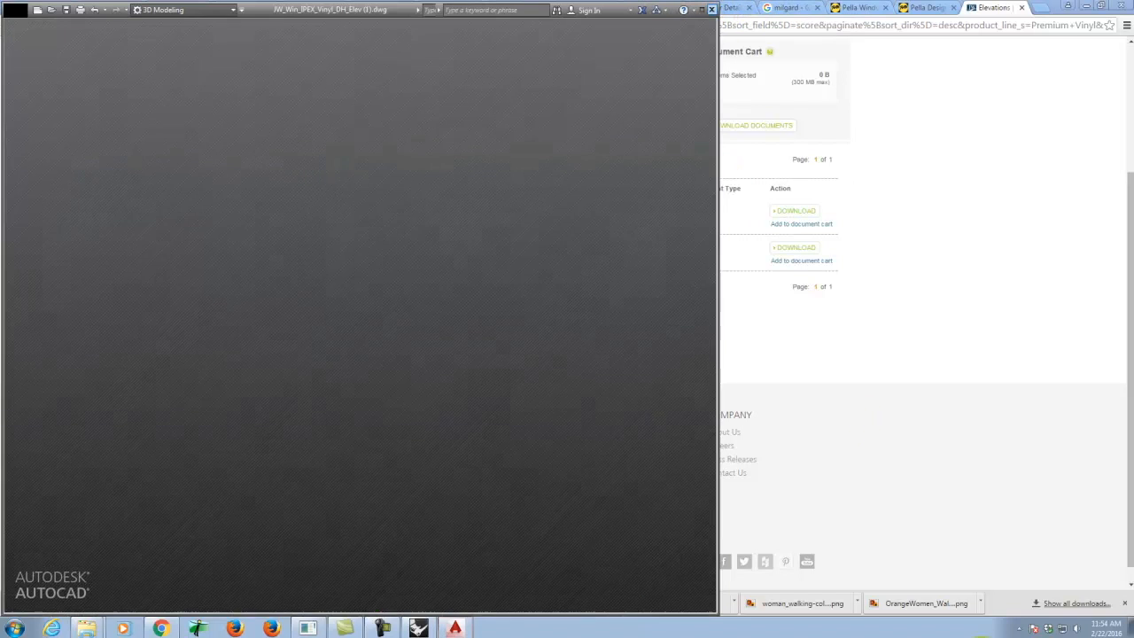